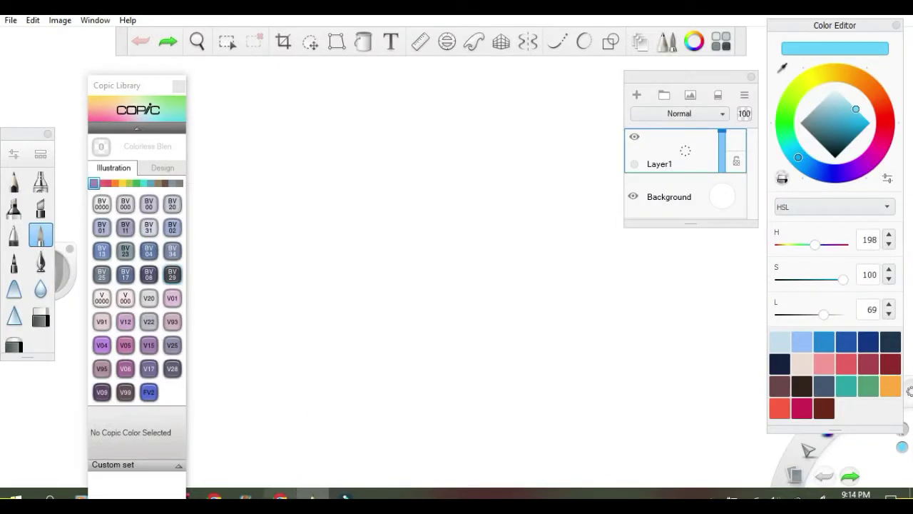
# Switch to Chrome and study the full-body pose in the classic Wonder Woman reference image.
pyautogui.click(281, 497)
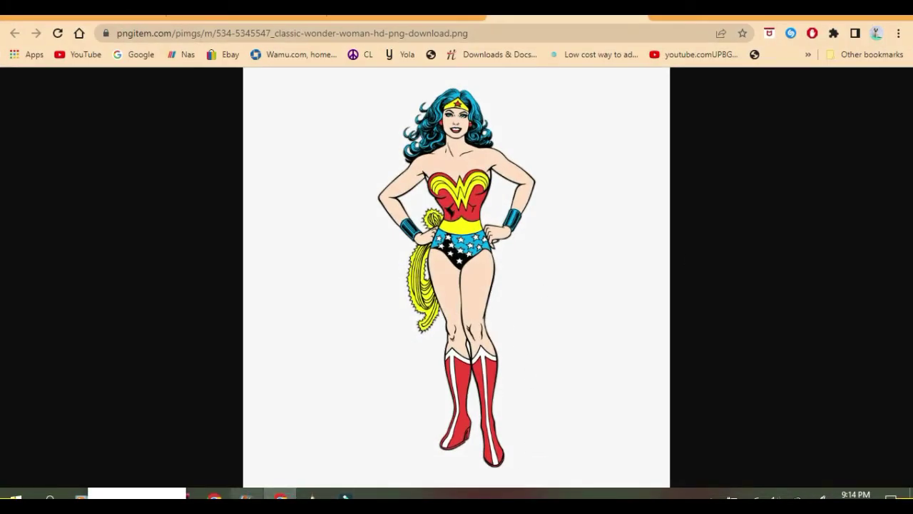
pyautogui.rightClick(451, 330)
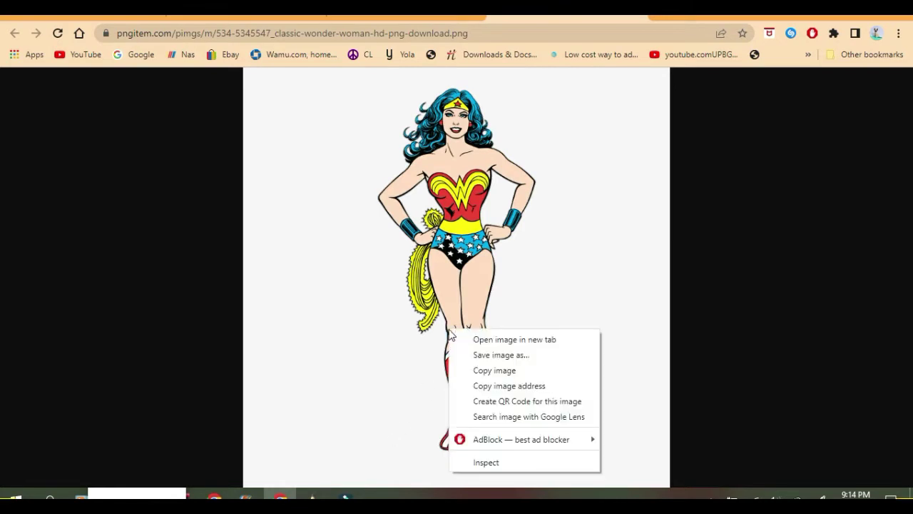
pyautogui.click(369, 376)
pyautogui.click(332, 378)
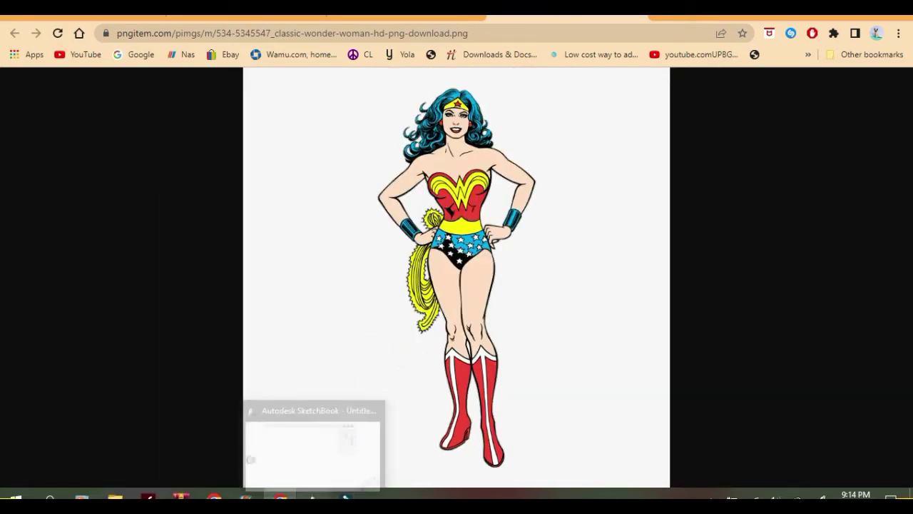
# Switch to Autodesk SketchBook and sketch a light blue head circle with crossed guidelines, plus a neck line and rectangular chest below it.
pyautogui.click(318, 498)
pyautogui.moveTo(456, 100)
pyautogui.mouseDown()
pyautogui.moveTo(432, 99)
pyautogui.moveTo(493, 122)
pyautogui.moveTo(440, 198)
pyautogui.moveTo(434, 100)
pyautogui.moveTo(434, 173)
pyautogui.moveTo(444, 87)
pyautogui.mouseUp()
pyautogui.moveTo(403, 151); pyautogui.dragTo(541, 167)
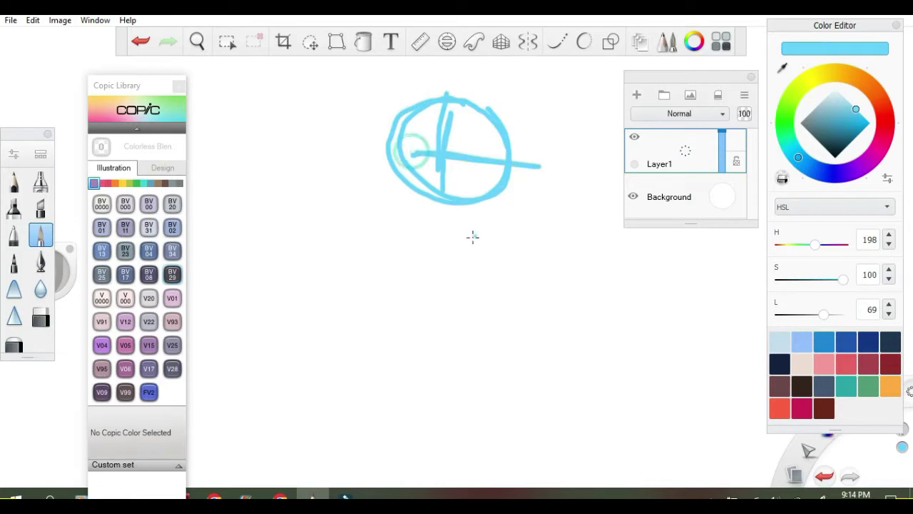
pyautogui.scroll(-2, 432, 221)
pyautogui.moveTo(437, 207)
pyautogui.mouseDown()
pyautogui.moveTo(438, 239)
pyautogui.moveTo(413, 245)
pyautogui.moveTo(399, 272)
pyautogui.moveTo(405, 245)
pyautogui.moveTo(402, 292)
pyautogui.moveTo(460, 290)
pyautogui.moveTo(465, 242)
pyautogui.mouseUp()
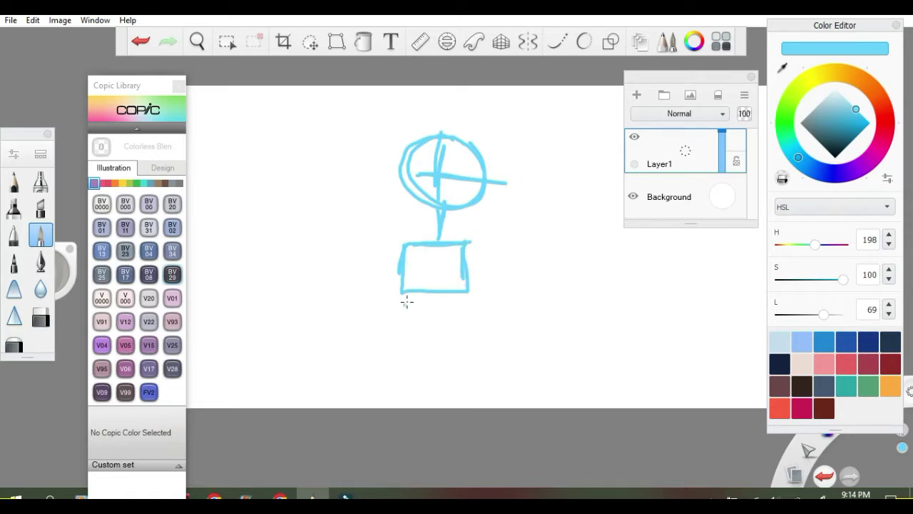
pyautogui.moveTo(431, 291)
pyautogui.mouseDown()
pyautogui.moveTo(432, 371)
pyautogui.moveTo(433, 328)
pyautogui.mouseUp()
pyautogui.hotkey('ctrl', 'z')
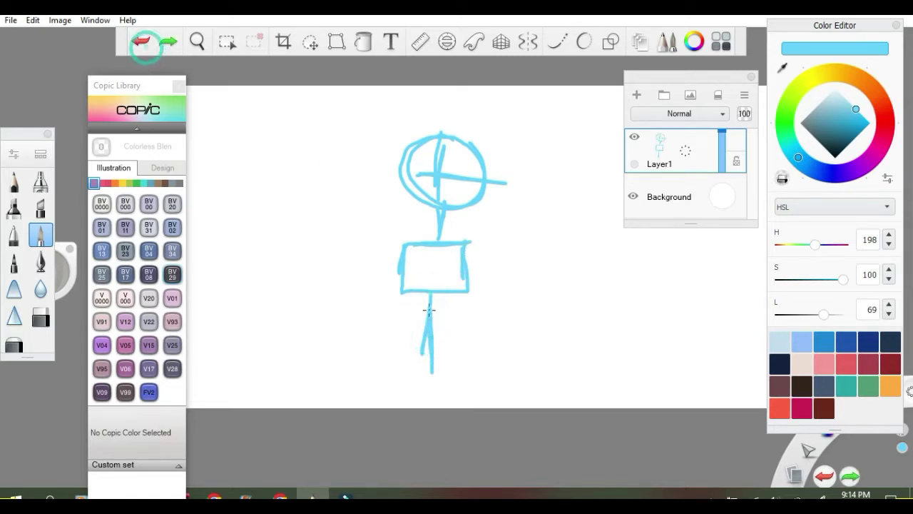
pyautogui.click(140, 40)
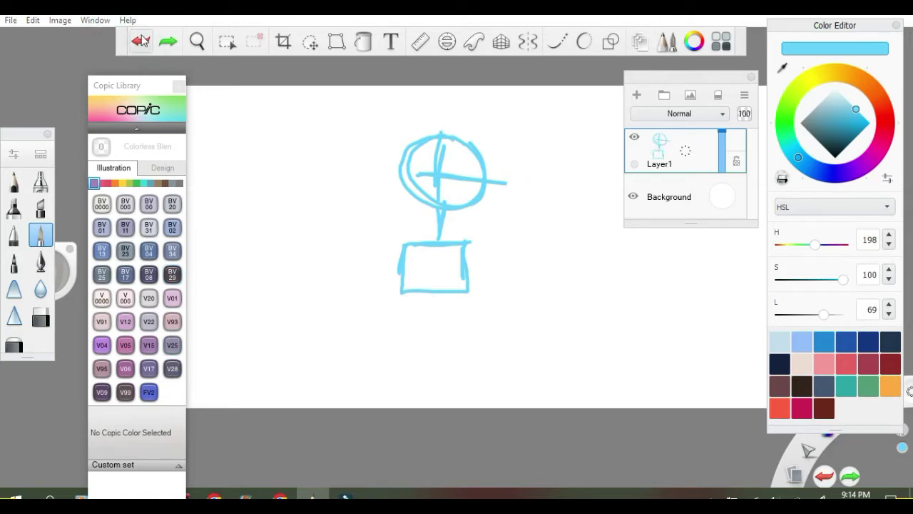
# Draw a long vertical spine line straight down from the chest rectangle.
pyautogui.moveTo(434, 309); pyautogui.dragTo(434, 376)
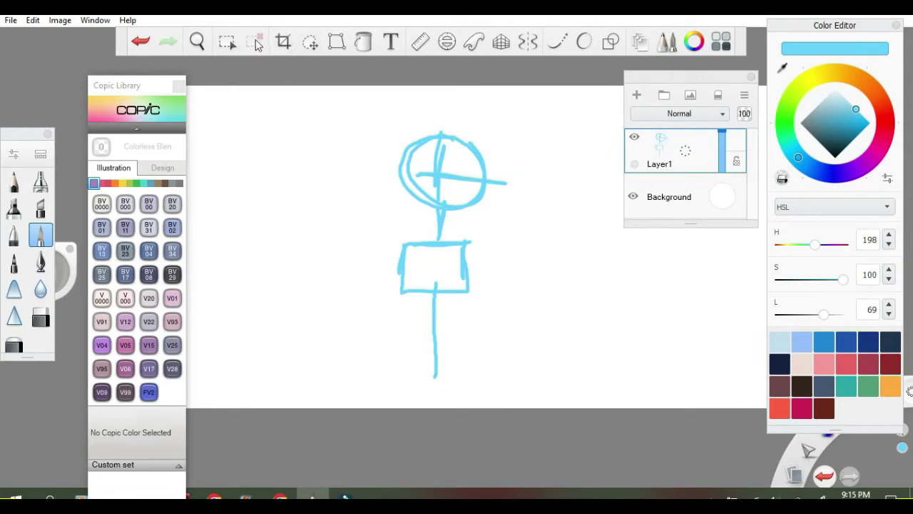
# Crop the canvas to a portrait area of about 472 by 685 pixels around the figure.
pyautogui.click(283, 41)
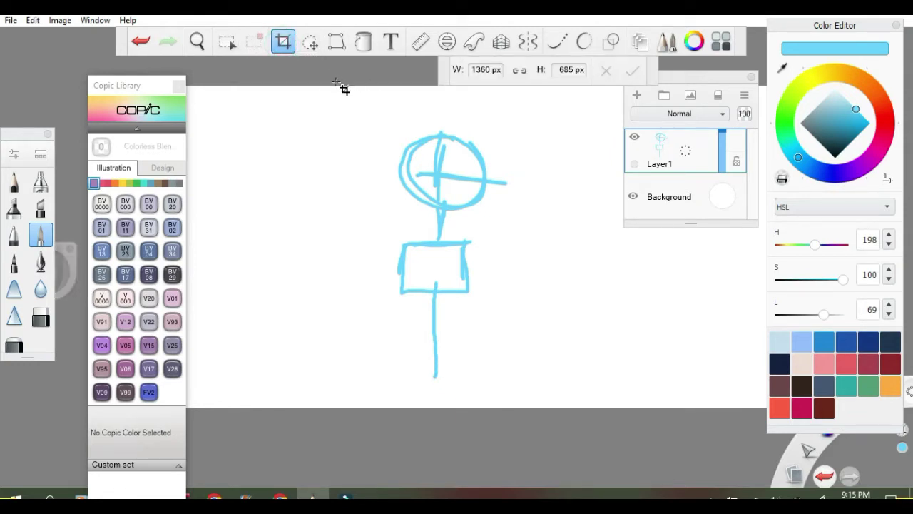
pyautogui.moveTo(332, 85); pyautogui.dragTo(562, 426)
pyautogui.click(634, 71)
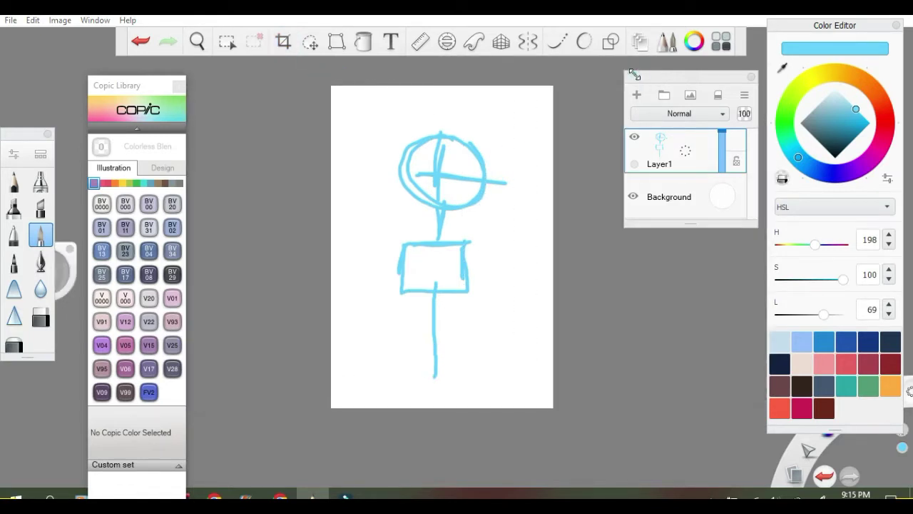
# Set the canvas height to 800 pixels, keeping the existing artwork centred.
pyautogui.click(61, 20)
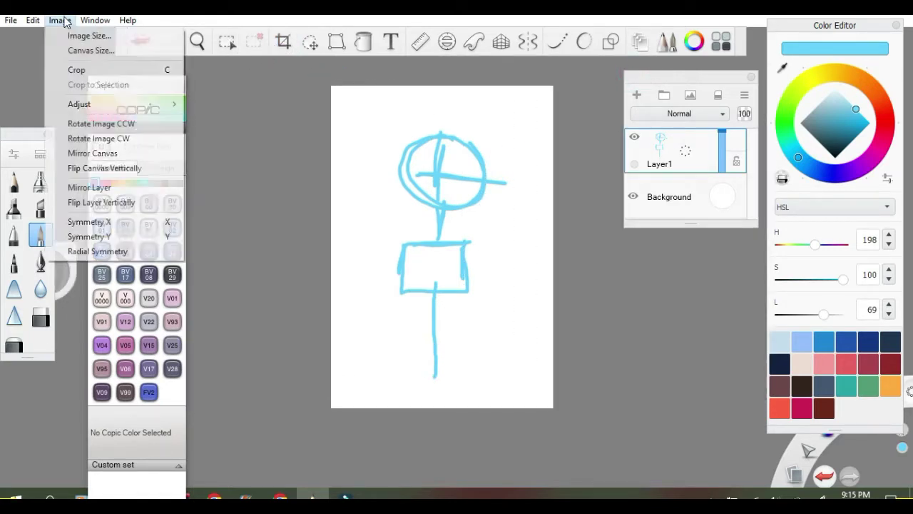
pyautogui.click(93, 51)
pyautogui.click(445, 247)
pyautogui.press('BackSpace')
pyautogui.press('BackSpace')
pyautogui.press('BackSpace')
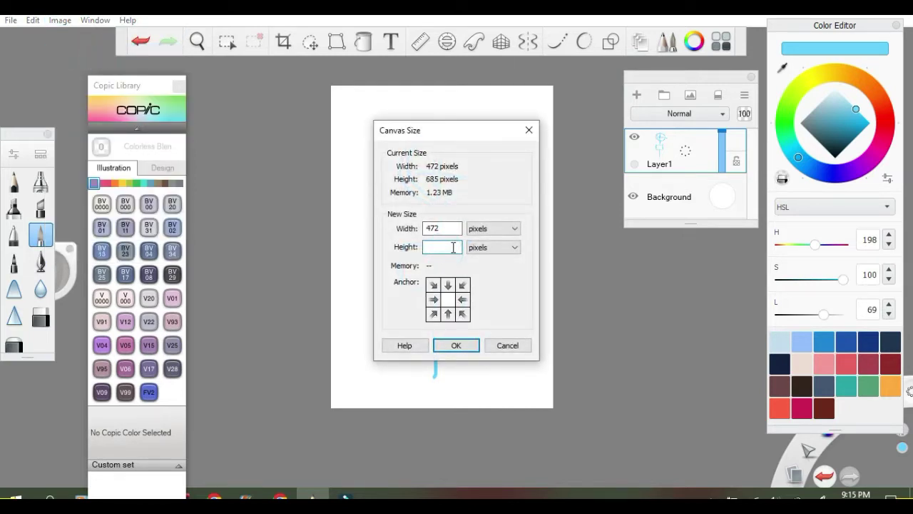
pyautogui.write('800')
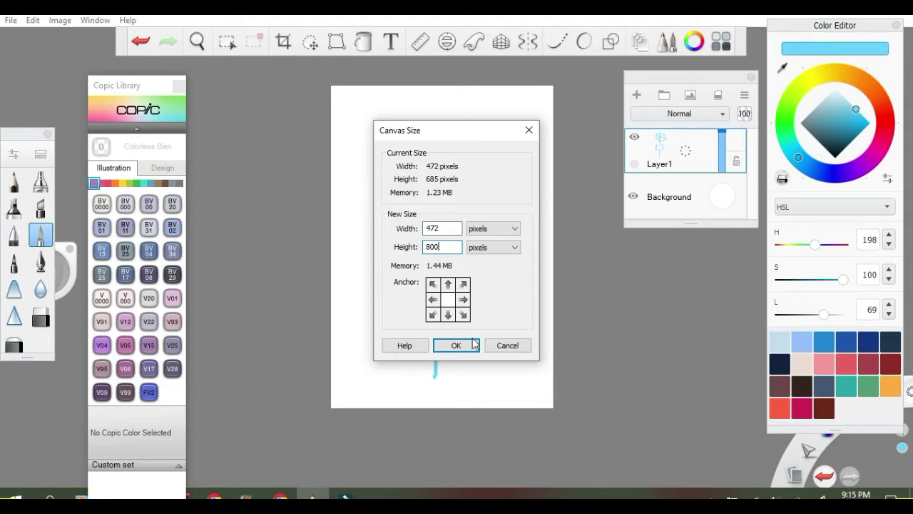
pyautogui.click(471, 346)
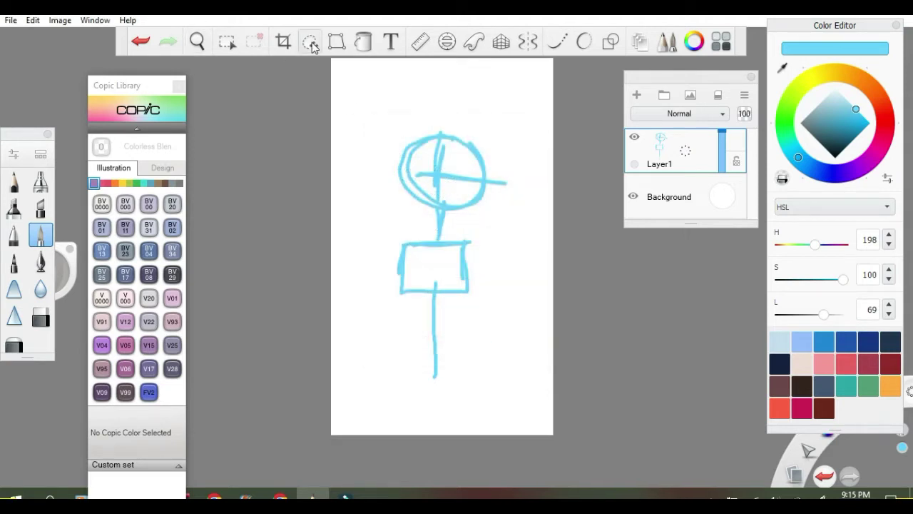
# Resize the canvas to 490 pixels wide and 1200 pixels high.
pyautogui.click(59, 20)
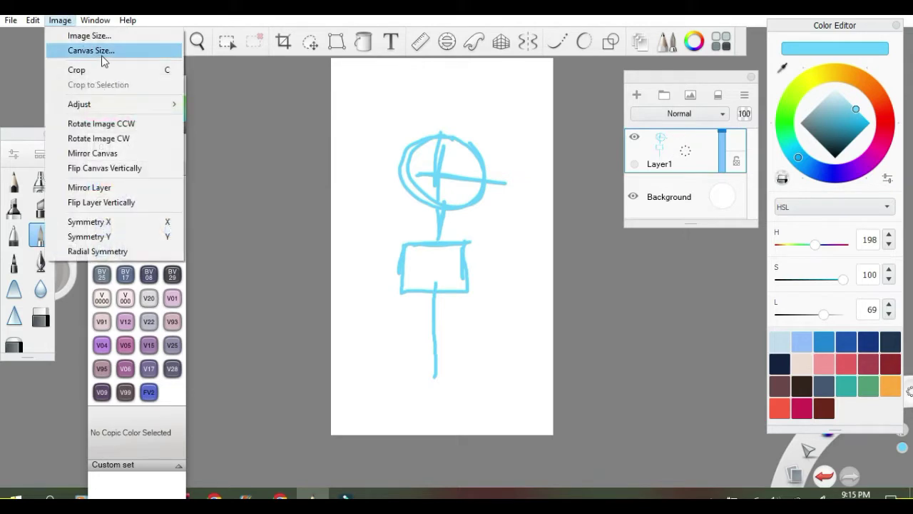
pyautogui.click(102, 57)
pyautogui.click(434, 247)
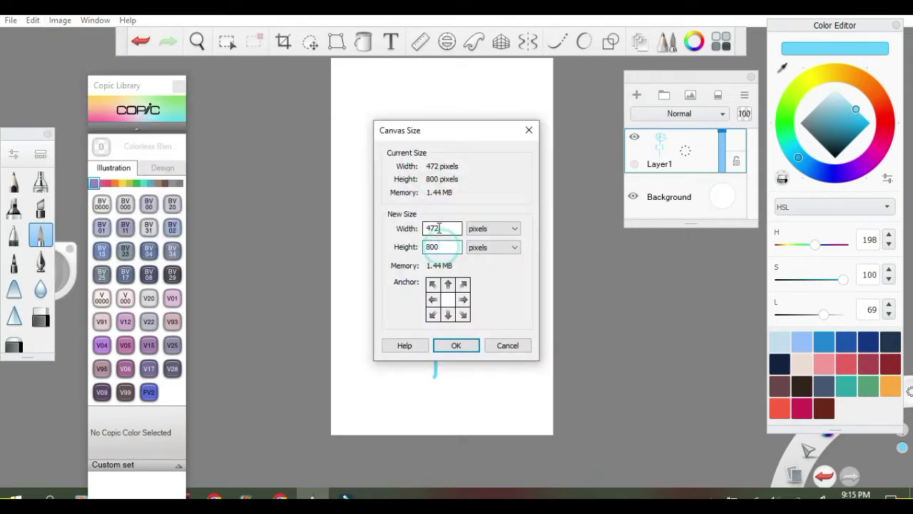
pyautogui.click(429, 247)
pyautogui.press('BackSpace')
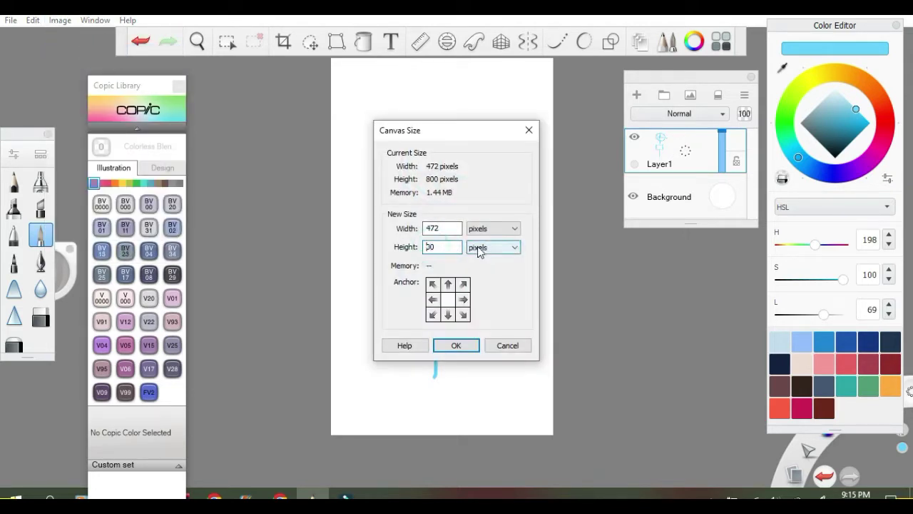
pyautogui.write('12')
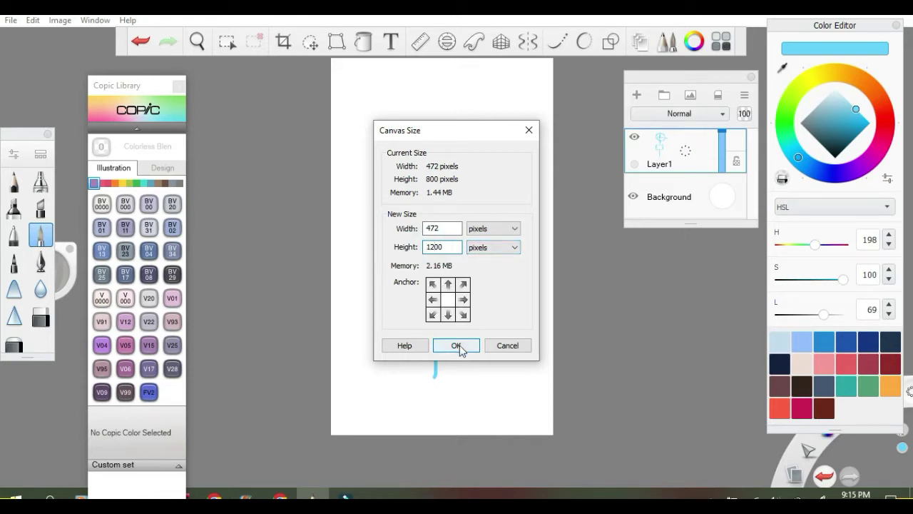
pyautogui.doubleClick(441, 227)
pyautogui.write('4')
pyautogui.write('80')
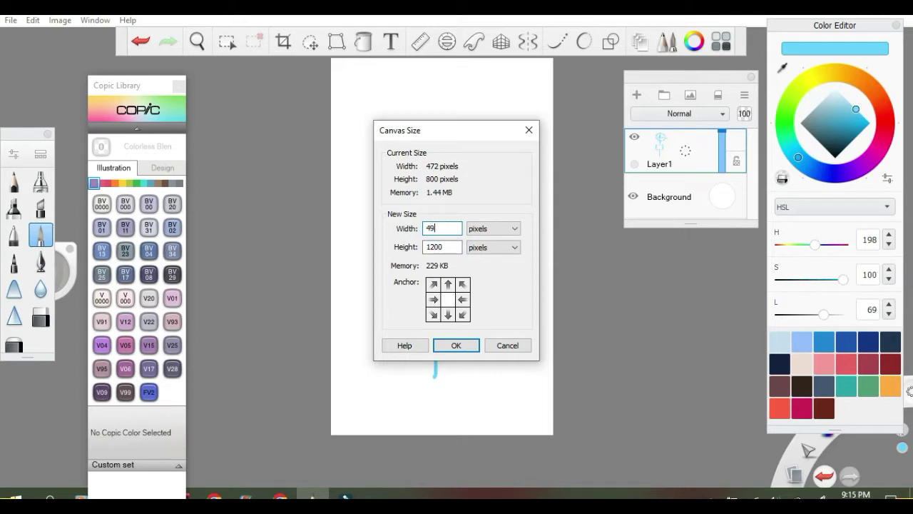
pyautogui.click(468, 344)
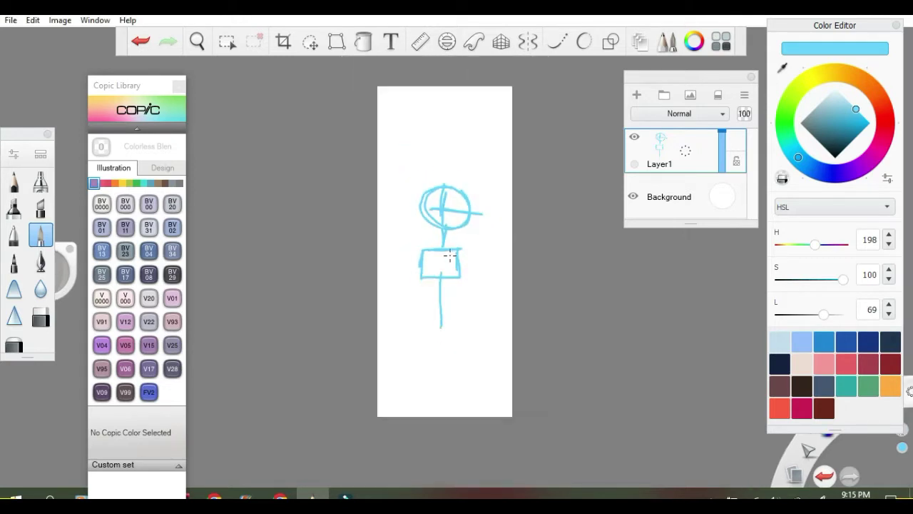
# Widen the canvas to 700 pixels.
pyautogui.click(312, 44)
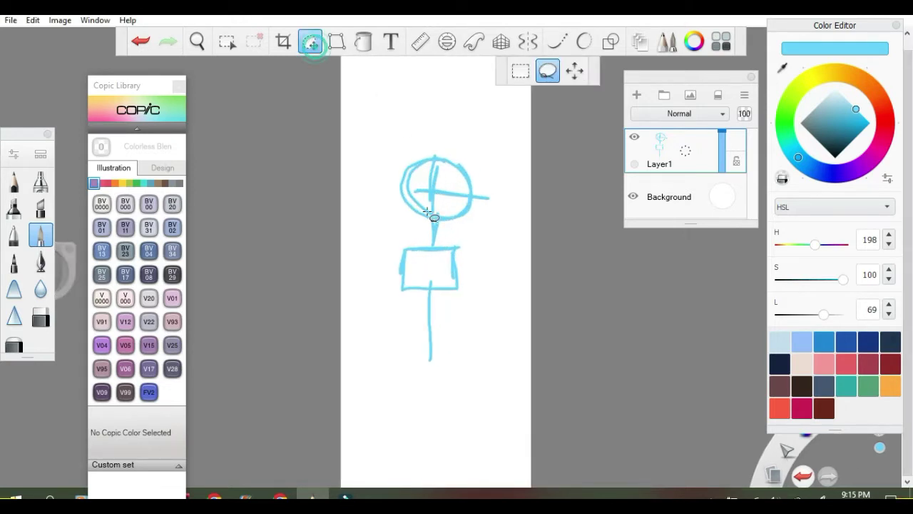
pyautogui.click(60, 20)
pyautogui.click(108, 52)
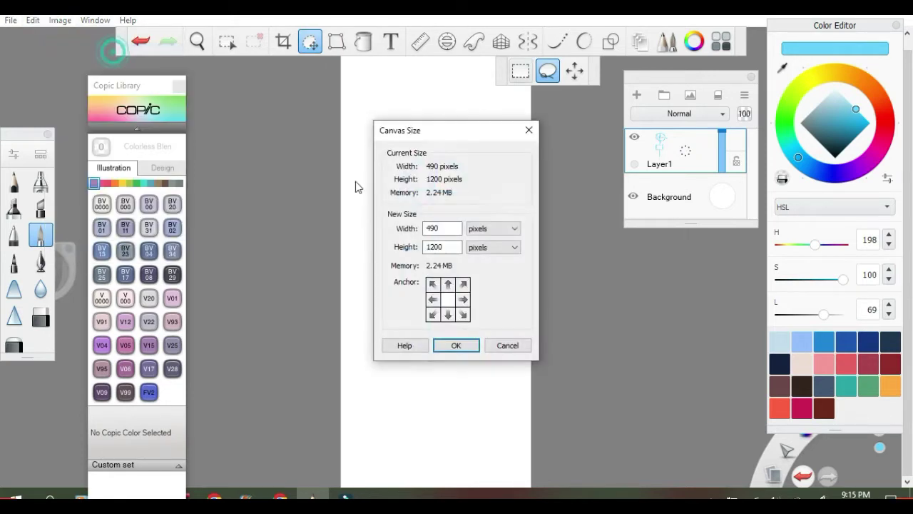
pyautogui.click(445, 229)
pyautogui.press('BackSpace')
pyautogui.press('BackSpace')
pyautogui.write('700')
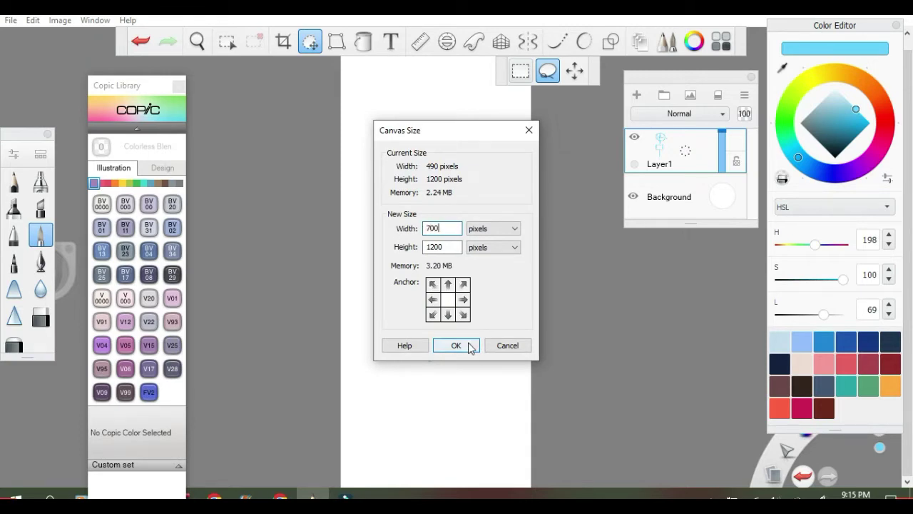
pyautogui.click(456, 346)
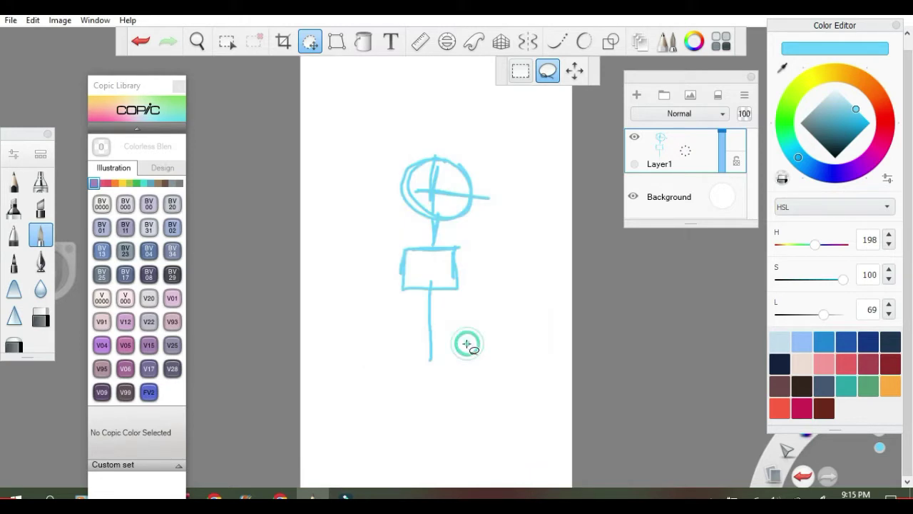
# Move the whole stick-figure sketch up towards the canvas's upper centre to free space for the legs.
pyautogui.click(575, 70)
pyautogui.moveTo(473, 179); pyautogui.dragTo(451, 124)
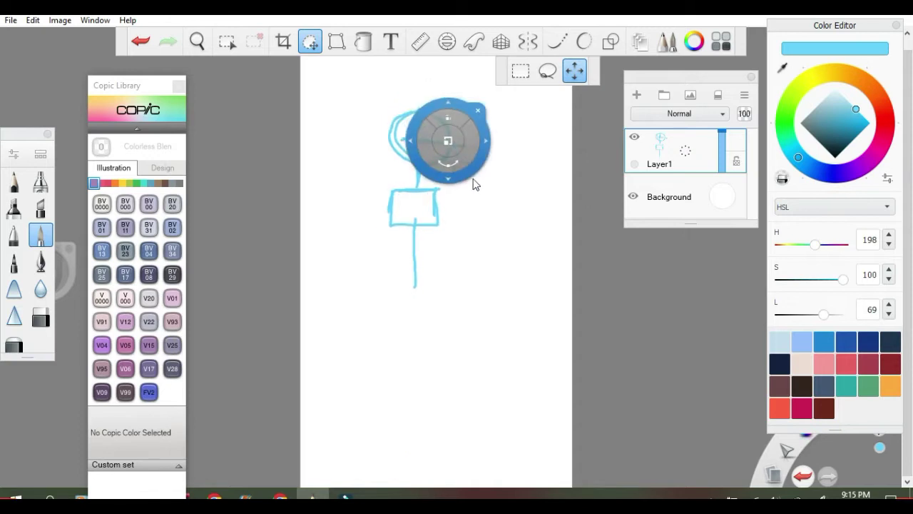
pyautogui.moveTo(473, 184); pyautogui.dragTo(491, 150)
pyautogui.scroll(-2, 459, 177)
pyautogui.scroll(1, 460, 178)
pyautogui.click(500, 101)
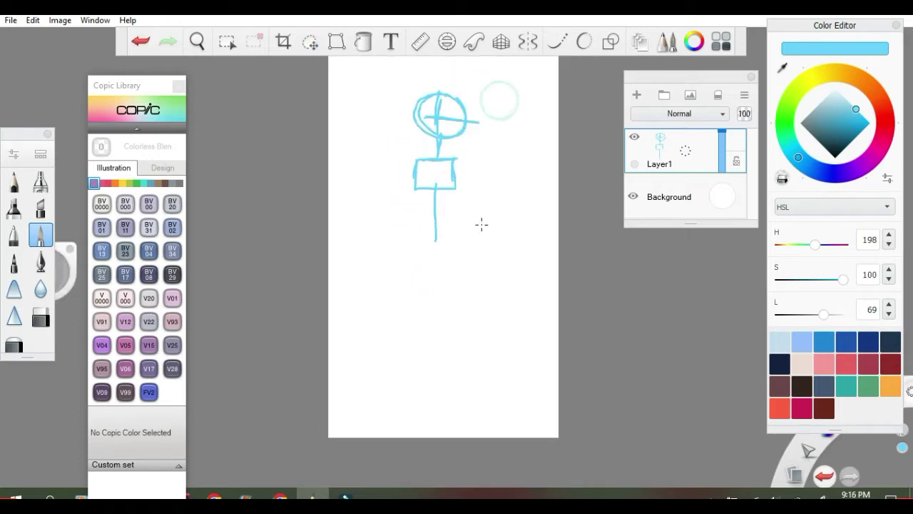
# Draw a short hip line across the spine's lower end and a thigh line slanting down from its right end.
pyautogui.scroll(1, 438, 232)
pyautogui.moveTo(430, 239)
pyautogui.mouseDown()
pyautogui.moveTo(412, 252)
pyautogui.moveTo(476, 259)
pyautogui.moveTo(489, 307)
pyautogui.moveTo(485, 349)
pyautogui.mouseUp()
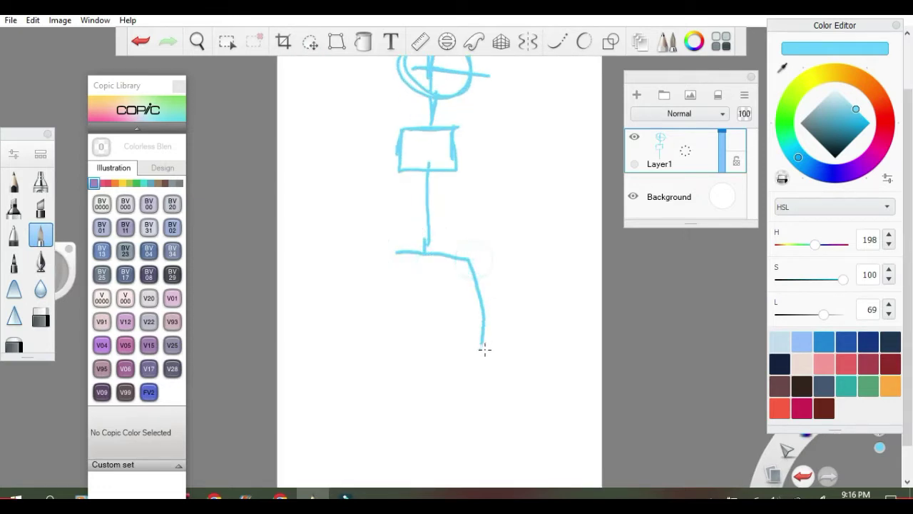
pyautogui.scroll(-1, 491, 322)
pyautogui.scroll(1, 493, 369)
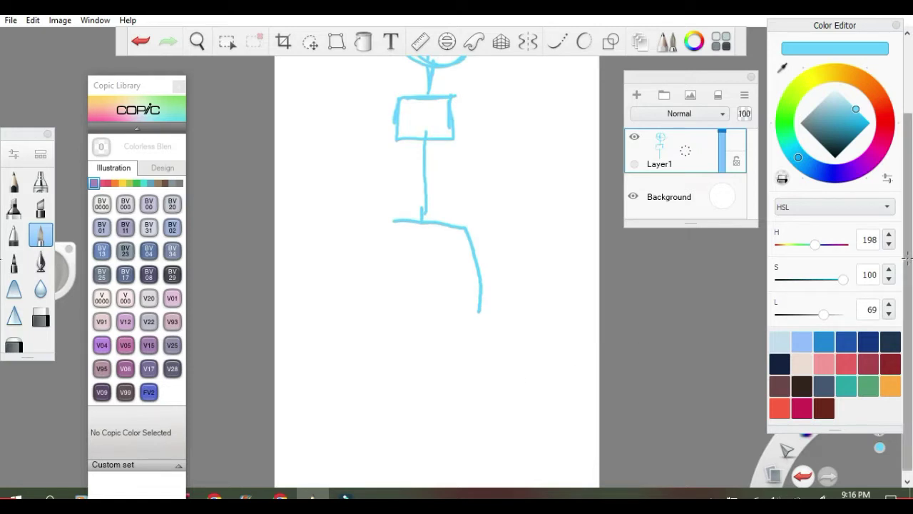
pyautogui.moveTo(468, 224); pyautogui.dragTo(512, 355)
pyautogui.moveTo(483, 285); pyautogui.dragTo(518, 381)
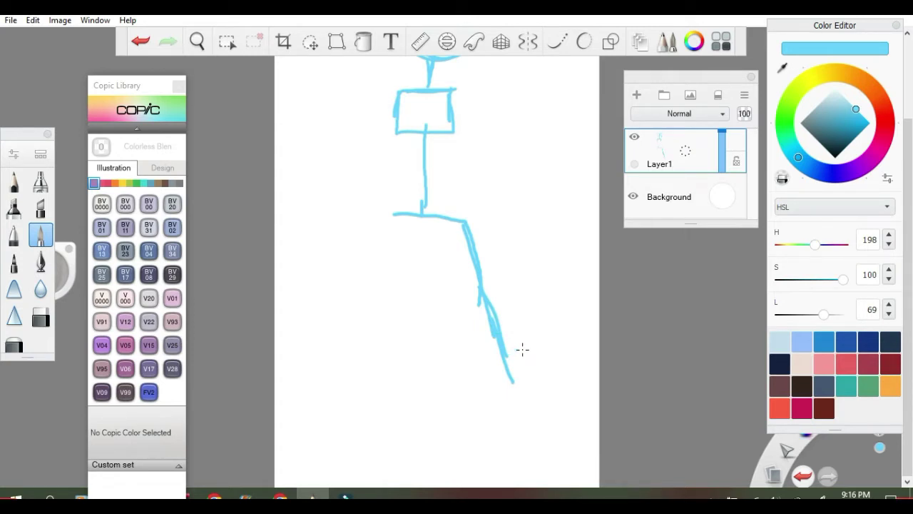
# Extend the slanted leg with a shin line, small knee and ankle circles, and a rounded foot.
pyautogui.scroll(-3, 523, 350)
pyautogui.scroll(4, 522, 350)
pyautogui.moveTo(465, 286); pyautogui.dragTo(495, 369)
pyautogui.moveTo(468, 317)
pyautogui.mouseDown()
pyautogui.moveTo(496, 387)
pyautogui.moveTo(505, 365)
pyautogui.moveTo(508, 424)
pyautogui.moveTo(516, 375)
pyautogui.moveTo(489, 404)
pyautogui.mouseUp()
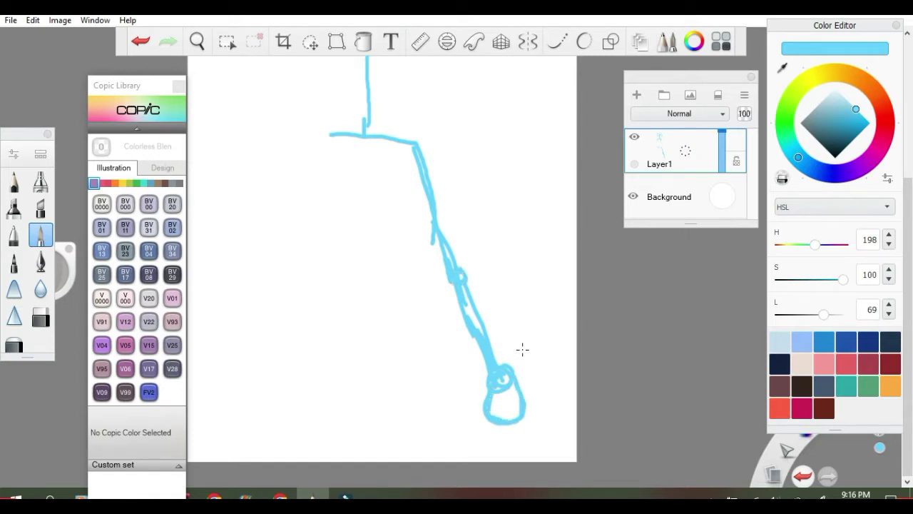
# Sketch the bent left leg with a thigh line down, a shin line crossing right, and a foot shape behind the other knee.
pyautogui.moveTo(333, 136); pyautogui.dragTo(309, 281)
pyautogui.moveTo(322, 225); pyautogui.dragTo(318, 254)
pyautogui.moveTo(311, 292)
pyautogui.mouseDown()
pyautogui.moveTo(475, 260)
pyautogui.moveTo(487, 281)
pyautogui.moveTo(465, 314)
pyautogui.mouseUp()
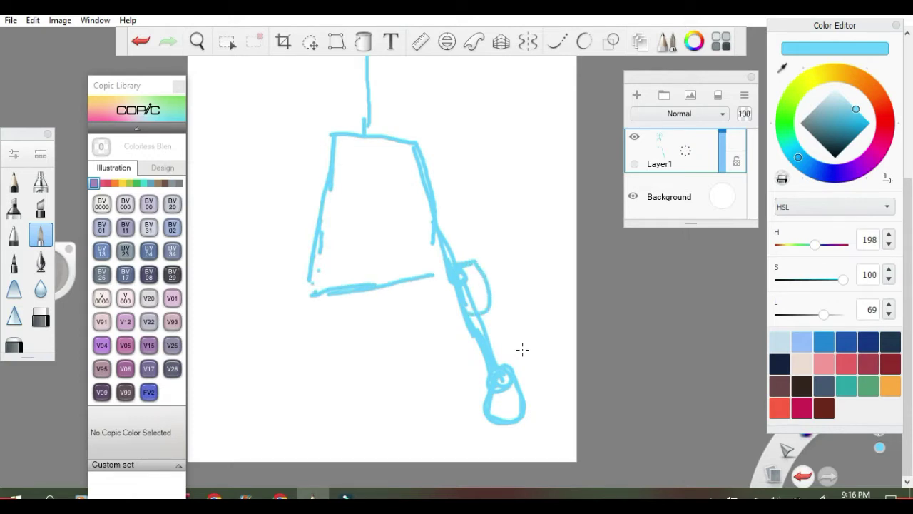
# Add joint circles at both knees and hips, and draw a second line beneath the hip line to form the pelvis.
pyautogui.moveTo(444, 261); pyautogui.dragTo(450, 287)
pyautogui.moveTo(314, 289)
pyautogui.mouseDown()
pyautogui.moveTo(335, 274)
pyautogui.moveTo(339, 298)
pyautogui.mouseUp()
pyautogui.moveTo(419, 138); pyautogui.dragTo(436, 164)
pyautogui.moveTo(344, 138)
pyautogui.mouseDown()
pyautogui.moveTo(330, 157)
pyautogui.moveTo(342, 144)
pyautogui.moveTo(421, 176)
pyautogui.mouseUp()
# Draw two upper-arm lines slanting down and outward from the chest rectangle's upper-right corner.
pyautogui.scroll(-3, 523, 350)
pyautogui.scroll(3, 522, 349)
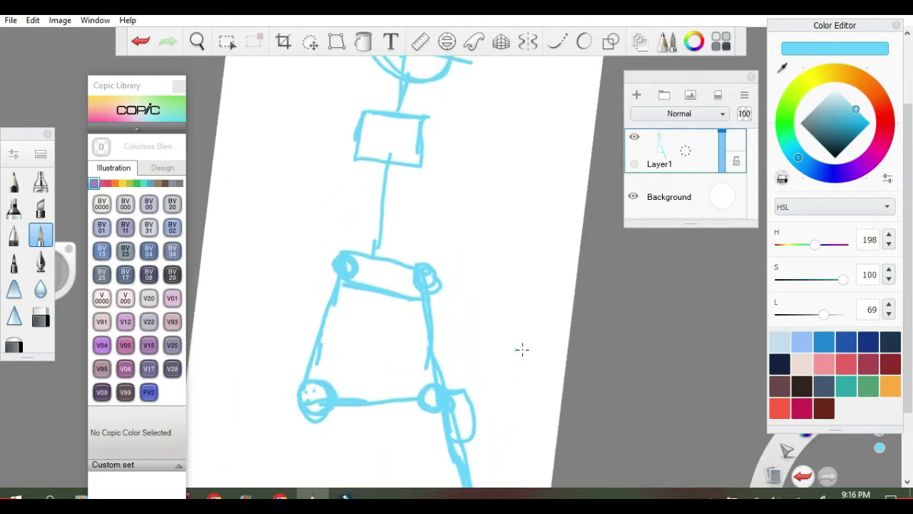
pyautogui.moveTo(411, 142)
pyautogui.mouseDown()
pyautogui.moveTo(458, 187)
pyautogui.moveTo(461, 173)
pyautogui.moveTo(479, 189)
pyautogui.mouseUp()
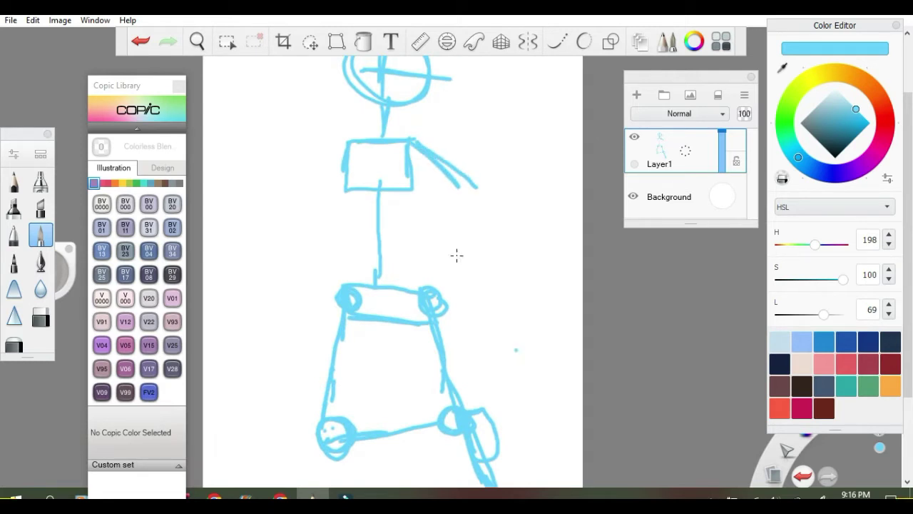
pyautogui.press('super+o')
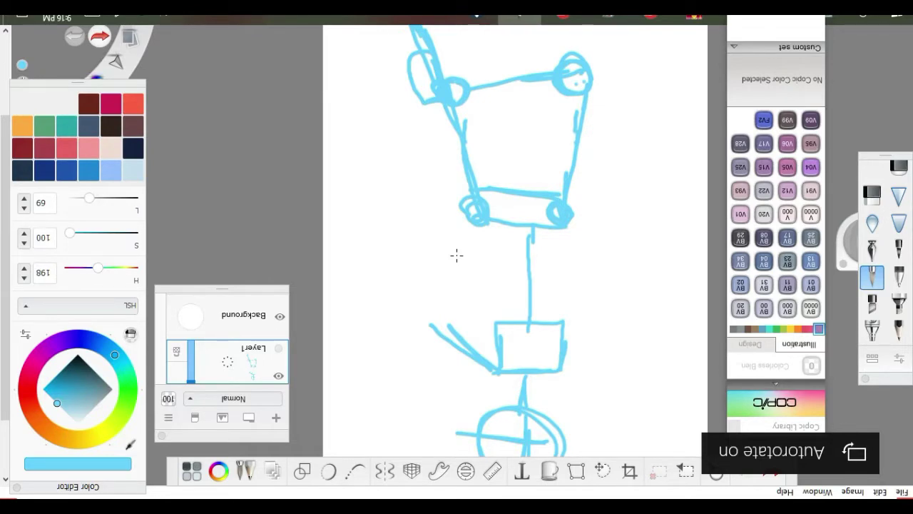
pyautogui.hotkey('ctrl', 'alt', 'Up')
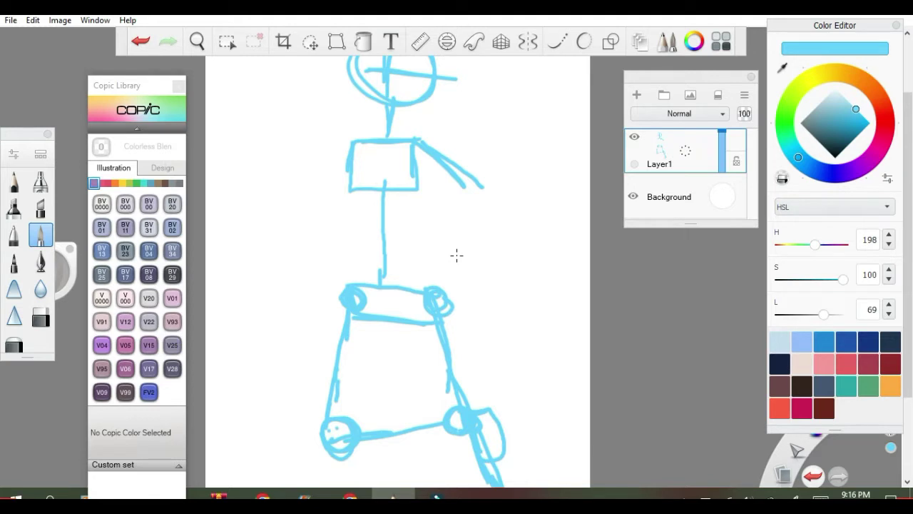
# Finish the lower bent arm with an elbow point, a forearm line folding back toward the waist, and a rounded hand.
pyautogui.scroll(-3, 457, 255)
pyautogui.scroll(1, 457, 255)
pyautogui.scroll(-1, 456, 255)
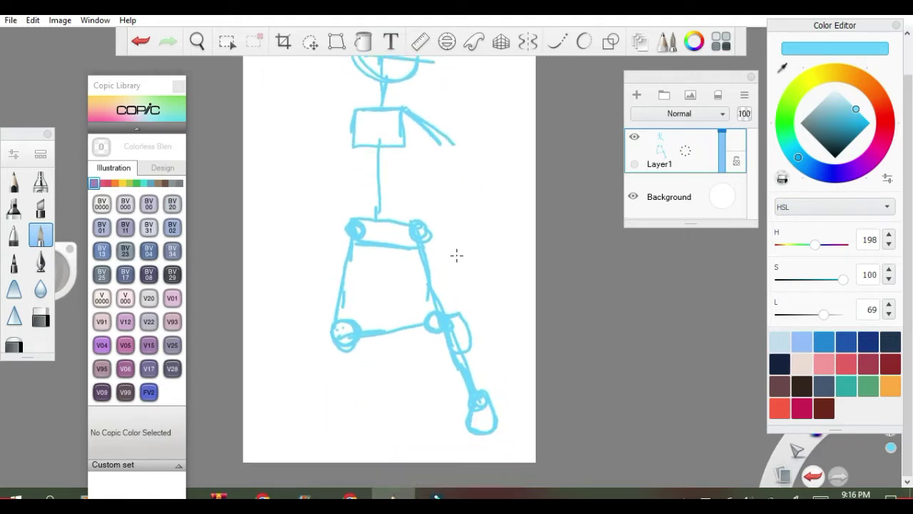
pyautogui.moveTo(431, 131)
pyautogui.mouseDown()
pyautogui.moveTo(478, 163)
pyautogui.moveTo(421, 184)
pyautogui.moveTo(453, 201)
pyautogui.moveTo(446, 178)
pyautogui.mouseUp()
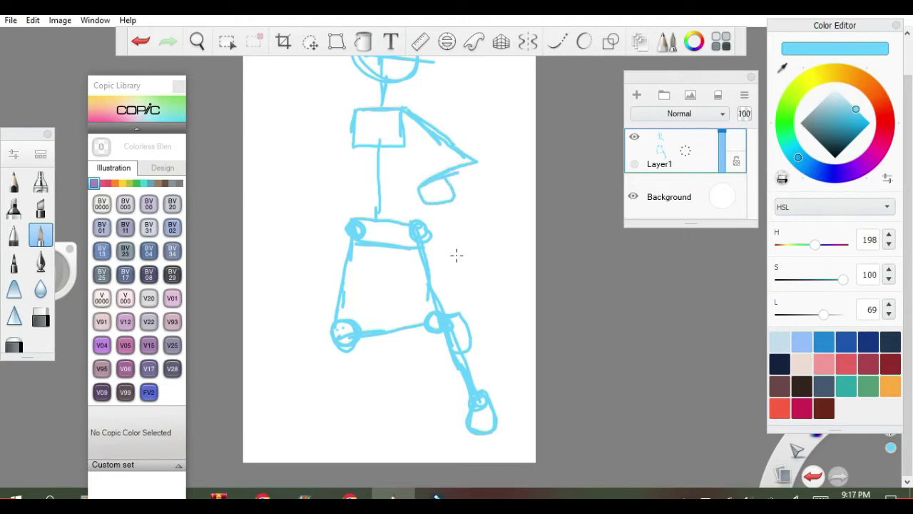
# Sketch the raised arm on the opposite side with an outward upper arm, upward forearm, shoulder circles, and a round hand beside the head.
pyautogui.moveTo(342, 112)
pyautogui.mouseDown()
pyautogui.moveTo(311, 112)
pyautogui.moveTo(306, 87)
pyautogui.mouseUp()
pyautogui.scroll(3, 457, 255)
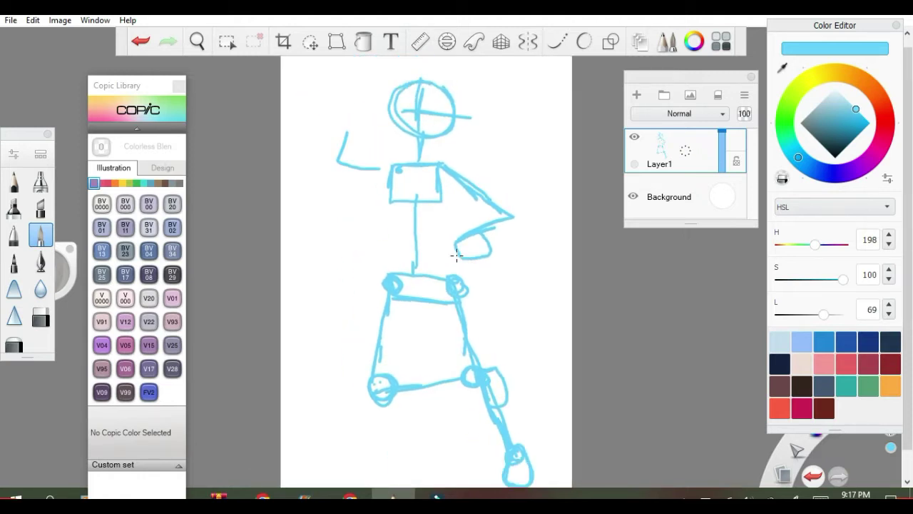
pyautogui.scroll(2, 457, 255)
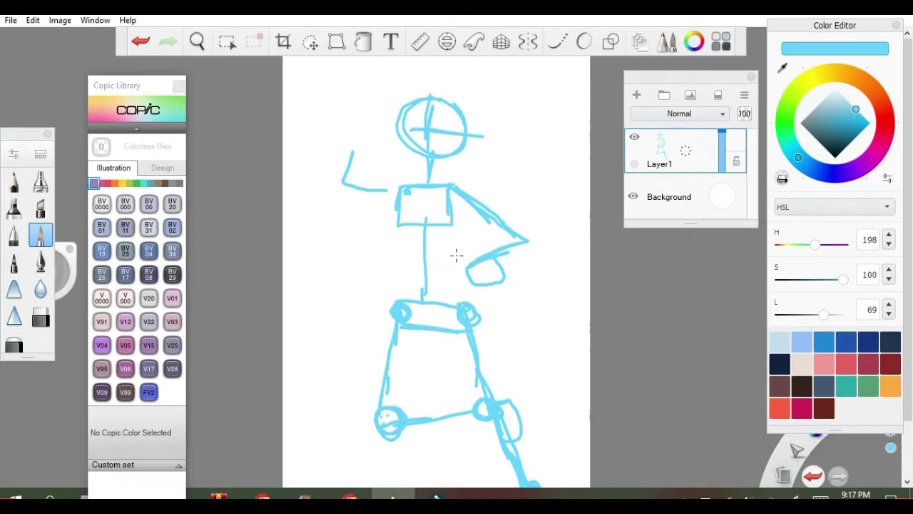
pyautogui.moveTo(397, 184)
pyautogui.mouseDown()
pyautogui.moveTo(414, 194)
pyautogui.moveTo(408, 207)
pyautogui.mouseUp()
pyautogui.moveTo(346, 180); pyautogui.dragTo(364, 128)
pyautogui.moveTo(354, 160)
pyautogui.mouseDown()
pyautogui.moveTo(377, 101)
pyautogui.moveTo(390, 103)
pyautogui.moveTo(374, 128)
pyautogui.mouseUp()
pyautogui.scroll(3, 398, 110)
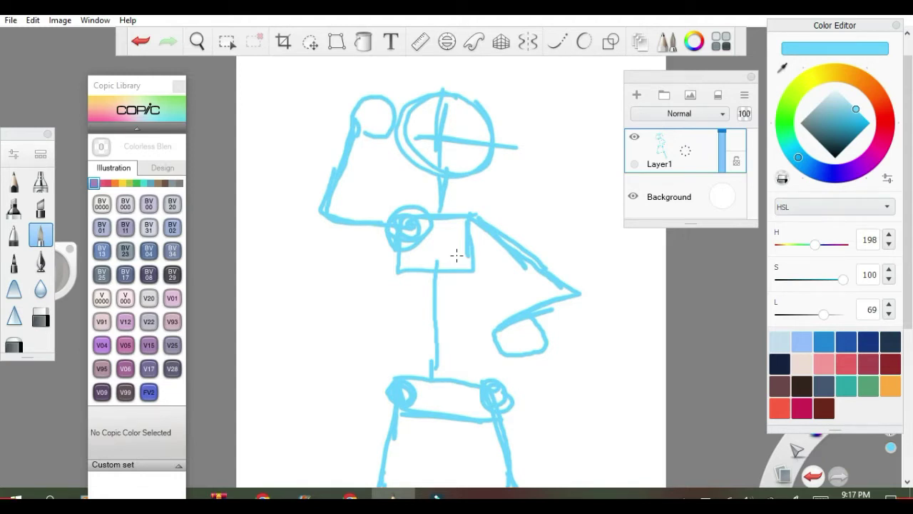
# Erase the rounded hand near the waist, redraw it as a small flat oval, and mark that arm's elbow.
pyautogui.click(40, 316)
pyautogui.moveTo(522, 354); pyautogui.dragTo(546, 342)
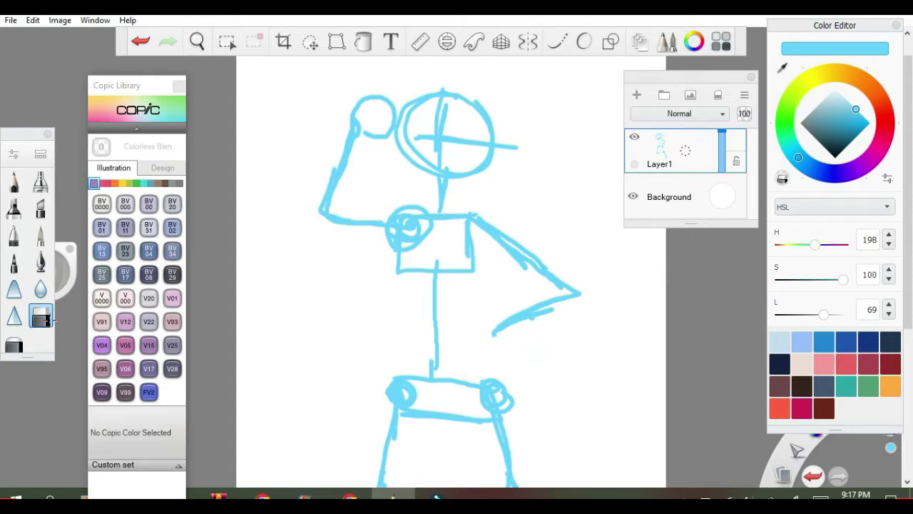
pyautogui.click(43, 229)
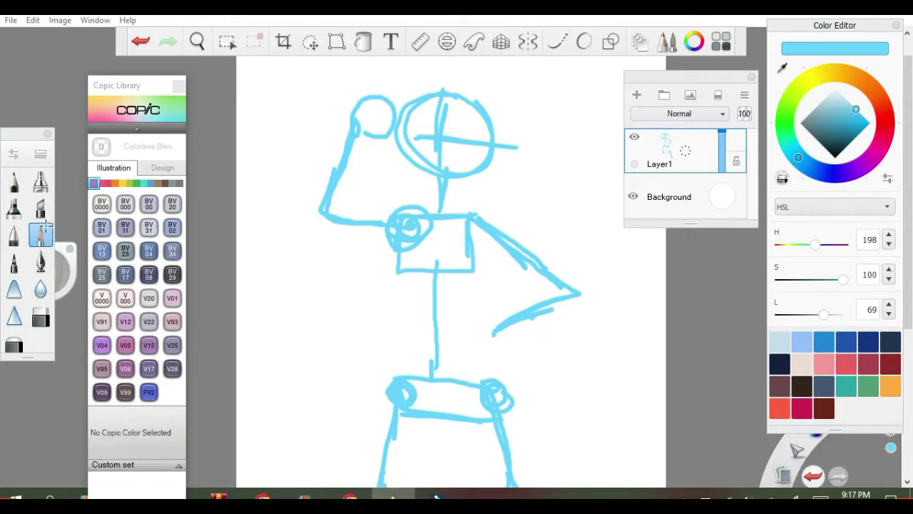
pyautogui.moveTo(507, 331)
pyautogui.mouseDown()
pyautogui.moveTo(497, 332)
pyautogui.moveTo(513, 311)
pyautogui.moveTo(482, 323)
pyautogui.moveTo(518, 314)
pyautogui.moveTo(491, 323)
pyautogui.mouseUp()
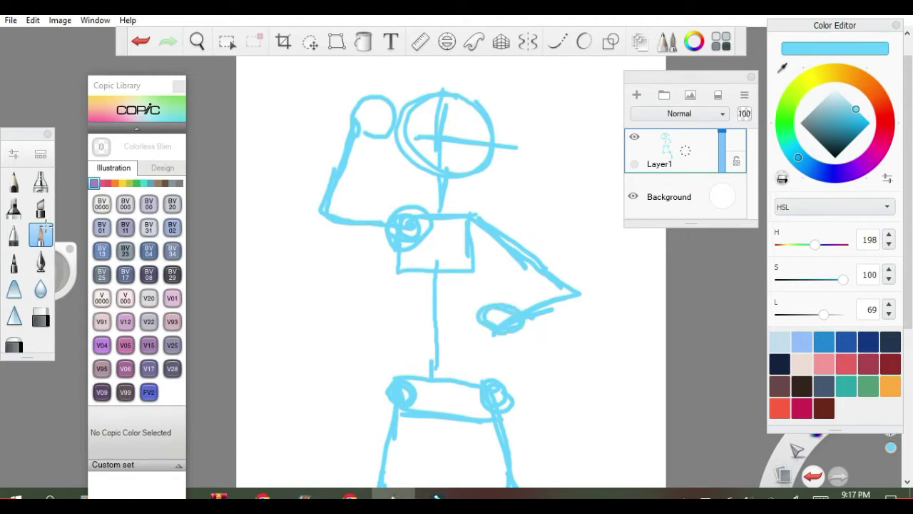
pyautogui.moveTo(575, 289); pyautogui.dragTo(606, 288)
pyautogui.scroll(-5, 451, 271)
pyautogui.scroll(3, 451, 271)
pyautogui.scroll(-1, 451, 271)
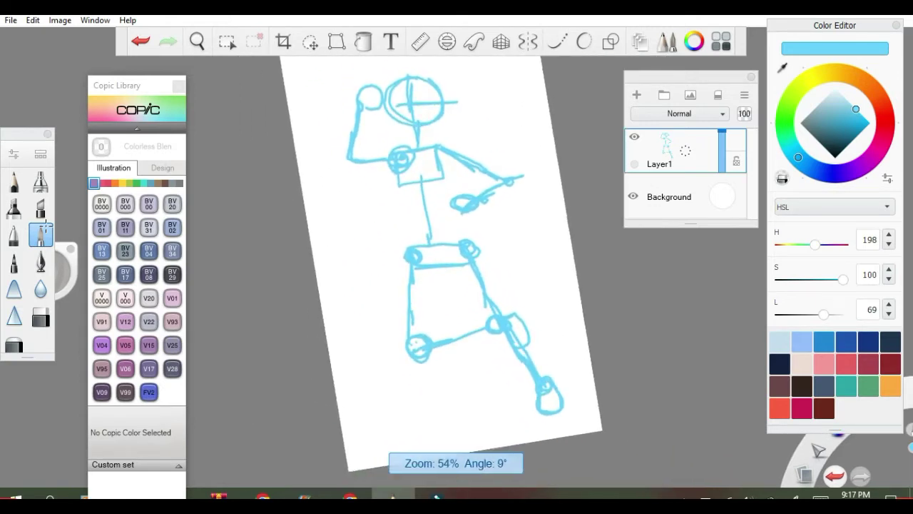
pyautogui.scroll(-1, 451, 271)
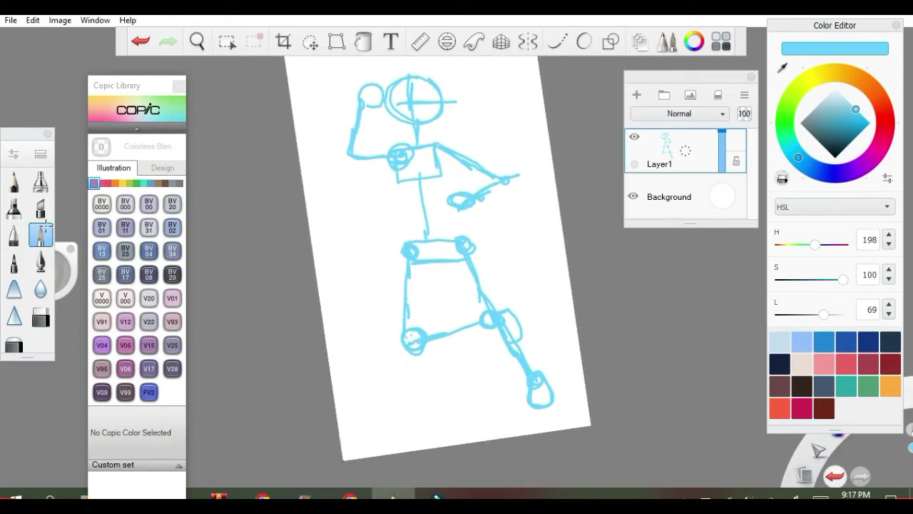
pyautogui.click(310, 41)
pyautogui.click(318, 46)
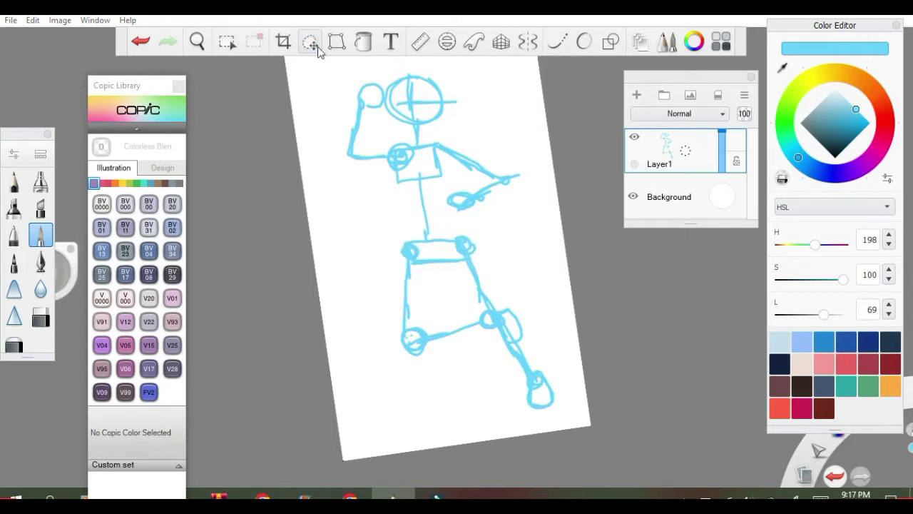
pyautogui.click(311, 41)
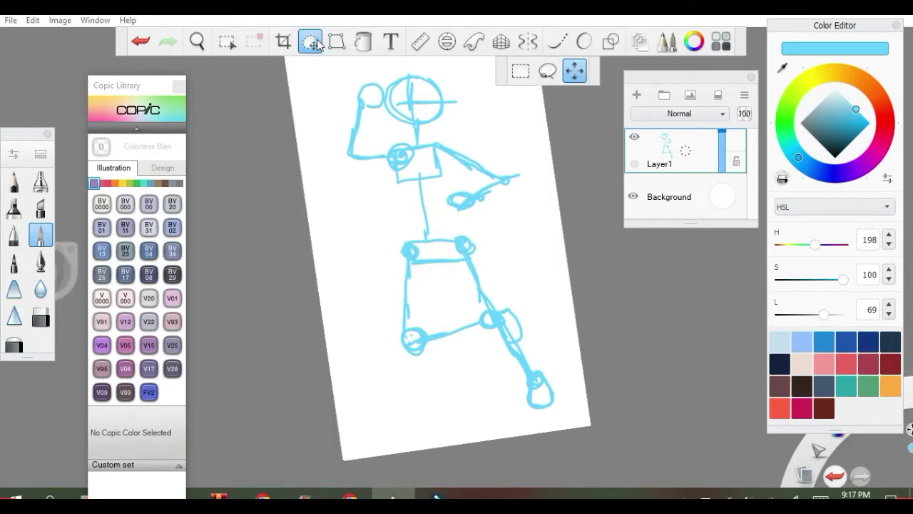
pyautogui.click(318, 41)
pyautogui.moveTo(446, 209); pyautogui.dragTo(436, 239)
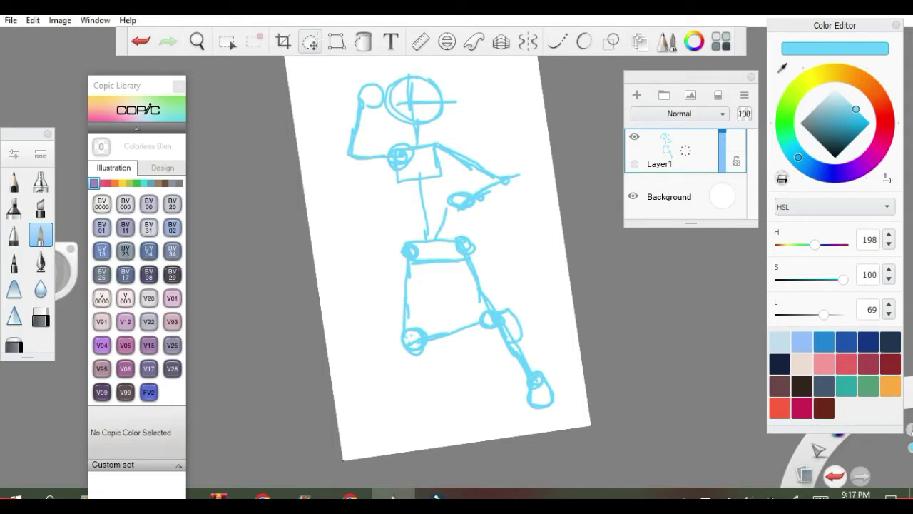
pyautogui.click(141, 40)
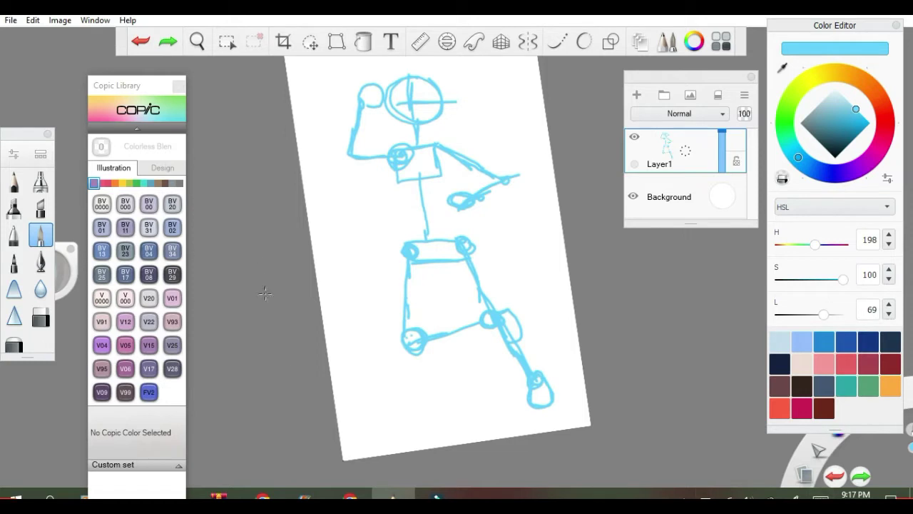
# Move the whole figure up and left on the canvas and stretch it slightly taller.
pyautogui.click(310, 41)
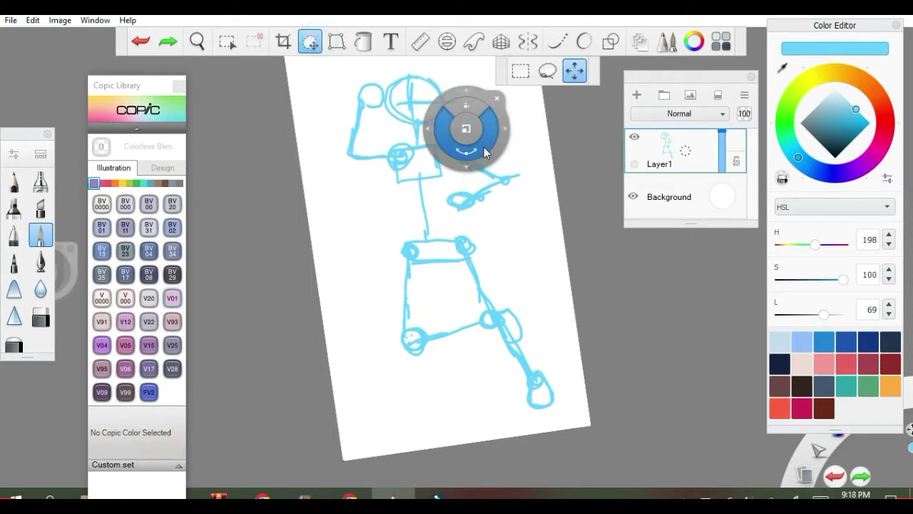
pyautogui.moveTo(497, 163)
pyautogui.mouseDown()
pyautogui.moveTo(464, 166)
pyautogui.moveTo(477, 131)
pyautogui.mouseUp()
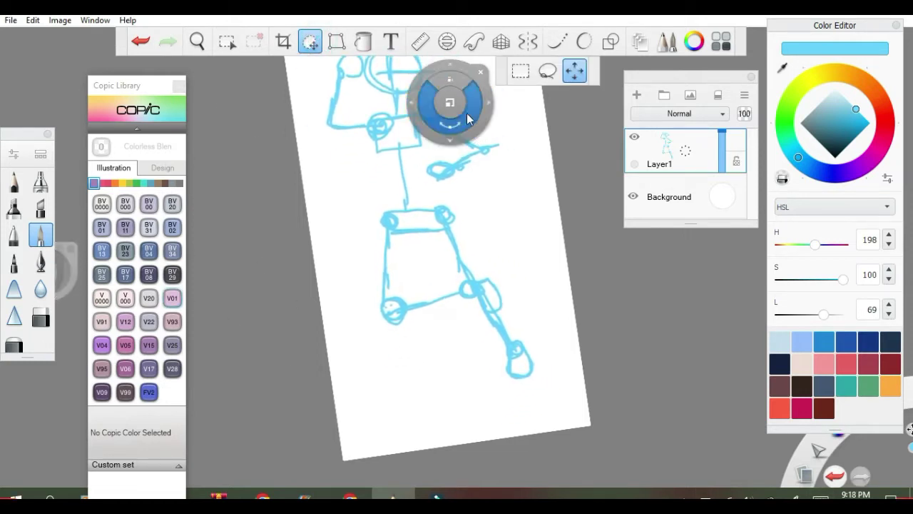
pyautogui.moveTo(458, 89); pyautogui.dragTo(458, 82)
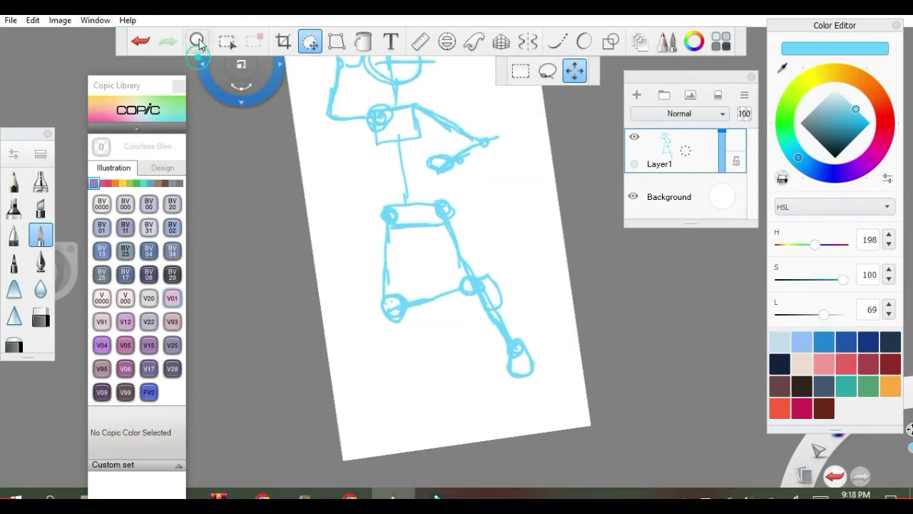
# Straighten the canvas view, lasso the straight leg's ankle and foot, and move them down to lengthen the shin.
pyautogui.click(198, 41)
pyautogui.moveTo(312, 223); pyautogui.dragTo(337, 214)
pyautogui.click(542, 218)
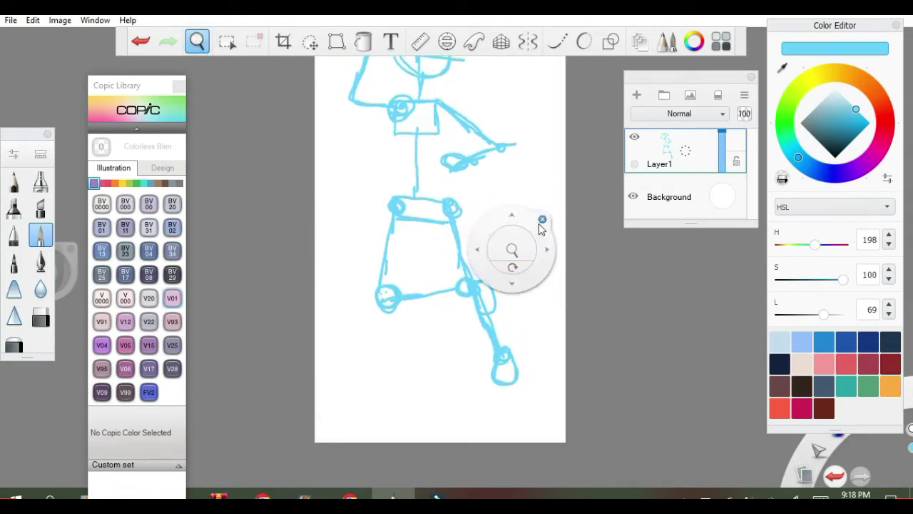
pyautogui.click(226, 41)
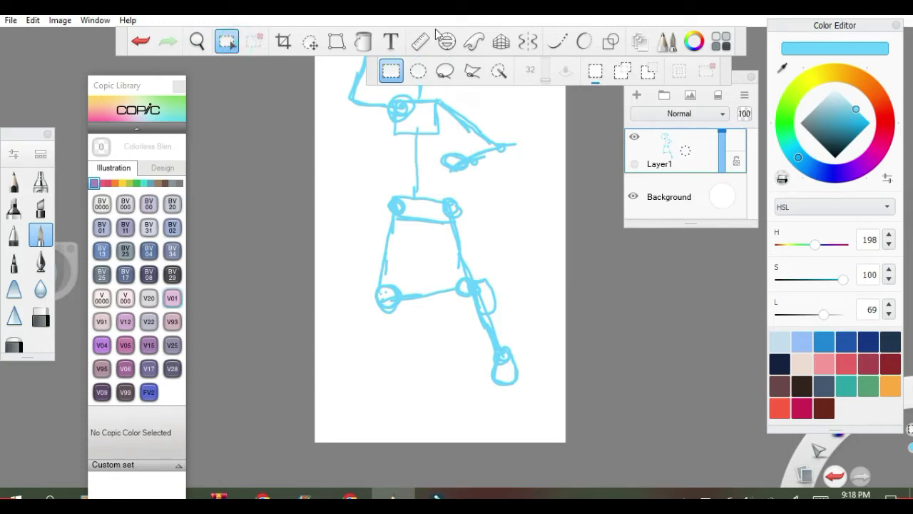
pyautogui.click(227, 41)
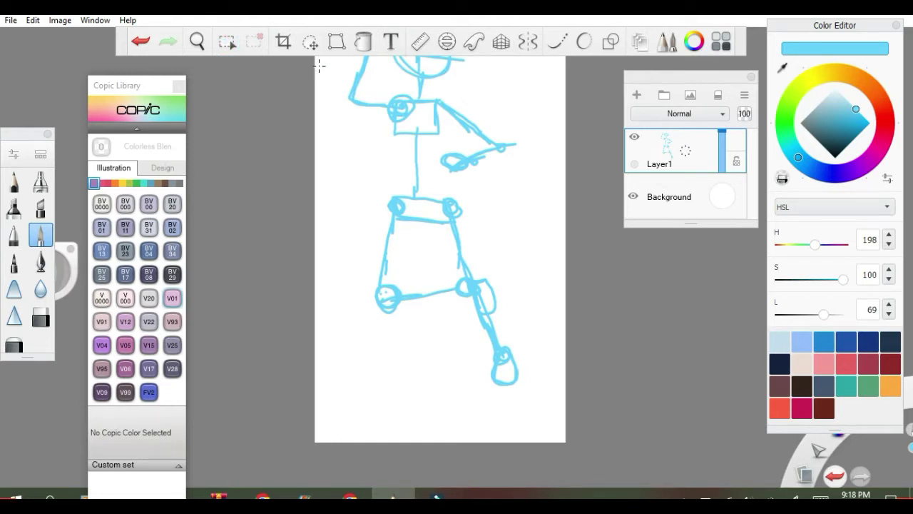
pyautogui.click(227, 42)
pyautogui.click(446, 70)
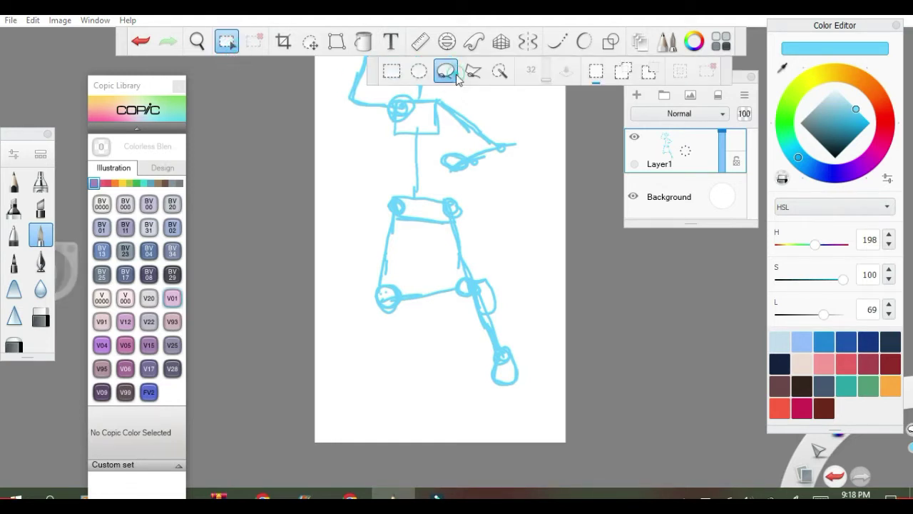
pyautogui.moveTo(544, 330)
pyautogui.mouseDown()
pyautogui.moveTo(510, 332)
pyautogui.moveTo(500, 381)
pyautogui.moveTo(551, 391)
pyautogui.mouseUp()
pyautogui.moveTo(538, 328)
pyautogui.mouseDown()
pyautogui.moveTo(485, 340)
pyautogui.moveTo(534, 408)
pyautogui.mouseUp()
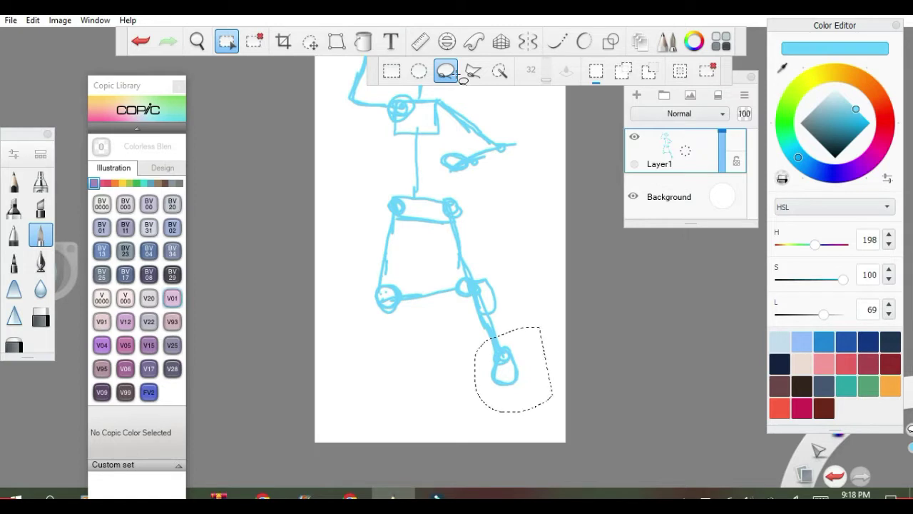
pyautogui.click(310, 44)
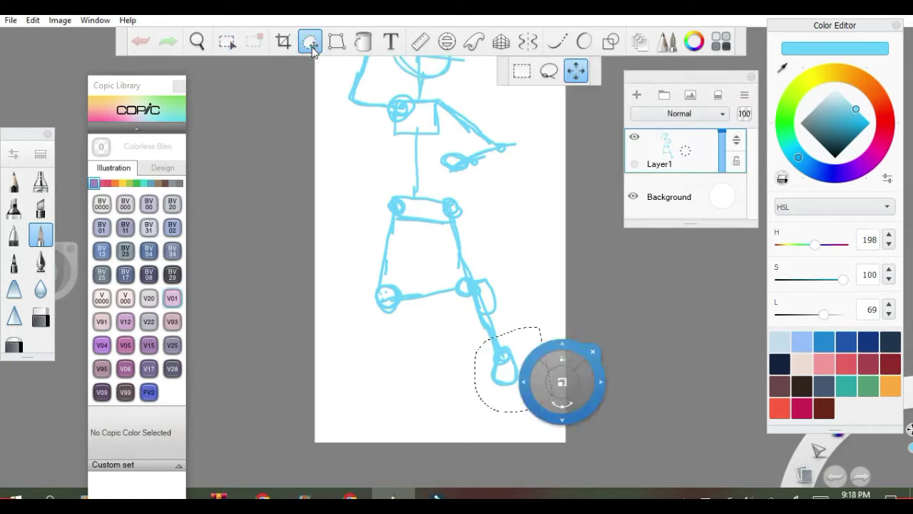
pyautogui.moveTo(562, 381); pyautogui.dragTo(567, 409)
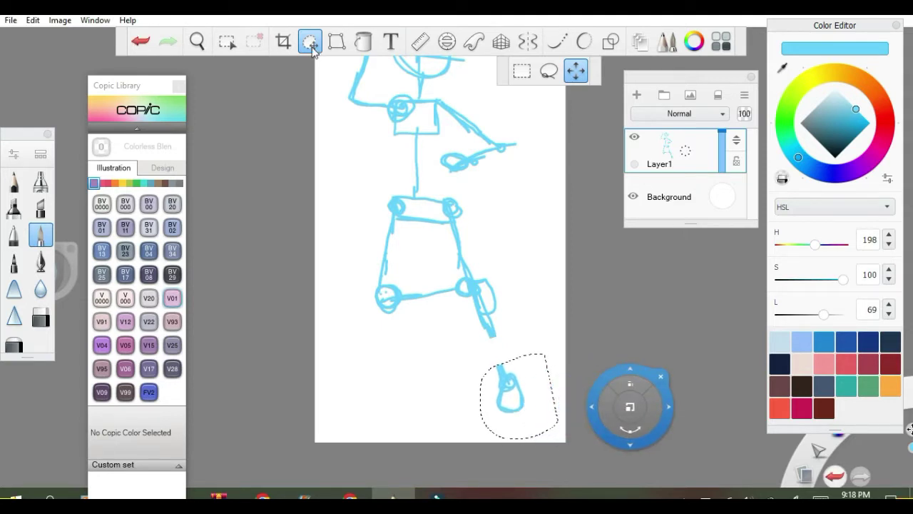
pyautogui.click(311, 45)
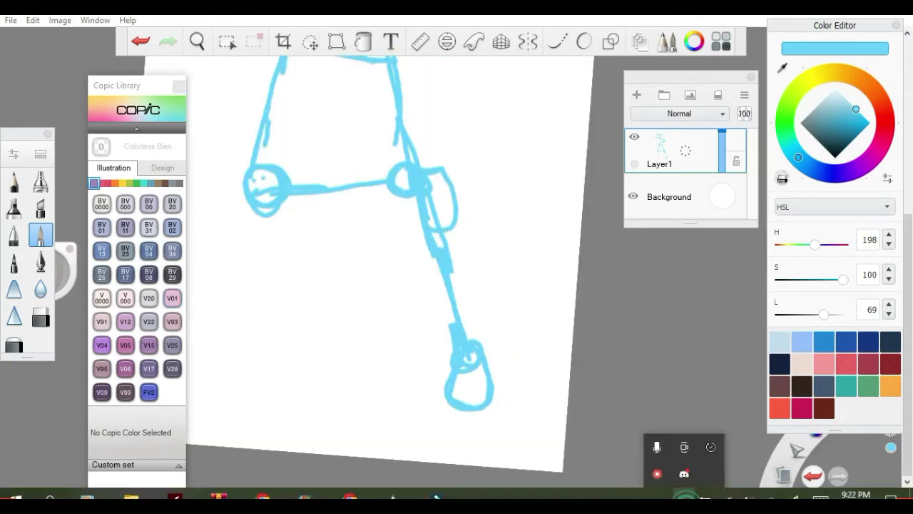
# Undo the last change and draw tapering side lines for the waist between the chest rectangle and both hip joints.
pyautogui.click(143, 42)
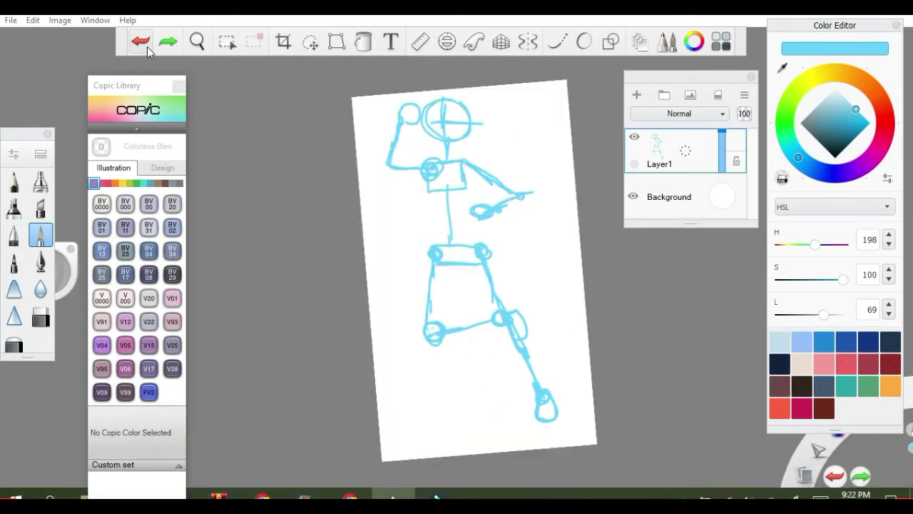
pyautogui.scroll(1, 148, 51)
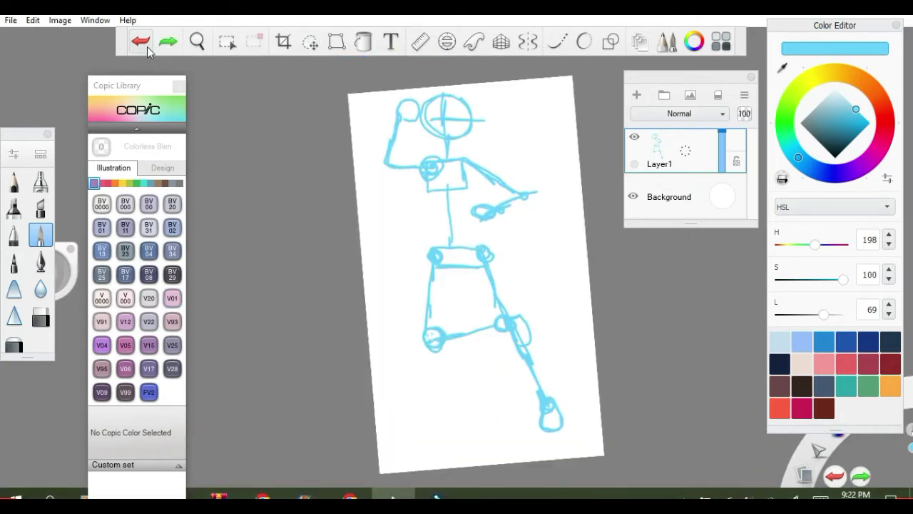
pyautogui.scroll(3, 147, 48)
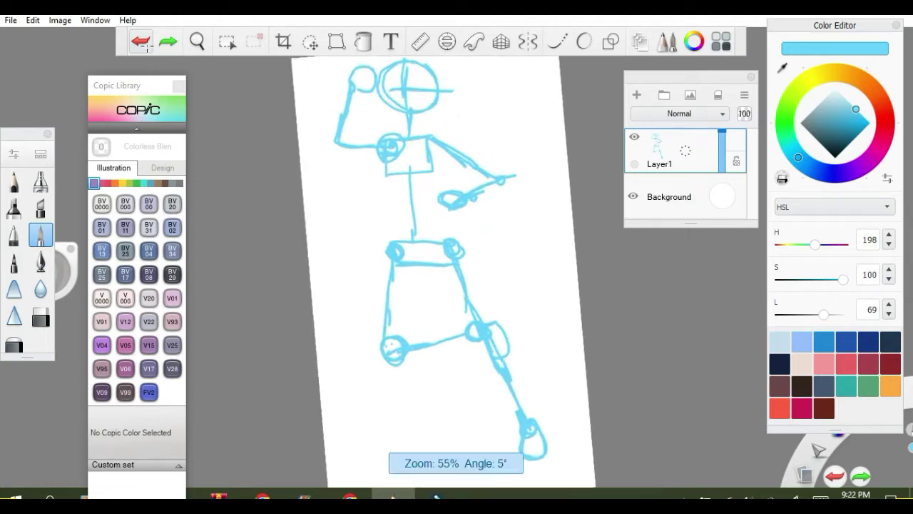
pyautogui.moveTo(345, 175); pyautogui.dragTo(377, 247)
pyautogui.moveTo(337, 128); pyautogui.dragTo(350, 171)
pyautogui.moveTo(343, 141); pyautogui.dragTo(344, 170)
pyautogui.moveTo(286, 142); pyautogui.dragTo(297, 225)
pyautogui.moveTo(288, 171); pyautogui.dragTo(294, 232)
# Add short diagonal lines inside the pelvis and round off the ribcage along its outer side and lower edge.
pyautogui.moveTo(354, 244); pyautogui.dragTo(361, 262)
pyautogui.moveTo(306, 240)
pyautogui.mouseDown()
pyautogui.moveTo(325, 261)
pyautogui.moveTo(318, 258)
pyautogui.mouseUp()
pyautogui.moveTo(264, 116)
pyautogui.mouseDown()
pyautogui.moveTo(291, 152)
pyautogui.moveTo(274, 135)
pyautogui.mouseUp()
pyautogui.moveTo(274, 133); pyautogui.dragTo(280, 148)
pyautogui.moveTo(288, 151)
pyautogui.mouseDown()
pyautogui.moveTo(310, 157)
pyautogui.moveTo(348, 135)
pyautogui.mouseUp()
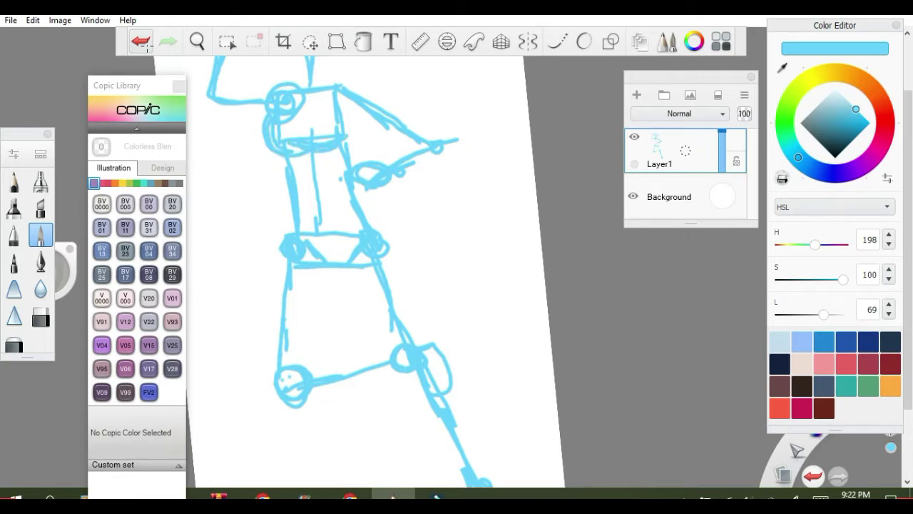
# Outline the upper arm and forearm of the arm bent toward the waist, meeting at a pointed elbow.
pyautogui.moveTo(340, 87)
pyautogui.mouseDown()
pyautogui.moveTo(355, 112)
pyautogui.moveTo(428, 149)
pyautogui.mouseUp()
pyautogui.moveTo(377, 100)
pyautogui.mouseDown()
pyautogui.moveTo(451, 140)
pyautogui.moveTo(390, 164)
pyautogui.mouseUp()
pyautogui.moveTo(461, 135); pyautogui.dragTo(393, 181)
pyautogui.moveTo(395, 180); pyautogui.dragTo(384, 186)
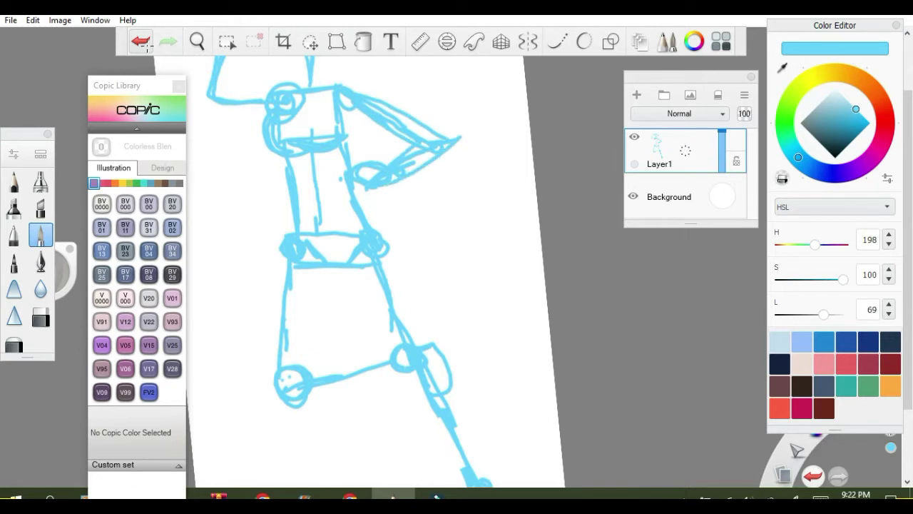
# Outline the straight leg's thigh and calf with curved contour lines from the hip down to the ankle.
pyautogui.moveTo(357, 255); pyautogui.dragTo(405, 355)
pyautogui.moveTo(388, 253)
pyautogui.mouseDown()
pyautogui.moveTo(424, 316)
pyautogui.moveTo(436, 366)
pyautogui.mouseUp()
pyautogui.scroll(-3, 457, 250)
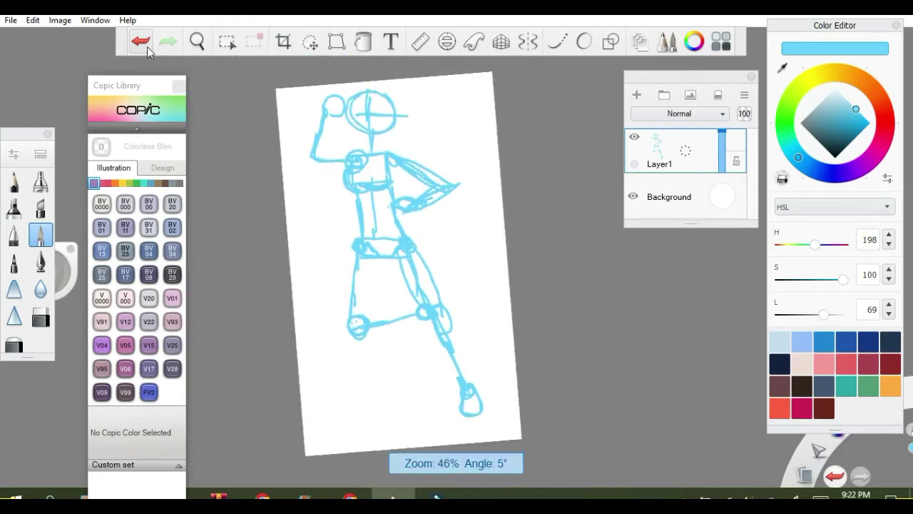
pyautogui.scroll(3, 400, 264)
pyautogui.moveTo(412, 275); pyautogui.dragTo(441, 363)
pyautogui.click(142, 43)
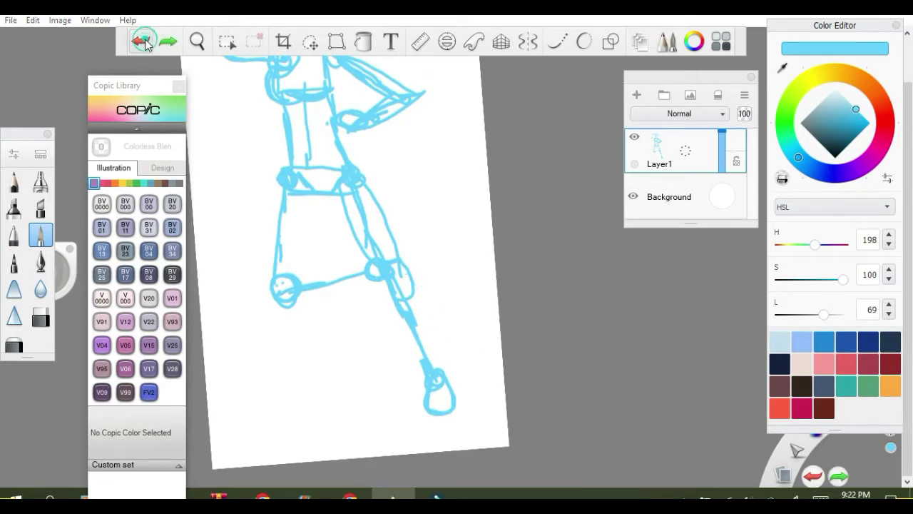
pyautogui.moveTo(429, 312); pyautogui.dragTo(439, 367)
pyautogui.moveTo(381, 282); pyautogui.dragTo(433, 367)
# Add curved contours around the bent leg's thigh and shin, and outline the raised arm's upper arm and forearm.
pyautogui.moveTo(284, 188)
pyautogui.mouseDown()
pyautogui.moveTo(273, 207)
pyautogui.moveTo(278, 289)
pyautogui.mouseUp()
pyautogui.moveTo(319, 196)
pyautogui.mouseDown()
pyautogui.moveTo(304, 283)
pyautogui.moveTo(354, 270)
pyautogui.moveTo(370, 291)
pyautogui.moveTo(298, 299)
pyautogui.mouseUp()
pyautogui.scroll(-3, 356, 264)
pyautogui.scroll(3, 356, 264)
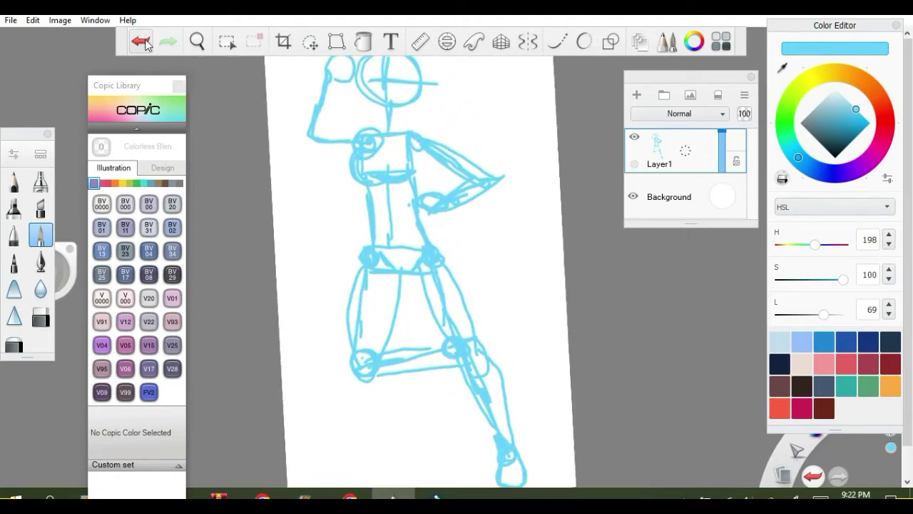
pyautogui.moveTo(354, 152)
pyautogui.mouseDown()
pyautogui.moveTo(325, 151)
pyautogui.moveTo(303, 131)
pyautogui.moveTo(318, 99)
pyautogui.moveTo(337, 144)
pyautogui.moveTo(363, 127)
pyautogui.mouseUp()
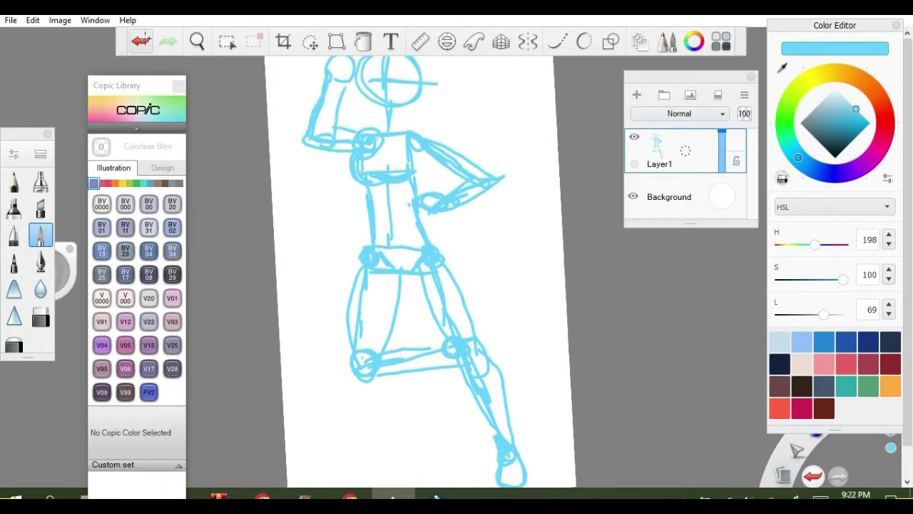
# Switch to Chrome and examine the Wonder Woman reference image.
pyautogui.click(350, 496)
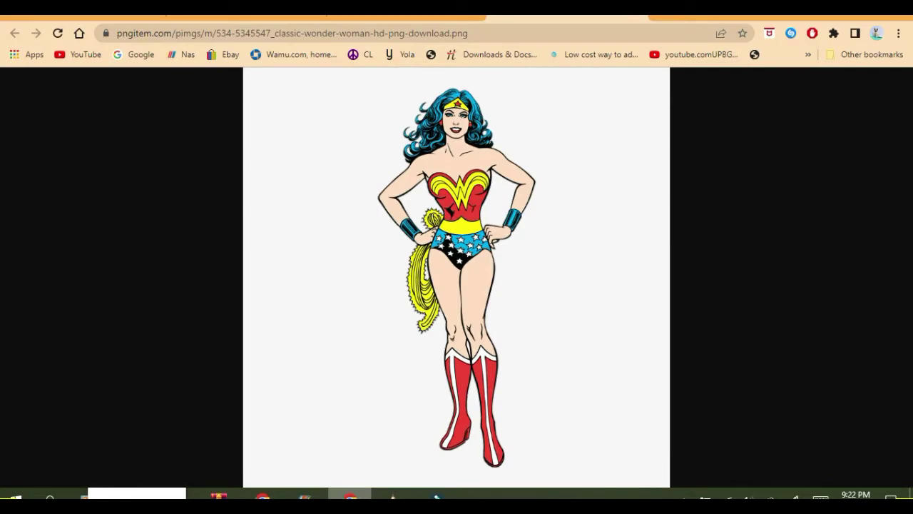
# Return to SketchBook, add a new layer, and sketch rope curves around the raised arm and sweeping outward from the head.
pyautogui.hotkey('alt', 'Tab')
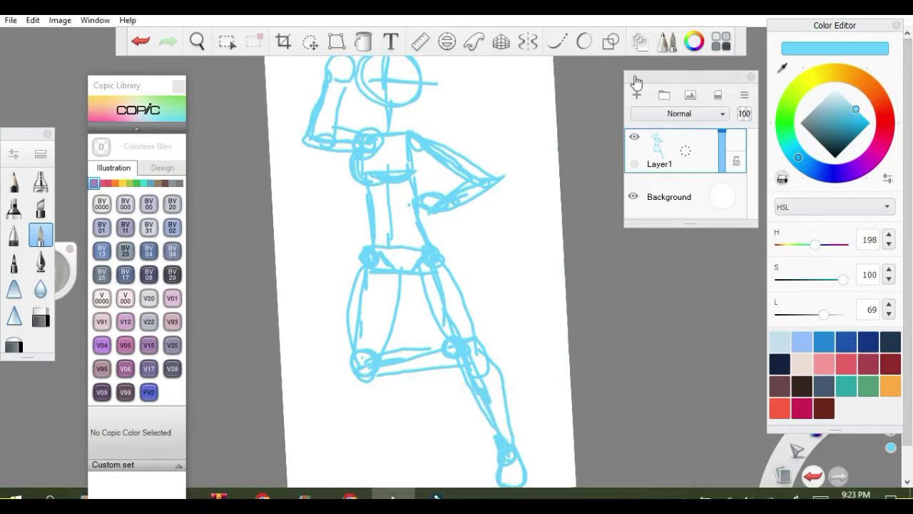
pyautogui.click(637, 94)
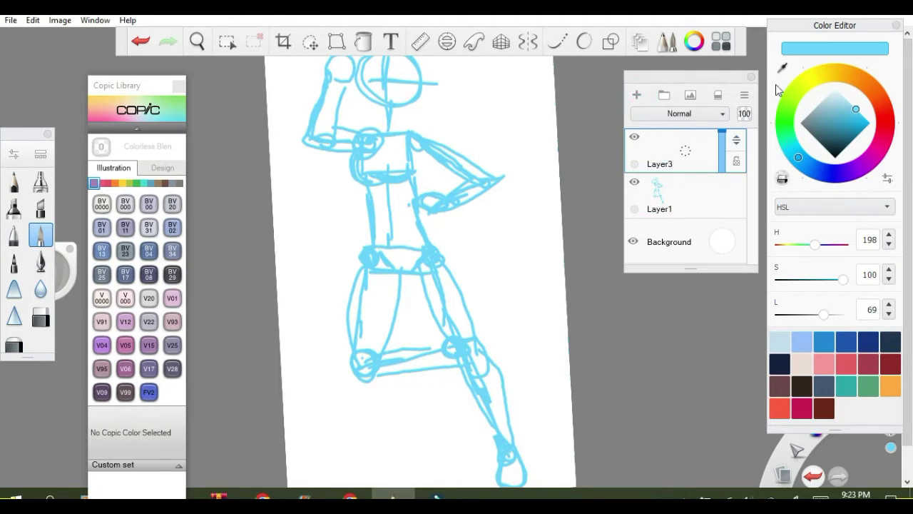
pyautogui.hotkey('ctrl', '0')
pyautogui.scroll(-2, 428, 278)
pyautogui.scroll(3, 428, 279)
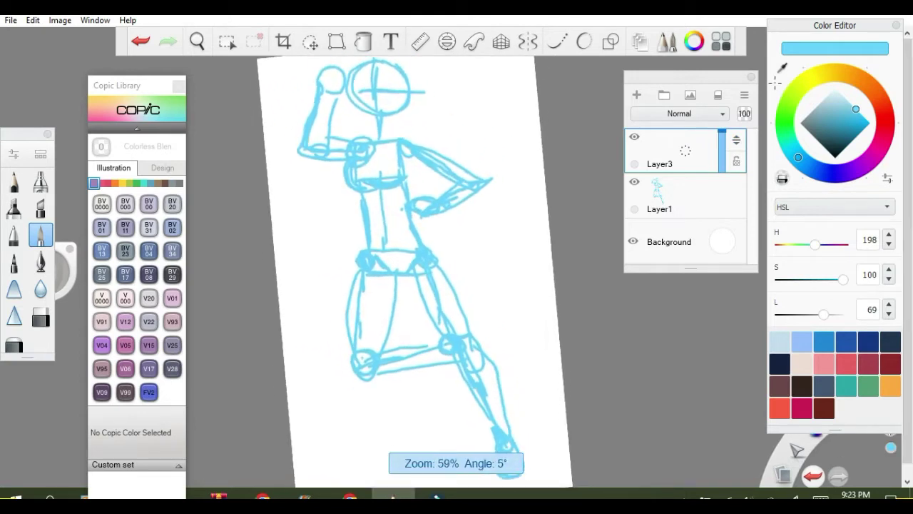
pyautogui.scroll(-1, 428, 278)
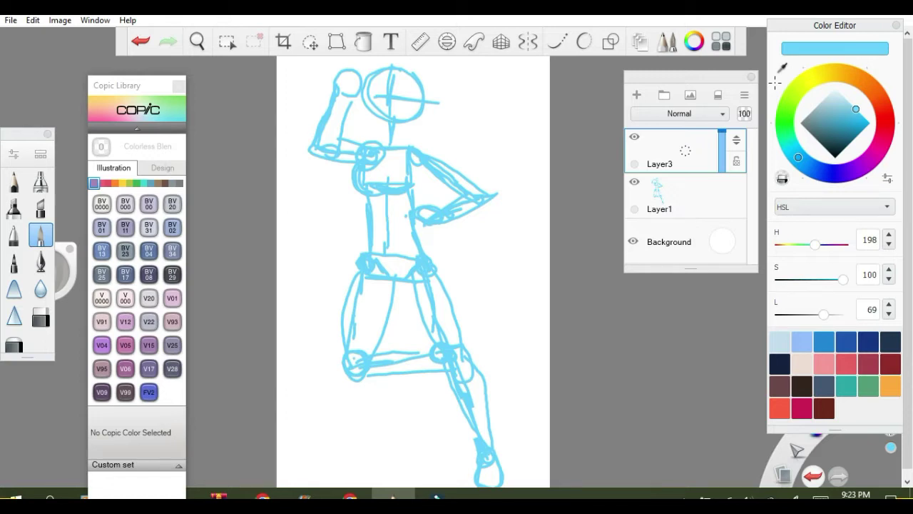
pyautogui.moveTo(348, 90)
pyautogui.mouseDown()
pyautogui.moveTo(316, 111)
pyautogui.moveTo(323, 181)
pyautogui.mouseUp()
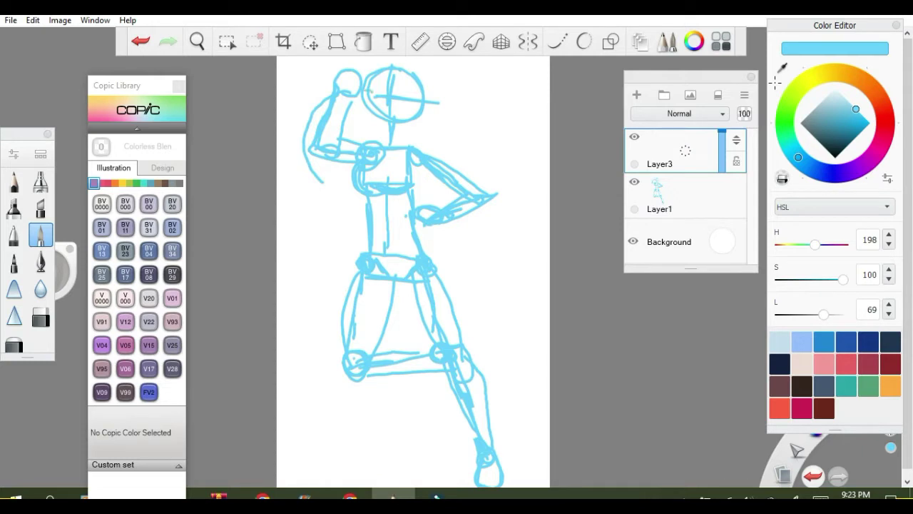
pyautogui.moveTo(432, 106)
pyautogui.mouseDown()
pyautogui.moveTo(463, 123)
pyautogui.moveTo(538, 122)
pyautogui.moveTo(546, 107)
pyautogui.mouseUp()
pyautogui.moveTo(457, 69)
pyautogui.mouseDown()
pyautogui.moveTo(457, 97)
pyautogui.moveTo(479, 112)
pyautogui.mouseUp()
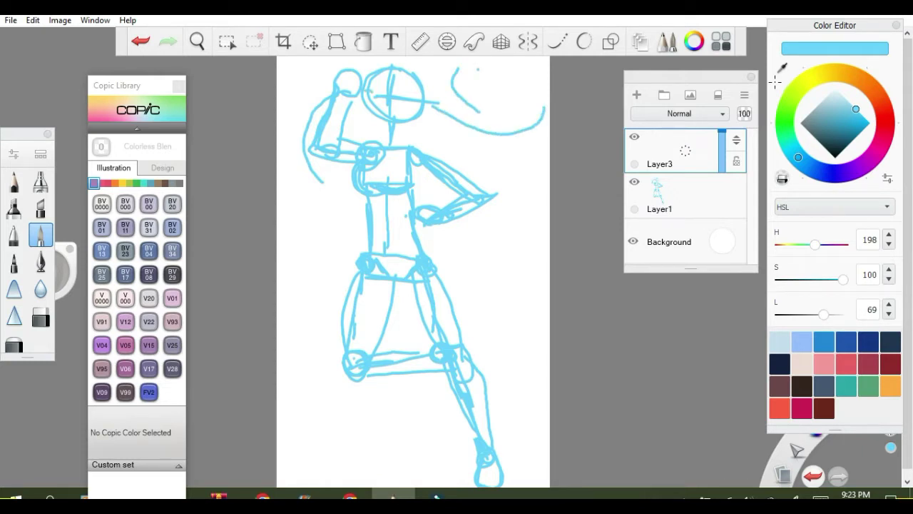
pyautogui.click(142, 41)
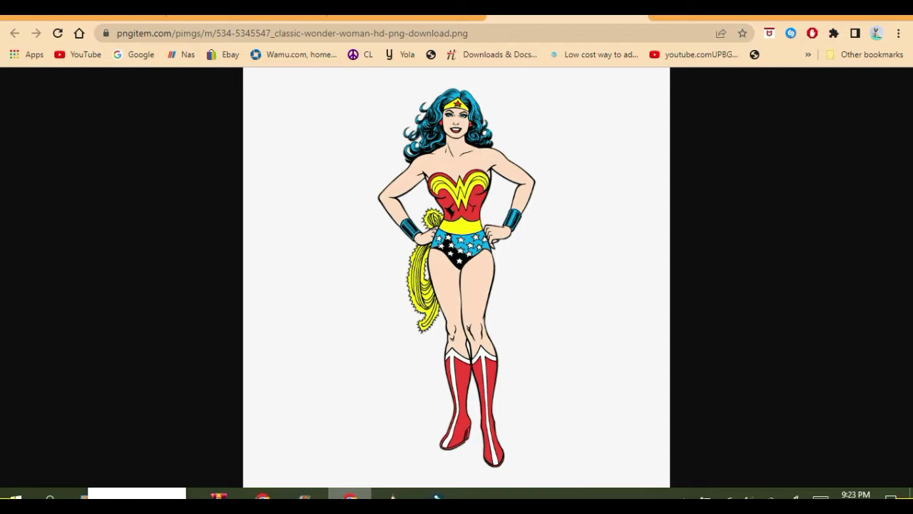
# Complete the rope's oval lasso loop beside the head and sketch the neck lines between head and shoulders.
pyautogui.hotkey('alt', 'Tab')
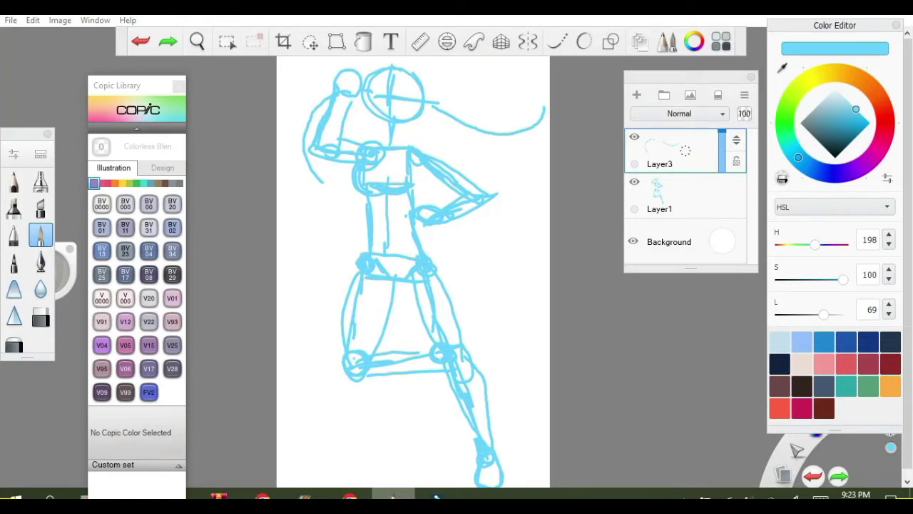
pyautogui.moveTo(492, 81)
pyautogui.mouseDown()
pyautogui.moveTo(466, 107)
pyautogui.moveTo(474, 117)
pyautogui.moveTo(524, 93)
pyautogui.moveTo(548, 119)
pyautogui.mouseUp()
pyautogui.moveTo(510, 89)
pyautogui.mouseDown()
pyautogui.moveTo(476, 97)
pyautogui.moveTo(465, 132)
pyautogui.mouseUp()
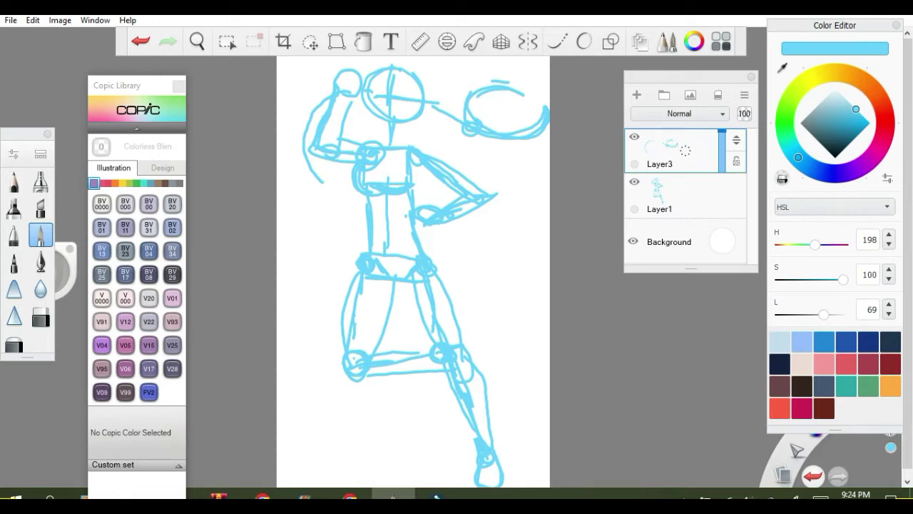
pyautogui.moveTo(531, 100); pyautogui.dragTo(543, 108)
pyautogui.moveTo(393, 497)
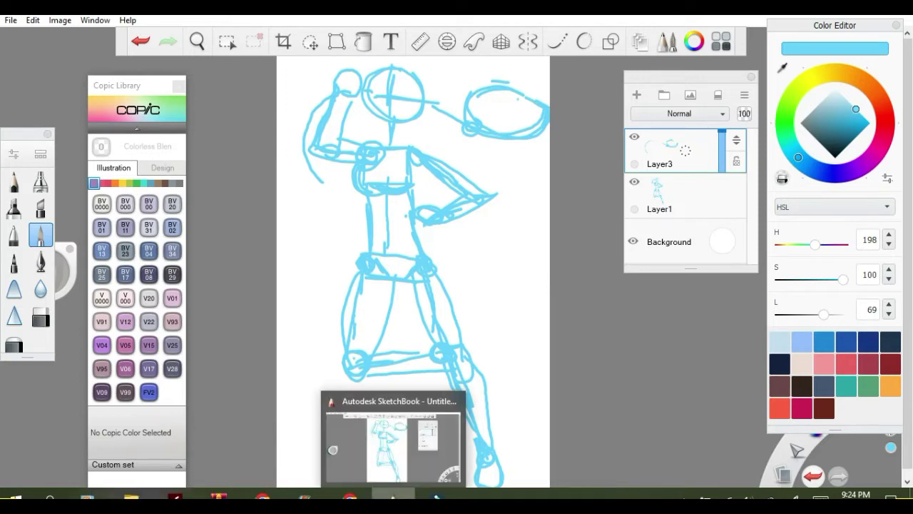
pyautogui.moveTo(384, 124)
pyautogui.mouseDown()
pyautogui.moveTo(381, 143)
pyautogui.moveTo(402, 160)
pyautogui.mouseUp()
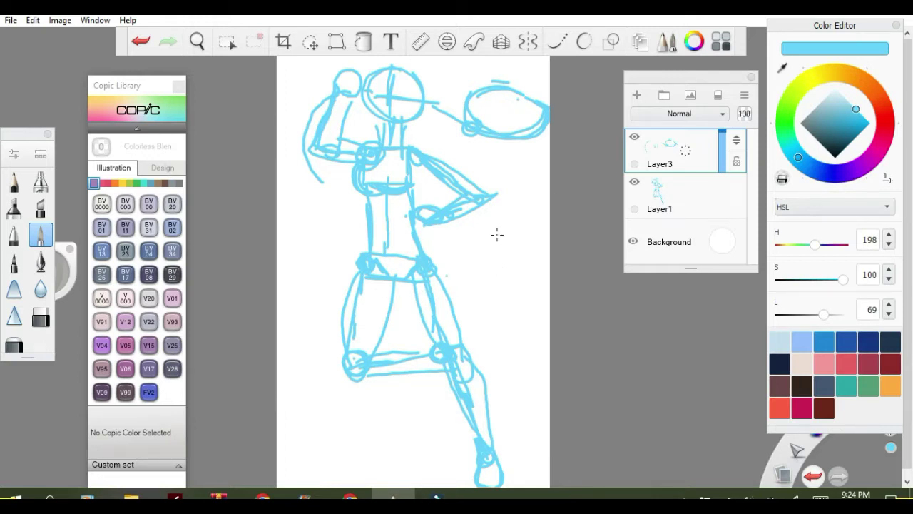
# Create a layer group and move both blue sketch layers into it.
pyautogui.click(663, 95)
pyautogui.moveTo(660, 199)
pyautogui.mouseDown()
pyautogui.moveTo(629, 267)
pyautogui.moveTo(662, 194)
pyautogui.moveTo(673, 201)
pyautogui.mouseUp()
pyautogui.moveTo(731, 187)
pyautogui.mouseDown()
pyautogui.moveTo(735, 162)
pyautogui.moveTo(729, 179)
pyautogui.mouseUp()
pyautogui.moveTo(718, 241); pyautogui.dragTo(736, 231)
pyautogui.moveTo(728, 186); pyautogui.dragTo(736, 258)
pyautogui.moveTo(684, 269); pyautogui.dragTo(685, 272)
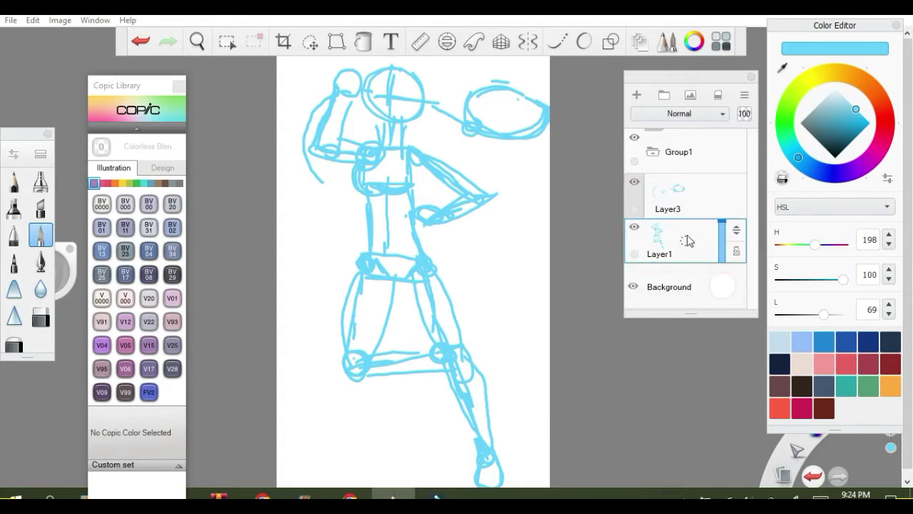
pyautogui.click(655, 152)
pyautogui.click(655, 152)
pyautogui.click(655, 152)
pyautogui.click(696, 196)
pyautogui.moveTo(735, 183); pyautogui.dragTo(735, 151)
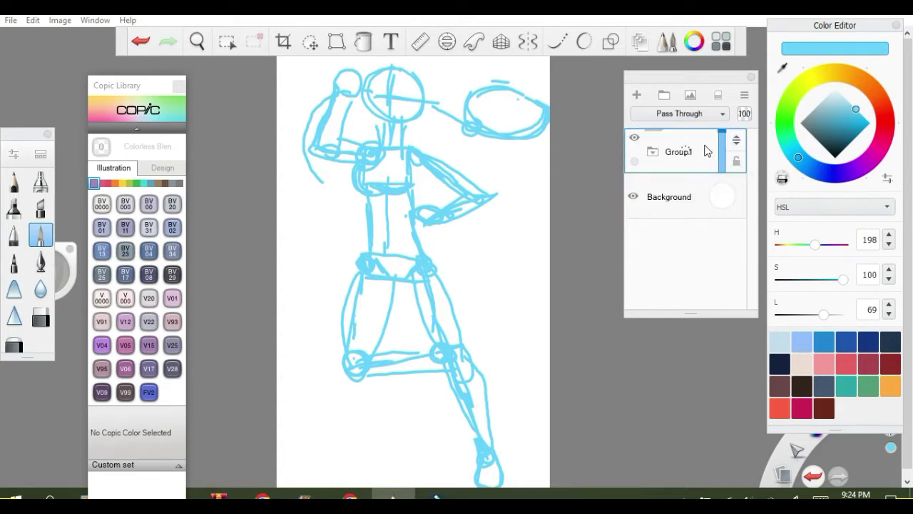
# Add a new layer above the sketch group and lower the group's opacity so the blue lines are faint.
pyautogui.click(653, 152)
pyautogui.click(653, 154)
pyautogui.click(637, 94)
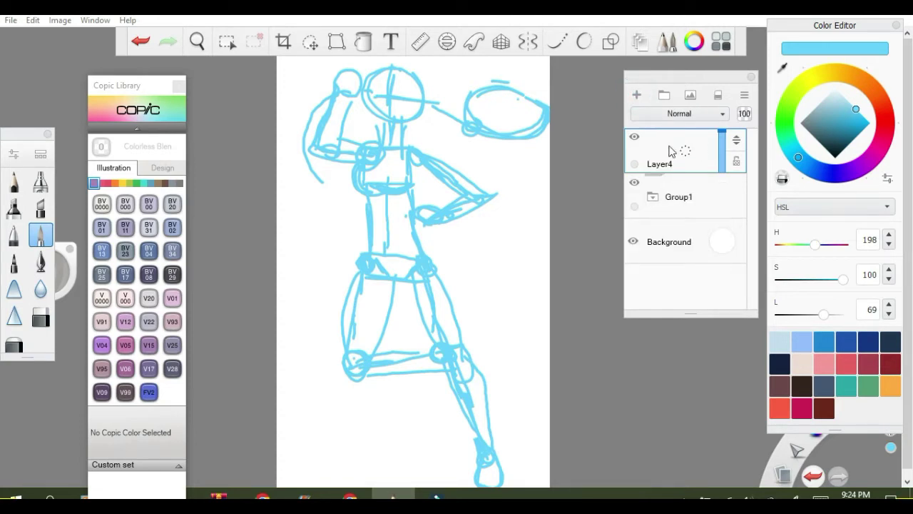
pyautogui.click(673, 183)
pyautogui.moveTo(722, 176); pyautogui.dragTo(722, 203)
pyautogui.click(673, 146)
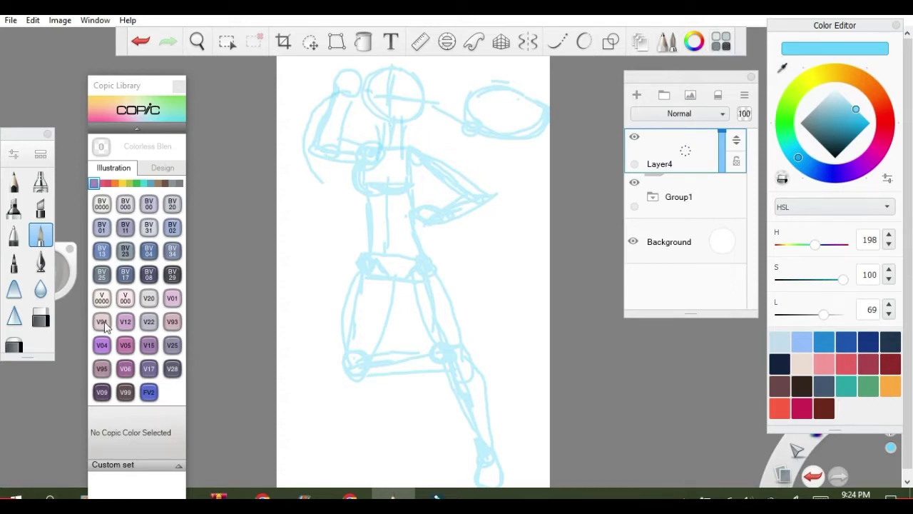
# Set the drawing colour to Copic 110 Special Black from the grey and black swatches.
pyautogui.click(178, 184)
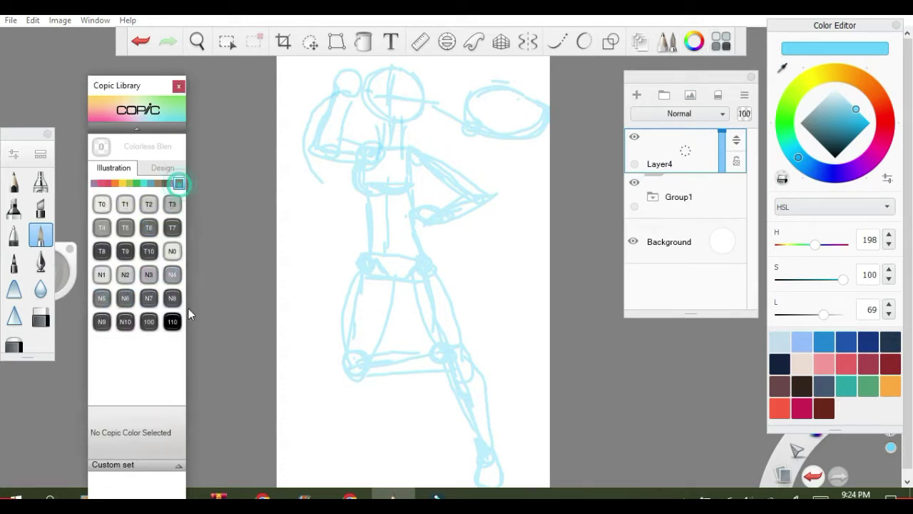
pyautogui.click(172, 321)
pyautogui.scroll(2, 413, 76)
pyautogui.scroll(1, 416, 75)
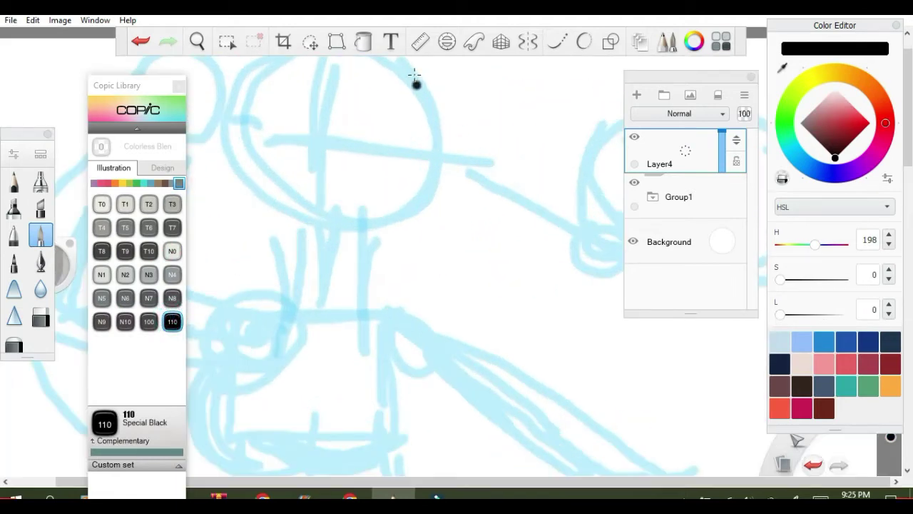
pyautogui.scroll(-1, 355, 108)
pyautogui.click(197, 41)
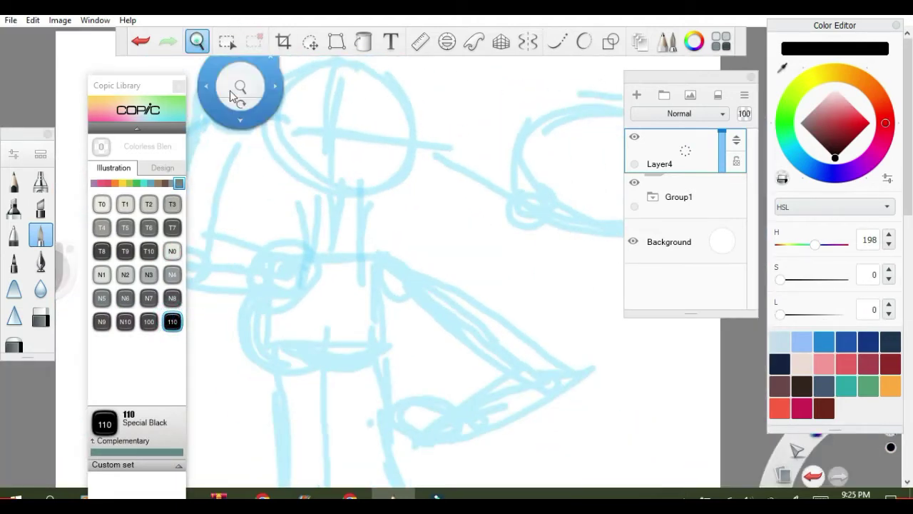
pyautogui.moveTo(240, 122); pyautogui.dragTo(306, 173)
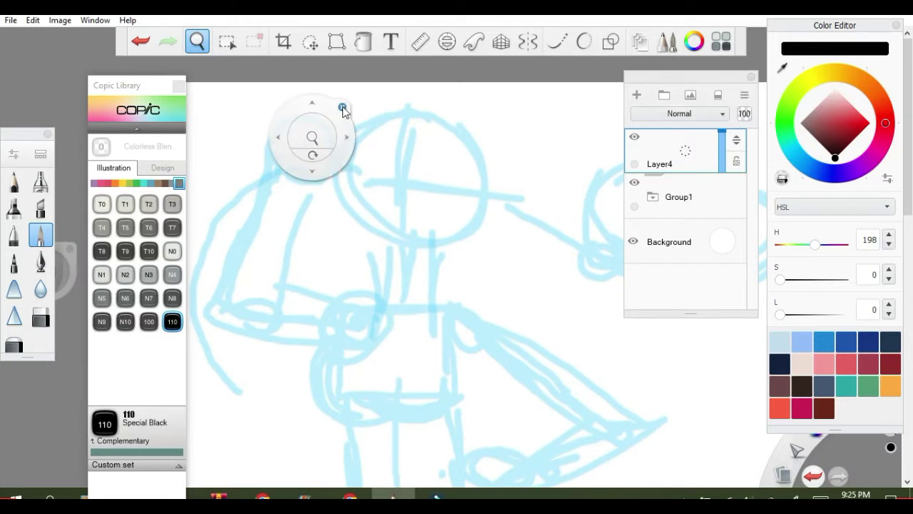
pyautogui.click(342, 107)
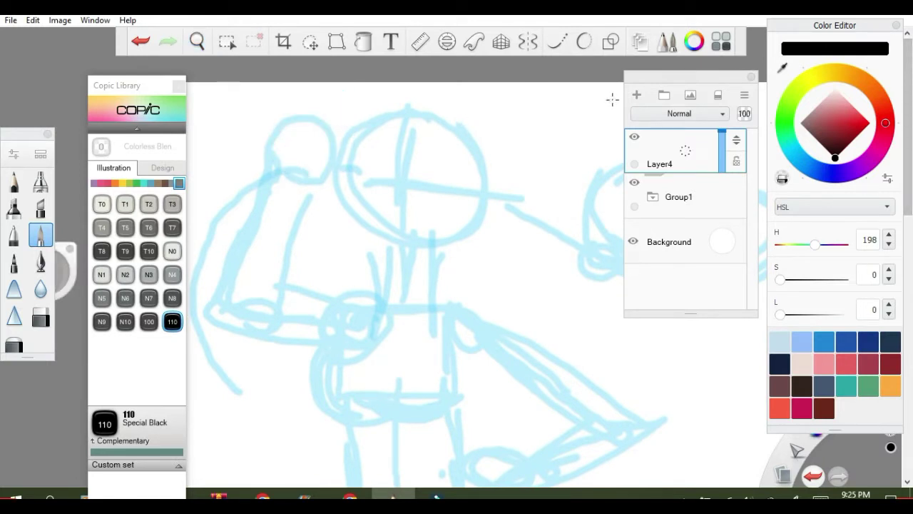
pyautogui.hotkey('alt', 'Tab')
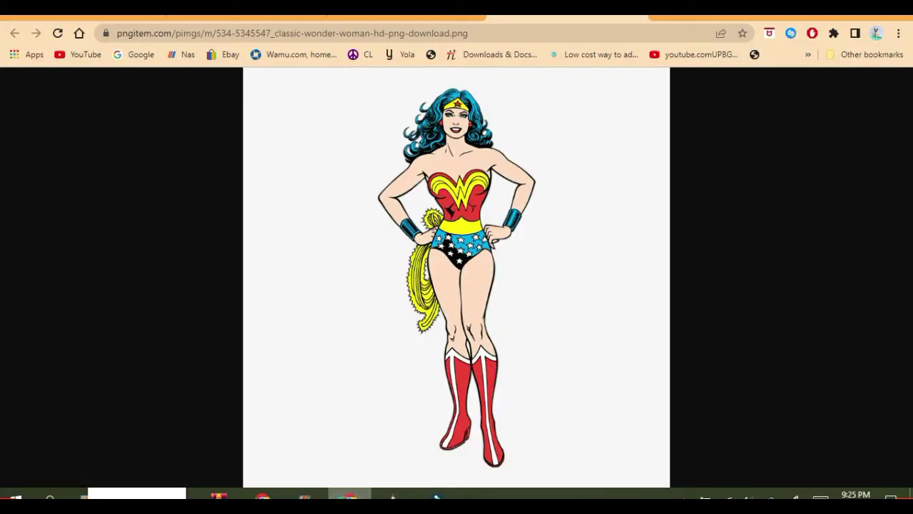
pyautogui.click(437, 496)
pyautogui.click(437, 496)
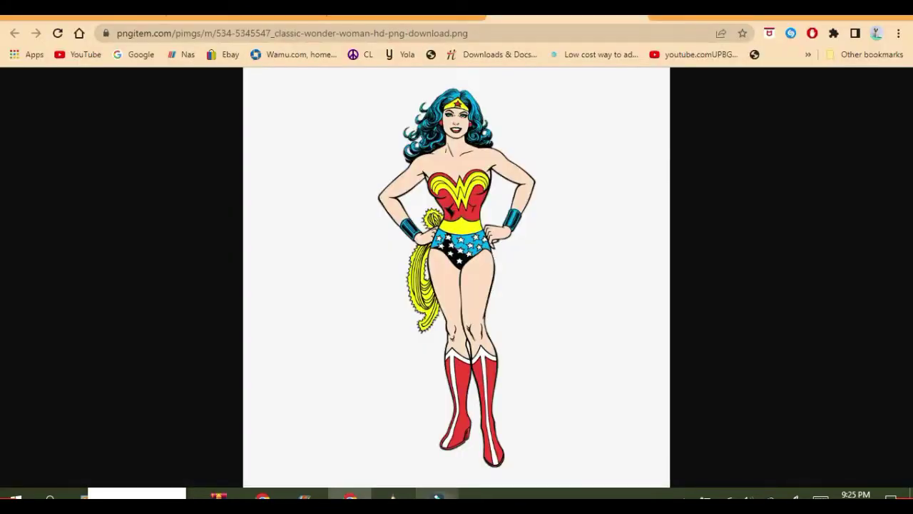
pyautogui.click(393, 496)
pyautogui.moveTo(454, 130)
pyautogui.mouseDown()
pyautogui.moveTo(419, 118)
pyautogui.moveTo(366, 169)
pyautogui.moveTo(368, 217)
pyautogui.moveTo(394, 255)
pyautogui.moveTo(437, 260)
pyautogui.moveTo(475, 177)
pyautogui.moveTo(456, 130)
pyautogui.mouseUp()
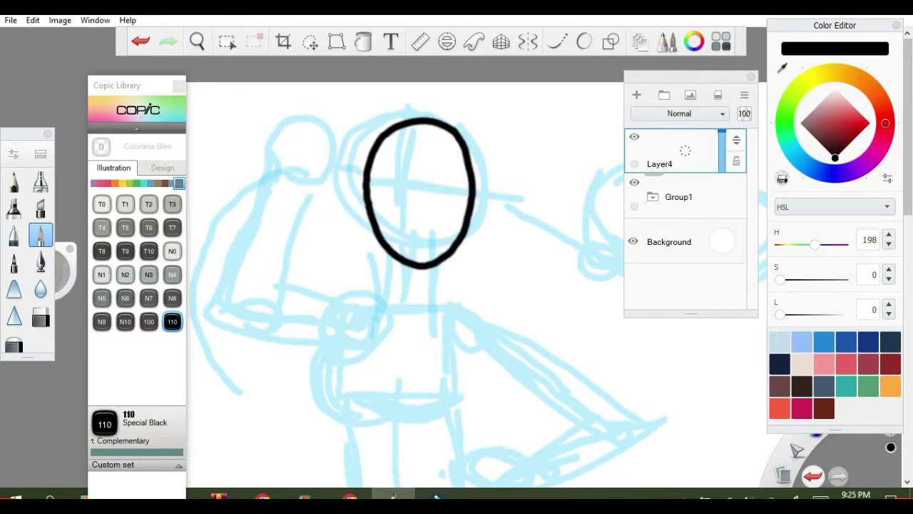
pyautogui.click(141, 43)
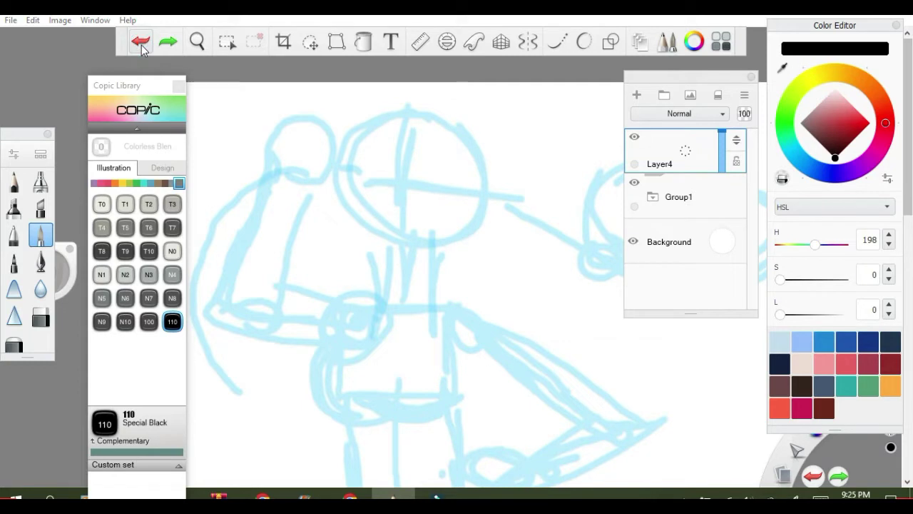
pyautogui.moveTo(439, 106)
pyautogui.mouseDown()
pyautogui.moveTo(361, 117)
pyautogui.moveTo(365, 209)
pyautogui.mouseUp()
pyautogui.click(142, 43)
# Set the Paintbrush size to 2.0 at 100% opacity.
pyautogui.click(12, 156)
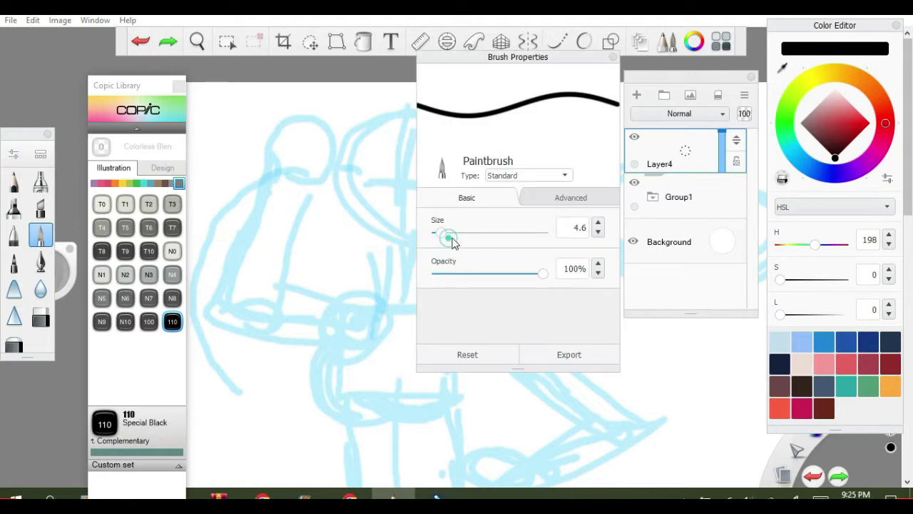
pyautogui.moveTo(456, 235)
pyautogui.mouseDown()
pyautogui.moveTo(473, 261)
pyautogui.moveTo(438, 296)
pyautogui.mouseUp()
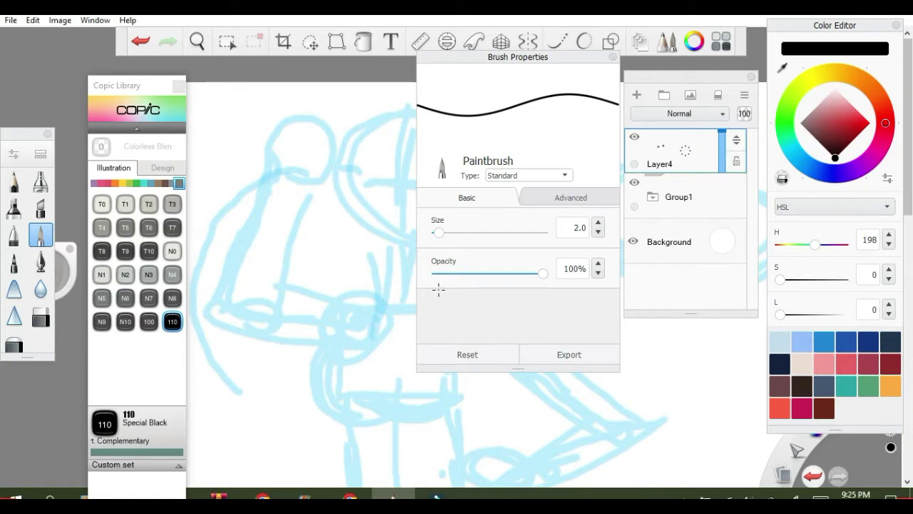
pyautogui.click(591, 167)
pyautogui.rightClick(593, 164)
pyautogui.click(613, 59)
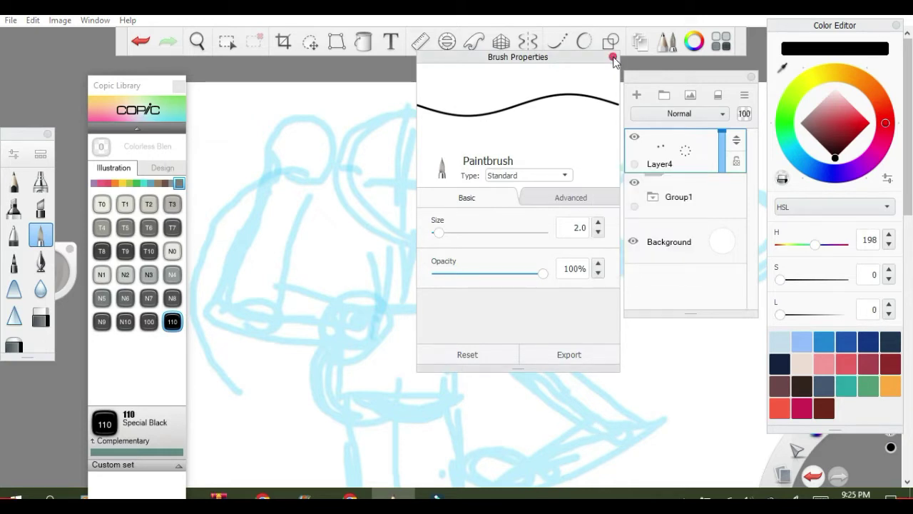
# Ink the oval face outline over the blue head circle and add a small curved ear at its side.
pyautogui.moveTo(425, 103)
pyautogui.mouseDown()
pyautogui.moveTo(348, 135)
pyautogui.moveTo(348, 173)
pyautogui.mouseUp()
pyautogui.moveTo(351, 209)
pyautogui.mouseDown()
pyautogui.moveTo(379, 249)
pyautogui.moveTo(400, 259)
pyautogui.moveTo(438, 251)
pyautogui.moveTo(462, 201)
pyautogui.moveTo(458, 146)
pyautogui.moveTo(426, 105)
pyautogui.mouseUp()
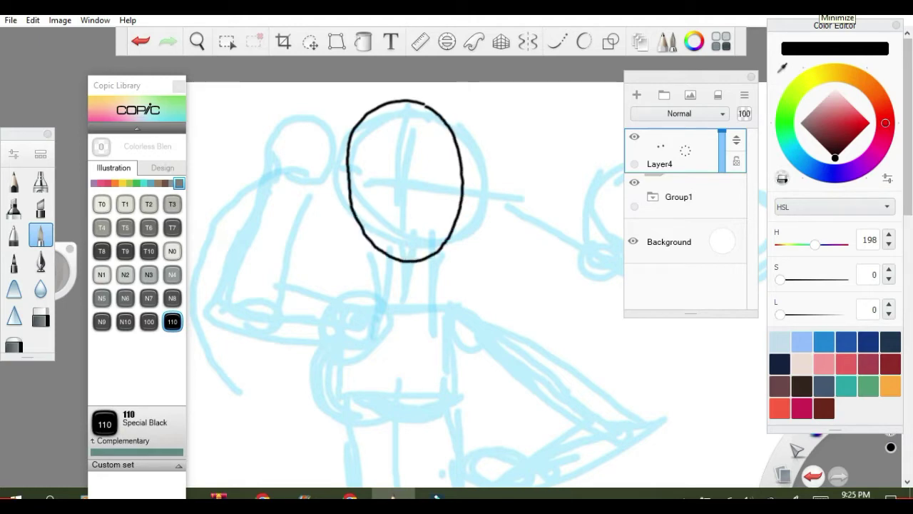
pyautogui.scroll(3, 461, 158)
pyautogui.moveTo(468, 184)
pyautogui.mouseDown()
pyautogui.moveTo(487, 211)
pyautogui.moveTo(467, 230)
pyautogui.mouseUp()
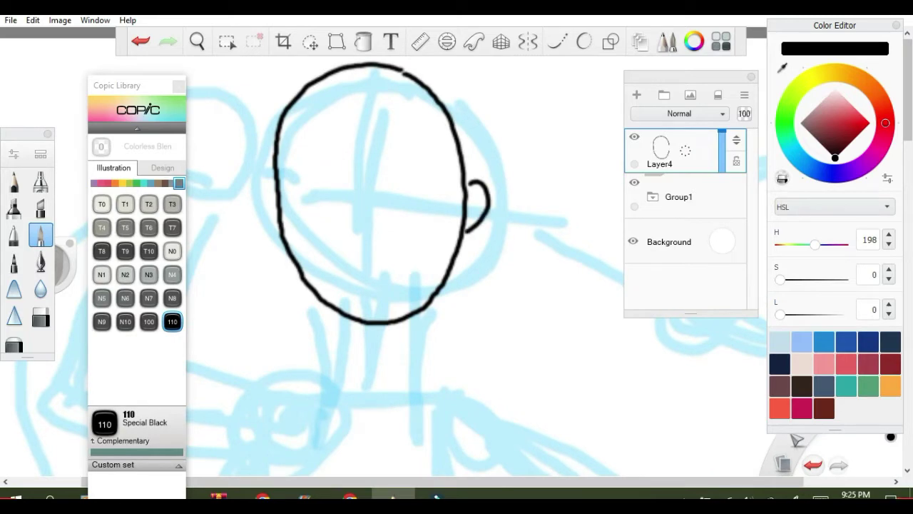
# Check the tiara in the Chrome reference image and draw its band across the forehead with a raised front peak.
pyautogui.hotkey('alt', 'Tab')
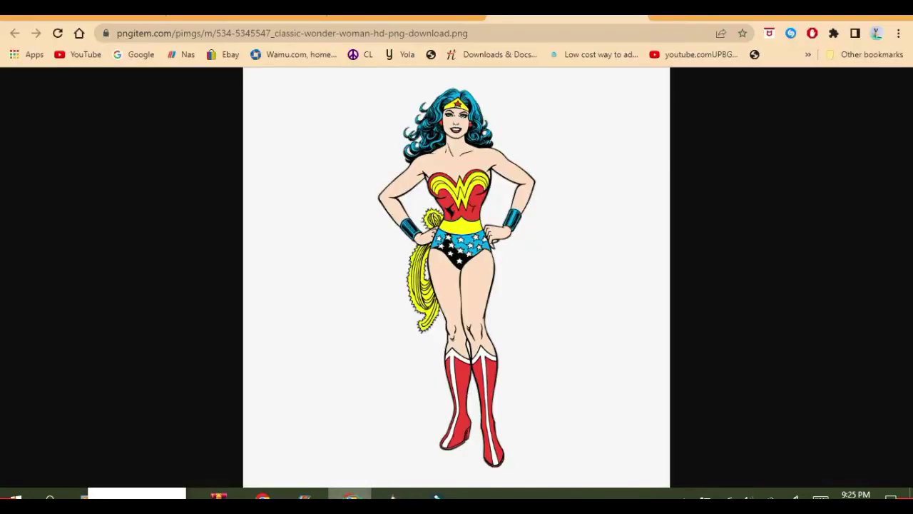
pyautogui.hotkey('alt', 'Tab')
pyautogui.moveTo(467, 156)
pyautogui.mouseDown()
pyautogui.moveTo(302, 138)
pyautogui.moveTo(282, 123)
pyautogui.mouseUp()
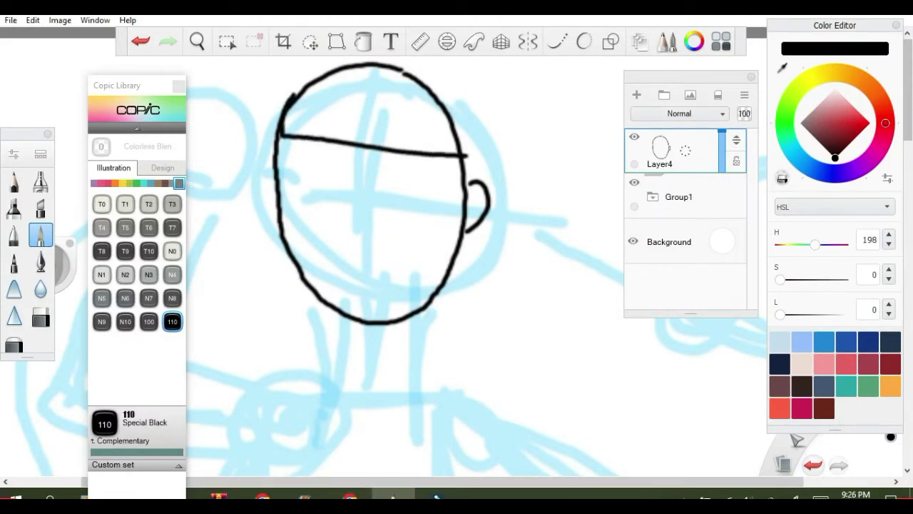
pyautogui.moveTo(313, 84)
pyautogui.mouseDown()
pyautogui.moveTo(361, 126)
pyautogui.moveTo(464, 139)
pyautogui.moveTo(470, 170)
pyautogui.mouseUp()
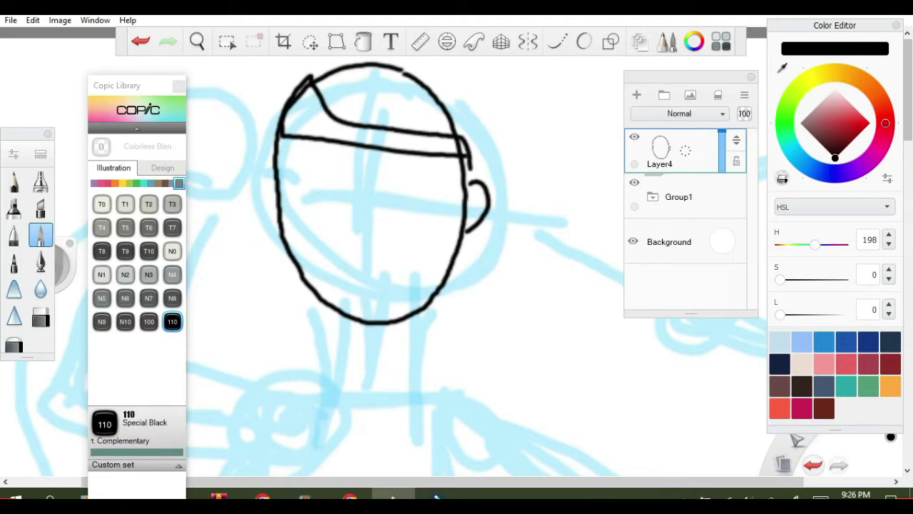
pyautogui.moveTo(279, 121); pyautogui.dragTo(300, 149)
pyautogui.click(141, 43)
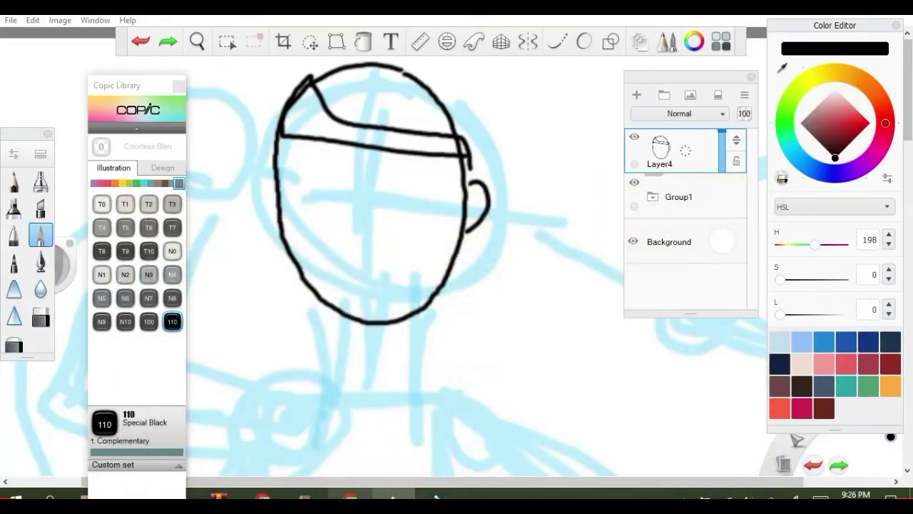
pyautogui.moveTo(300, 122)
pyautogui.mouseDown()
pyautogui.moveTo(321, 129)
pyautogui.moveTo(311, 145)
pyautogui.moveTo(292, 134)
pyautogui.moveTo(311, 123)
pyautogui.mouseUp()
pyautogui.click(142, 42)
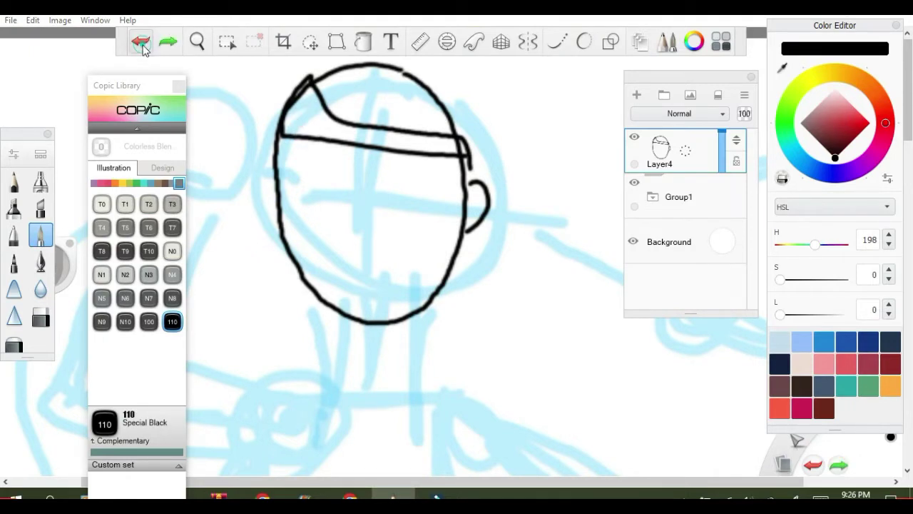
# Draw a small five-pointed star on the peaked front of the tiara.
pyautogui.scroll(3, 300, 135)
pyautogui.moveTo(286, 128)
pyautogui.mouseDown()
pyautogui.moveTo(313, 131)
pyautogui.moveTo(329, 133)
pyautogui.moveTo(317, 141)
pyautogui.moveTo(319, 155)
pyautogui.moveTo(291, 127)
pyautogui.mouseUp()
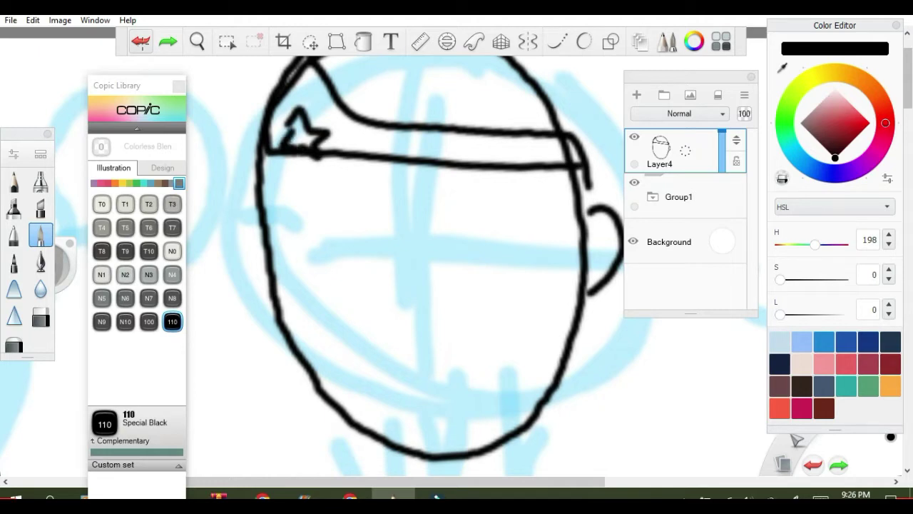
pyautogui.scroll(-4, 428, 214)
pyautogui.scroll(2, 428, 214)
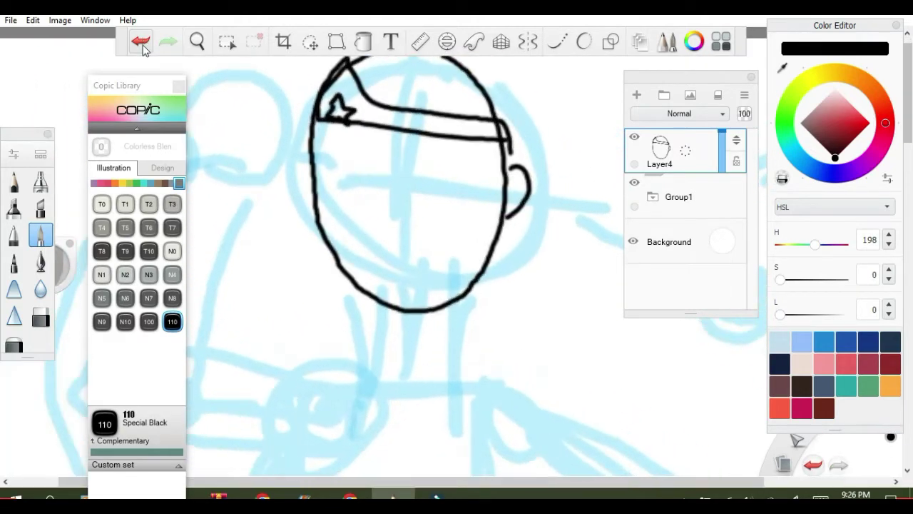
pyautogui.scroll(2, 511, 180)
pyautogui.moveTo(510, 178); pyautogui.dragTo(522, 171)
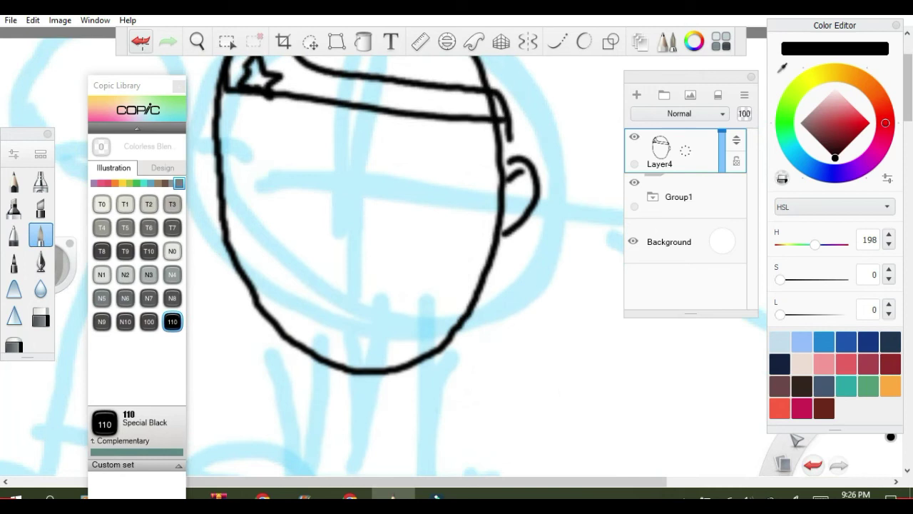
pyautogui.click(140, 42)
pyautogui.moveTo(505, 177); pyautogui.dragTo(522, 168)
pyautogui.click(141, 42)
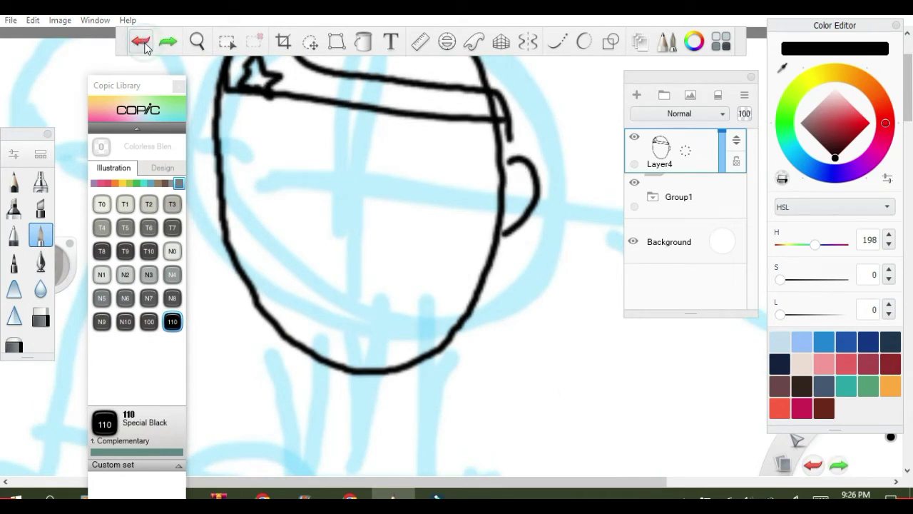
pyautogui.hotkey('ctrl', 'y')
pyautogui.click(141, 41)
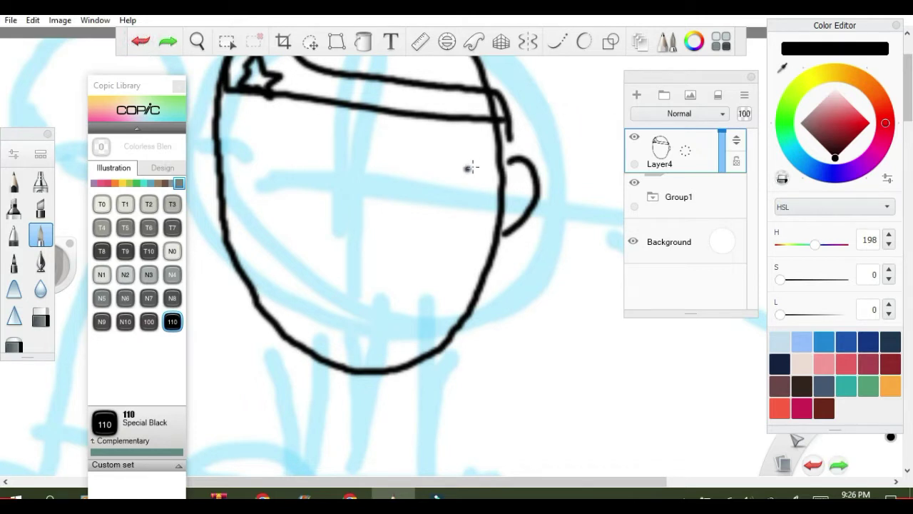
# Close the gap between the upper end of the ear and the face outline.
pyautogui.moveTo(497, 158); pyautogui.dragTo(509, 159)
pyautogui.scroll(-3, 415, 256)
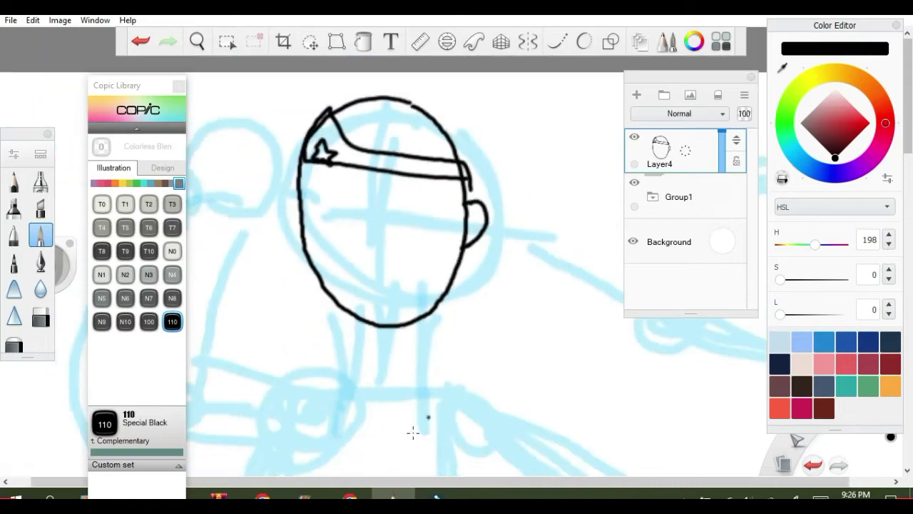
# Check the reference image in Chrome and draw an angled nose line and full lips with a slanted smile on the lower face.
pyautogui.click(350, 496)
pyautogui.hotkey('alt', 'Tab')
pyautogui.moveTo(323, 210)
pyautogui.mouseDown()
pyautogui.moveTo(306, 238)
pyautogui.moveTo(352, 276)
pyautogui.mouseUp()
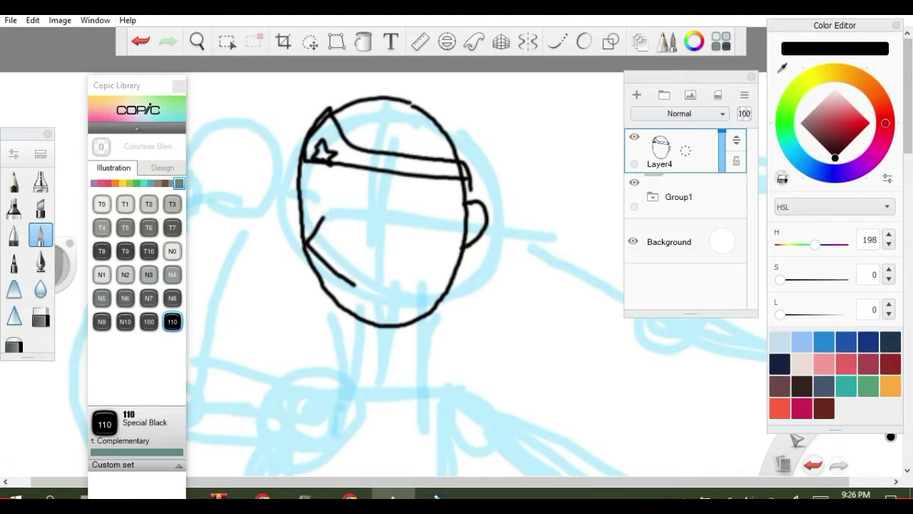
pyautogui.click(141, 41)
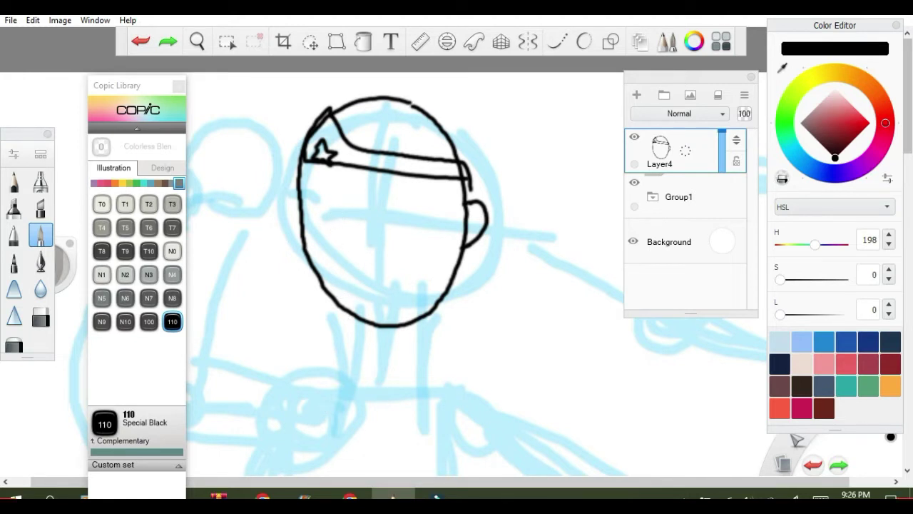
pyautogui.moveTo(341, 217)
pyautogui.mouseDown()
pyautogui.moveTo(327, 252)
pyautogui.moveTo(339, 267)
pyautogui.moveTo(367, 284)
pyautogui.moveTo(403, 272)
pyautogui.moveTo(394, 295)
pyautogui.moveTo(356, 305)
pyautogui.mouseUp()
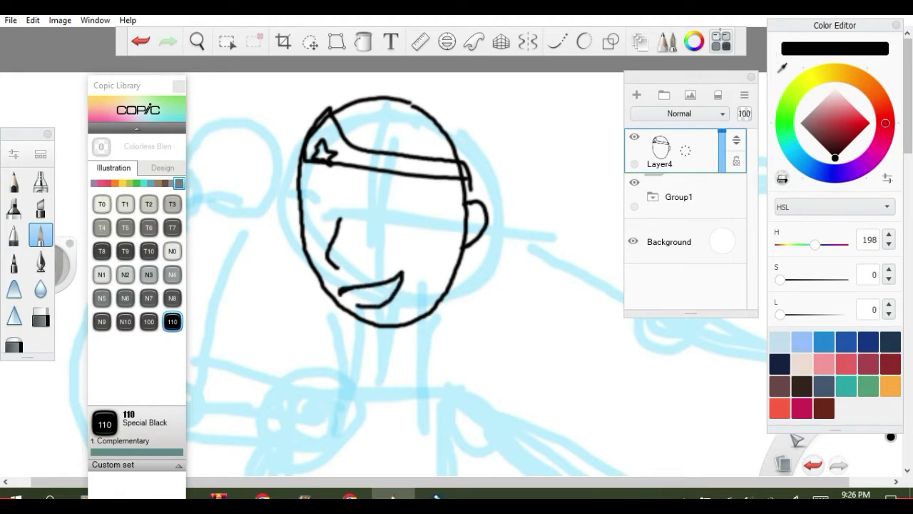
pyautogui.moveTo(413, 284); pyautogui.dragTo(389, 319)
pyautogui.click(140, 40)
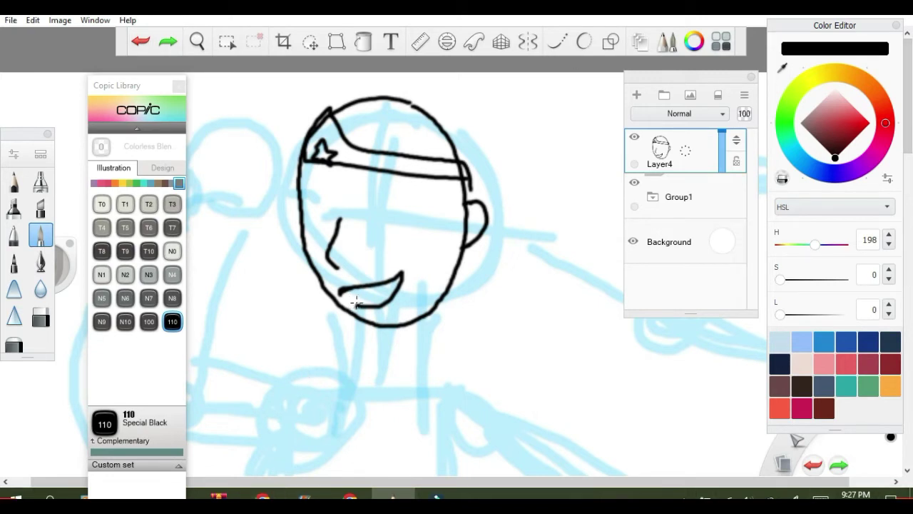
pyautogui.moveTo(358, 299)
pyautogui.mouseDown()
pyautogui.moveTo(388, 298)
pyautogui.moveTo(398, 285)
pyautogui.moveTo(381, 312)
pyautogui.mouseUp()
pyautogui.moveTo(403, 272); pyautogui.dragTo(343, 277)
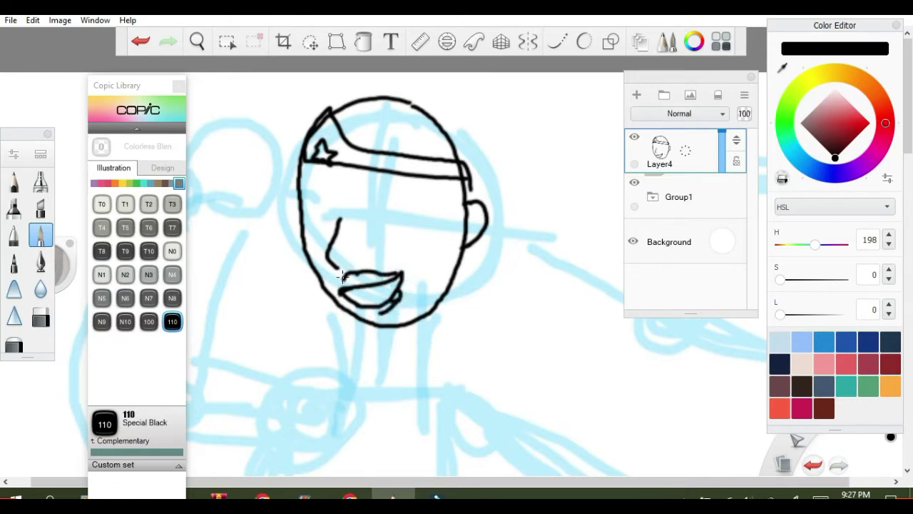
pyautogui.moveTo(328, 201); pyautogui.dragTo(337, 211)
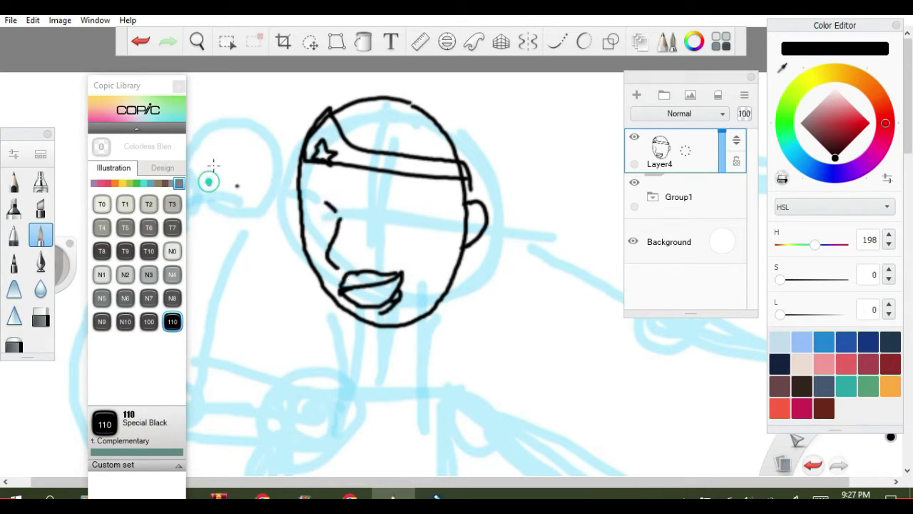
pyautogui.click(136, 43)
pyautogui.click(135, 43)
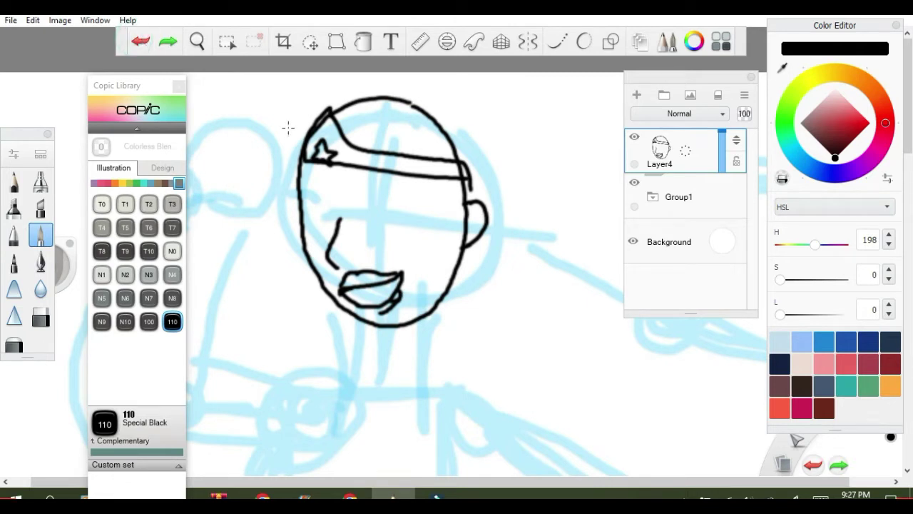
pyautogui.moveTo(392, 212)
pyautogui.mouseDown()
pyautogui.moveTo(426, 203)
pyautogui.moveTo(437, 212)
pyautogui.moveTo(390, 226)
pyautogui.moveTo(392, 211)
pyautogui.mouseUp()
pyautogui.scroll(2, 289, 127)
pyautogui.click(139, 43)
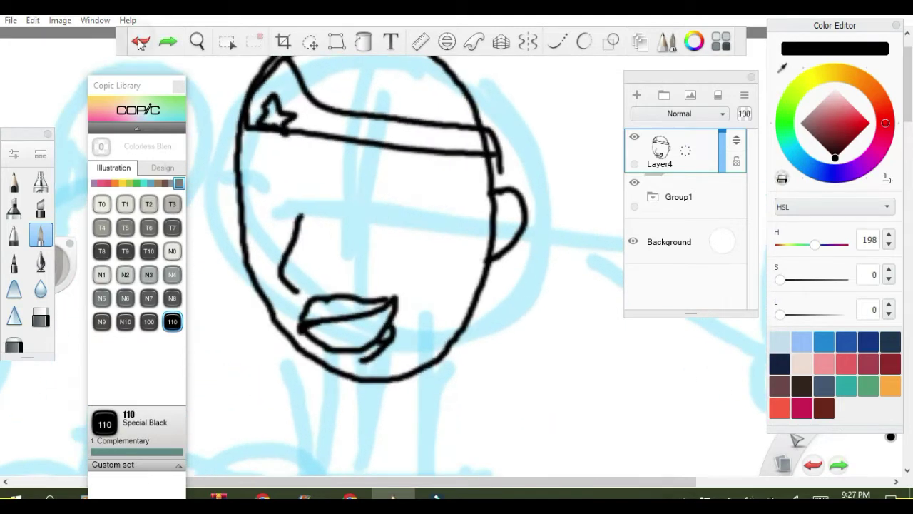
# Draw the eye on the nose side of the face with its iris and lash corner, and an arched eyebrow above it.
pyautogui.scroll(2, 398, 170)
pyautogui.scroll(-1, 405, 265)
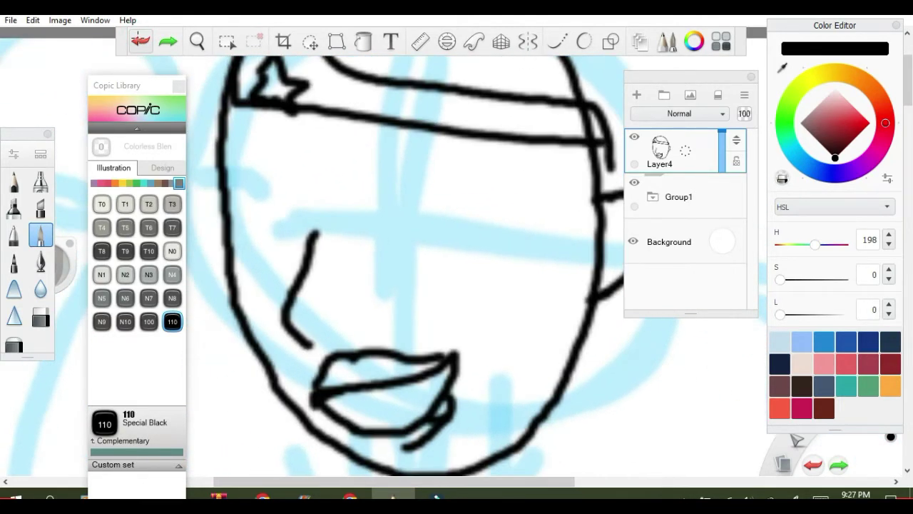
pyautogui.moveTo(320, 259); pyautogui.dragTo(321, 196)
pyautogui.click(141, 42)
pyautogui.moveTo(312, 250)
pyautogui.mouseDown()
pyautogui.moveTo(313, 204)
pyautogui.moveTo(311, 219)
pyautogui.moveTo(241, 202)
pyautogui.moveTo(265, 225)
pyautogui.moveTo(311, 227)
pyautogui.moveTo(279, 227)
pyautogui.moveTo(307, 235)
pyautogui.mouseUp()
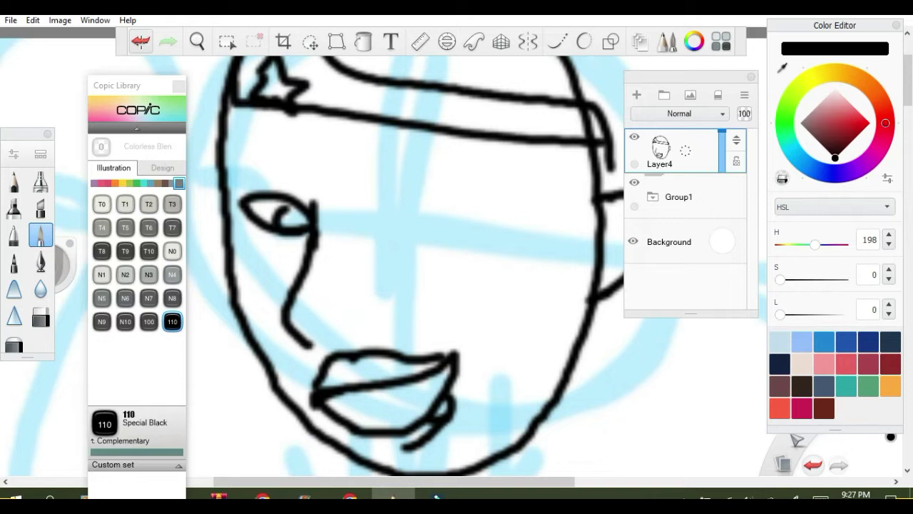
pyautogui.moveTo(240, 177)
pyautogui.mouseDown()
pyautogui.moveTo(285, 168)
pyautogui.moveTo(333, 182)
pyautogui.moveTo(293, 156)
pyautogui.moveTo(239, 174)
pyautogui.mouseUp()
pyautogui.moveTo(264, 205)
pyautogui.mouseDown()
pyautogui.moveTo(231, 198)
pyautogui.moveTo(258, 214)
pyautogui.mouseUp()
# Draw the second eye on the ear side with a round iris and winged lash, and add its arched eyebrow.
pyautogui.moveTo(425, 226)
pyautogui.mouseDown()
pyautogui.moveTo(489, 202)
pyautogui.moveTo(546, 213)
pyautogui.moveTo(499, 247)
pyautogui.moveTo(427, 228)
pyautogui.mouseUp()
pyautogui.moveTo(485, 209)
pyautogui.mouseDown()
pyautogui.moveTo(459, 238)
pyautogui.moveTo(483, 210)
pyautogui.moveTo(534, 231)
pyautogui.mouseUp()
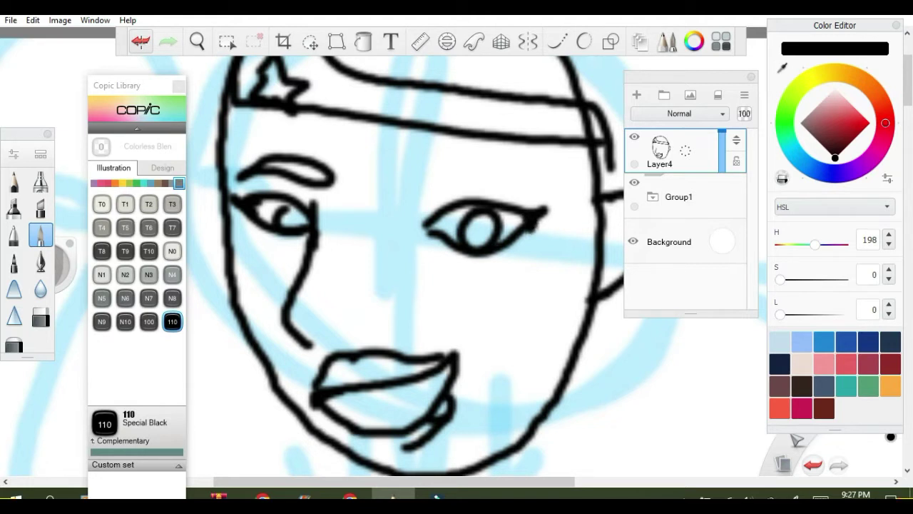
pyautogui.moveTo(561, 175)
pyautogui.mouseDown()
pyautogui.moveTo(464, 169)
pyautogui.moveTo(420, 203)
pyautogui.moveTo(537, 182)
pyautogui.mouseUp()
pyautogui.hotkey('ctrl', 'z')
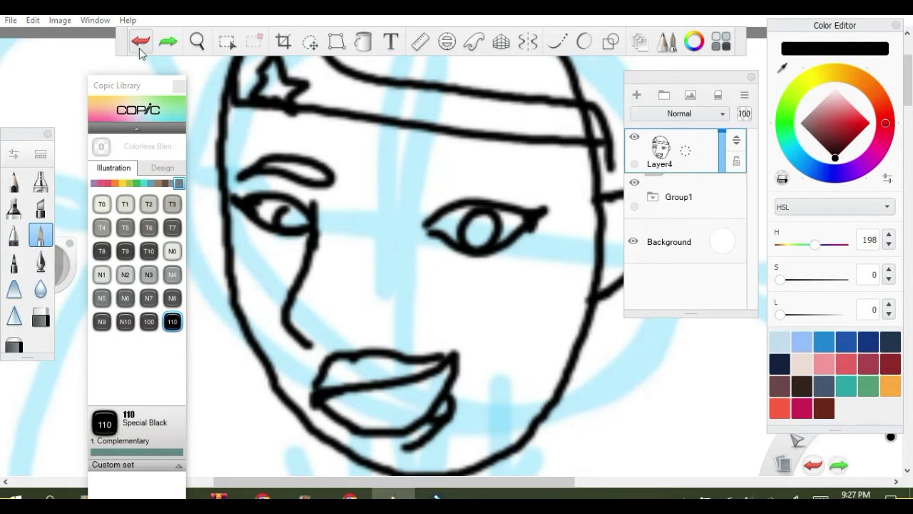
pyautogui.moveTo(468, 163)
pyautogui.mouseDown()
pyautogui.moveTo(423, 190)
pyautogui.moveTo(543, 178)
pyautogui.mouseUp()
pyautogui.moveTo(428, 227); pyautogui.dragTo(441, 239)
# Lasso the ear-side eye with its eyebrow and move them slightly closer to the nose.
pyautogui.click(310, 41)
pyautogui.click(229, 41)
pyautogui.moveTo(551, 163)
pyautogui.mouseDown()
pyautogui.moveTo(518, 155)
pyautogui.moveTo(403, 235)
pyautogui.moveTo(543, 264)
pyautogui.moveTo(556, 175)
pyautogui.mouseUp()
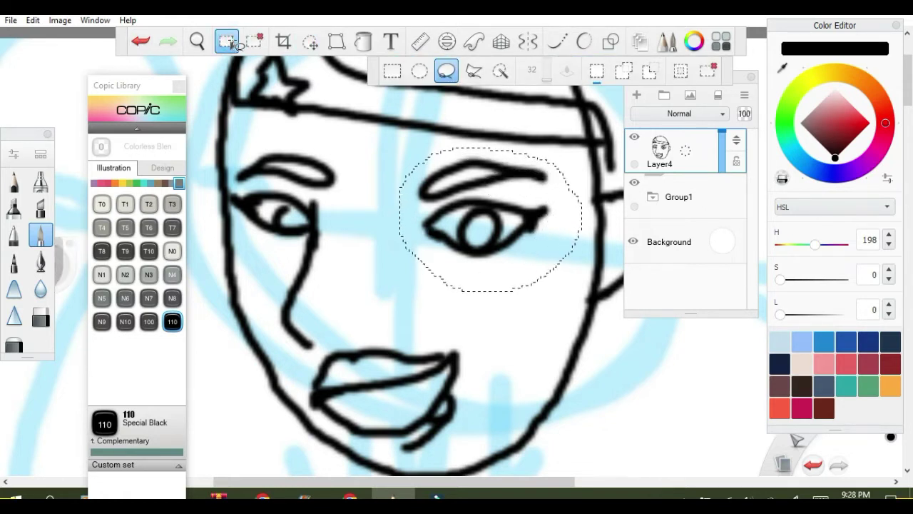
pyautogui.click(311, 42)
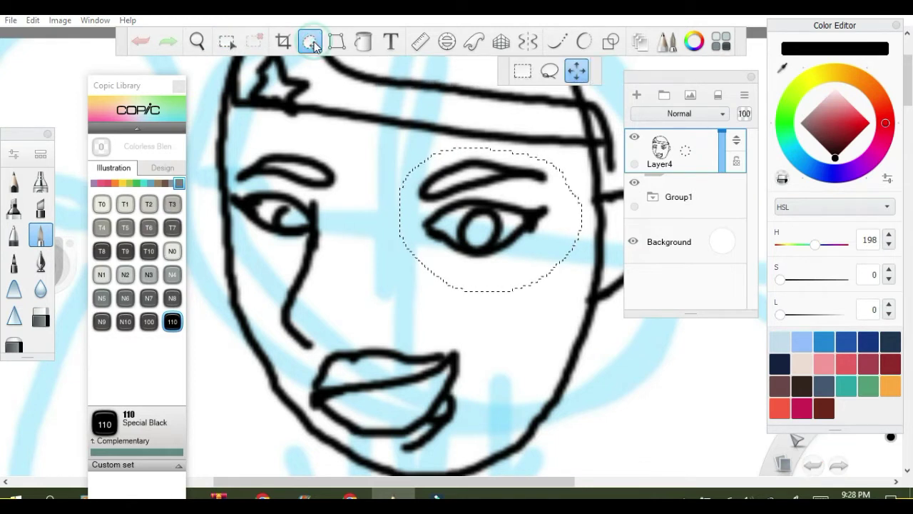
pyautogui.moveTo(507, 246); pyautogui.dragTo(487, 246)
pyautogui.click(314, 43)
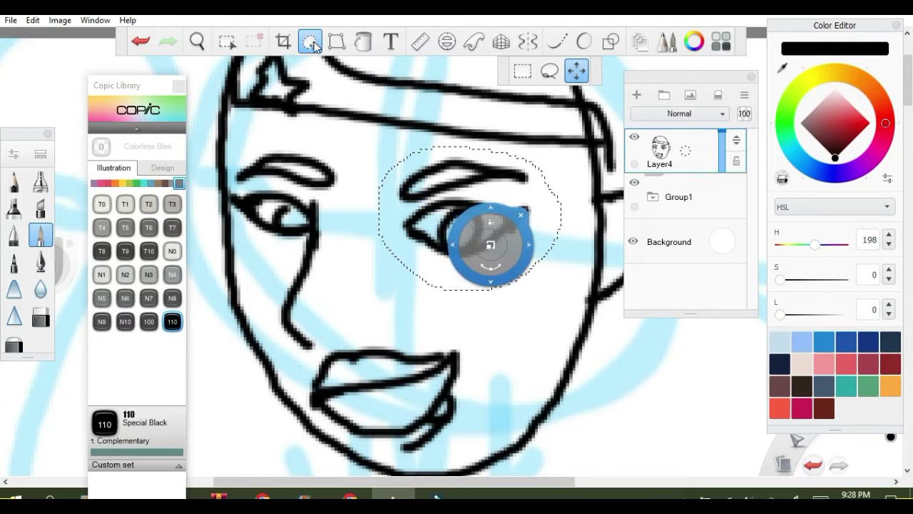
pyautogui.click(314, 43)
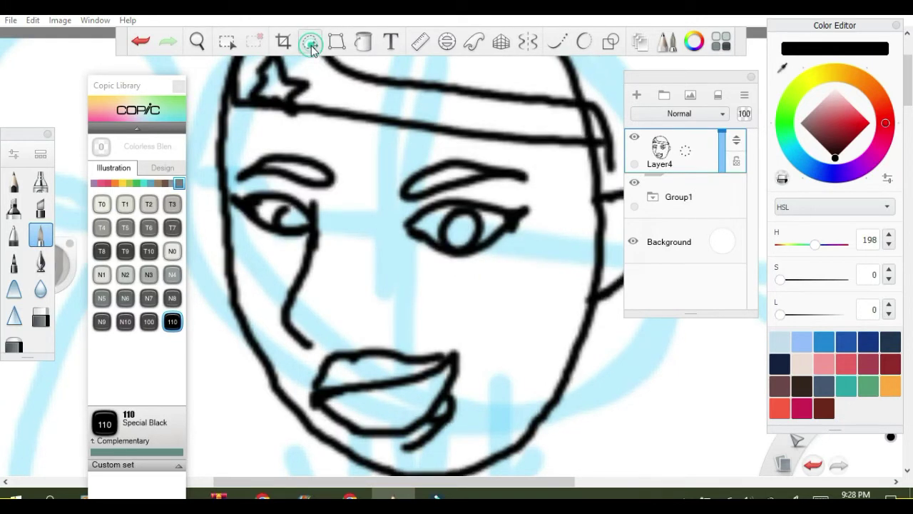
# Check the earrings in the Chrome reference image and draw a small round earring below the earlobe.
pyautogui.scroll(-3, 311, 44)
pyautogui.scroll(-3, 311, 44)
pyautogui.scroll(2, 311, 45)
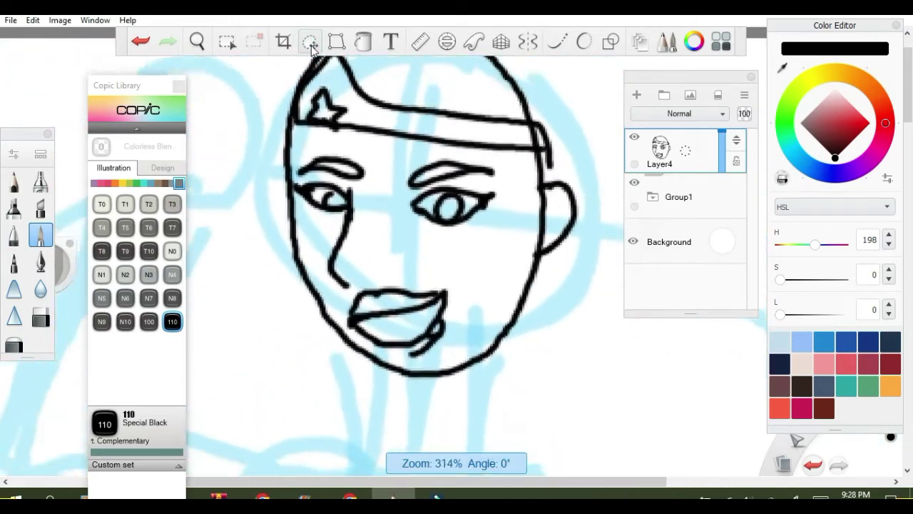
pyautogui.scroll(-1, 312, 44)
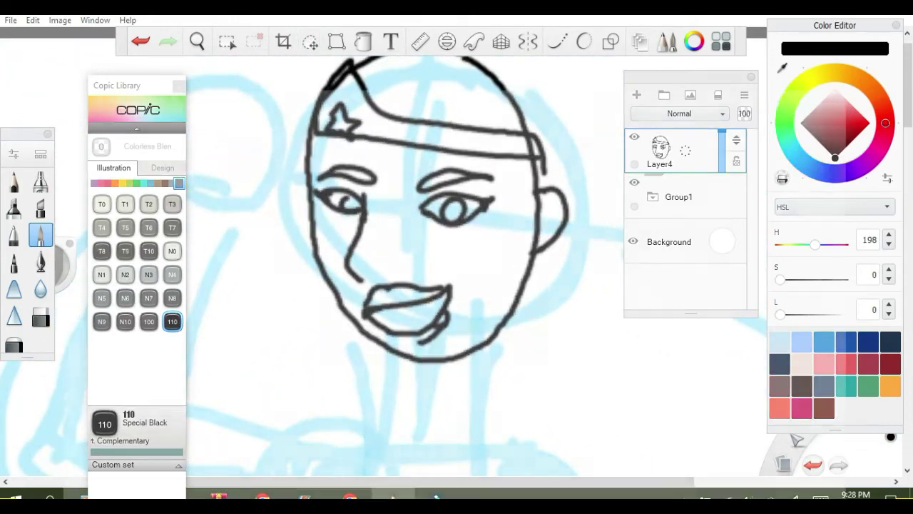
pyautogui.hotkey('alt', 'Tab')
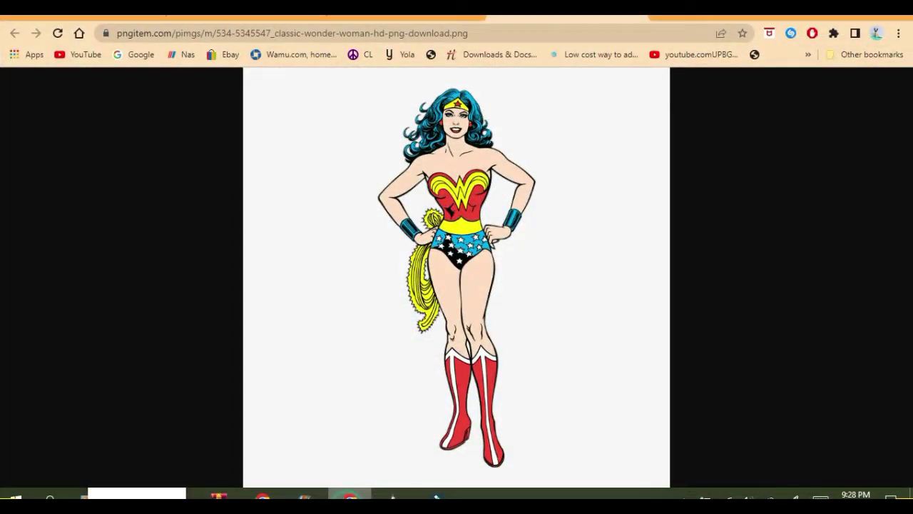
pyautogui.hotkey('alt', 'Tab')
pyautogui.moveTo(550, 250)
pyautogui.mouseDown()
pyautogui.moveTo(547, 267)
pyautogui.moveTo(557, 254)
pyautogui.mouseUp()
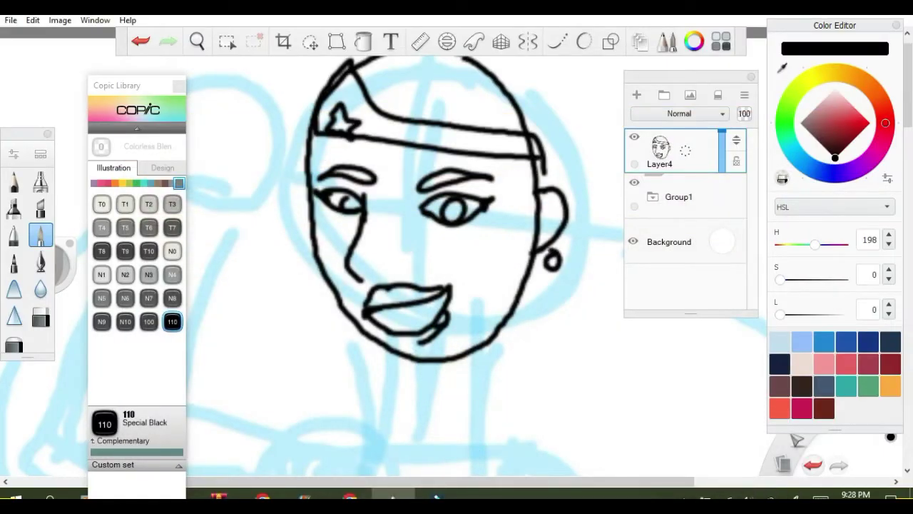
pyautogui.click(141, 41)
pyautogui.scroll(3, 553, 250)
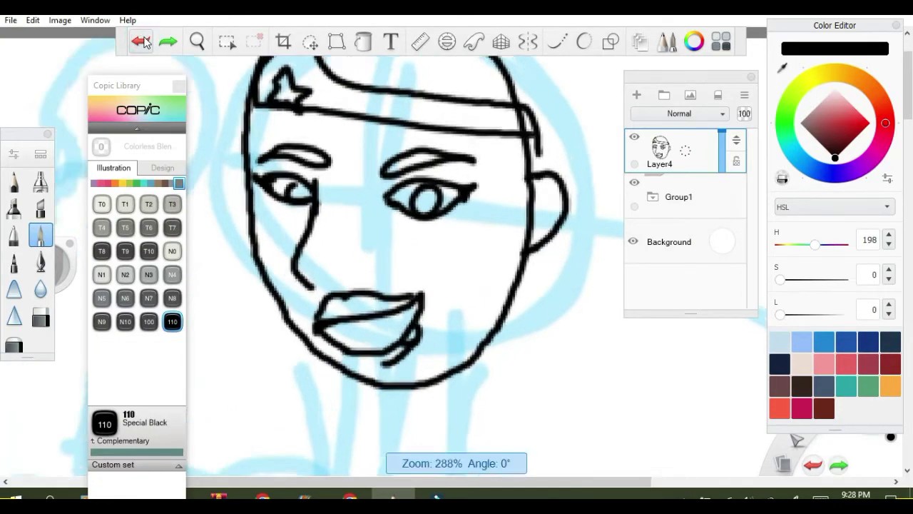
pyautogui.moveTo(530, 256)
pyautogui.mouseDown()
pyautogui.moveTo(524, 269)
pyautogui.moveTo(560, 245)
pyautogui.moveTo(544, 252)
pyautogui.mouseUp()
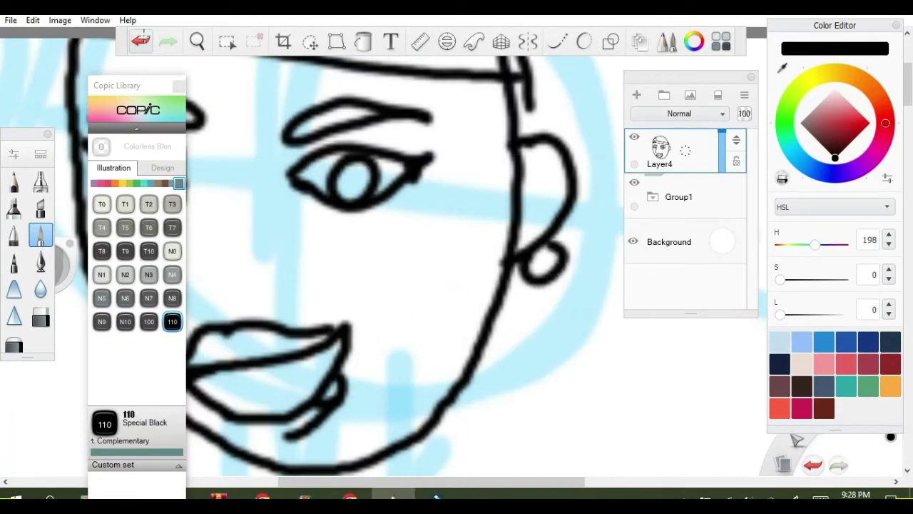
# Check the hair in the Chrome reference image and ink its outline from the crown, curving around the tiara peak and down the far cheek.
pyautogui.scroll(-3, 456, 264)
pyautogui.scroll(-2, 457, 264)
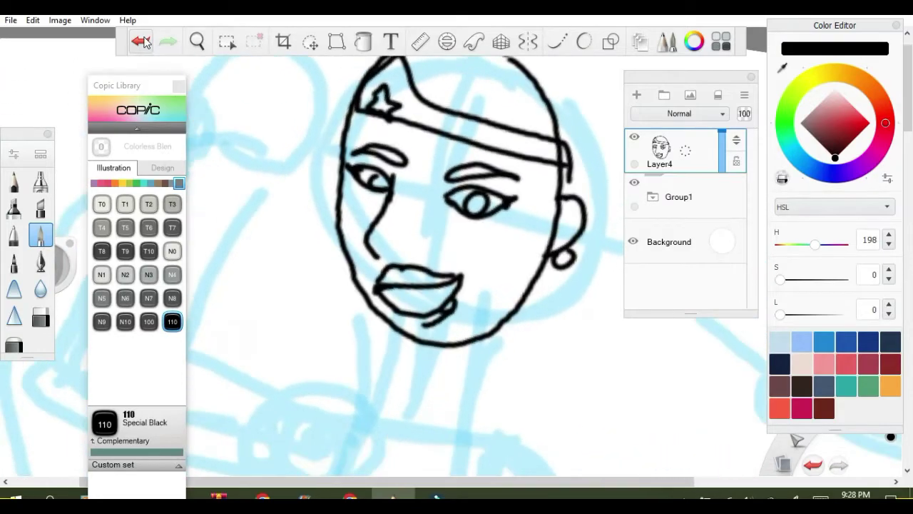
pyautogui.click(350, 497)
pyautogui.click(355, 497)
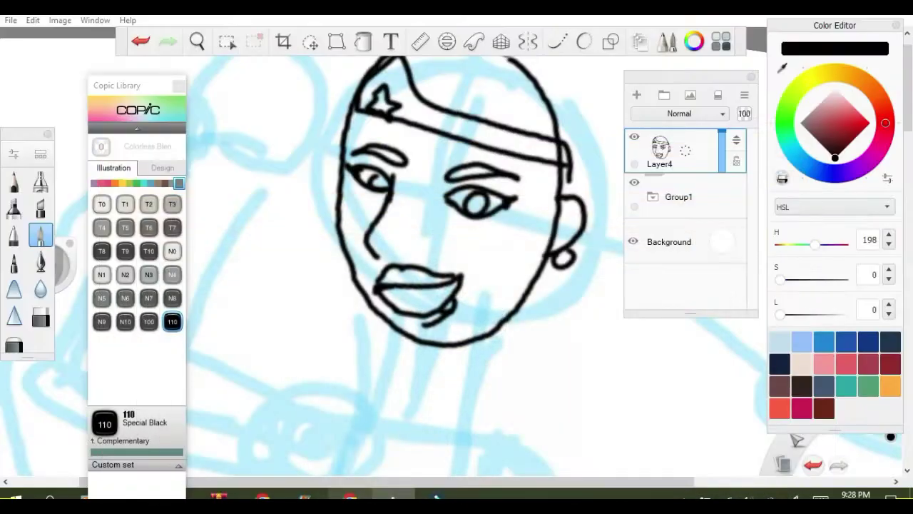
pyautogui.scroll(-2, 474, 292)
pyautogui.moveTo(458, 107); pyautogui.dragTo(536, 111)
pyautogui.moveTo(549, 119)
pyautogui.mouseDown()
pyautogui.moveTo(582, 146)
pyautogui.moveTo(591, 170)
pyautogui.moveTo(524, 125)
pyautogui.mouseUp()
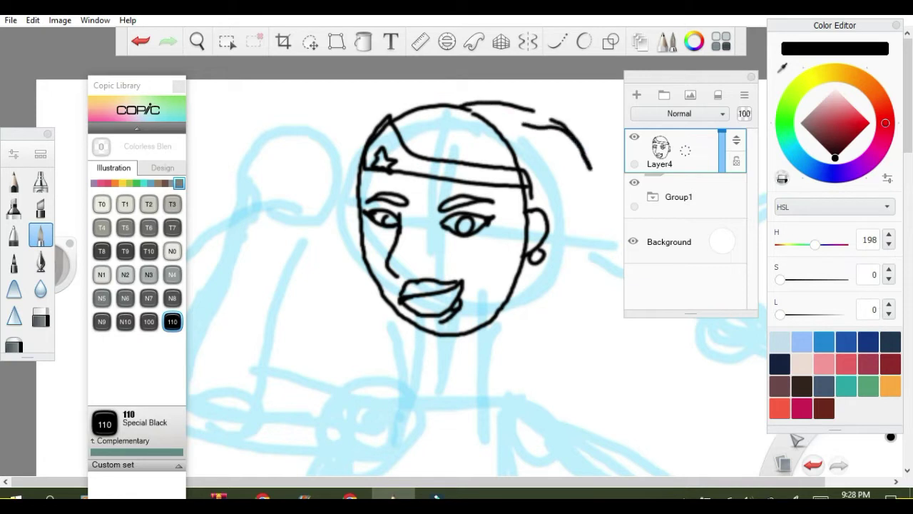
pyautogui.click(140, 40)
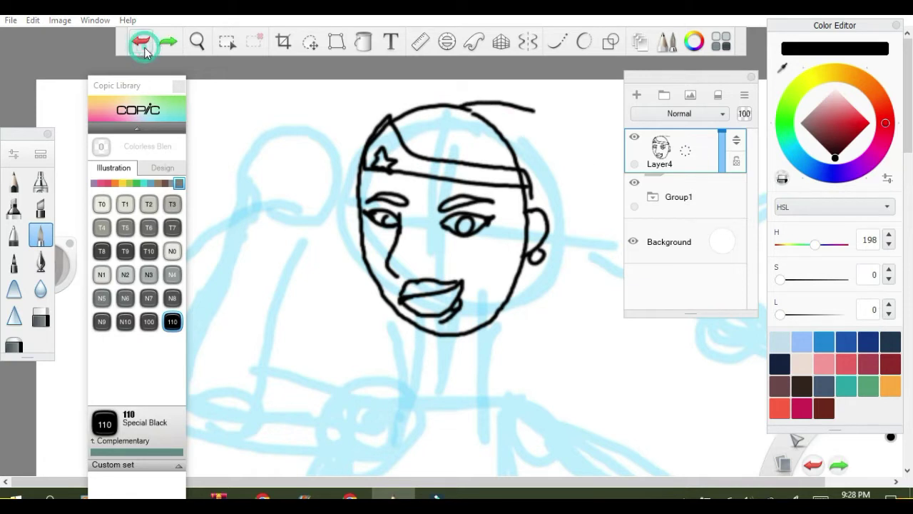
pyautogui.moveTo(470, 104)
pyautogui.mouseDown()
pyautogui.moveTo(414, 109)
pyautogui.moveTo(370, 151)
pyautogui.mouseUp()
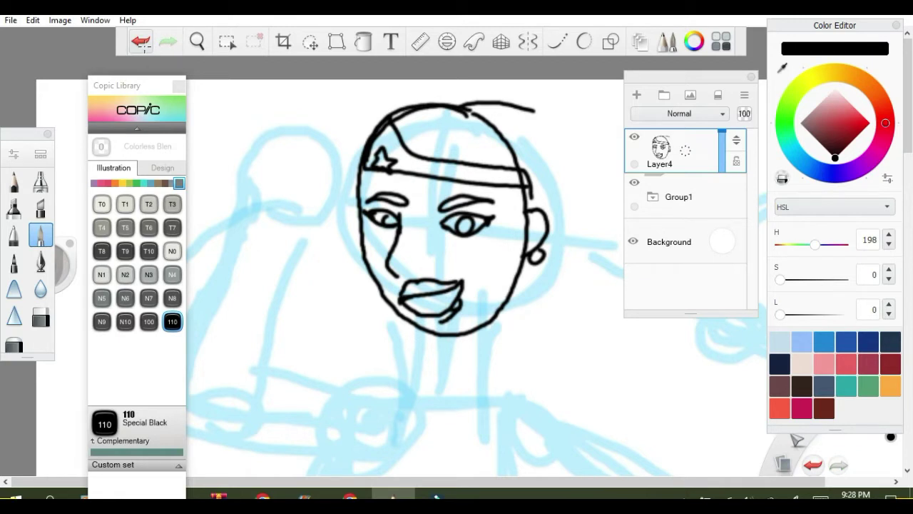
pyautogui.click(142, 45)
pyautogui.moveTo(471, 116)
pyautogui.mouseDown()
pyautogui.moveTo(415, 102)
pyautogui.moveTo(359, 136)
pyautogui.moveTo(357, 255)
pyautogui.moveTo(375, 281)
pyautogui.mouseUp()
# Extend the hair outline from the crown in a long wavy line flowing past the ear and down beyond the chin.
pyautogui.scroll(1, 456, 279)
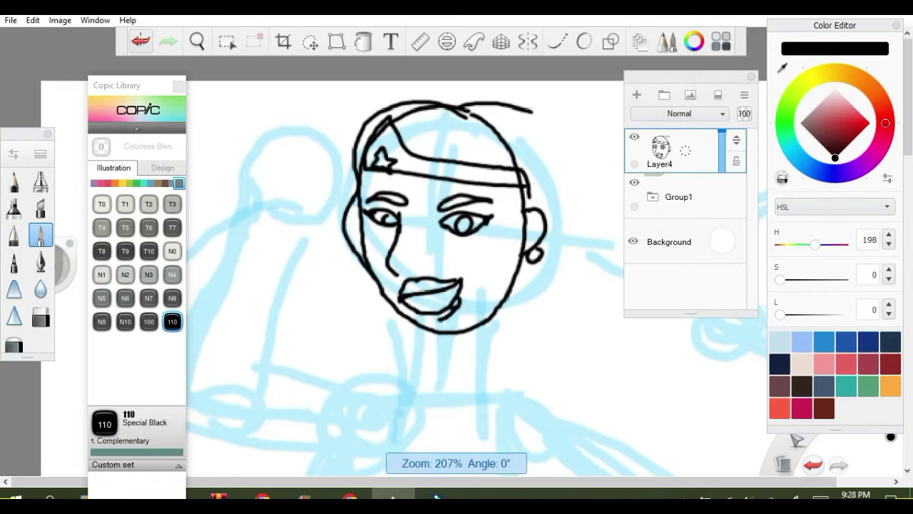
pyautogui.scroll(-1, 457, 279)
pyautogui.click(141, 42)
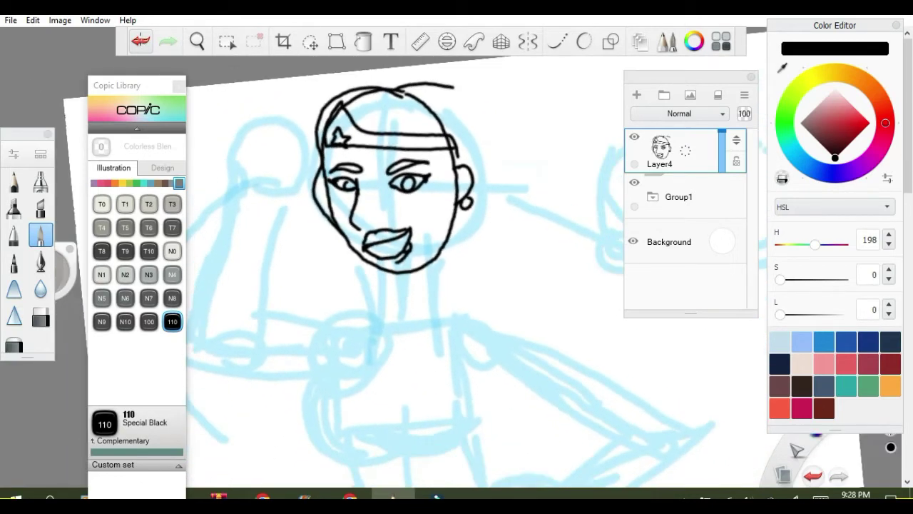
pyautogui.moveTo(454, 86)
pyautogui.mouseDown()
pyautogui.moveTo(489, 107)
pyautogui.moveTo(540, 232)
pyautogui.moveTo(589, 247)
pyautogui.moveTo(586, 281)
pyautogui.mouseUp()
pyautogui.scroll(-3, 457, 279)
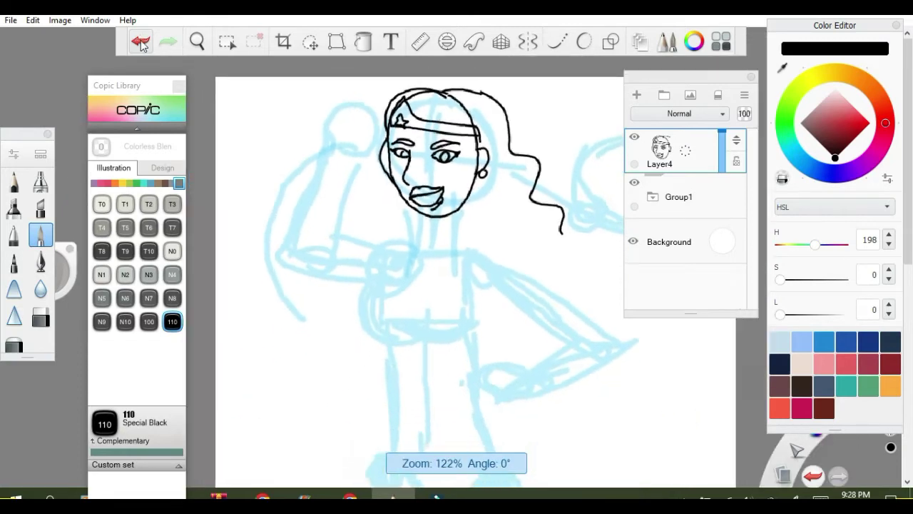
# Try inking both sides of the neck below the jaw over the blue sketch.
pyautogui.scroll(2, 457, 278)
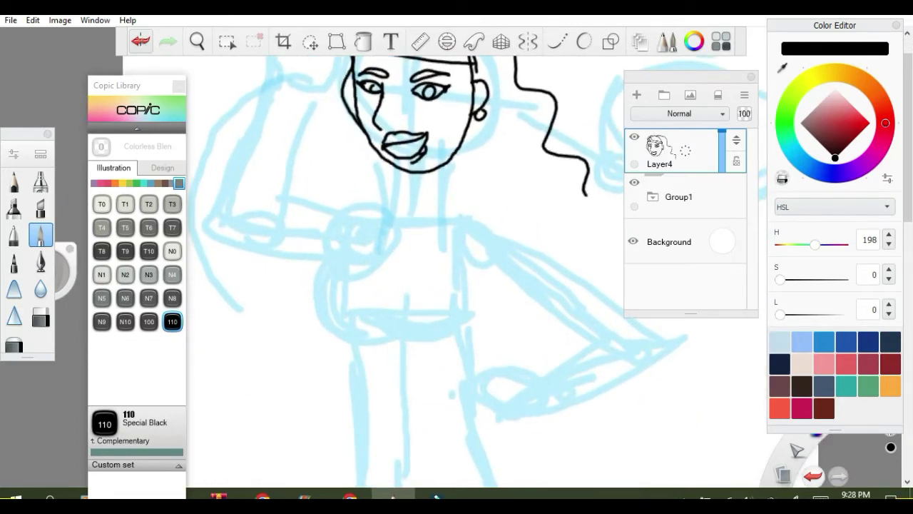
pyautogui.scroll(2, 484, 177)
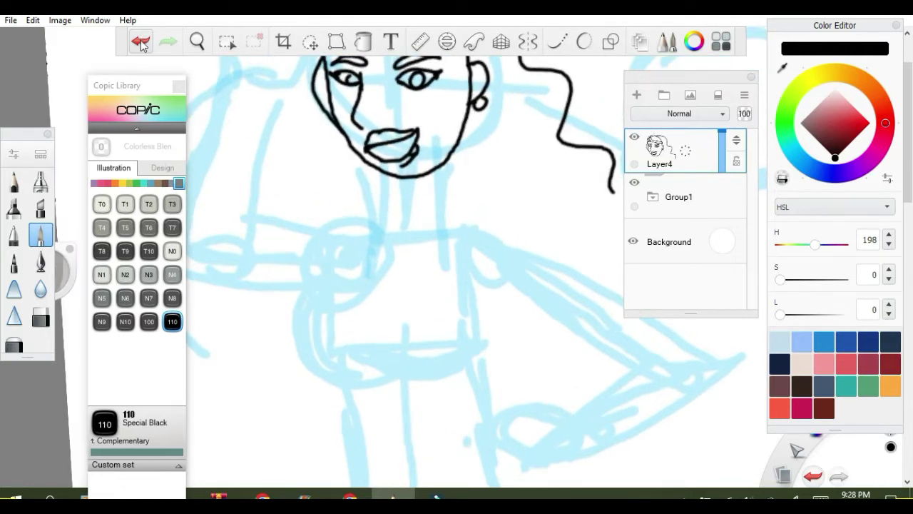
pyautogui.scroll(3, 434, 182)
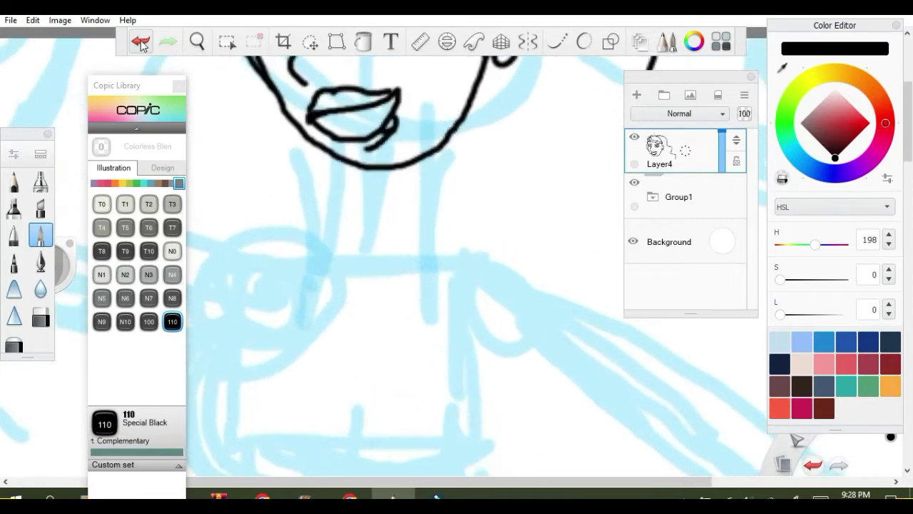
pyautogui.moveTo(449, 142)
pyautogui.mouseDown()
pyautogui.moveTo(441, 199)
pyautogui.moveTo(460, 242)
pyautogui.mouseUp()
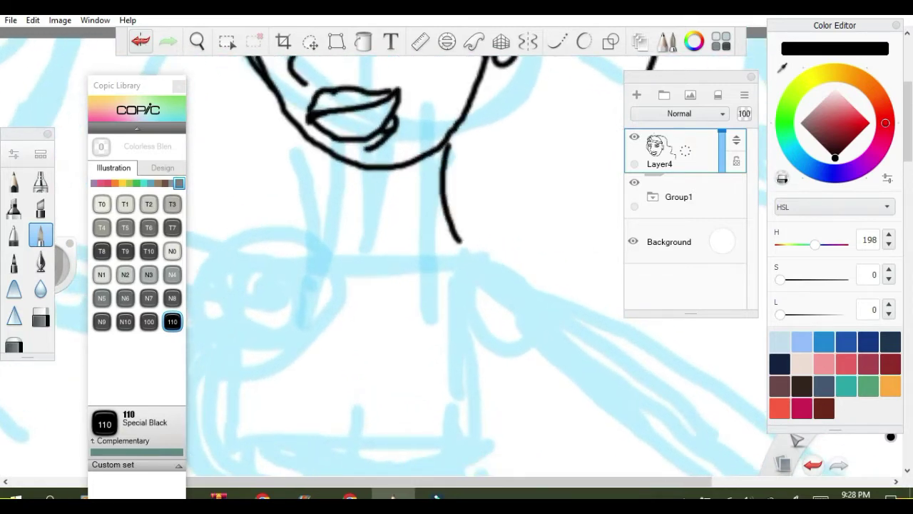
pyautogui.click(141, 40)
pyautogui.moveTo(445, 143); pyautogui.dragTo(478, 229)
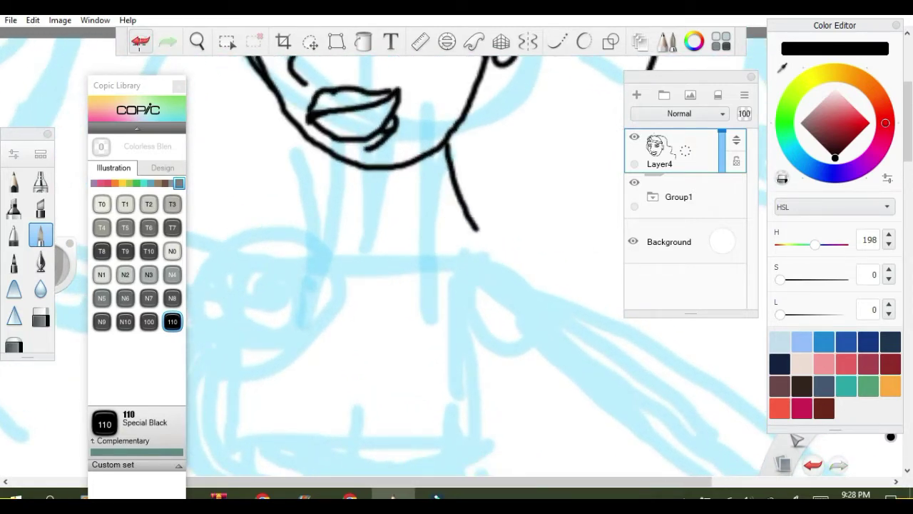
pyautogui.moveTo(335, 161); pyautogui.dragTo(347, 250)
pyautogui.click(140, 41)
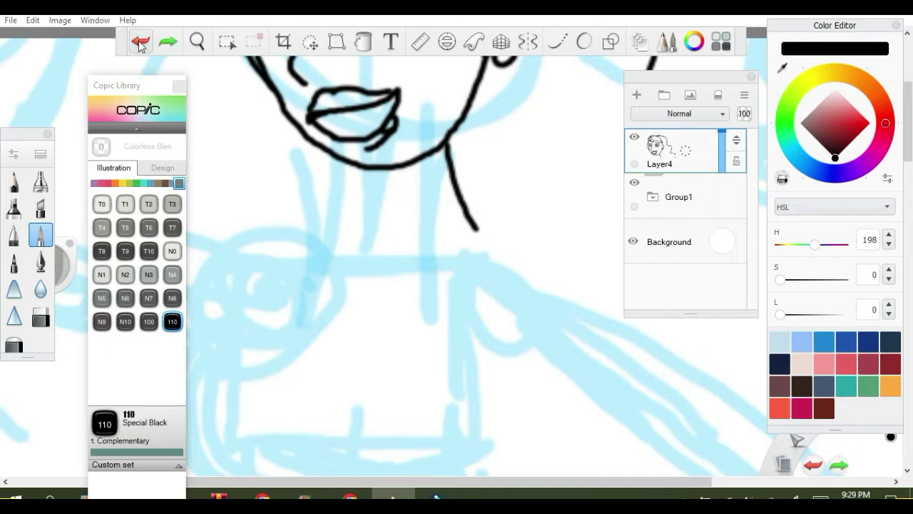
pyautogui.moveTo(334, 158); pyautogui.dragTo(341, 246)
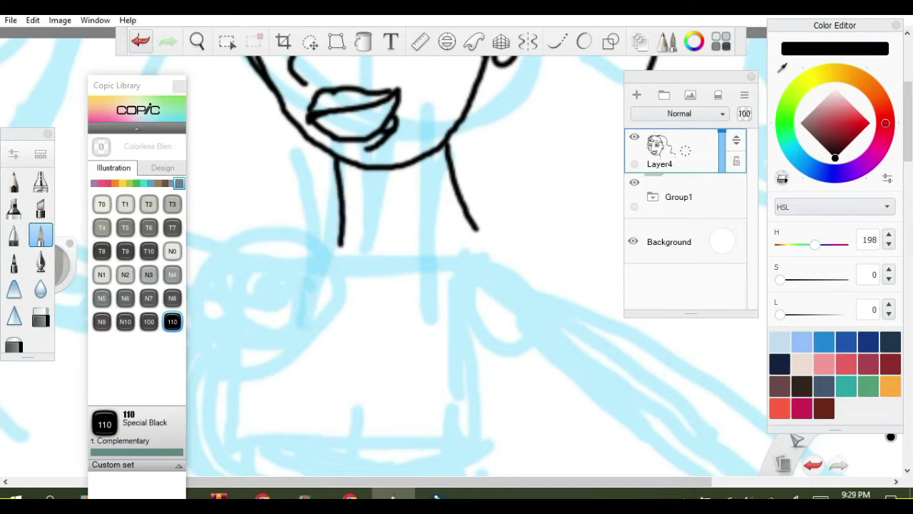
# Try a shoulder line beside the neck and undo it together with both neck lines.
pyautogui.scroll(-3, 405, 264)
pyautogui.moveTo(437, 190)
pyautogui.mouseDown()
pyautogui.moveTo(491, 182)
pyautogui.moveTo(559, 205)
pyautogui.mouseUp()
pyautogui.click(140, 44)
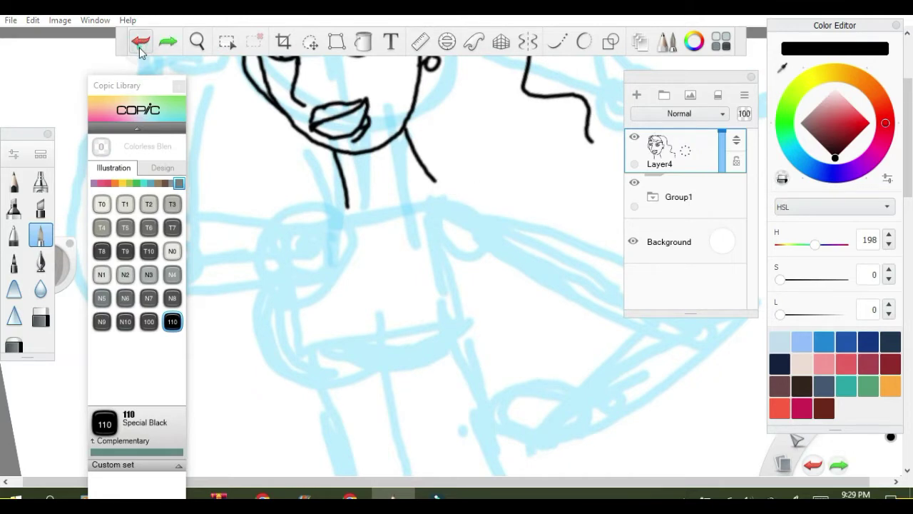
pyautogui.scroll(-3, 139, 47)
pyautogui.scroll(2, 139, 47)
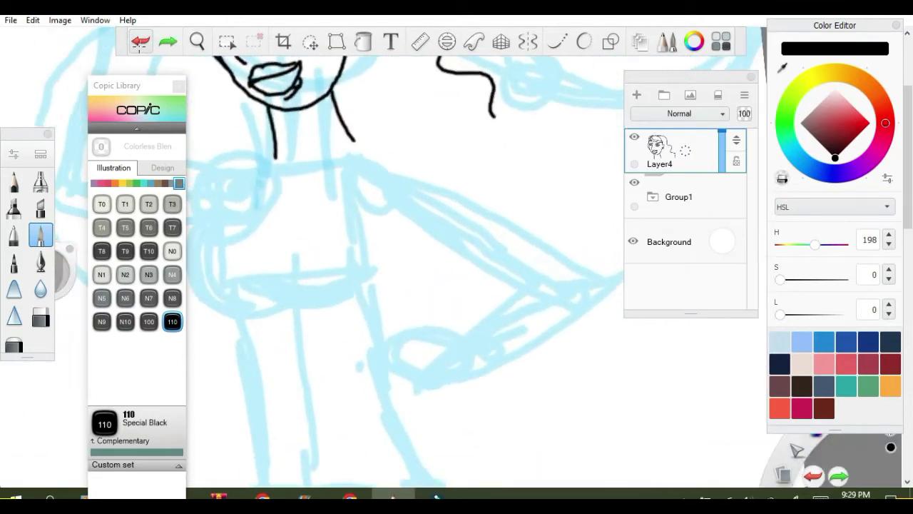
pyautogui.click(140, 45)
pyautogui.click(141, 45)
pyautogui.scroll(1, 142, 47)
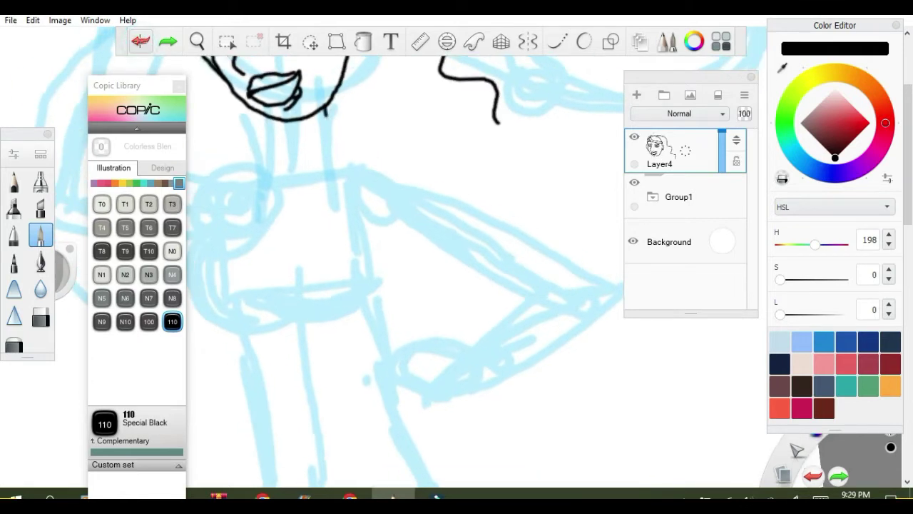
# Ink both sides of the neck in short strokes and the shoulder line sloping down the outer upper arm towards the elbow.
pyautogui.moveTo(324, 107); pyautogui.dragTo(342, 150)
pyautogui.moveTo(273, 114); pyautogui.dragTo(277, 166)
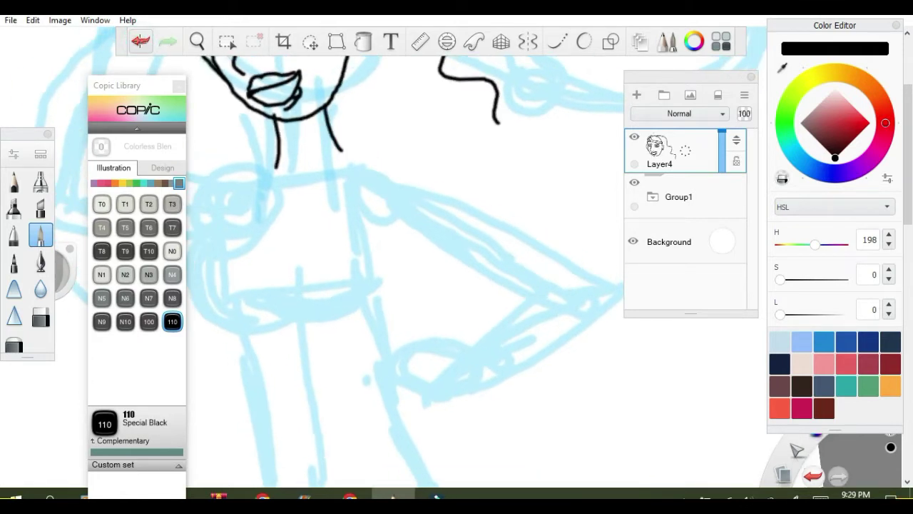
pyautogui.moveTo(342, 148)
pyautogui.mouseDown()
pyautogui.moveTo(441, 150)
pyautogui.moveTo(617, 241)
pyautogui.mouseUp()
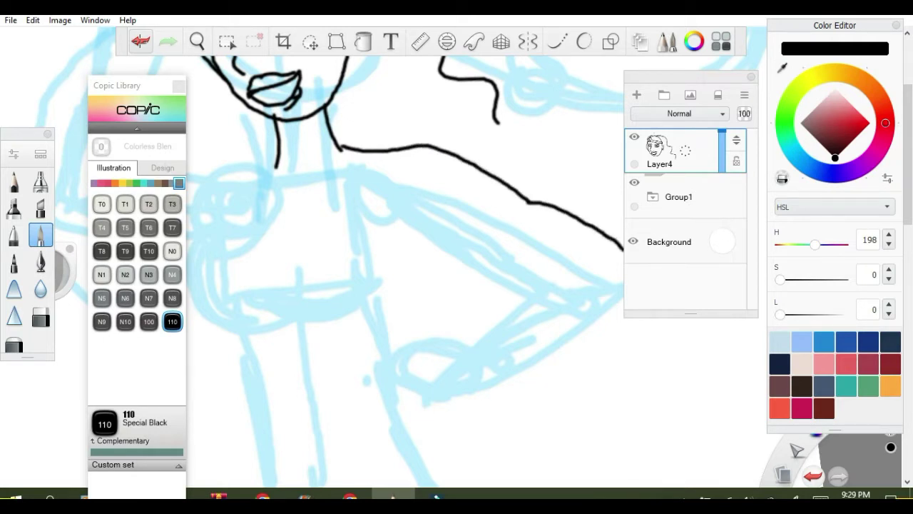
# Ink the inner contour of the bent arm and the forearm's underside down to the heel of the hand.
pyautogui.moveTo(625, 304); pyautogui.dragTo(535, 354)
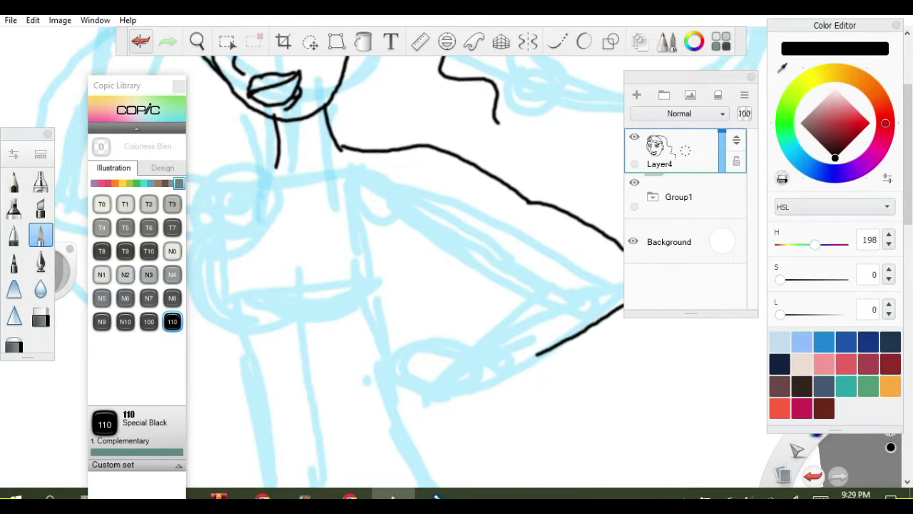
pyautogui.moveTo(404, 202)
pyautogui.mouseDown()
pyautogui.moveTo(553, 262)
pyautogui.moveTo(472, 337)
pyautogui.moveTo(430, 334)
pyautogui.mouseUp()
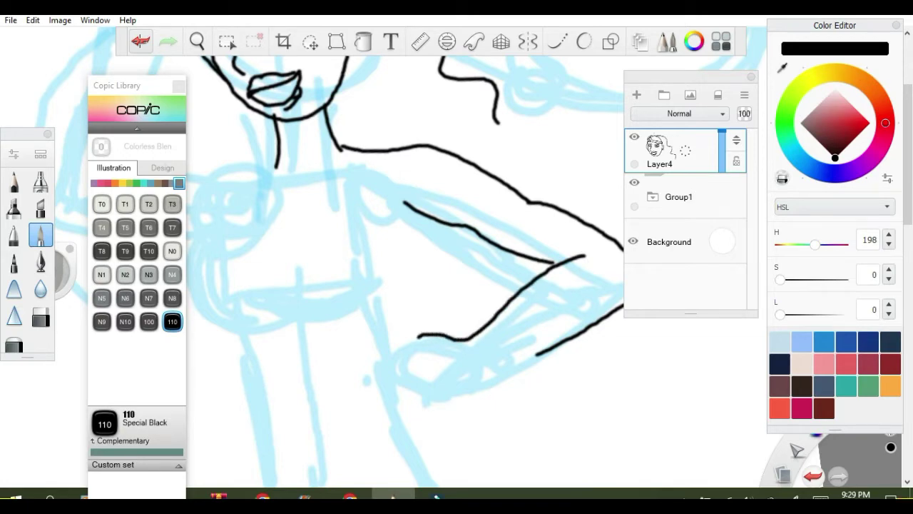
pyautogui.scroll(3, 429, 321)
pyautogui.moveTo(622, 292); pyautogui.dragTo(556, 330)
pyautogui.scroll(2, 428, 300)
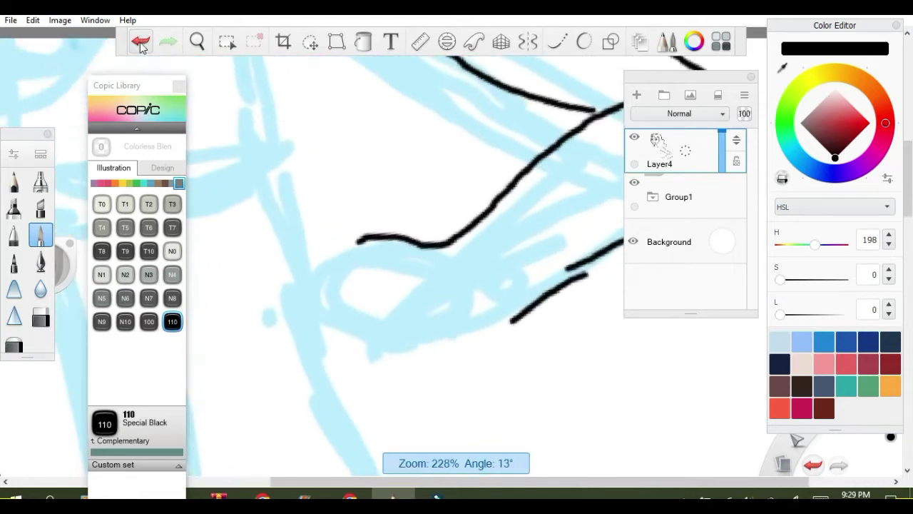
pyautogui.click(141, 43)
pyautogui.moveTo(586, 272)
pyautogui.mouseDown()
pyautogui.moveTo(477, 333)
pyautogui.moveTo(430, 327)
pyautogui.moveTo(444, 334)
pyautogui.moveTo(414, 350)
pyautogui.moveTo(367, 337)
pyautogui.mouseUp()
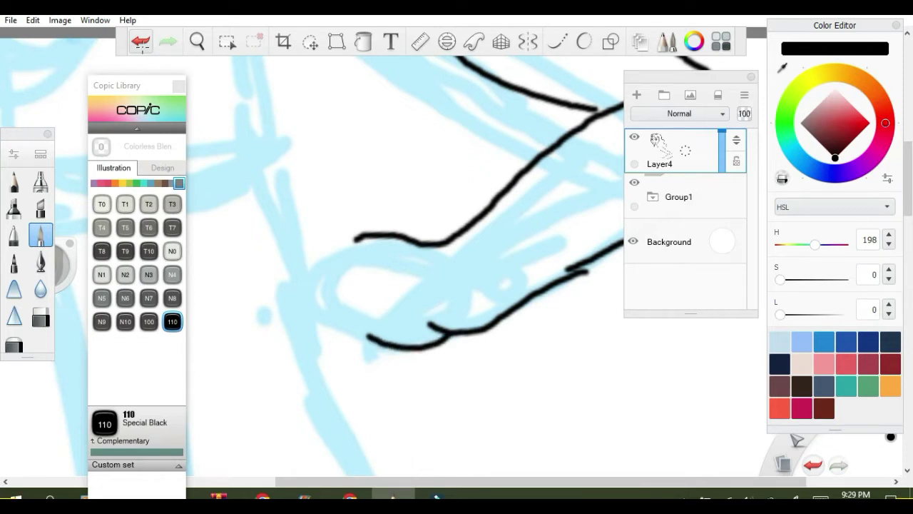
# Ink the curled fingers of the fist resting at the hip and undo the stray line above the knuckles.
pyautogui.moveTo(385, 238)
pyautogui.mouseDown()
pyautogui.moveTo(348, 242)
pyautogui.moveTo(321, 269)
pyautogui.moveTo(405, 264)
pyautogui.mouseUp()
pyautogui.click(141, 42)
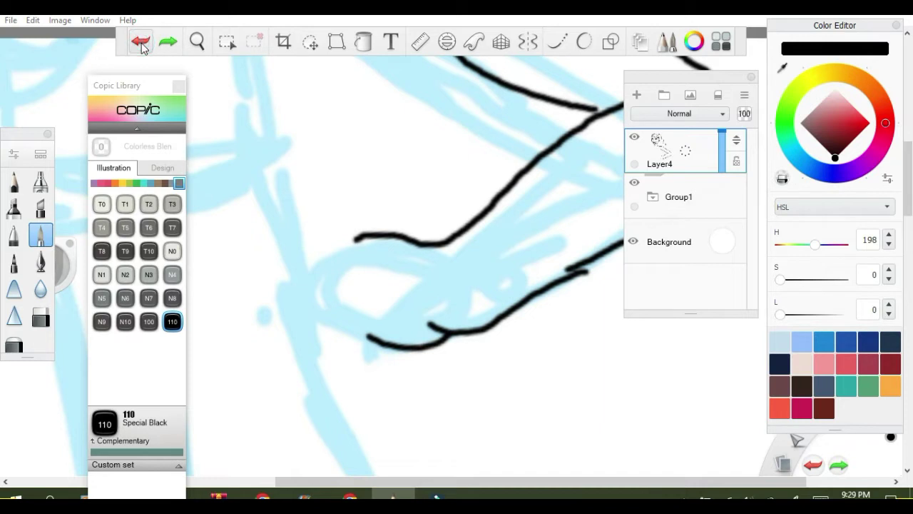
pyautogui.moveTo(448, 251)
pyautogui.mouseDown()
pyautogui.moveTo(378, 242)
pyautogui.moveTo(359, 284)
pyautogui.moveTo(391, 299)
pyautogui.moveTo(400, 296)
pyautogui.moveTo(388, 278)
pyautogui.moveTo(398, 264)
pyautogui.moveTo(382, 242)
pyautogui.moveTo(357, 244)
pyautogui.moveTo(343, 289)
pyautogui.moveTo(357, 285)
pyautogui.moveTo(362, 302)
pyautogui.moveTo(385, 303)
pyautogui.mouseUp()
pyautogui.moveTo(371, 246)
pyautogui.mouseDown()
pyautogui.moveTo(341, 264)
pyautogui.moveTo(330, 285)
pyautogui.moveTo(357, 315)
pyautogui.moveTo(375, 308)
pyautogui.mouseUp()
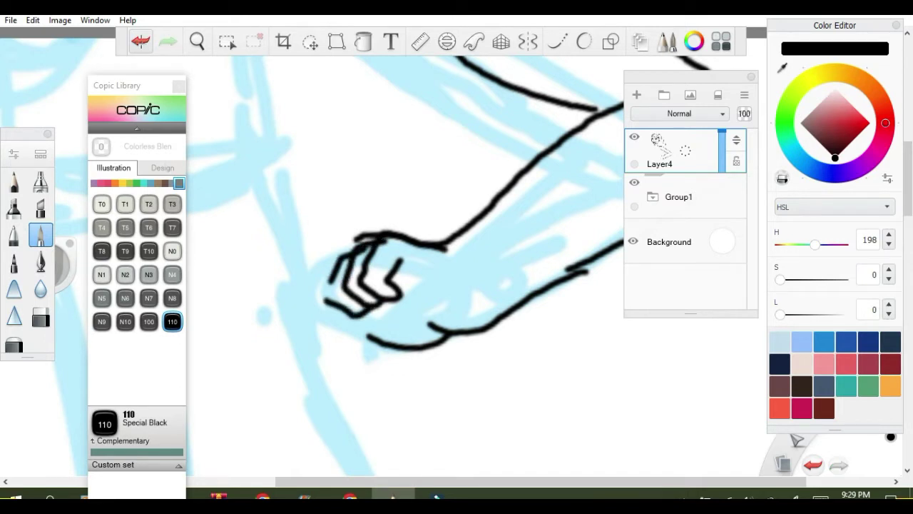
pyautogui.moveTo(343, 277); pyautogui.dragTo(331, 306)
pyautogui.moveTo(347, 259)
pyautogui.mouseDown()
pyautogui.moveTo(320, 306)
pyautogui.moveTo(358, 320)
pyautogui.moveTo(325, 183)
pyautogui.mouseUp()
pyautogui.click(328, 321)
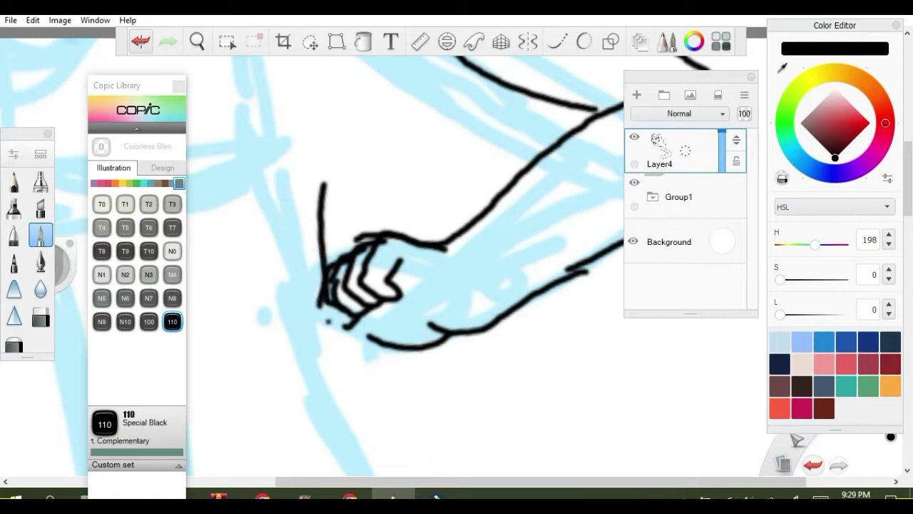
pyautogui.click(141, 41)
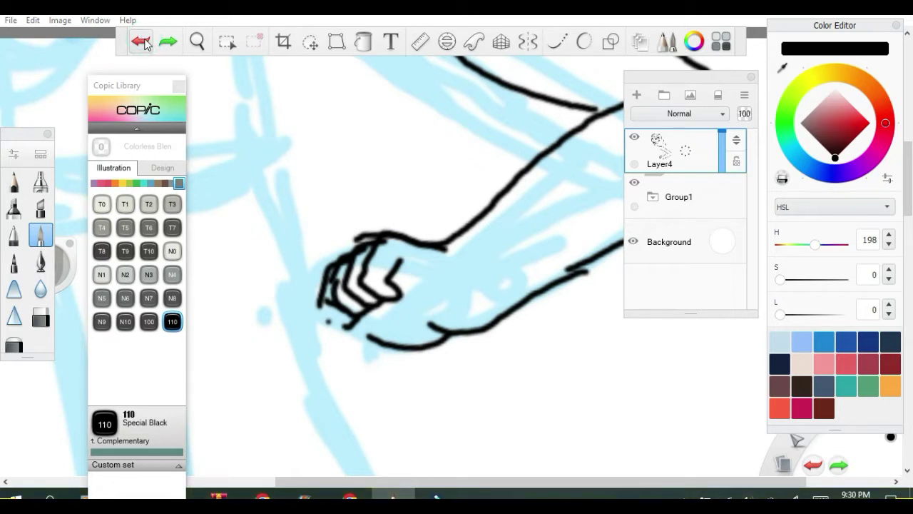
# Try a thumb line and small marks along the fist's lower edge, and undo these trial strokes.
pyautogui.moveTo(383, 344)
pyautogui.mouseDown()
pyautogui.moveTo(361, 329)
pyautogui.moveTo(378, 311)
pyautogui.moveTo(404, 304)
pyautogui.moveTo(394, 325)
pyautogui.moveTo(415, 330)
pyautogui.mouseUp()
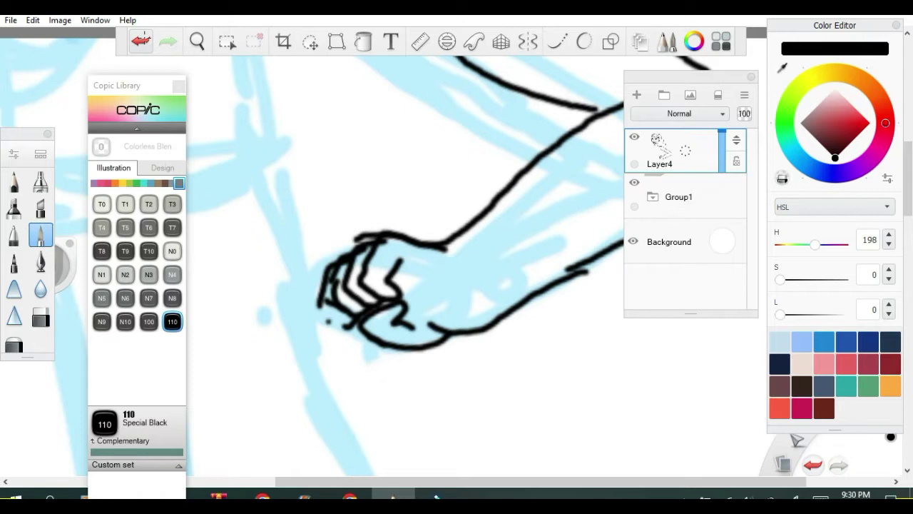
pyautogui.click(142, 42)
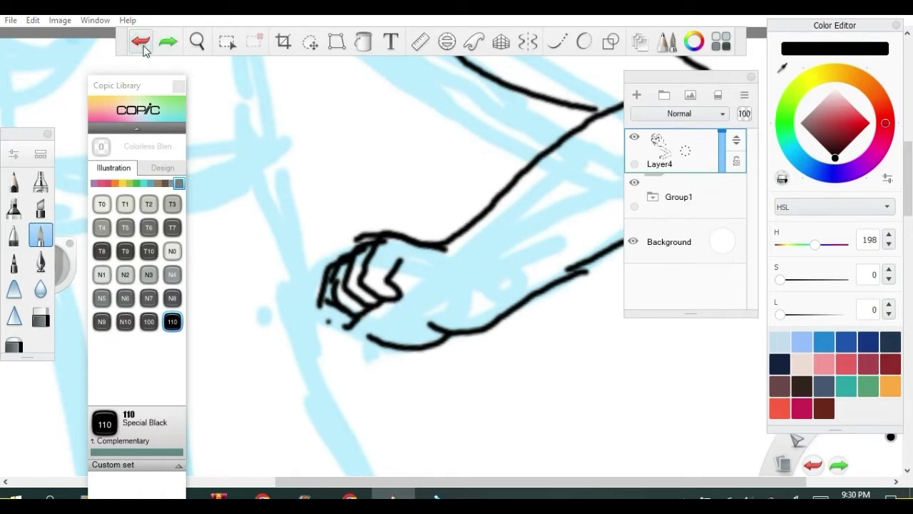
pyautogui.click(328, 310)
pyautogui.click(341, 322)
pyautogui.click(357, 331)
pyautogui.moveTo(326, 304); pyautogui.dragTo(336, 321)
pyautogui.click(145, 42)
pyautogui.click(146, 43)
pyautogui.click(148, 40)
pyautogui.click(150, 37)
pyautogui.click(150, 35)
pyautogui.click(149, 32)
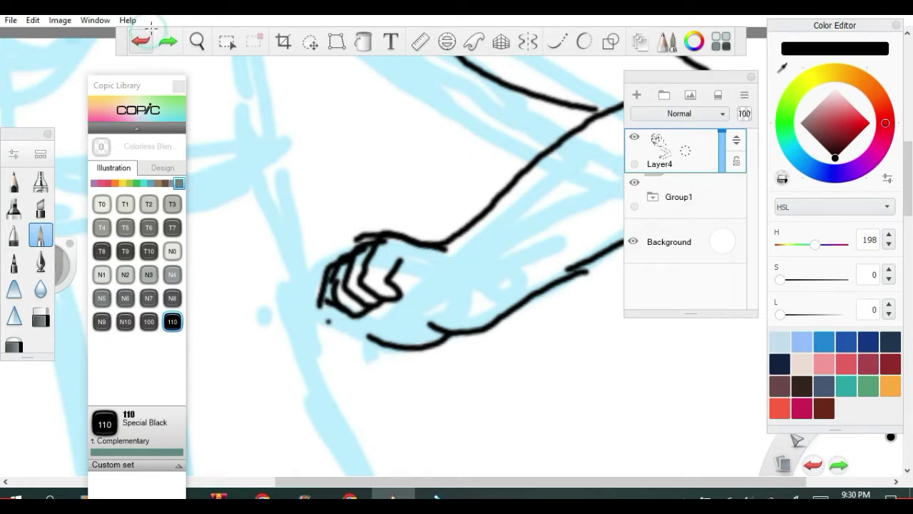
pyautogui.scroll(3, 293, 336)
pyautogui.click(372, 328)
pyautogui.moveTo(354, 326); pyautogui.dragTo(363, 333)
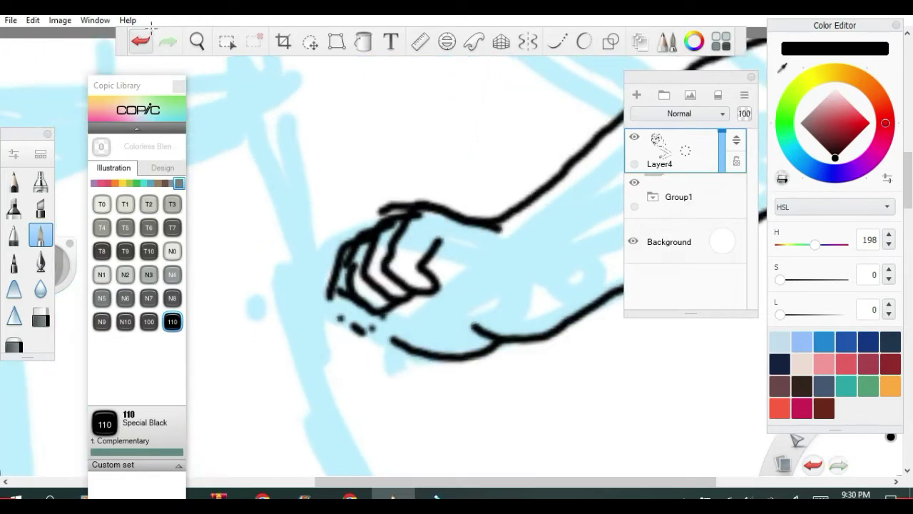
pyautogui.click(146, 40)
pyautogui.click(144, 40)
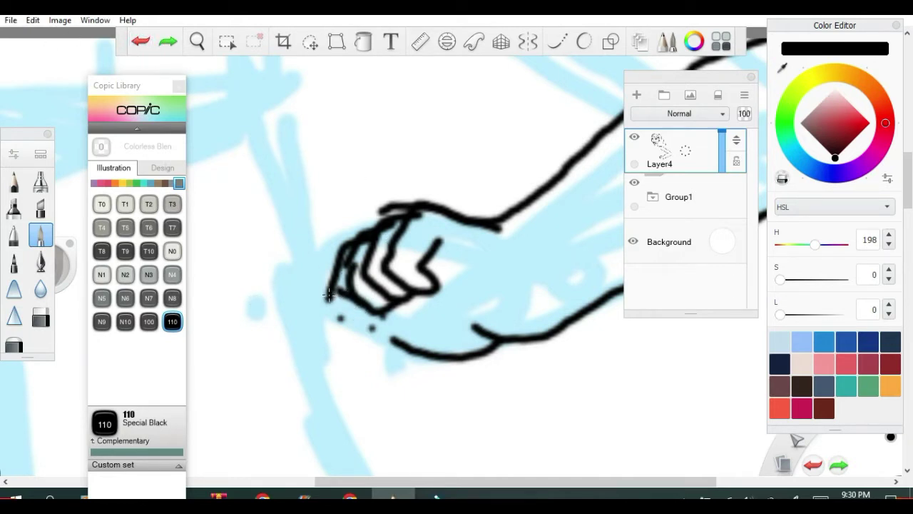
# Close the outline around the fist's outermost finger and ink the thumb across the lower palm.
pyautogui.moveTo(328, 294)
pyautogui.mouseDown()
pyautogui.moveTo(354, 325)
pyautogui.moveTo(379, 310)
pyautogui.mouseUp()
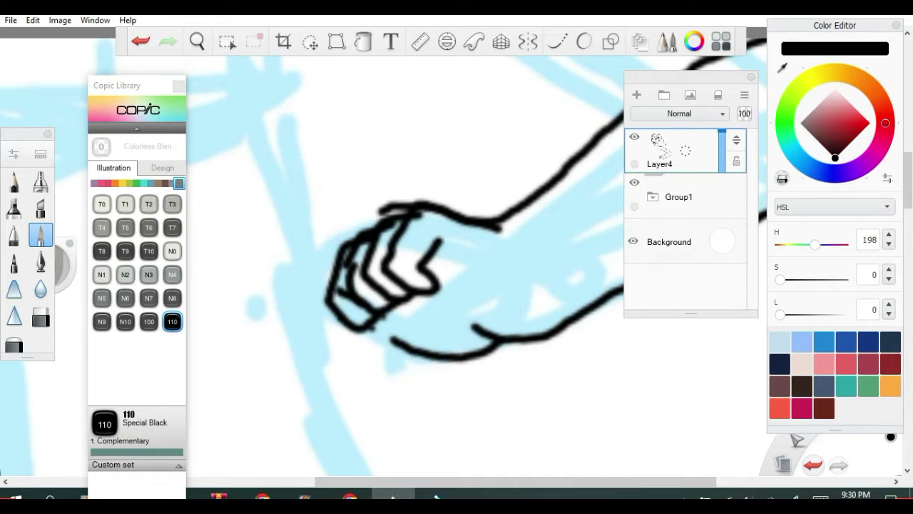
pyautogui.scroll(2, 423, 377)
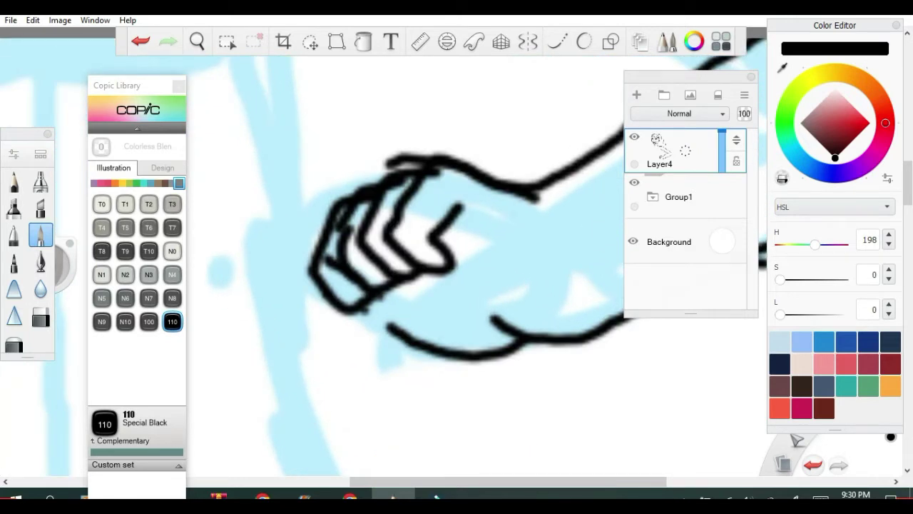
pyautogui.moveTo(400, 332)
pyautogui.mouseDown()
pyautogui.moveTo(368, 308)
pyautogui.moveTo(432, 284)
pyautogui.moveTo(429, 312)
pyautogui.moveTo(400, 313)
pyautogui.moveTo(455, 332)
pyautogui.mouseUp()
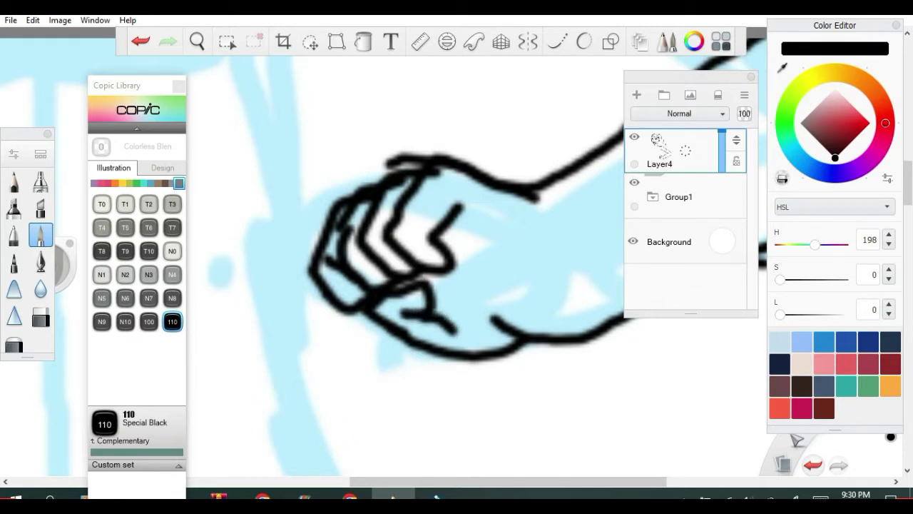
pyautogui.scroll(-3, 428, 271)
pyautogui.scroll(1, 428, 271)
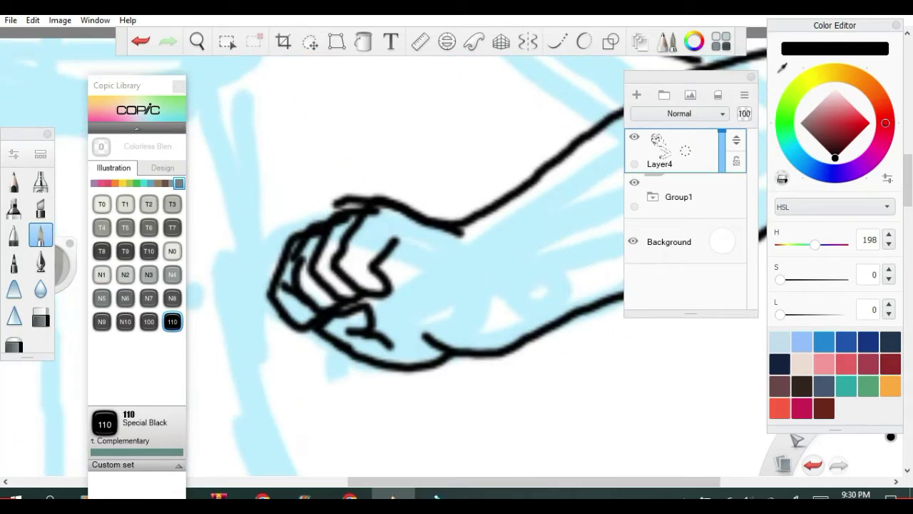
# Redraw the forearm's underside as a curve rising from the wrist and erase the old line beneath it.
pyautogui.scroll(3, 464, 271)
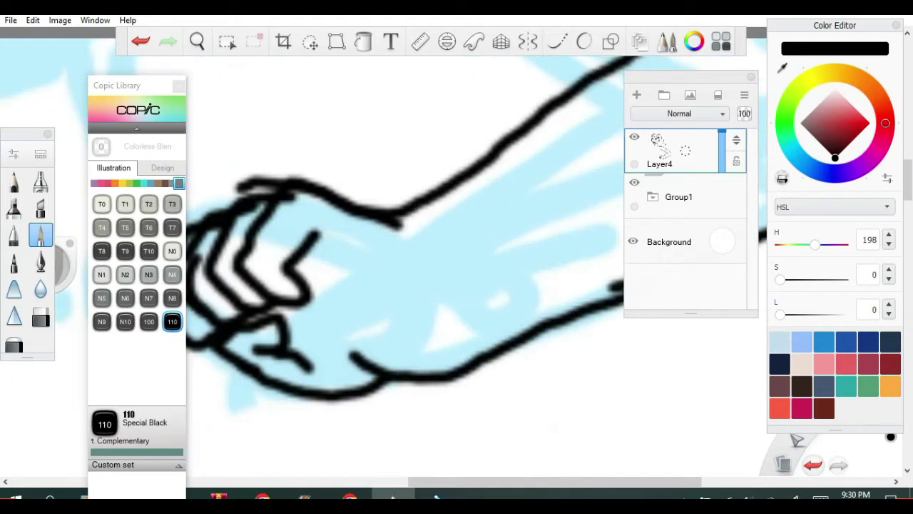
pyautogui.moveTo(399, 384)
pyautogui.mouseDown()
pyautogui.moveTo(521, 310)
pyautogui.moveTo(622, 290)
pyautogui.mouseUp()
pyautogui.scroll(-2, 400, 272)
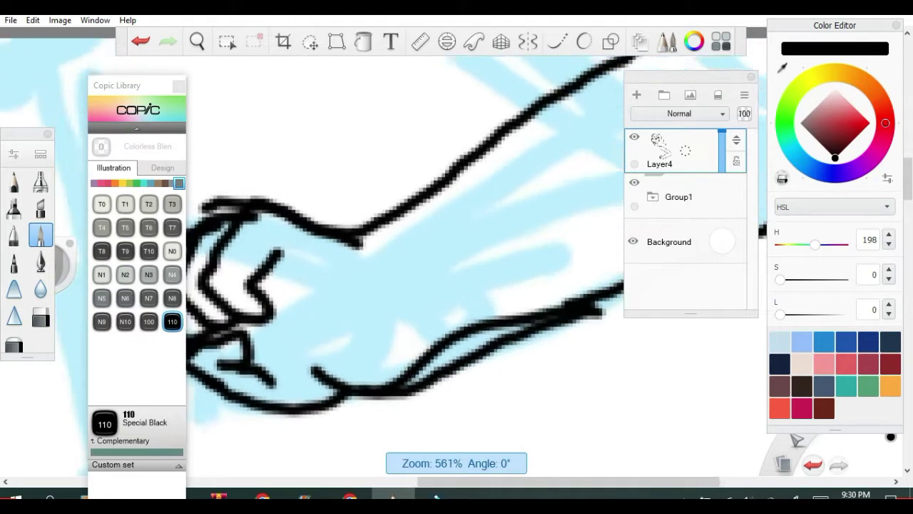
pyautogui.click(50, 320)
pyautogui.moveTo(399, 391)
pyautogui.mouseDown()
pyautogui.moveTo(464, 353)
pyautogui.moveTo(367, 397)
pyautogui.mouseUp()
pyautogui.moveTo(464, 350)
pyautogui.mouseDown()
pyautogui.moveTo(557, 325)
pyautogui.moveTo(454, 352)
pyautogui.mouseUp()
pyautogui.moveTo(528, 323)
pyautogui.mouseDown()
pyautogui.moveTo(570, 316)
pyautogui.moveTo(542, 312)
pyautogui.moveTo(528, 323)
pyautogui.mouseUp()
pyautogui.scroll(-1, 457, 285)
pyautogui.scroll(-1, 406, 299)
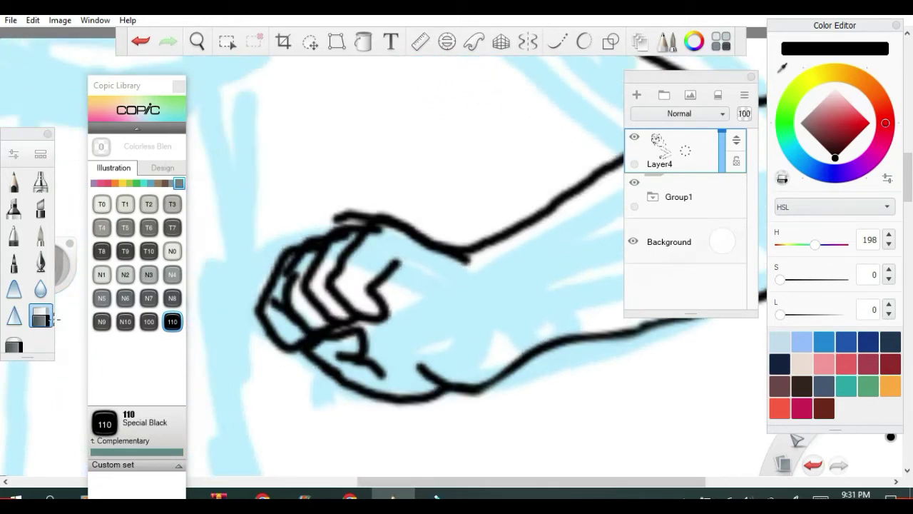
# Erase the overlapping line above the knuckles and the fist's outer edge, and re-ink that edge as a smooth curve.
pyautogui.moveTo(337, 214); pyautogui.dragTo(379, 220)
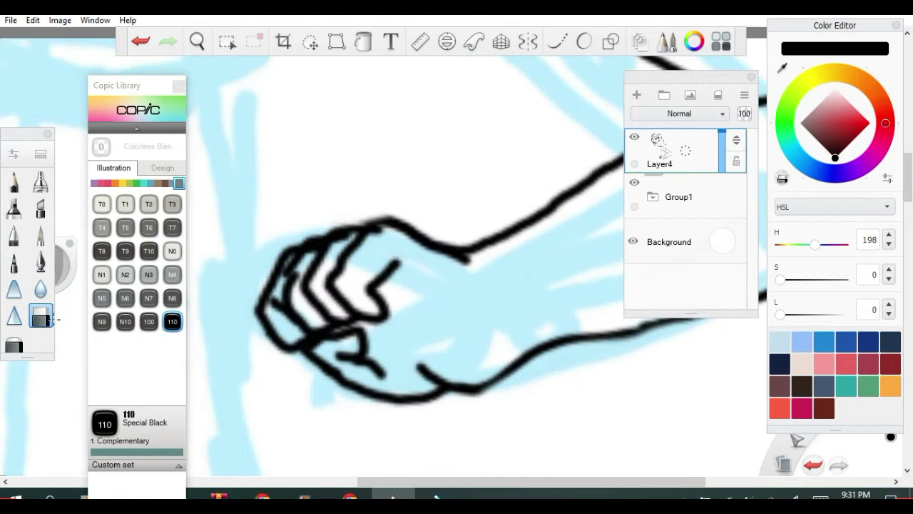
pyautogui.moveTo(260, 314)
pyautogui.mouseDown()
pyautogui.moveTo(286, 257)
pyautogui.moveTo(285, 289)
pyautogui.mouseUp()
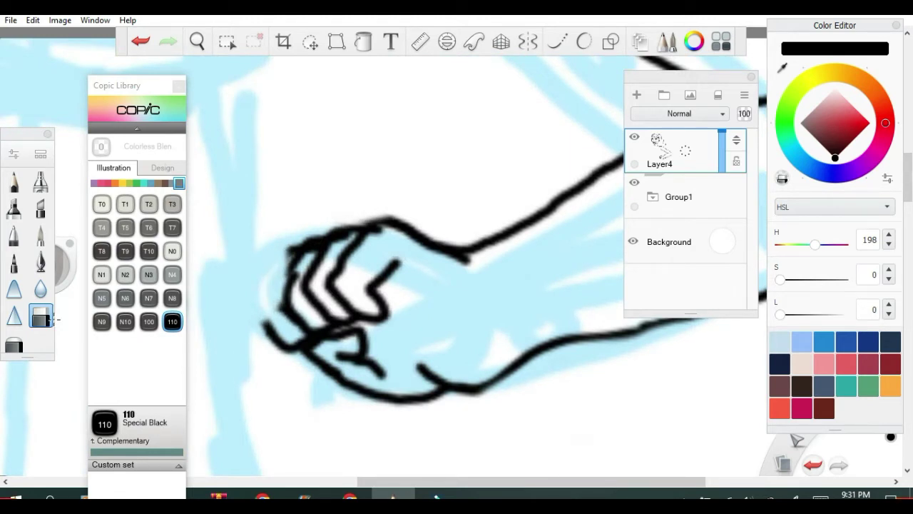
pyautogui.click(40, 236)
pyautogui.moveTo(291, 250)
pyautogui.mouseDown()
pyautogui.moveTo(270, 288)
pyautogui.moveTo(277, 329)
pyautogui.mouseUp()
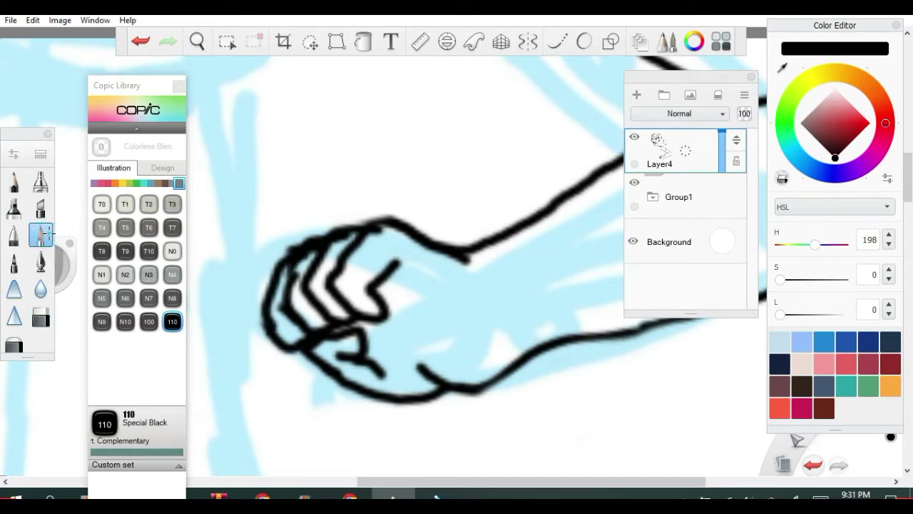
# Ink two curved bracelet lines across the bent arm's forearm, one near mid-forearm and one at the wrist.
pyautogui.scroll(-6, 442, 302)
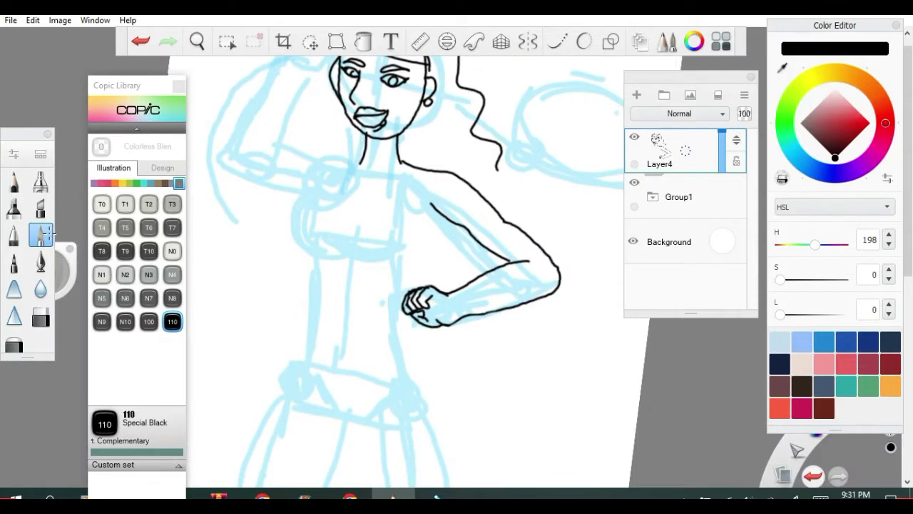
pyautogui.scroll(3, 51, 235)
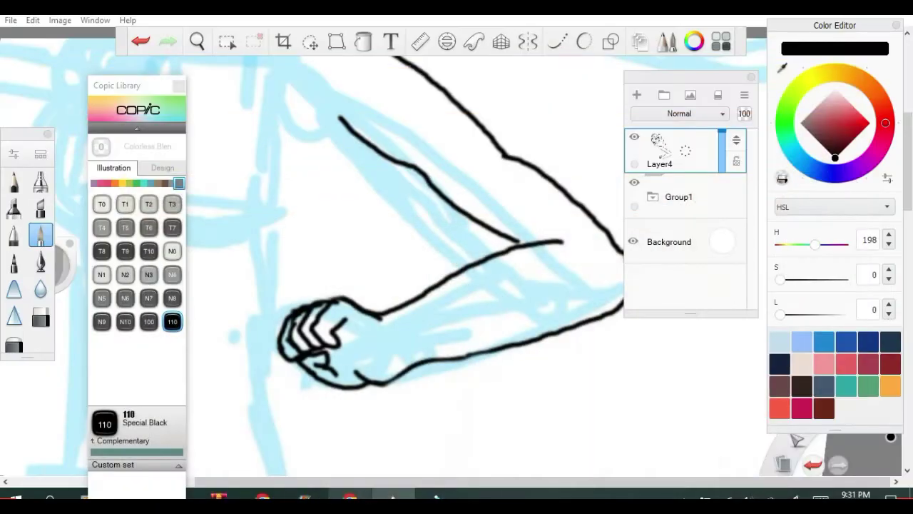
pyautogui.scroll(2, 399, 271)
pyautogui.moveTo(435, 248)
pyautogui.mouseDown()
pyautogui.moveTo(495, 291)
pyautogui.moveTo(517, 337)
pyautogui.mouseUp()
pyautogui.click(141, 41)
pyautogui.moveTo(428, 245); pyautogui.dragTo(493, 348)
pyautogui.moveTo(334, 309); pyautogui.dragTo(390, 391)
# Ink the torso's side from the armpit to the fist on the hip, and start the hip line below the fist.
pyautogui.scroll(-1, 405, 271)
pyautogui.scroll(-3, 406, 272)
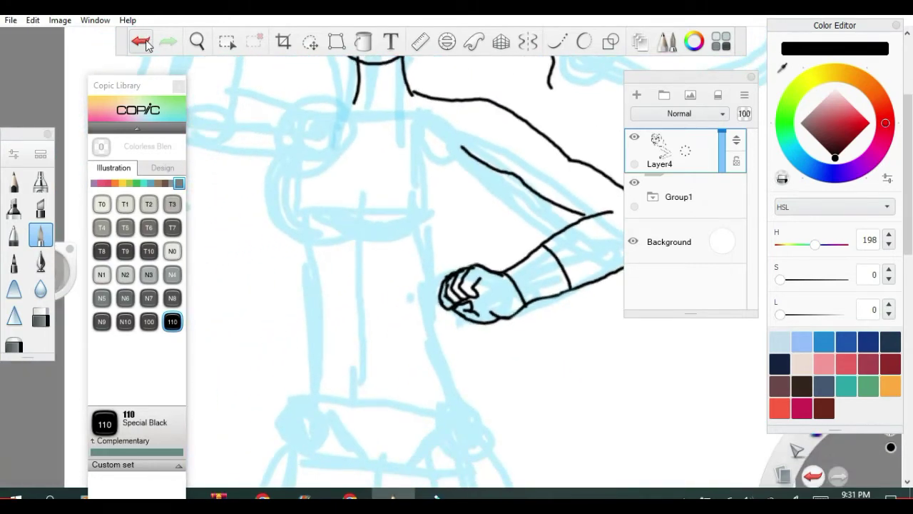
pyautogui.moveTo(483, 154); pyautogui.dragTo(478, 235)
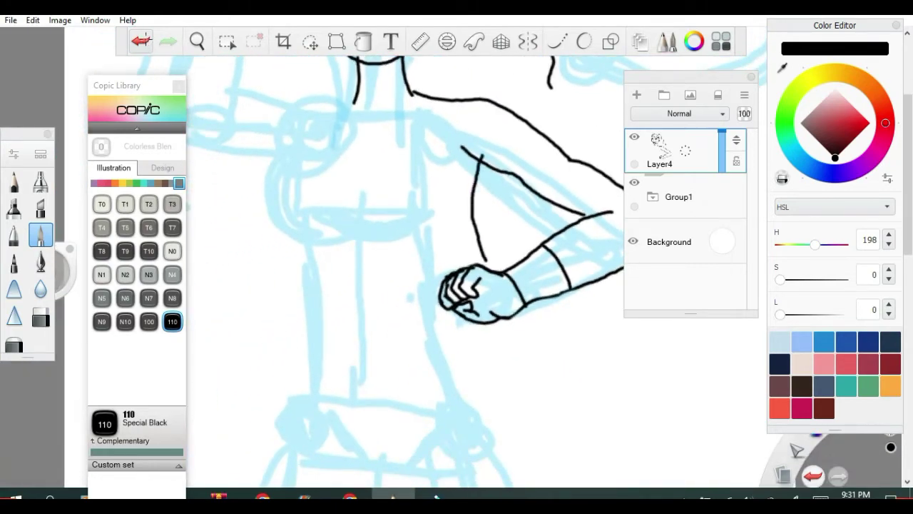
pyautogui.click(141, 41)
pyautogui.moveTo(483, 158)
pyautogui.mouseDown()
pyautogui.moveTo(469, 198)
pyautogui.moveTo(469, 260)
pyautogui.mouseUp()
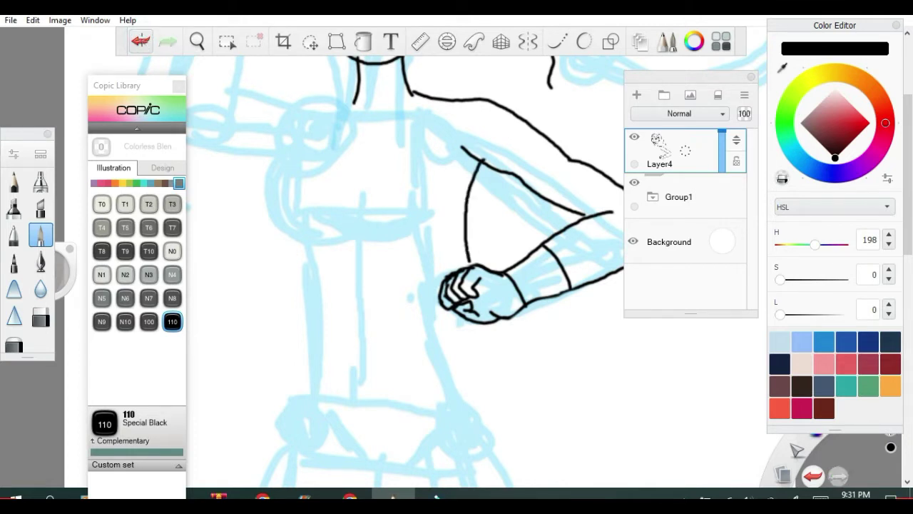
pyautogui.click(146, 43)
pyautogui.moveTo(471, 201); pyautogui.dragTo(469, 260)
# Ink the standing leg's outer contour from the hip along the thigh, past the knee and calf to the ankle.
pyautogui.scroll(-3, 457, 271)
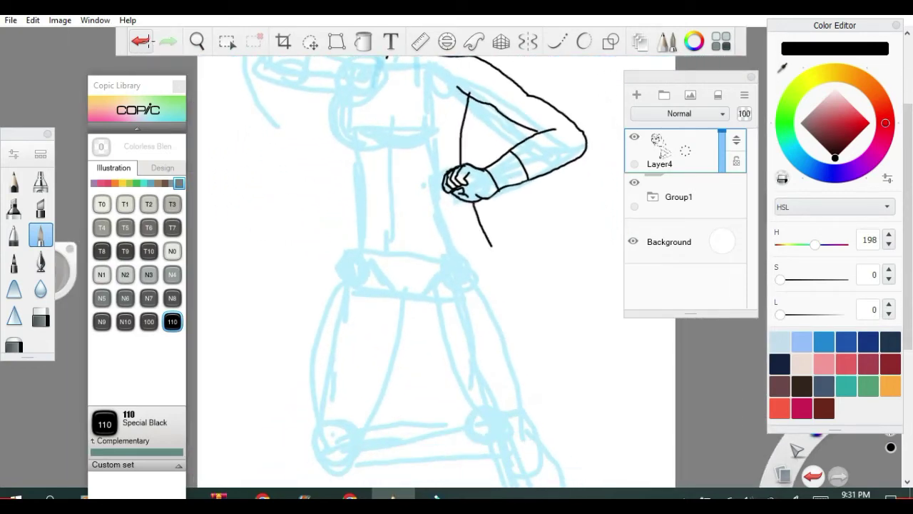
pyautogui.moveTo(509, 285); pyautogui.dragTo(535, 358)
pyautogui.scroll(-2, 450, 271)
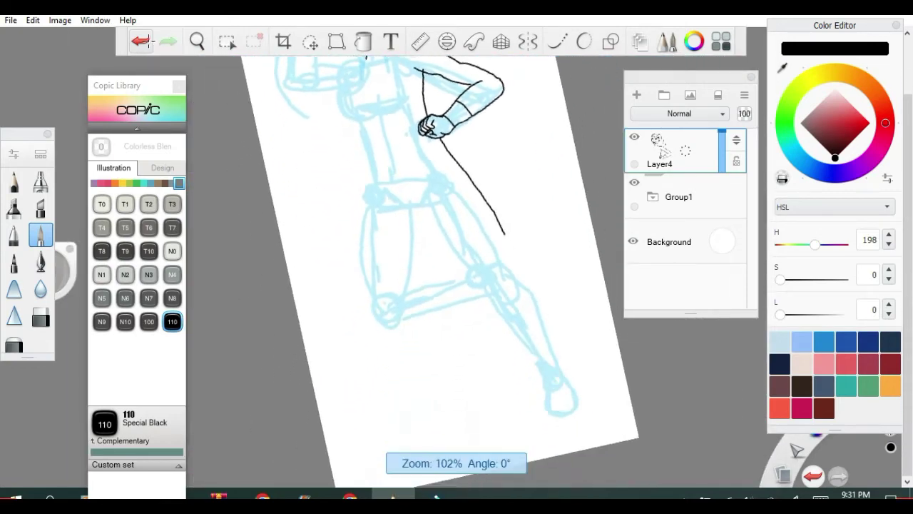
pyautogui.moveTo(499, 203); pyautogui.dragTo(501, 235)
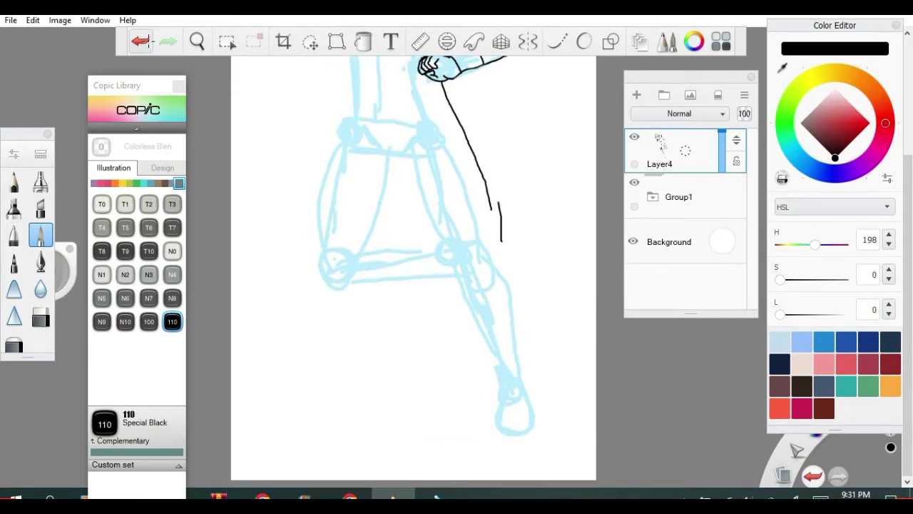
pyautogui.click(141, 41)
pyautogui.click(142, 42)
pyautogui.moveTo(490, 178); pyautogui.dragTo(491, 212)
pyautogui.moveTo(527, 298); pyautogui.dragTo(534, 397)
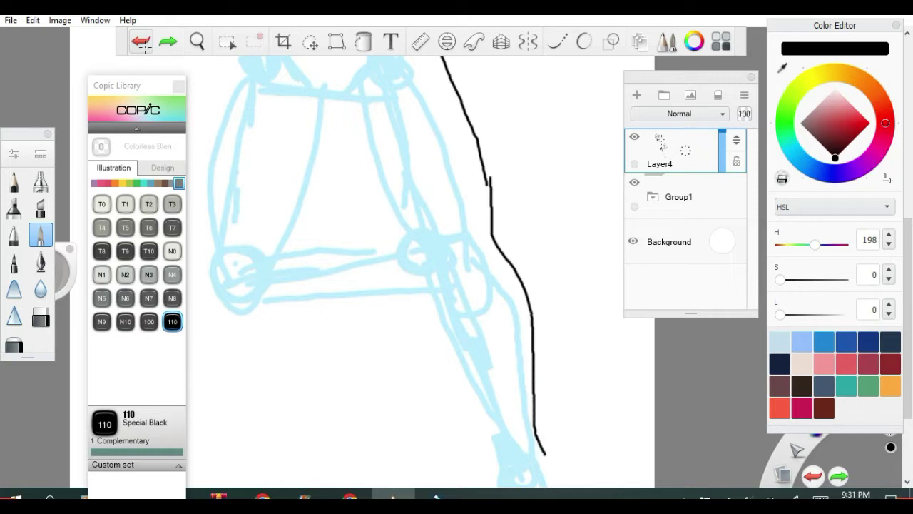
# Ink the standing foot as one rounded outline from the outer ankle around the toes to the inner ankle.
pyautogui.scroll(-3, 406, 271)
pyautogui.scroll(-2, 405, 271)
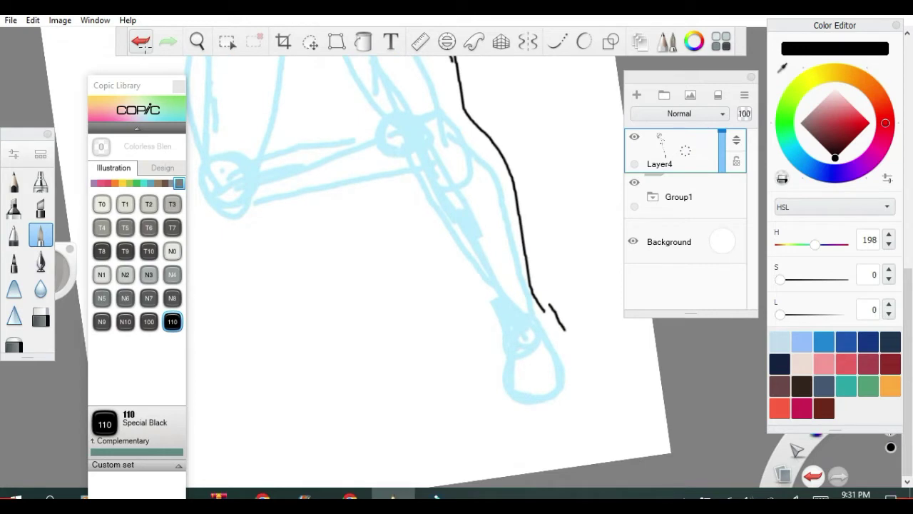
pyautogui.click(142, 42)
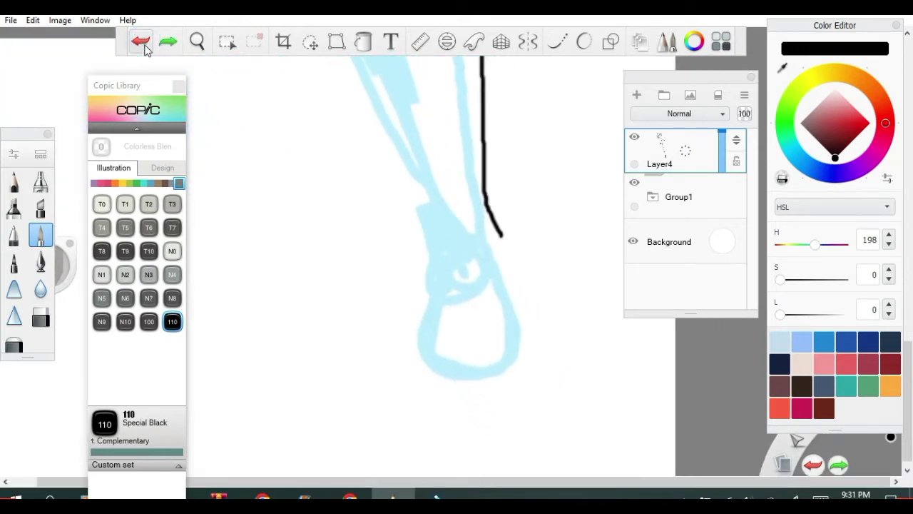
pyautogui.moveTo(502, 236)
pyautogui.mouseDown()
pyautogui.moveTo(534, 321)
pyautogui.moveTo(533, 351)
pyautogui.moveTo(509, 373)
pyautogui.moveTo(470, 377)
pyautogui.moveTo(450, 358)
pyautogui.moveTo(436, 237)
pyautogui.moveTo(420, 197)
pyautogui.mouseUp()
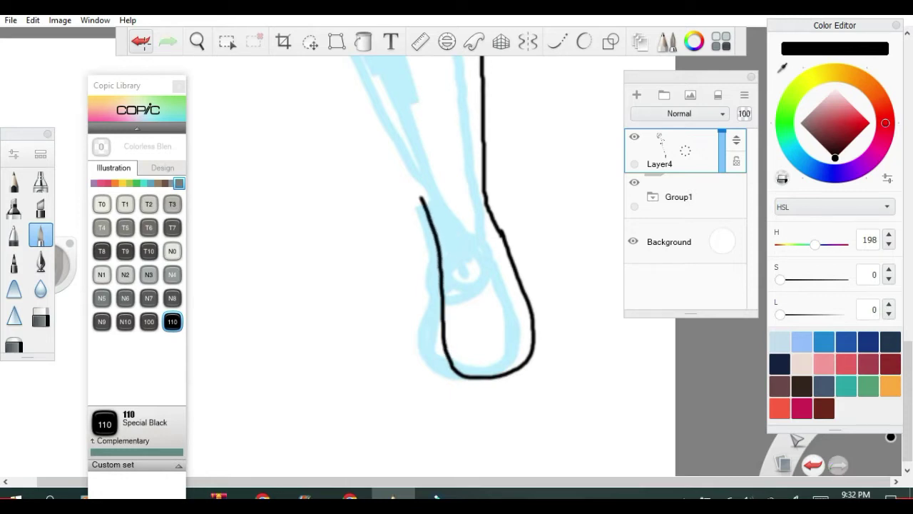
# Ink the standing leg's inner contour from the ankle to the knee and add a curved kneecap line.
pyautogui.scroll(-3, 428, 271)
pyautogui.moveTo(490, 304); pyautogui.dragTo(511, 342)
pyautogui.click(145, 44)
pyautogui.scroll(3, 464, 293)
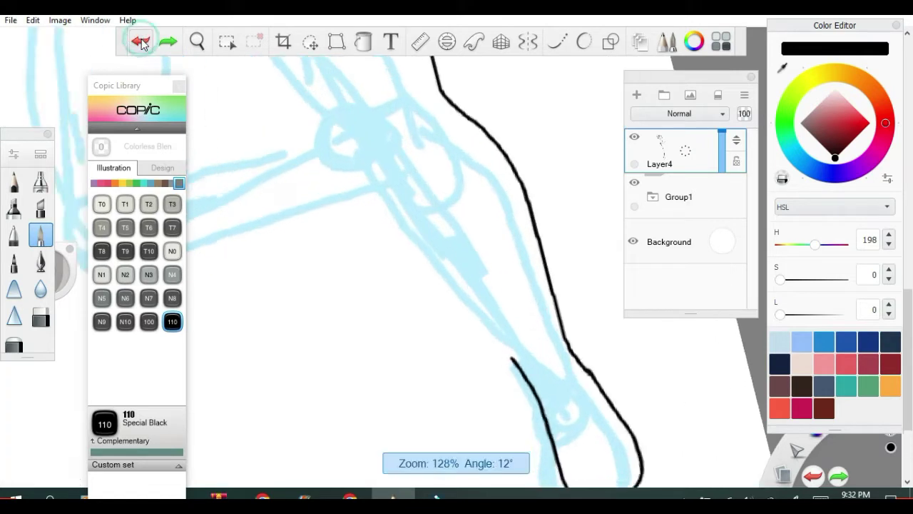
pyautogui.moveTo(521, 357)
pyautogui.mouseDown()
pyautogui.moveTo(532, 368)
pyautogui.moveTo(453, 259)
pyautogui.moveTo(383, 194)
pyautogui.moveTo(341, 128)
pyautogui.moveTo(403, 162)
pyautogui.moveTo(415, 97)
pyautogui.mouseUp()
pyautogui.scroll(-3, 478, 298)
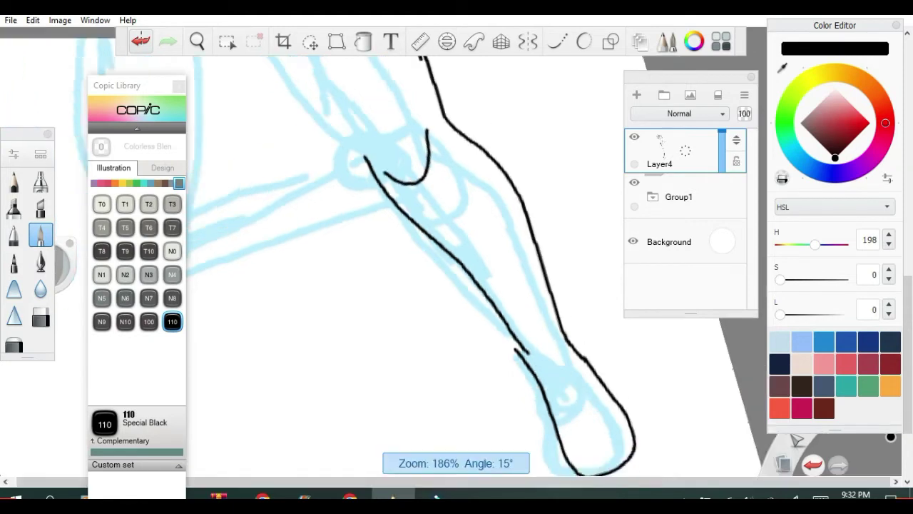
# Ink the standing leg's inner thigh from the knee to the groin and add the short curve of the crotch.
pyautogui.scroll(-2, 457, 271)
pyautogui.scroll(3, 456, 272)
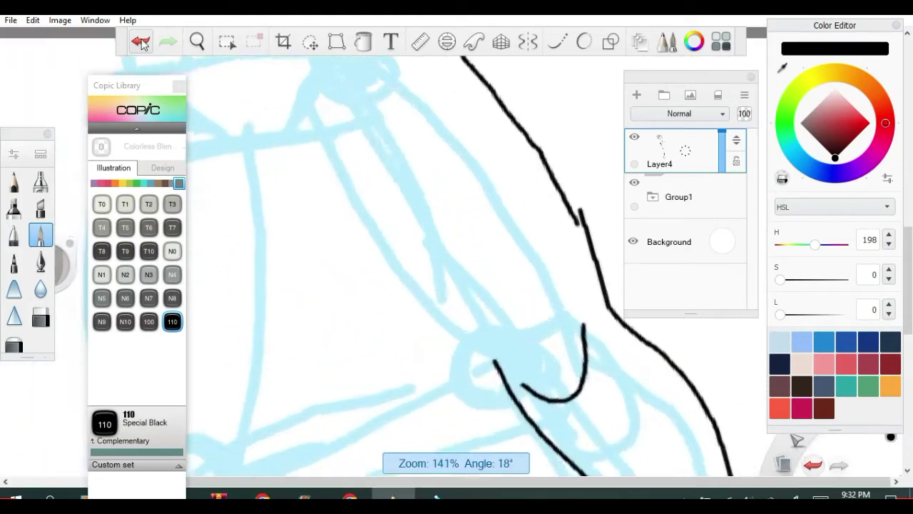
pyautogui.scroll(-1, 457, 271)
pyautogui.moveTo(323, 128)
pyautogui.mouseDown()
pyautogui.moveTo(426, 282)
pyautogui.moveTo(512, 371)
pyautogui.mouseUp()
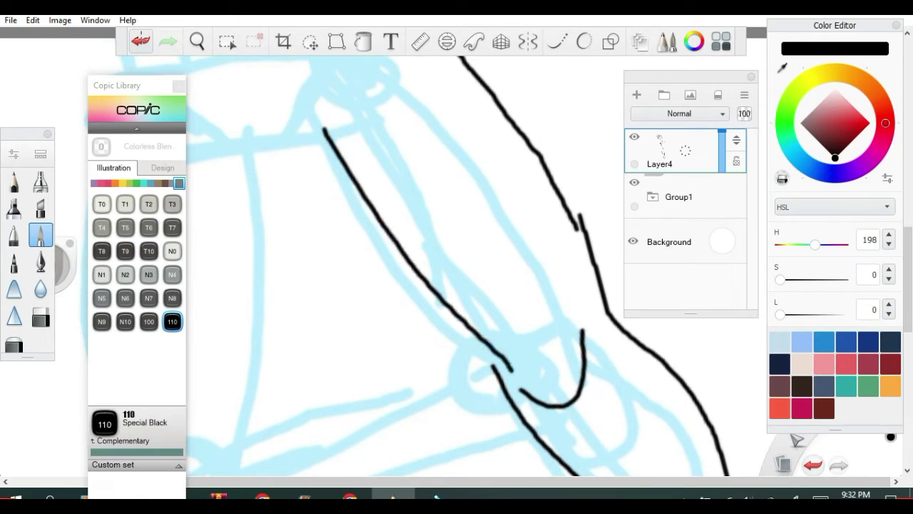
pyautogui.click(143, 43)
pyautogui.moveTo(508, 372)
pyautogui.mouseDown()
pyautogui.moveTo(447, 323)
pyautogui.moveTo(385, 250)
pyautogui.moveTo(307, 121)
pyautogui.mouseUp()
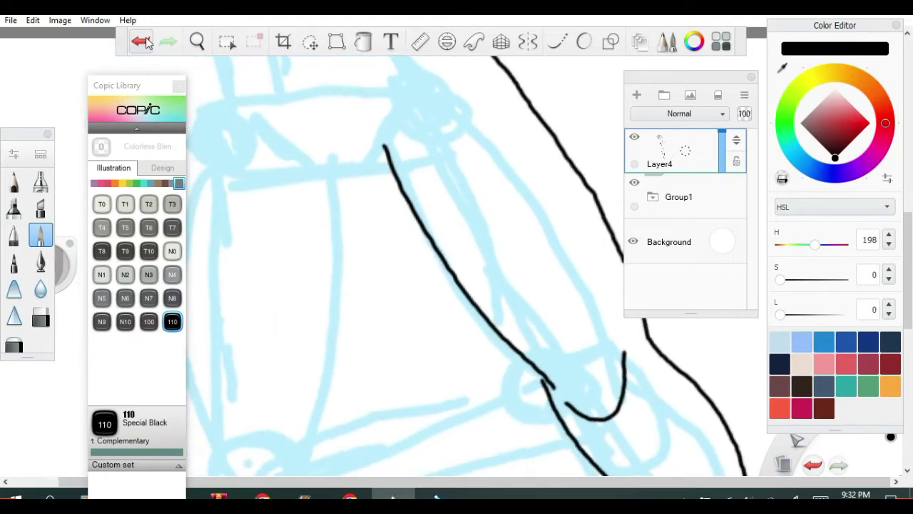
pyautogui.moveTo(401, 181); pyautogui.dragTo(312, 149)
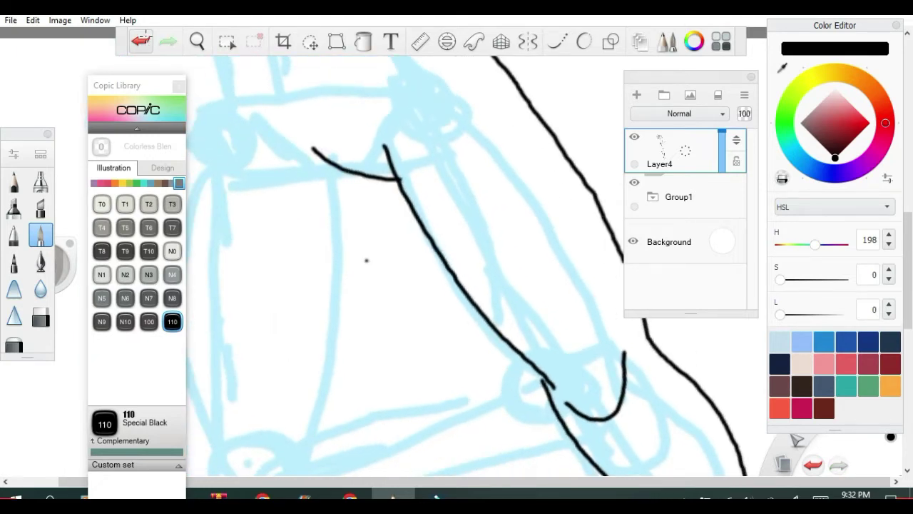
pyautogui.click(367, 260)
# Ink the chest's outer curve and the contour from waist and hip down the bent leg, around its knee and along the shin.
pyautogui.scroll(-3, 367, 261)
pyautogui.scroll(-3, 456, 286)
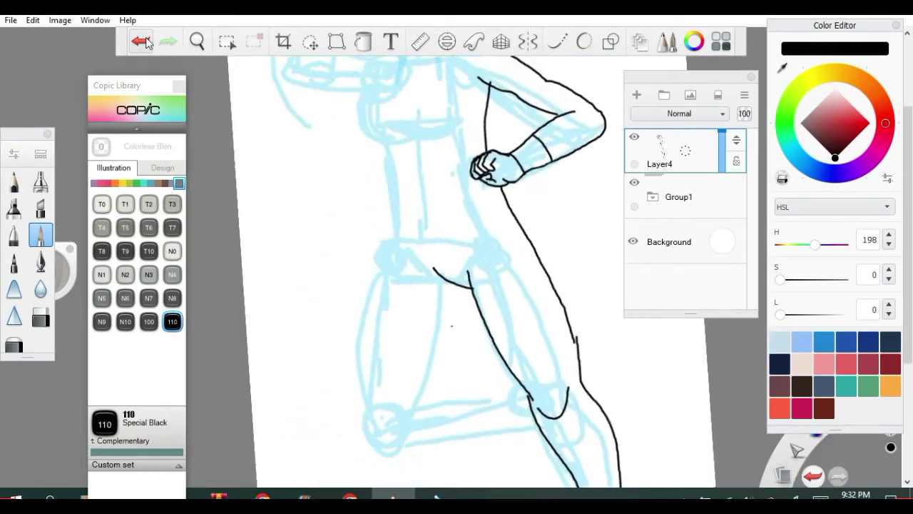
pyautogui.moveTo(380, 71); pyautogui.dragTo(367, 101)
pyautogui.moveTo(391, 130)
pyautogui.mouseDown()
pyautogui.moveTo(397, 193)
pyautogui.moveTo(367, 334)
pyautogui.moveTo(370, 402)
pyautogui.moveTo(392, 447)
pyautogui.mouseUp()
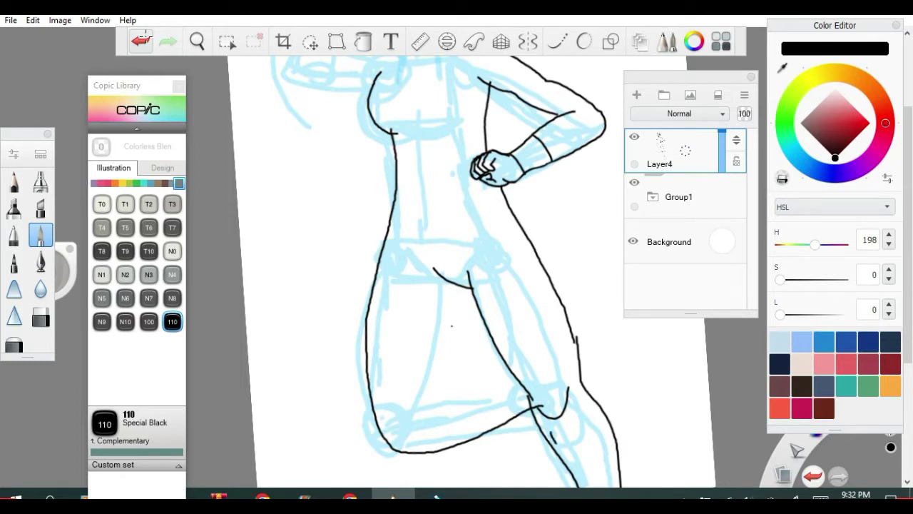
# Undo the small trial marks on the standing calf and ink a rounded curve bulging from behind it below the knee.
pyautogui.click(142, 42)
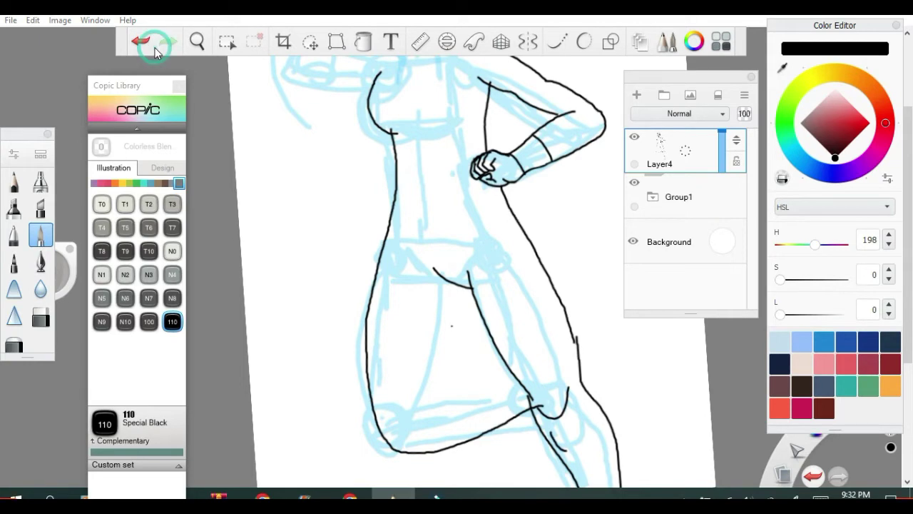
pyautogui.click(141, 50)
pyautogui.scroll(4, 457, 286)
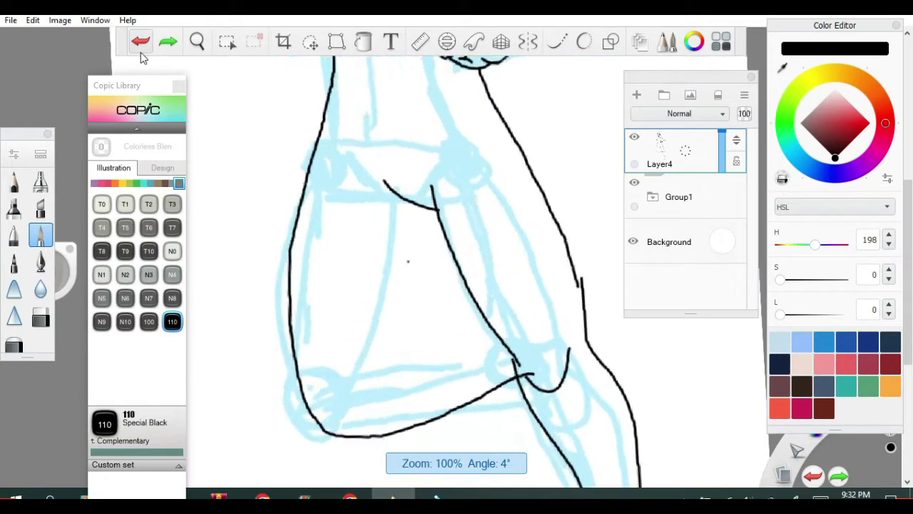
pyautogui.scroll(1, 456, 286)
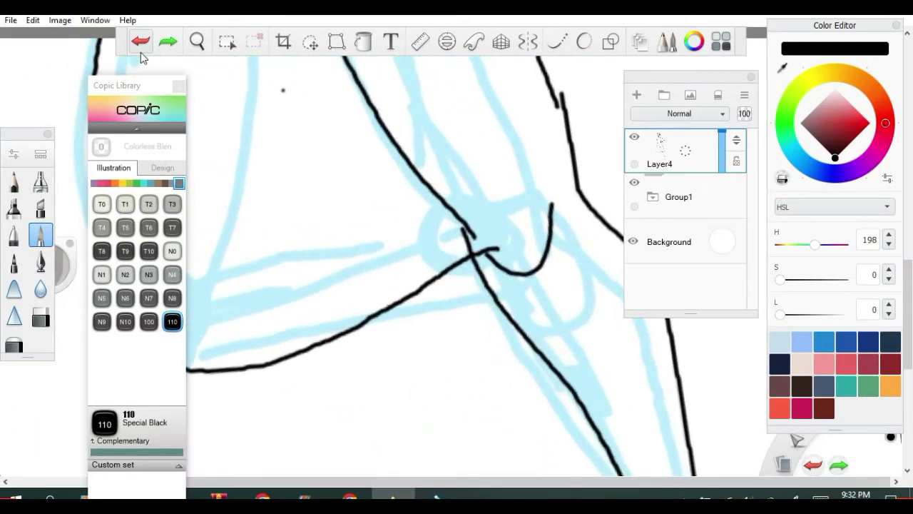
pyautogui.moveTo(506, 305)
pyautogui.mouseDown()
pyautogui.moveTo(508, 359)
pyautogui.moveTo(555, 384)
pyautogui.moveTo(573, 379)
pyautogui.mouseUp()
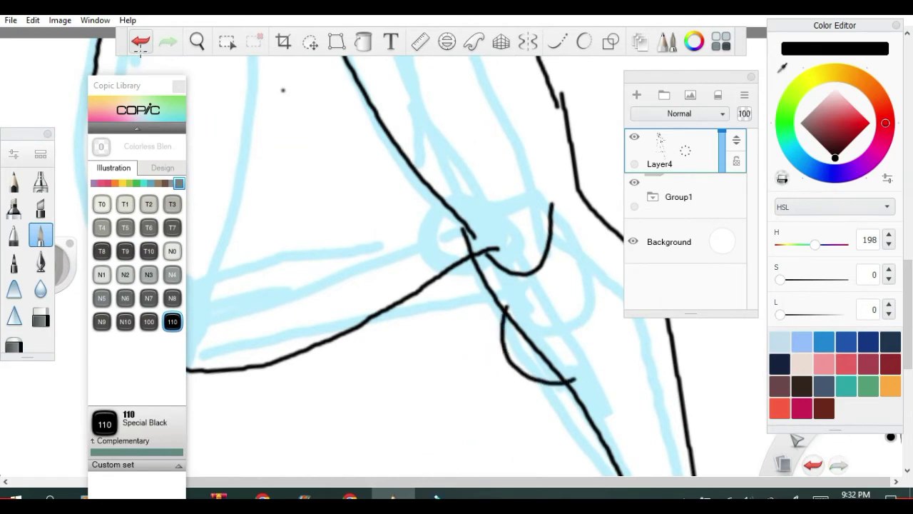
# Ink the bent leg's inner thigh line from the crotch down and its upper calf line across to the standing leg.
pyautogui.scroll(-1, 499, 249)
pyautogui.scroll(-2, 456, 286)
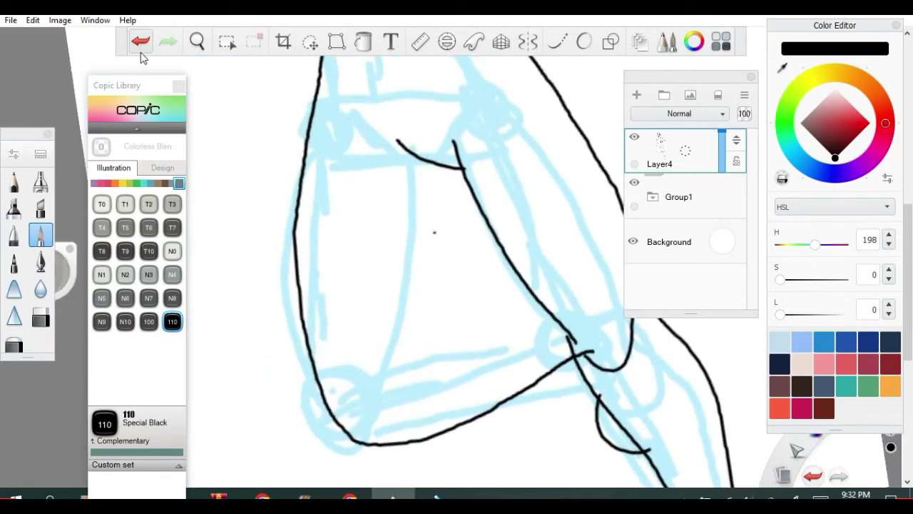
pyautogui.moveTo(427, 158)
pyautogui.mouseDown()
pyautogui.moveTo(406, 348)
pyautogui.moveTo(451, 322)
pyautogui.moveTo(532, 306)
pyautogui.mouseUp()
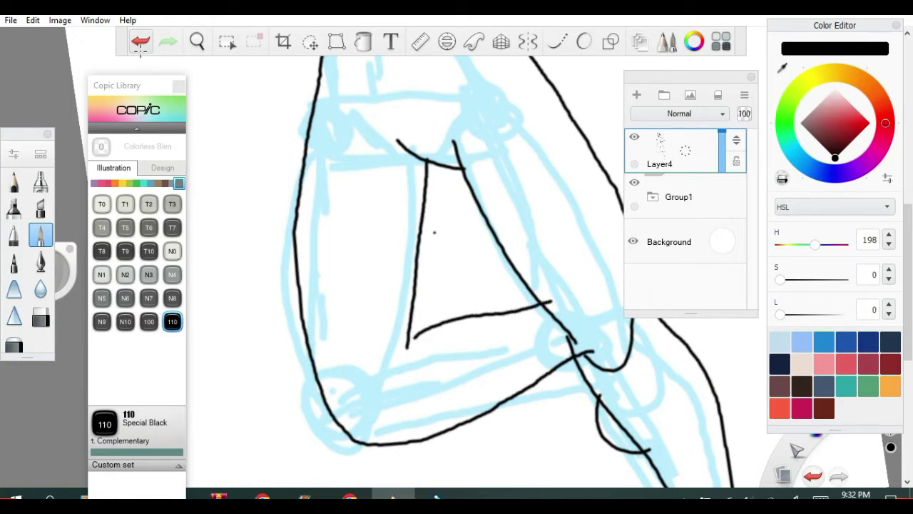
# Ink the raised arm's shoulder and upper-arm line, and its underside from the chest around the elbow.
pyautogui.scroll(-5, 454, 274)
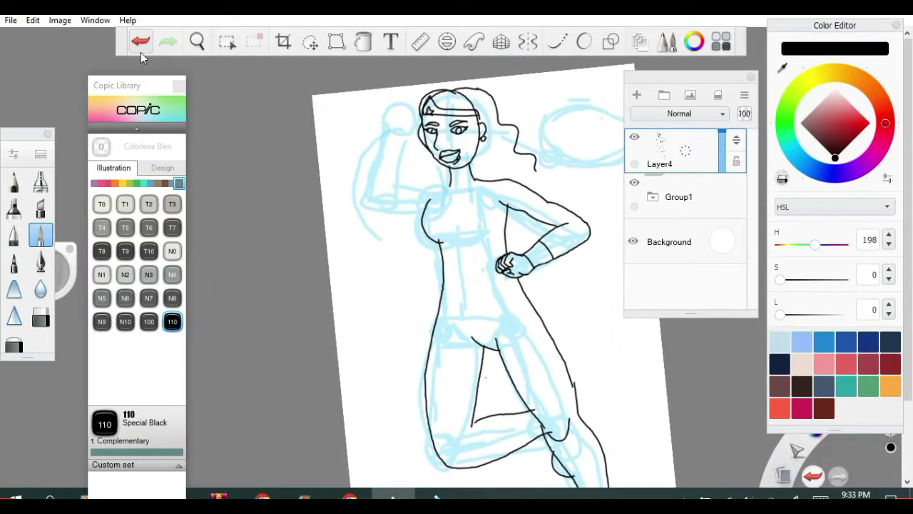
pyautogui.scroll(4, 436, 179)
pyautogui.moveTo(514, 176); pyautogui.dragTo(341, 196)
pyautogui.moveTo(446, 284)
pyautogui.mouseDown()
pyautogui.moveTo(361, 293)
pyautogui.moveTo(276, 284)
pyautogui.moveTo(240, 255)
pyautogui.moveTo(251, 152)
pyautogui.mouseUp()
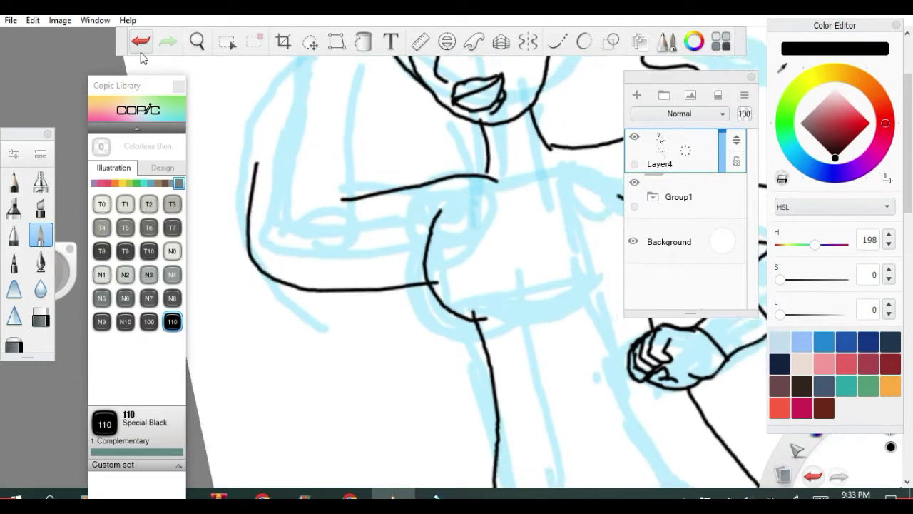
# Ink the raised forearm's outer and inner contours from the elbow up to the wrist.
pyautogui.scroll(-2, 454, 274)
pyautogui.scroll(2, 453, 274)
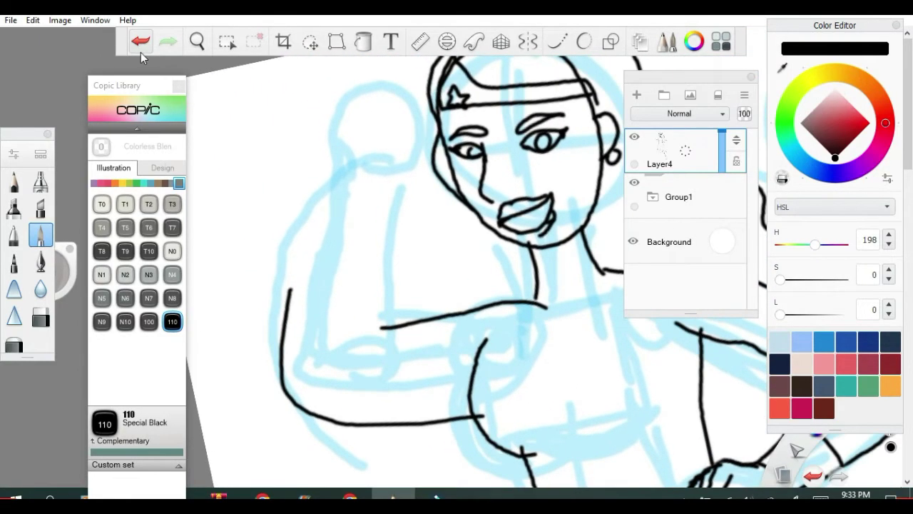
pyautogui.moveTo(289, 311); pyautogui.dragTo(318, 220)
pyautogui.click(142, 40)
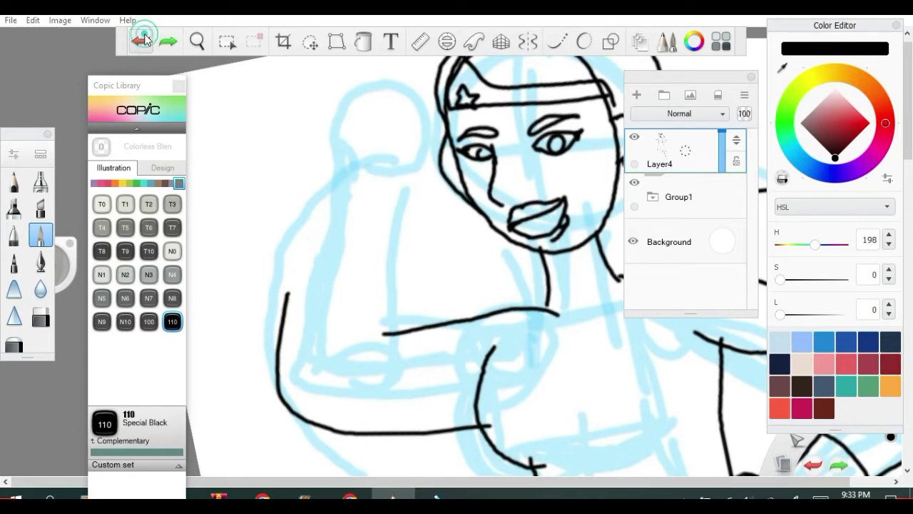
pyautogui.moveTo(287, 313); pyautogui.dragTo(338, 201)
pyautogui.moveTo(368, 383)
pyautogui.mouseDown()
pyautogui.moveTo(400, 289)
pyautogui.moveTo(391, 199)
pyautogui.mouseUp()
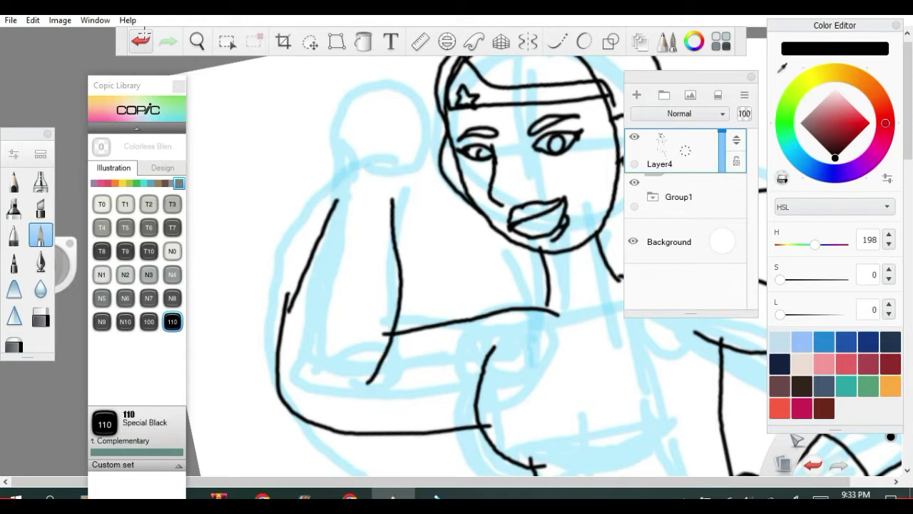
pyautogui.click(142, 41)
pyautogui.moveTo(370, 355); pyautogui.dragTo(389, 202)
# Ink the raised hand's outer edge above the wrist and draw the fist with its thumb and curled fingers.
pyautogui.scroll(3, 371, 199)
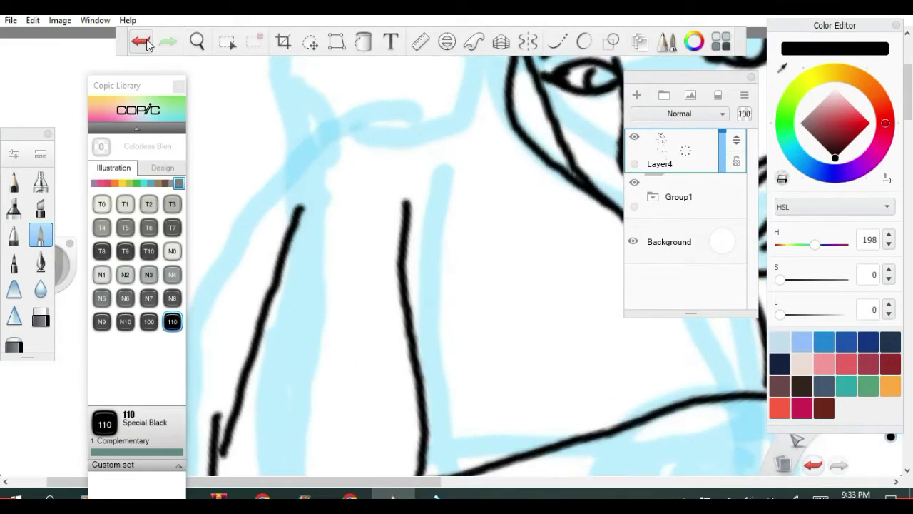
pyautogui.moveTo(305, 222)
pyautogui.mouseDown()
pyautogui.moveTo(283, 67)
pyautogui.moveTo(328, 57)
pyautogui.mouseUp()
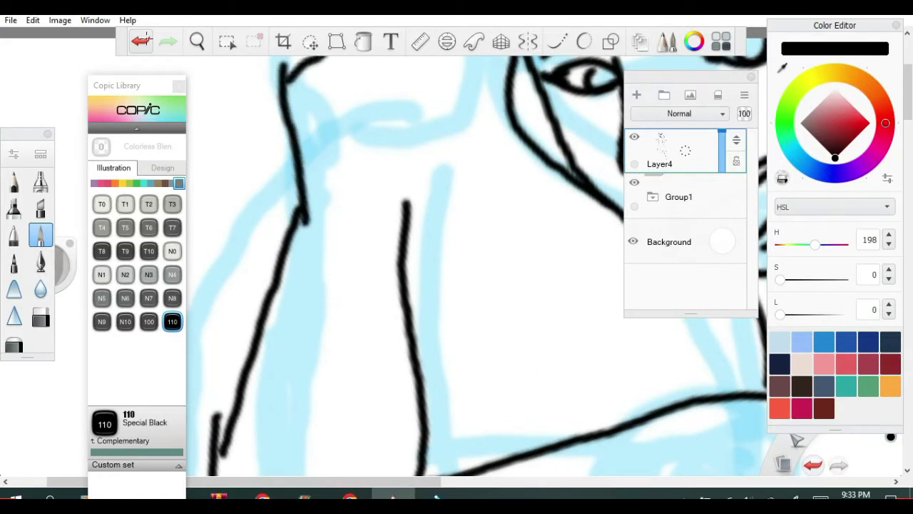
pyautogui.click(142, 42)
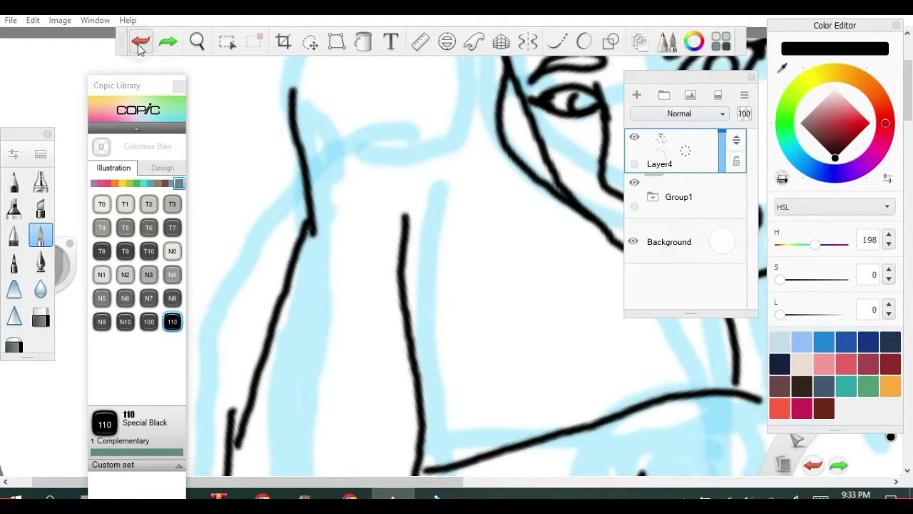
pyautogui.moveTo(298, 107)
pyautogui.mouseDown()
pyautogui.moveTo(314, 63)
pyautogui.moveTo(346, 60)
pyautogui.moveTo(361, 70)
pyautogui.moveTo(371, 111)
pyautogui.moveTo(347, 134)
pyautogui.mouseUp()
pyautogui.moveTo(342, 84)
pyautogui.mouseDown()
pyautogui.moveTo(348, 110)
pyautogui.moveTo(327, 121)
pyautogui.moveTo(357, 149)
pyautogui.mouseUp()
pyautogui.moveTo(362, 70)
pyautogui.mouseDown()
pyautogui.moveTo(391, 98)
pyautogui.moveTo(400, 140)
pyautogui.moveTo(367, 154)
pyautogui.moveTo(355, 137)
pyautogui.mouseUp()
pyautogui.moveTo(387, 80)
pyautogui.mouseDown()
pyautogui.moveTo(409, 88)
pyautogui.moveTo(428, 121)
pyautogui.moveTo(429, 147)
pyautogui.moveTo(392, 153)
pyautogui.mouseUp()
pyautogui.moveTo(412, 87)
pyautogui.mouseDown()
pyautogui.moveTo(448, 122)
pyautogui.moveTo(456, 162)
pyautogui.moveTo(417, 169)
pyautogui.mouseUp()
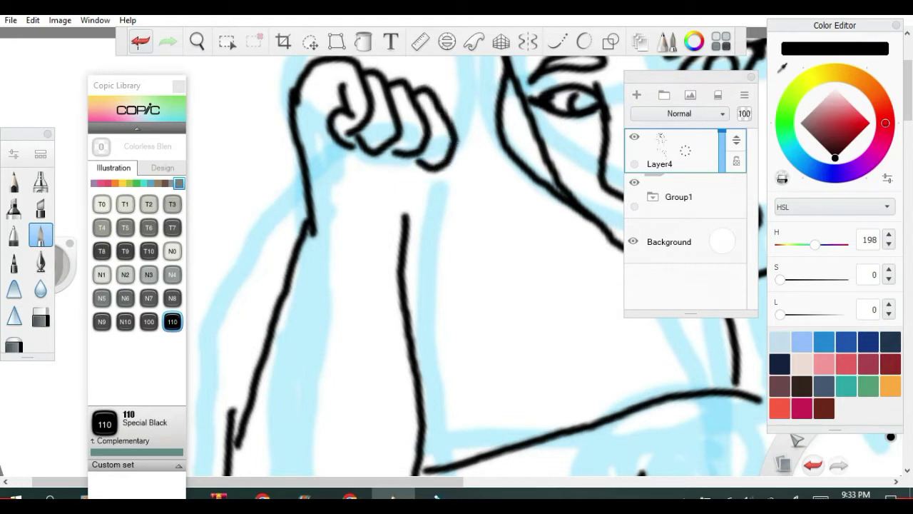
# Ink the raised fist's lowest curled finger and the heel of the hand down to the inner forearm line.
pyautogui.moveTo(407, 244)
pyautogui.mouseDown()
pyautogui.moveTo(450, 218)
pyautogui.moveTo(448, 171)
pyautogui.moveTo(377, 171)
pyautogui.moveTo(414, 192)
pyautogui.moveTo(428, 187)
pyautogui.moveTo(385, 225)
pyautogui.mouseUp()
pyautogui.scroll(-4, 405, 265)
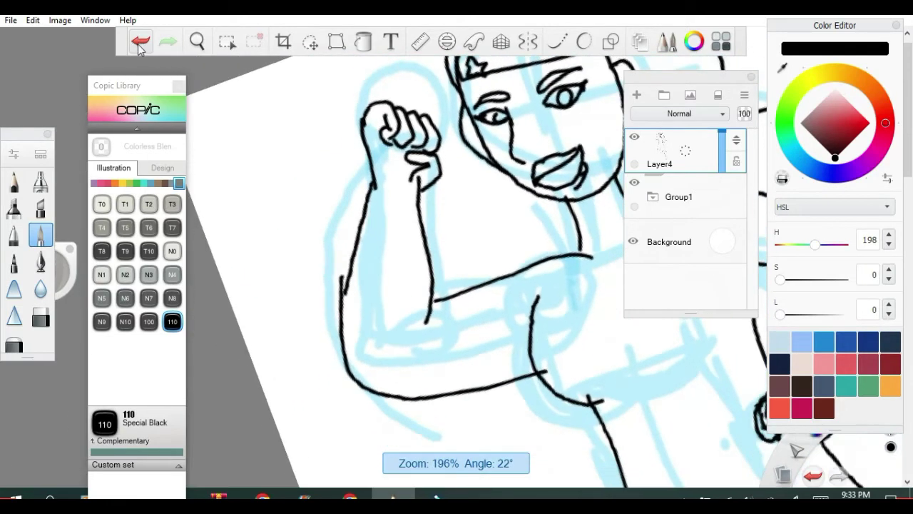
pyautogui.scroll(5, 405, 265)
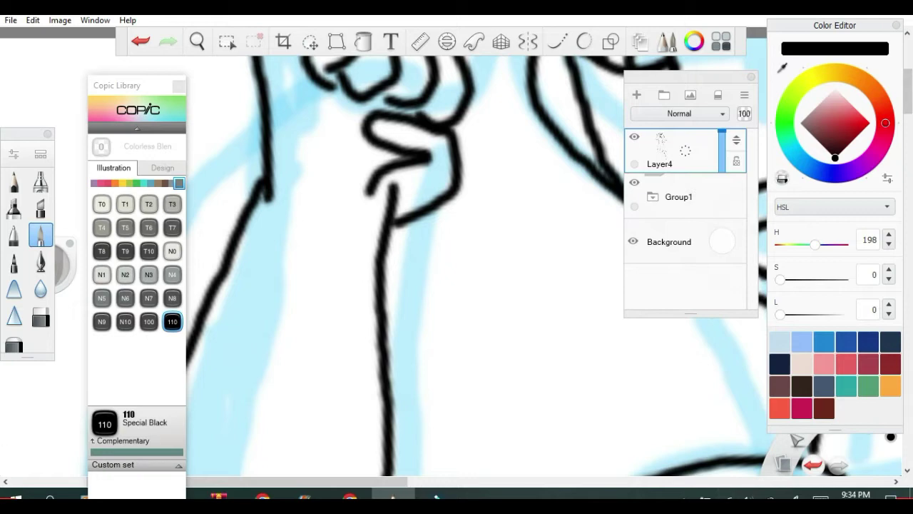
pyautogui.scroll(-5, 410, 221)
pyautogui.scroll(-4, 403, 206)
pyautogui.scroll(2, 450, 265)
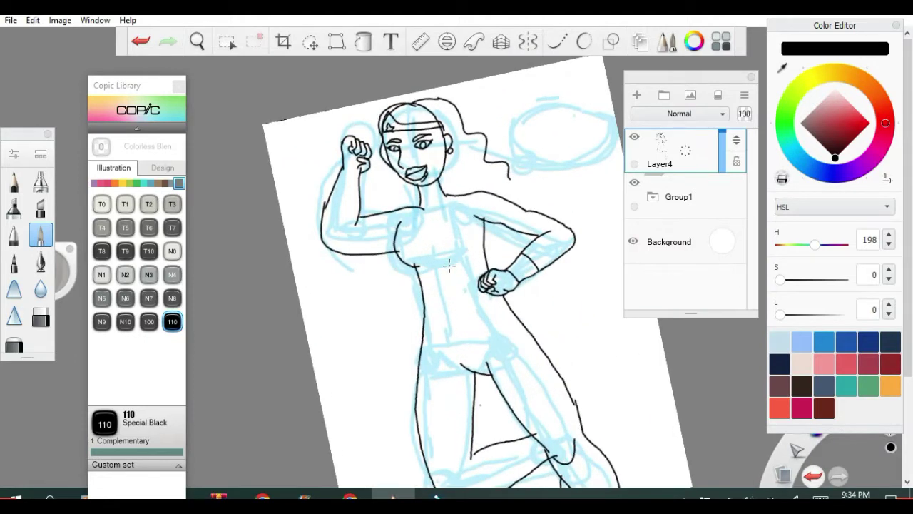
# Ink a biceps bulge on top of the raised upper arm and a wavy muscle contour along its underside.
pyautogui.scroll(5, 404, 203)
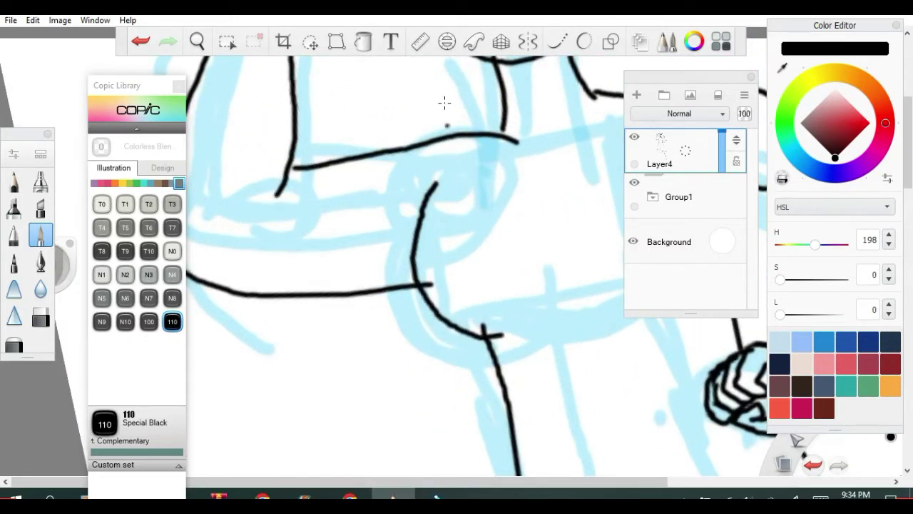
pyautogui.moveTo(398, 153)
pyautogui.mouseDown()
pyautogui.moveTo(328, 136)
pyautogui.moveTo(289, 167)
pyautogui.mouseUp()
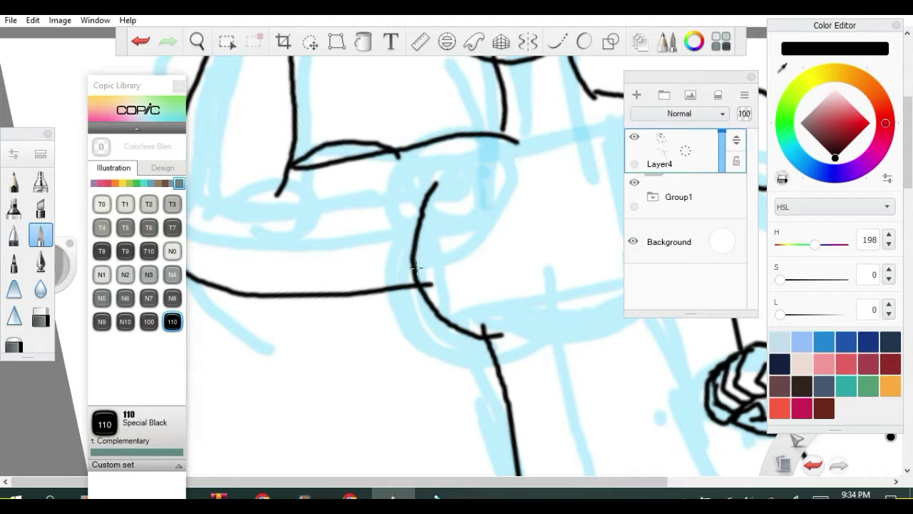
pyautogui.moveTo(415, 270)
pyautogui.mouseDown()
pyautogui.moveTo(338, 278)
pyautogui.moveTo(306, 262)
pyautogui.moveTo(249, 259)
pyautogui.moveTo(200, 270)
pyautogui.mouseUp()
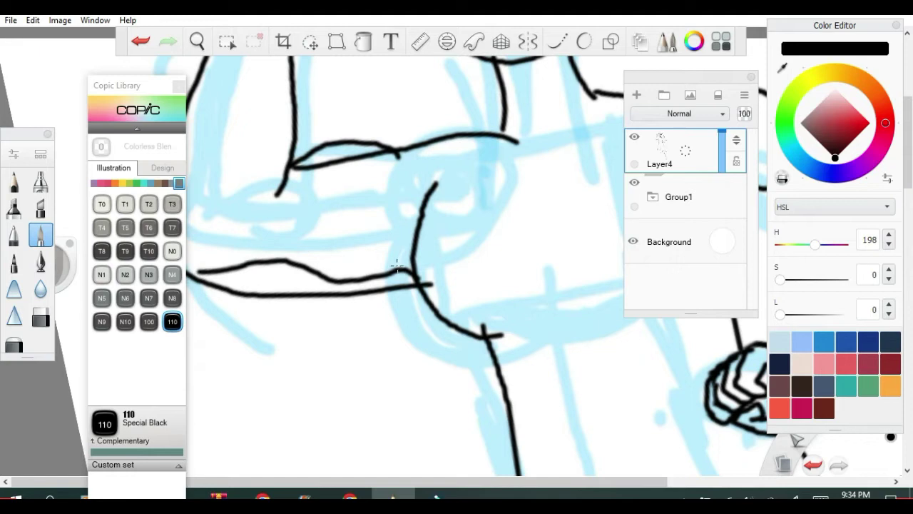
pyautogui.click(142, 41)
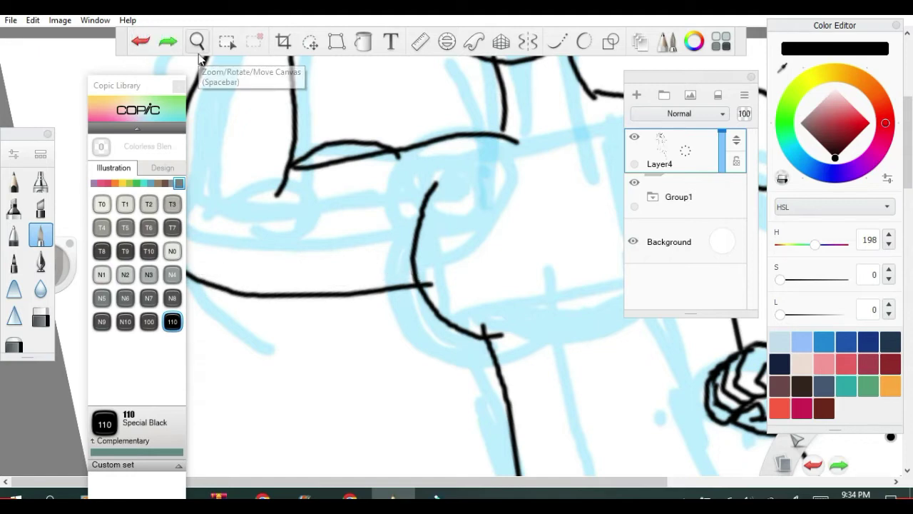
pyautogui.hscroll(-2, 198, 54)
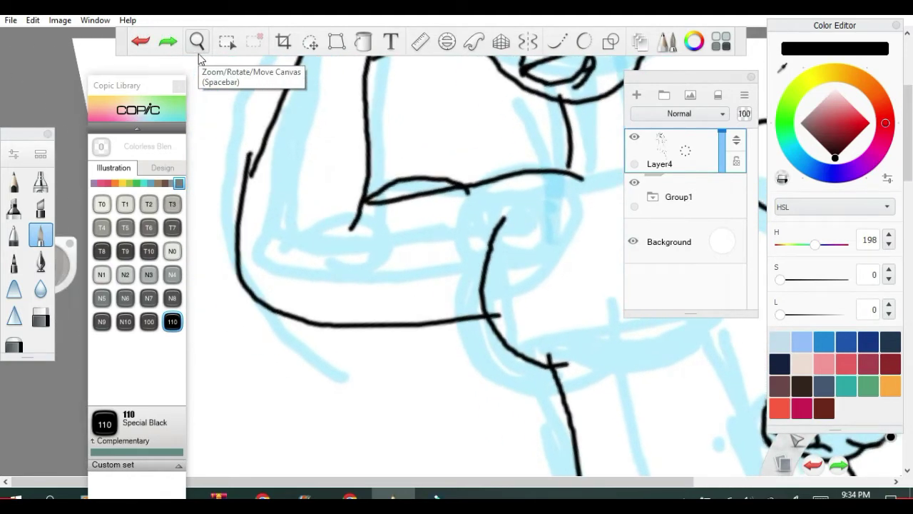
pyautogui.moveTo(478, 310)
pyautogui.mouseDown()
pyautogui.moveTo(430, 317)
pyautogui.moveTo(364, 302)
pyautogui.moveTo(289, 313)
pyautogui.mouseUp()
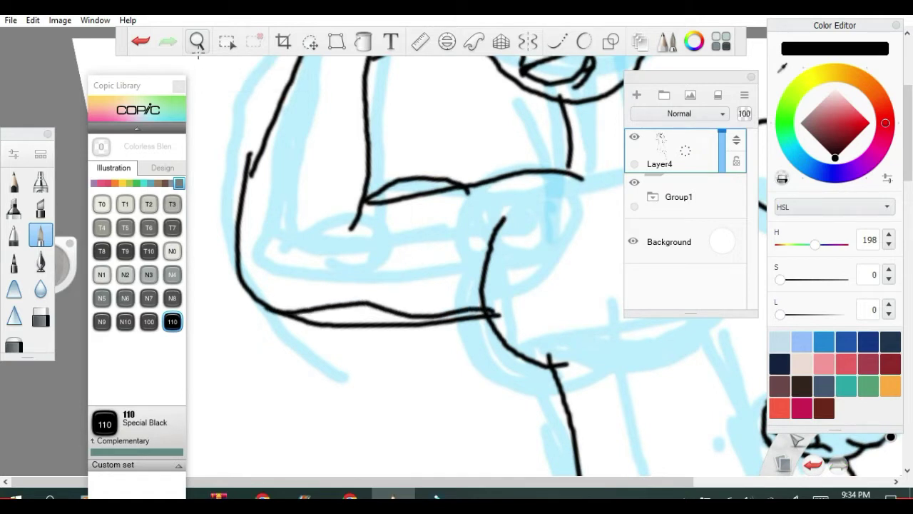
# Erase the old straight contour lines beside the raised upper arm's new biceps and underside curves.
pyautogui.click(41, 318)
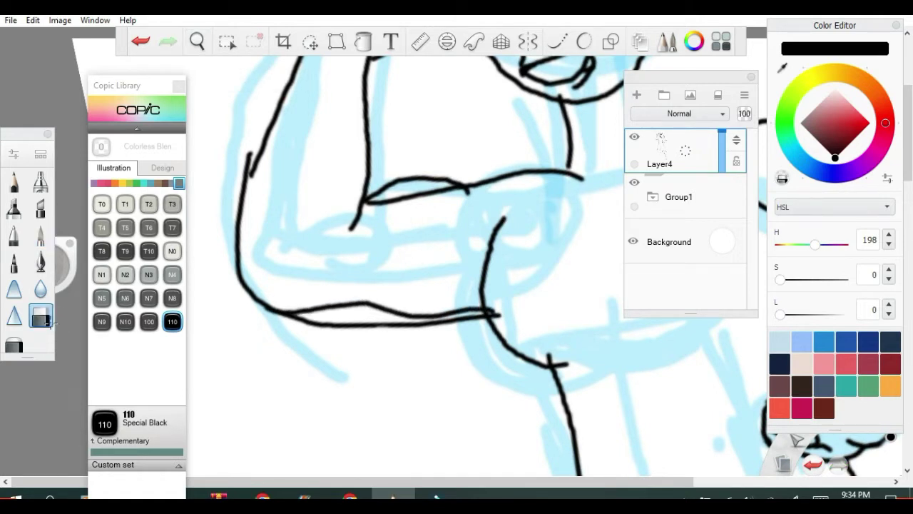
pyautogui.moveTo(368, 324); pyautogui.dragTo(399, 325)
pyautogui.moveTo(314, 320); pyautogui.dragTo(291, 319)
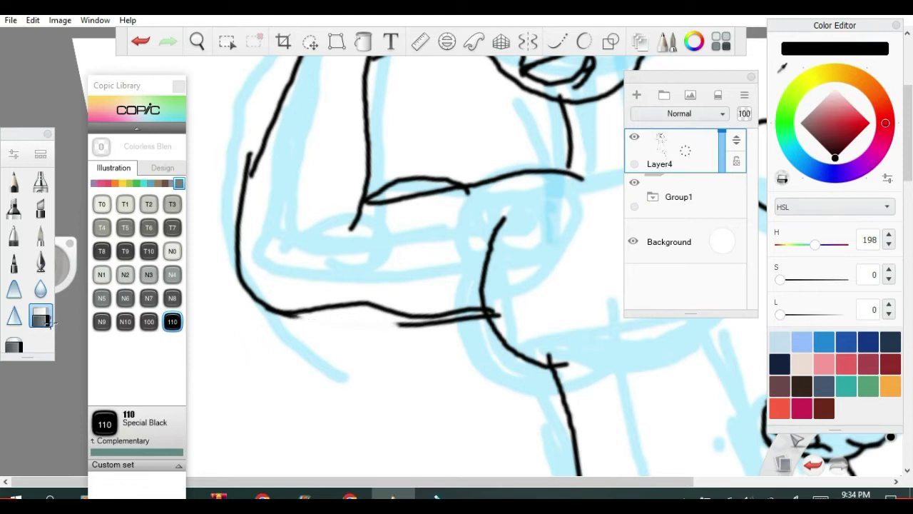
pyautogui.moveTo(394, 325)
pyautogui.mouseDown()
pyautogui.moveTo(499, 333)
pyautogui.moveTo(373, 315)
pyautogui.mouseUp()
pyautogui.moveTo(303, 318); pyautogui.dragTo(281, 317)
pyautogui.moveTo(501, 314); pyautogui.dragTo(454, 314)
pyautogui.moveTo(377, 201); pyautogui.dragTo(463, 188)
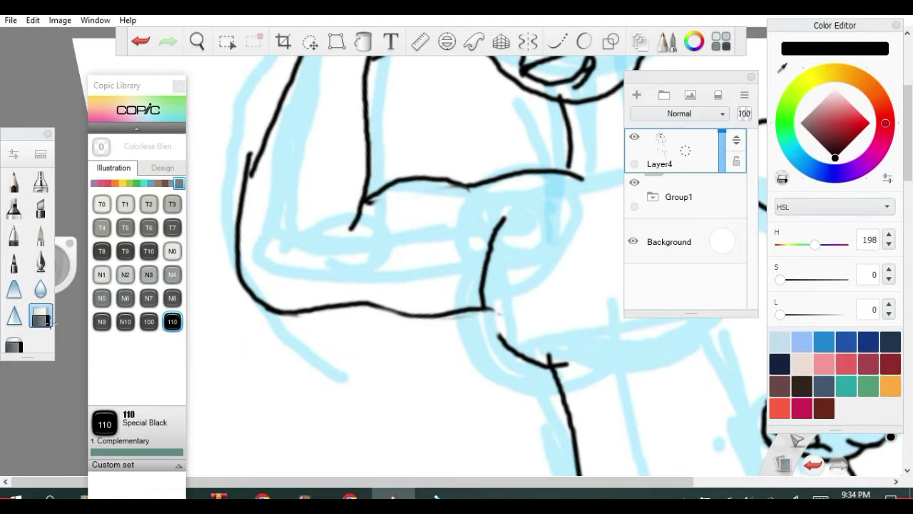
# Set the Hard Eraser's size to 19.4.
pyautogui.click(13, 152)
pyautogui.moveTo(442, 212)
pyautogui.mouseDown()
pyautogui.moveTo(467, 212)
pyautogui.moveTo(456, 219)
pyautogui.mouseUp()
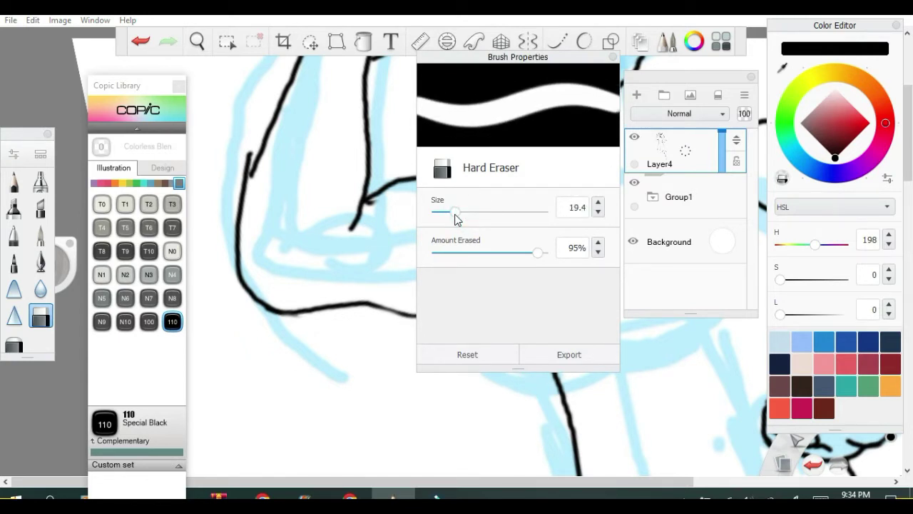
pyautogui.click(52, 322)
pyautogui.moveTo(378, 218); pyautogui.dragTo(355, 222)
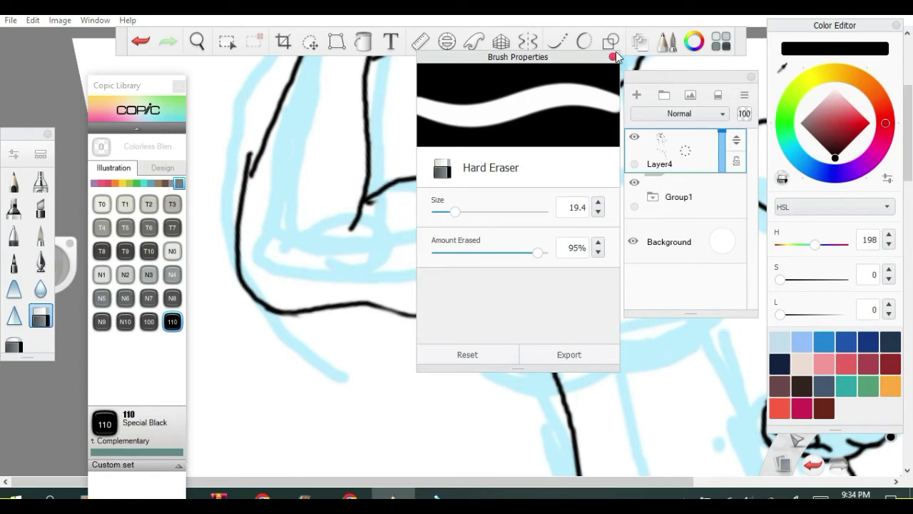
pyautogui.click(613, 56)
# Return to the inking brush, mend the gap in the chest outline, and ink the other breast's lower curve.
pyautogui.scroll(-5, 491, 275)
pyautogui.scroll(2, 560, 248)
pyautogui.scroll(3, 559, 248)
pyautogui.click(40, 233)
pyautogui.moveTo(426, 362); pyautogui.dragTo(444, 380)
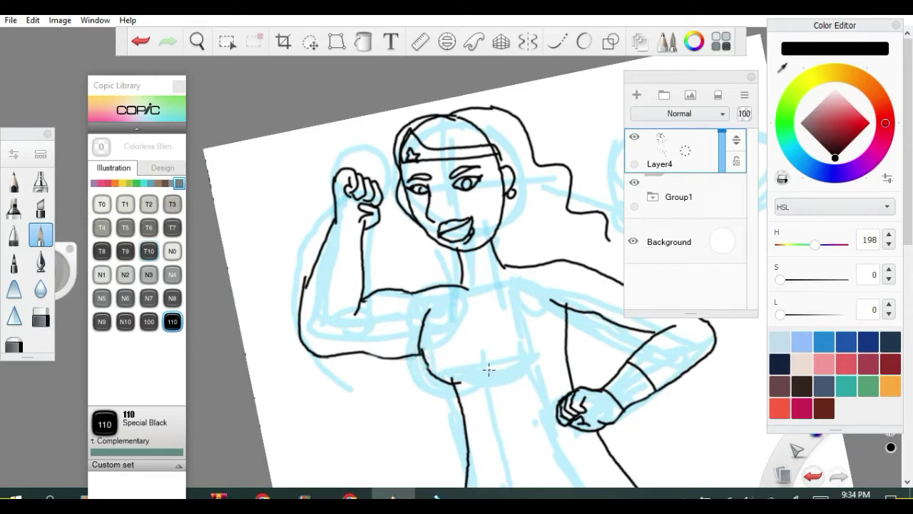
pyautogui.moveTo(492, 370)
pyautogui.mouseDown()
pyautogui.moveTo(520, 376)
pyautogui.moveTo(544, 361)
pyautogui.mouseUp()
pyautogui.scroll(-6, 528, 339)
pyautogui.scroll(2, 539, 328)
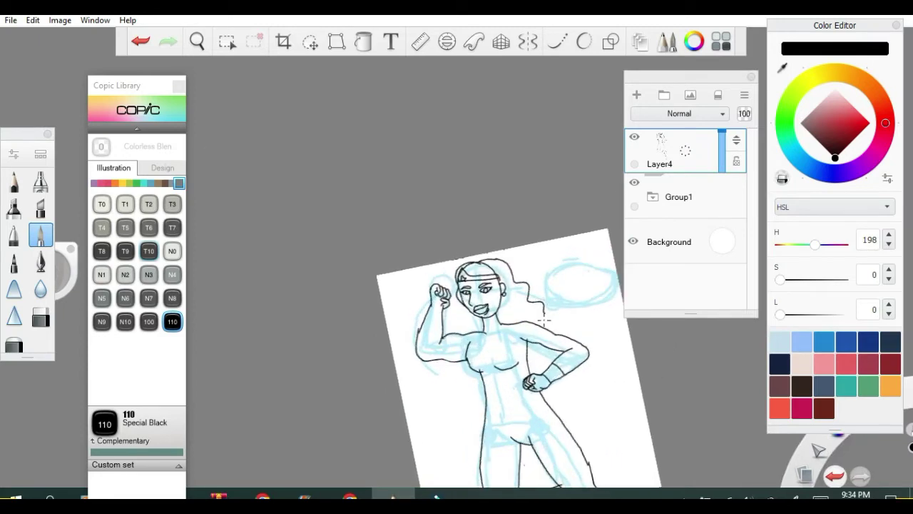
# Extend the hair's wavy outer edge down to a pointed tip that meets the bent arm.
pyautogui.scroll(5, 544, 321)
pyautogui.moveTo(521, 302)
pyautogui.mouseDown()
pyautogui.moveTo(593, 362)
pyautogui.moveTo(583, 330)
pyautogui.mouseUp()
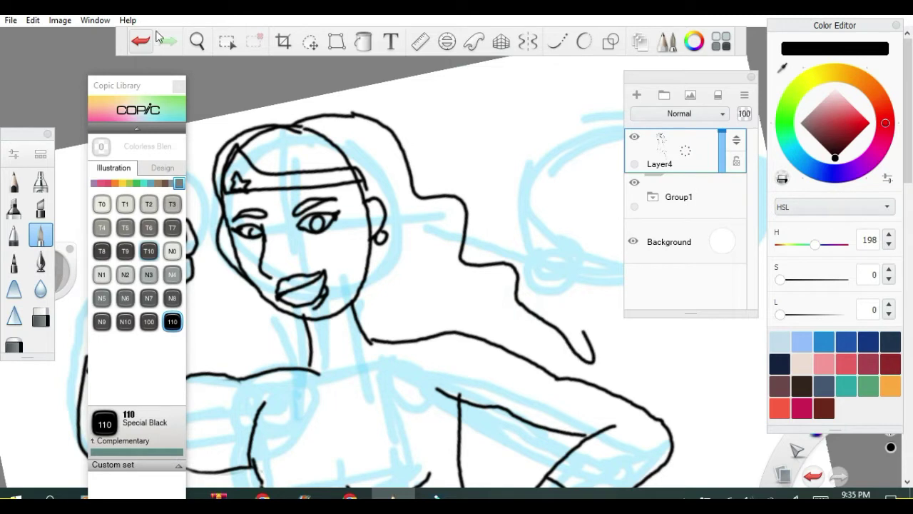
pyautogui.hotkey('ctrl', 'z')
pyautogui.moveTo(520, 302)
pyautogui.mouseDown()
pyautogui.moveTo(563, 309)
pyautogui.moveTo(601, 359)
pyautogui.moveTo(640, 362)
pyautogui.moveTo(620, 394)
pyautogui.mouseUp()
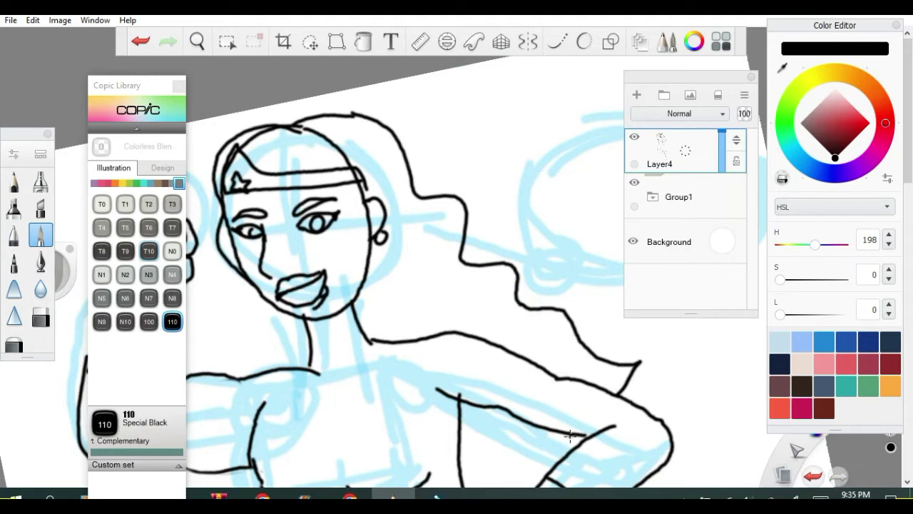
# Ink the hair visible beneath the bent arm and the hair falling beside the neck onto the shoulder.
pyautogui.moveTo(564, 441)
pyautogui.mouseDown()
pyautogui.moveTo(515, 454)
pyautogui.moveTo(468, 443)
pyautogui.mouseUp()
pyautogui.moveTo(261, 290); pyautogui.dragTo(279, 368)
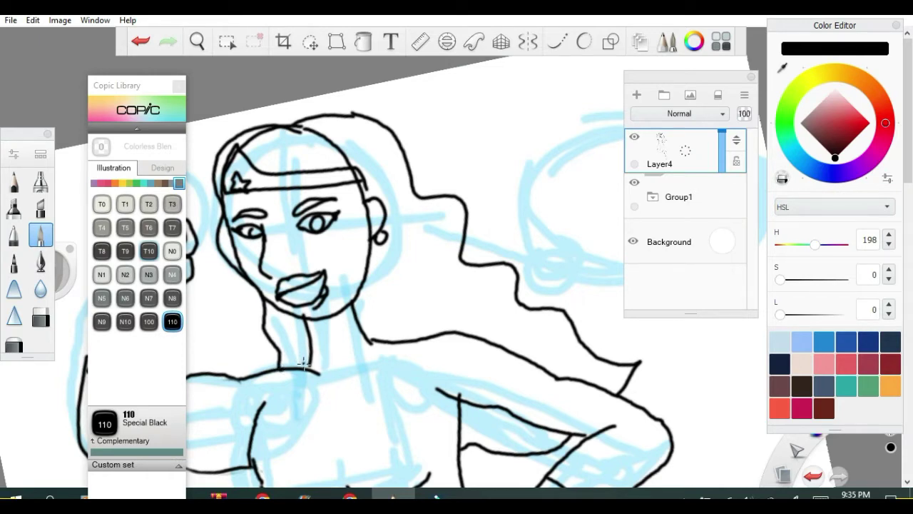
pyautogui.moveTo(309, 344)
pyautogui.mouseDown()
pyautogui.moveTo(310, 362)
pyautogui.moveTo(271, 372)
pyautogui.mouseUp()
# Examine the inked figure as a whole and its upper body up close.
pyautogui.scroll(-10, 326, 367)
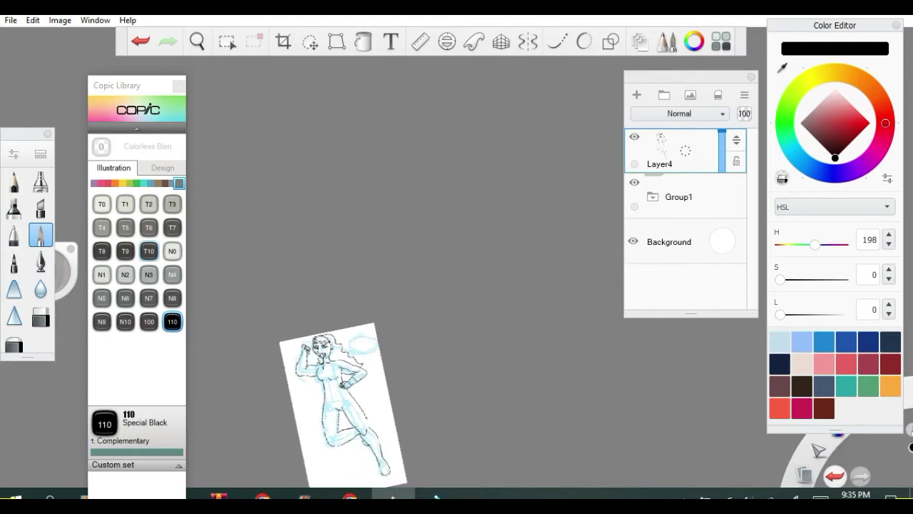
pyautogui.scroll(10, 332, 348)
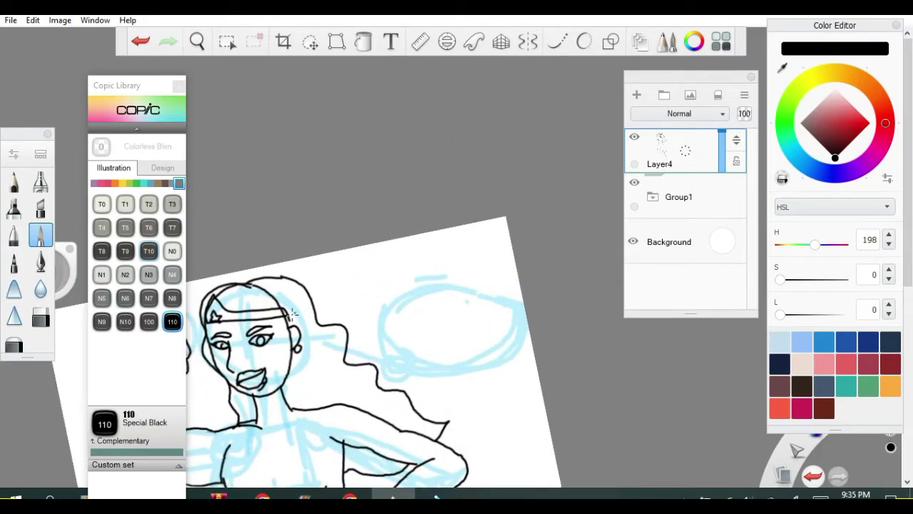
pyautogui.scroll(-2, 289, 313)
pyautogui.press('space')
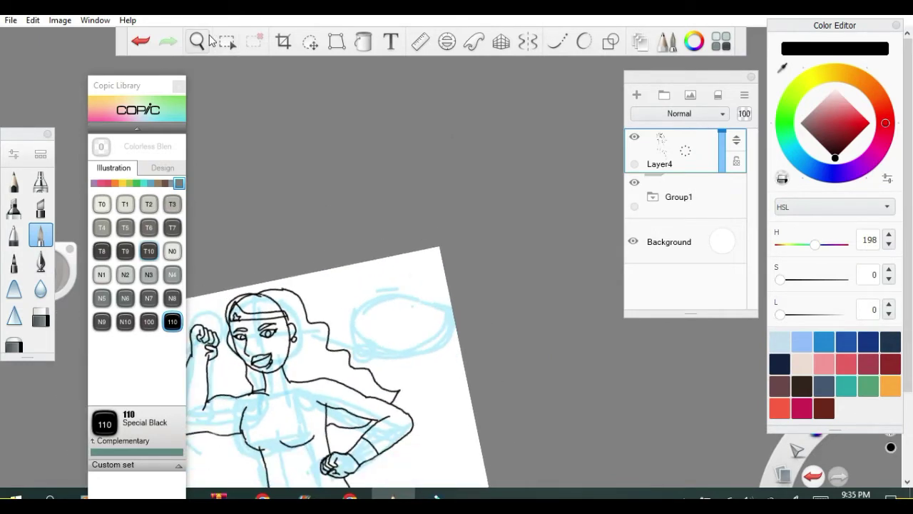
pyautogui.moveTo(326, 226); pyautogui.dragTo(421, 63)
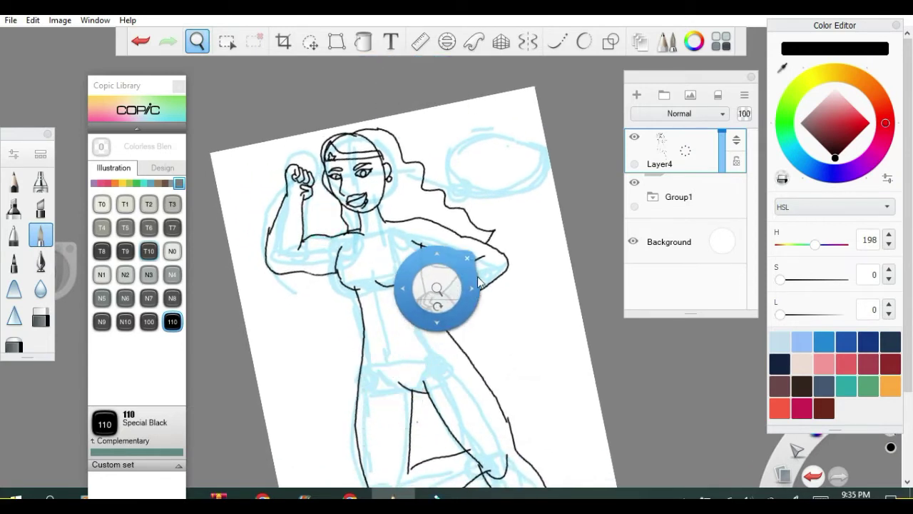
pyautogui.click(469, 259)
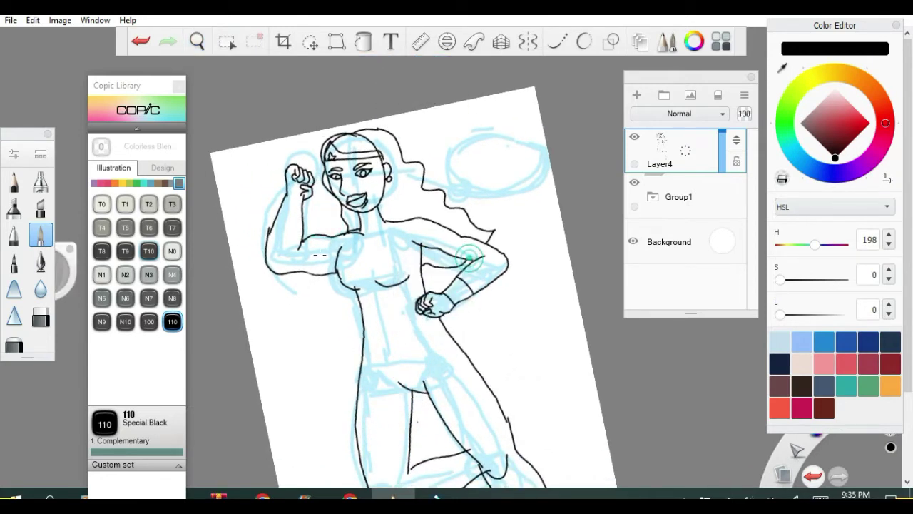
pyautogui.scroll(5, 319, 225)
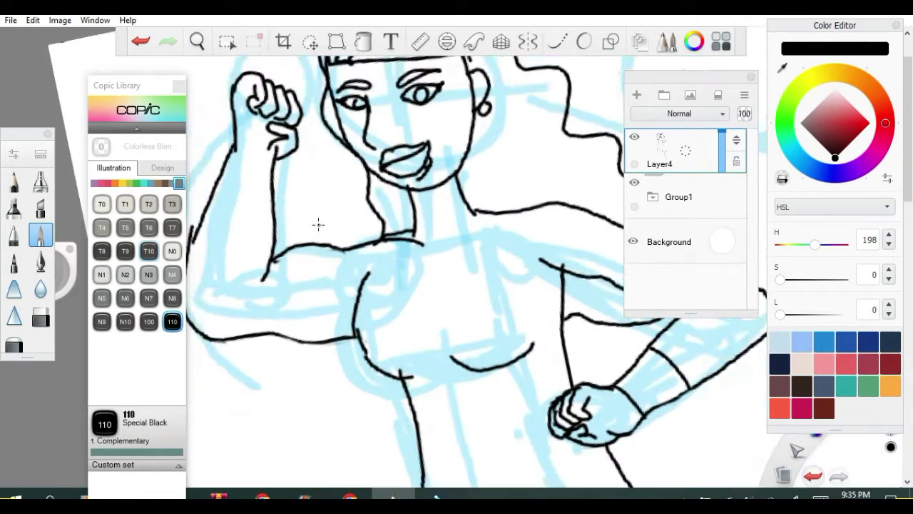
pyautogui.scroll(-5, 319, 225)
pyautogui.scroll(6, 302, 194)
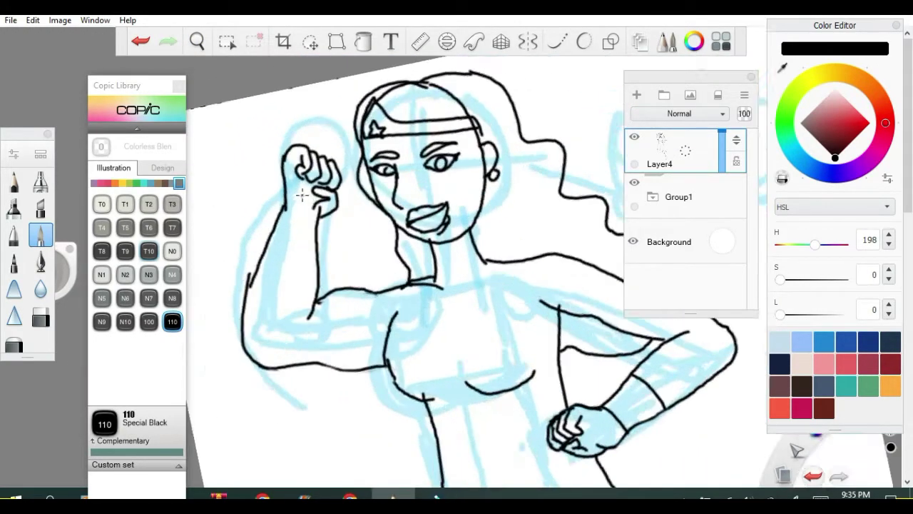
# Add a new layer and ink the raised forearm's bracelet with curved lines at the wrist and near the elbow.
pyautogui.scroll(3, 302, 194)
pyautogui.moveTo(269, 213); pyautogui.dragTo(328, 248)
pyautogui.click(143, 43)
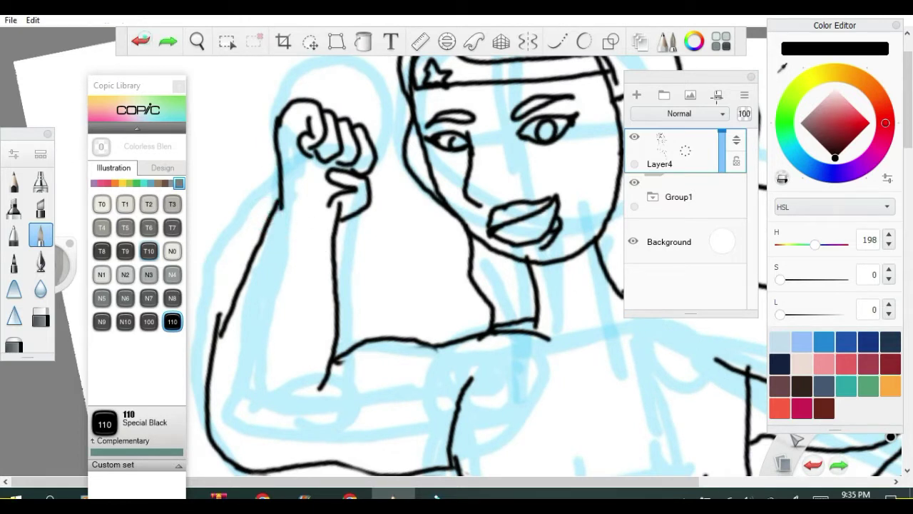
pyautogui.click(639, 92)
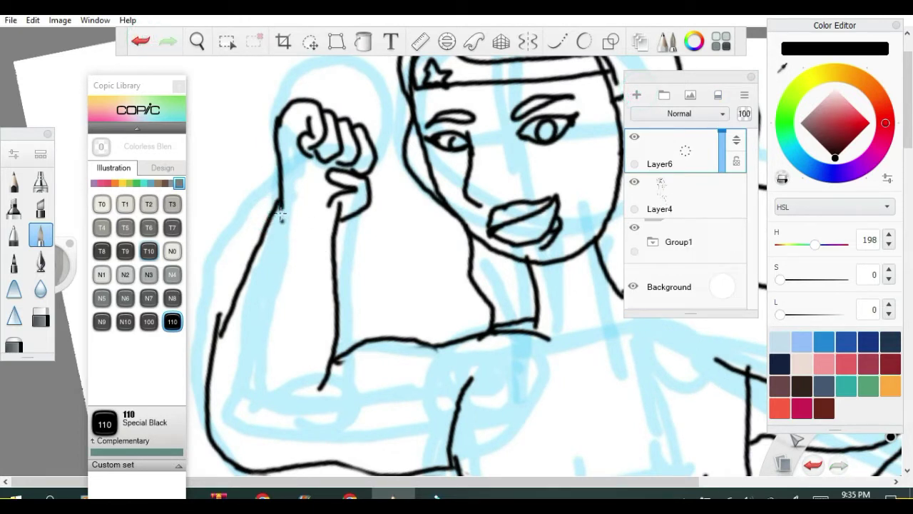
pyautogui.moveTo(274, 205); pyautogui.dragTo(340, 244)
pyautogui.moveTo(270, 207)
pyautogui.mouseDown()
pyautogui.moveTo(231, 279)
pyautogui.moveTo(224, 321)
pyautogui.moveTo(255, 347)
pyautogui.moveTo(302, 358)
pyautogui.moveTo(333, 343)
pyautogui.mouseUp()
pyautogui.scroll(-5, 343, 322)
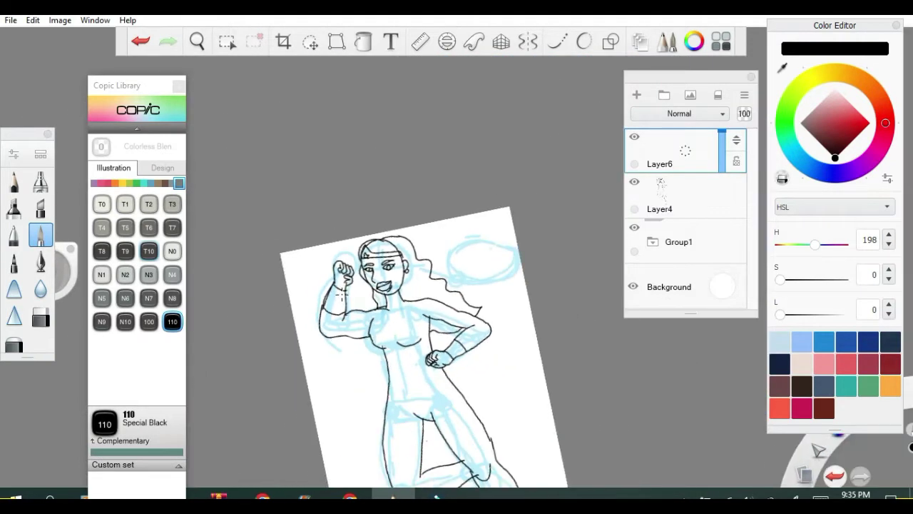
pyautogui.scroll(2, 387, 320)
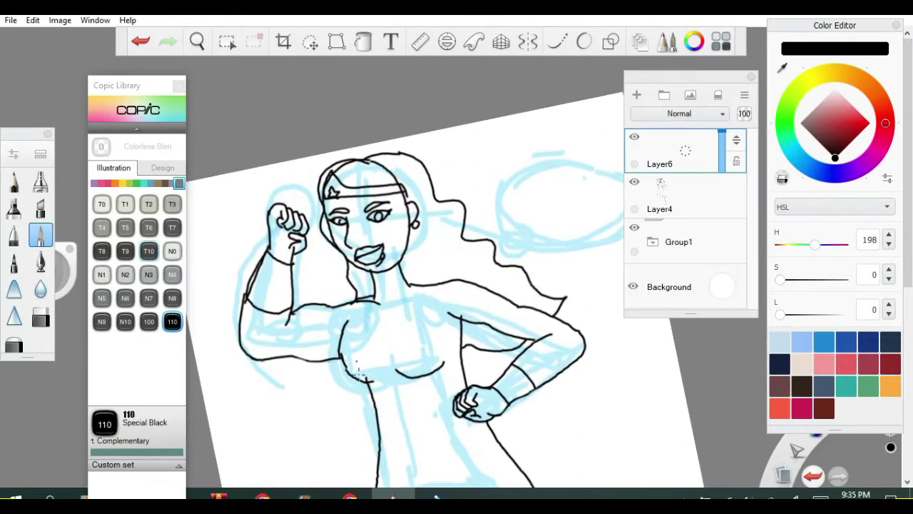
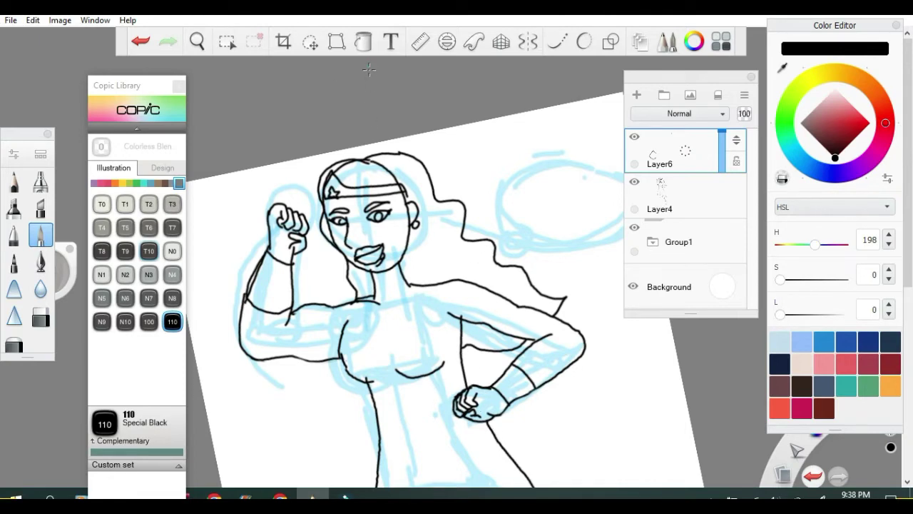
# Review the inked line art from the upper body down to the legs.
pyautogui.scroll(-6, 415, 236)
pyautogui.scroll(5, 415, 235)
pyautogui.scroll(4, 389, 289)
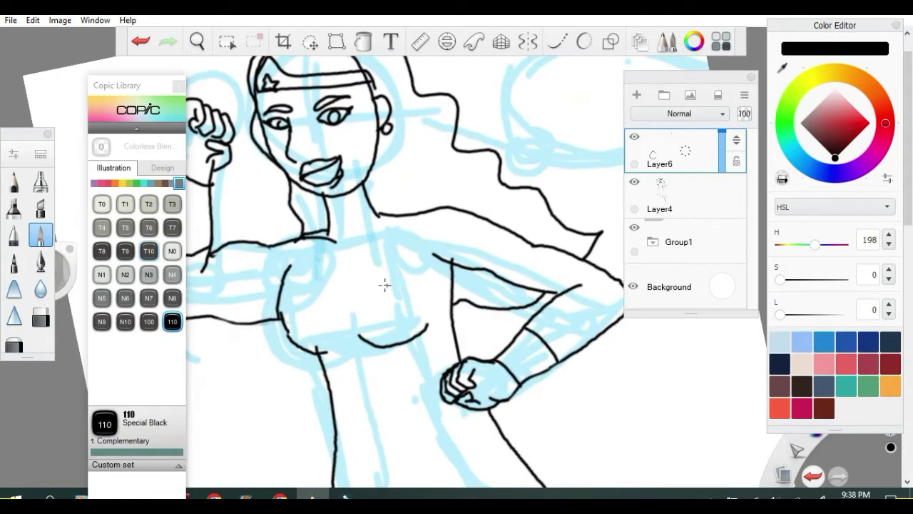
pyautogui.scroll(-3, 451, 131)
pyautogui.scroll(-2, 460, 136)
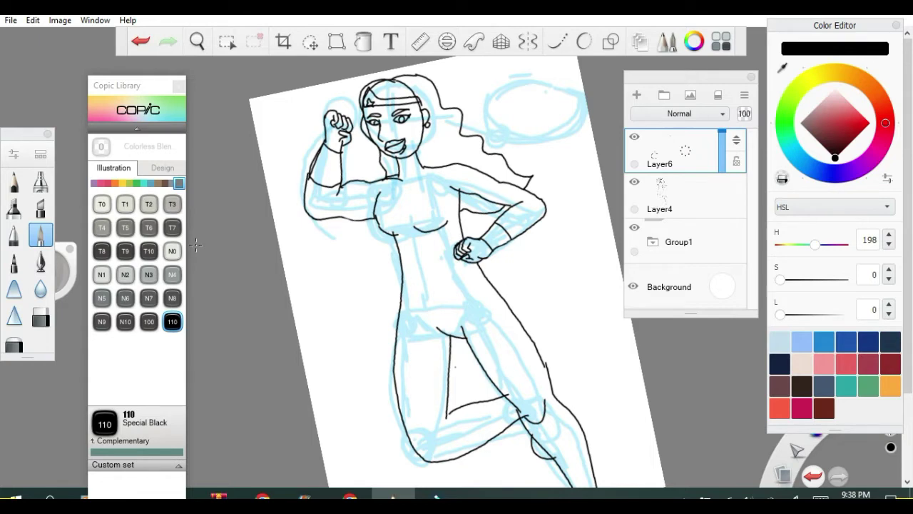
pyautogui.scroll(-2, 196, 245)
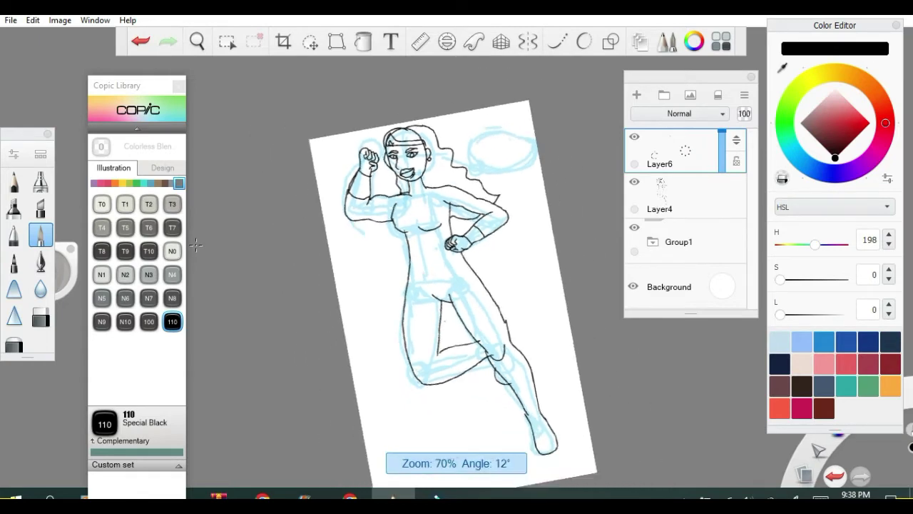
pyautogui.scroll(5, 196, 244)
pyautogui.scroll(-2, 195, 245)
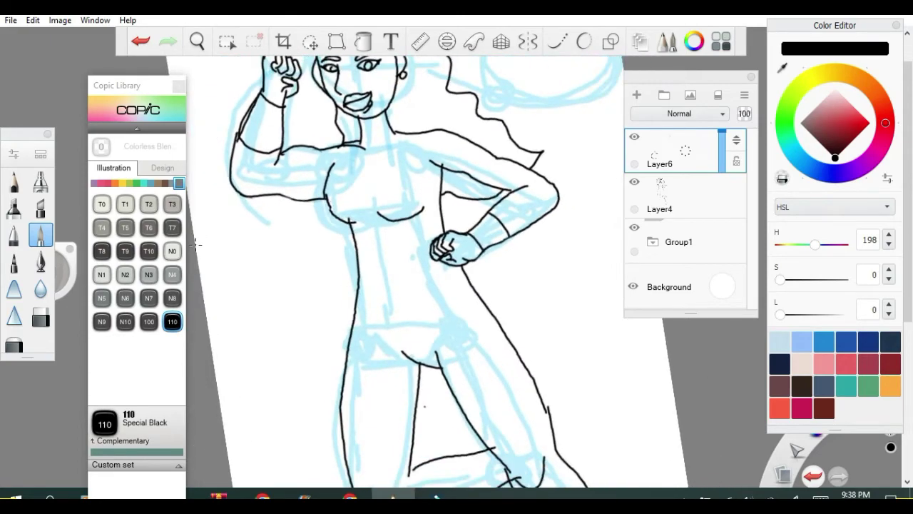
# Ink the costume's sweetheart neckline across the chest, from beneath the raised arm to the opposite side.
pyautogui.scroll(-3, 196, 245)
pyautogui.scroll(4, 195, 245)
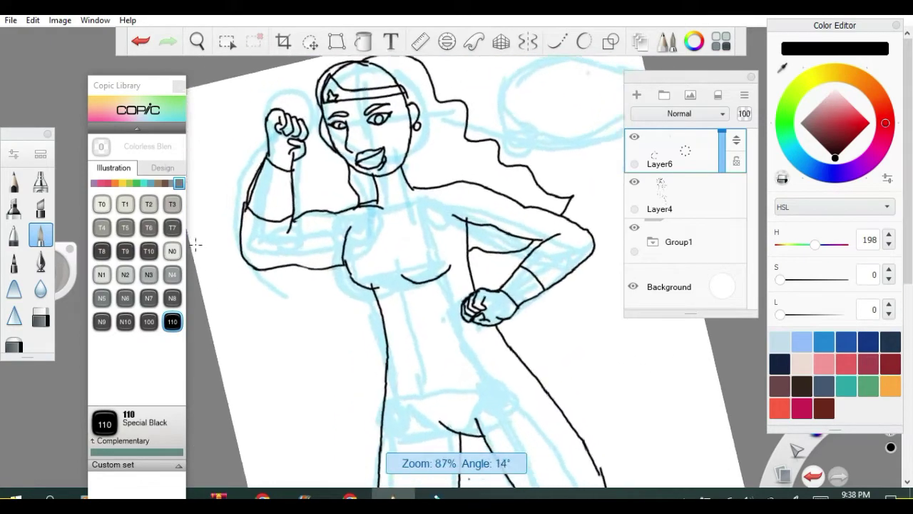
pyautogui.scroll(-2, 196, 245)
pyautogui.click(349, 496)
pyautogui.hotkey('alt', 'Tab')
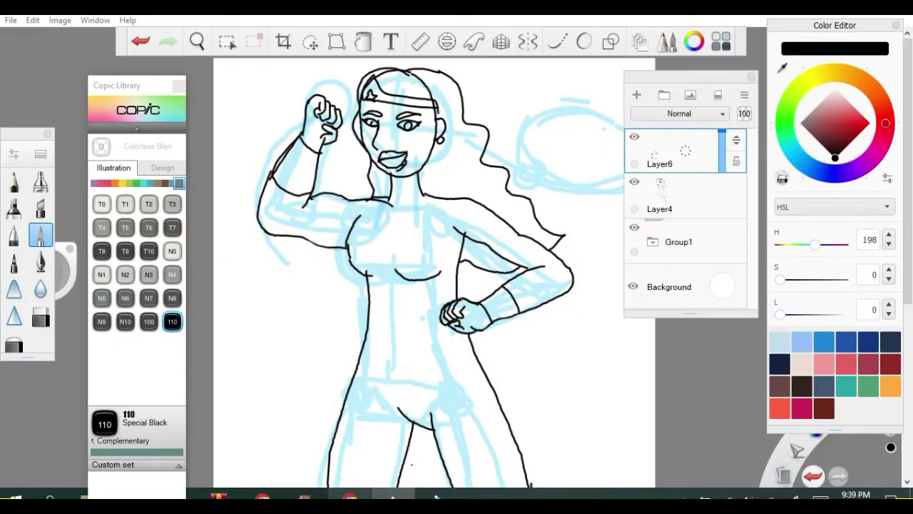
pyautogui.scroll(3, 195, 245)
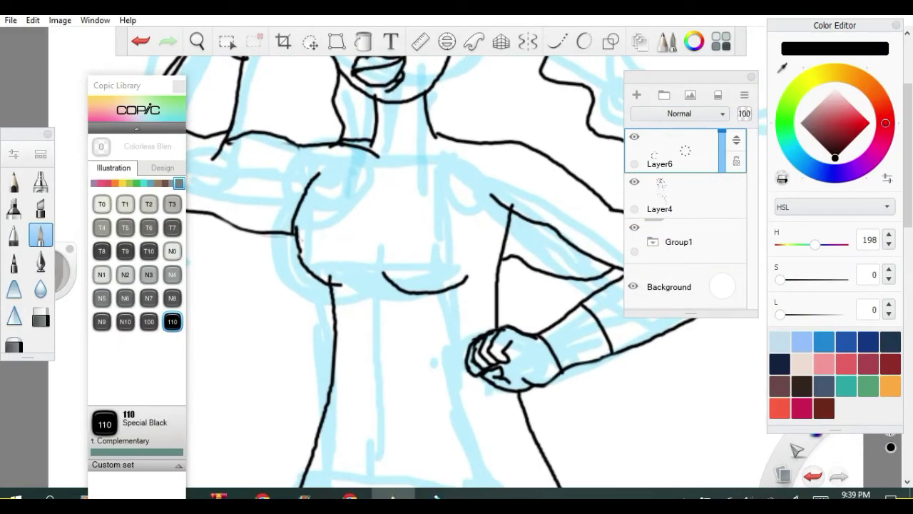
pyautogui.moveTo(298, 213)
pyautogui.mouseDown()
pyautogui.moveTo(347, 200)
pyautogui.moveTo(369, 207)
pyautogui.moveTo(426, 199)
pyautogui.moveTo(492, 256)
pyautogui.mouseUp()
pyautogui.scroll(-3, 400, 271)
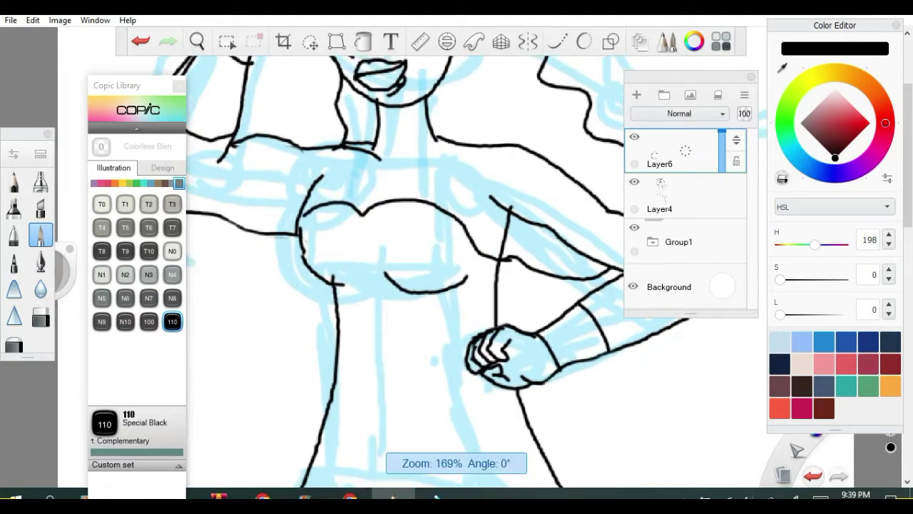
# Consult the Wonder Woman reference image and ink the briefs' curved leg opening over the straight leg's hip.
pyautogui.scroll(2, 400, 272)
pyautogui.hotkey('alt', 'Tab')
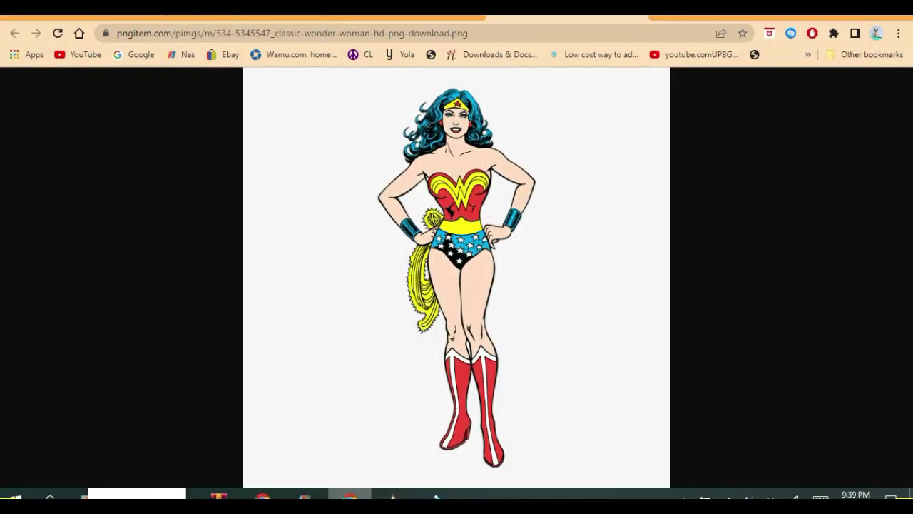
pyautogui.hotkey('alt', 'Tab')
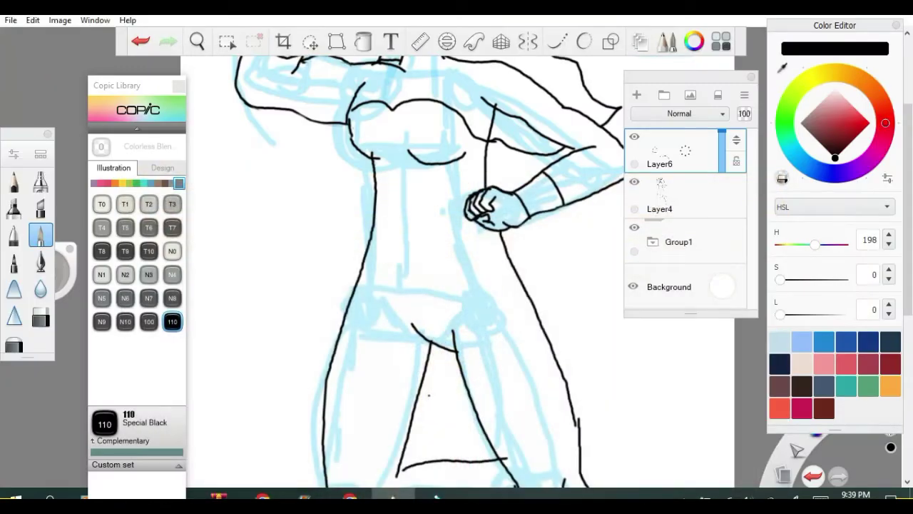
pyautogui.scroll(2, 401, 433)
pyautogui.moveTo(548, 259)
pyautogui.mouseDown()
pyautogui.moveTo(461, 288)
pyautogui.moveTo(443, 308)
pyautogui.moveTo(438, 347)
pyautogui.mouseUp()
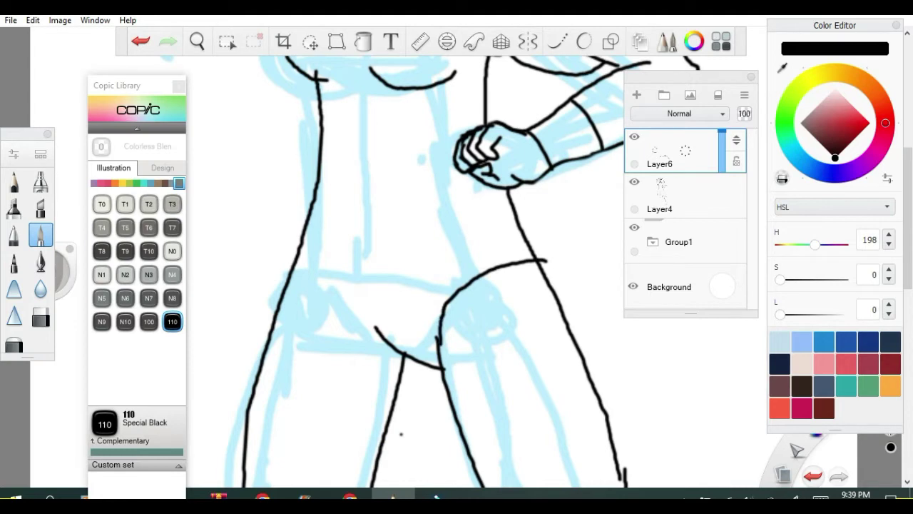
# Ink the briefs' other leg opening from the bent leg's hip to the crotch, filling the gaps in the line.
pyautogui.moveTo(302, 246); pyautogui.dragTo(382, 329)
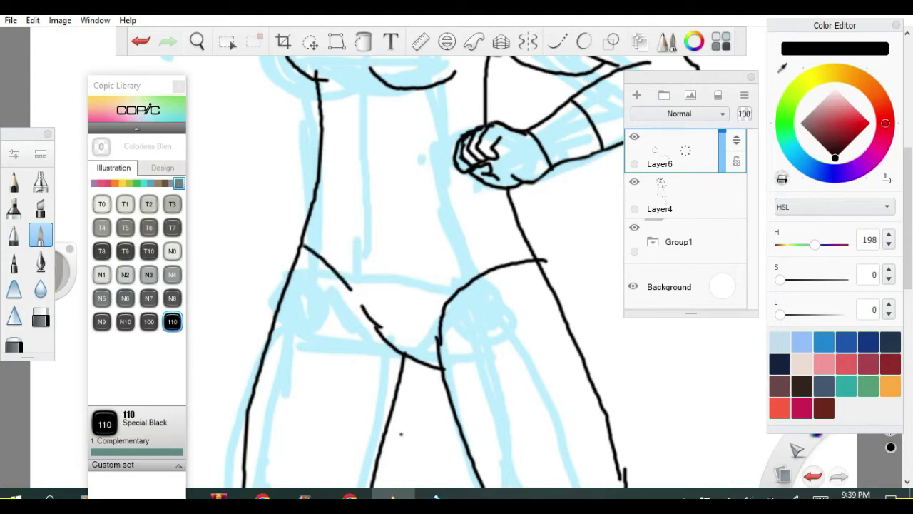
pyautogui.click(141, 40)
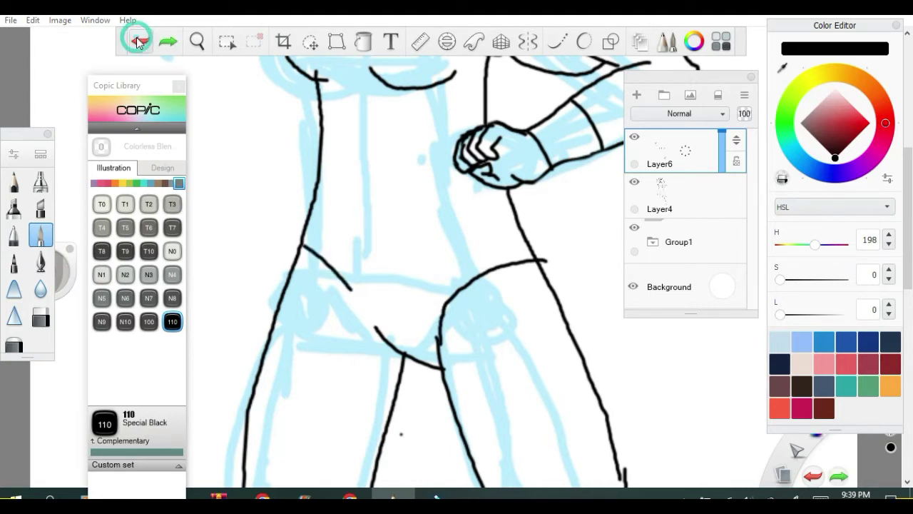
pyautogui.scroll(4, 384, 315)
pyautogui.hotkey('ctrl', 'y')
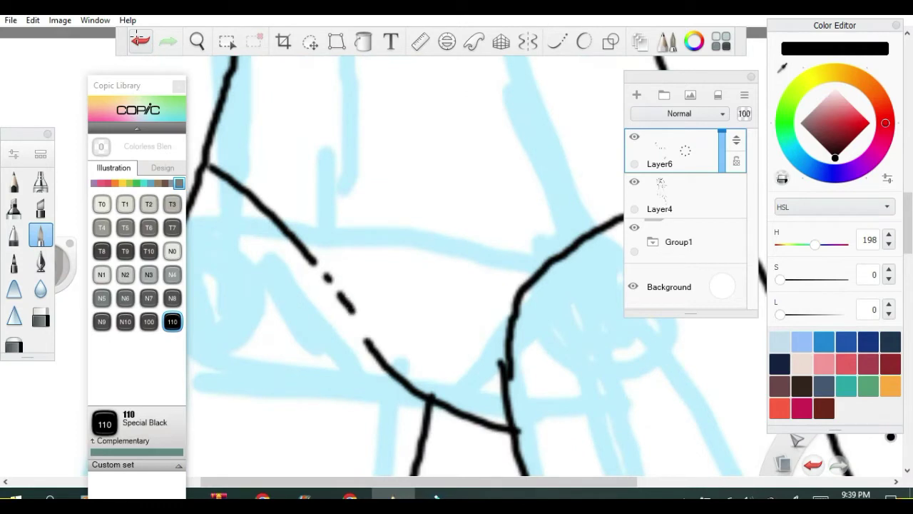
pyautogui.moveTo(347, 294)
pyautogui.mouseDown()
pyautogui.moveTo(314, 255)
pyautogui.moveTo(387, 349)
pyautogui.moveTo(332, 269)
pyautogui.mouseUp()
pyautogui.scroll(-1, 384, 300)
pyautogui.scroll(-5, 140, 41)
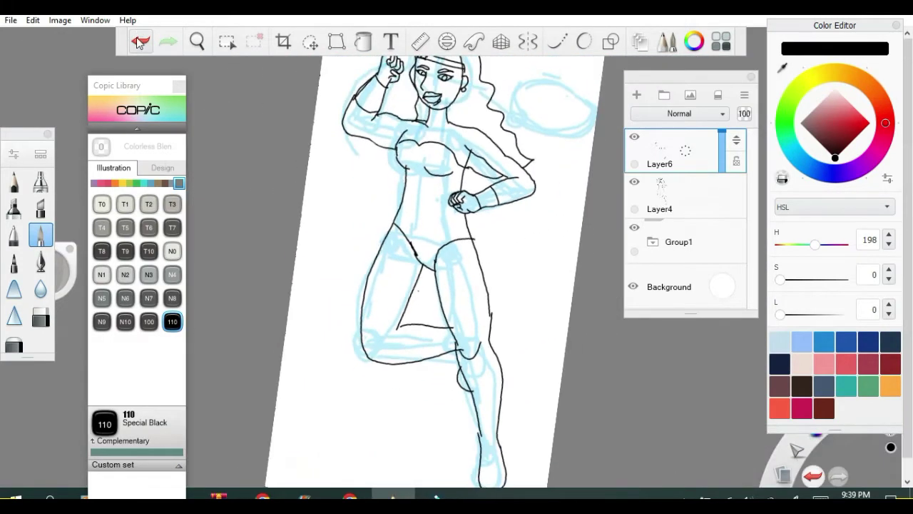
pyautogui.click(350, 497)
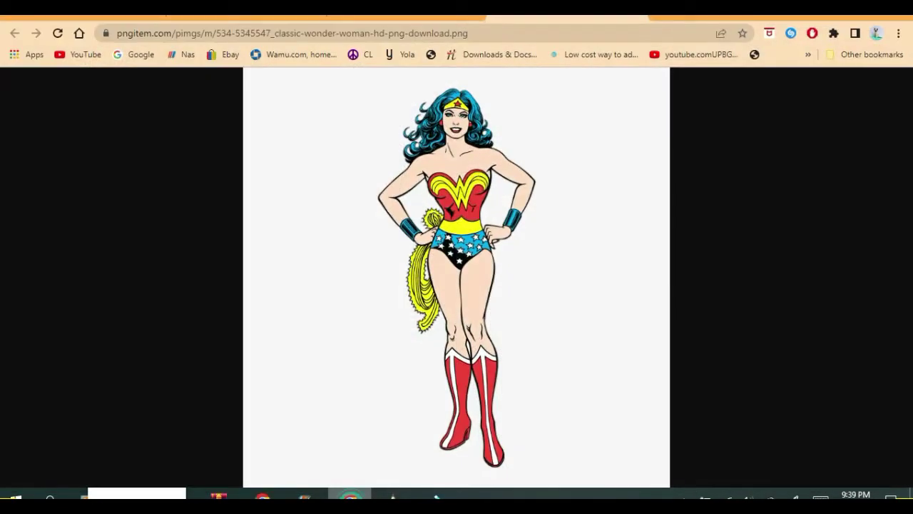
pyautogui.hotkey('alt', 'Tab')
pyautogui.scroll(5, 457, 300)
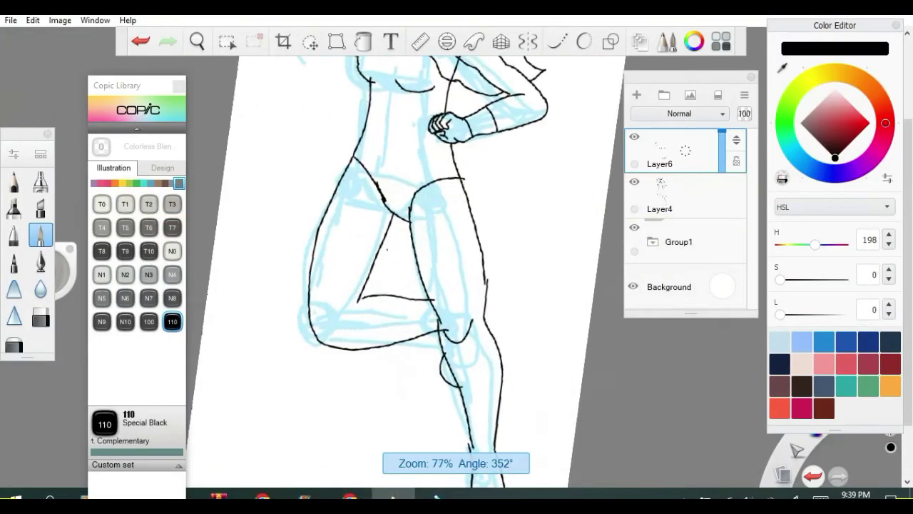
pyautogui.scroll(-2, 456, 299)
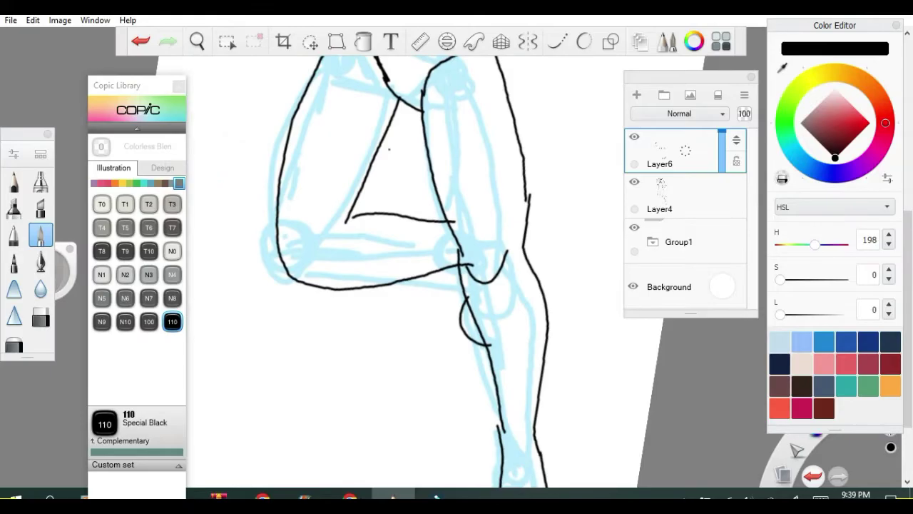
pyautogui.hotkey('alt', 'Tab')
pyautogui.hotkey('alt', 'Tab')
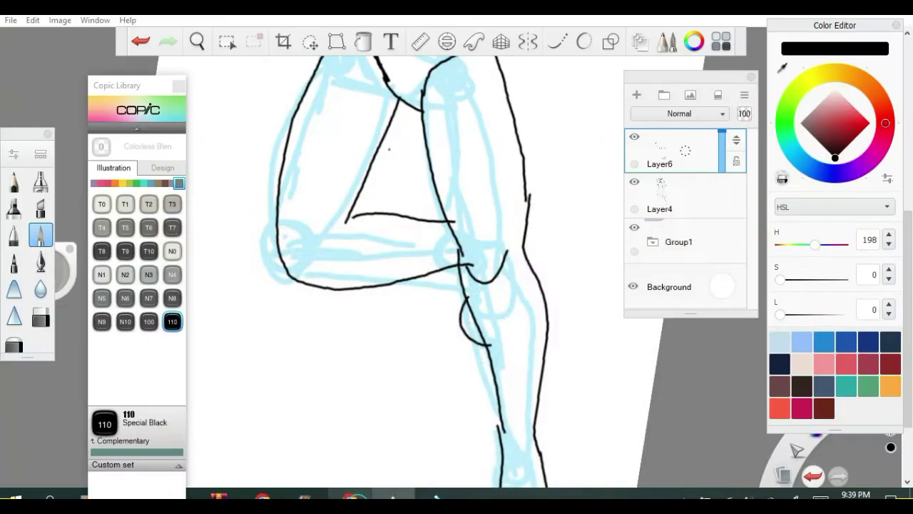
pyautogui.scroll(3, 401, 227)
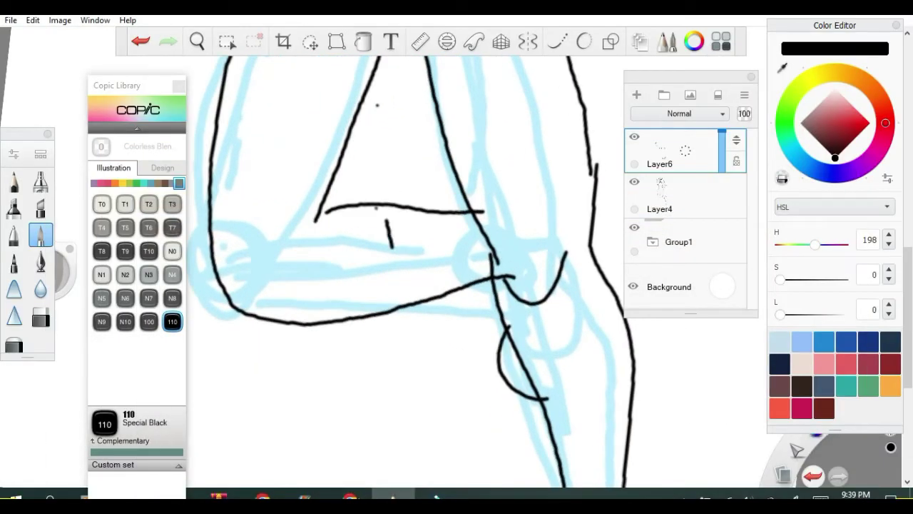
pyautogui.click(141, 43)
pyautogui.click(141, 43)
pyautogui.click(141, 43)
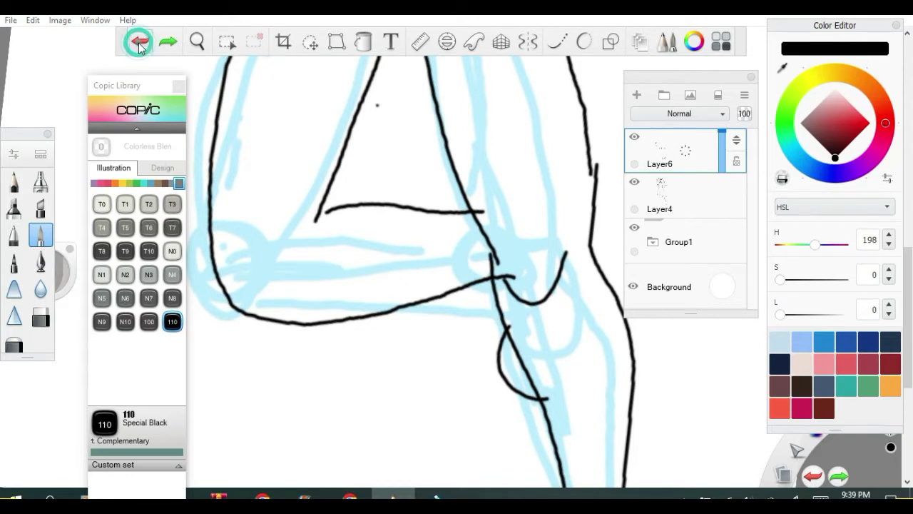
pyautogui.scroll(2, 339, 219)
pyautogui.click(342, 212)
pyautogui.click(358, 224)
pyautogui.moveTo(363, 231)
pyautogui.mouseDown()
pyautogui.moveTo(377, 285)
pyautogui.moveTo(358, 348)
pyautogui.moveTo(388, 296)
pyautogui.moveTo(377, 250)
pyautogui.mouseUp()
pyautogui.click(140, 42)
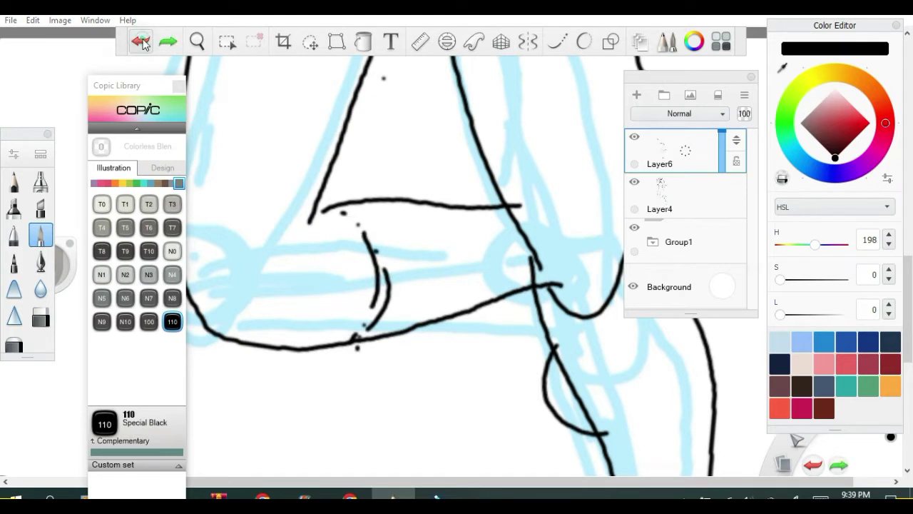
pyautogui.click(141, 42)
pyautogui.click(141, 42)
pyautogui.click(140, 43)
pyautogui.click(140, 43)
pyautogui.click(141, 42)
pyautogui.click(141, 43)
pyautogui.click(141, 44)
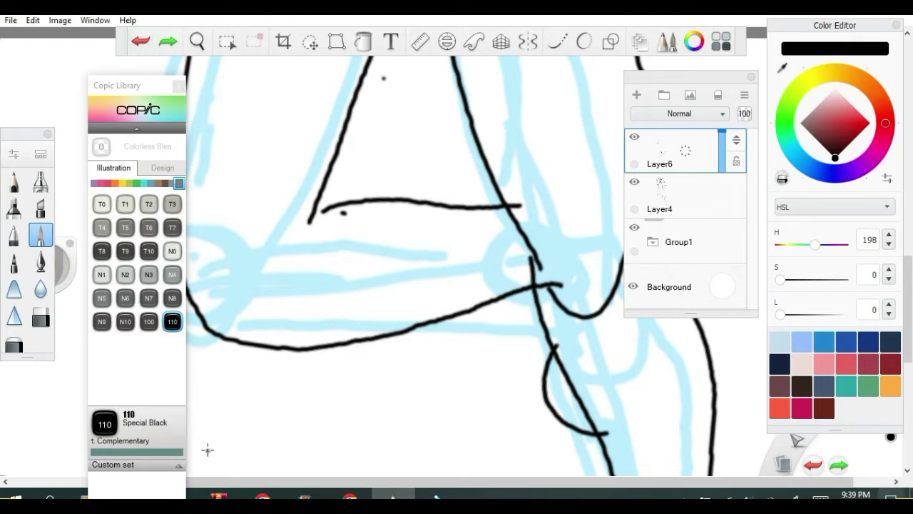
# Ink a curved boot-top line across the bent leg's calf, between its upper and lower outlines near the knee.
pyautogui.click(303, 344)
pyautogui.moveTo(338, 199)
pyautogui.mouseDown()
pyautogui.moveTo(347, 262)
pyautogui.moveTo(335, 312)
pyautogui.moveTo(314, 346)
pyautogui.mouseUp()
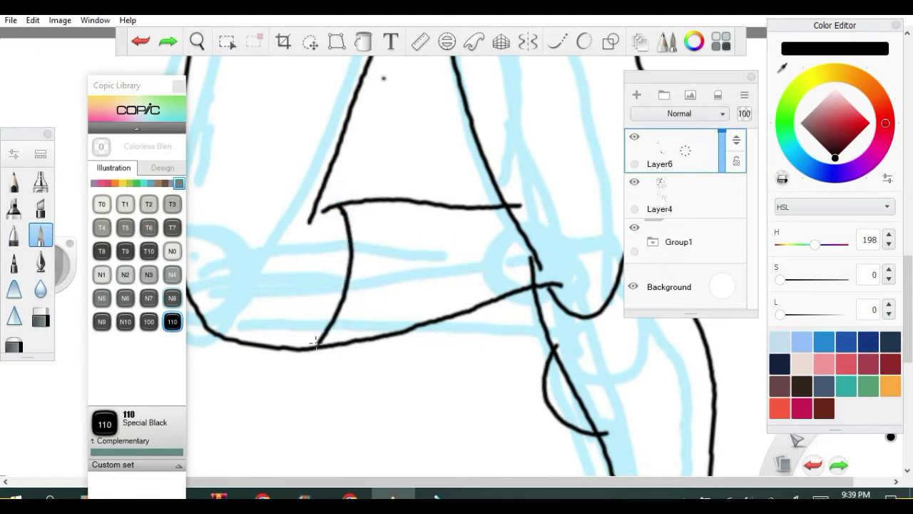
pyautogui.scroll(-4, 506, 304)
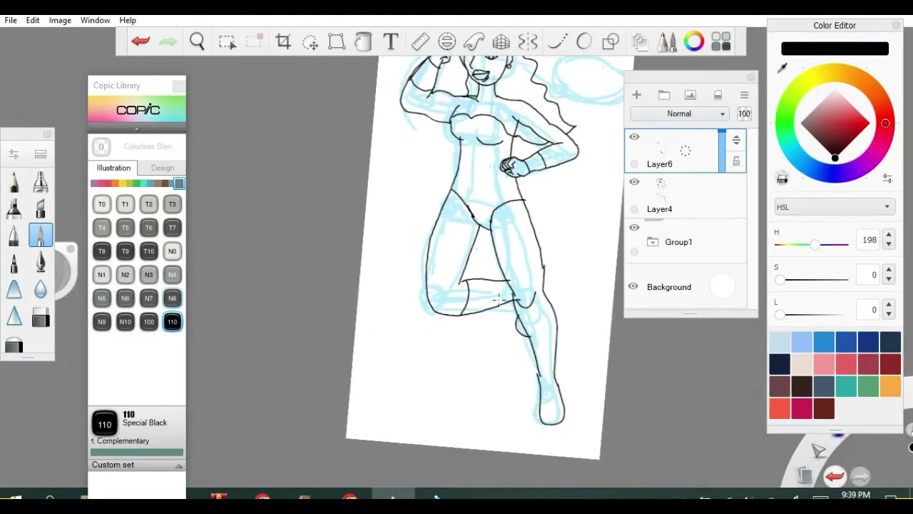
# Using the reference's boots as a guide, ink the straight leg's boot cuff as two peaked lines below the knee.
pyautogui.click(349, 496)
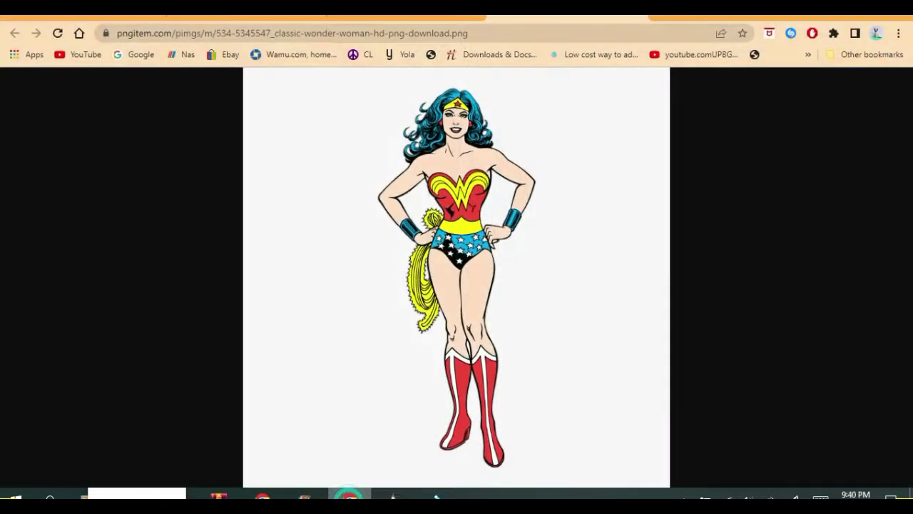
pyautogui.click(349, 496)
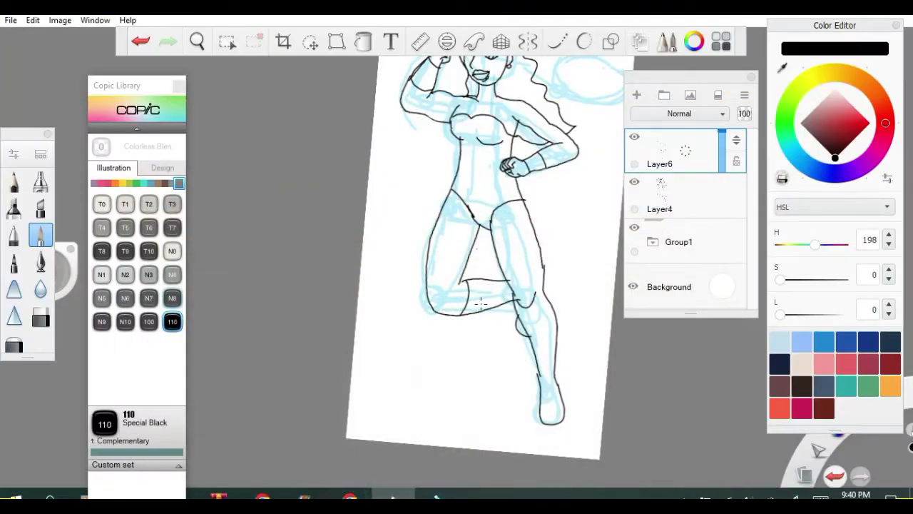
pyautogui.scroll(3, 546, 339)
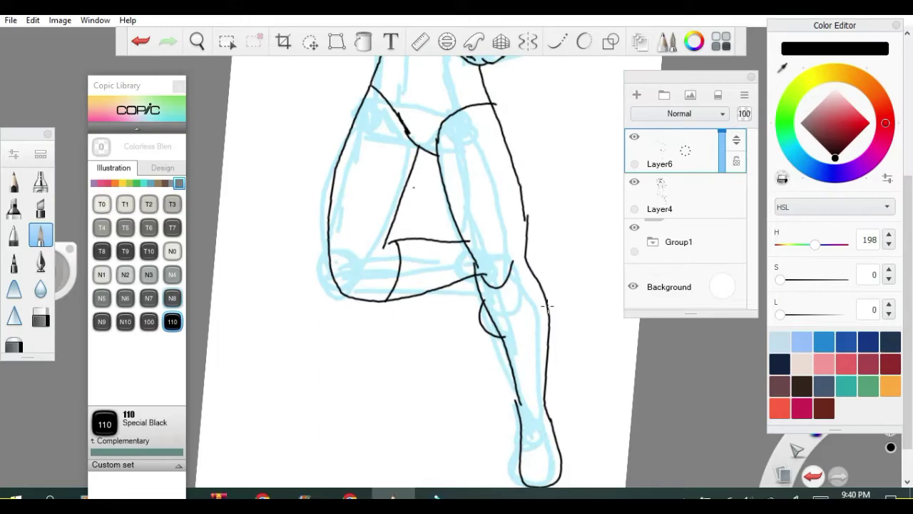
pyautogui.click(347, 497)
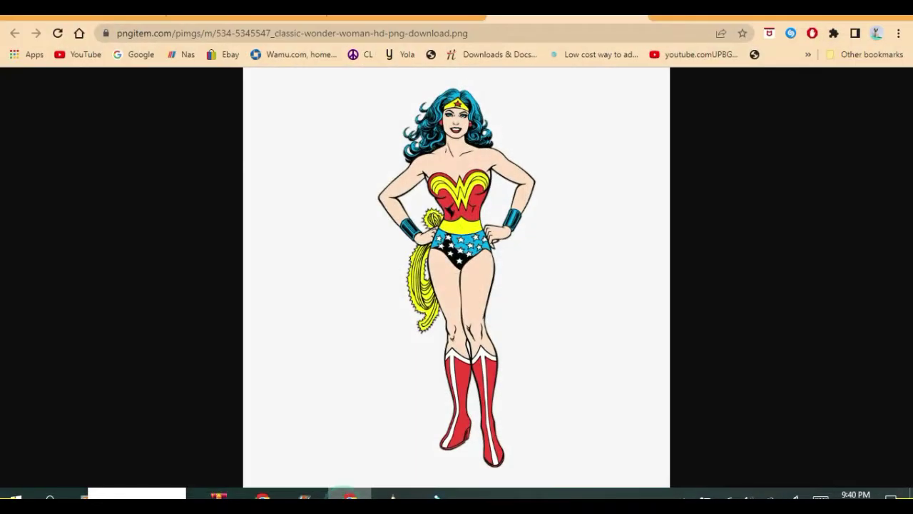
pyautogui.click(346, 497)
pyautogui.moveTo(542, 291); pyautogui.dragTo(514, 292)
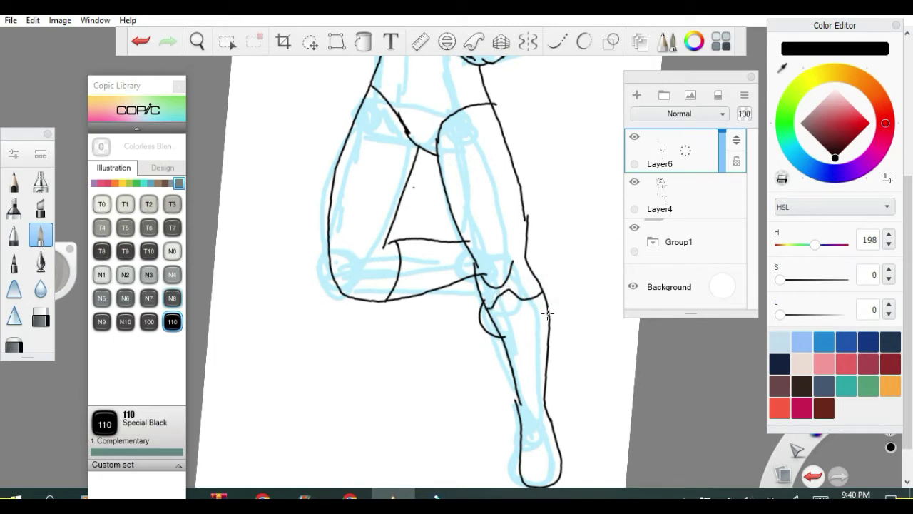
pyautogui.click(346, 497)
pyautogui.click(347, 497)
pyautogui.moveTo(546, 301)
pyautogui.mouseDown()
pyautogui.moveTo(494, 315)
pyautogui.moveTo(506, 307)
pyautogui.mouseUp()
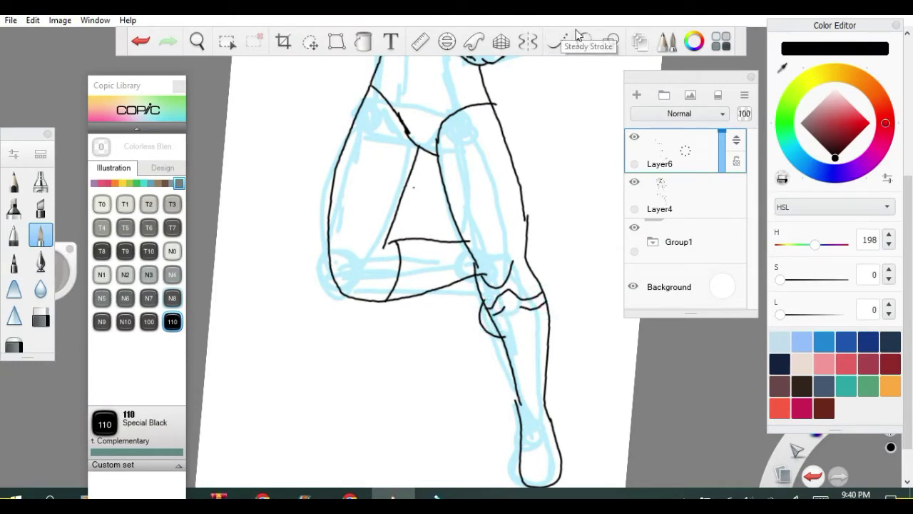
# Draw two straight lines with the Line shape tool from the boot cuff down the shin to form the center stripe.
pyautogui.click(610, 43)
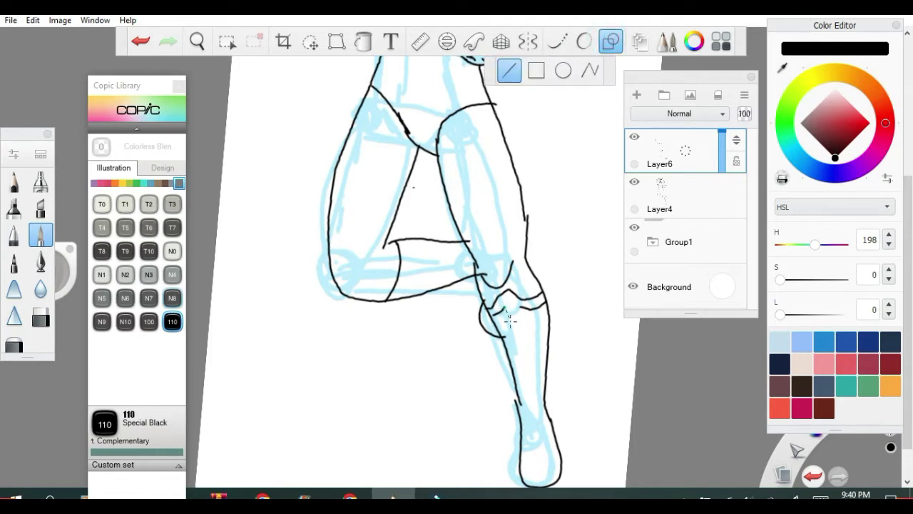
pyautogui.moveTo(505, 309); pyautogui.dragTo(529, 413)
pyautogui.moveTo(530, 389); pyautogui.dragTo(537, 413)
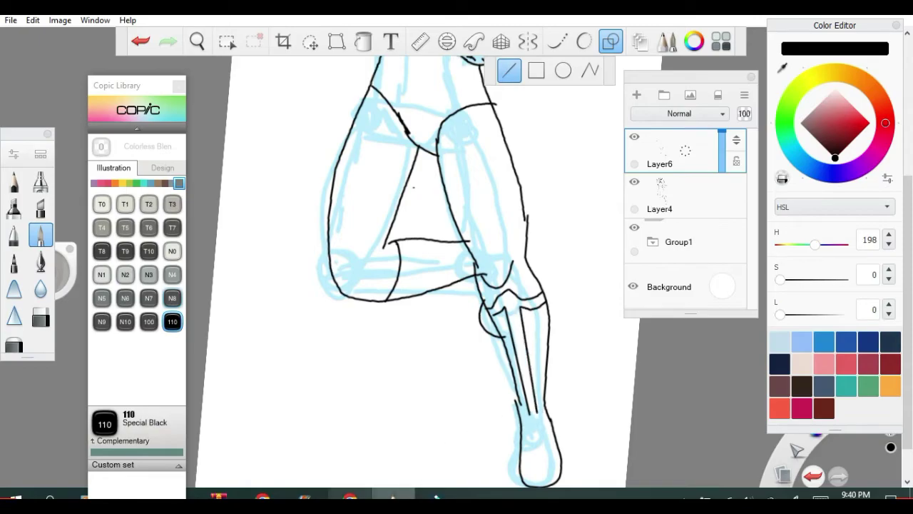
pyautogui.click(351, 497)
pyautogui.click(354, 496)
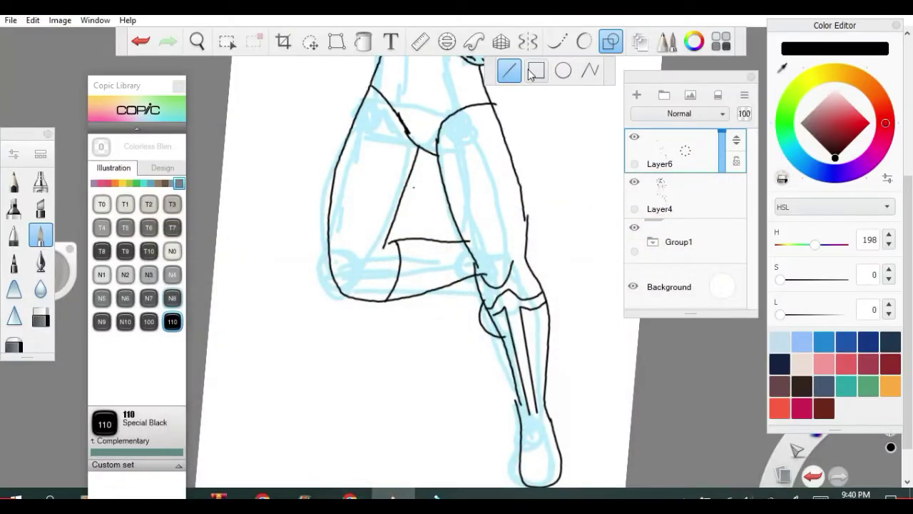
pyautogui.click(610, 40)
# Extend one of the boot stripe's lines from the ankle down the foot using Steady Stroke at 91.
pyautogui.scroll(-4, 535, 452)
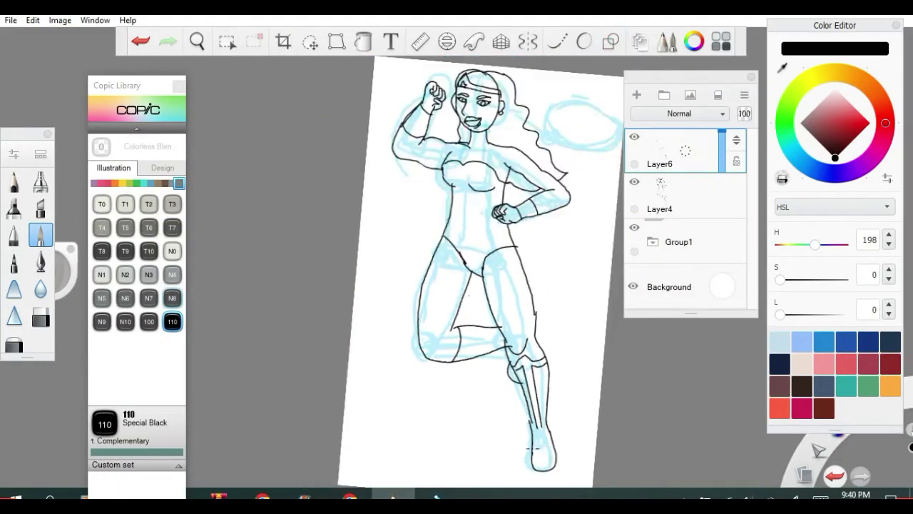
pyautogui.scroll(5, 537, 457)
pyautogui.scroll(-5, 542, 462)
pyautogui.scroll(7, 547, 464)
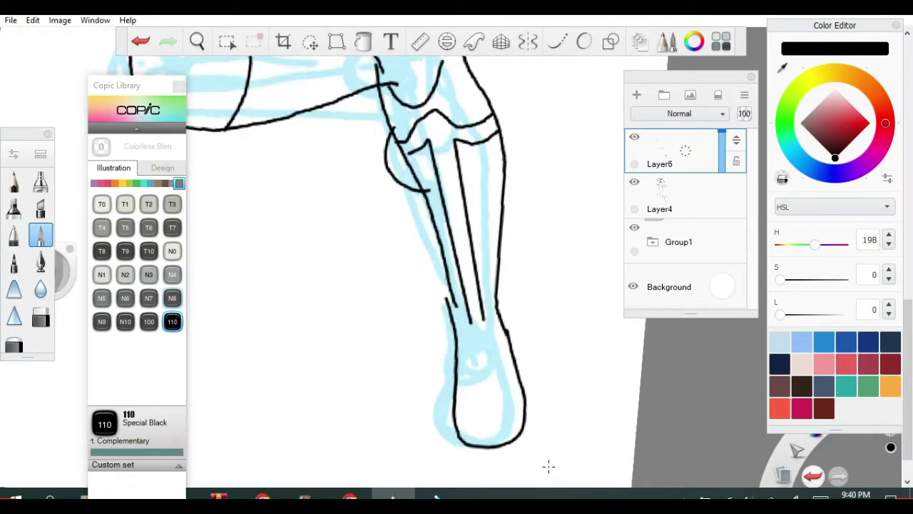
pyautogui.moveTo(437, 249); pyautogui.dragTo(439, 387)
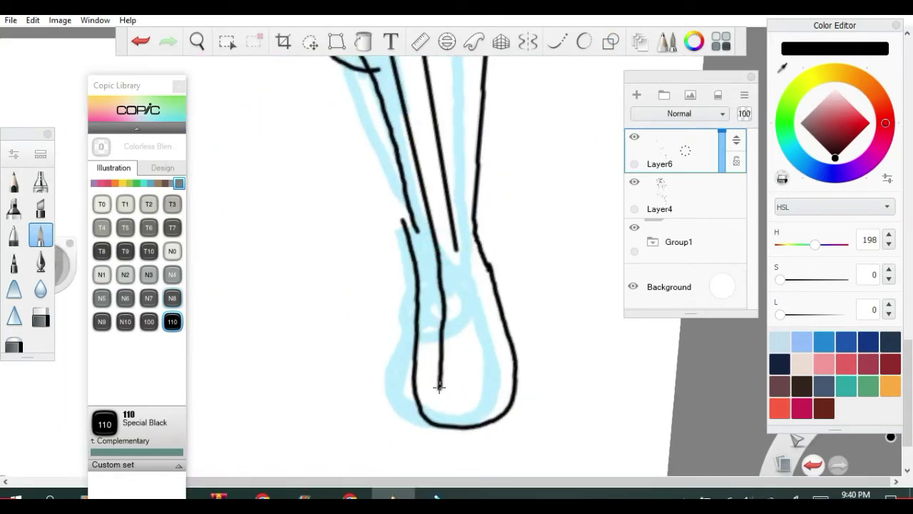
pyautogui.click(141, 40)
pyautogui.click(612, 41)
pyautogui.click(558, 41)
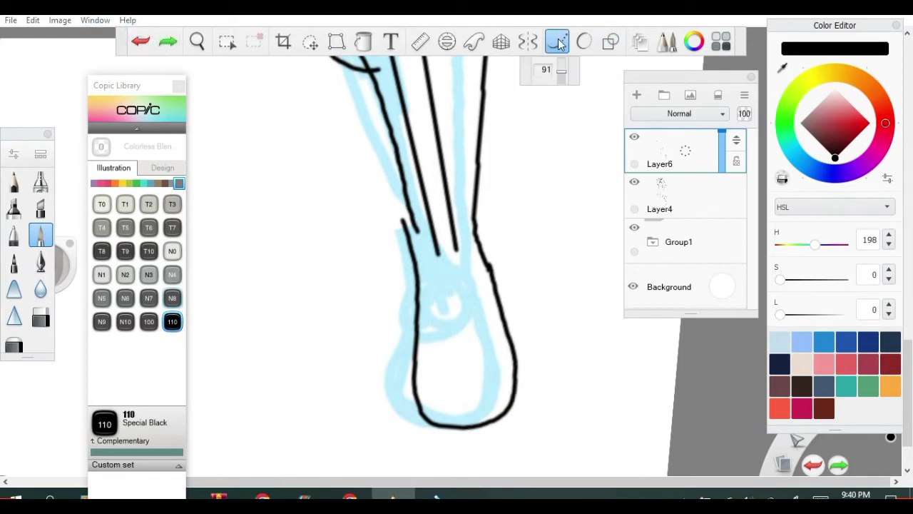
pyautogui.moveTo(437, 246); pyautogui.dragTo(442, 375)
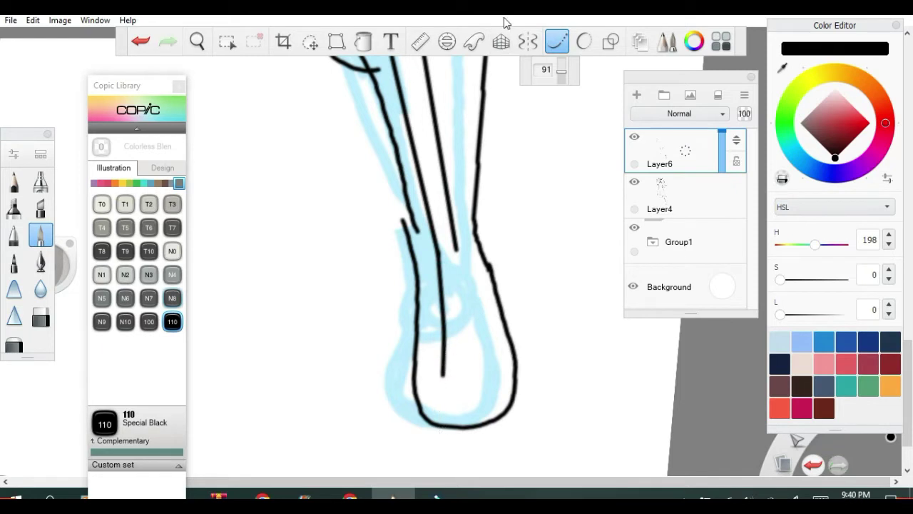
# Extend the straight leg's second boot stripe line down the foot and ink a toe-cap line across the boot's toe.
pyautogui.moveTo(458, 258)
pyautogui.mouseDown()
pyautogui.moveTo(457, 246)
pyautogui.moveTo(460, 428)
pyautogui.mouseUp()
pyautogui.moveTo(418, 391)
pyautogui.mouseDown()
pyautogui.moveTo(438, 414)
pyautogui.moveTo(528, 390)
pyautogui.moveTo(570, 364)
pyautogui.mouseUp()
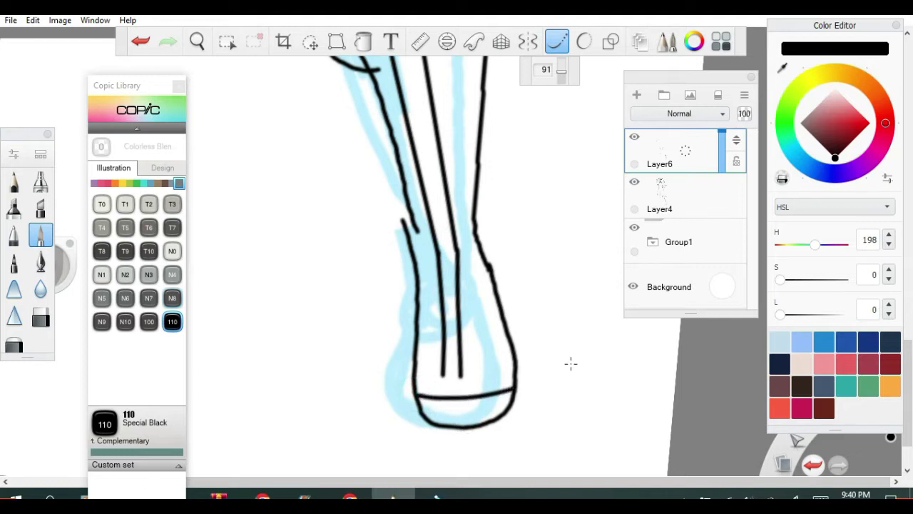
pyautogui.moveTo(444, 373); pyautogui.dragTo(446, 399)
pyautogui.click(140, 40)
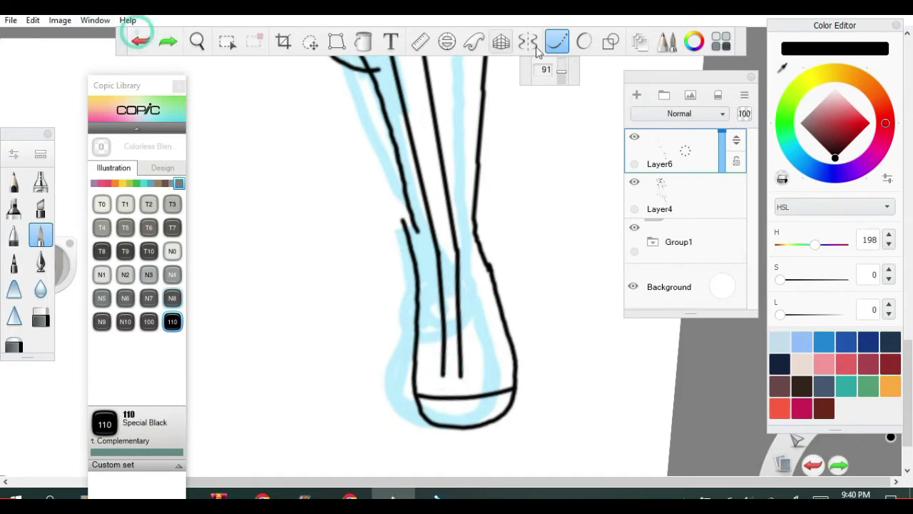
# Replace Steady Stroke with Predictive Stroke at 5 and extend both boot stripe lines down to the toe-cap line.
pyautogui.click(557, 42)
pyautogui.click(557, 44)
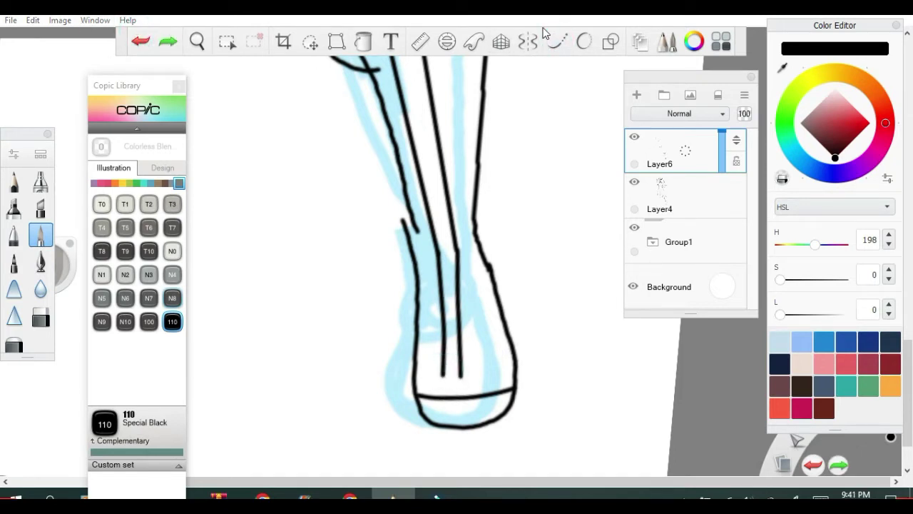
pyautogui.click(610, 43)
pyautogui.click(584, 41)
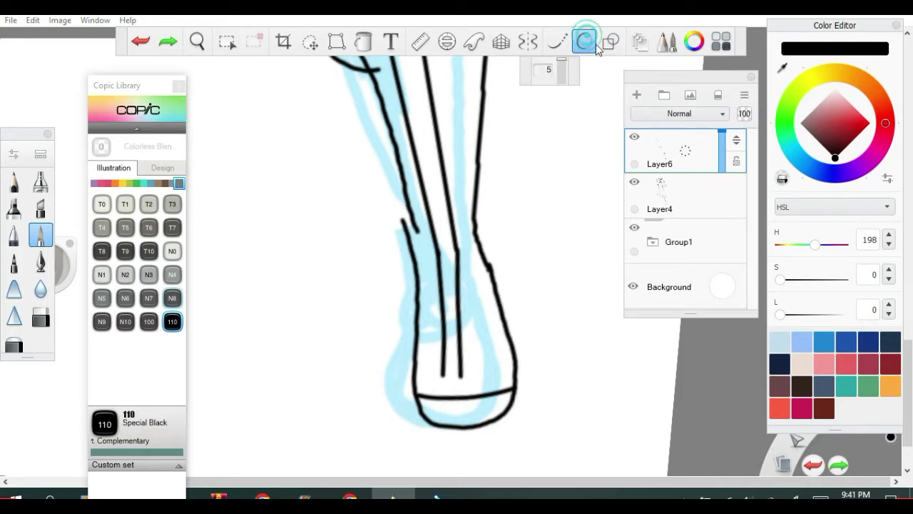
pyautogui.moveTo(460, 373)
pyautogui.mouseDown()
pyautogui.moveTo(460, 394)
pyautogui.moveTo(444, 394)
pyautogui.mouseUp()
# Ink a short stroke at the straight leg's ankle to close the gap in the boot's outline.
pyautogui.moveTo(412, 207)
pyautogui.mouseDown()
pyautogui.moveTo(403, 223)
pyautogui.moveTo(414, 256)
pyautogui.mouseUp()
pyautogui.click(141, 44)
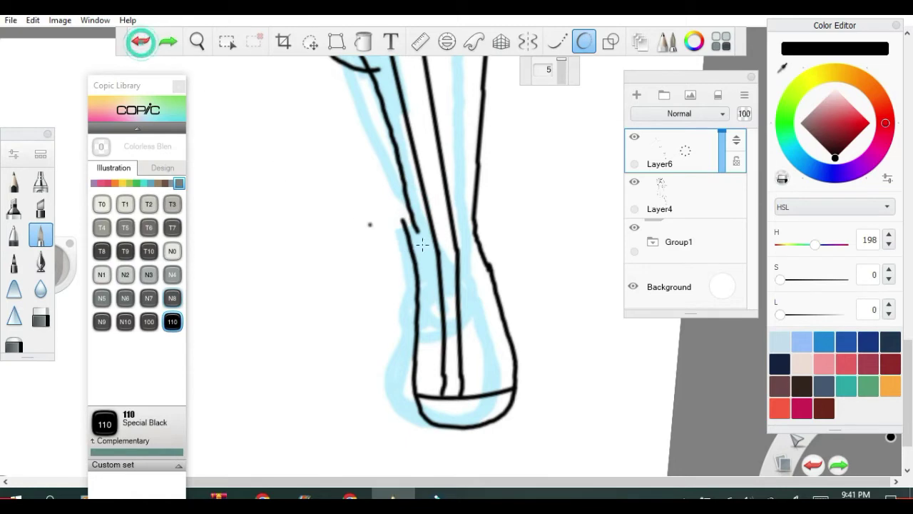
pyautogui.moveTo(411, 235); pyautogui.dragTo(407, 240)
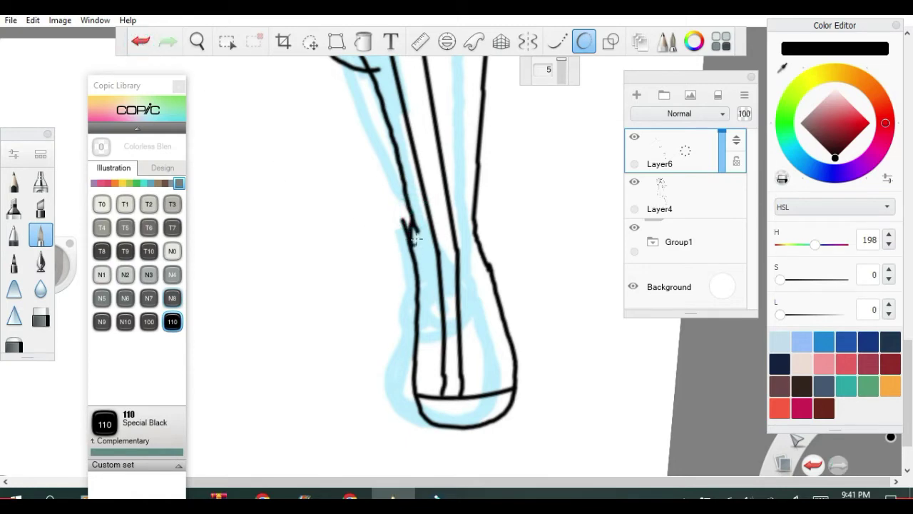
# Ink a second curved line parallel to the bent leg's boot top and another inside the rounded foot outline behind the knee.
pyautogui.scroll(-4, 408, 240)
pyautogui.scroll(5, 334, 135)
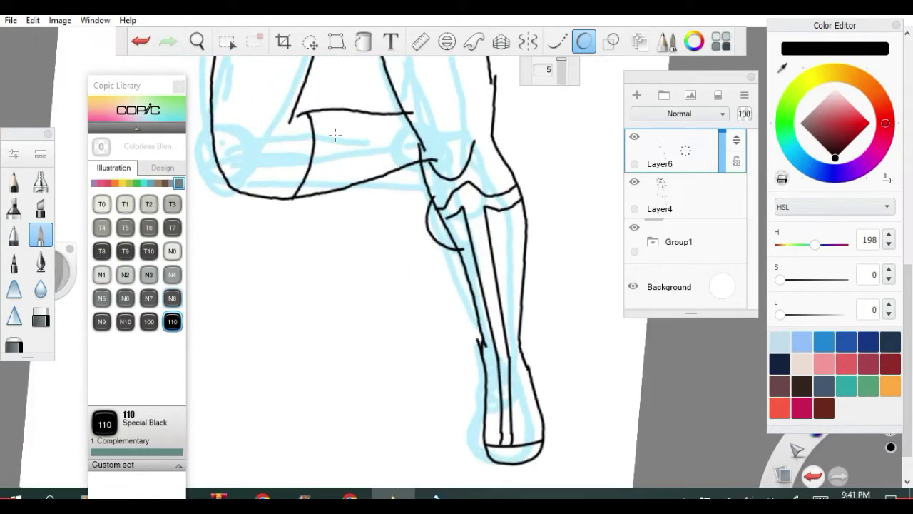
pyautogui.moveTo(315, 98)
pyautogui.mouseDown()
pyautogui.moveTo(316, 158)
pyautogui.moveTo(302, 147)
pyautogui.mouseUp()
pyautogui.click(142, 47)
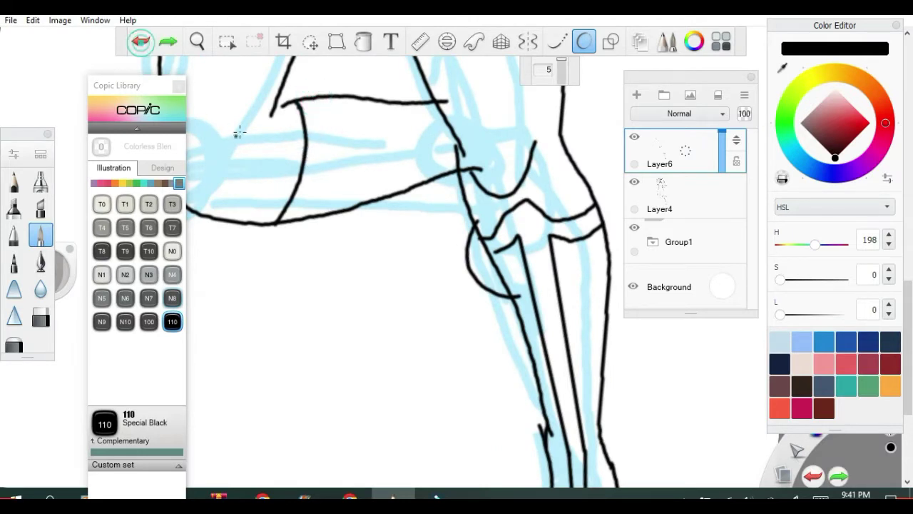
pyautogui.moveTo(313, 94)
pyautogui.mouseDown()
pyautogui.moveTo(323, 148)
pyautogui.moveTo(295, 220)
pyautogui.mouseUp()
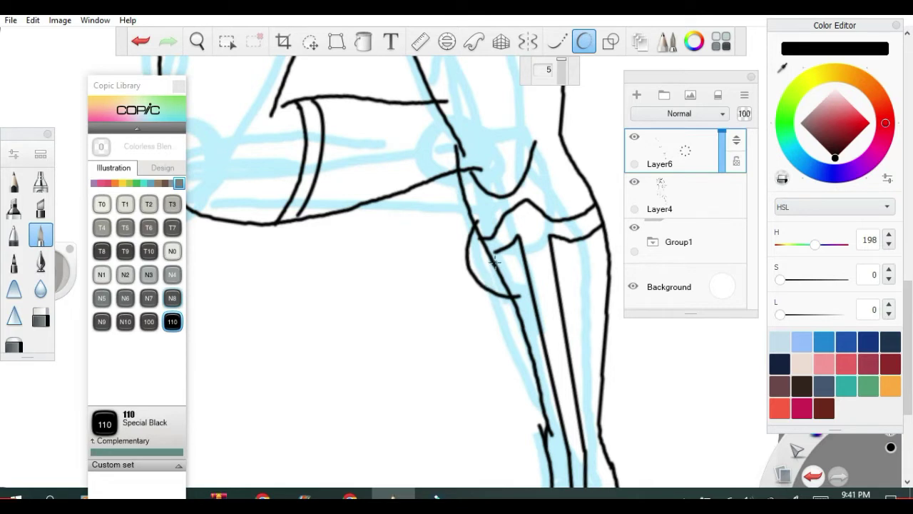
pyautogui.moveTo(468, 265)
pyautogui.mouseDown()
pyautogui.moveTo(469, 250)
pyautogui.moveTo(480, 291)
pyautogui.moveTo(508, 306)
pyautogui.mouseUp()
# Expand Group1 and delete Layer3 with the loose blue oval sketch beside the head.
pyautogui.scroll(-6, 372, 186)
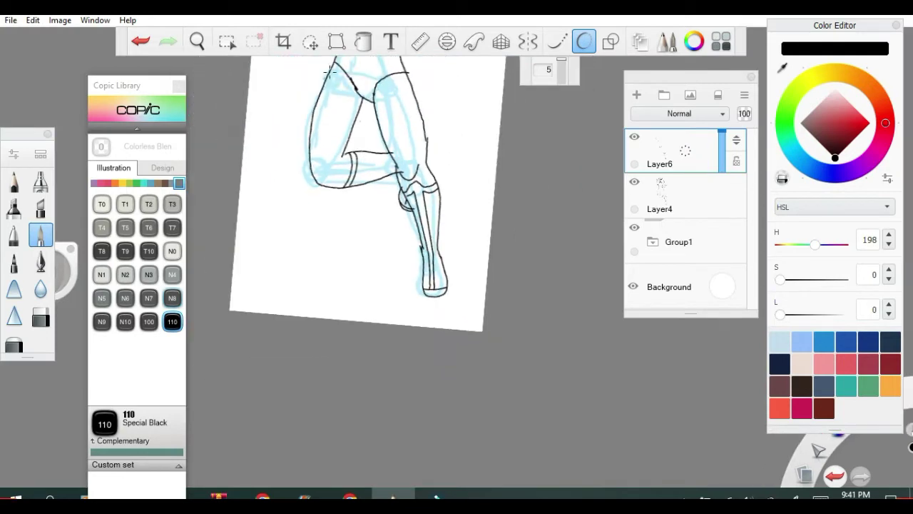
pyautogui.scroll(4, 517, 96)
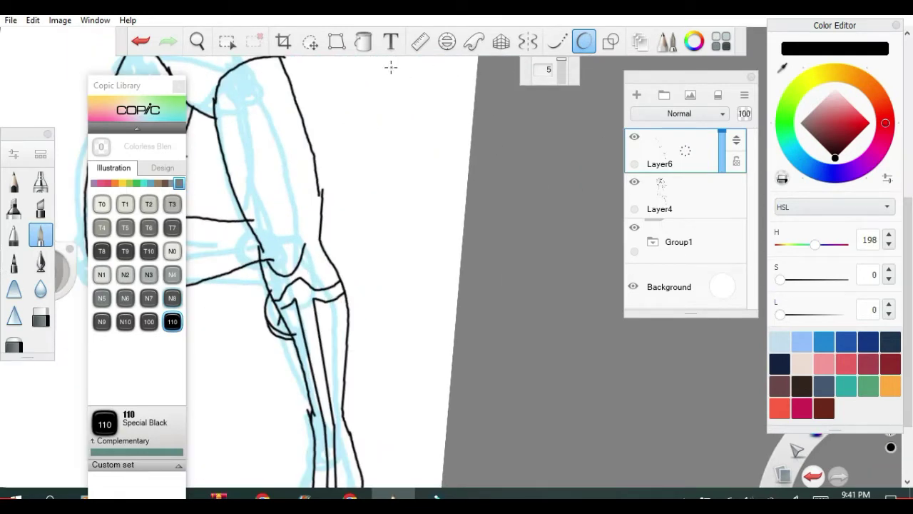
pyautogui.scroll(-4, 391, 71)
pyautogui.click(200, 44)
pyautogui.moveTo(213, 156); pyautogui.dragTo(316, 340)
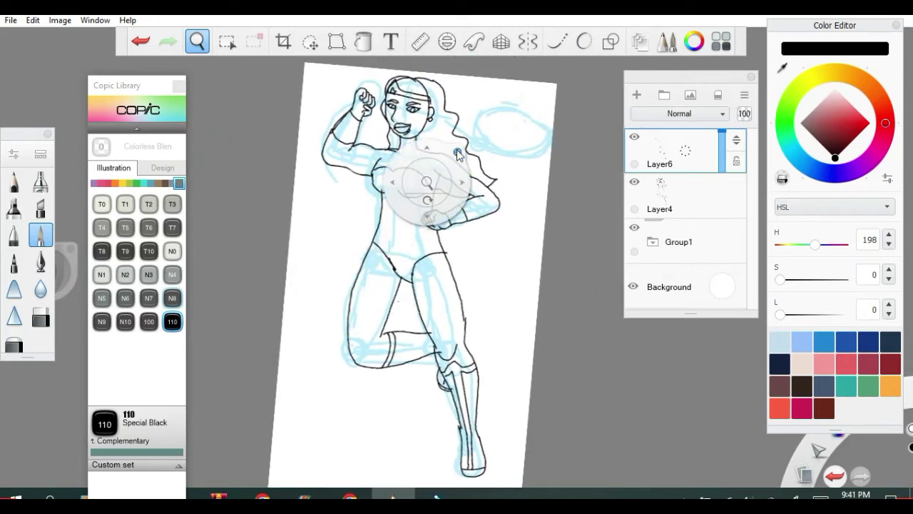
pyautogui.click(458, 151)
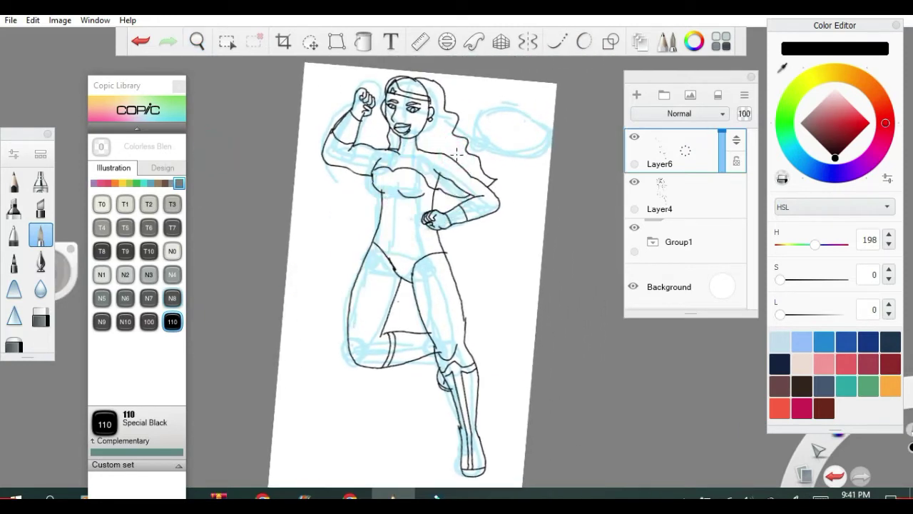
pyautogui.click(696, 152)
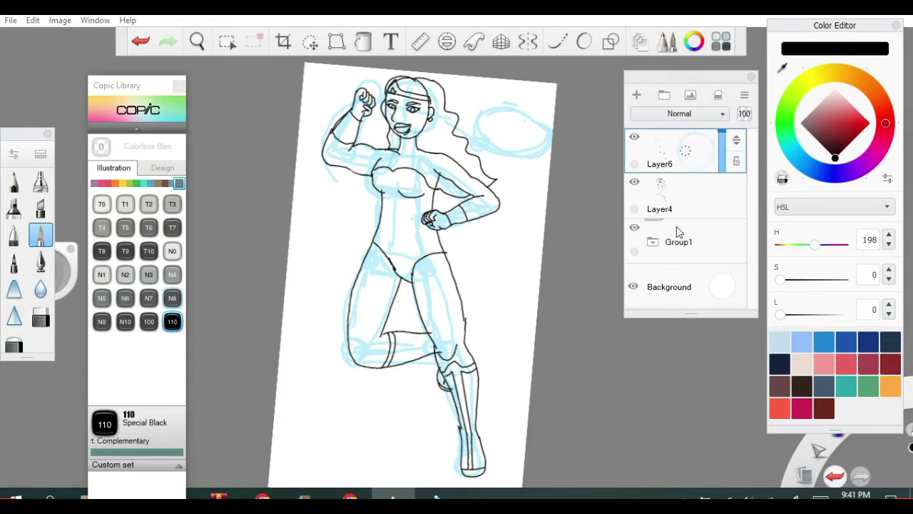
pyautogui.click(653, 243)
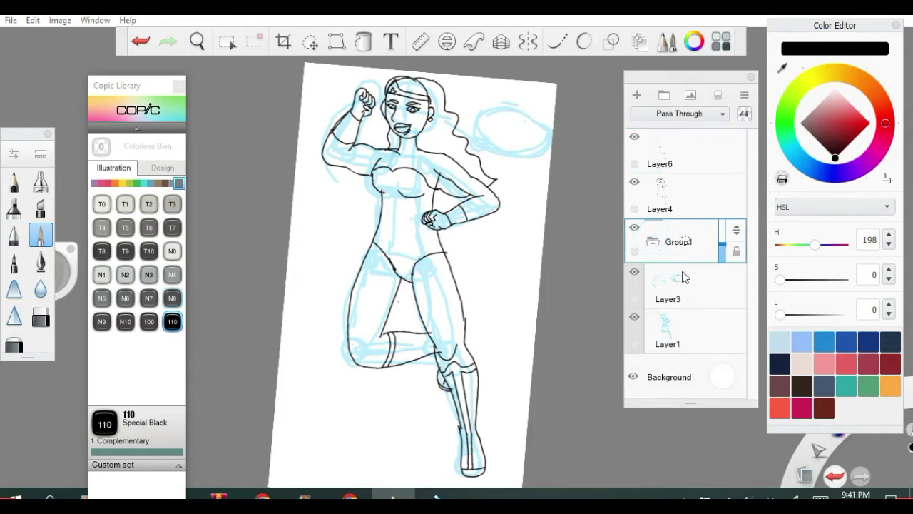
pyautogui.click(682, 275)
pyautogui.click(682, 275)
pyautogui.click(643, 267)
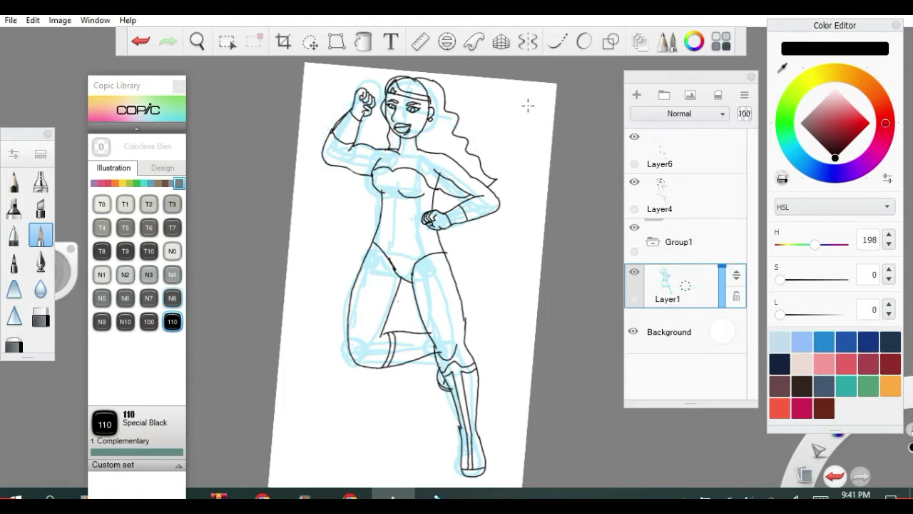
# Set the color hue to 195 and add a new layer above Layer1 inside Group1.
pyautogui.click(694, 42)
pyautogui.click(693, 42)
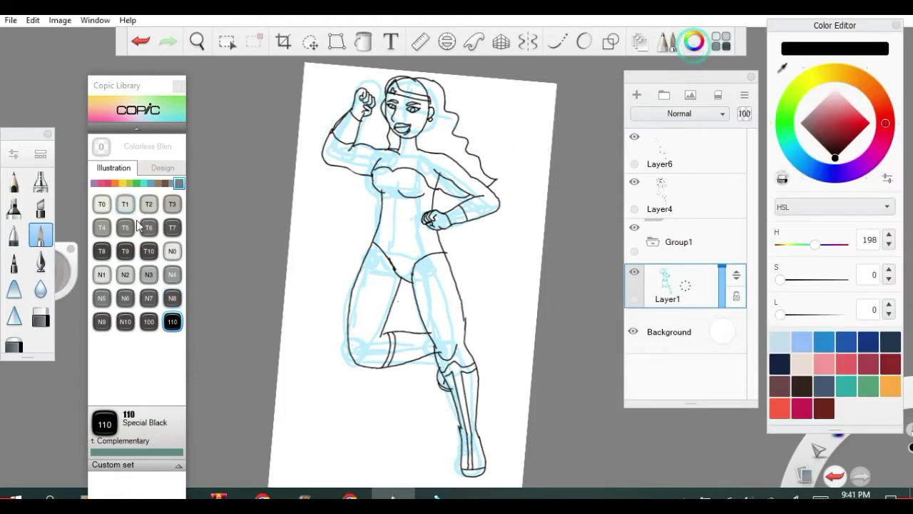
pyautogui.moveTo(817, 167); pyautogui.dragTo(794, 154)
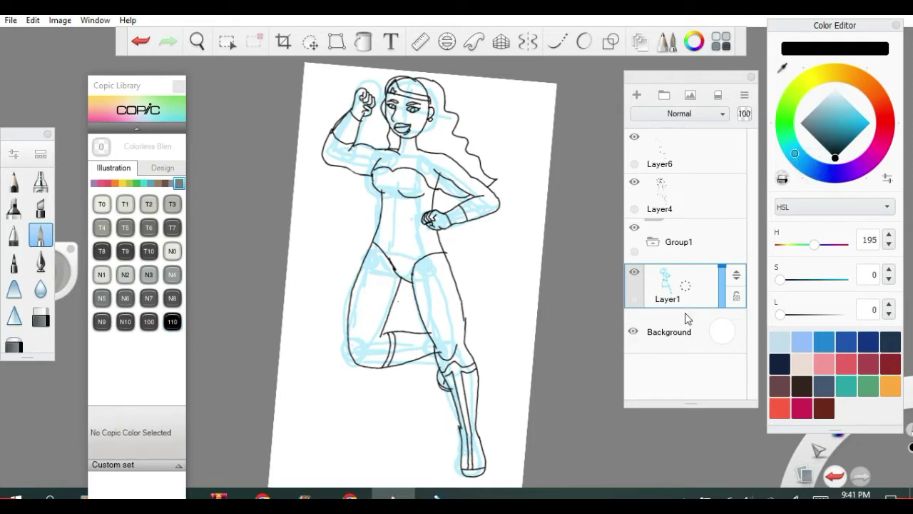
pyautogui.click(637, 96)
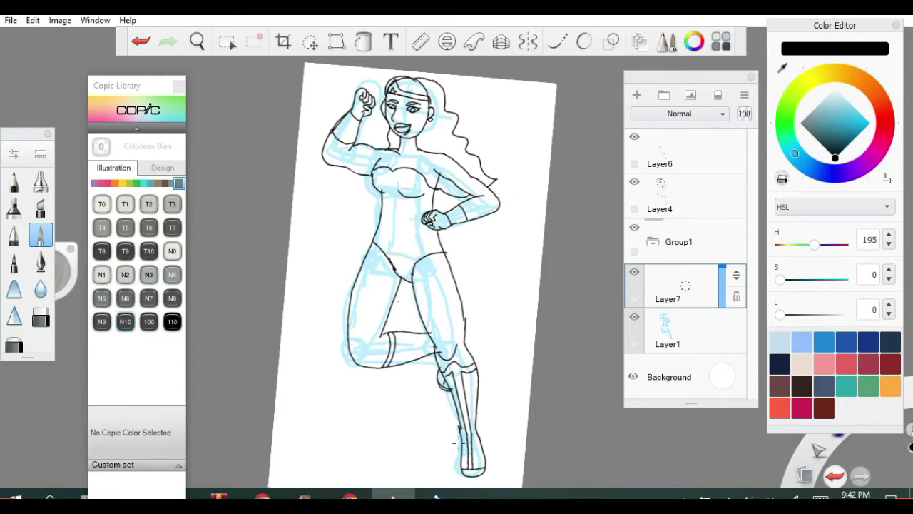
# Sketch the coiled lasso on Layer7 as nested elongated loops hanging at the hip on the bent leg's side.
pyautogui.scroll(5, 452, 235)
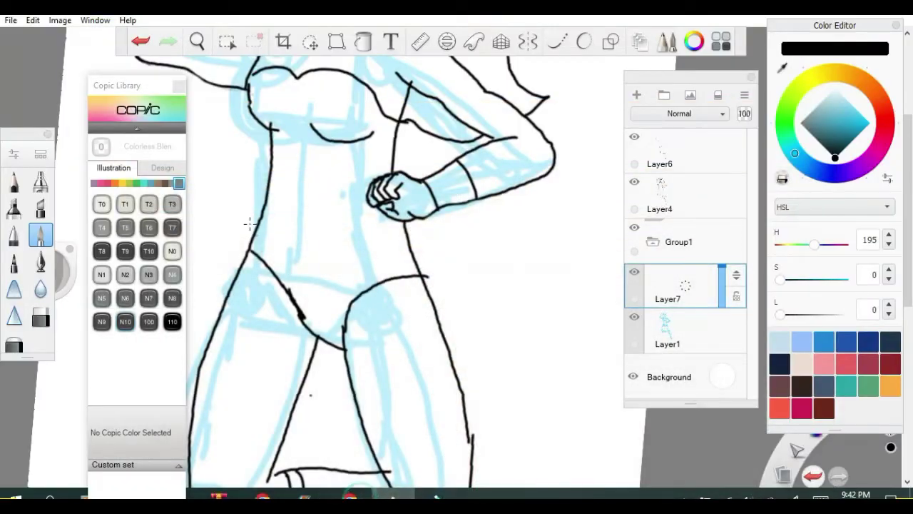
pyautogui.scroll(-5, 250, 224)
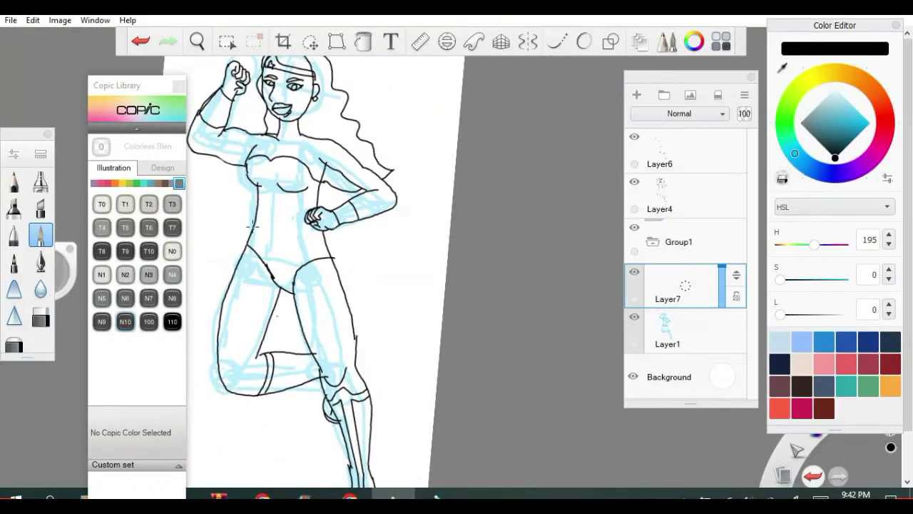
pyautogui.moveTo(251, 226)
pyautogui.mouseDown()
pyautogui.moveTo(211, 274)
pyautogui.moveTo(214, 301)
pyautogui.moveTo(226, 305)
pyautogui.moveTo(251, 282)
pyautogui.moveTo(255, 240)
pyautogui.moveTo(237, 229)
pyautogui.moveTo(213, 281)
pyautogui.moveTo(235, 280)
pyautogui.moveTo(248, 254)
pyautogui.moveTo(235, 274)
pyautogui.mouseUp()
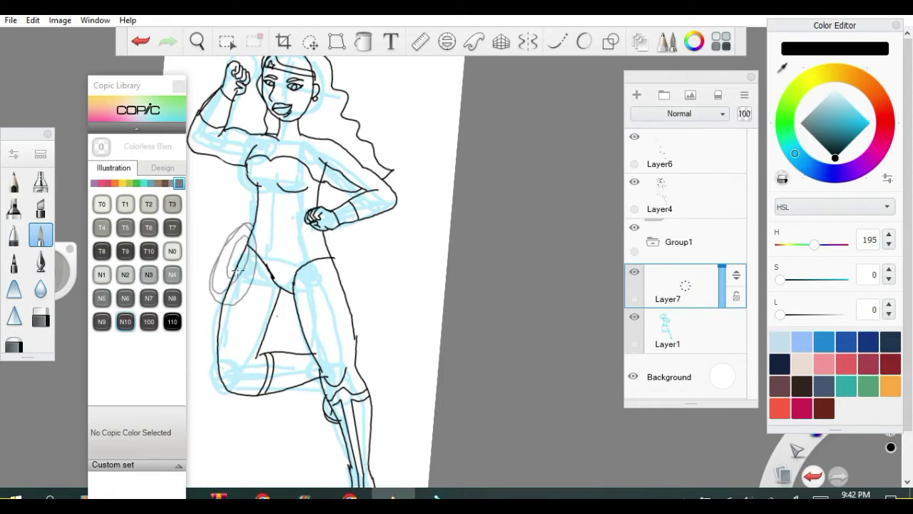
pyautogui.click(676, 331)
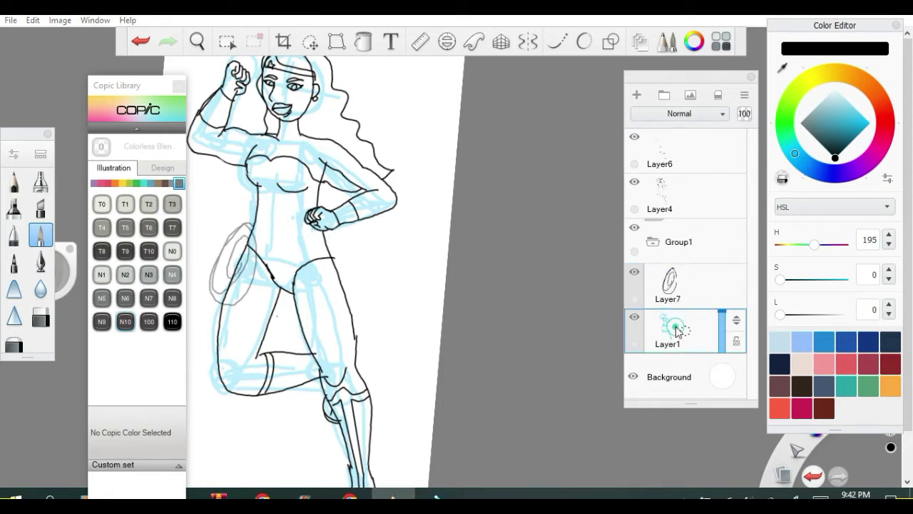
pyautogui.click(671, 287)
pyautogui.click(682, 241)
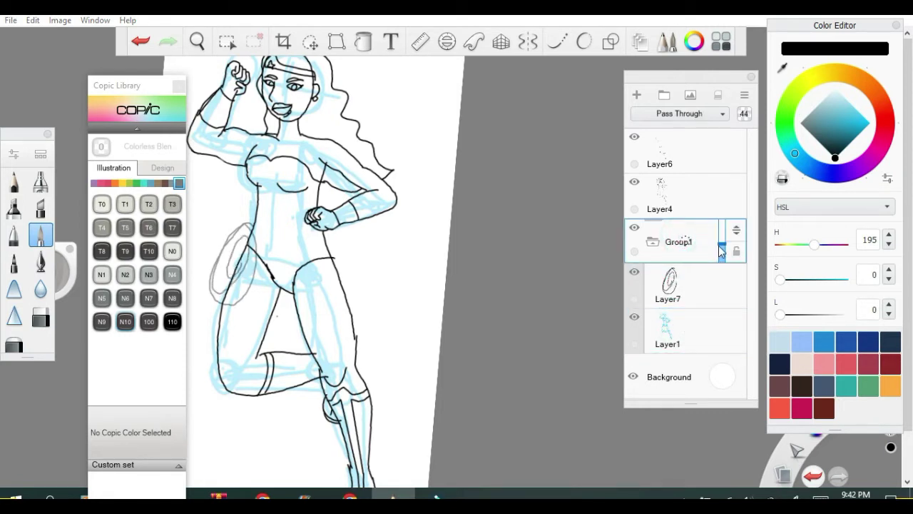
pyautogui.click(695, 288)
pyautogui.click(696, 287)
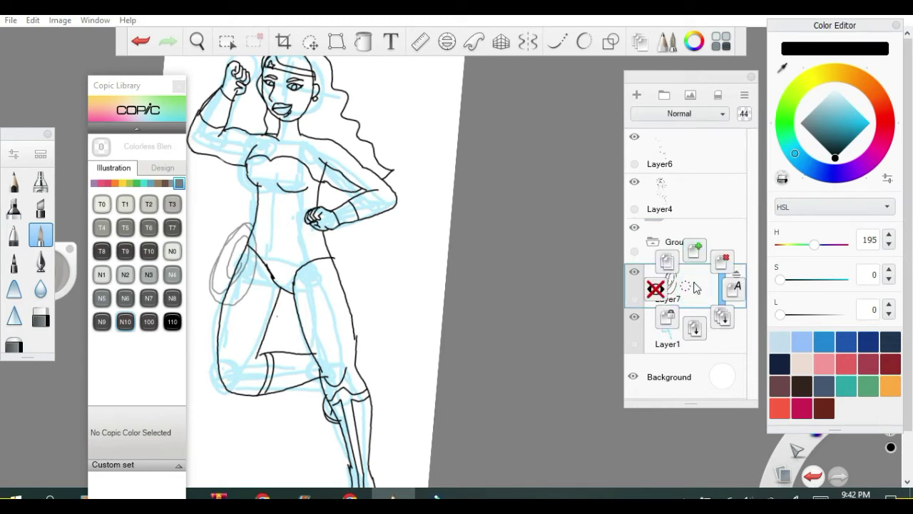
pyautogui.click(695, 284)
pyautogui.moveTo(738, 274); pyautogui.dragTo(735, 248)
pyautogui.moveTo(737, 320); pyautogui.dragTo(736, 286)
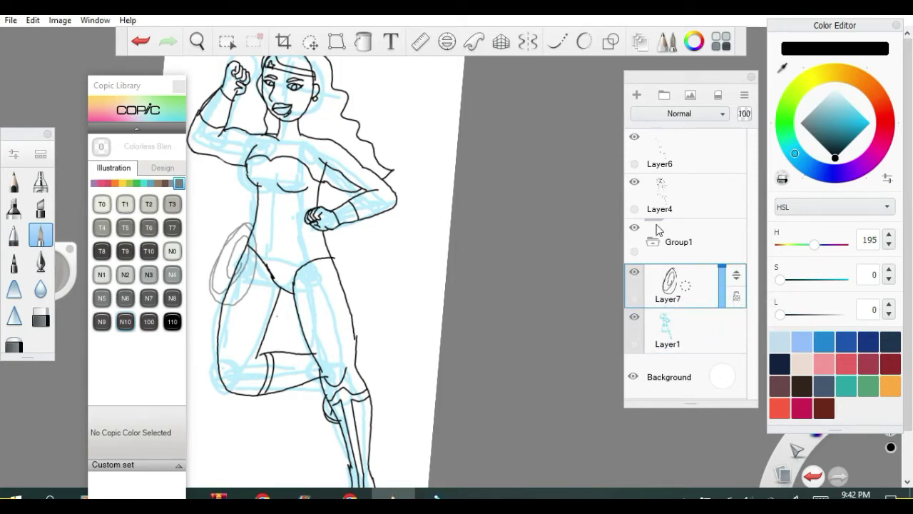
pyautogui.click(680, 187)
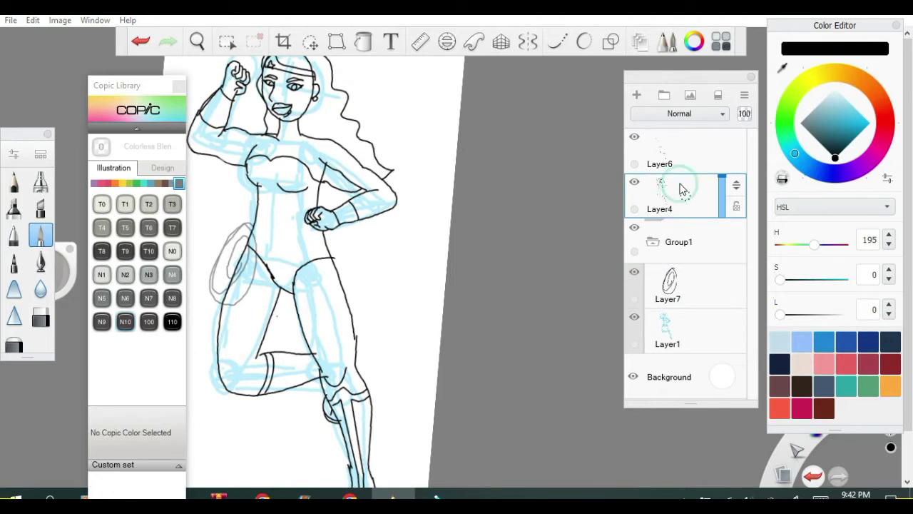
pyautogui.click(681, 147)
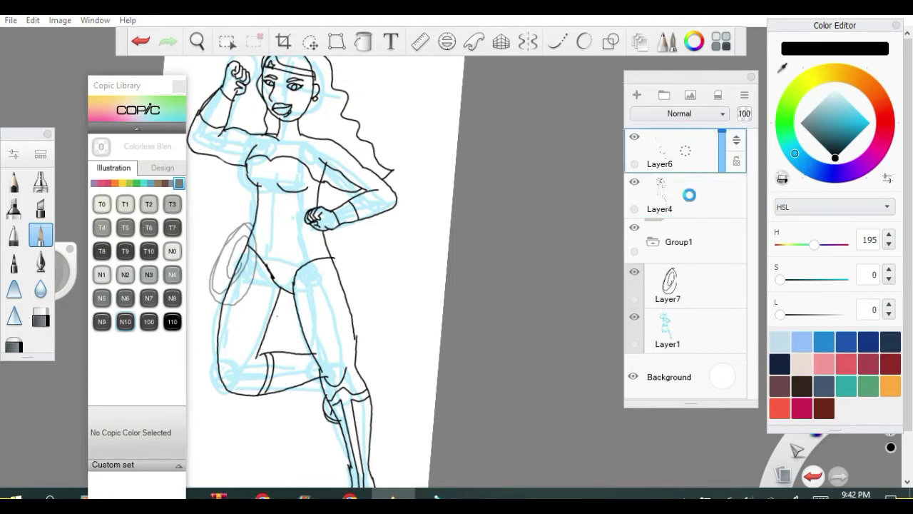
pyautogui.click(690, 197)
pyautogui.click(688, 163)
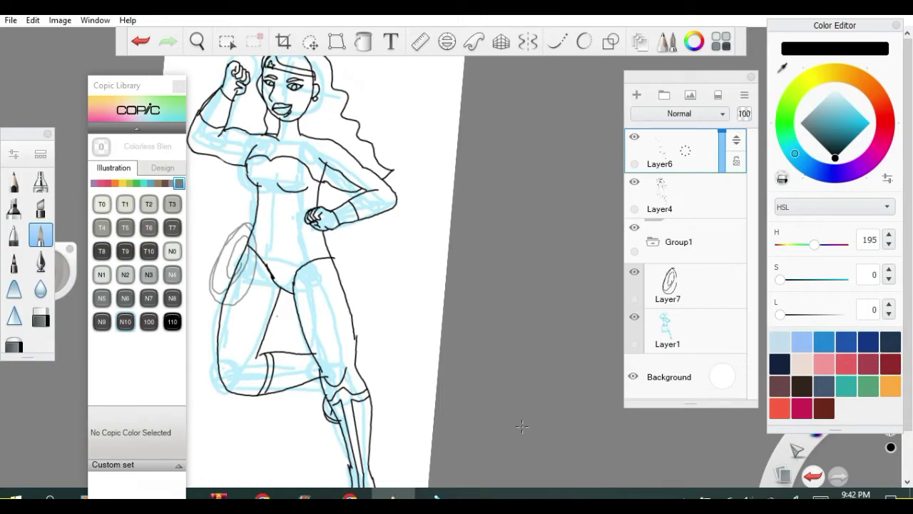
# Select Layer4 for inking and study the belt and waist of the costume in the browser's Wonder Woman reference image.
pyautogui.click(348, 497)
pyautogui.hotkey('alt', 'Tab')
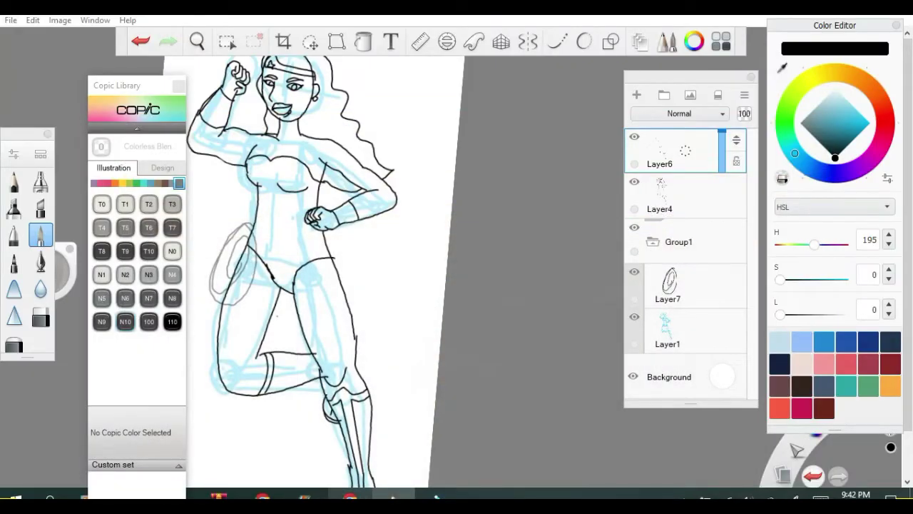
pyautogui.scroll(4, 314, 271)
pyautogui.scroll(-5, 393, 271)
pyautogui.click(710, 199)
pyautogui.hotkey('alt', 'Tab')
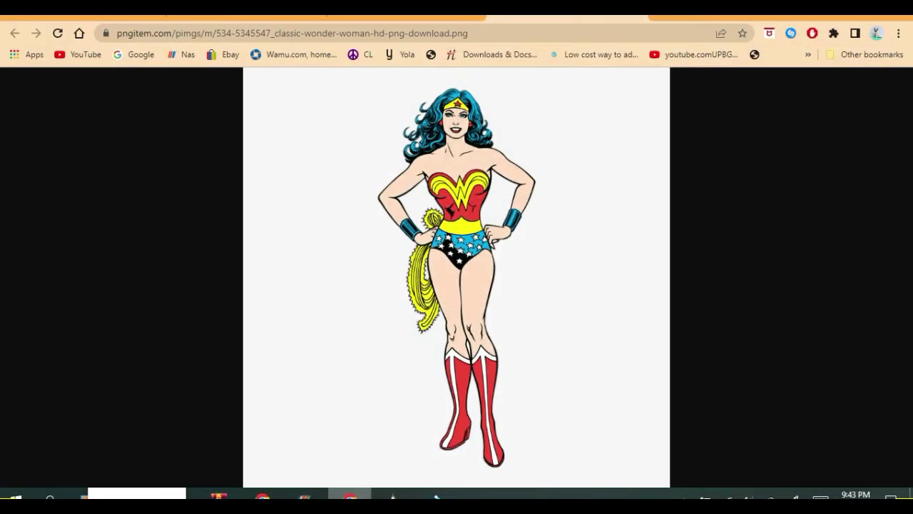
pyautogui.hotkey('alt', 'Tab')
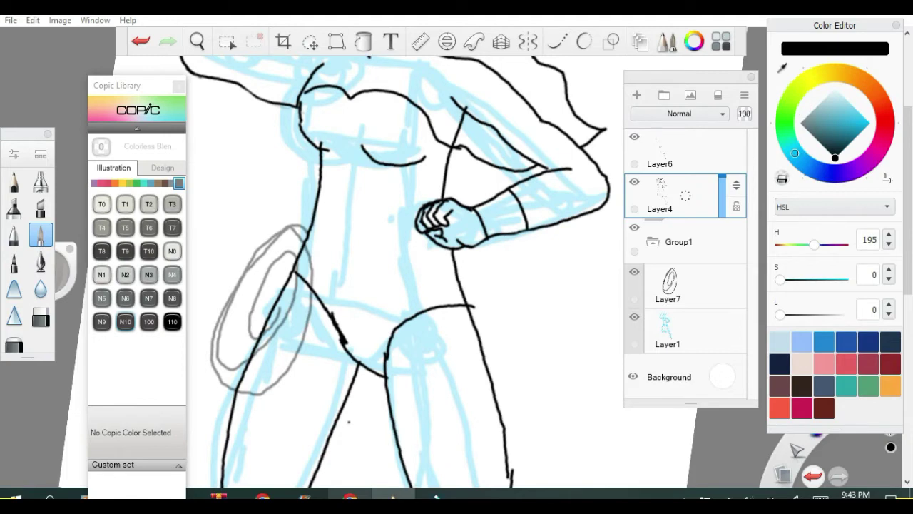
pyautogui.hotkey('alt', 'Tab')
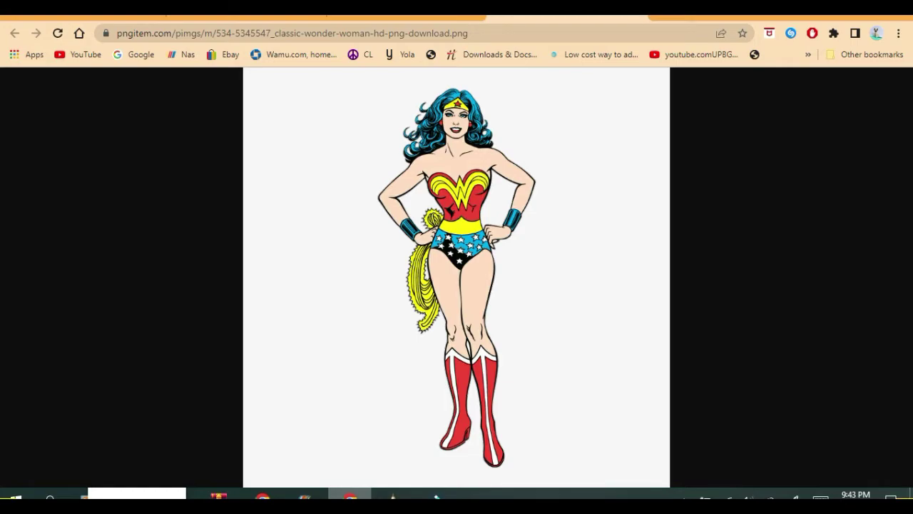
pyautogui.hotkey('alt', 'Tab')
# Try to ink the belt's upper edge across the waist toward the fist on the hip, and undo the strokes.
pyautogui.moveTo(426, 231); pyautogui.dragTo(381, 225)
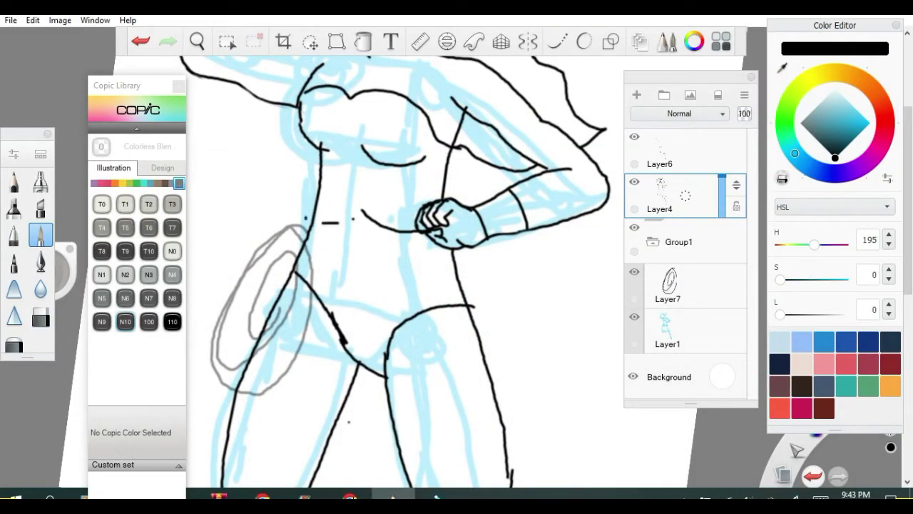
pyautogui.click(140, 41)
pyautogui.click(141, 41)
pyautogui.click(141, 41)
pyautogui.click(140, 42)
# Ink the belt's upper edge with a central peak, running from the fist on the hip to the opposite side of the waist.
pyautogui.hotkey('alt', 'Tab')
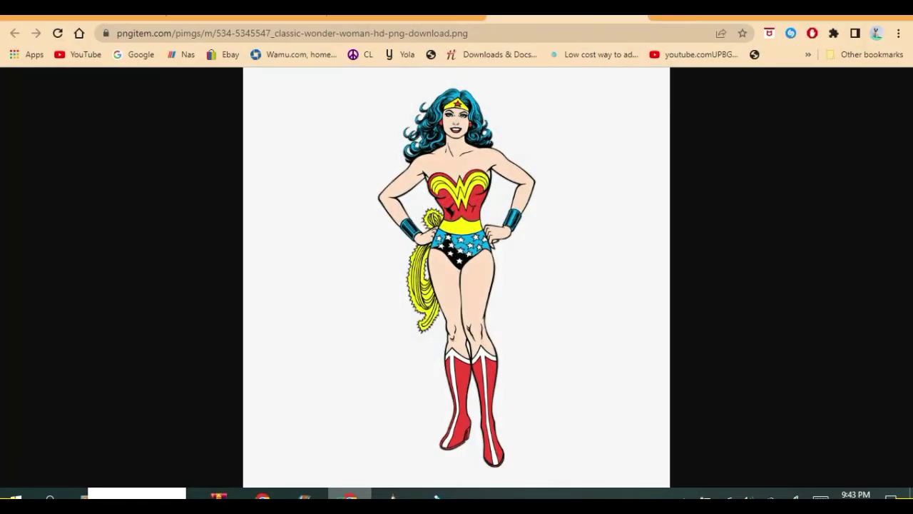
pyautogui.hotkey('alt', 'Tab')
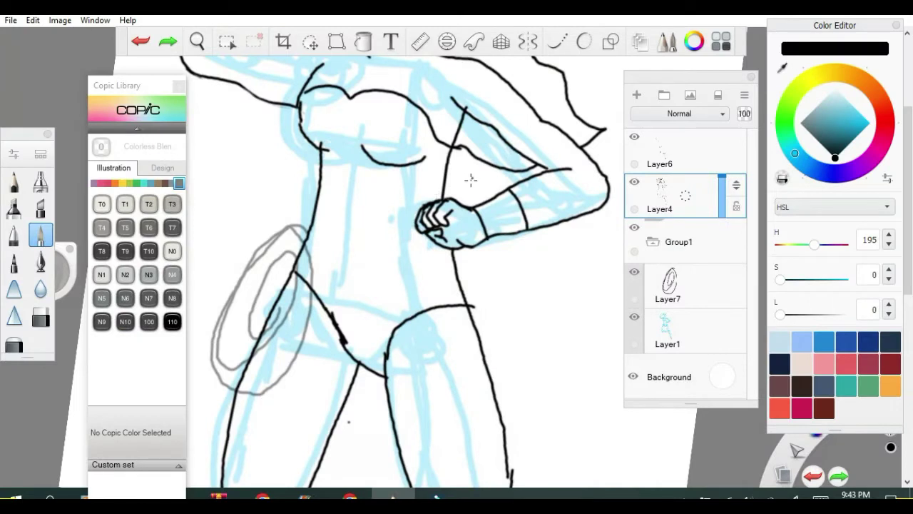
pyautogui.moveTo(416, 221); pyautogui.dragTo(372, 209)
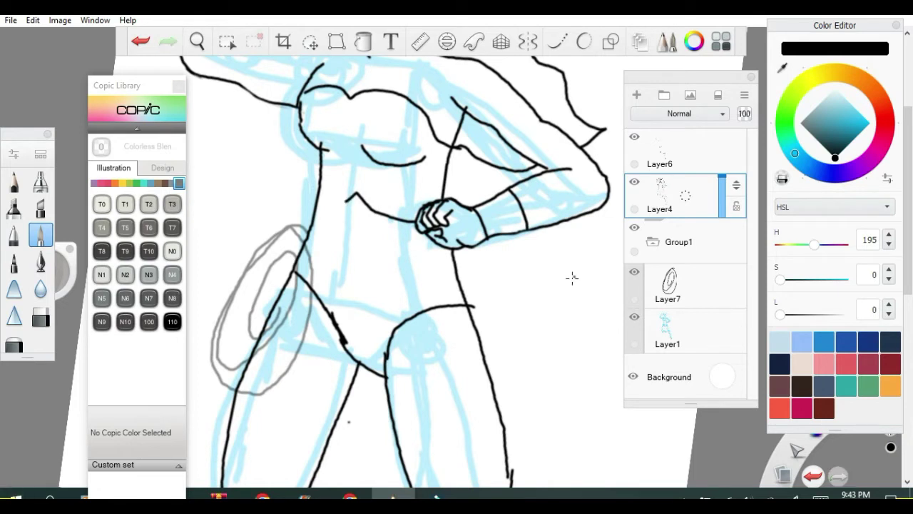
pyautogui.moveTo(346, 202)
pyautogui.mouseDown()
pyautogui.moveTo(316, 203)
pyautogui.moveTo(333, 246)
pyautogui.moveTo(395, 270)
pyautogui.moveTo(472, 278)
pyautogui.mouseUp()
pyautogui.hotkey('ctrl', 'z')
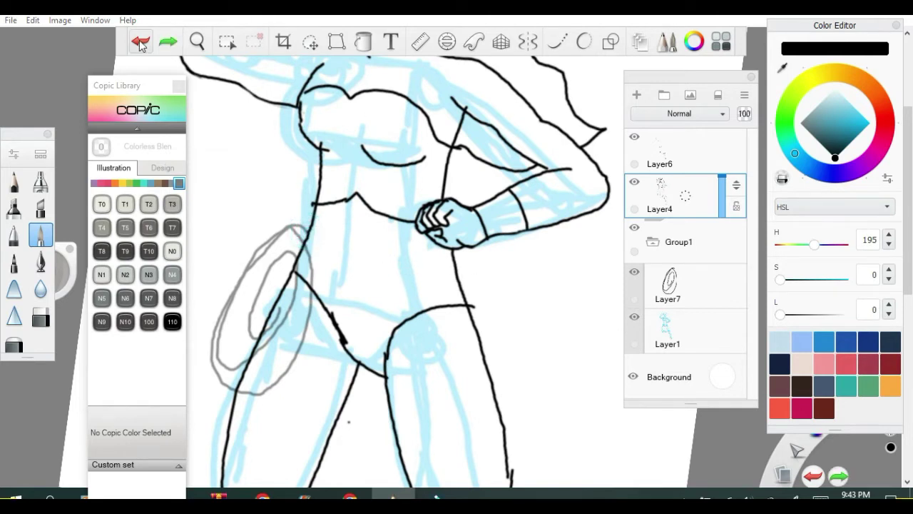
# Ink the belt's curved lower edge across the hips, comparing it with the reference image and redrawing it slightly higher near the fist.
pyautogui.moveTo(309, 234)
pyautogui.mouseDown()
pyautogui.moveTo(387, 267)
pyautogui.moveTo(431, 271)
pyautogui.moveTo(454, 259)
pyautogui.mouseUp()
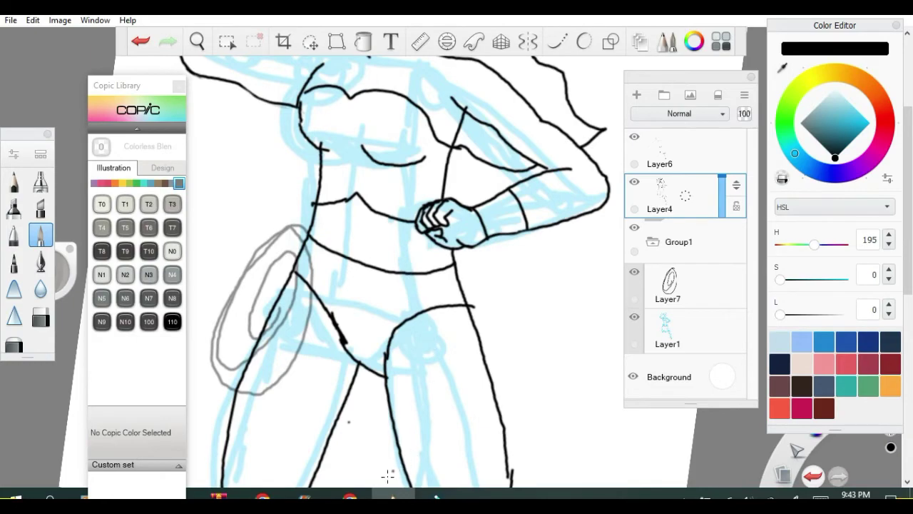
pyautogui.click(350, 497)
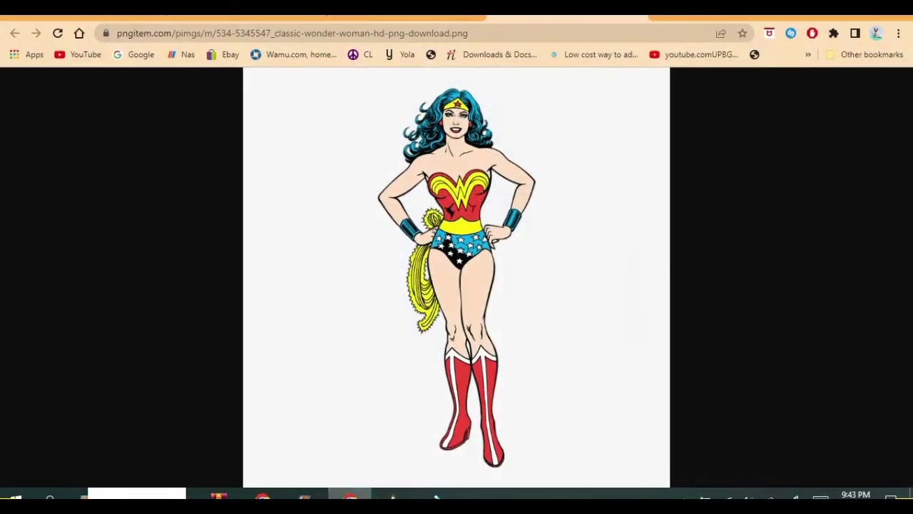
pyautogui.click(350, 497)
pyautogui.click(349, 497)
pyautogui.click(350, 497)
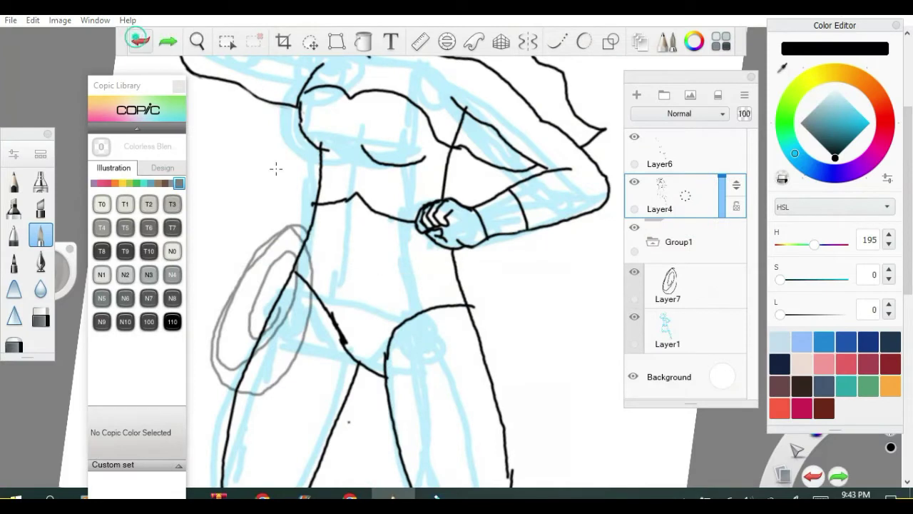
pyautogui.moveTo(307, 232)
pyautogui.mouseDown()
pyautogui.moveTo(398, 260)
pyautogui.moveTo(442, 256)
pyautogui.mouseUp()
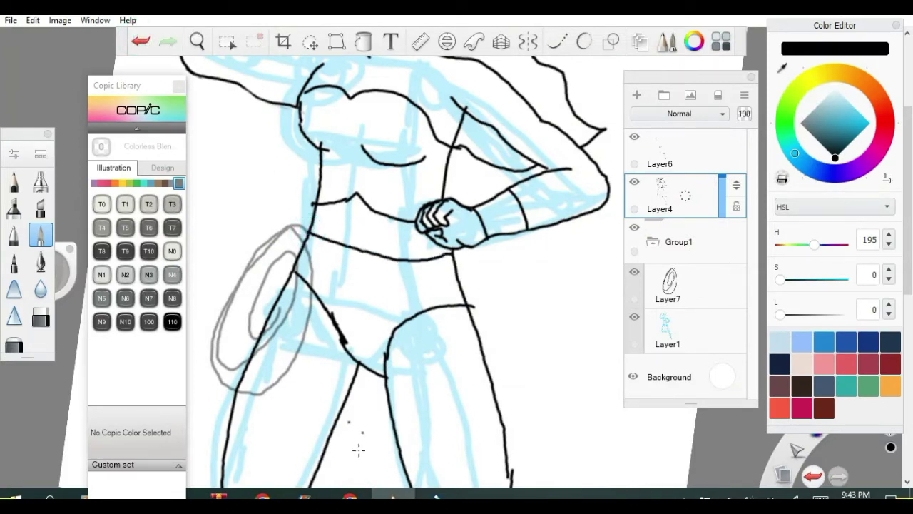
# Ink the bodice's centre notch and an inner line following the neckline on the fist-side cup, redrawing the line after checking the reference.
pyautogui.click(351, 497)
pyautogui.moveTo(340, 102); pyautogui.dragTo(355, 104)
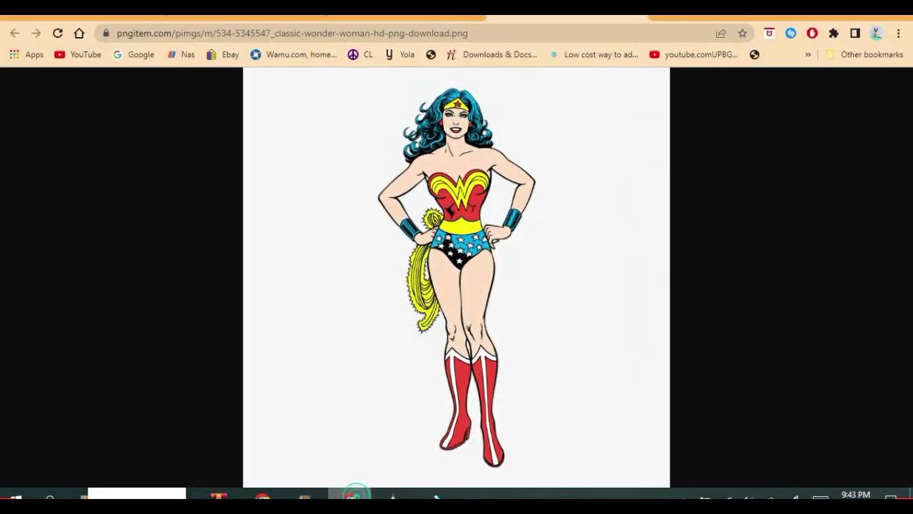
pyautogui.click(349, 497)
pyautogui.click(351, 495)
pyautogui.moveTo(354, 100)
pyautogui.mouseDown()
pyautogui.moveTo(390, 102)
pyautogui.moveTo(431, 131)
pyautogui.mouseUp()
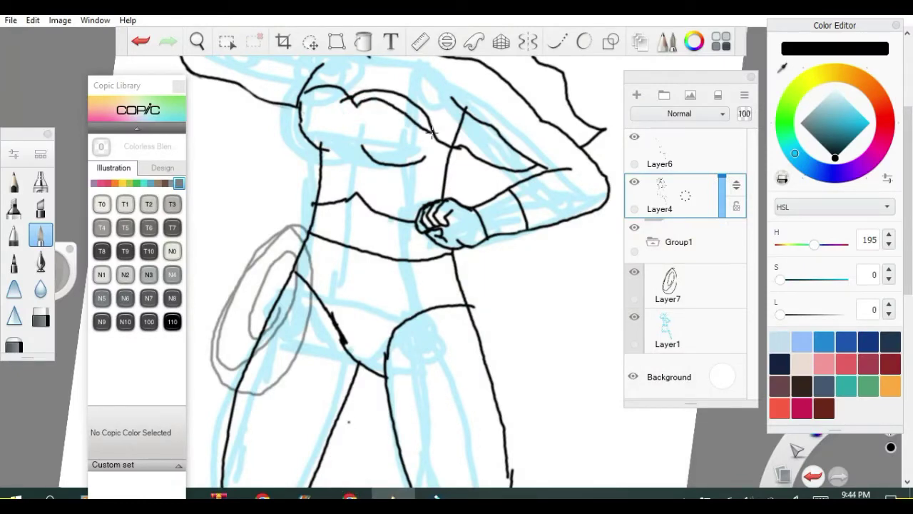
pyautogui.click(350, 497)
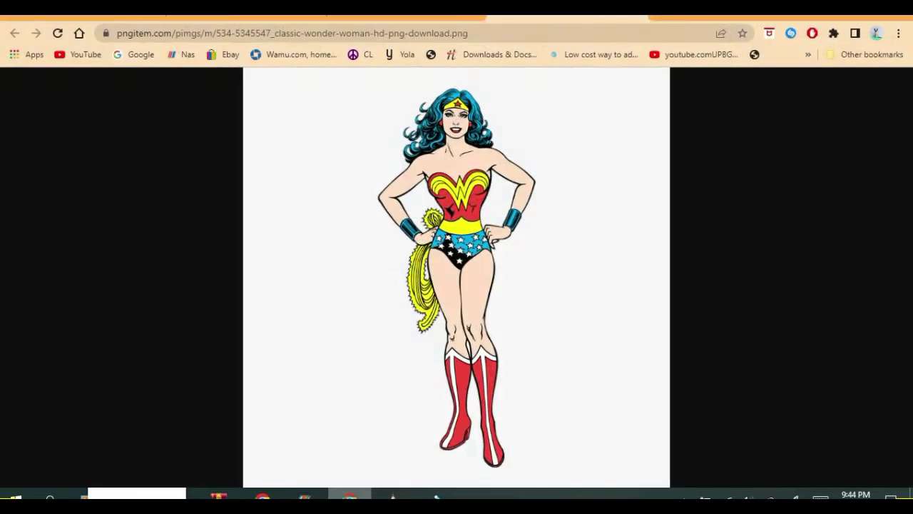
pyautogui.click(350, 496)
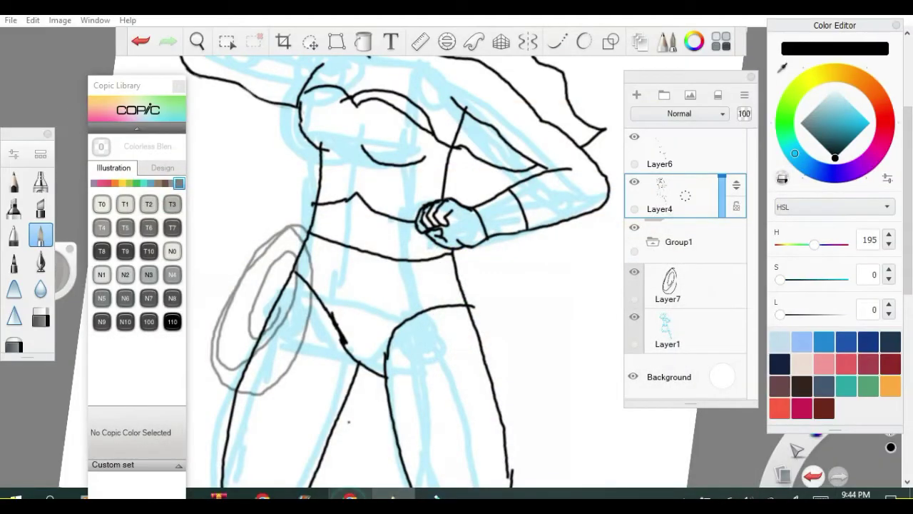
pyautogui.hotkey('alt', 'Tab')
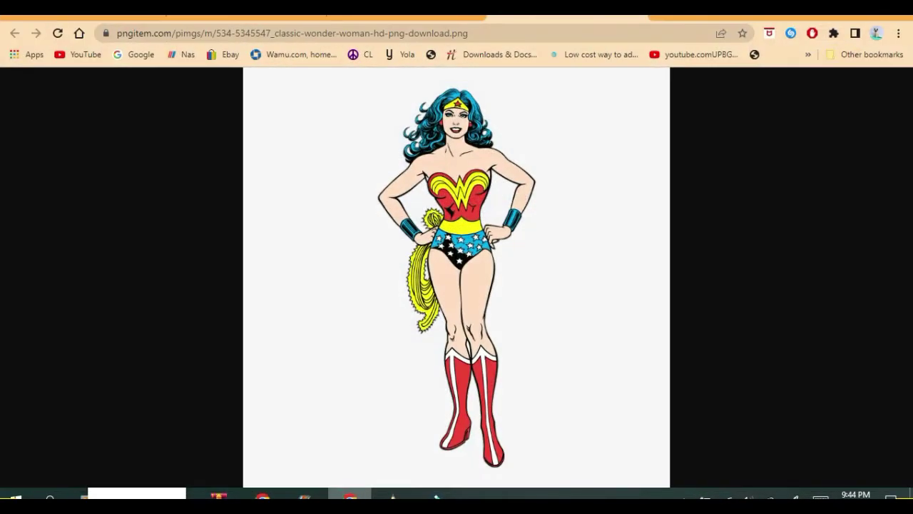
pyautogui.hotkey('alt', 'Tab')
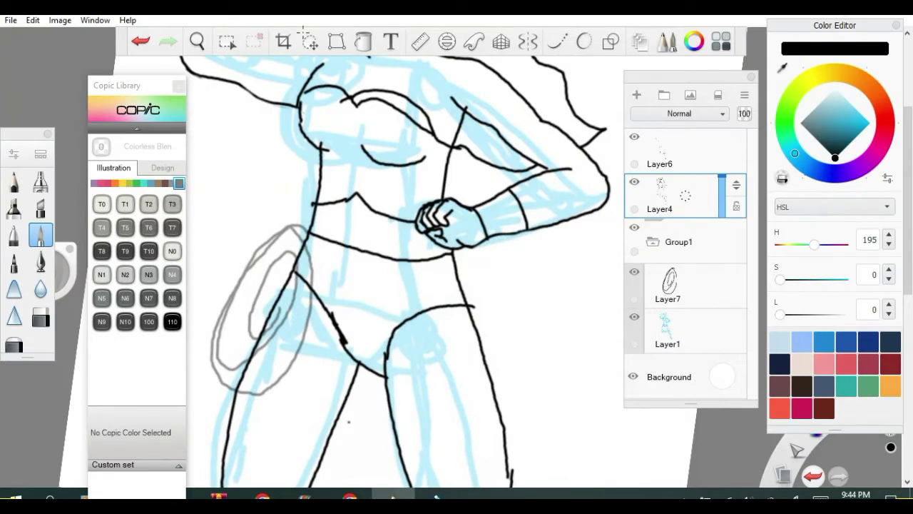
pyautogui.click(141, 43)
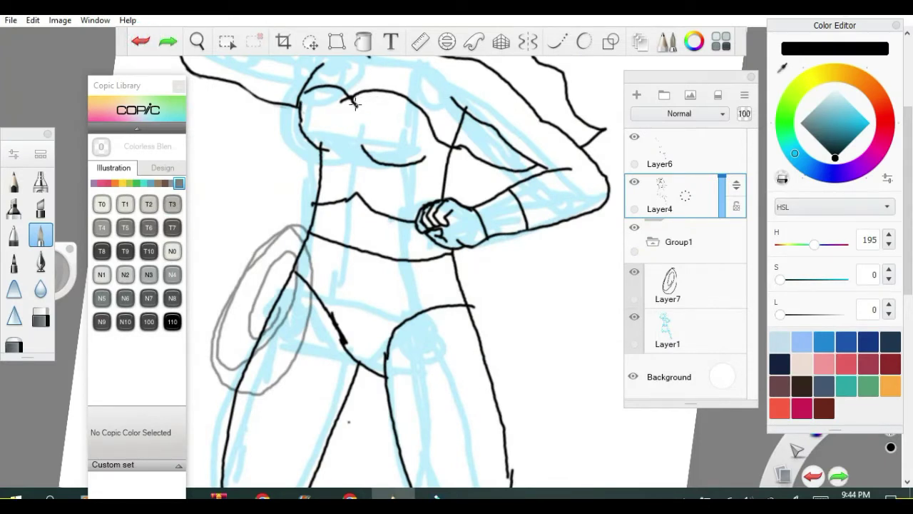
pyautogui.moveTo(342, 101)
pyautogui.mouseDown()
pyautogui.moveTo(388, 97)
pyautogui.moveTo(431, 132)
pyautogui.mouseUp()
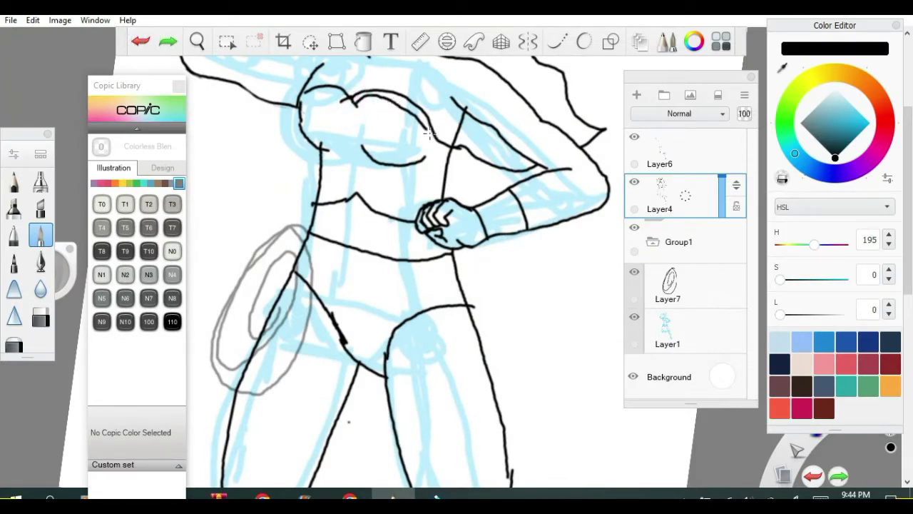
# Ink the lower edge of the chest emblem as arches over both cups joined by a W-shaped zigzag in the middle.
pyautogui.click(351, 494)
pyautogui.click(352, 495)
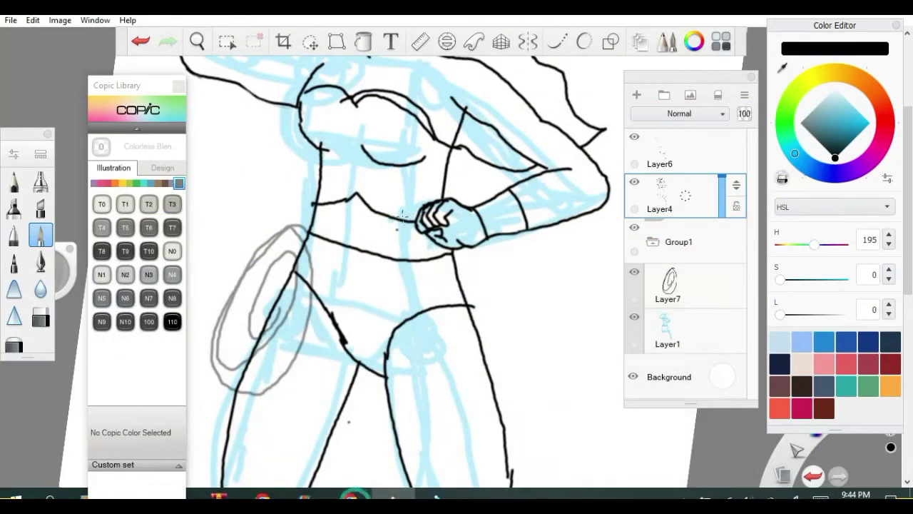
pyautogui.moveTo(433, 137); pyautogui.dragTo(424, 154)
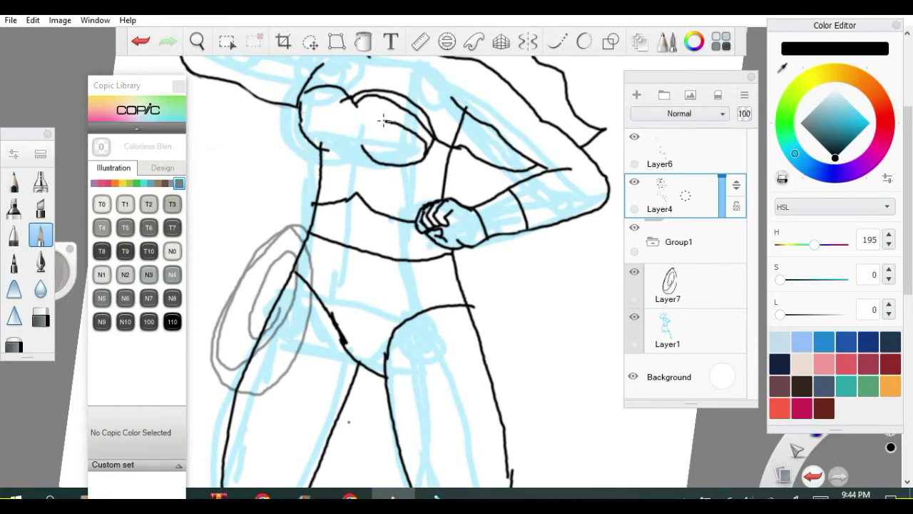
pyautogui.click(351, 495)
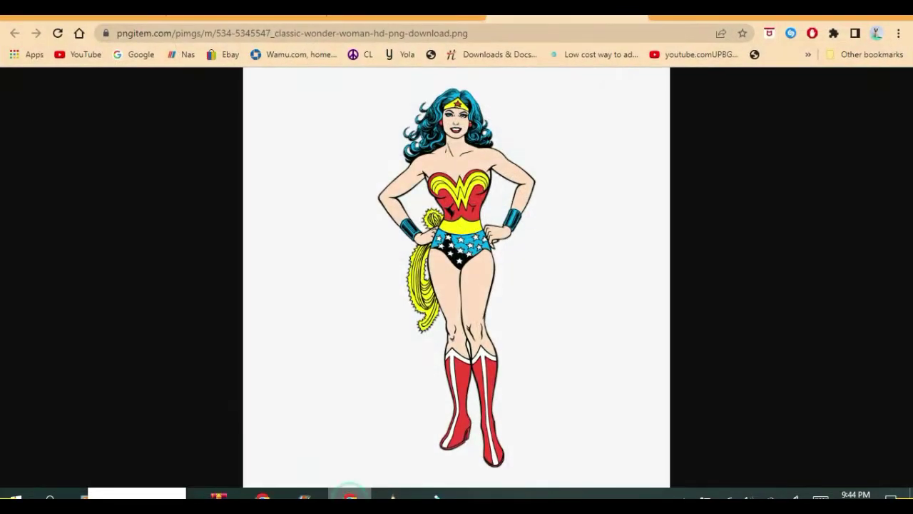
pyautogui.click(351, 494)
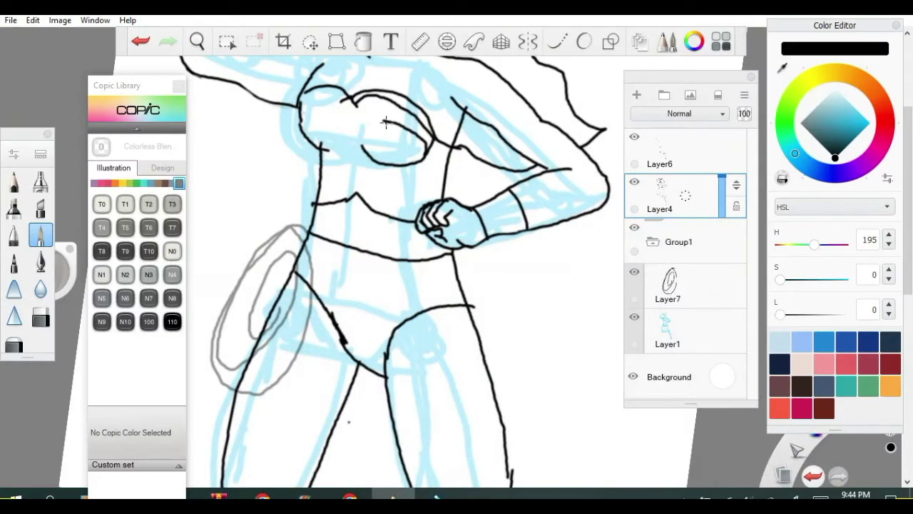
pyautogui.moveTo(386, 121); pyautogui.dragTo(363, 148)
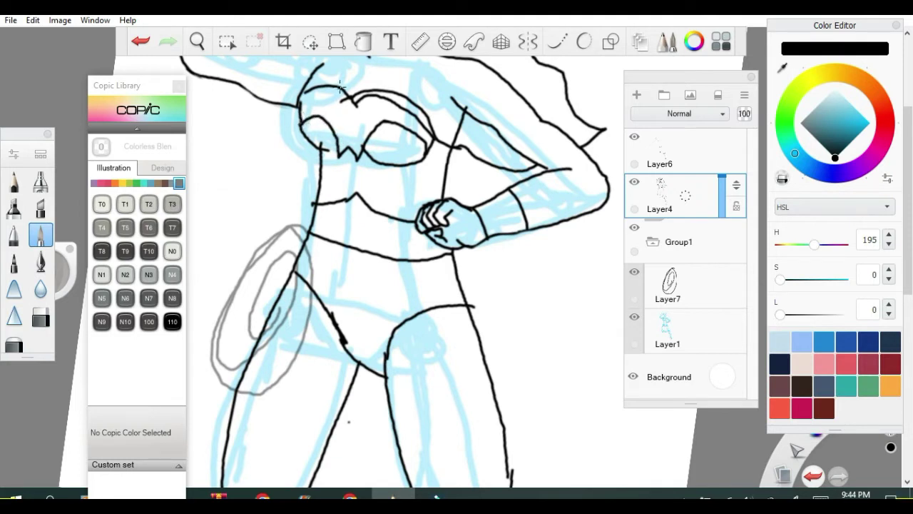
# Ink the inner neckline contour on the cup nearest the raised arm, replacing the first attempt.
pyautogui.moveTo(343, 100)
pyautogui.mouseDown()
pyautogui.moveTo(336, 89)
pyautogui.moveTo(357, 100)
pyautogui.moveTo(321, 93)
pyautogui.mouseUp()
pyautogui.click(147, 43)
pyautogui.click(142, 42)
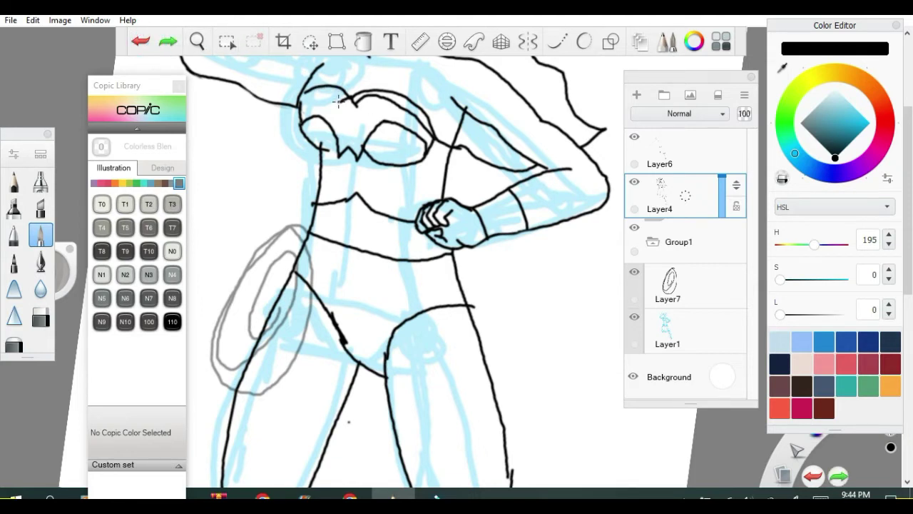
pyautogui.moveTo(340, 102)
pyautogui.mouseDown()
pyautogui.moveTo(350, 96)
pyautogui.moveTo(312, 91)
pyautogui.mouseUp()
pyautogui.scroll(-3, 302, 100)
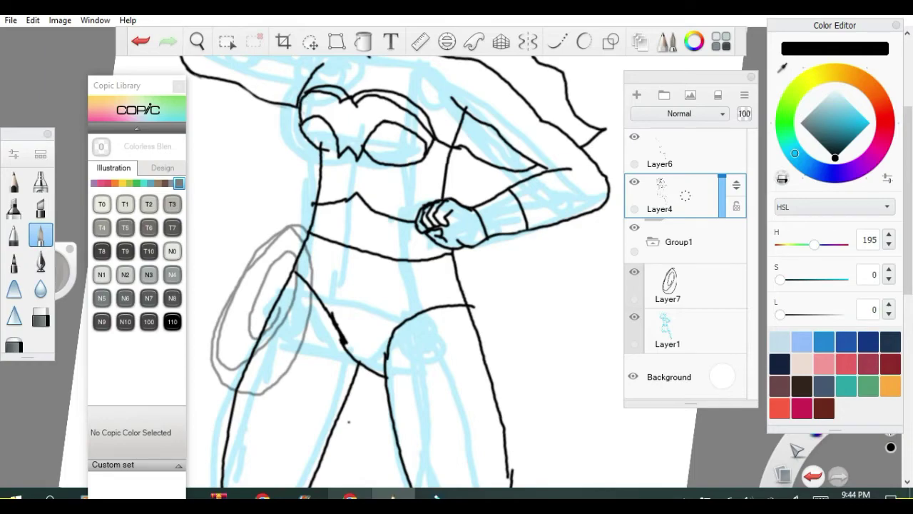
# Study the reference emblem and ink a curved wing line across the fist-side cup between the neckline and the emblem's lower edge.
pyautogui.click(349, 497)
pyautogui.click(350, 497)
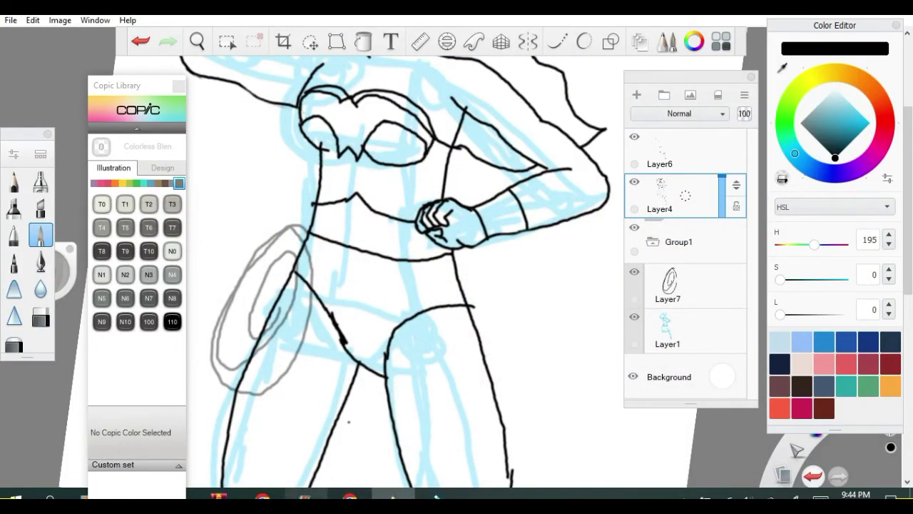
pyautogui.click(349, 497)
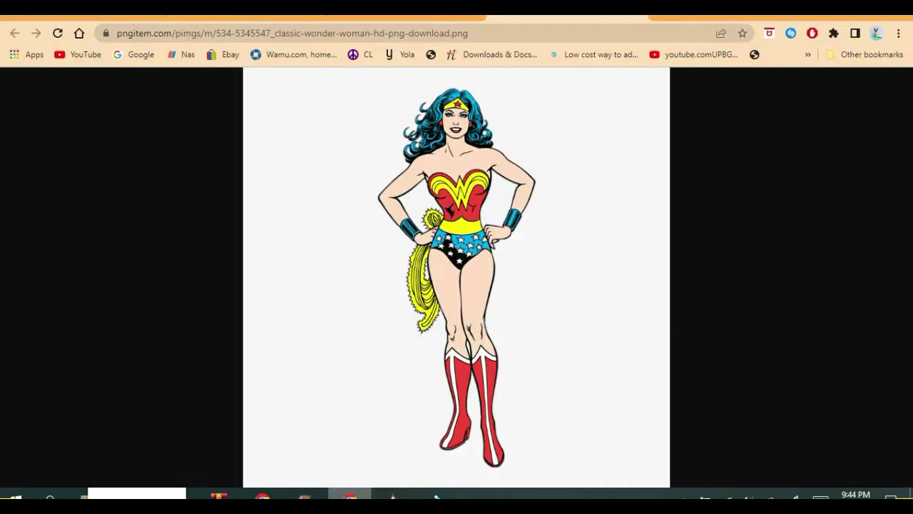
pyautogui.click(350, 498)
pyautogui.scroll(3, 424, 147)
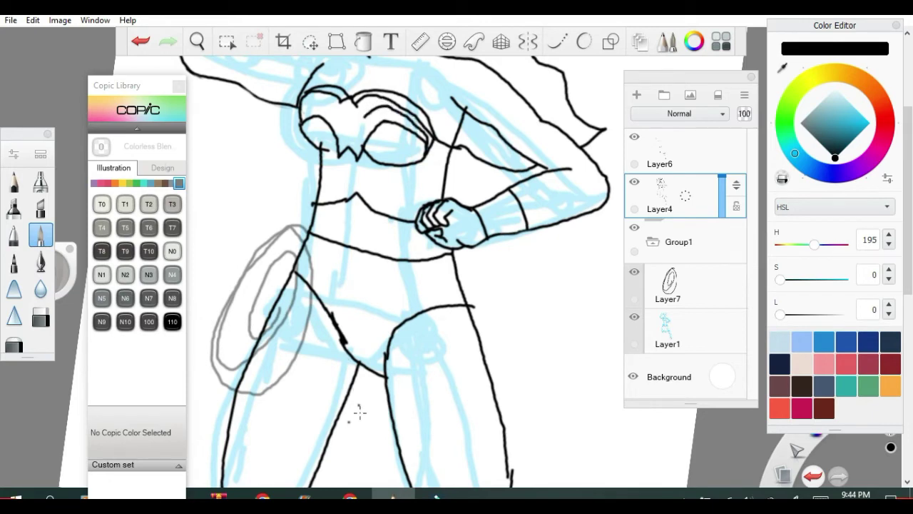
# Redo the wing line's inner end and ink the upper W zigzag with a matching arc over the other cup.
pyautogui.scroll(-3, 360, 412)
pyautogui.click(350, 497)
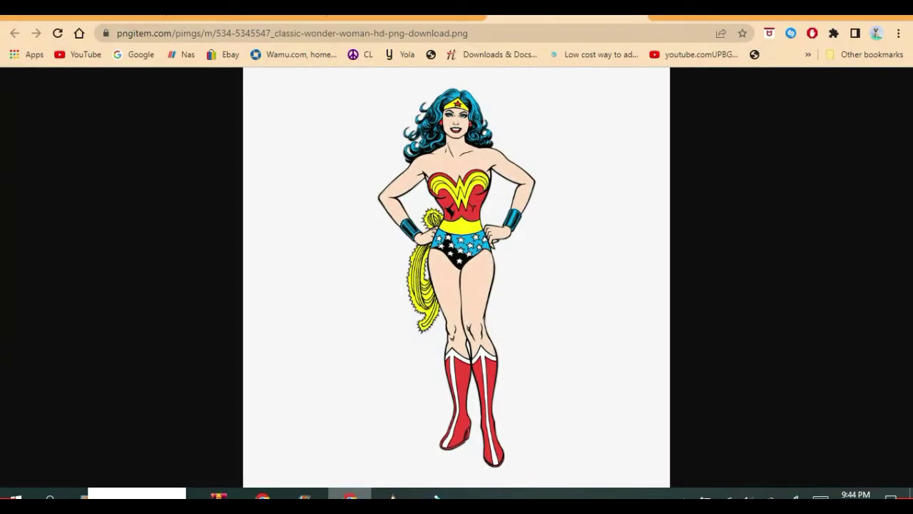
pyautogui.click(350, 498)
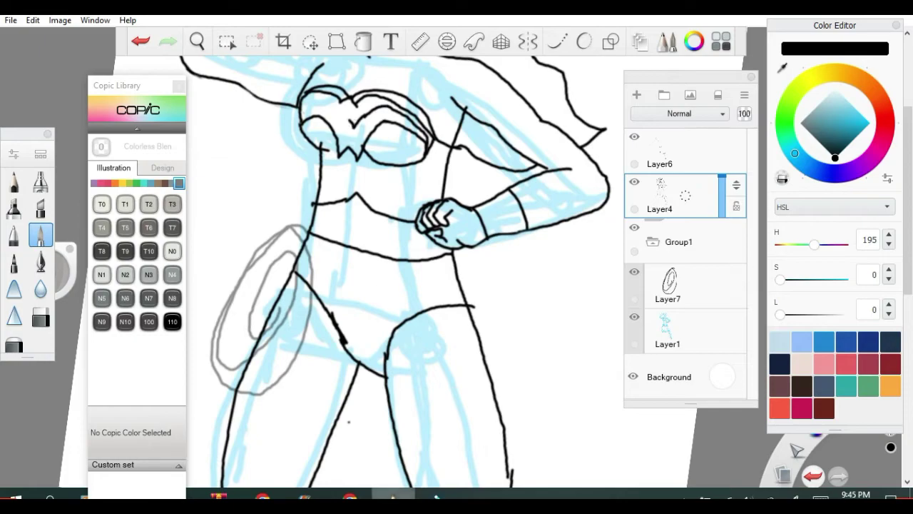
pyautogui.click(349, 497)
pyautogui.click(349, 494)
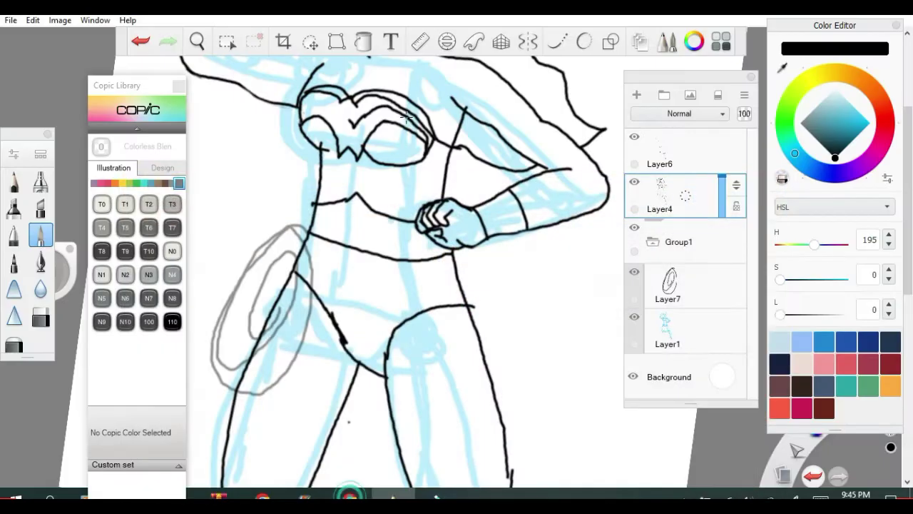
pyautogui.click(140, 41)
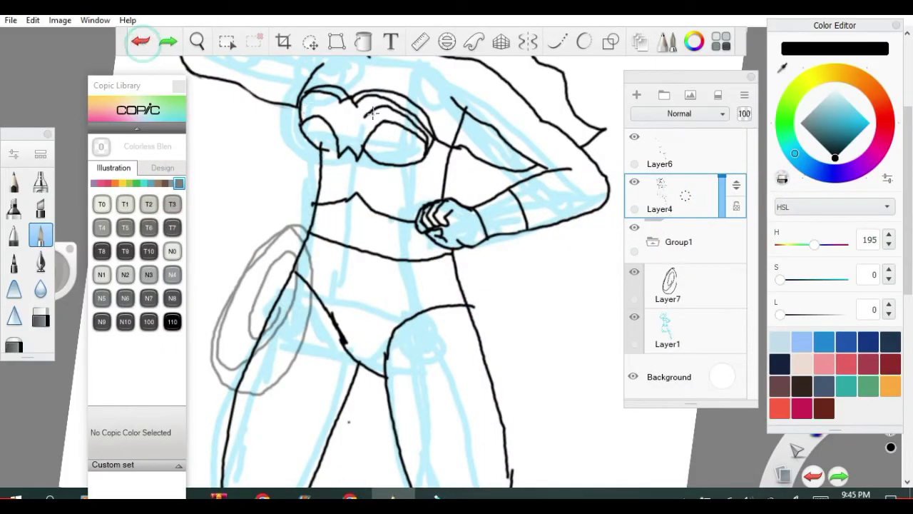
pyautogui.moveTo(366, 115); pyautogui.dragTo(356, 133)
pyautogui.moveTo(316, 100); pyautogui.dragTo(299, 114)
# Ink a thin parallel line beneath the emblem's upper wing on both cups, following the reference image.
pyautogui.scroll(2, 362, 72)
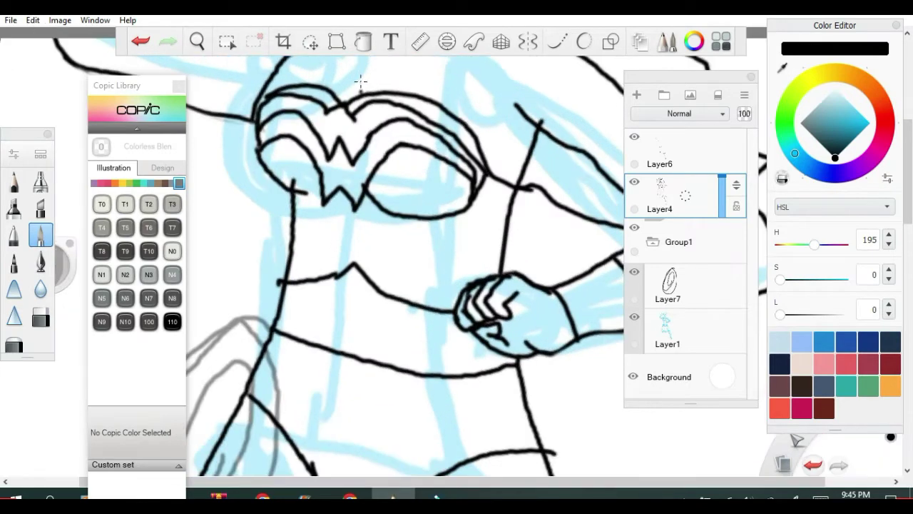
pyautogui.scroll(1, 386, 165)
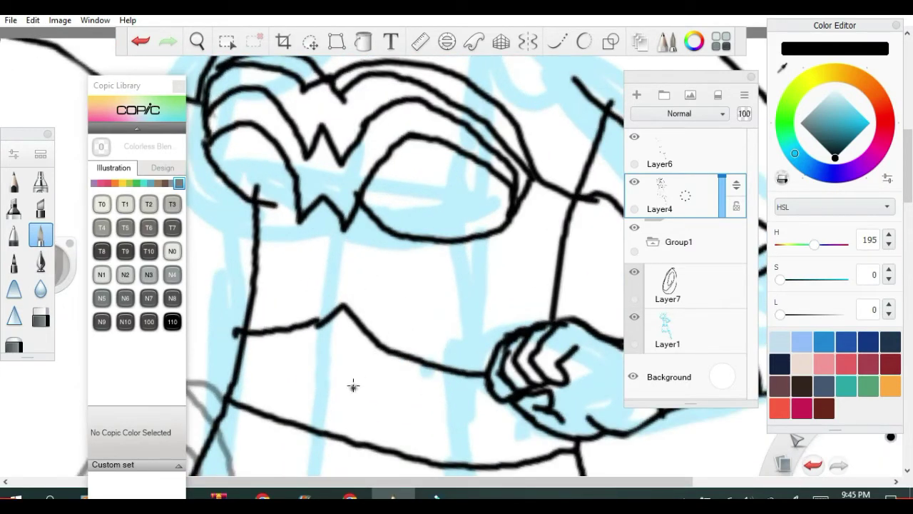
pyautogui.click(349, 497)
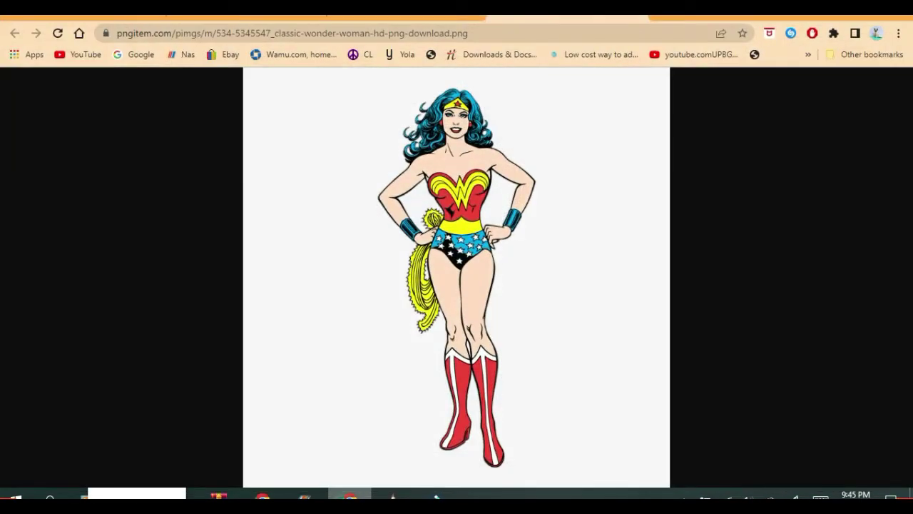
pyautogui.click(393, 497)
pyautogui.moveTo(382, 105)
pyautogui.mouseDown()
pyautogui.moveTo(429, 113)
pyautogui.moveTo(513, 175)
pyautogui.mouseUp()
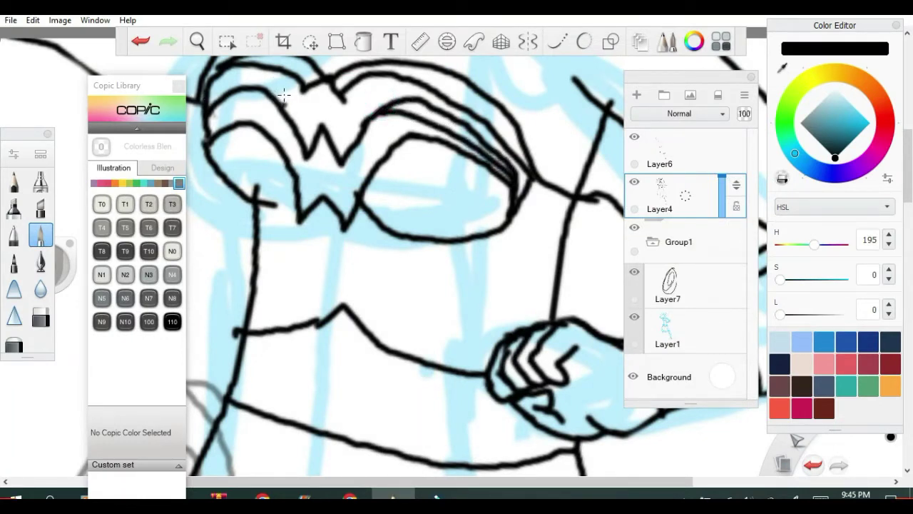
pyautogui.moveTo(282, 102)
pyautogui.mouseDown()
pyautogui.moveTo(240, 95)
pyautogui.moveTo(208, 120)
pyautogui.mouseUp()
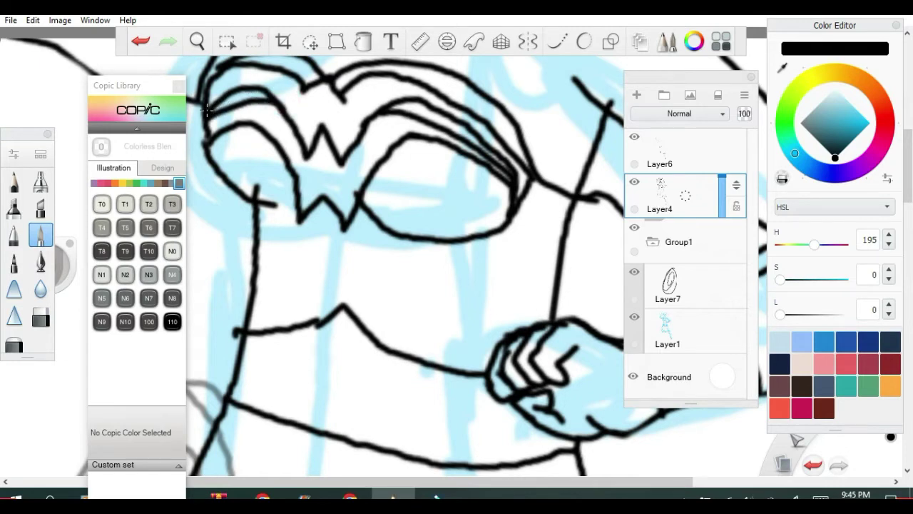
pyautogui.scroll(-4, 328, 175)
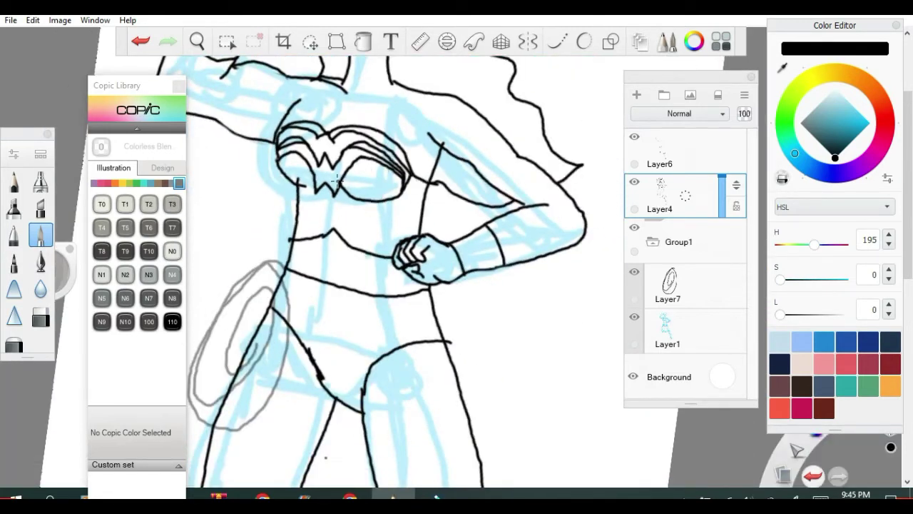
pyautogui.scroll(-6, 350, 198)
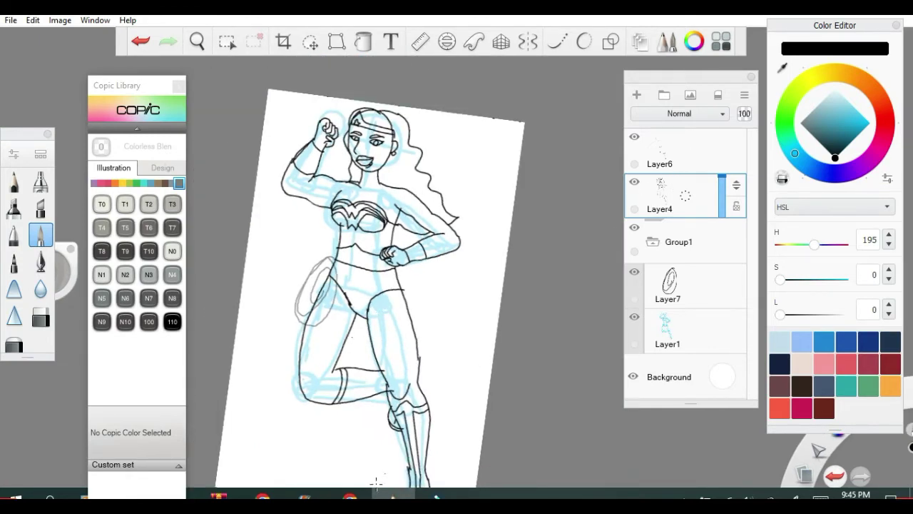
# Undo the last two edits to the face line art after checking the reference image.
pyautogui.click(350, 497)
pyautogui.click(350, 497)
pyautogui.scroll(3, 387, 116)
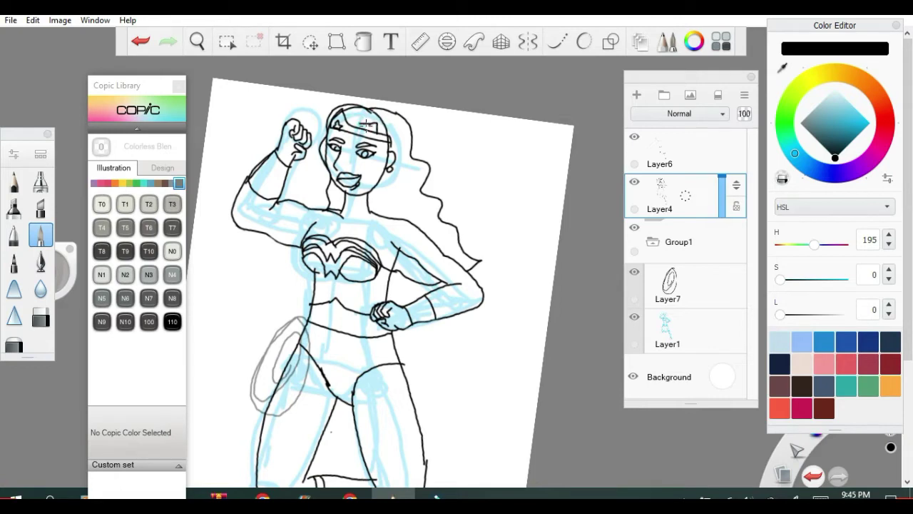
pyautogui.click(141, 41)
pyautogui.click(140, 41)
pyautogui.scroll(5, 402, 181)
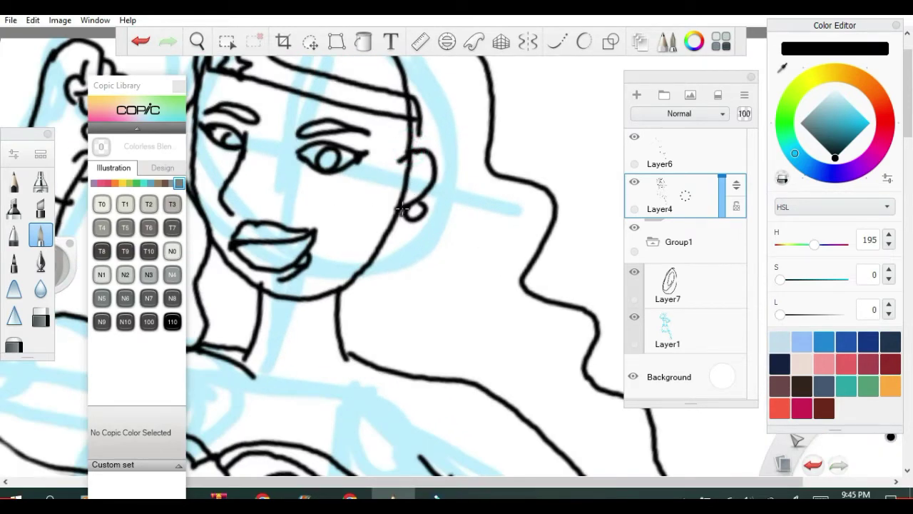
pyautogui.scroll(-5, 404, 148)
pyautogui.scroll(-3, 346, 316)
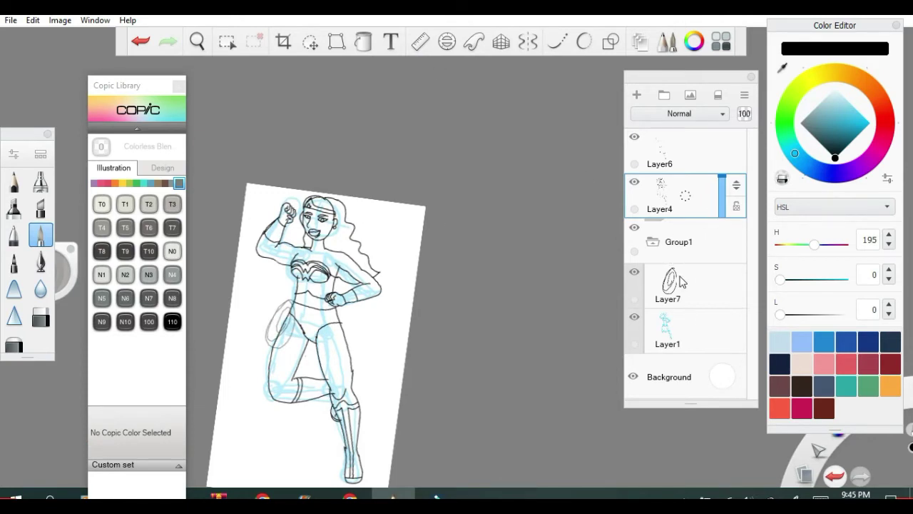
# On Layer6, draw an upright ellipse for the lasso's outer loop beside the waist and hip of the raised-arm side.
pyautogui.click(697, 151)
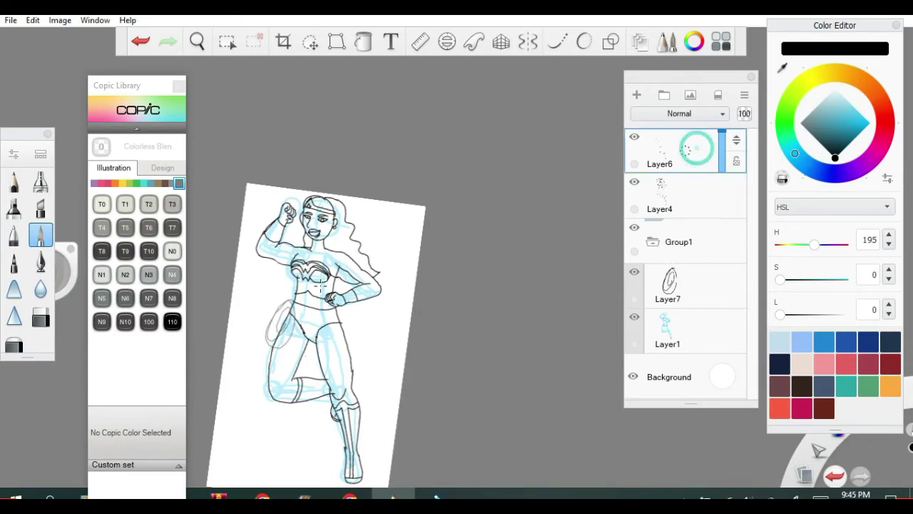
pyautogui.scroll(5, 267, 282)
pyautogui.scroll(-2, 272, 277)
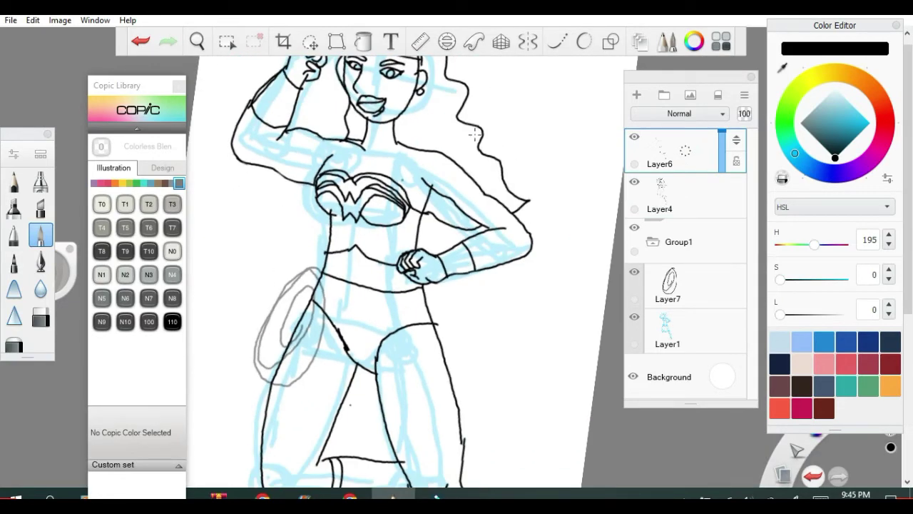
pyautogui.click(611, 41)
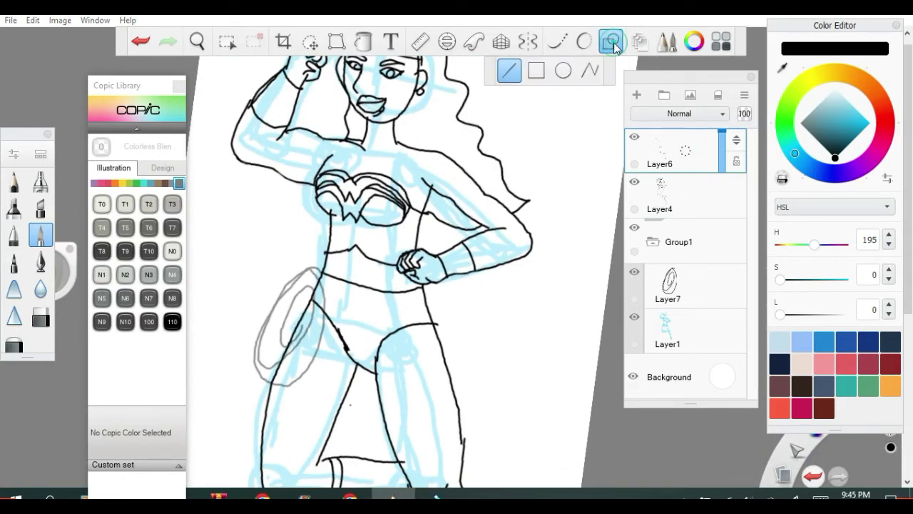
pyautogui.click(563, 69)
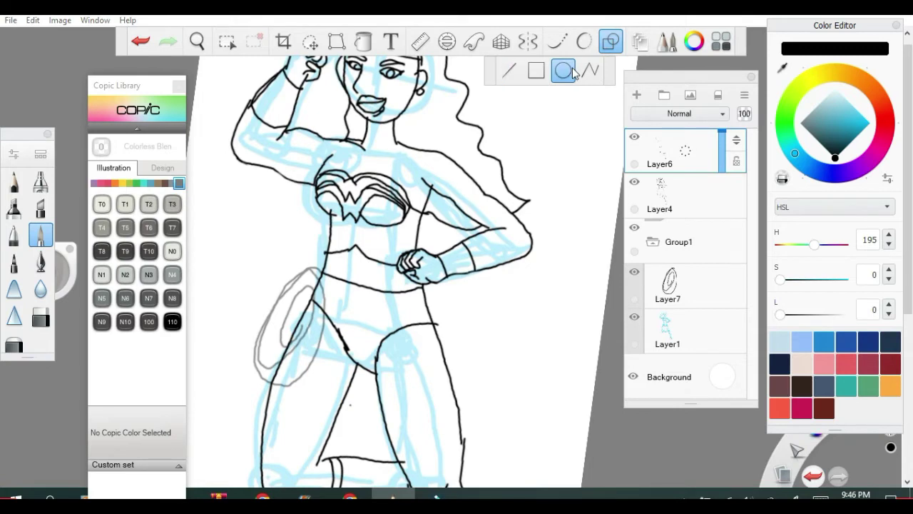
pyautogui.scroll(-4, 541, 281)
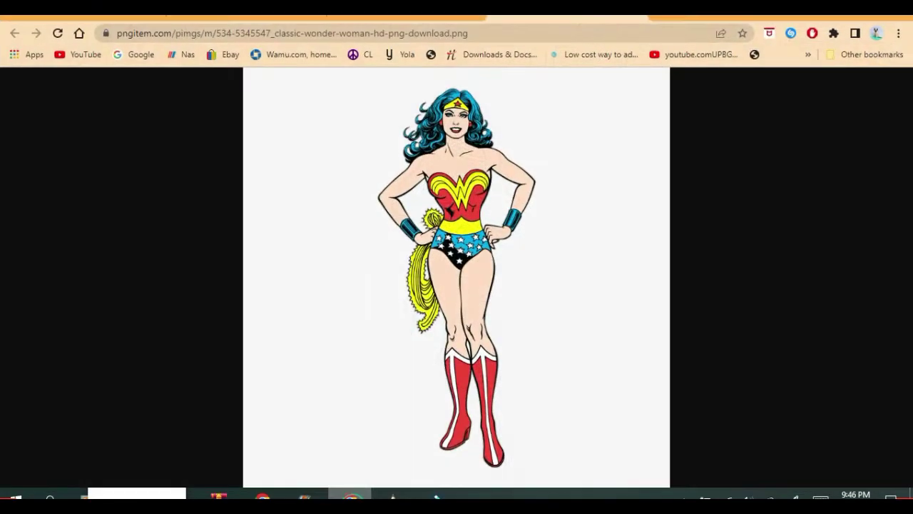
pyautogui.click(350, 498)
pyautogui.click(350, 498)
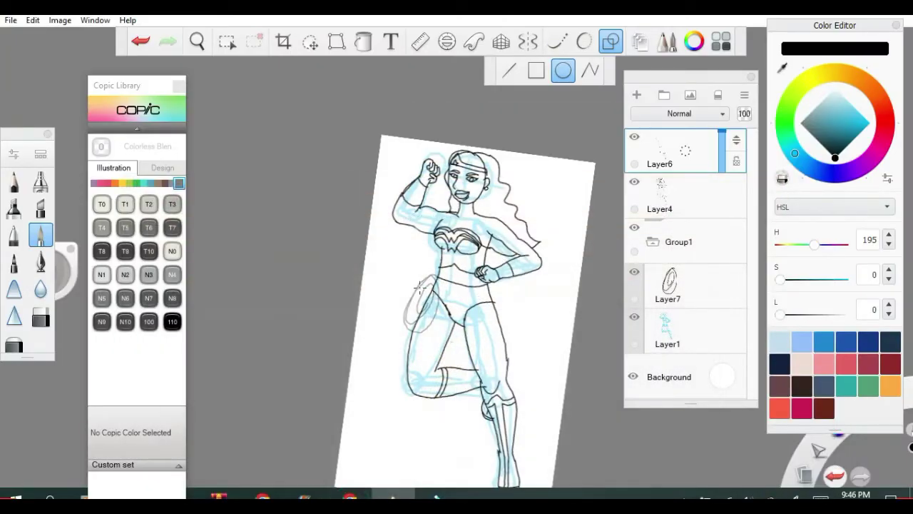
pyautogui.moveTo(409, 277); pyautogui.dragTo(420, 310)
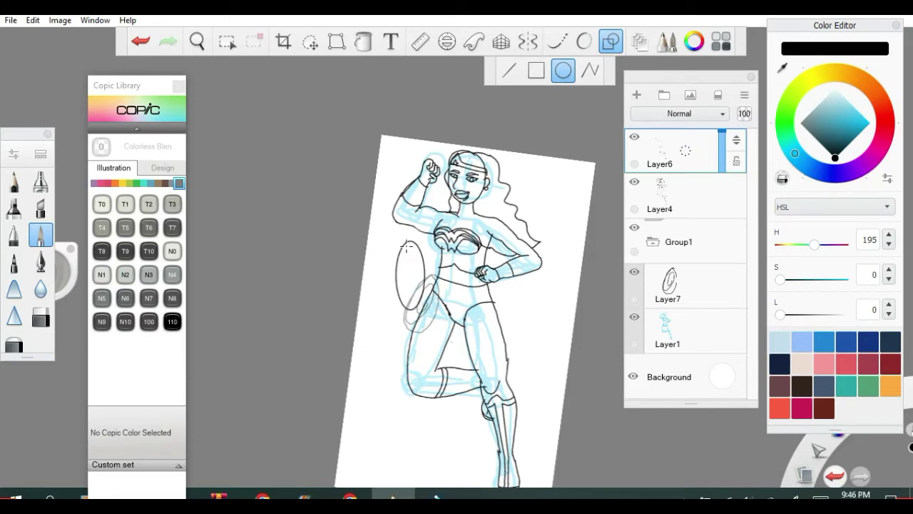
# Lasso-select the new ellipse, then tilt and move it against the waist and hip over the grey lasso sketch.
pyautogui.hotkey('alt', 'Tab')
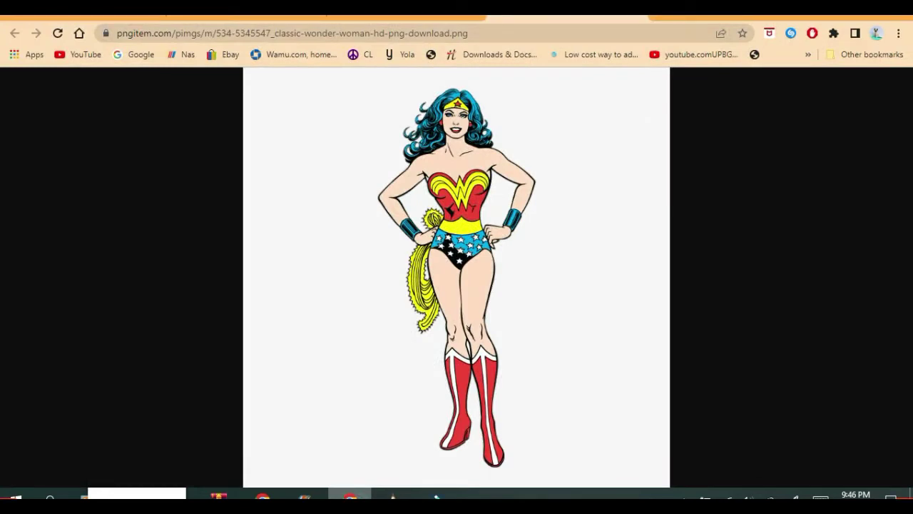
pyautogui.hotkey('alt', 'Tab')
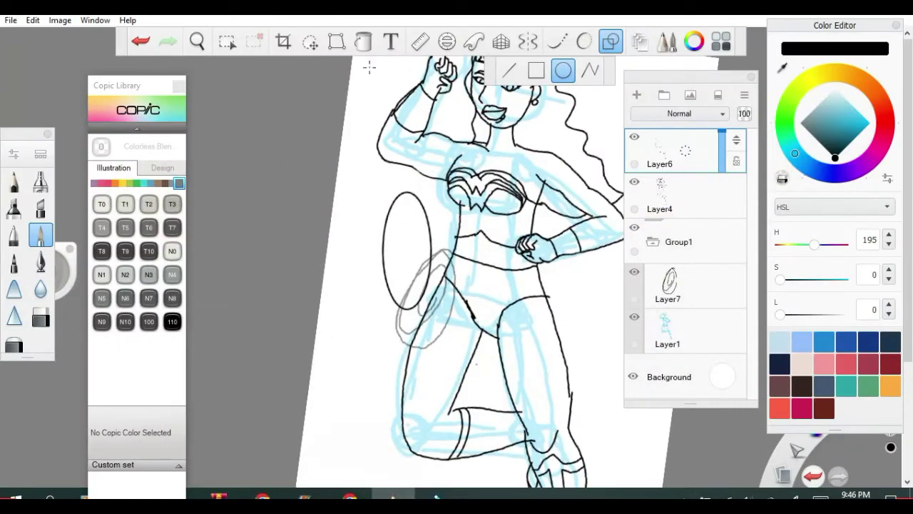
pyautogui.click(310, 43)
pyautogui.click(227, 40)
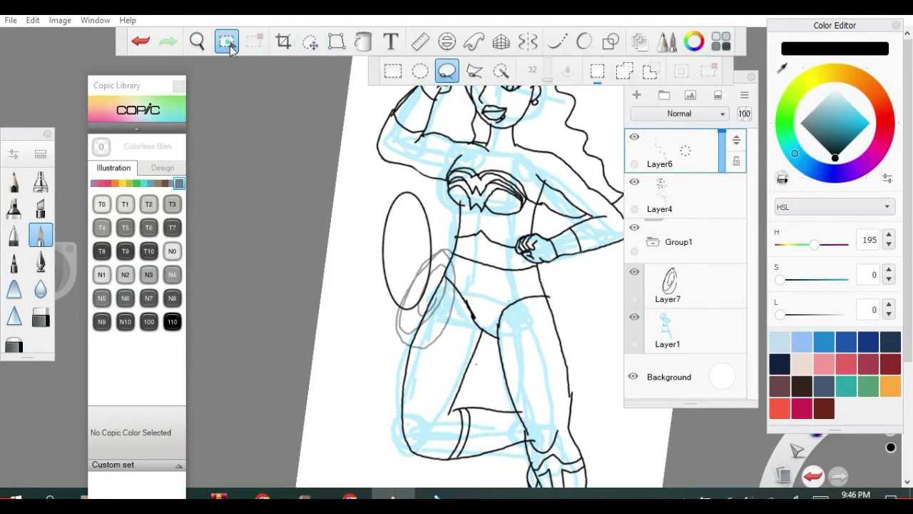
pyautogui.moveTo(401, 215)
pyautogui.mouseDown()
pyautogui.moveTo(428, 201)
pyautogui.moveTo(410, 179)
pyautogui.moveTo(363, 271)
pyautogui.moveTo(386, 327)
pyautogui.moveTo(422, 314)
pyautogui.moveTo(441, 272)
pyautogui.moveTo(445, 236)
pyautogui.moveTo(415, 183)
pyautogui.mouseUp()
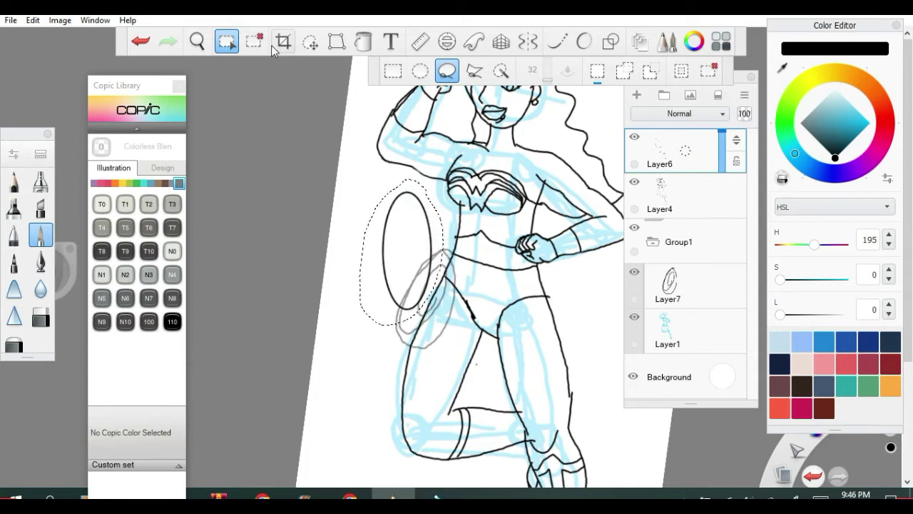
pyautogui.click(310, 42)
pyautogui.moveTo(416, 228)
pyautogui.mouseDown()
pyautogui.moveTo(428, 256)
pyautogui.moveTo(467, 230)
pyautogui.moveTo(451, 262)
pyautogui.moveTo(468, 278)
pyautogui.moveTo(464, 227)
pyautogui.mouseUp()
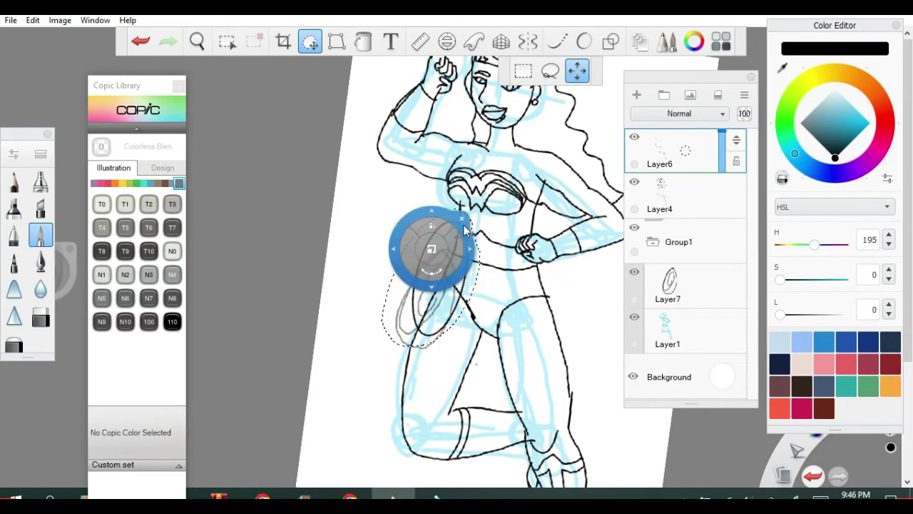
pyautogui.click(463, 220)
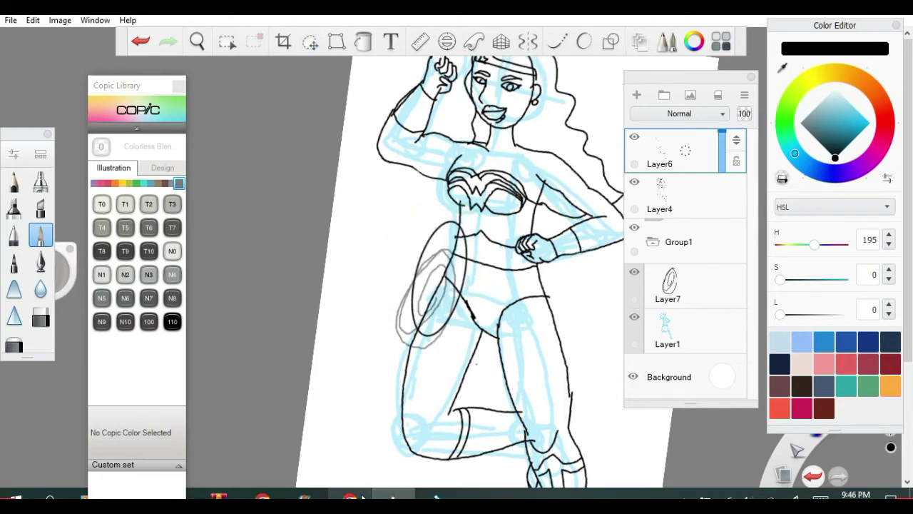
# Examine the coiled lasso at the hip in the Wonder Woman reference image in the browser.
pyautogui.click(357, 496)
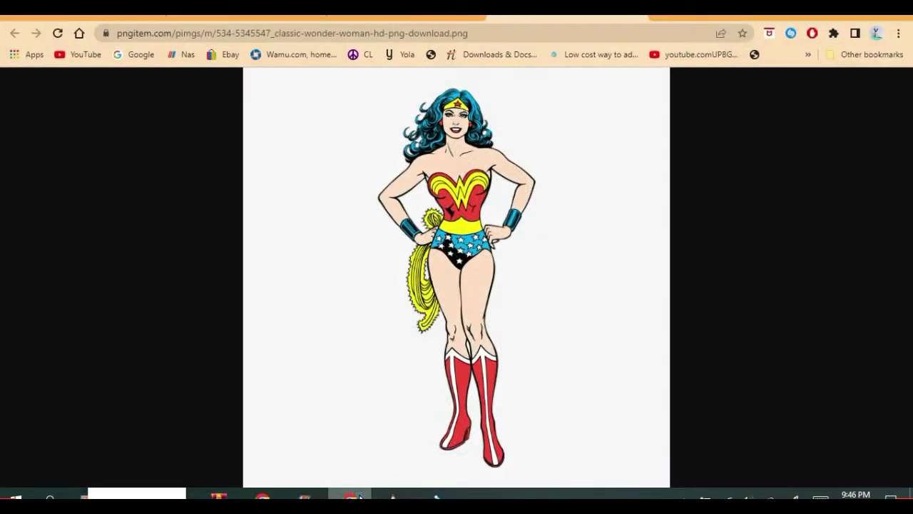
pyautogui.click(357, 496)
pyautogui.scroll(3, 393, 388)
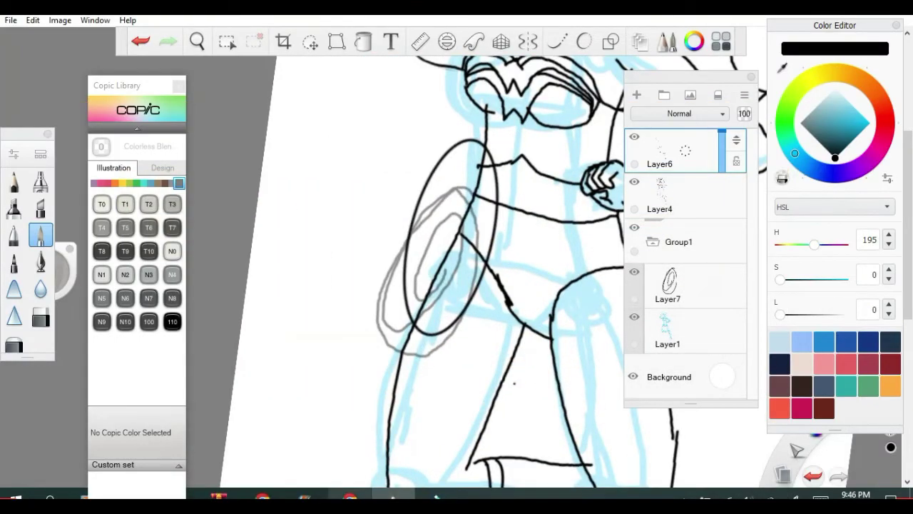
pyautogui.click(353, 496)
pyautogui.click(353, 495)
pyautogui.click(611, 41)
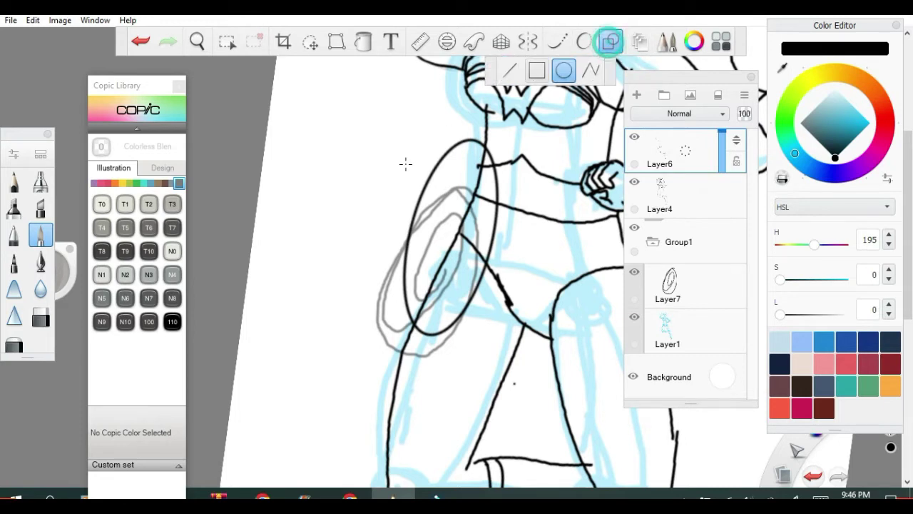
pyautogui.moveTo(446, 205); pyautogui.dragTo(426, 227)
pyautogui.click(140, 41)
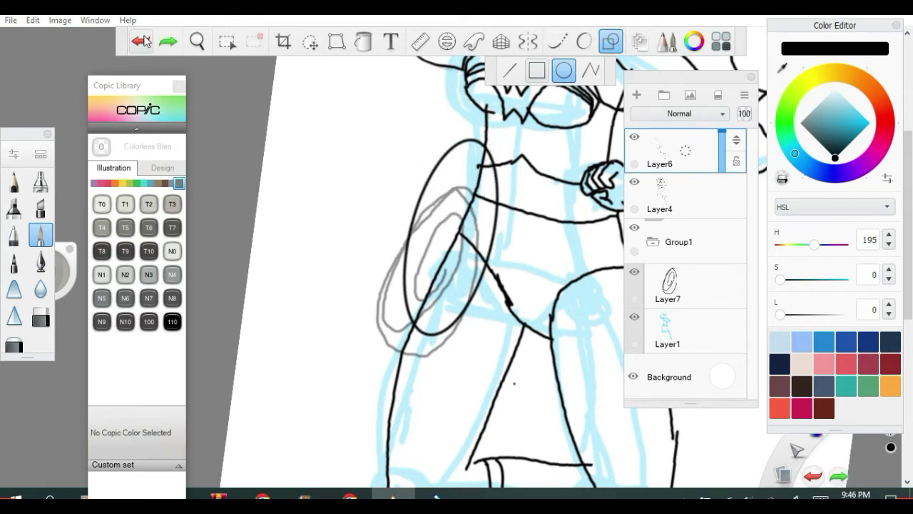
pyautogui.moveTo(482, 153); pyautogui.dragTo(493, 163)
pyautogui.click(139, 40)
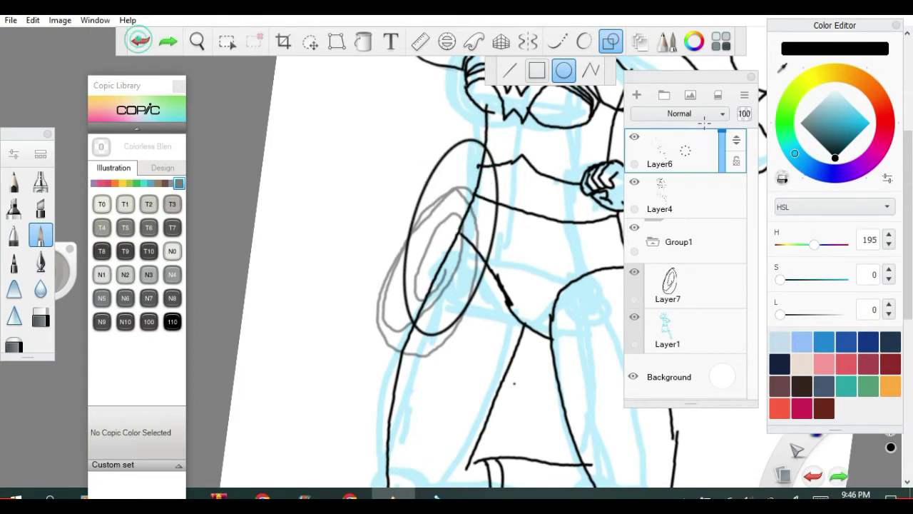
# Draw the lasso's inner rope strands freehand, curving from the waist down along the inside of the ellipse.
pyautogui.click(667, 41)
pyautogui.click(611, 41)
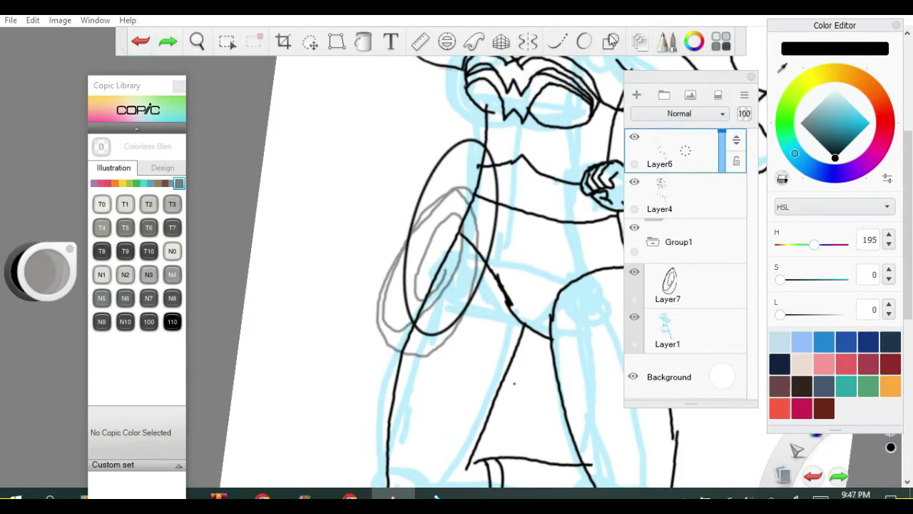
pyautogui.click(665, 42)
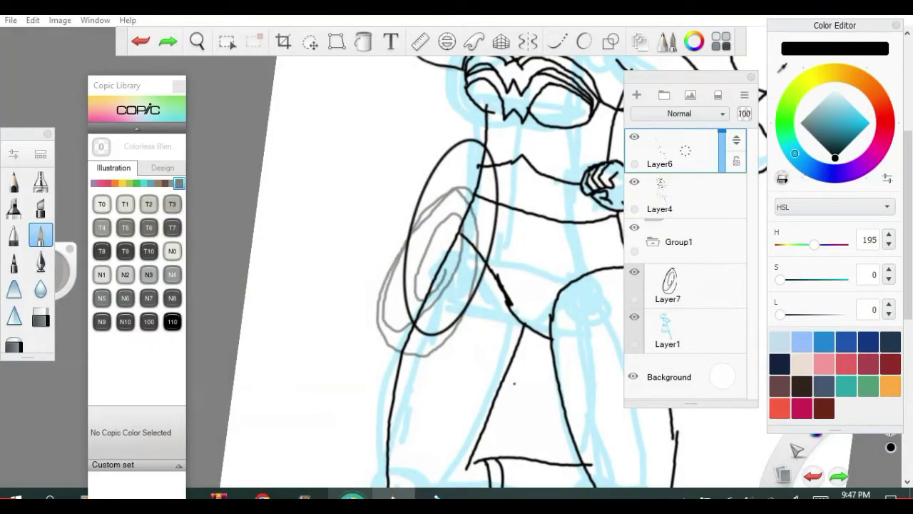
pyautogui.moveTo(498, 149)
pyautogui.mouseDown()
pyautogui.moveTo(458, 171)
pyautogui.moveTo(432, 224)
pyautogui.mouseUp()
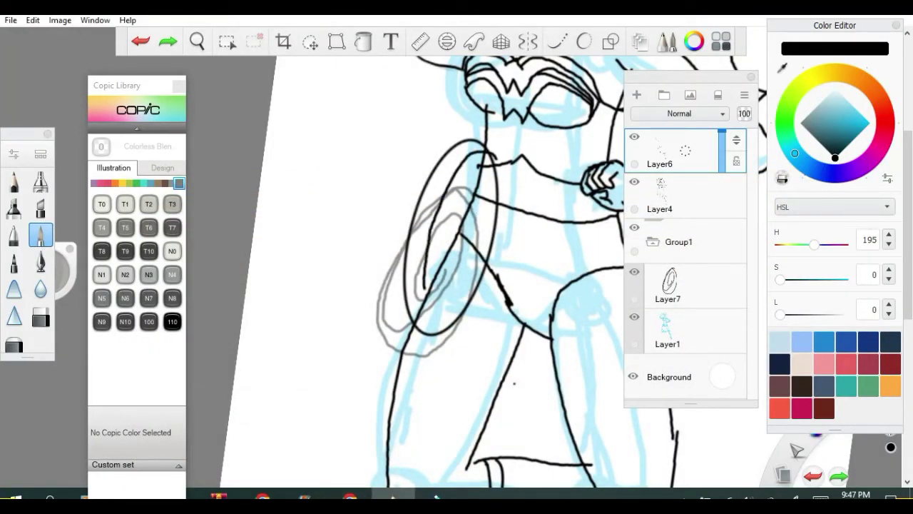
pyautogui.moveTo(425, 287); pyautogui.dragTo(425, 298)
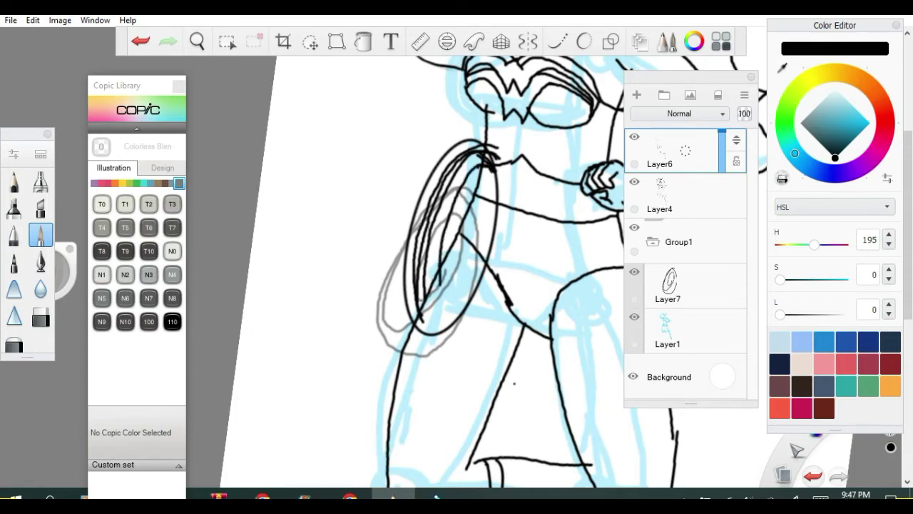
# Erase the strand ends overlapping the waist and the parts of the ellipse crossing the torso and thigh.
pyautogui.scroll(3, 513, 145)
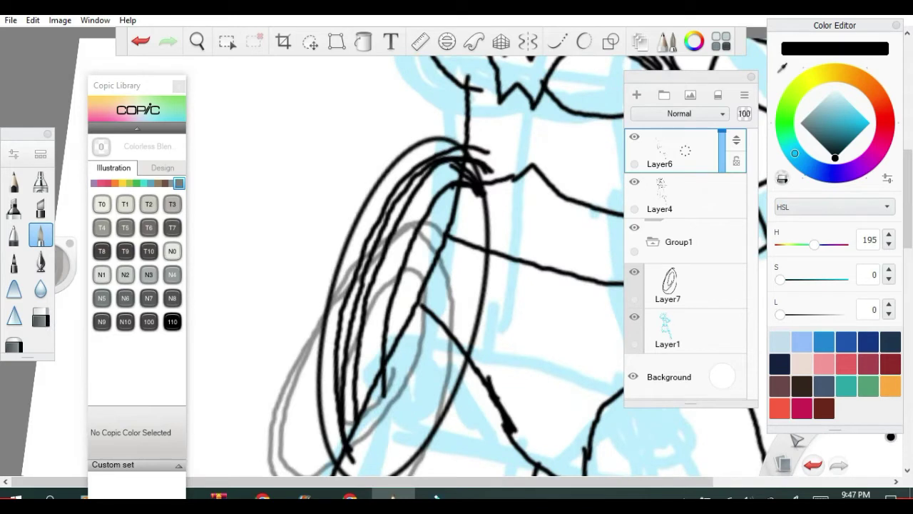
pyautogui.click(46, 321)
pyautogui.moveTo(487, 152)
pyautogui.mouseDown()
pyautogui.moveTo(471, 168)
pyautogui.moveTo(477, 191)
pyautogui.moveTo(449, 147)
pyautogui.moveTo(451, 184)
pyautogui.moveTo(436, 168)
pyautogui.mouseUp()
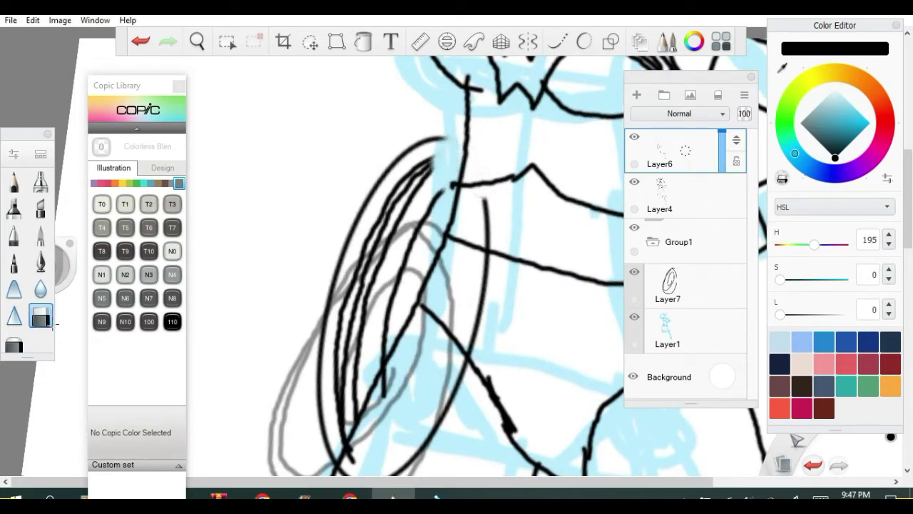
pyautogui.moveTo(485, 198)
pyautogui.mouseDown()
pyautogui.moveTo(490, 250)
pyautogui.moveTo(473, 346)
pyautogui.mouseUp()
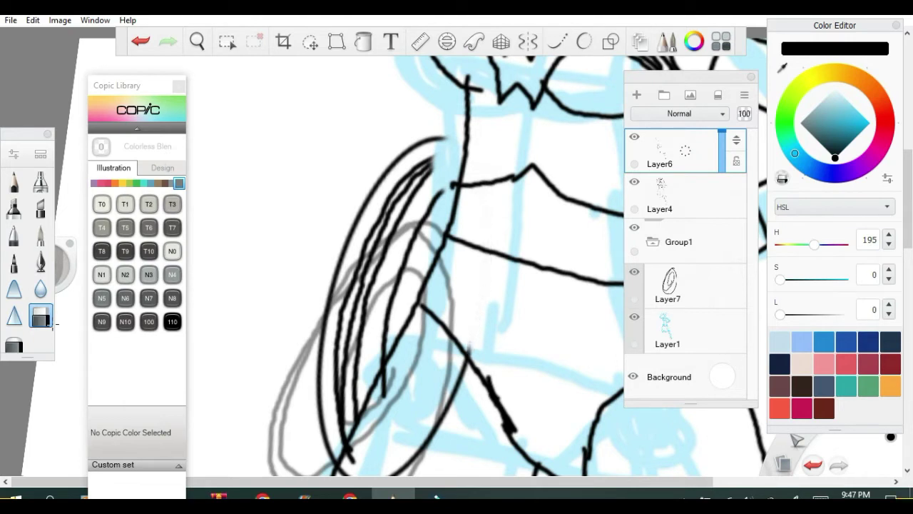
pyautogui.moveTo(423, 448)
pyautogui.mouseDown()
pyautogui.moveTo(461, 378)
pyautogui.moveTo(477, 373)
pyautogui.moveTo(468, 358)
pyautogui.mouseUp()
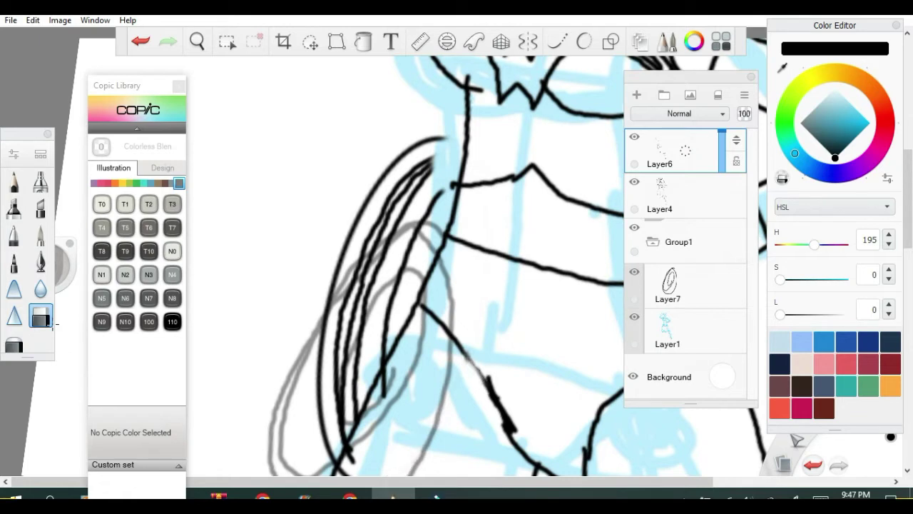
pyautogui.moveTo(425, 484); pyautogui.dragTo(371, 477)
pyautogui.scroll(-2, 370, 477)
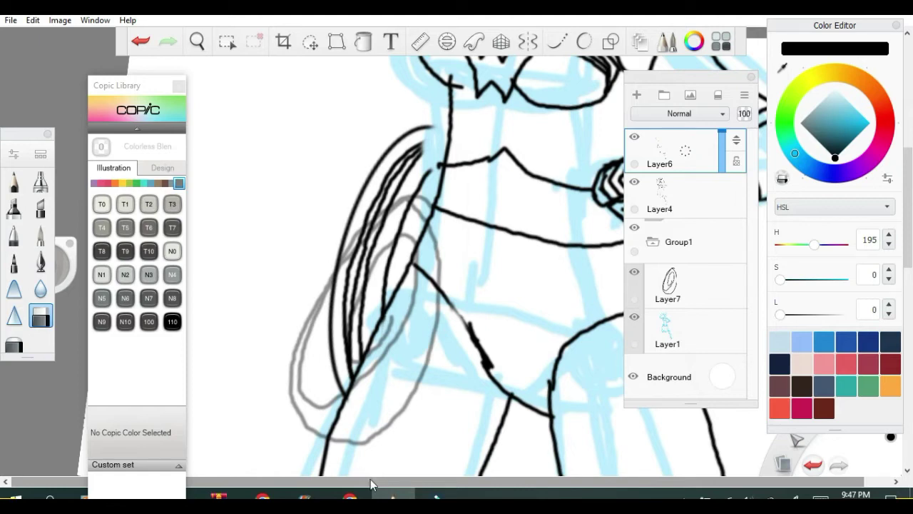
# Brush short strokes joining the upper ends of the lasso strands to the waist outline, undoing the unsuccessful tries.
pyautogui.click(47, 232)
pyautogui.scroll(5, 53, 231)
pyautogui.moveTo(424, 171); pyautogui.dragTo(409, 193)
pyautogui.hotkey('ctrl', 'z')
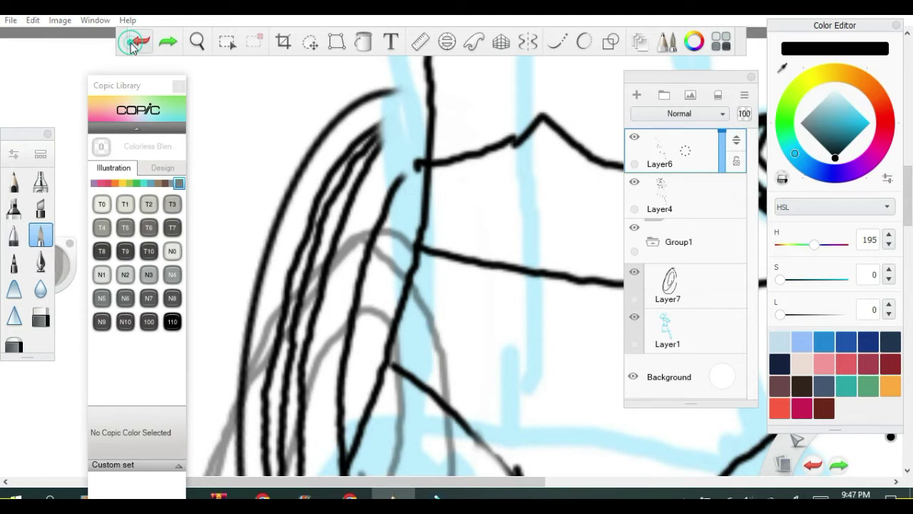
pyautogui.moveTo(380, 105); pyautogui.dragTo(435, 95)
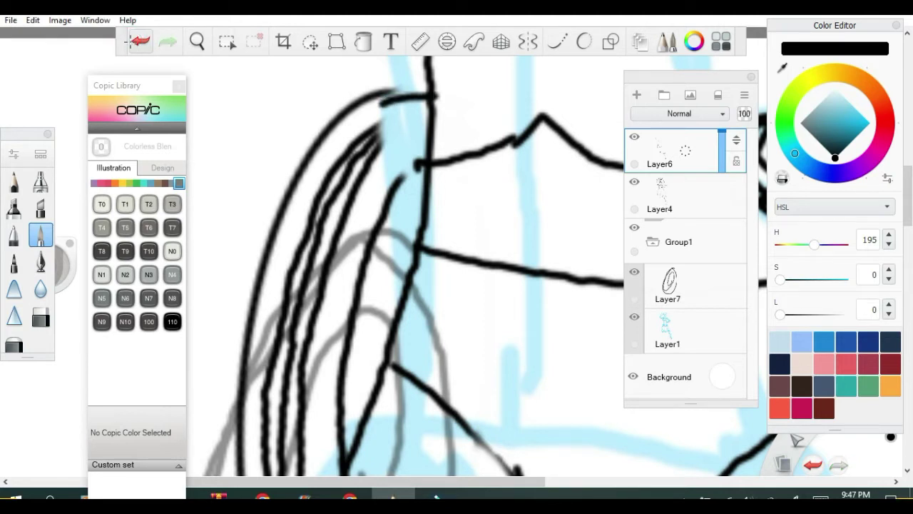
pyautogui.click(132, 41)
pyautogui.moveTo(421, 95); pyautogui.dragTo(431, 95)
pyautogui.moveTo(375, 145); pyautogui.dragTo(431, 116)
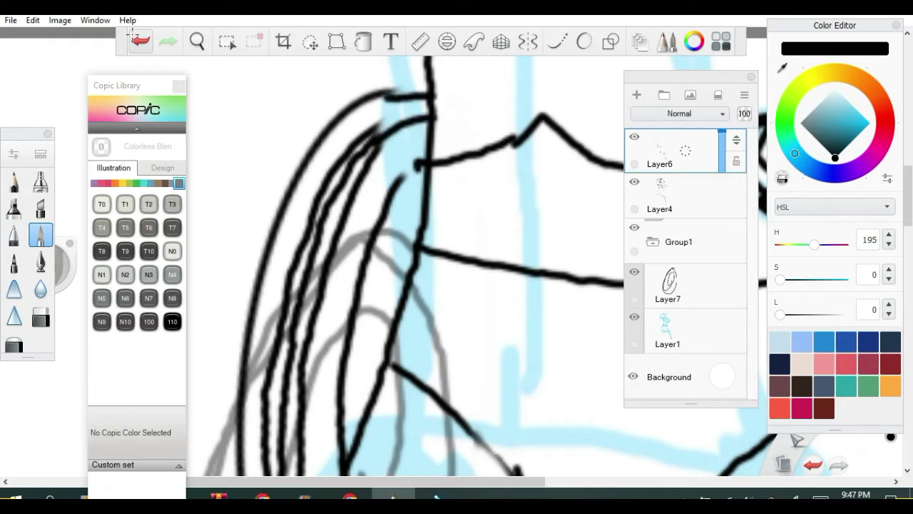
pyautogui.moveTo(397, 194); pyautogui.dragTo(425, 167)
pyautogui.moveTo(359, 191); pyautogui.dragTo(437, 135)
# Erase the joining strokes and upper ends of the outer lasso strands near the waist.
pyautogui.click(43, 318)
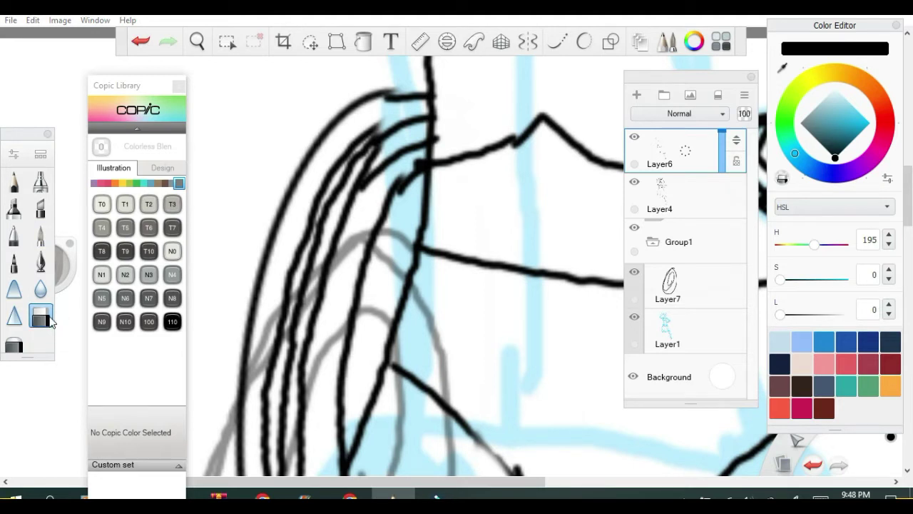
pyautogui.moveTo(342, 175); pyautogui.dragTo(399, 100)
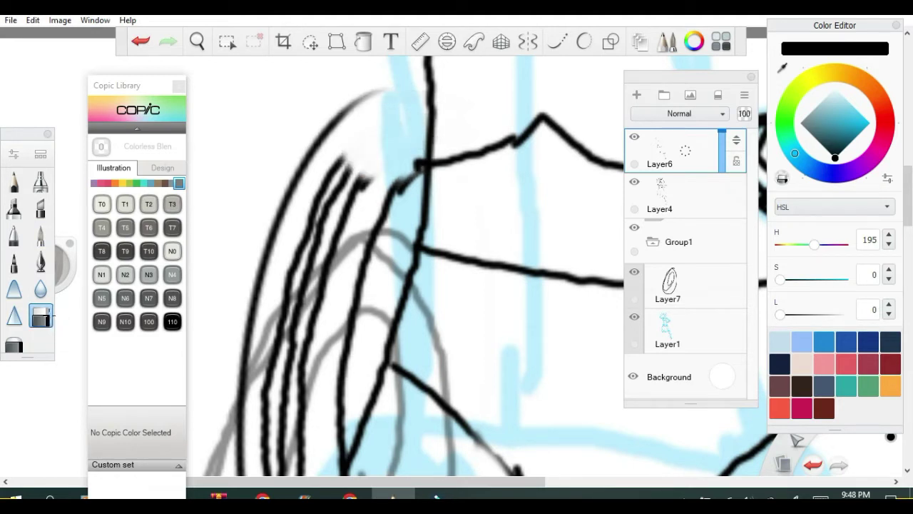
# Redraw the short strokes joining the upper ends of the lasso strands to the waist outline with the Paintbrush.
pyautogui.click(40, 235)
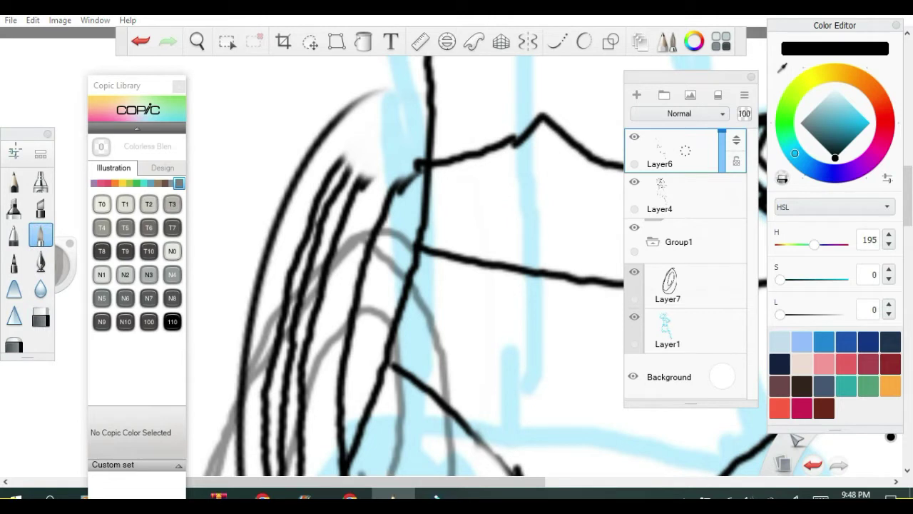
pyautogui.moveTo(345, 106); pyautogui.dragTo(428, 85)
pyautogui.moveTo(339, 155); pyautogui.dragTo(426, 104)
pyautogui.moveTo(345, 164); pyautogui.dragTo(435, 121)
pyautogui.moveTo(361, 180); pyautogui.dragTo(418, 159)
pyautogui.moveTo(392, 188); pyautogui.dragTo(428, 171)
pyautogui.scroll(-3, 381, 262)
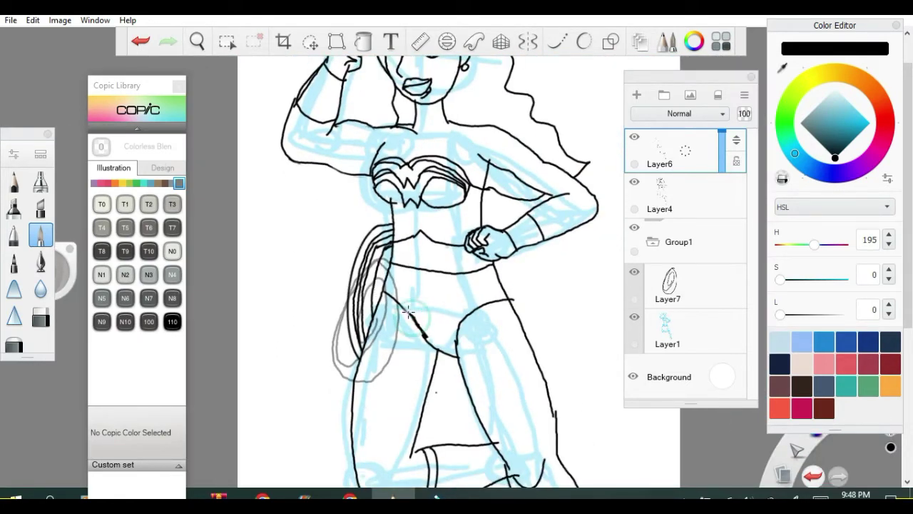
# Review the whole inked figure, including the legs and boots, for details still missing from the line art.
pyautogui.scroll(-3, 428, 371)
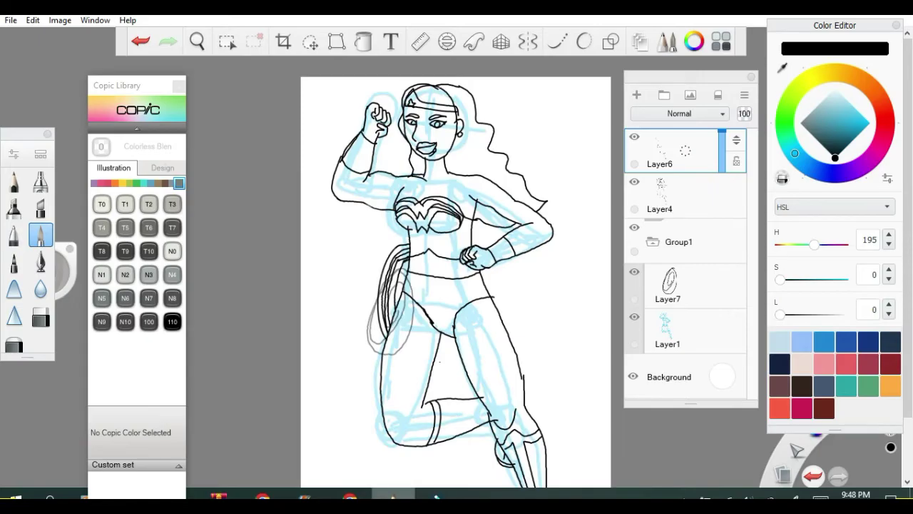
pyautogui.click(353, 495)
pyautogui.click(356, 495)
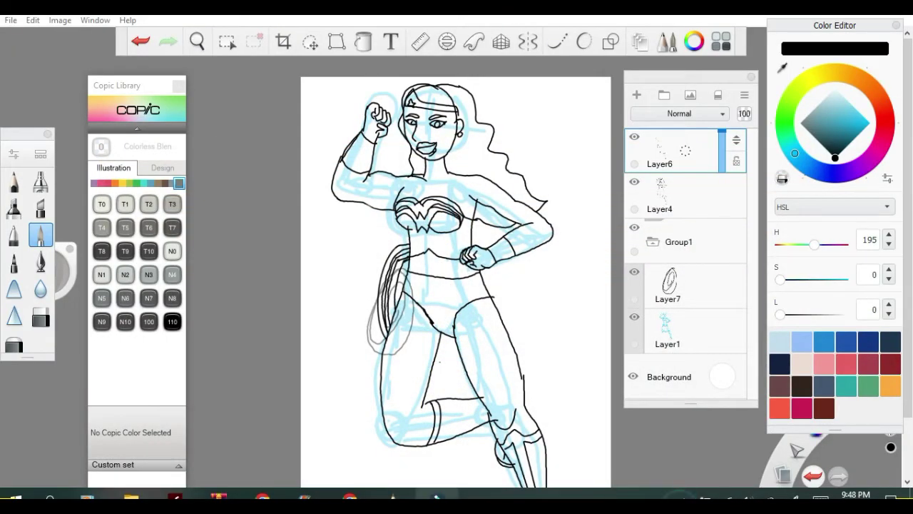
pyautogui.click(351, 495)
pyautogui.click(351, 496)
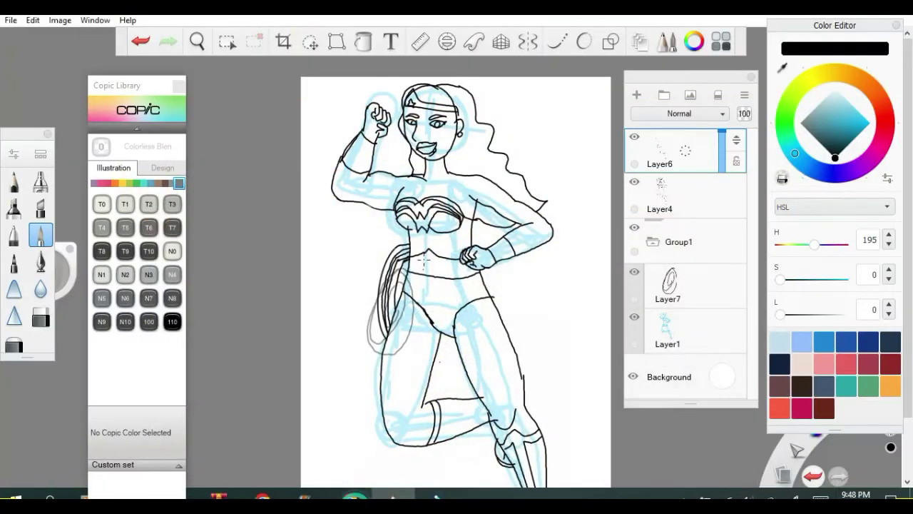
pyautogui.scroll(-3, 446, 190)
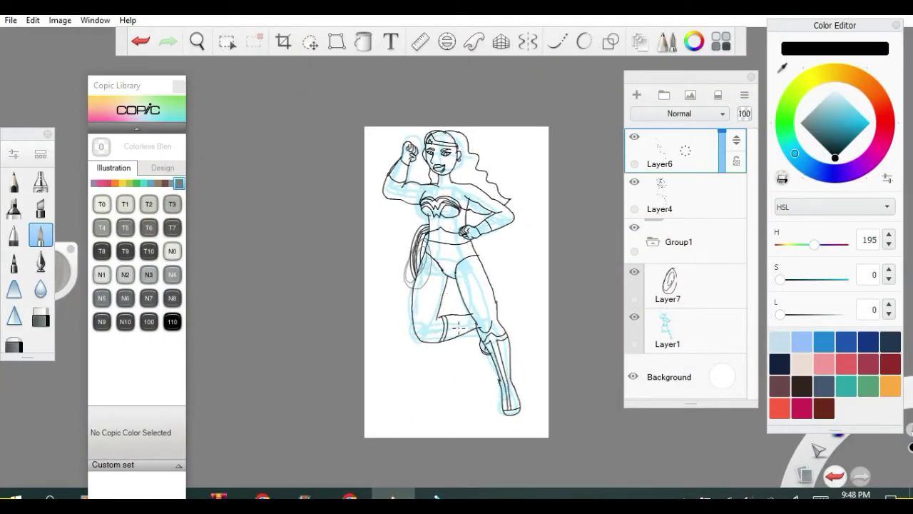
pyautogui.scroll(8, 433, 316)
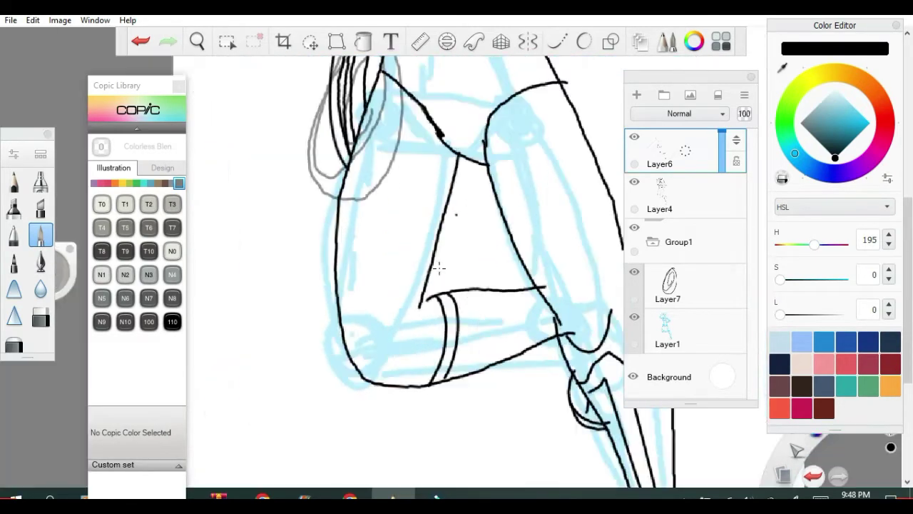
pyautogui.scroll(-3, 485, 256)
# Draw a small five-pointed star outline freehand on the briefs just below the belt, on Layer6.
pyautogui.click(687, 214)
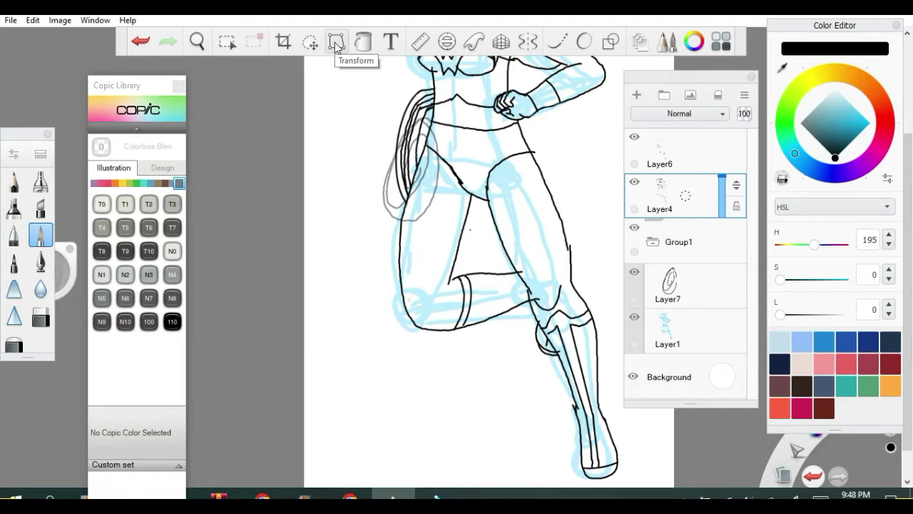
pyautogui.click(671, 151)
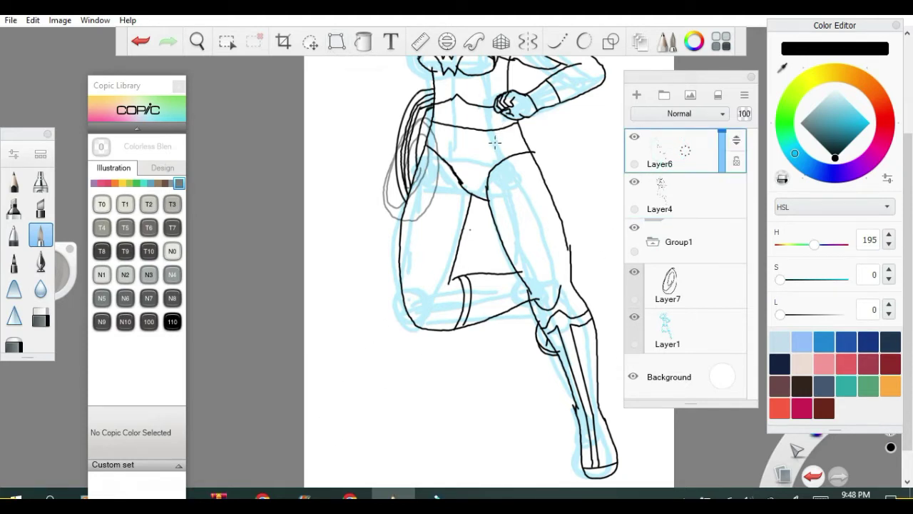
pyautogui.scroll(2, 497, 127)
pyautogui.moveTo(484, 145); pyautogui.dragTo(503, 137)
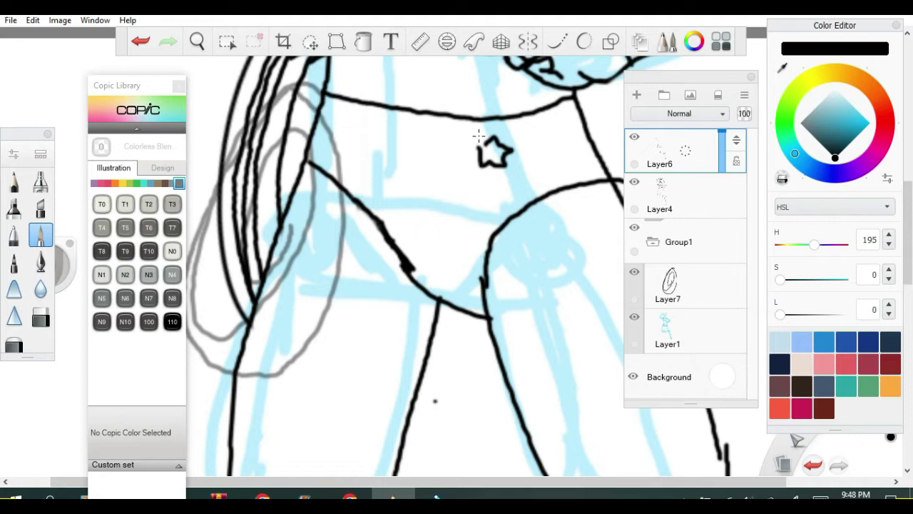
pyautogui.click(308, 43)
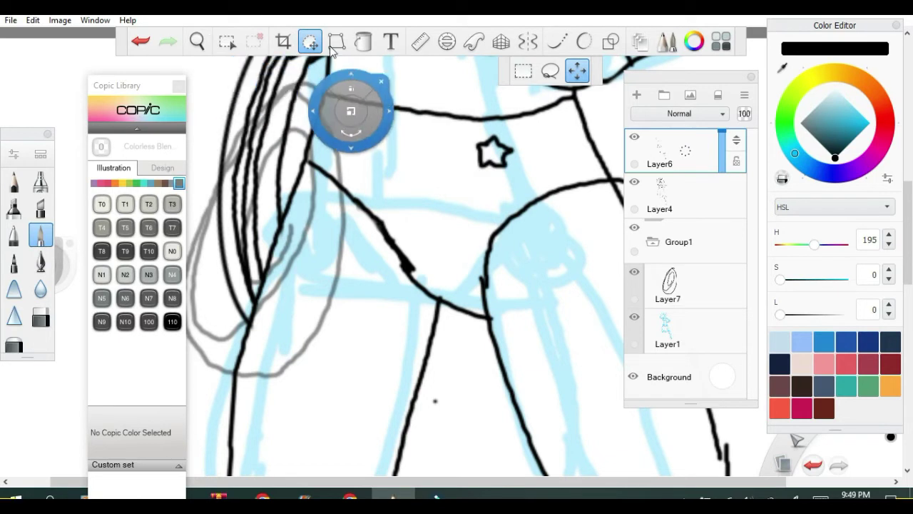
pyautogui.click(311, 33)
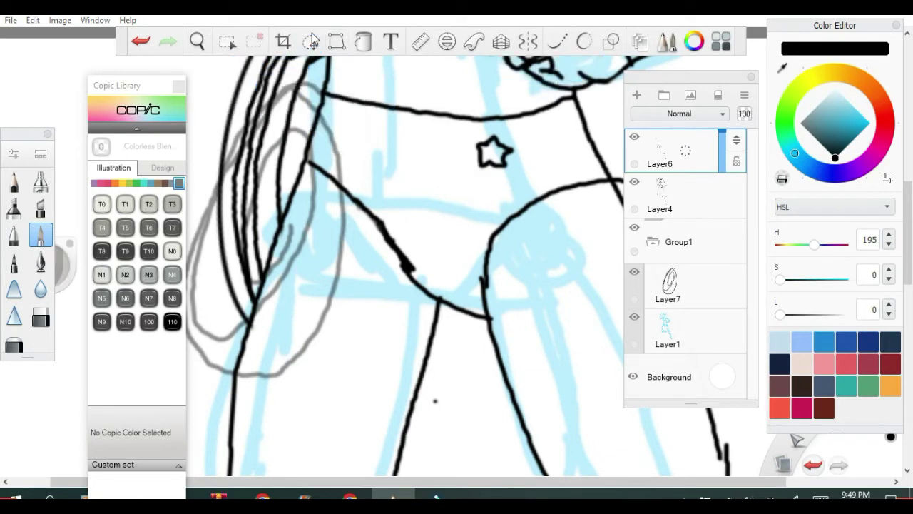
# Check the reference image and choose the star-shaped Do-It-Yourself Brush from the Shape brush set.
pyautogui.click(39, 154)
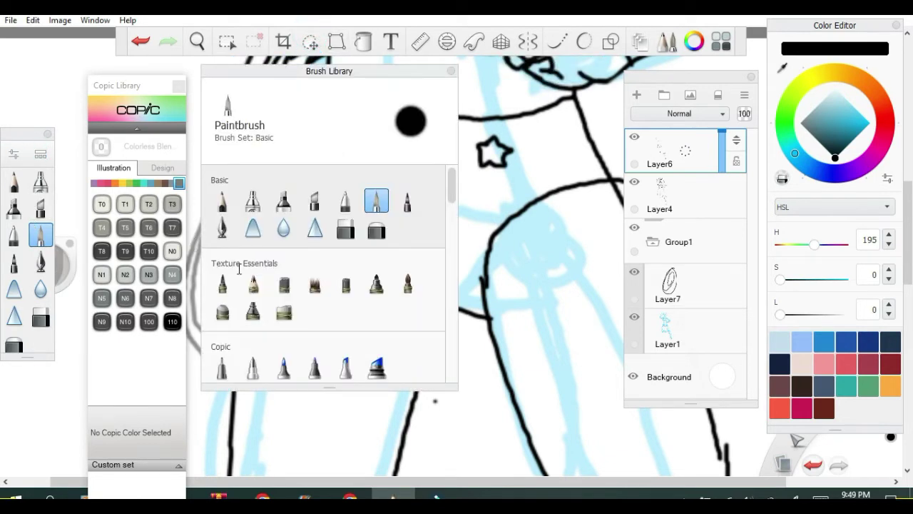
pyautogui.scroll(-10, 397, 321)
pyautogui.scroll(-4, 398, 321)
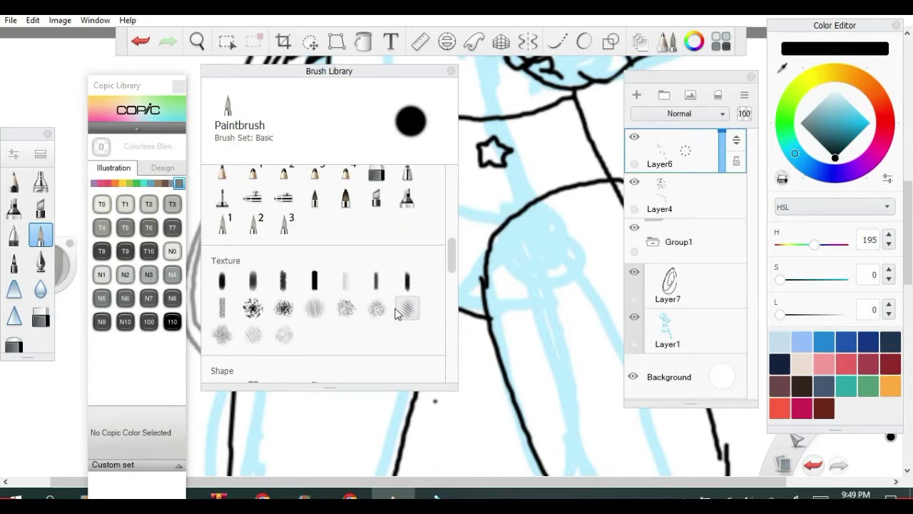
pyautogui.click(346, 498)
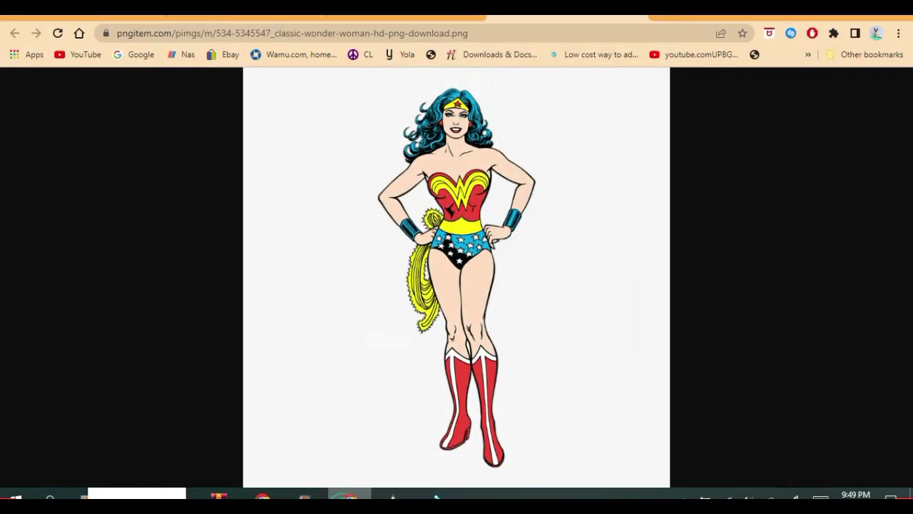
pyautogui.hotkey('alt', 'Tab')
pyautogui.scroll(-3, 374, 208)
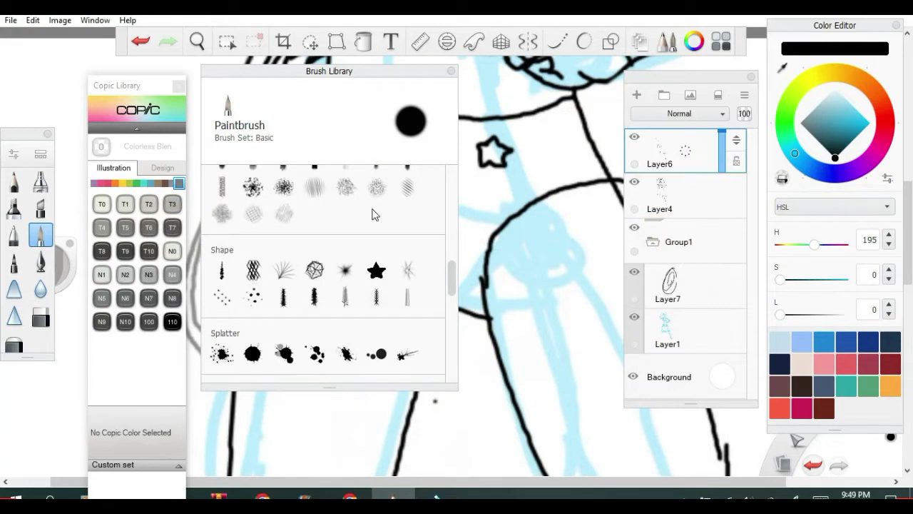
pyautogui.click(372, 274)
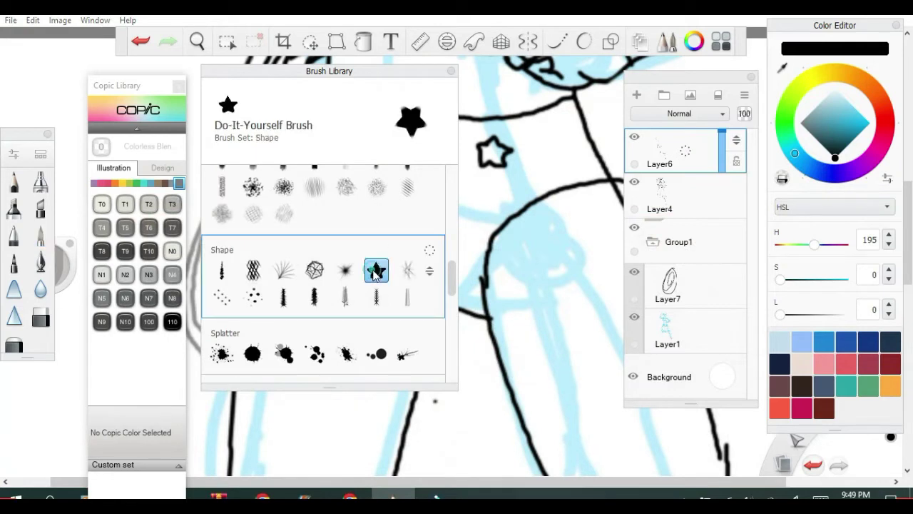
pyautogui.click(451, 71)
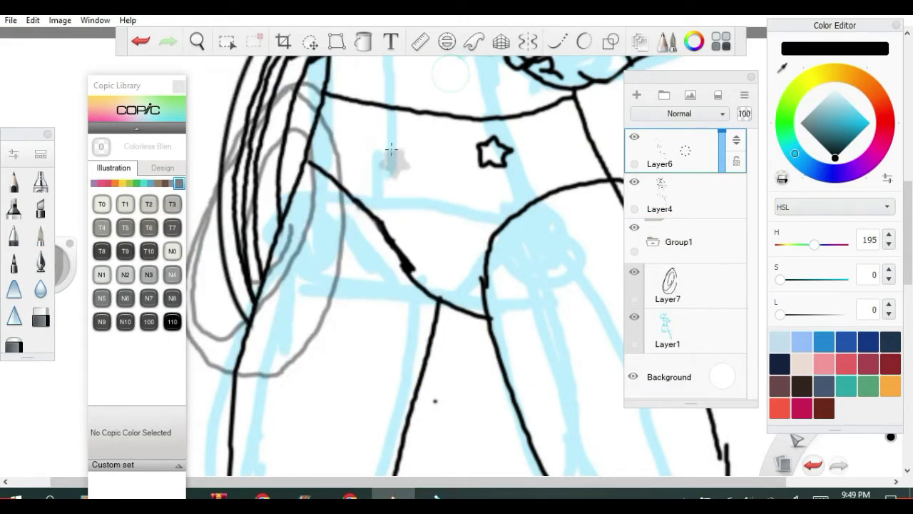
# Try stamping two solid stars on the briefs beside the hand-drawn star, and undo both.
pyautogui.click(365, 135)
pyautogui.click(427, 179)
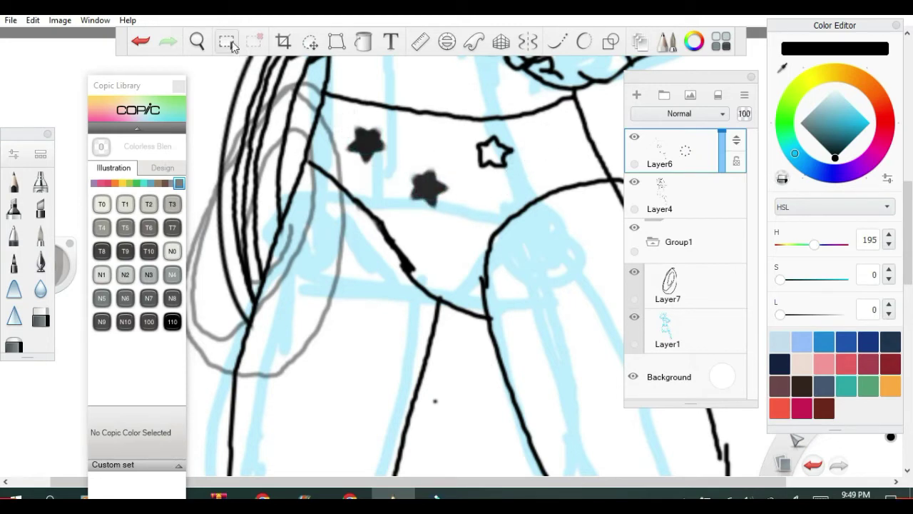
pyautogui.click(142, 43)
pyautogui.click(142, 43)
# Compare with the star pattern in the reference image and stamp solid stars in a row across the briefs.
pyautogui.click(349, 494)
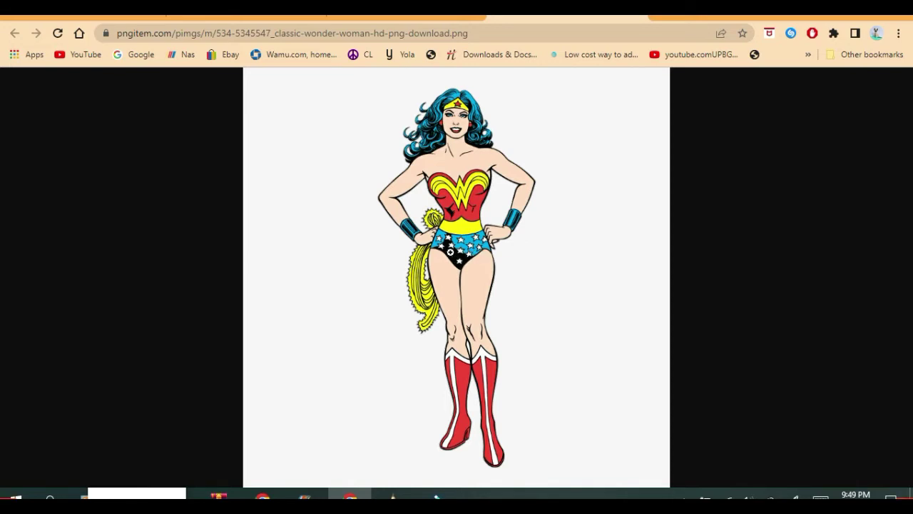
pyautogui.click(394, 498)
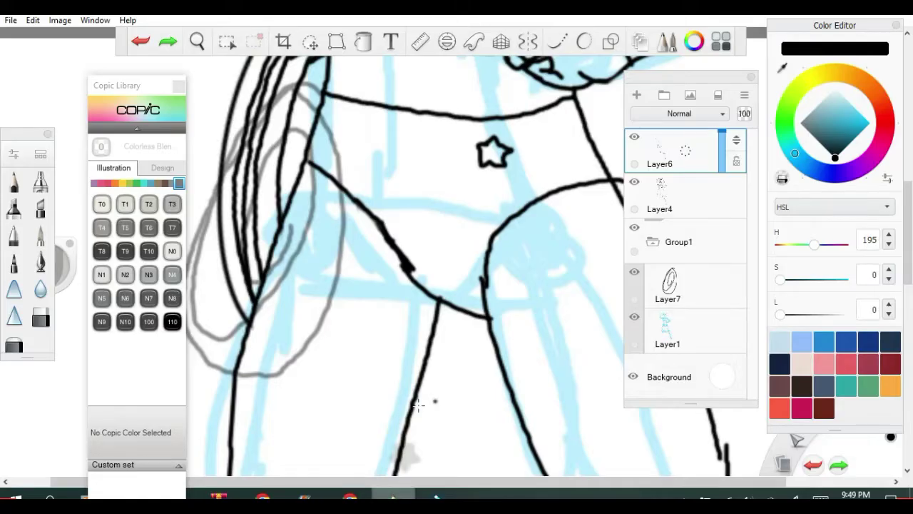
pyautogui.click(345, 129)
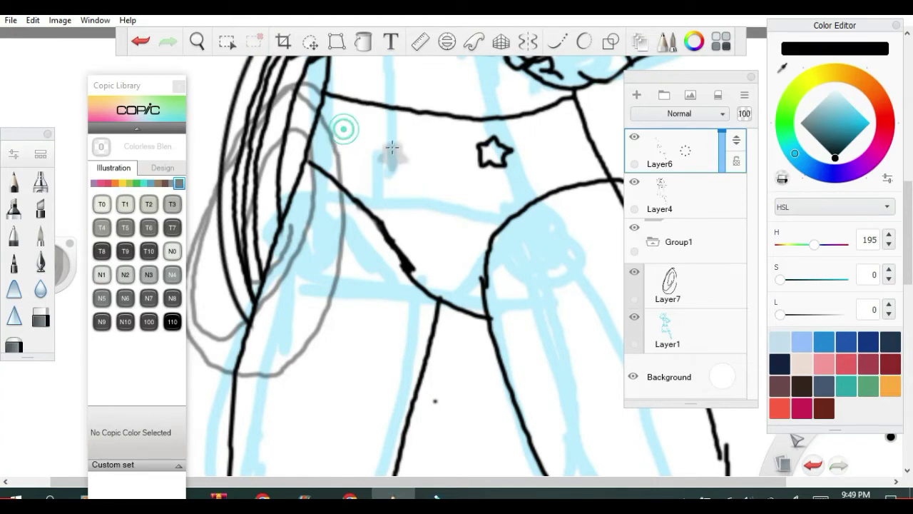
pyautogui.click(345, 127)
pyautogui.click(409, 144)
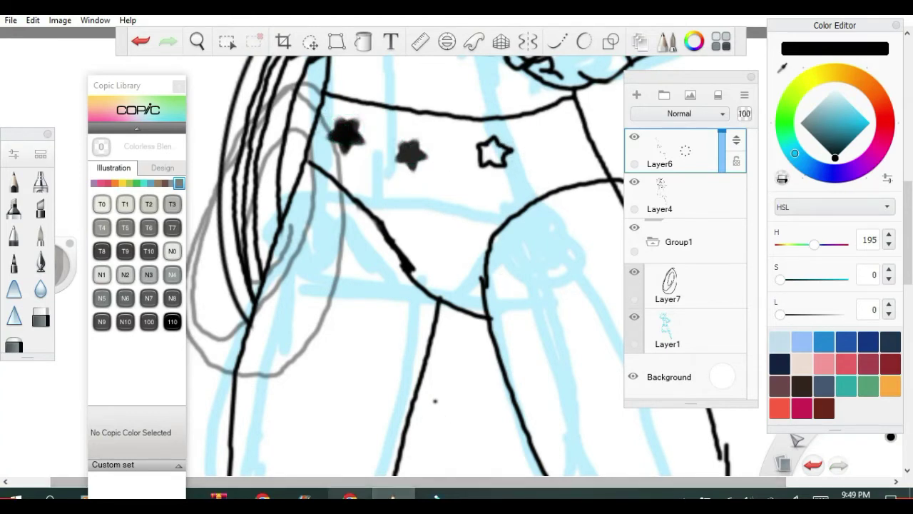
pyautogui.click(350, 497)
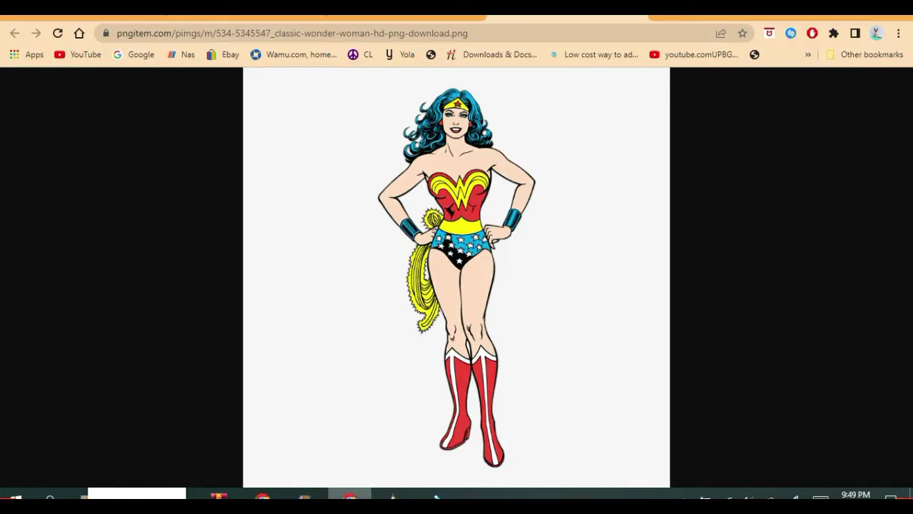
pyautogui.click(393, 498)
pyautogui.click(571, 155)
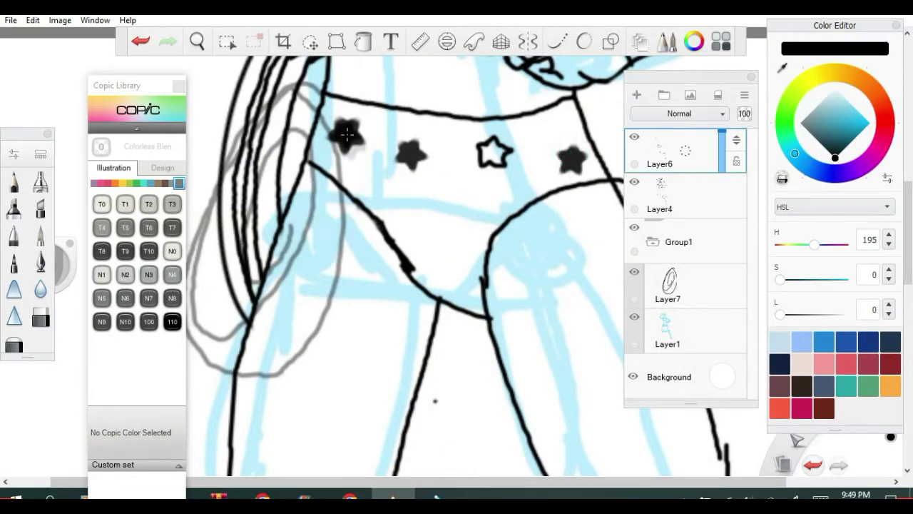
# Undo the star stamps and the hand-drawn star on the briefs.
pyautogui.click(139, 43)
pyautogui.click(140, 43)
pyautogui.click(140, 43)
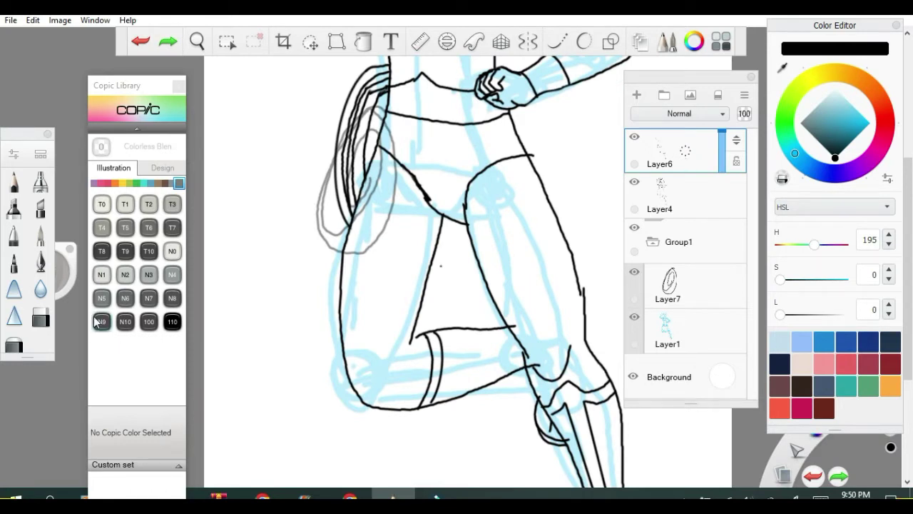
# Erase the overshooting line end at the outer hip and try to erase the stray dot between the thighs.
pyautogui.click(41, 317)
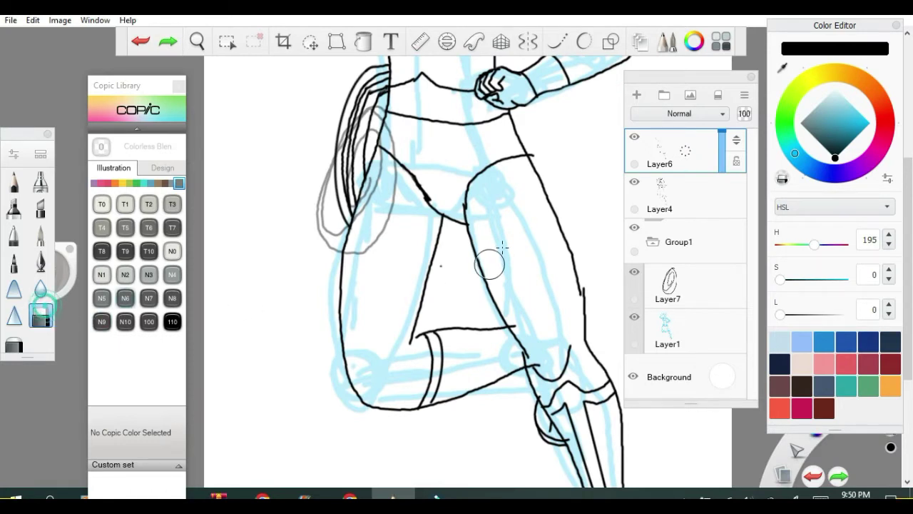
pyautogui.click(537, 145)
pyautogui.click(444, 266)
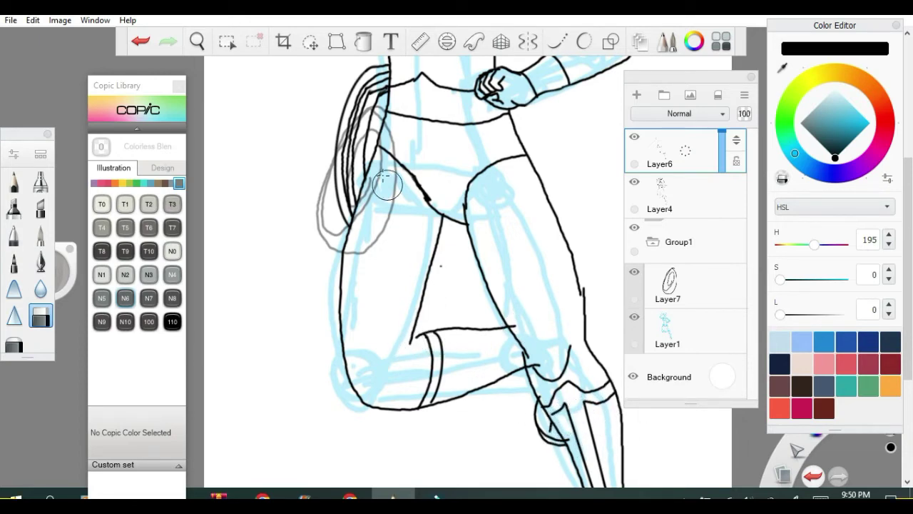
# Lock the transparency of Layer6 and make Layer4 the active layer.
pyautogui.scroll(-5, 386, 164)
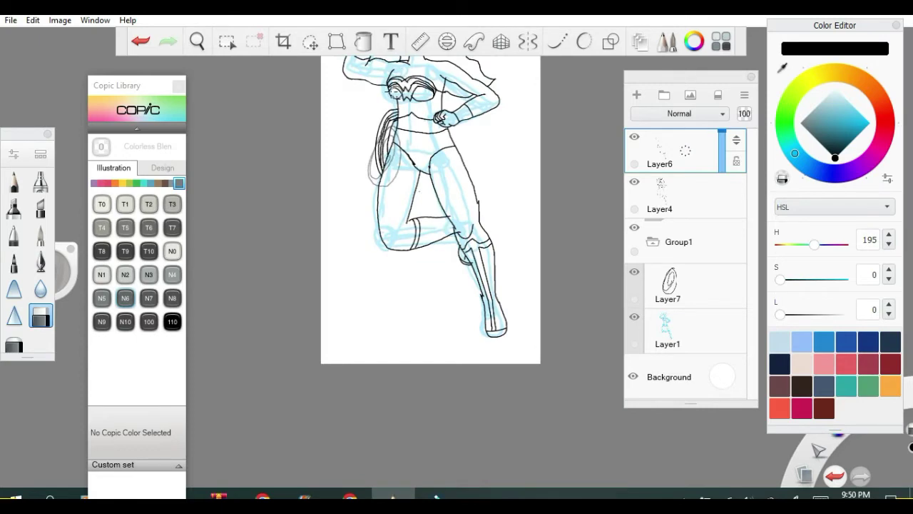
pyautogui.scroll(5, 397, 93)
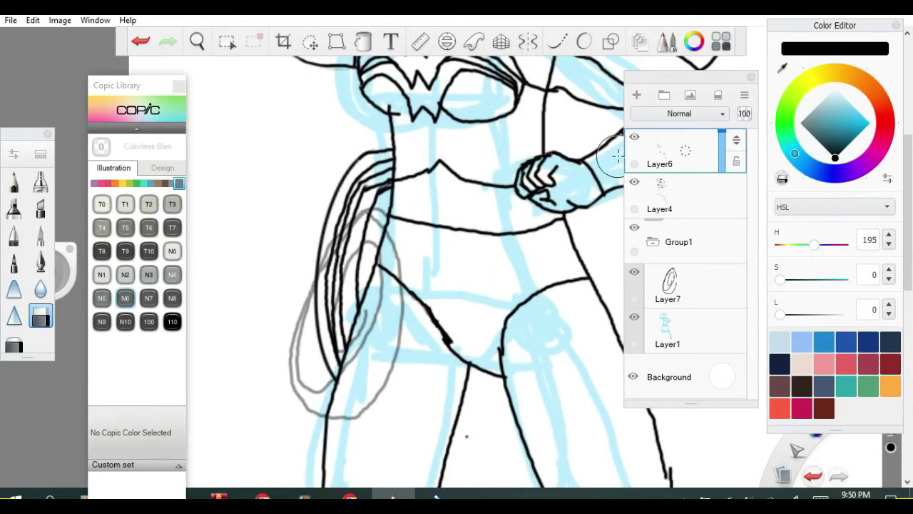
pyautogui.click(736, 163)
pyautogui.click(678, 190)
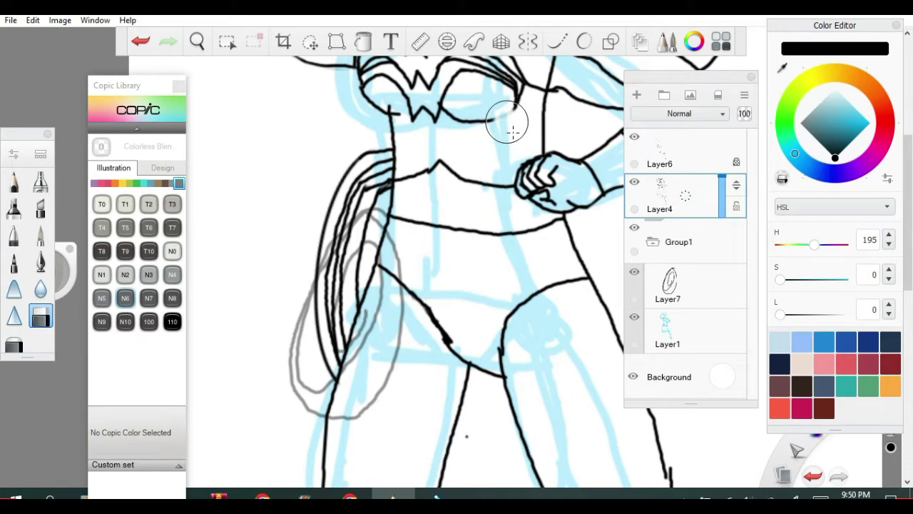
# Erase the overshooting and overlapping line ends around the raised arm's elbow on Layer4.
pyautogui.scroll(-4, 508, 126)
pyautogui.scroll(1, 454, 100)
pyautogui.scroll(4, 437, 84)
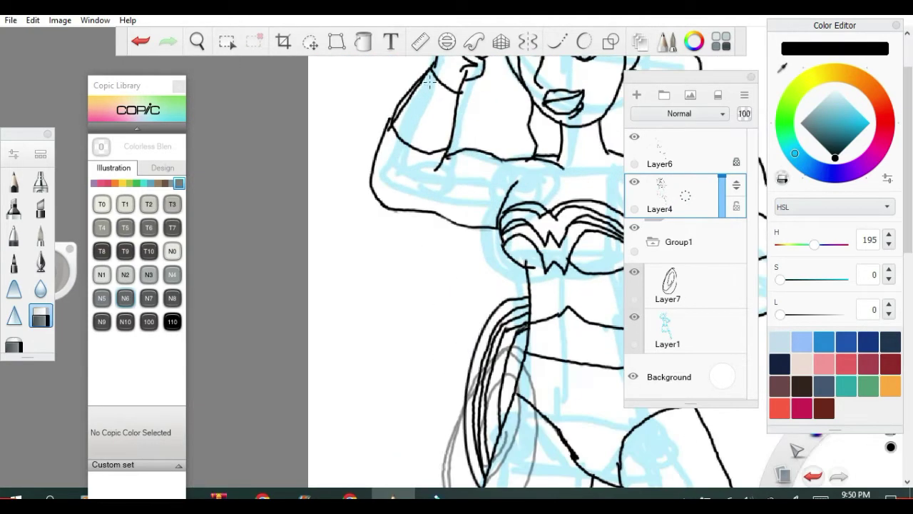
pyautogui.moveTo(435, 76); pyautogui.dragTo(400, 116)
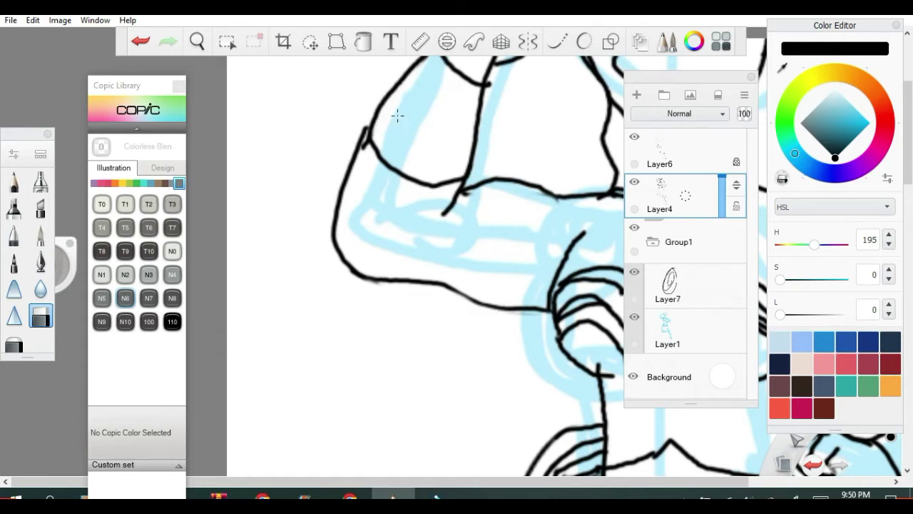
pyautogui.moveTo(388, 147)
pyautogui.mouseDown()
pyautogui.moveTo(390, 123)
pyautogui.moveTo(391, 130)
pyautogui.mouseUp()
pyautogui.moveTo(492, 204)
pyautogui.mouseDown()
pyautogui.moveTo(470, 214)
pyautogui.moveTo(526, 207)
pyautogui.mouseUp()
pyautogui.moveTo(590, 220)
pyautogui.mouseDown()
pyautogui.moveTo(602, 214)
pyautogui.moveTo(473, 206)
pyautogui.mouseUp()
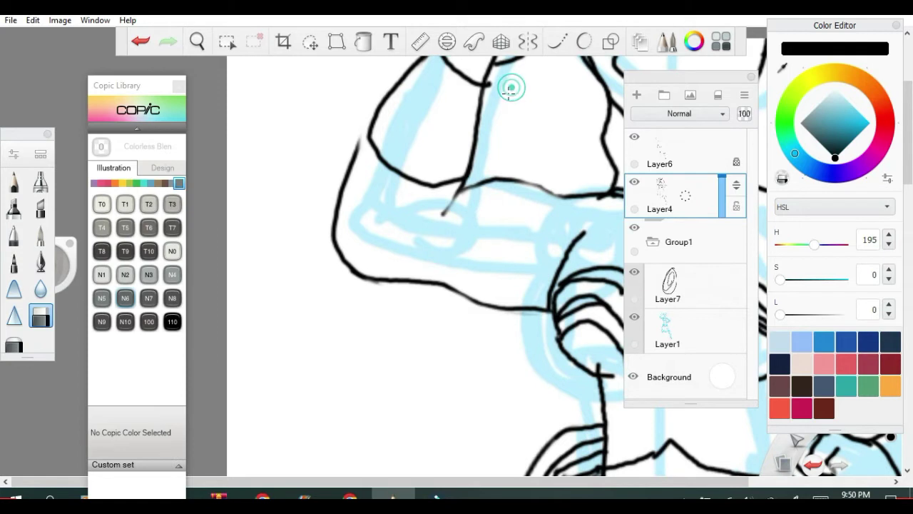
# Try to erase the line end overshooting the raised arm's wrist on Layer4.
pyautogui.moveTo(477, 69); pyautogui.dragTo(477, 77)
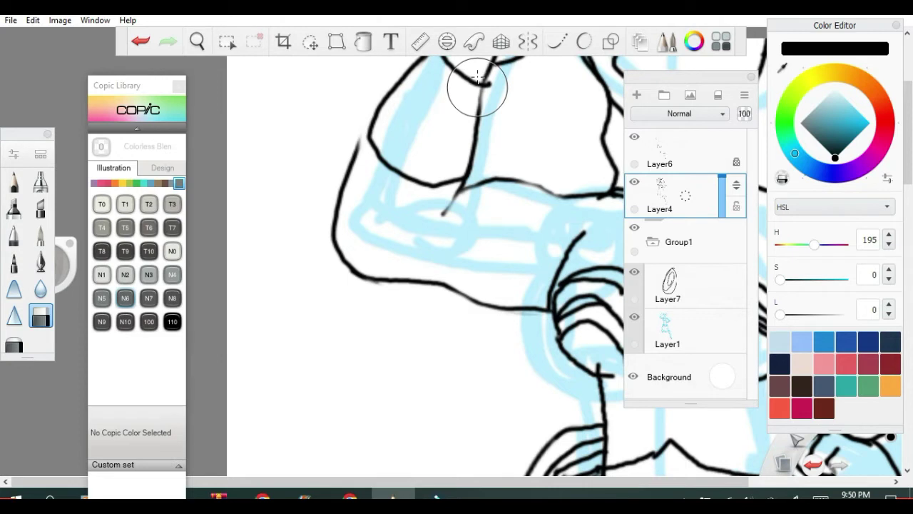
pyautogui.click(478, 76)
pyautogui.click(490, 77)
pyautogui.hotkey('ctrl', 'z')
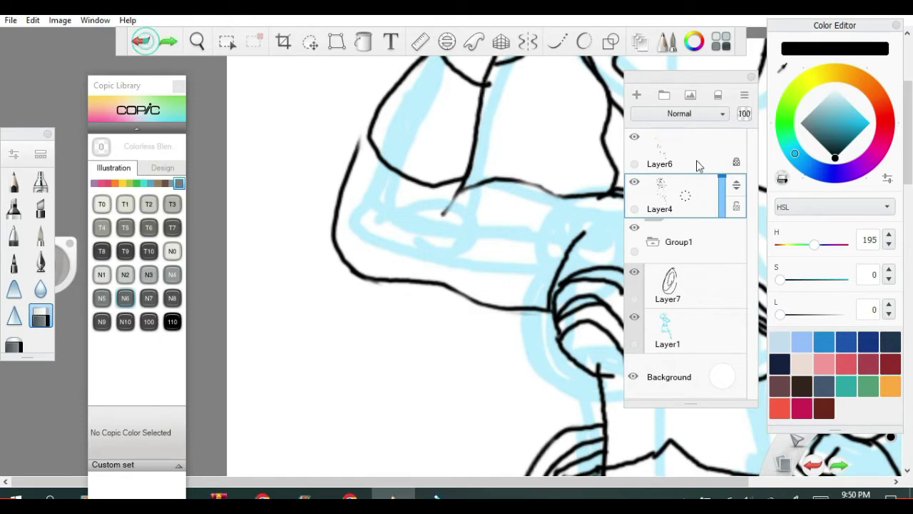
# Unlock the transparency of Layer6 and erase the line end overshooting the raised arm's wrist.
pyautogui.click(735, 162)
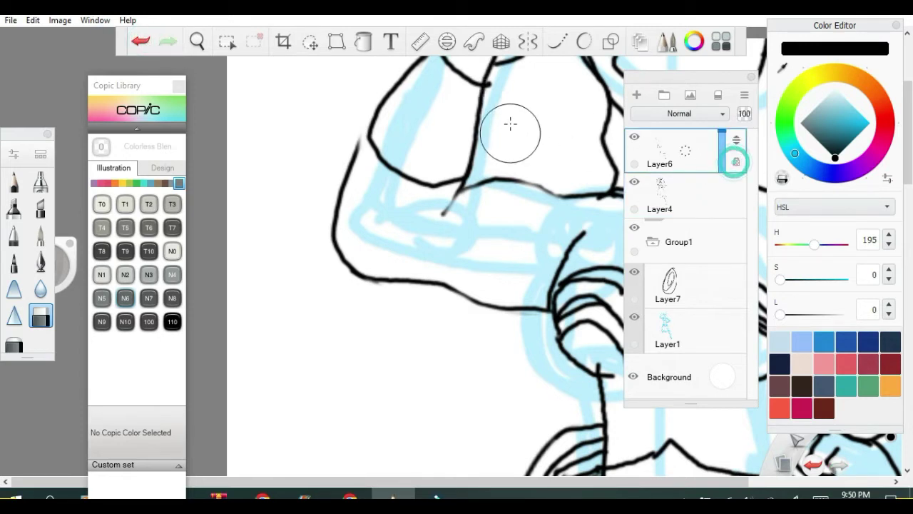
pyautogui.click(736, 163)
pyautogui.click(516, 89)
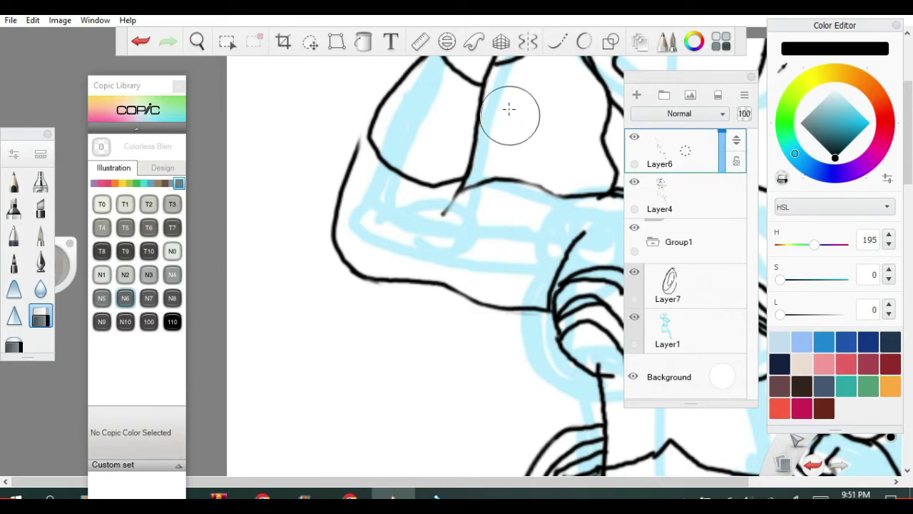
# Relock Layer6, make Layer4 active, and erase the overlapping outer-thigh line ends and the stray dot between the thighs.
pyautogui.scroll(-4, 509, 112)
pyautogui.scroll(-2, 589, 173)
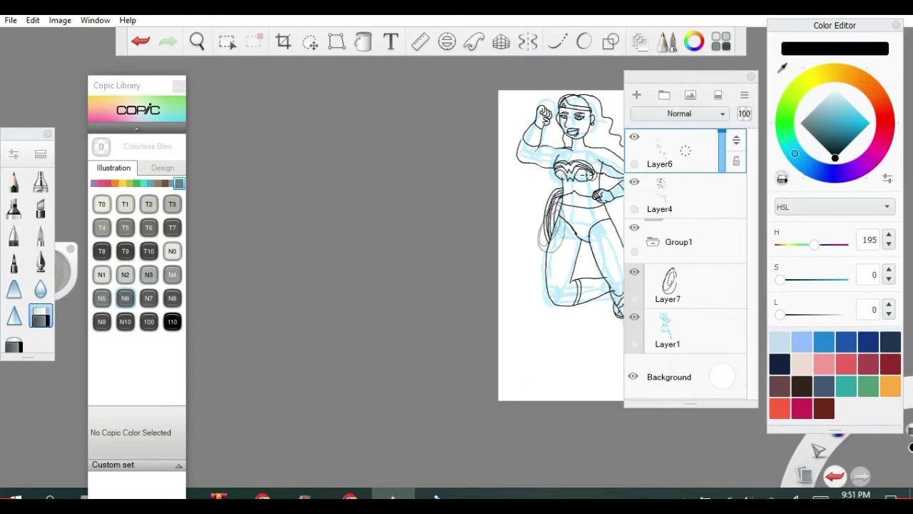
pyautogui.click(197, 42)
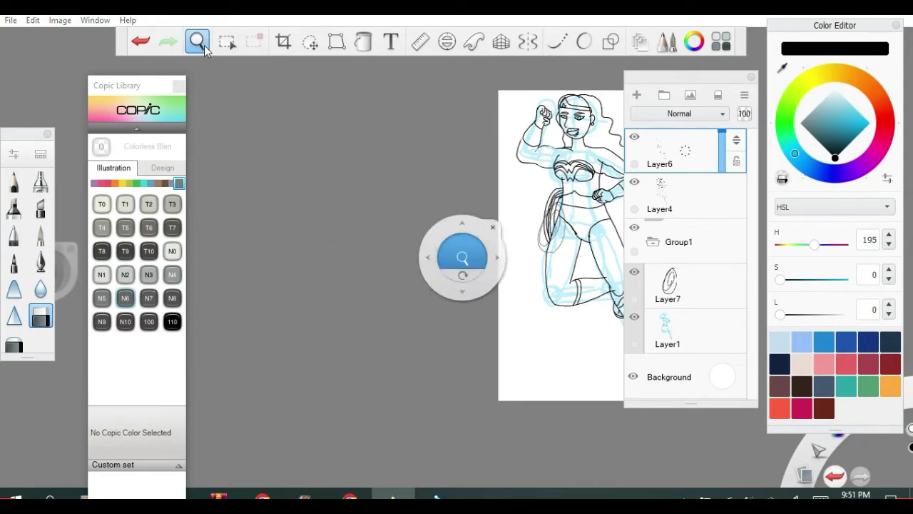
pyautogui.moveTo(385, 201); pyautogui.dragTo(261, 205)
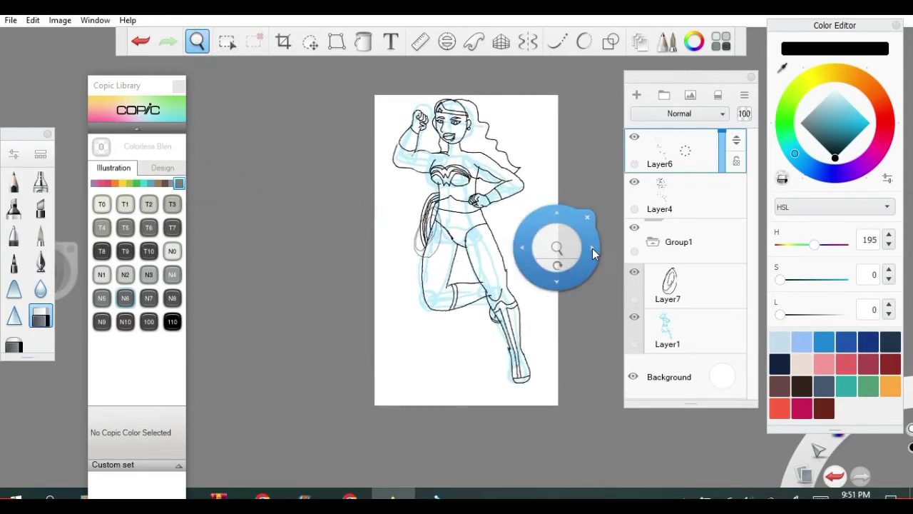
pyautogui.click(590, 213)
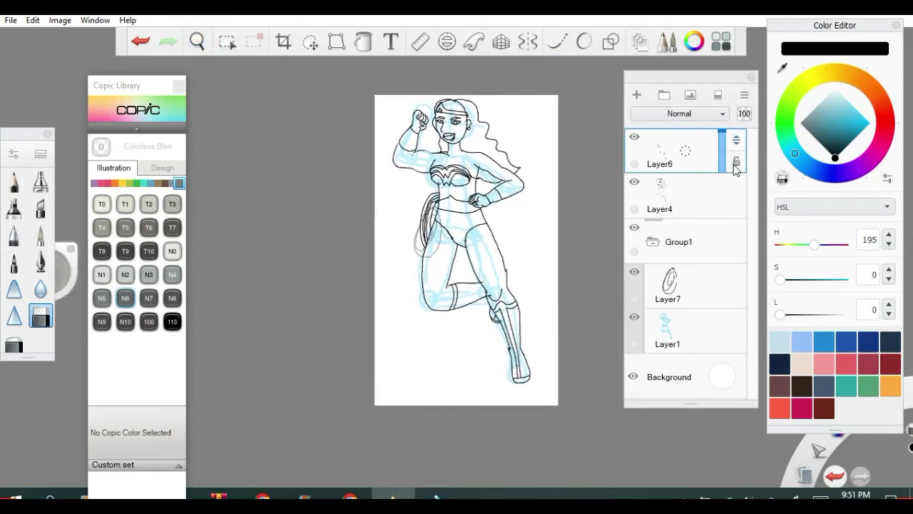
pyautogui.click(709, 191)
pyautogui.scroll(6, 502, 250)
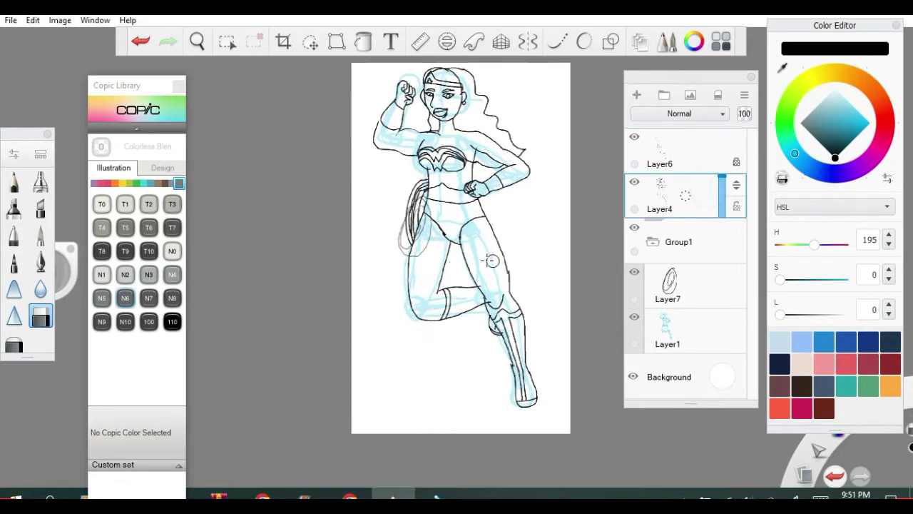
pyautogui.moveTo(500, 237)
pyautogui.mouseDown()
pyautogui.moveTo(495, 259)
pyautogui.moveTo(489, 251)
pyautogui.moveTo(438, 295)
pyautogui.moveTo(428, 286)
pyautogui.moveTo(450, 349)
pyautogui.mouseUp()
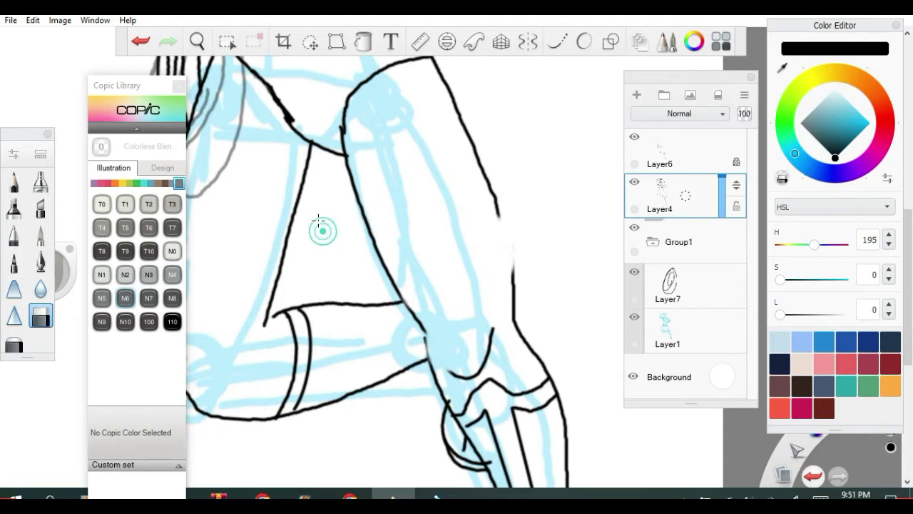
# Set the Hard Eraser size to 7.8 and erase the line ends overshooting behind the boot's top.
pyautogui.scroll(-4, 476, 361)
pyautogui.scroll(3, 486, 416)
pyautogui.scroll(3, 485, 414)
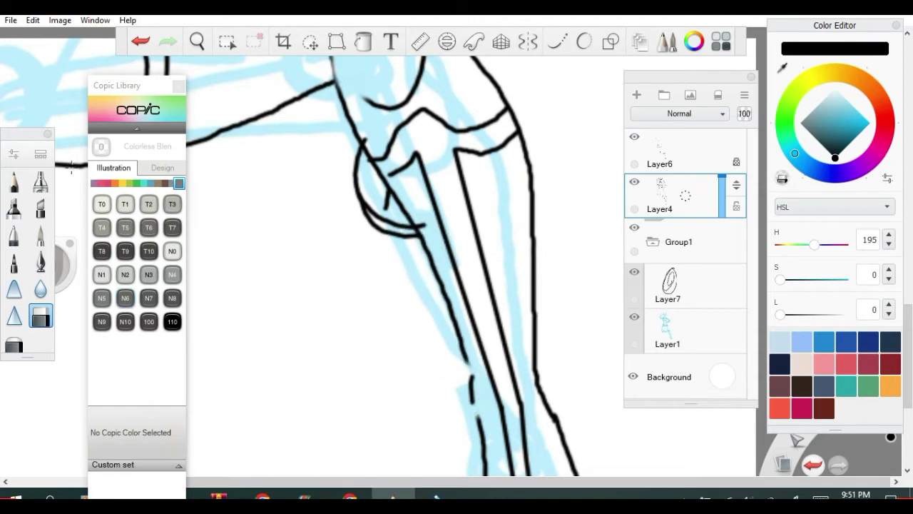
pyautogui.click(13, 153)
pyautogui.moveTo(447, 212); pyautogui.dragTo(441, 211)
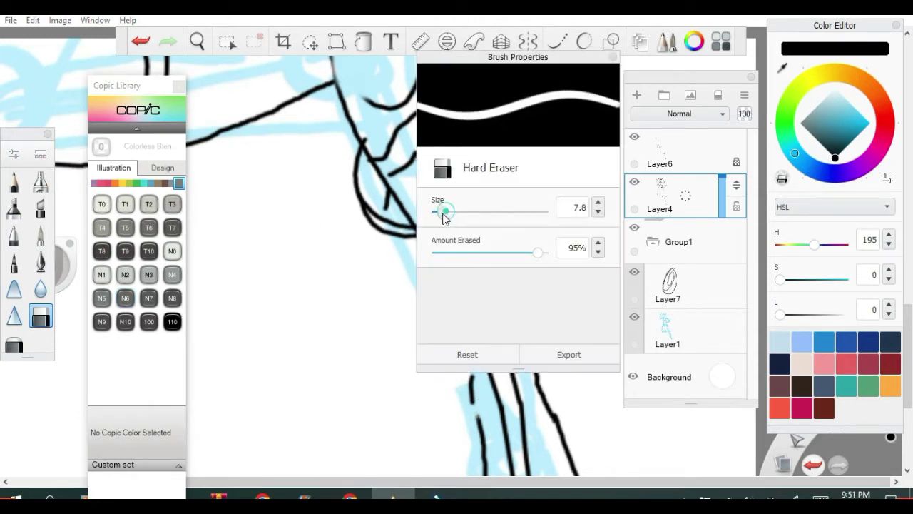
pyautogui.click(611, 59)
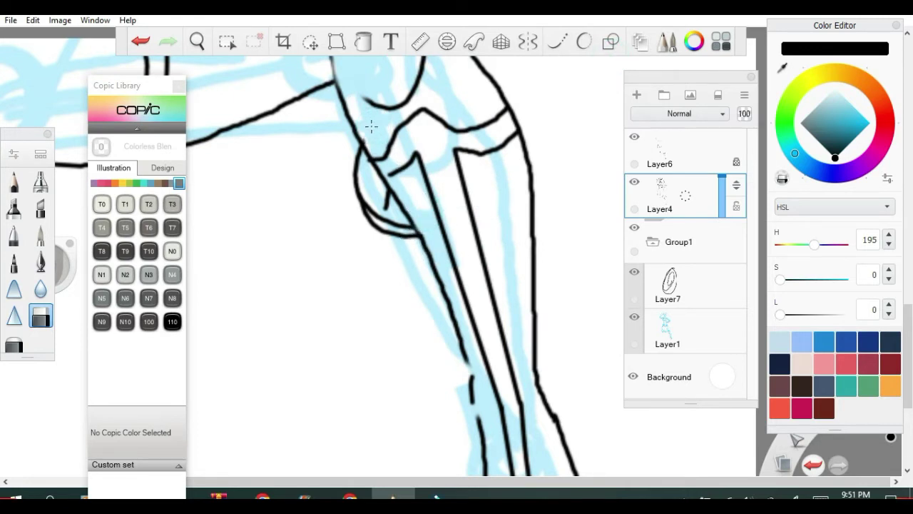
# Erase the stray marks at the base of the raised fist.
pyautogui.scroll(-3, 533, 378)
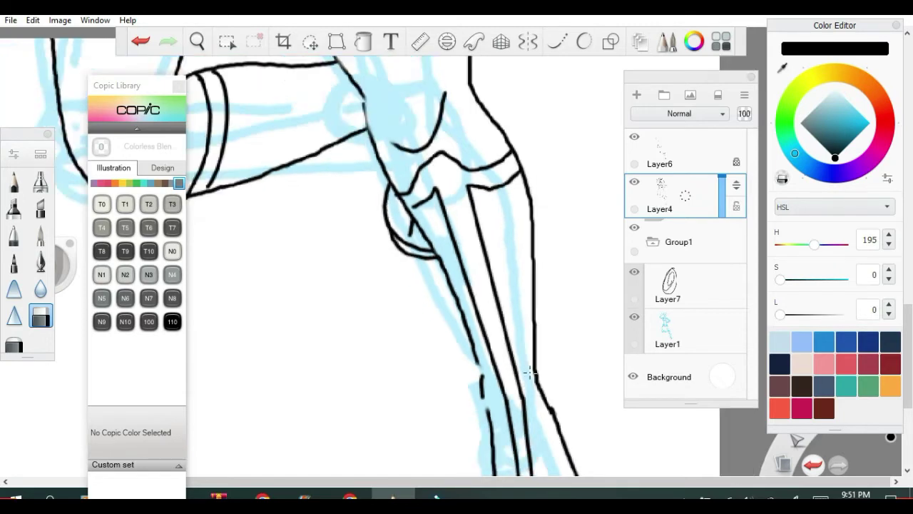
pyautogui.scroll(-2, 411, 155)
pyautogui.moveTo(909, 208); pyautogui.dragTo(910, 87)
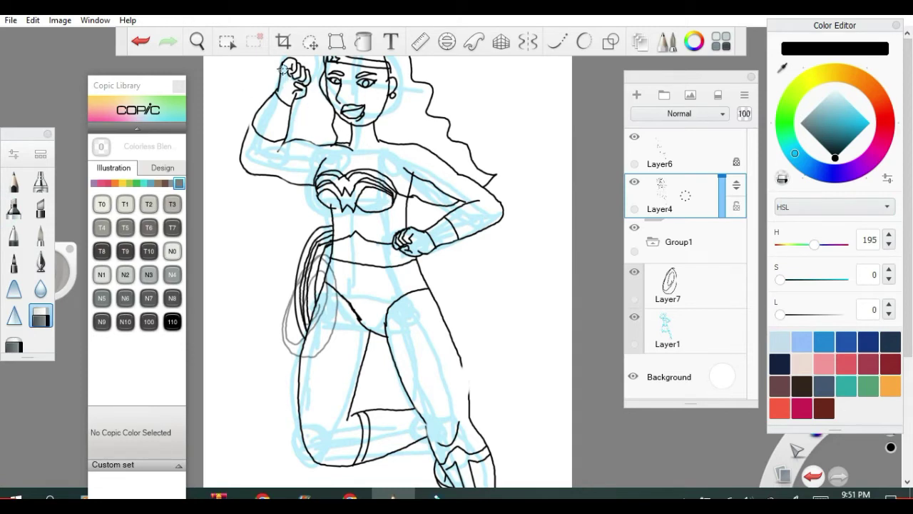
pyautogui.scroll(6, 283, 70)
pyautogui.moveTo(317, 106)
pyautogui.mouseDown()
pyautogui.moveTo(317, 96)
pyautogui.moveTo(350, 94)
pyautogui.mouseUp()
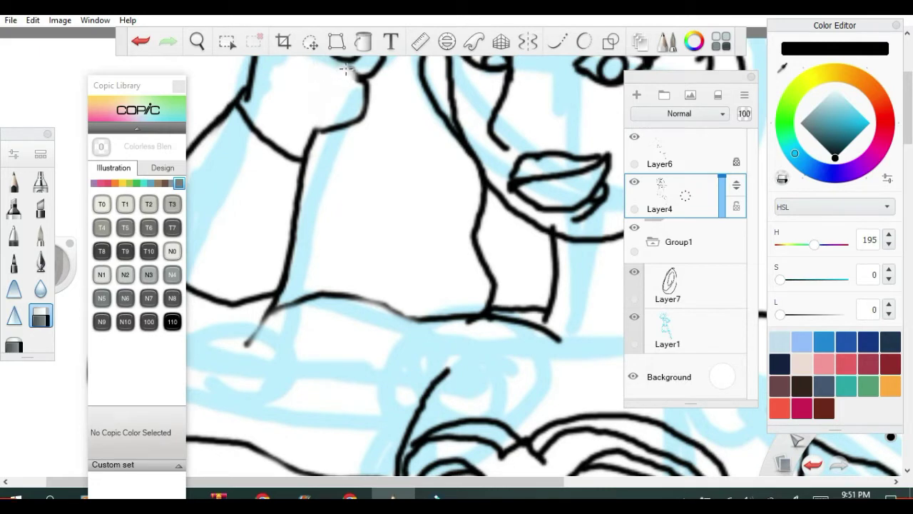
# Erase the end of the shoulder line that overshoots into the base of the neck.
pyautogui.scroll(-2, 271, 94)
pyautogui.scroll(-3, 272, 95)
pyautogui.scroll(3, 334, 148)
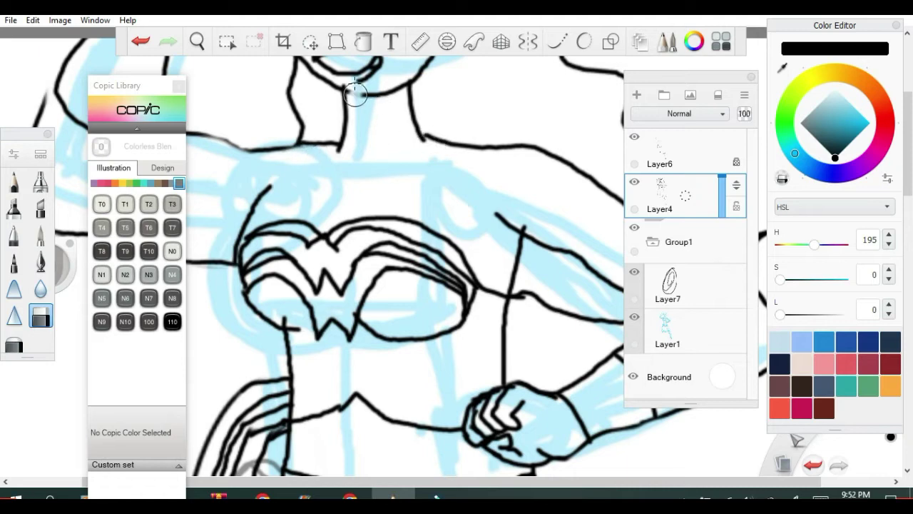
pyautogui.scroll(-3, 346, 73)
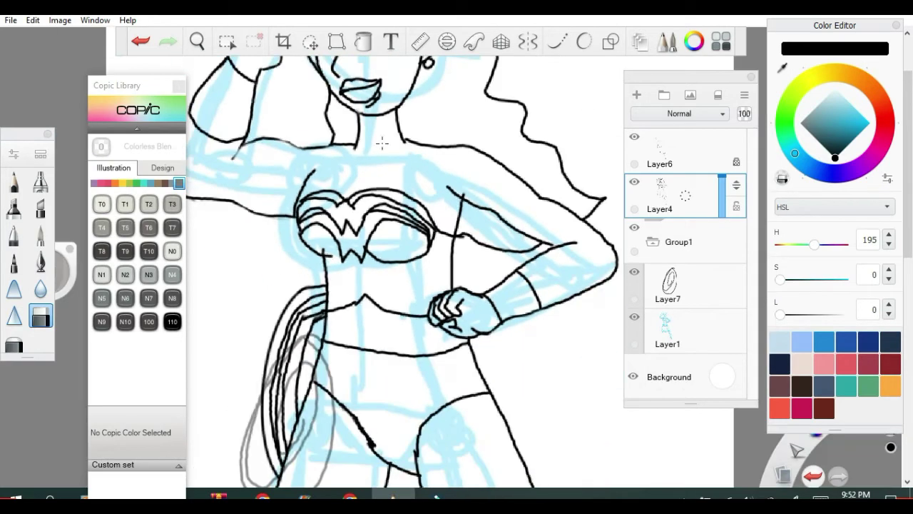
# Erase the underarm line beside the torso on Layer4, then unlock Layer6 and trim its end crossing the torso's side line.
pyautogui.scroll(3, 460, 190)
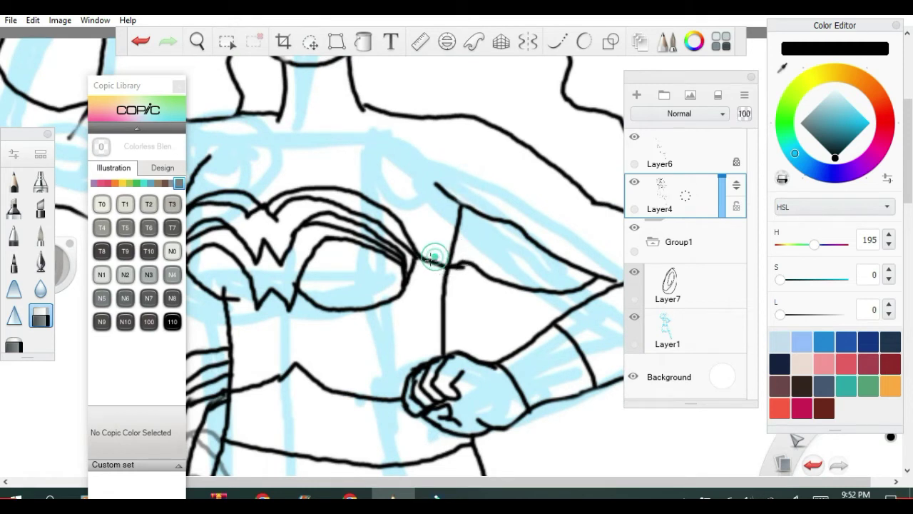
pyautogui.click(687, 148)
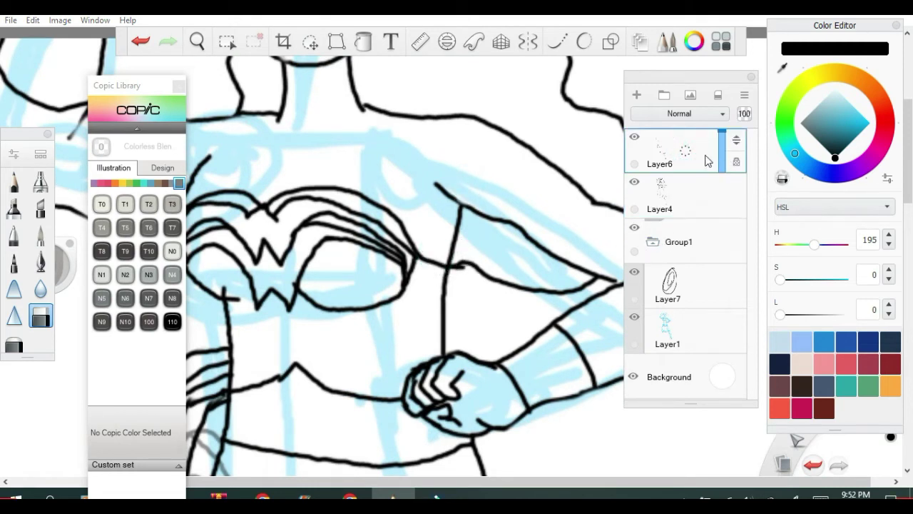
pyautogui.click(687, 200)
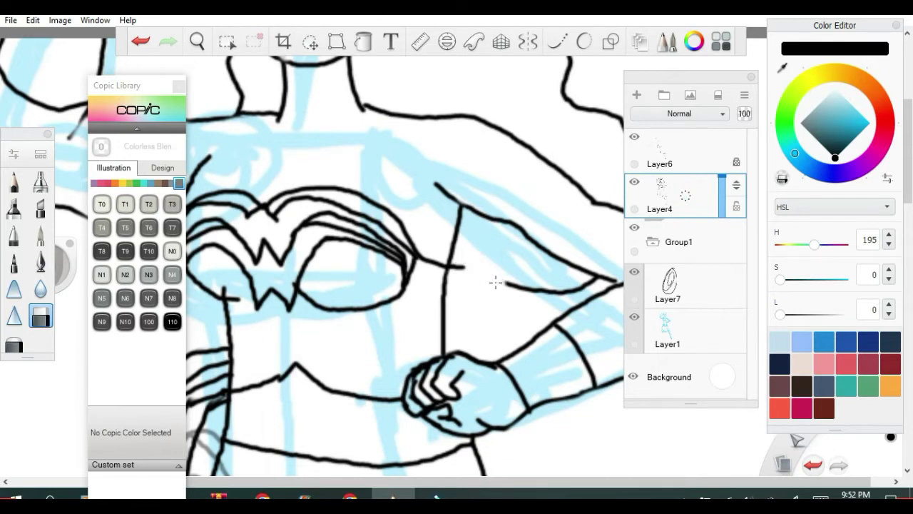
pyautogui.click(734, 165)
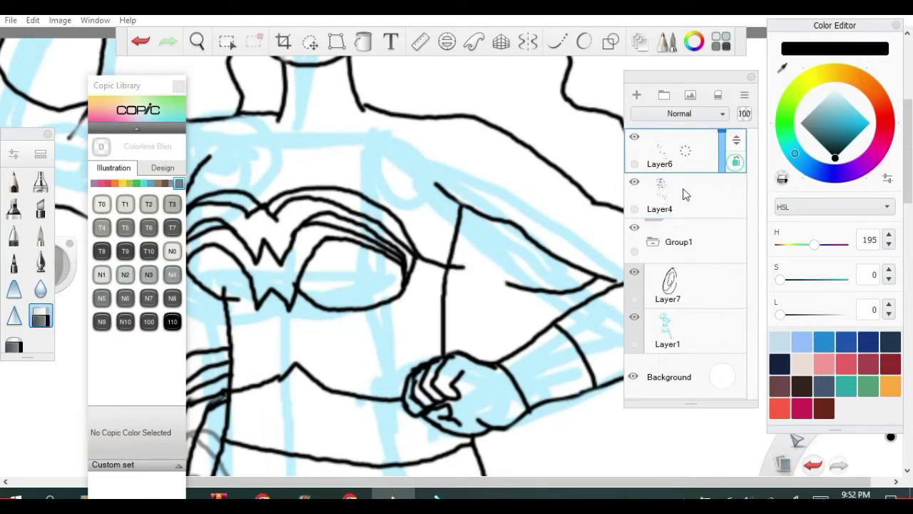
pyautogui.moveTo(470, 263); pyautogui.dragTo(458, 276)
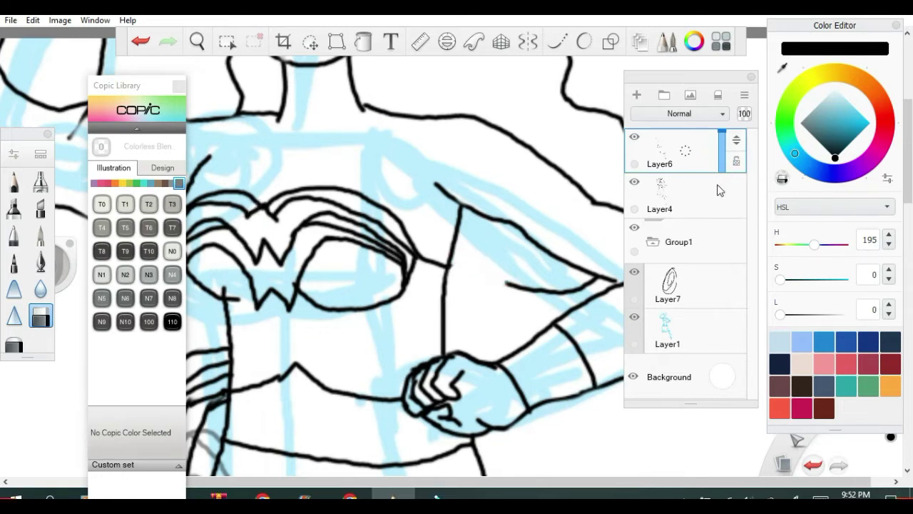
# Relock Layer6, make Layer4 active, and erase the torso side line's end overshooting into the bustier cup.
pyautogui.click(686, 191)
pyautogui.click(221, 282)
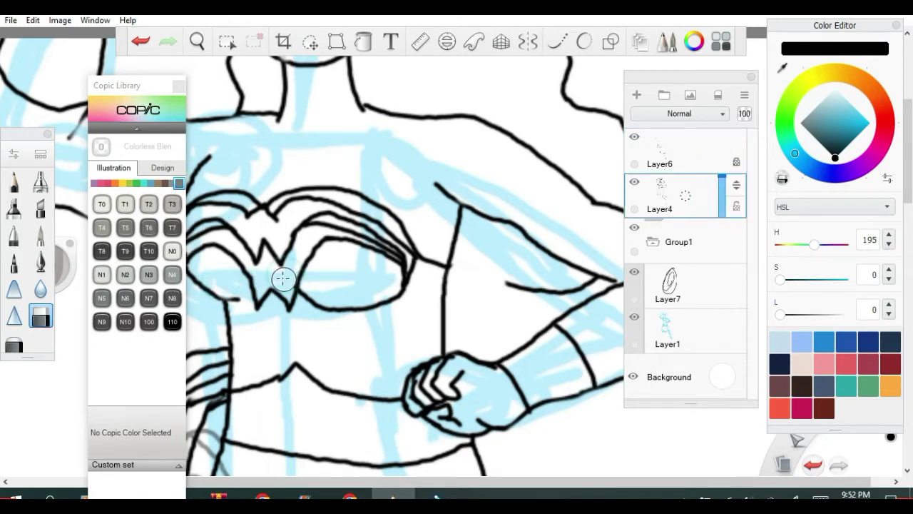
# Erase the face outline where it crosses the headband's end and the ear.
pyautogui.scroll(-5, 275, 285)
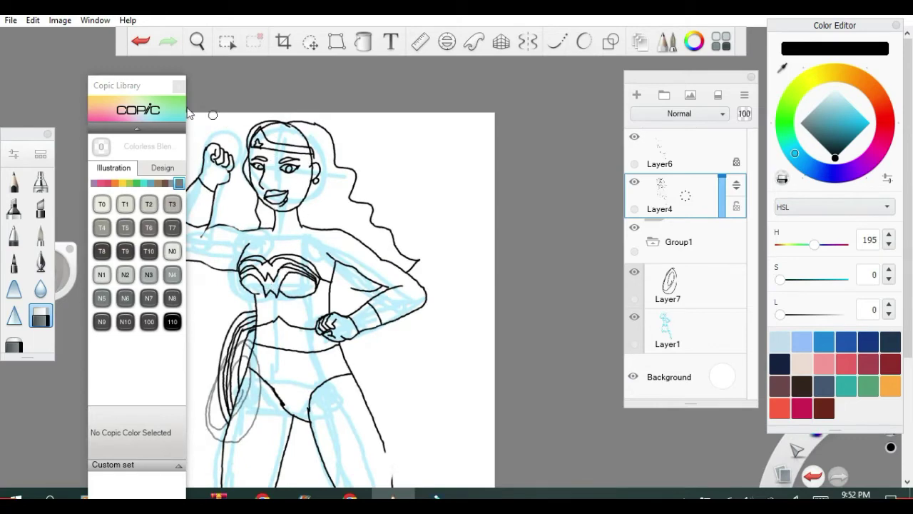
pyautogui.scroll(6, 309, 148)
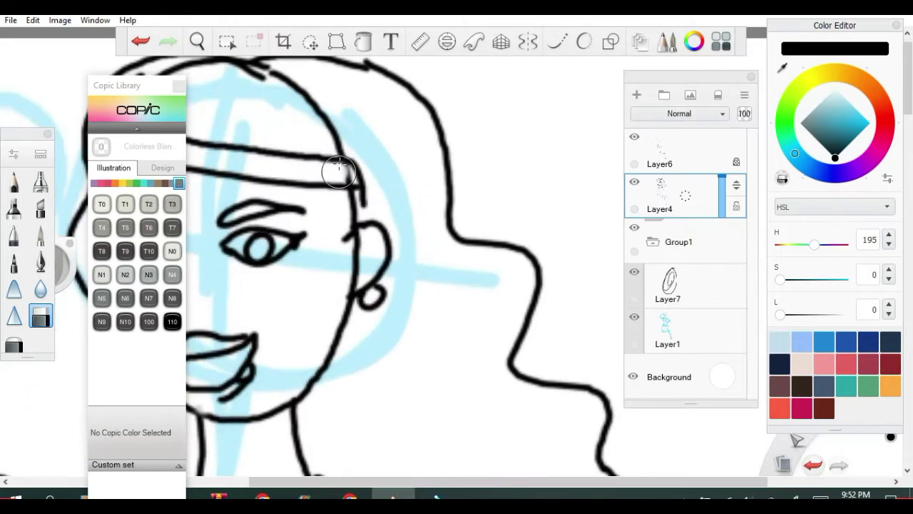
pyautogui.moveTo(340, 165); pyautogui.dragTo(352, 183)
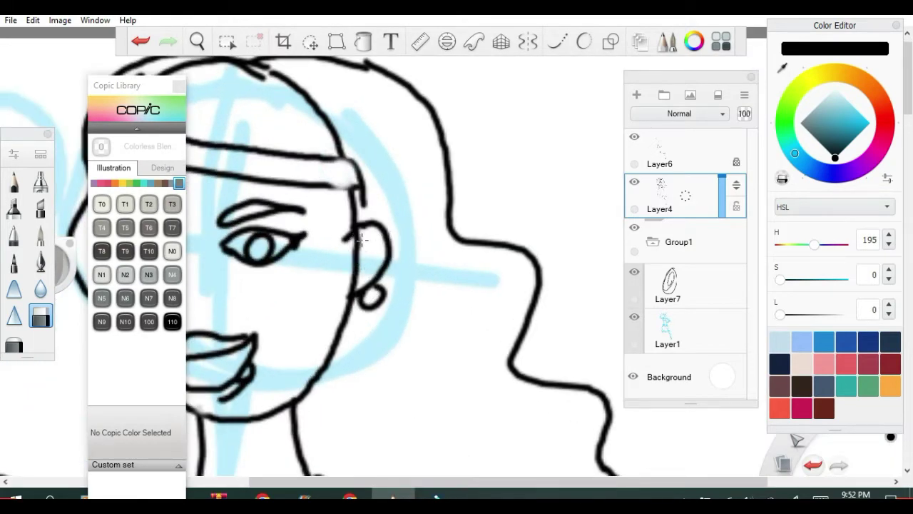
pyautogui.moveTo(362, 240); pyautogui.dragTo(342, 270)
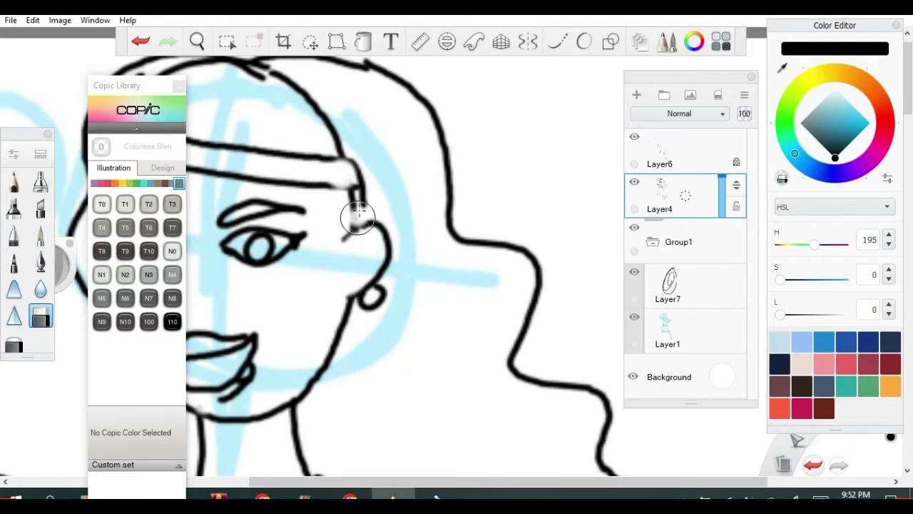
pyautogui.scroll(-2, 341, 166)
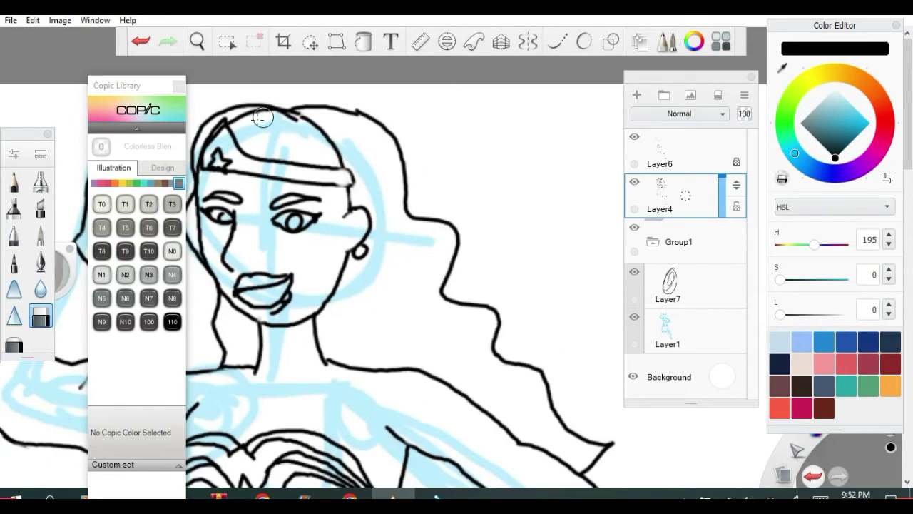
# Hide the brush palette and erase the overlapping hair line ends at the top of the head.
pyautogui.scroll(3, 250, 119)
pyautogui.scroll(-2, 238, 116)
pyautogui.click(197, 41)
pyautogui.moveTo(231, 92); pyautogui.dragTo(316, 133)
pyautogui.click(349, 104)
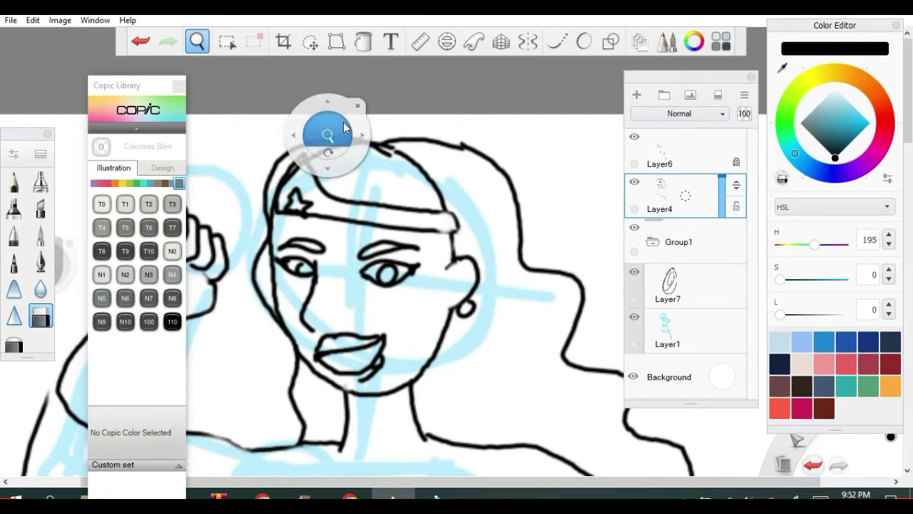
pyautogui.click(357, 105)
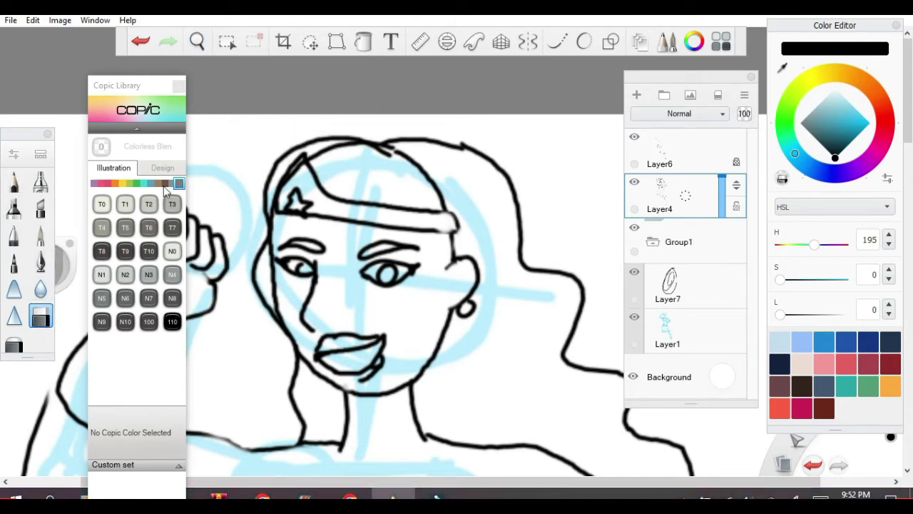
pyautogui.click(660, 42)
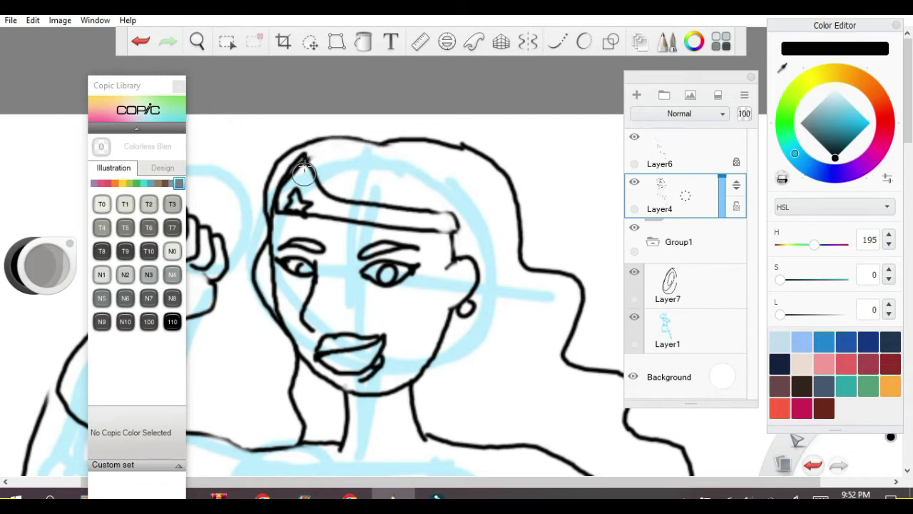
# Erase the hair line's pointed tip above the headband star and the overlapping line ends along the top of the hair on Layer4.
pyautogui.click(301, 165)
pyautogui.click(296, 172)
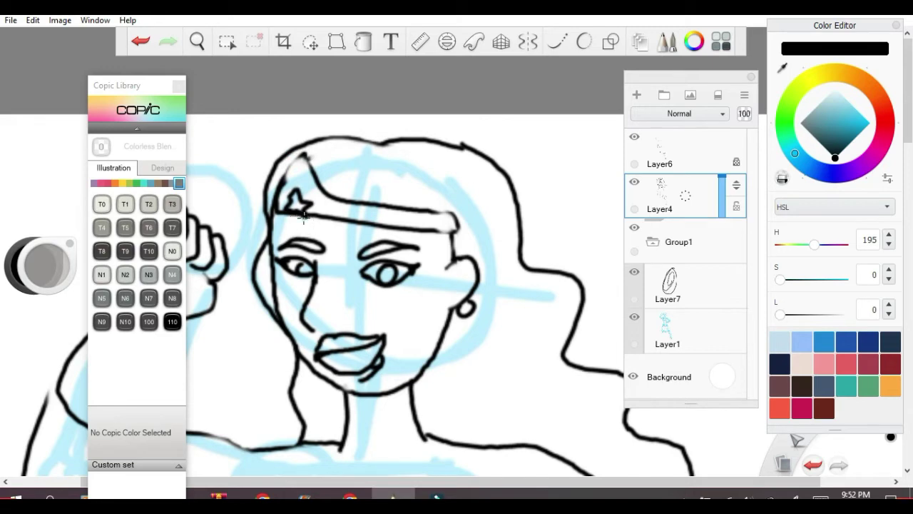
pyautogui.moveTo(464, 147); pyautogui.dragTo(434, 141)
pyautogui.scroll(-5, 210, 342)
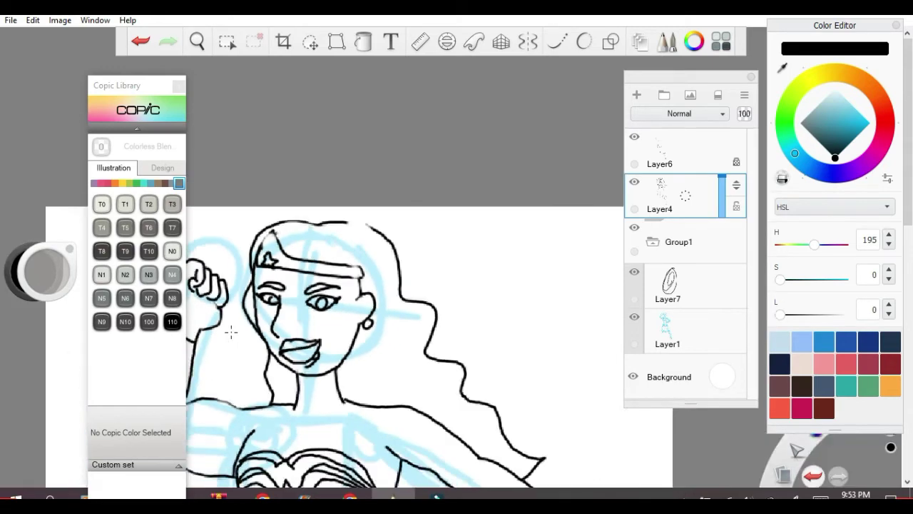
pyautogui.scroll(2, 204, 296)
pyautogui.scroll(-1, 203, 296)
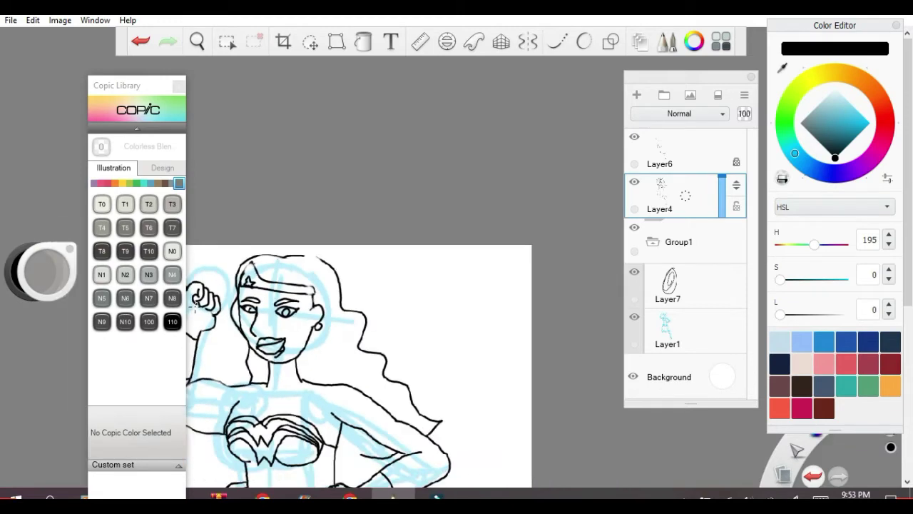
# Trim stray line bits around the raised fist and erase the star from the headband.
pyautogui.click(199, 45)
pyautogui.moveTo(208, 110); pyautogui.dragTo(398, 147)
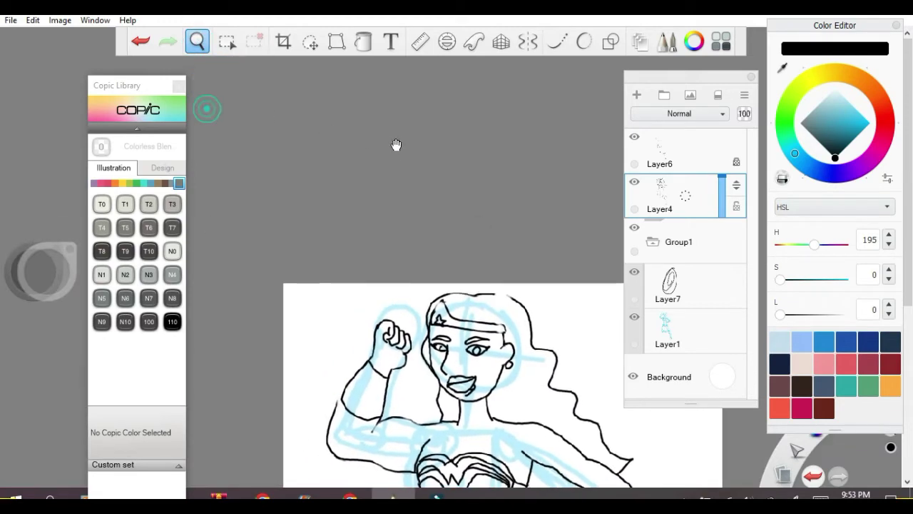
pyautogui.click(424, 254)
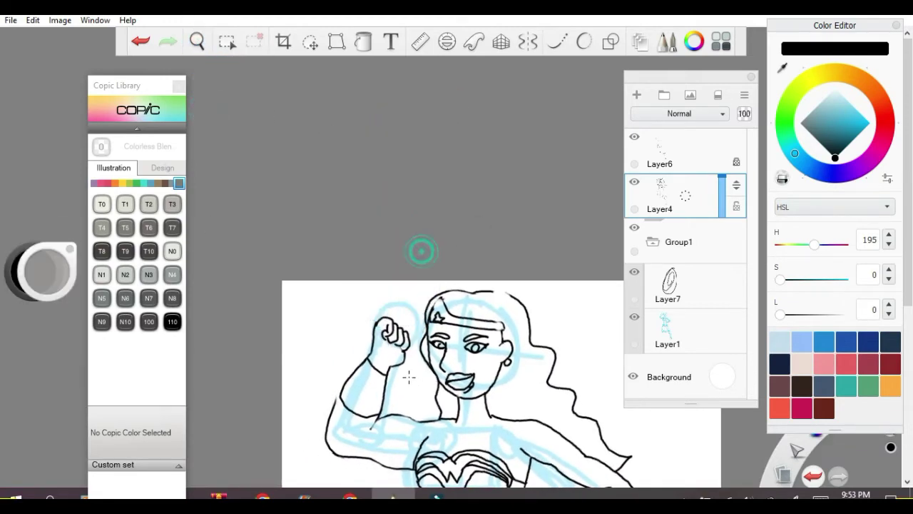
pyautogui.scroll(3, 397, 365)
pyautogui.click(415, 326)
pyautogui.click(364, 299)
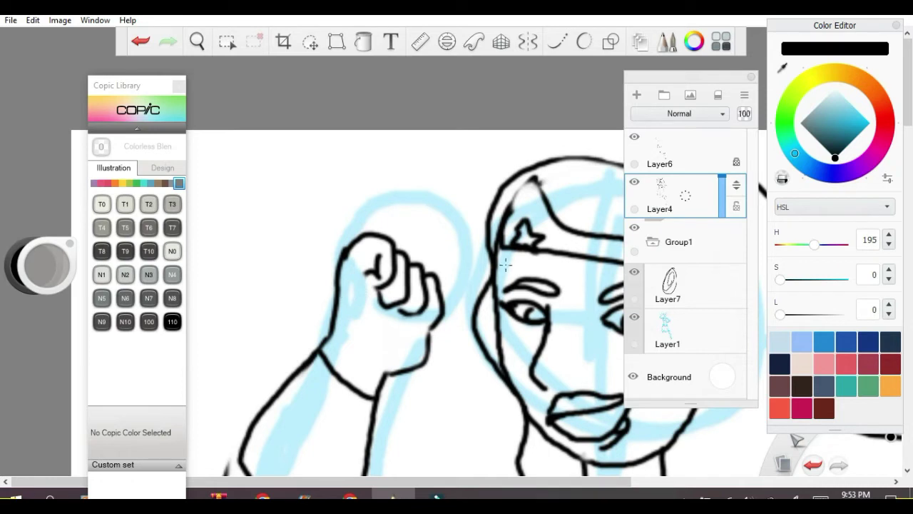
pyautogui.moveTo(533, 222); pyautogui.dragTo(533, 230)
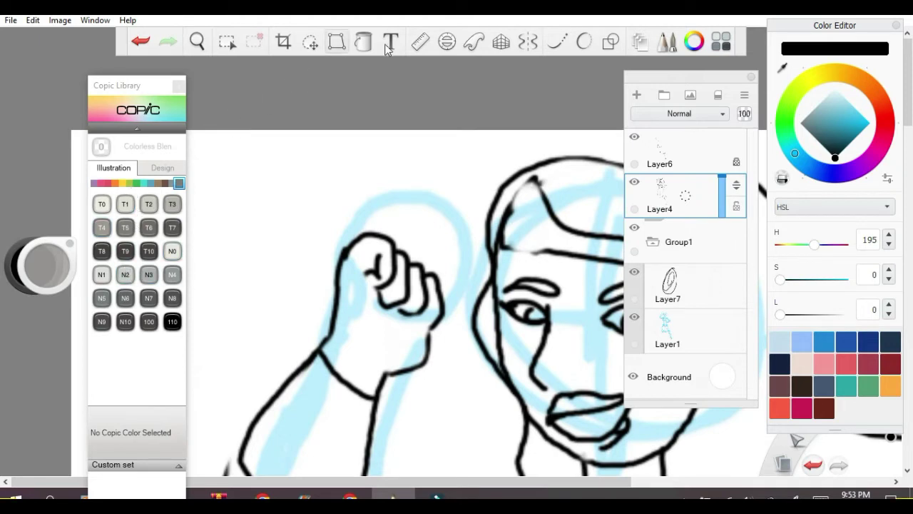
# Show the brush palette and use the Paintbrush to ink the index finger's curl and close the ring finger's lower edge.
pyautogui.click(668, 41)
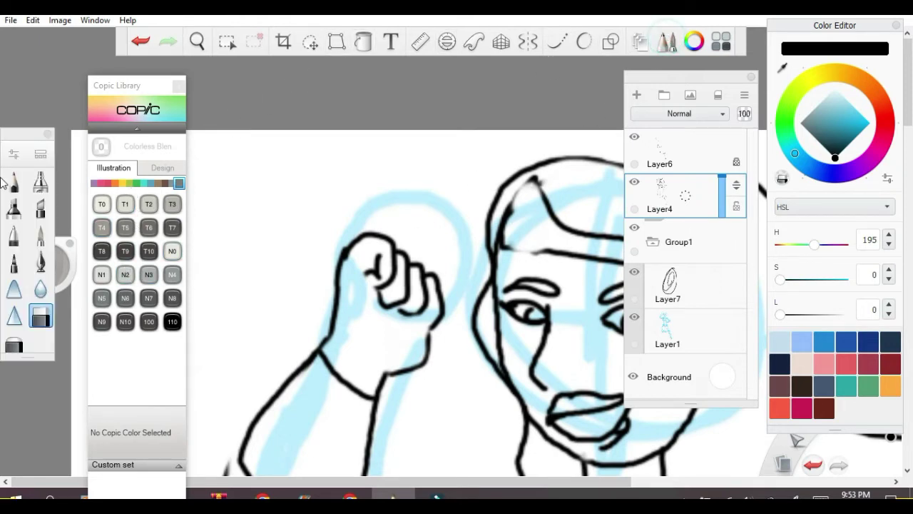
pyautogui.click(41, 237)
pyautogui.scroll(5, 350, 267)
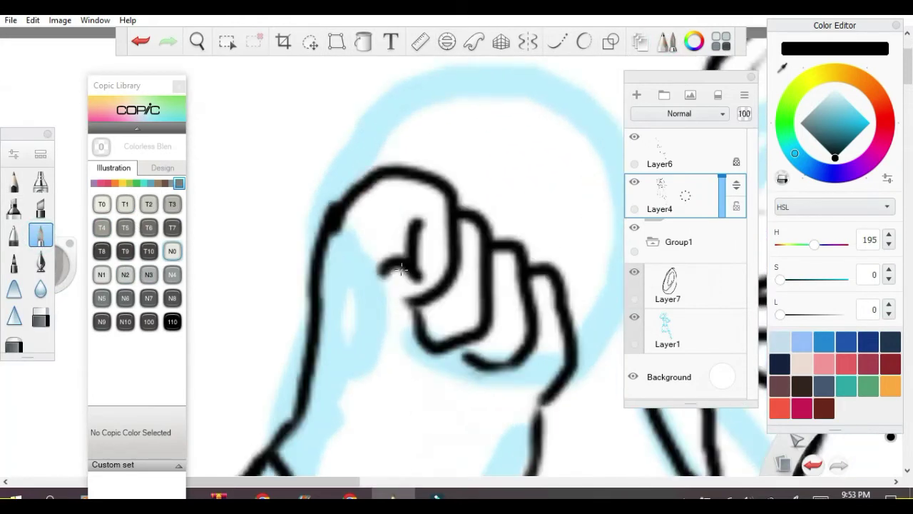
pyautogui.moveTo(409, 267)
pyautogui.mouseDown()
pyautogui.moveTo(406, 243)
pyautogui.moveTo(384, 241)
pyautogui.moveTo(376, 291)
pyautogui.moveTo(416, 313)
pyautogui.mouseUp()
pyautogui.scroll(-2, 515, 389)
pyautogui.scroll(3, 512, 378)
pyautogui.moveTo(522, 349)
pyautogui.mouseDown()
pyautogui.moveTo(487, 372)
pyautogui.moveTo(463, 354)
pyautogui.moveTo(449, 332)
pyautogui.moveTo(453, 266)
pyautogui.mouseUp()
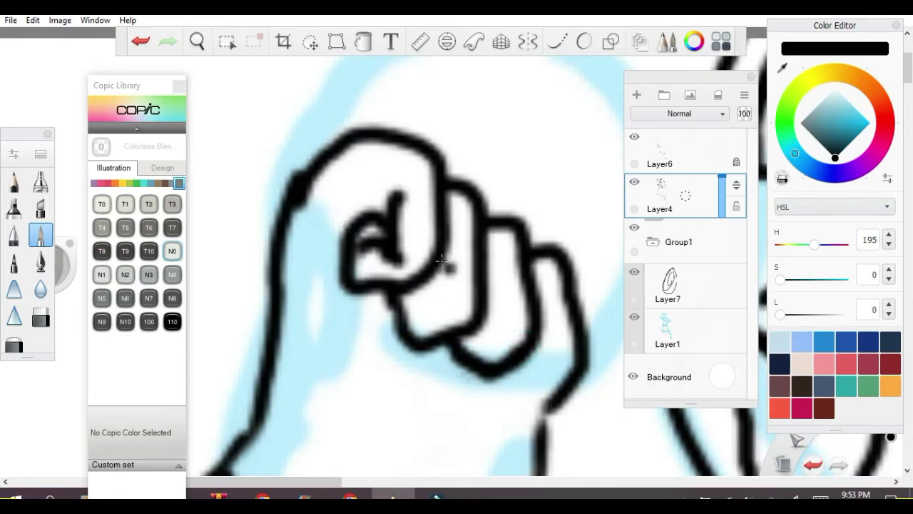
pyautogui.scroll(-2, 452, 278)
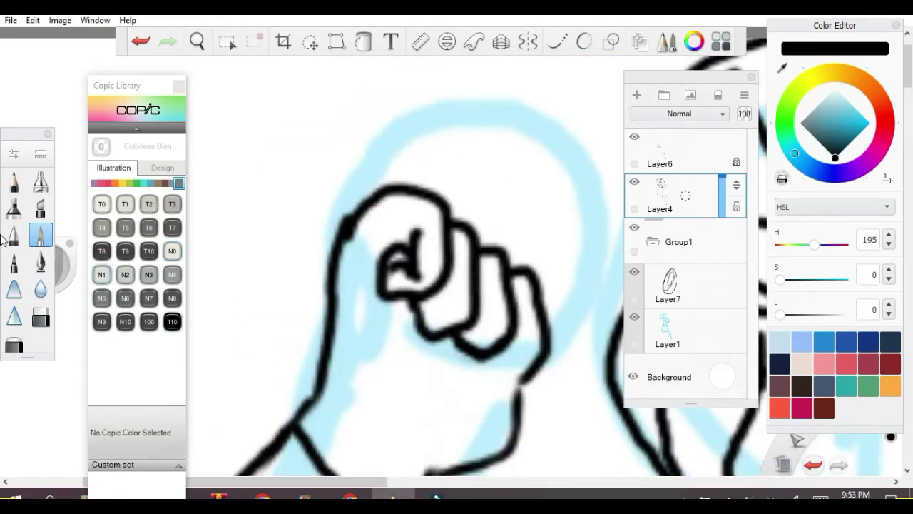
# Erase the middle finger's lower edge and the index finger's curl in the raised fist.
pyautogui.click(39, 322)
pyautogui.moveTo(388, 316)
pyautogui.mouseDown()
pyautogui.moveTo(433, 322)
pyautogui.moveTo(427, 336)
pyautogui.moveTo(454, 313)
pyautogui.moveTo(453, 321)
pyautogui.moveTo(401, 332)
pyautogui.mouseUp()
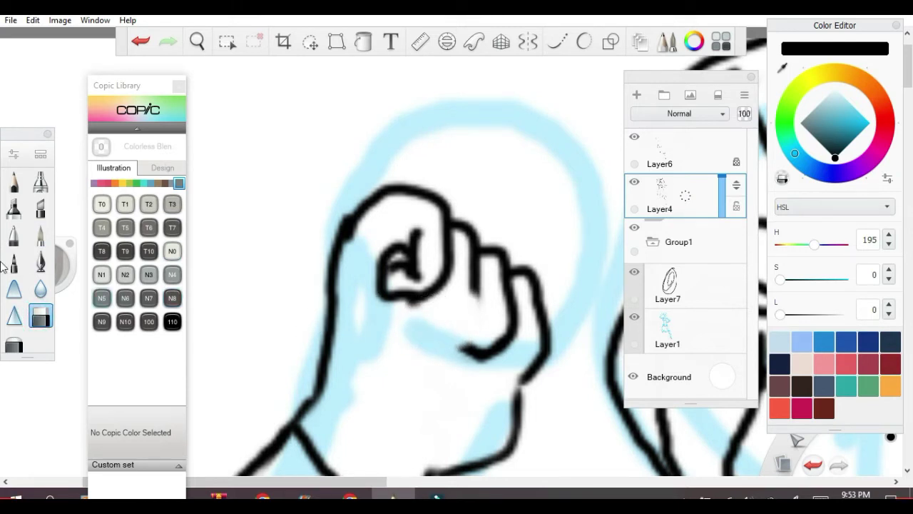
pyautogui.click(39, 237)
pyautogui.click(41, 316)
pyautogui.moveTo(410, 253)
pyautogui.mouseDown()
pyautogui.moveTo(397, 261)
pyautogui.moveTo(403, 280)
pyautogui.mouseUp()
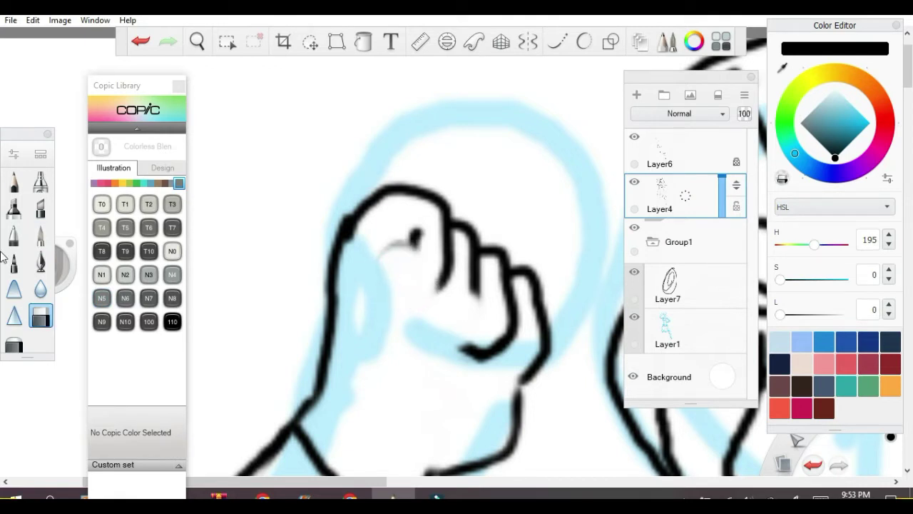
# Redraw the index finger's curl and the lower edges of the middle and ring fingers with the Paintbrush.
pyautogui.click(41, 235)
pyautogui.scroll(2, 418, 302)
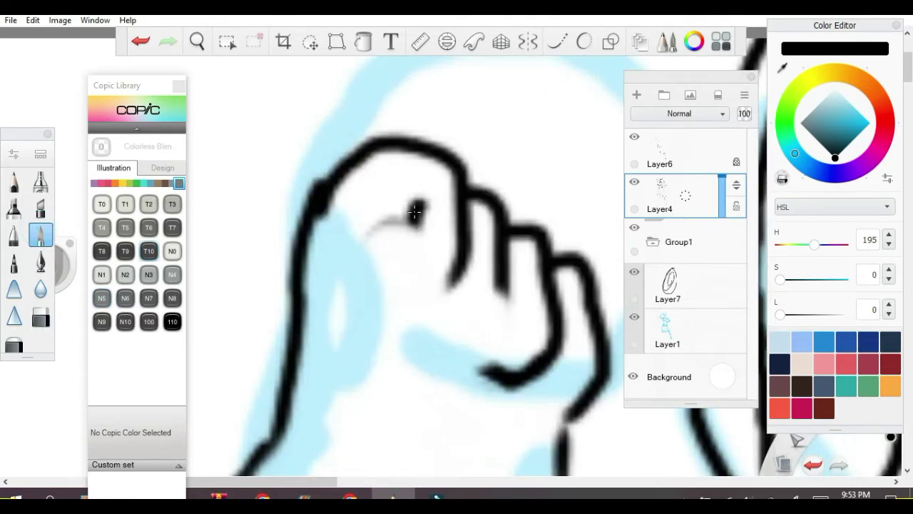
pyautogui.moveTo(419, 203); pyautogui.dragTo(406, 262)
pyautogui.moveTo(410, 216)
pyautogui.mouseDown()
pyautogui.moveTo(374, 233)
pyautogui.moveTo(361, 275)
pyautogui.moveTo(411, 302)
pyautogui.moveTo(445, 289)
pyautogui.moveTo(463, 251)
pyautogui.mouseUp()
pyautogui.moveTo(502, 277)
pyautogui.mouseDown()
pyautogui.moveTo(499, 307)
pyautogui.moveTo(439, 348)
pyautogui.moveTo(404, 321)
pyautogui.moveTo(401, 303)
pyautogui.mouseUp()
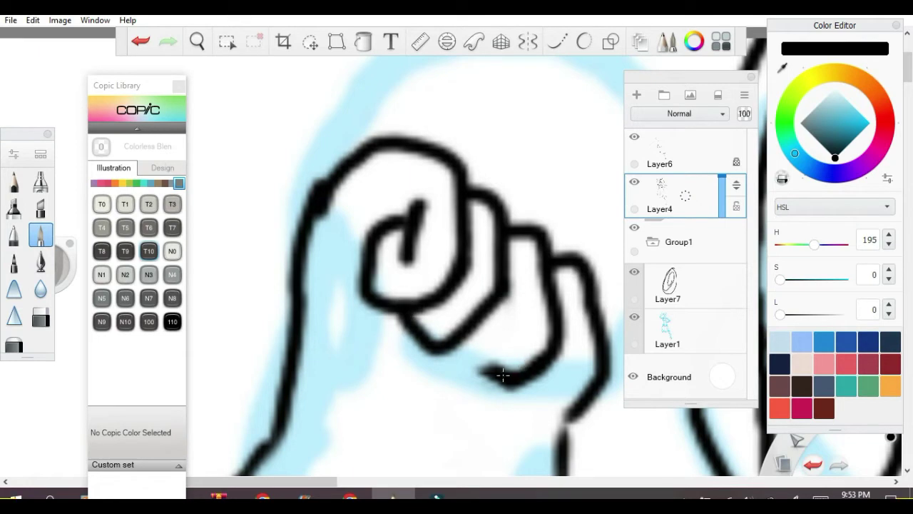
pyautogui.moveTo(460, 342); pyautogui.dragTo(502, 374)
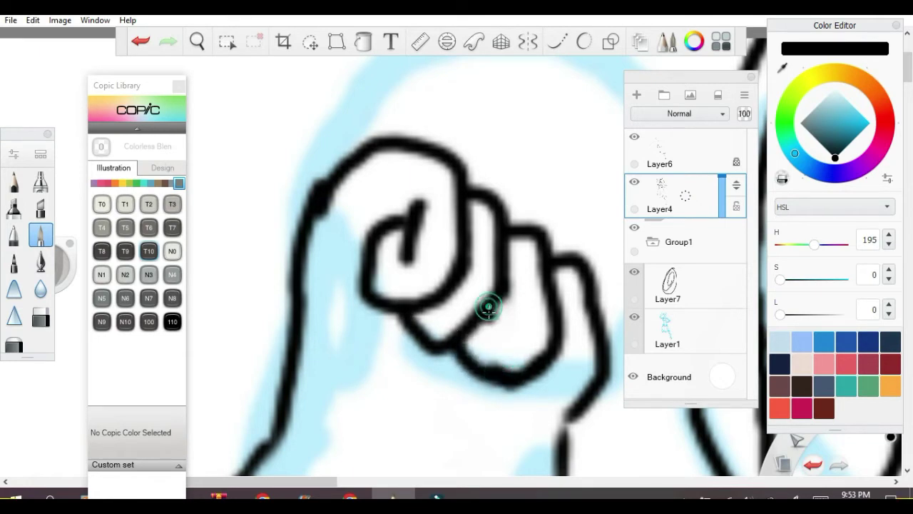
# Erase the ring finger's rounded lower edge, then redraw it at a slant and ink the little finger's curled shape.
pyautogui.scroll(-4, 488, 308)
pyautogui.scroll(2, 499, 332)
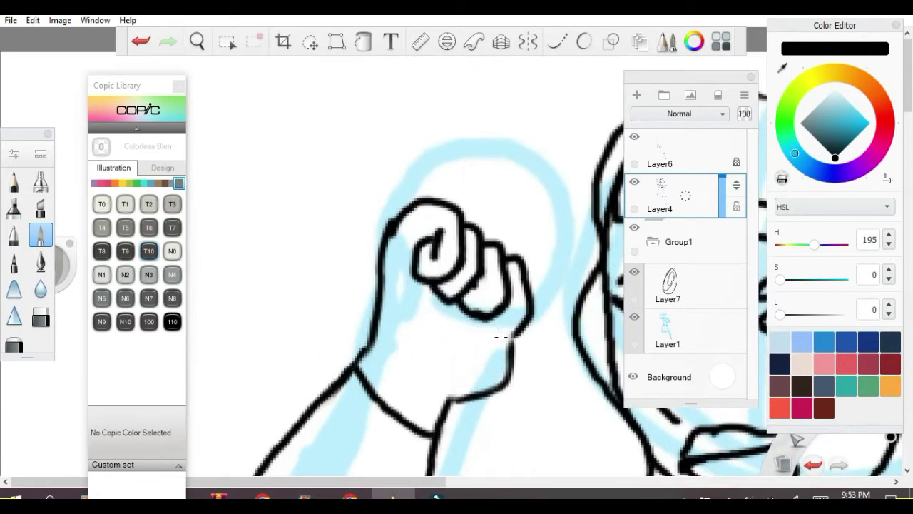
pyautogui.click(36, 325)
pyautogui.moveTo(471, 318); pyautogui.dragTo(515, 289)
pyautogui.click(41, 236)
pyautogui.moveTo(503, 273)
pyautogui.mouseDown()
pyautogui.moveTo(483, 276)
pyautogui.moveTo(467, 308)
pyautogui.mouseUp()
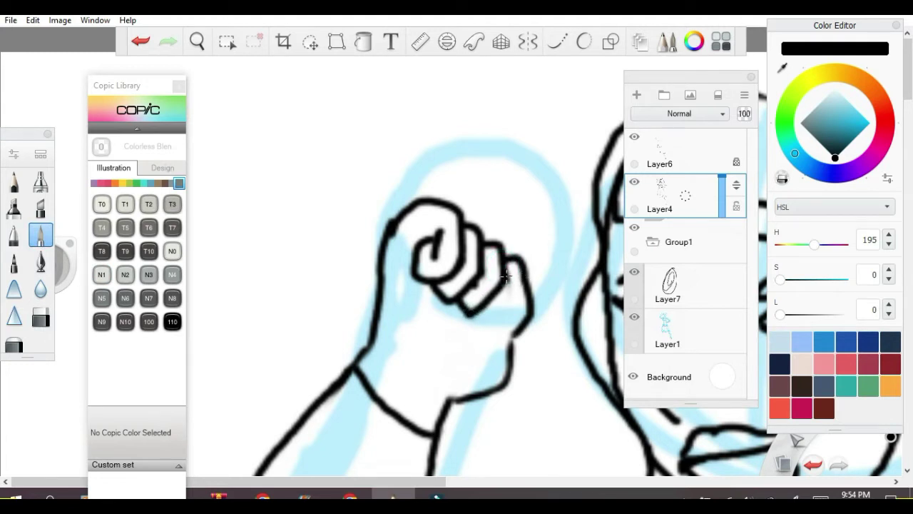
pyautogui.moveTo(522, 263)
pyautogui.mouseDown()
pyautogui.moveTo(531, 298)
pyautogui.moveTo(503, 316)
pyautogui.moveTo(479, 312)
pyautogui.mouseUp()
# Erase the fist's old outer edge beside the little finger and ink the thumb, hand edge and palm creases.
pyautogui.click(41, 316)
pyautogui.moveTo(476, 350); pyautogui.dragTo(544, 294)
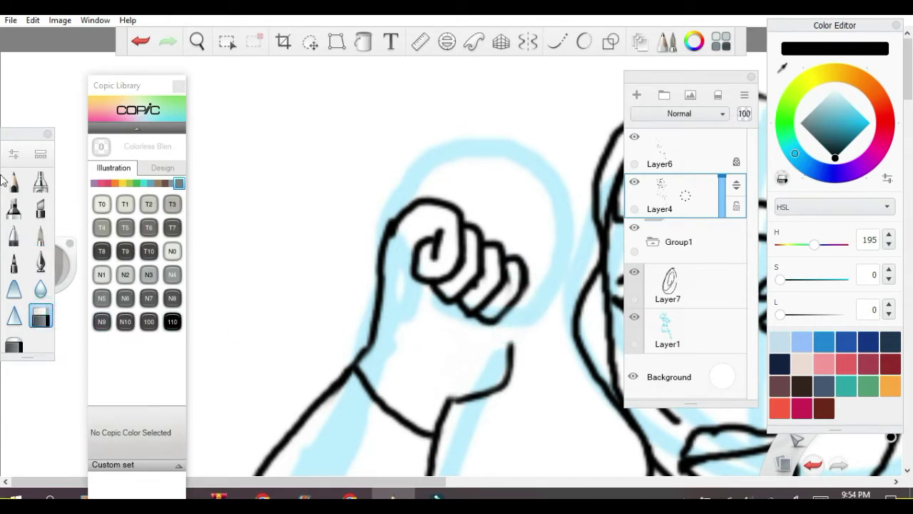
pyautogui.click(41, 236)
pyautogui.moveTo(510, 348)
pyautogui.mouseDown()
pyautogui.moveTo(457, 301)
pyautogui.moveTo(447, 314)
pyautogui.moveTo(481, 341)
pyautogui.moveTo(466, 336)
pyautogui.moveTo(446, 353)
pyautogui.moveTo(420, 330)
pyautogui.mouseUp()
pyautogui.scroll(3, 469, 314)
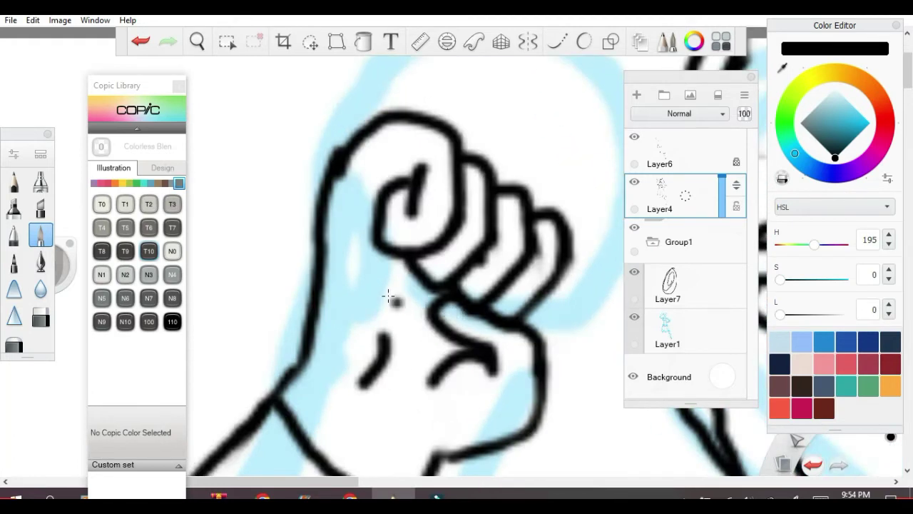
# Reduce the Paintbrush size for fine detail lines and undo the last stroke.
pyautogui.click(14, 154)
pyautogui.moveTo(439, 234); pyautogui.dragTo(436, 238)
pyautogui.click(598, 222)
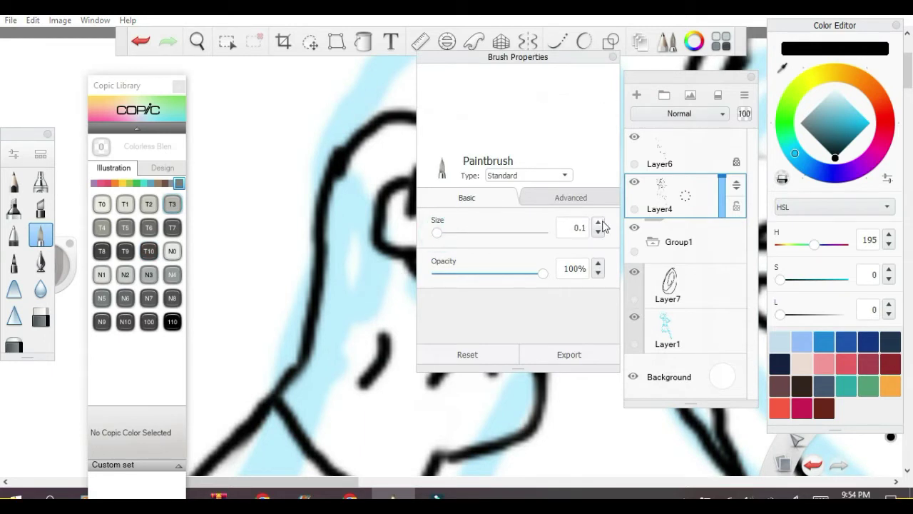
pyautogui.click(598, 222)
pyautogui.click(598, 222)
pyautogui.click(612, 57)
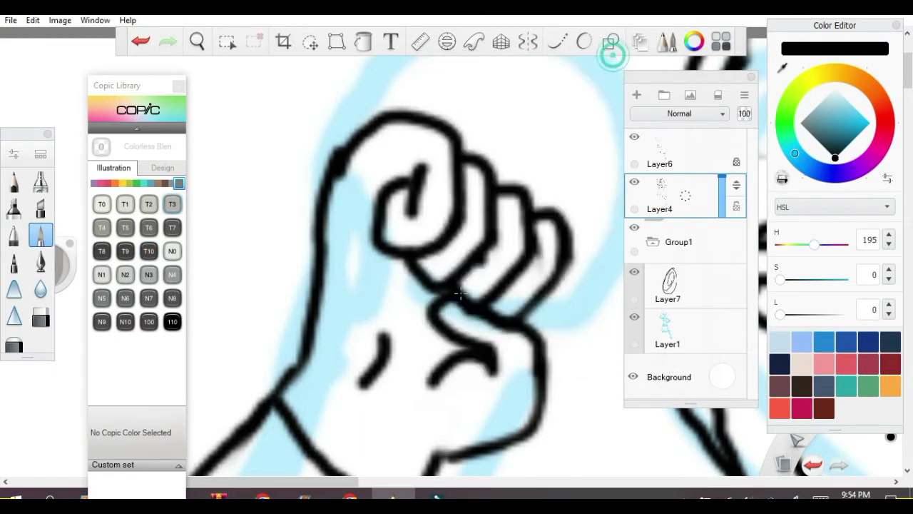
pyautogui.click(140, 41)
# Increase the Paintbrush size slightly and draw the thumbnail on the raised fist's thumb.
pyautogui.click(13, 155)
pyautogui.click(598, 222)
pyautogui.click(612, 57)
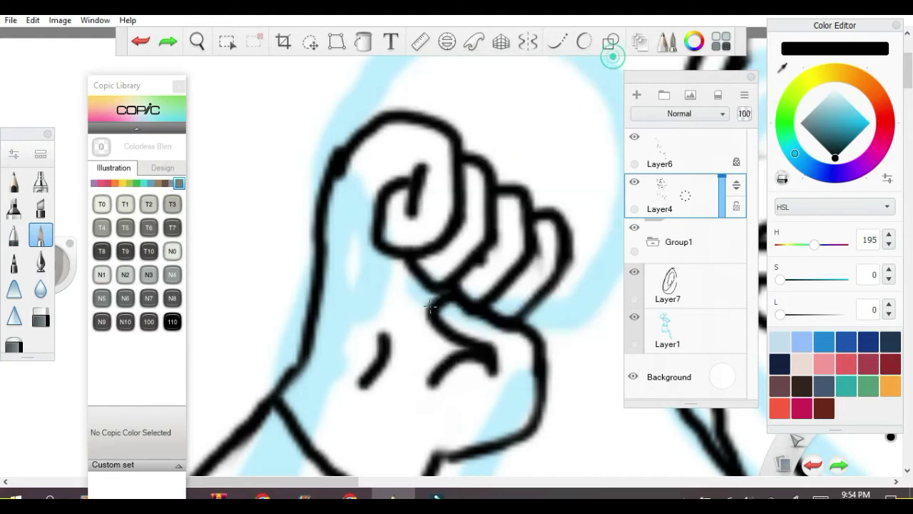
pyautogui.moveTo(440, 307)
pyautogui.mouseDown()
pyautogui.moveTo(471, 313)
pyautogui.moveTo(463, 324)
pyautogui.moveTo(444, 305)
pyautogui.mouseUp()
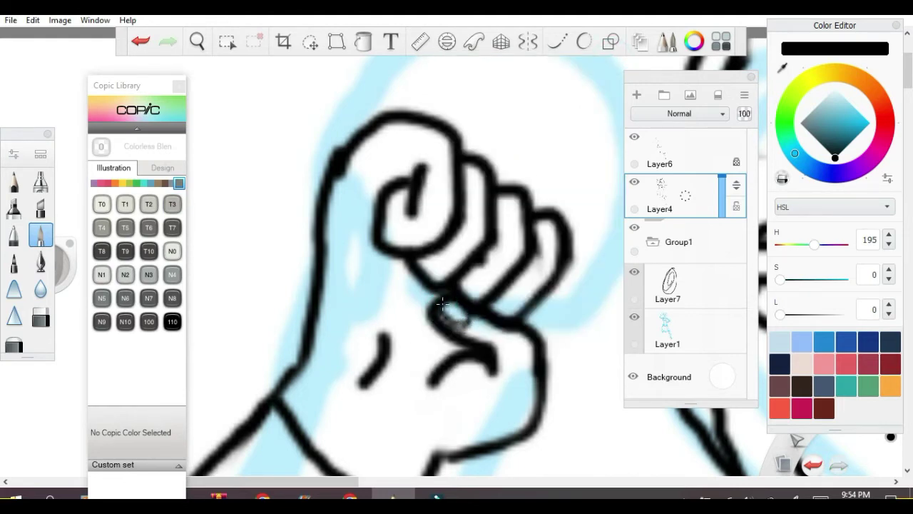
# Add short, thin crease marks across the curled fingers of the raised fist.
pyautogui.scroll(-5, 444, 305)
pyautogui.scroll(6, 442, 288)
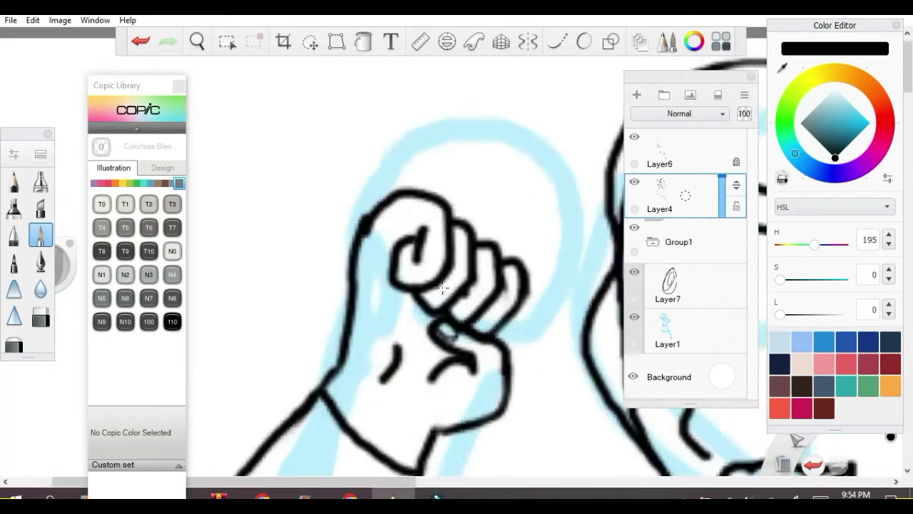
pyautogui.moveTo(440, 241)
pyautogui.mouseDown()
pyautogui.moveTo(426, 234)
pyautogui.moveTo(441, 241)
pyautogui.mouseUp()
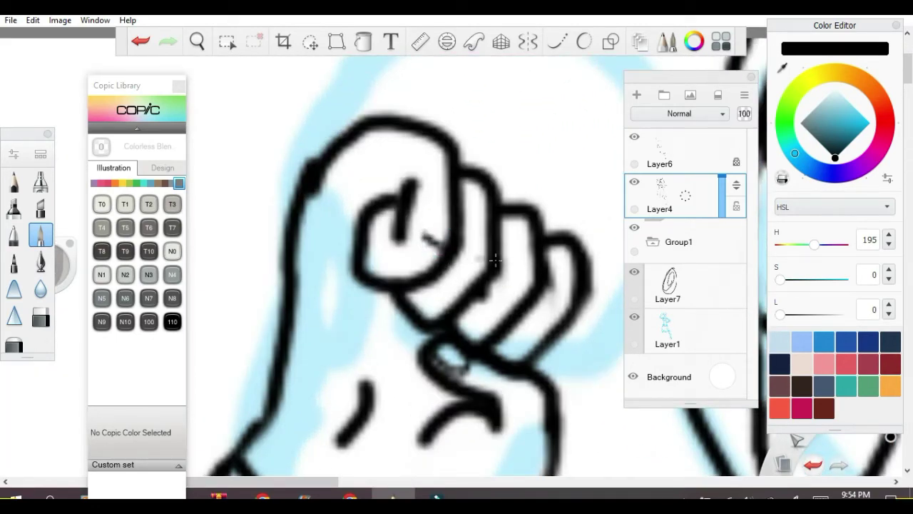
pyautogui.moveTo(469, 266); pyautogui.dragTo(530, 286)
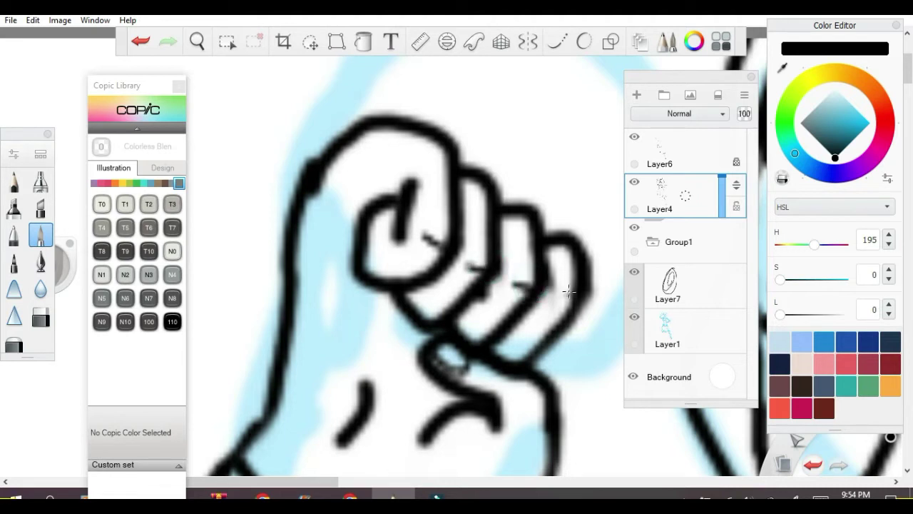
pyautogui.scroll(-5, 564, 303)
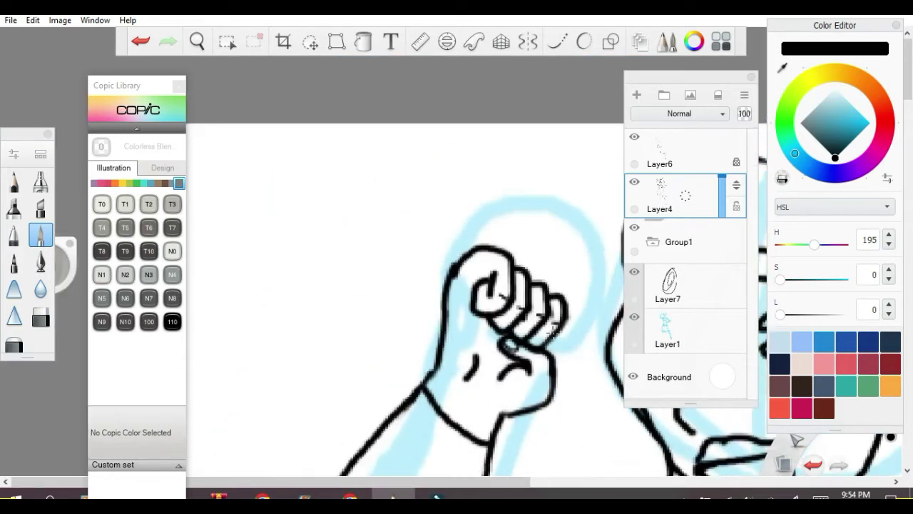
pyautogui.scroll(-2, 546, 334)
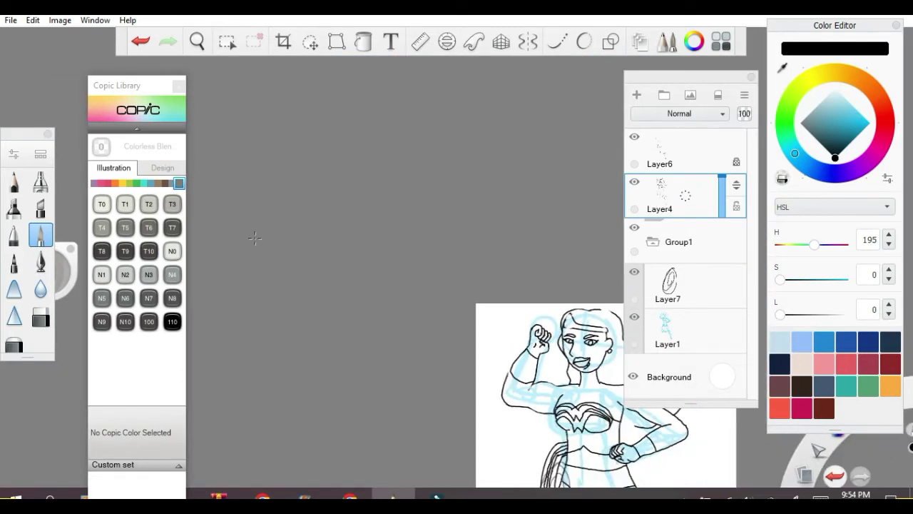
# Set the Paintbrush size to 2.0.
pyautogui.click(14, 156)
pyautogui.moveTo(436, 234); pyautogui.dragTo(441, 233)
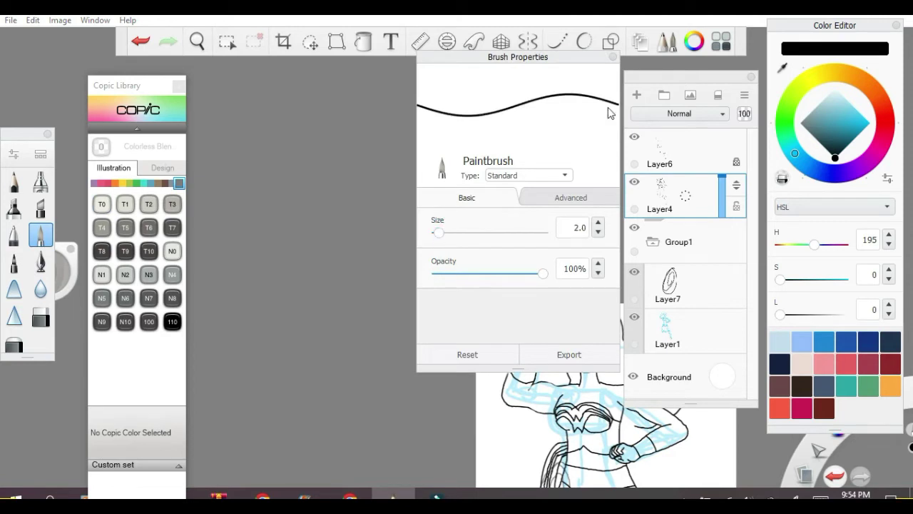
pyautogui.click(612, 56)
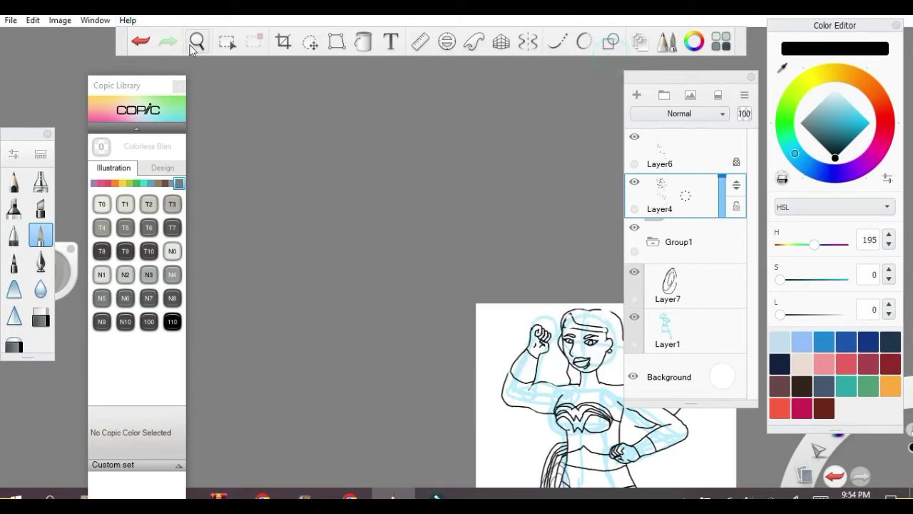
pyautogui.click(197, 42)
pyautogui.moveTo(379, 292); pyautogui.dragTo(240, 90)
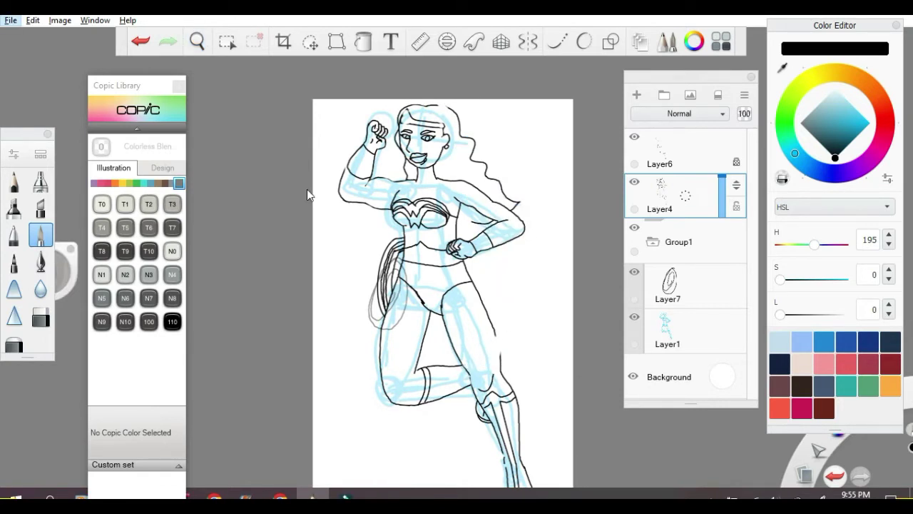
pyautogui.click(236, 96)
pyautogui.scroll(-3, 439, 404)
pyautogui.scroll(6, 484, 380)
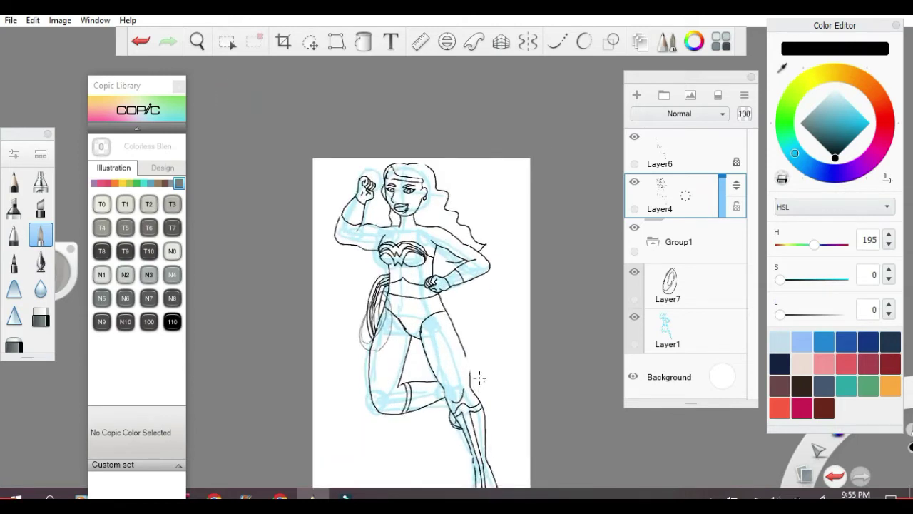
pyautogui.scroll(2, 328, 340)
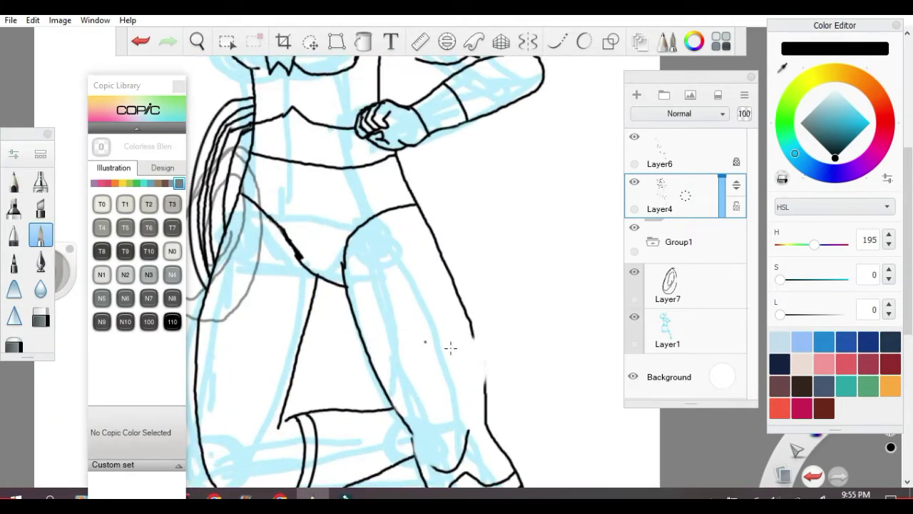
pyautogui.scroll(2, 487, 341)
pyautogui.moveTo(466, 320); pyautogui.dragTo(496, 401)
pyautogui.hotkey('ctrl', 'z')
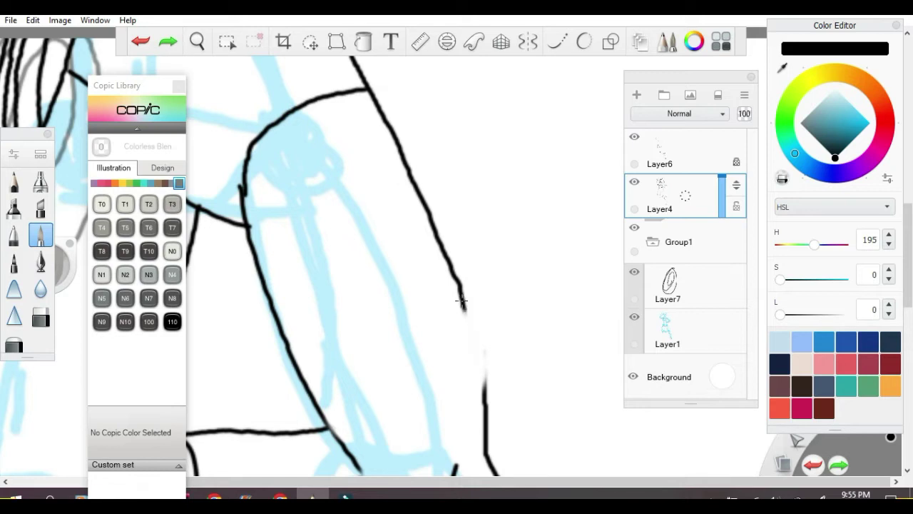
pyautogui.moveTo(463, 301); pyautogui.dragTo(489, 460)
pyautogui.click(155, 44)
pyautogui.moveTo(451, 270)
pyautogui.mouseDown()
pyautogui.moveTo(486, 361)
pyautogui.moveTo(492, 407)
pyautogui.mouseUp()
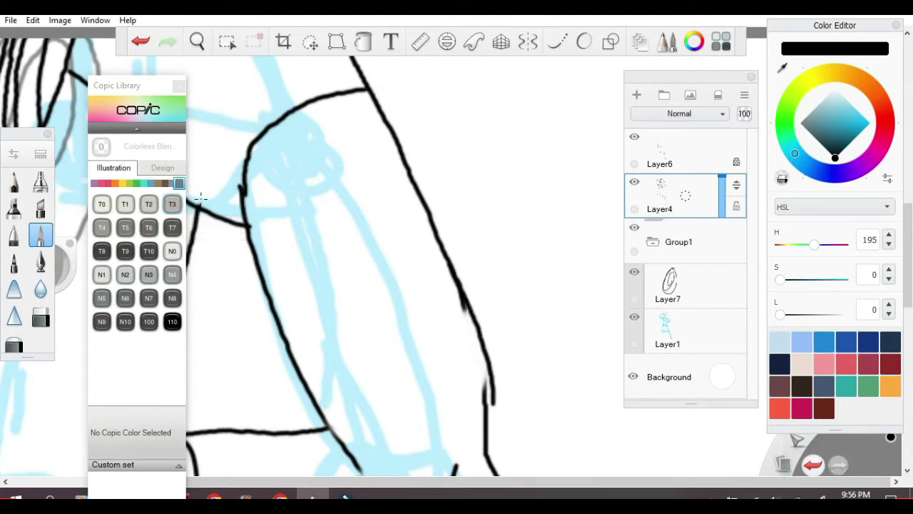
pyautogui.hotkey('ctrl', 'z')
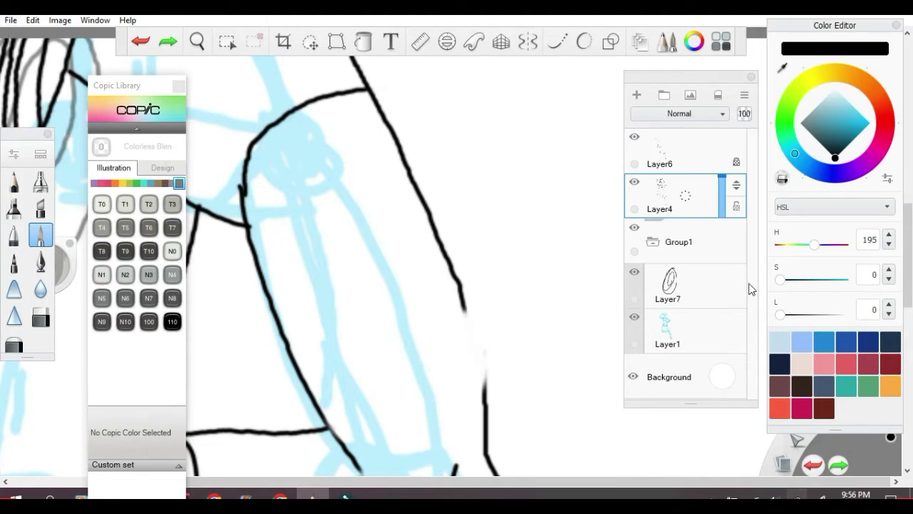
# Close the gap in the outer thigh outline above the knee with one continuous Paintbrush stroke.
pyautogui.scroll(-2, 483, 342)
pyautogui.scroll(2, 483, 340)
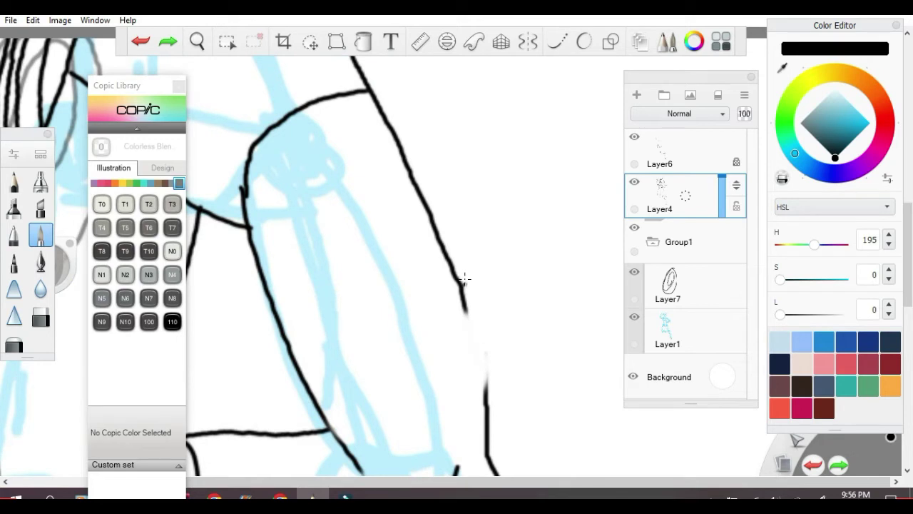
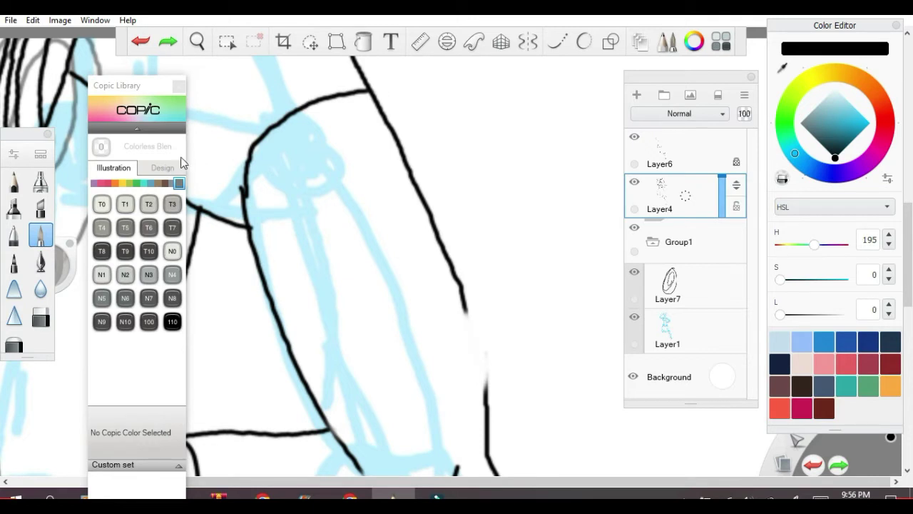
pyautogui.moveTo(448, 259); pyautogui.dragTo(489, 432)
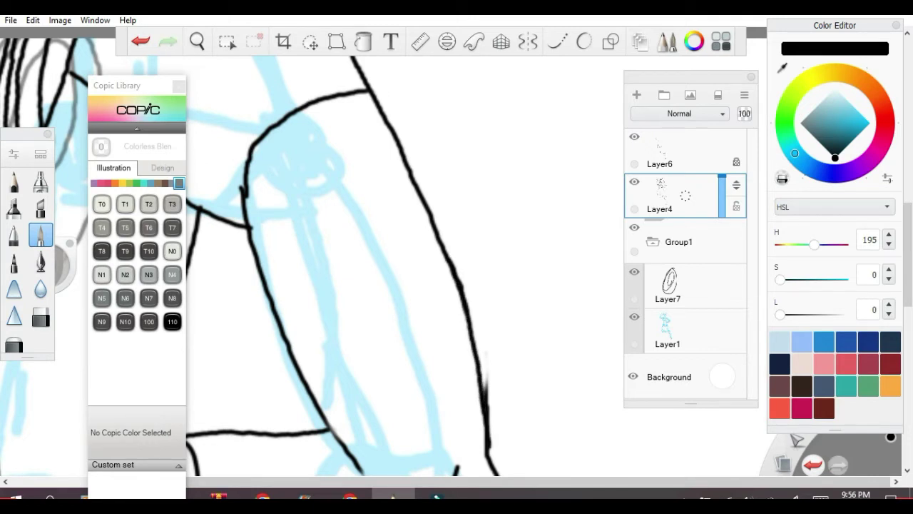
pyautogui.moveTo(384, 377); pyautogui.dragTo(428, 288)
pyautogui.click(140, 41)
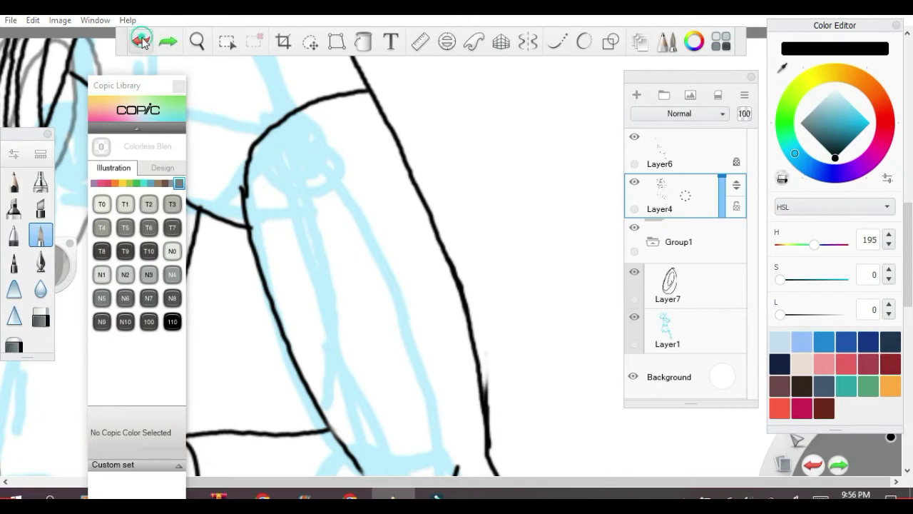
pyautogui.moveTo(521, 380); pyautogui.dragTo(524, 299)
pyautogui.click(141, 41)
pyautogui.moveTo(603, 386); pyautogui.dragTo(574, 312)
pyautogui.click(147, 41)
# Join the raised arm's outlines at the elbow, and strengthen the inner elbow crease and the upper arm's top line.
pyautogui.click(197, 41)
pyautogui.moveTo(478, 293); pyautogui.dragTo(458, 231)
pyautogui.moveTo(521, 297); pyautogui.dragTo(485, 411)
pyautogui.moveTo(373, 289); pyautogui.dragTo(366, 377)
pyautogui.click(200, 49)
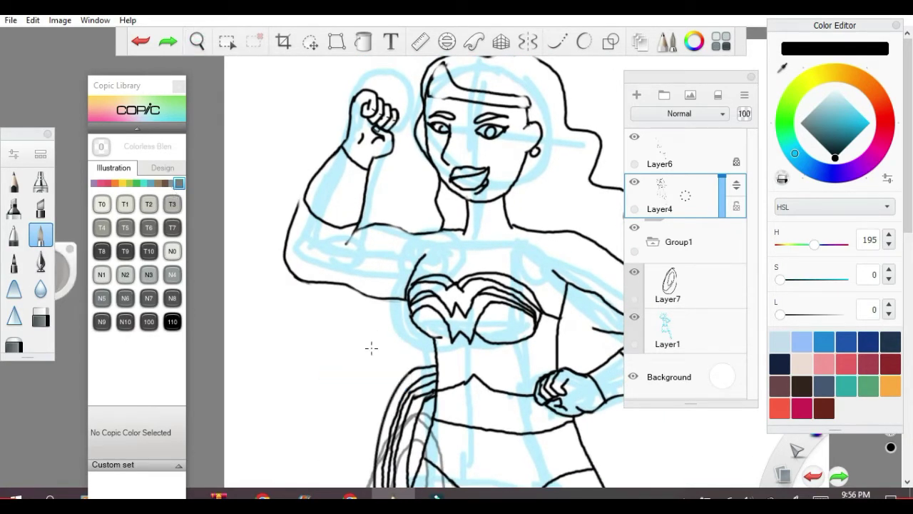
pyautogui.scroll(5, 306, 207)
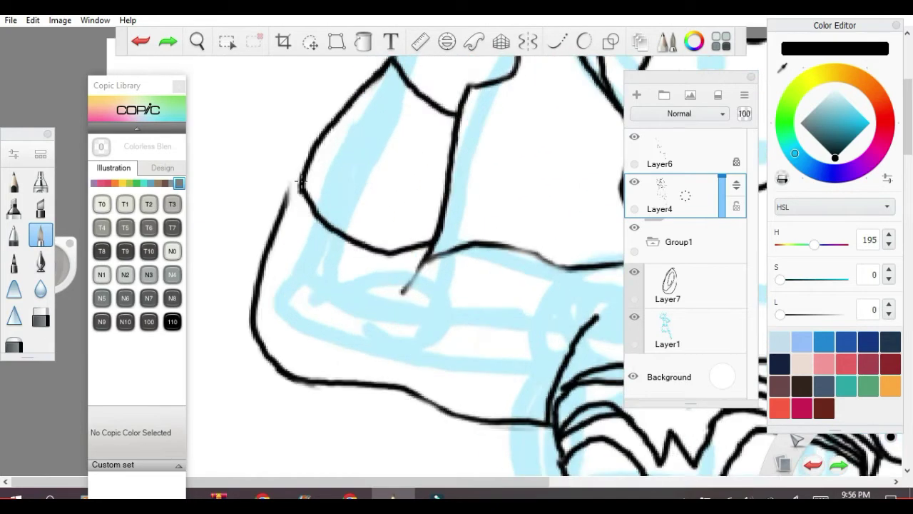
pyautogui.moveTo(424, 266)
pyautogui.mouseDown()
pyautogui.moveTo(418, 277)
pyautogui.moveTo(418, 245)
pyautogui.moveTo(398, 301)
pyautogui.mouseUp()
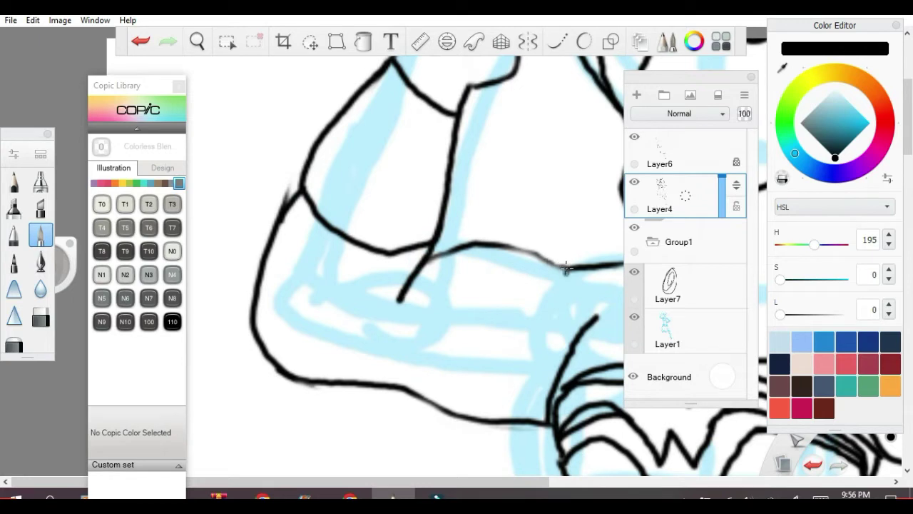
pyautogui.moveTo(561, 259); pyautogui.dragTo(493, 242)
pyautogui.scroll(-5, 491, 241)
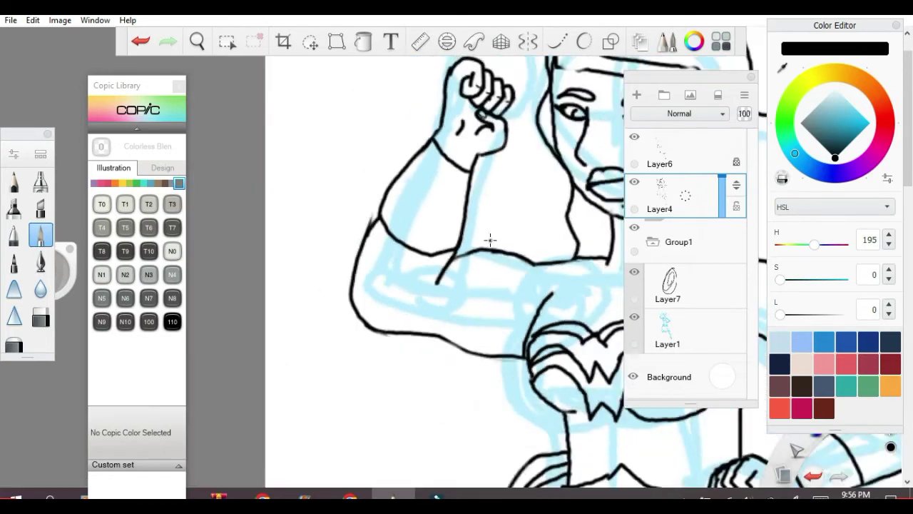
# Ink over the faint hairline at the forehead and the broken end of the headband.
pyautogui.scroll(-2, 492, 232)
pyautogui.scroll(8, 492, 228)
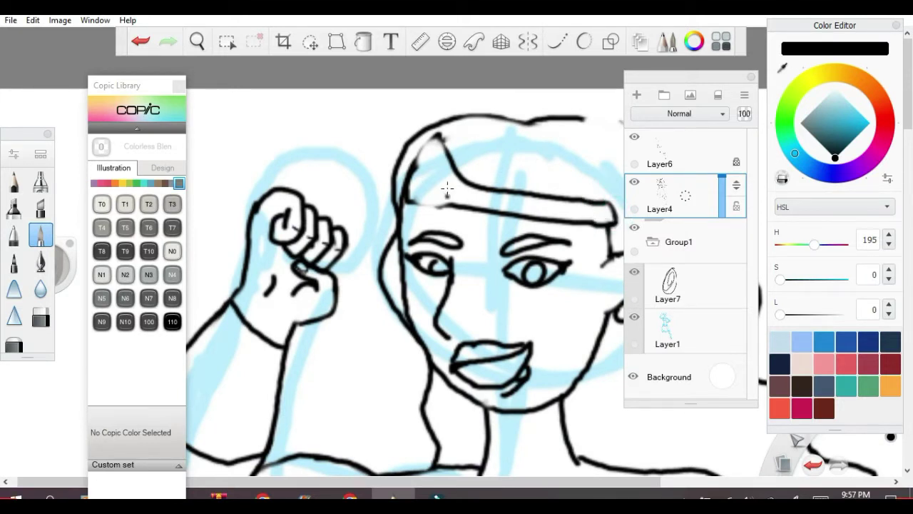
pyautogui.click(447, 143)
pyautogui.moveTo(437, 131); pyautogui.dragTo(417, 151)
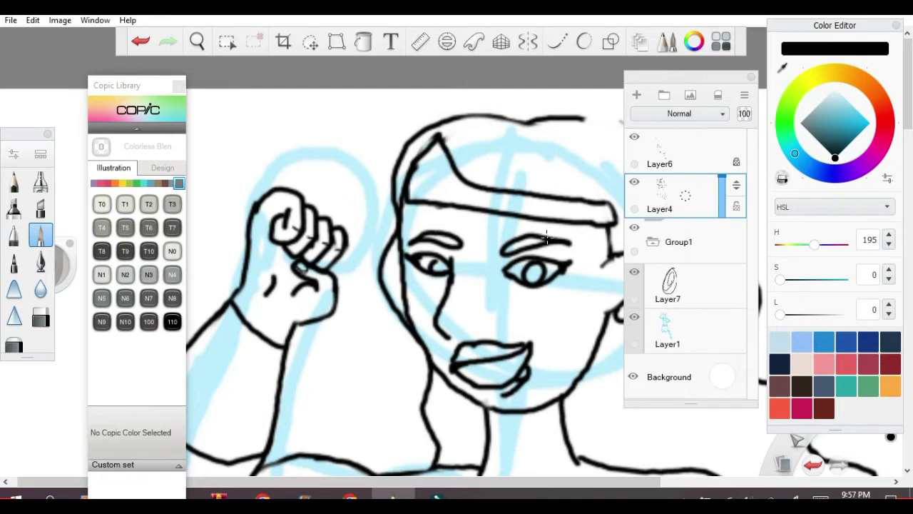
# Close the gap in the hair outline along the top of the head, replacing the first attempt with a cleaner stroke.
pyautogui.scroll(-3, 547, 237)
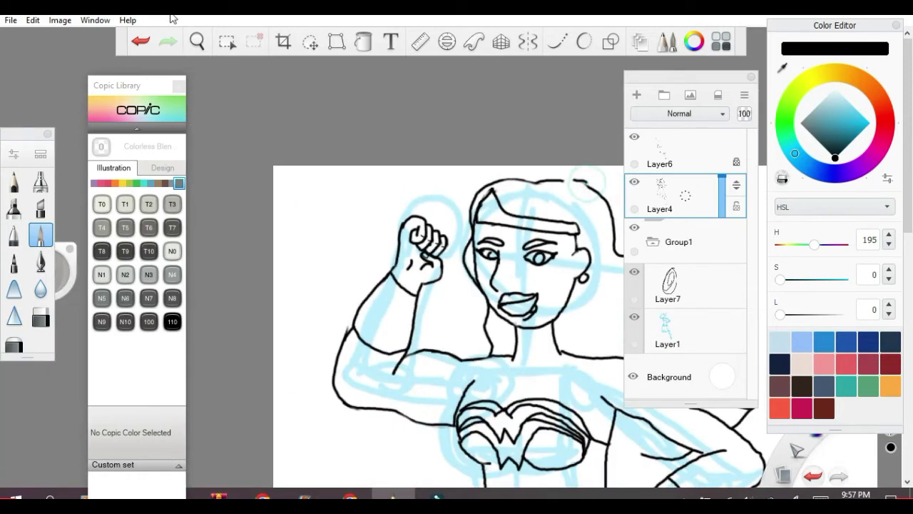
pyautogui.hotkey('ctrl', 'z')
pyautogui.scroll(6, 516, 147)
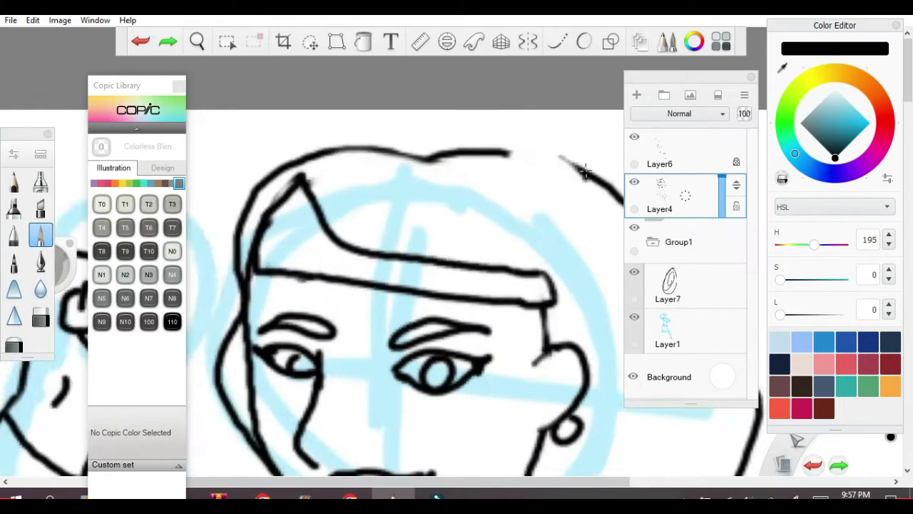
pyautogui.moveTo(584, 162)
pyautogui.mouseDown()
pyautogui.moveTo(534, 135)
pyautogui.moveTo(469, 132)
pyautogui.mouseUp()
pyautogui.scroll(-4, 469, 132)
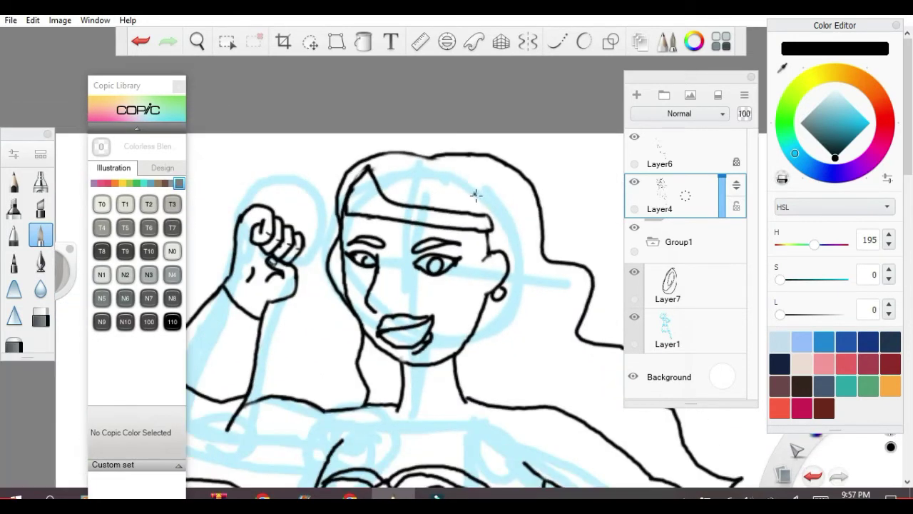
# Draw the ear's inner contour lines and connect its front edge to the side of the face.
pyautogui.scroll(5, 484, 265)
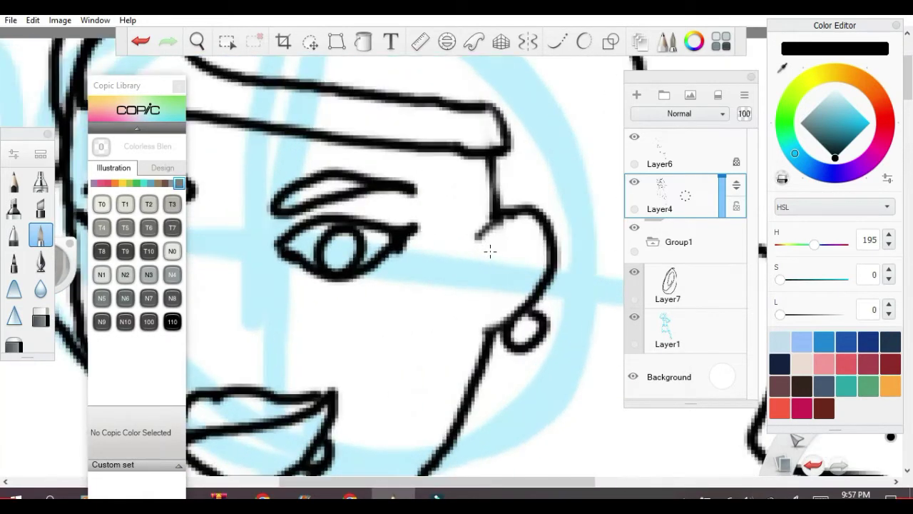
pyautogui.moveTo(474, 233)
pyautogui.mouseDown()
pyautogui.moveTo(494, 214)
pyautogui.moveTo(476, 233)
pyautogui.mouseUp()
pyautogui.moveTo(535, 240)
pyautogui.mouseDown()
pyautogui.moveTo(505, 239)
pyautogui.moveTo(482, 269)
pyautogui.moveTo(511, 282)
pyautogui.moveTo(505, 306)
pyautogui.moveTo(476, 334)
pyautogui.mouseUp()
pyautogui.moveTo(504, 266)
pyautogui.mouseDown()
pyautogui.moveTo(524, 249)
pyautogui.moveTo(536, 254)
pyautogui.moveTo(526, 245)
pyautogui.mouseUp()
pyautogui.scroll(-6, 478, 279)
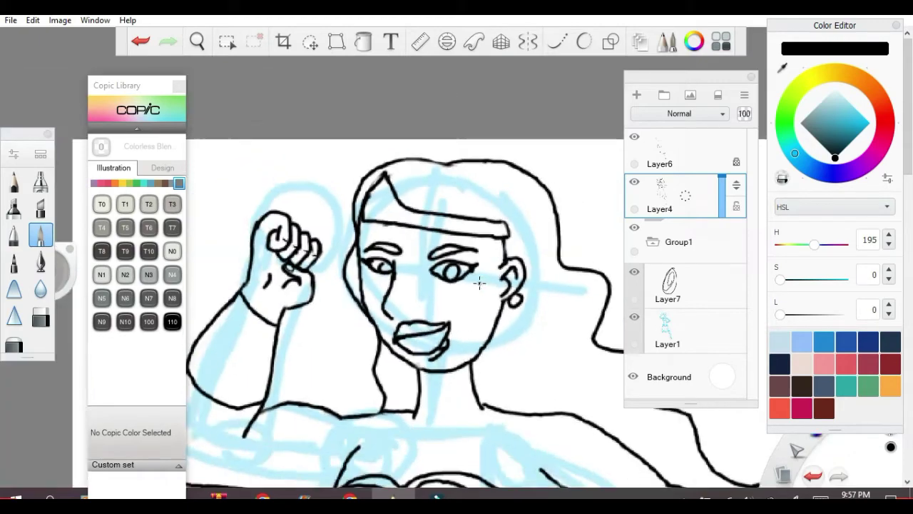
# Erase the lower outline and index fingertip of the fist on the hip, and redraw the fingertip as an inward curl.
pyautogui.scroll(6, 504, 331)
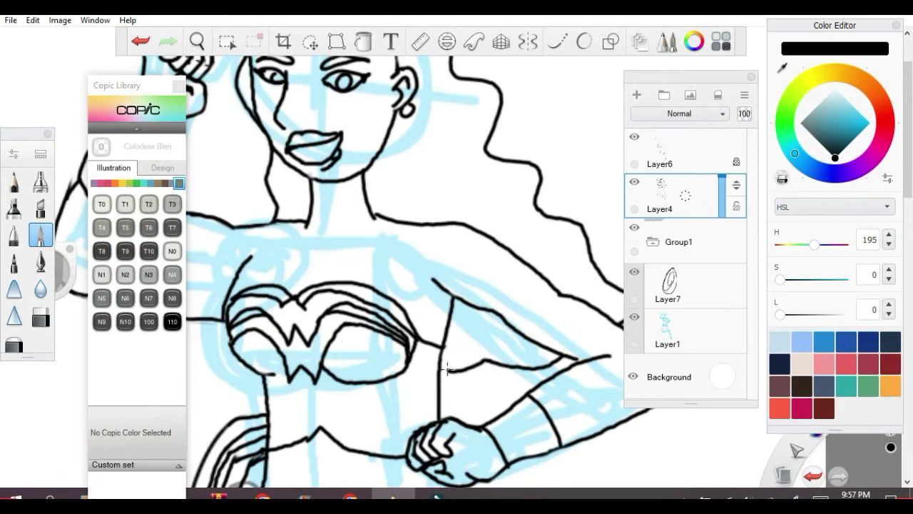
pyautogui.scroll(-8, 440, 362)
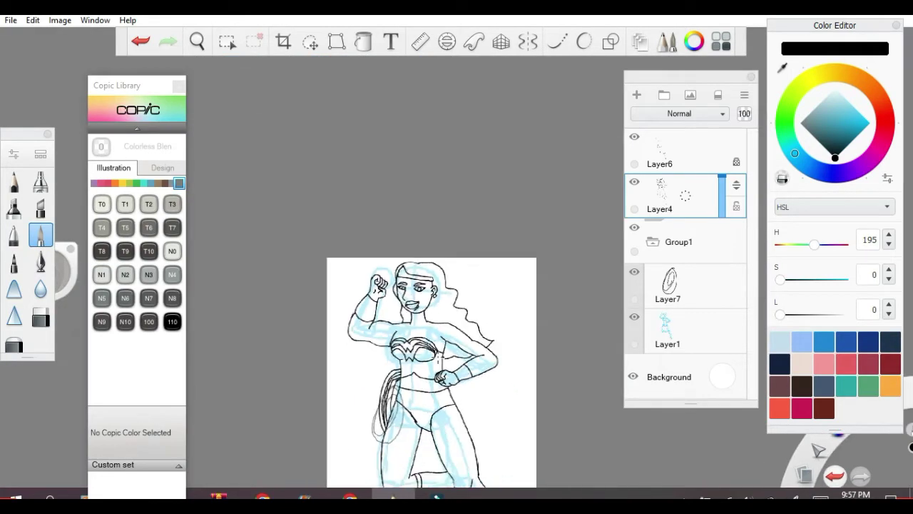
pyautogui.scroll(10, 433, 372)
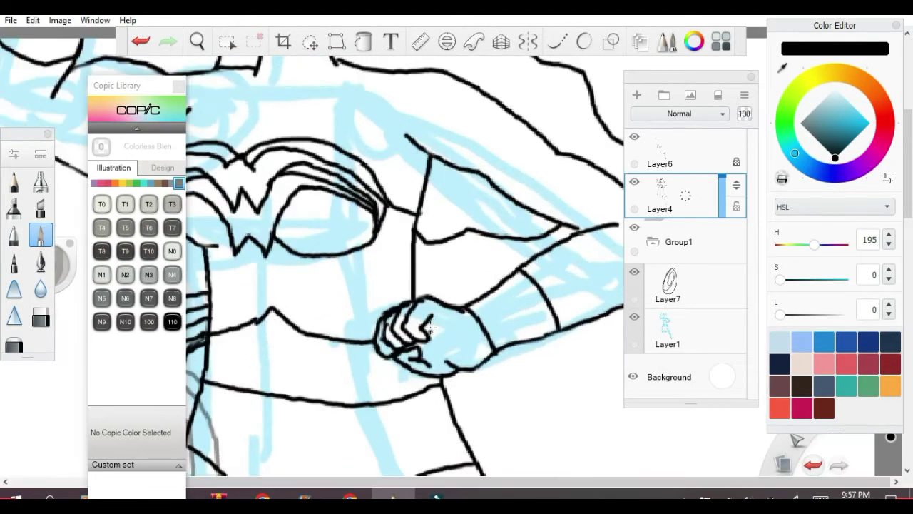
pyautogui.scroll(-1, 428, 332)
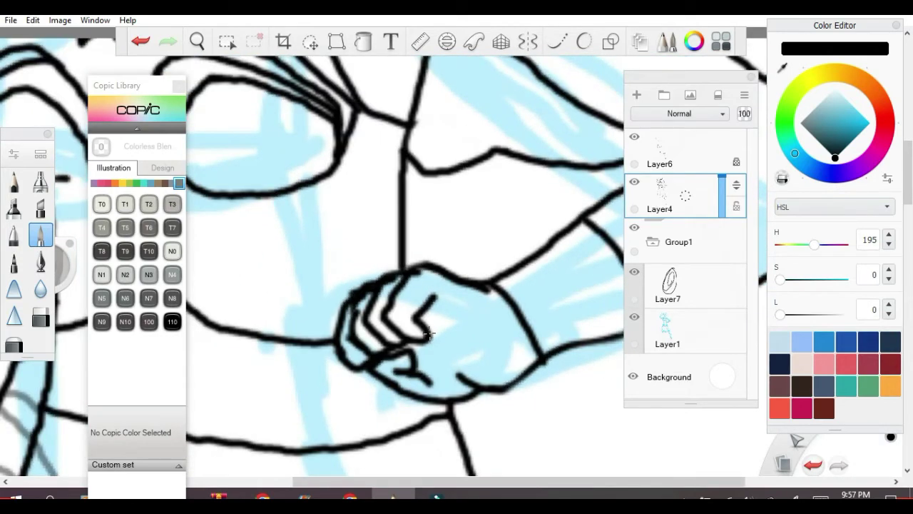
pyautogui.click(41, 319)
pyautogui.moveTo(434, 409); pyautogui.dragTo(370, 372)
pyautogui.moveTo(422, 340); pyautogui.dragTo(432, 329)
pyautogui.click(41, 234)
pyautogui.moveTo(427, 303)
pyautogui.mouseDown()
pyautogui.moveTo(417, 335)
pyautogui.moveTo(422, 309)
pyautogui.mouseUp()
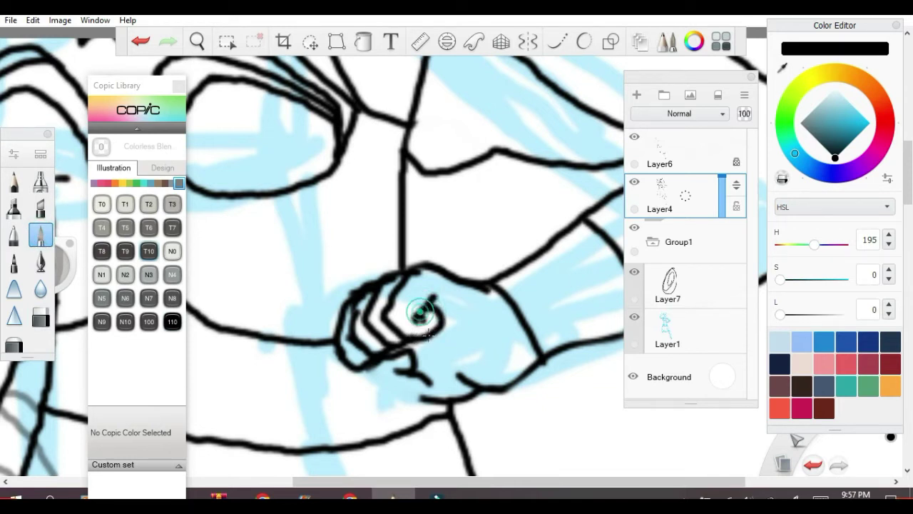
# Erase the thumb lines below the curled fingers of the fist on the hip.
pyautogui.moveTo(398, 368)
pyautogui.mouseDown()
pyautogui.moveTo(409, 358)
pyautogui.moveTo(389, 353)
pyautogui.moveTo(373, 366)
pyautogui.mouseUp()
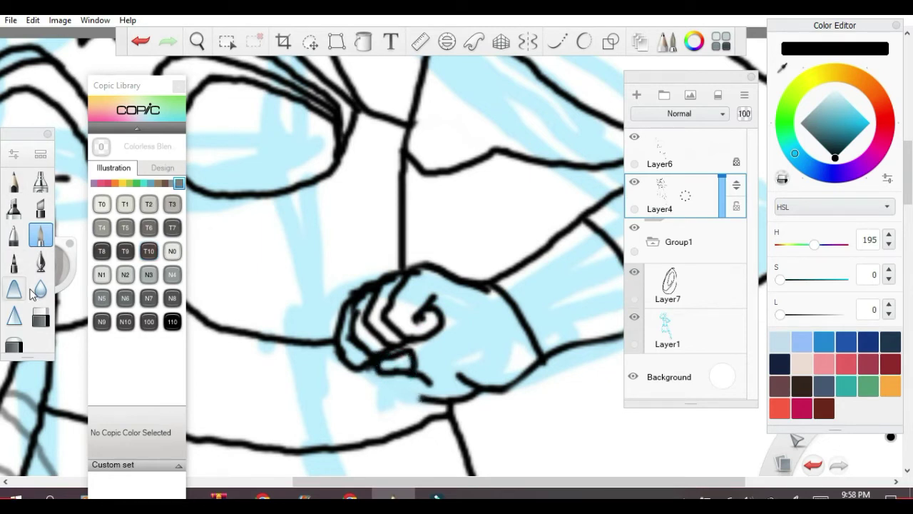
pyautogui.click(41, 316)
pyautogui.moveTo(418, 379)
pyautogui.mouseDown()
pyautogui.moveTo(426, 371)
pyautogui.moveTo(407, 356)
pyautogui.moveTo(379, 376)
pyautogui.moveTo(409, 360)
pyautogui.mouseUp()
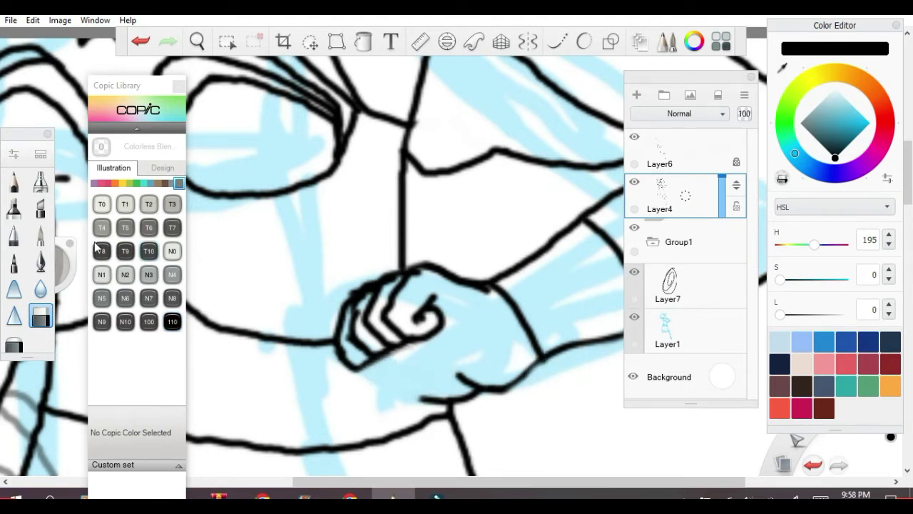
# Redraw the lower outline of the fist on the hip with the Paintbrush and add a bent thumb under the fingers.
pyautogui.click(39, 235)
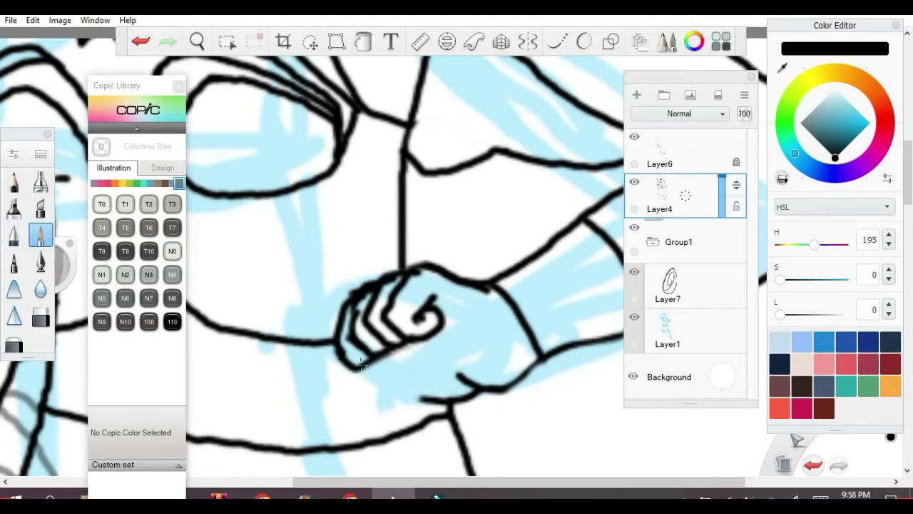
pyautogui.moveTo(359, 362)
pyautogui.mouseDown()
pyautogui.moveTo(394, 349)
pyautogui.moveTo(380, 373)
pyautogui.mouseUp()
pyautogui.click(127, 43)
pyautogui.scroll(2, 373, 375)
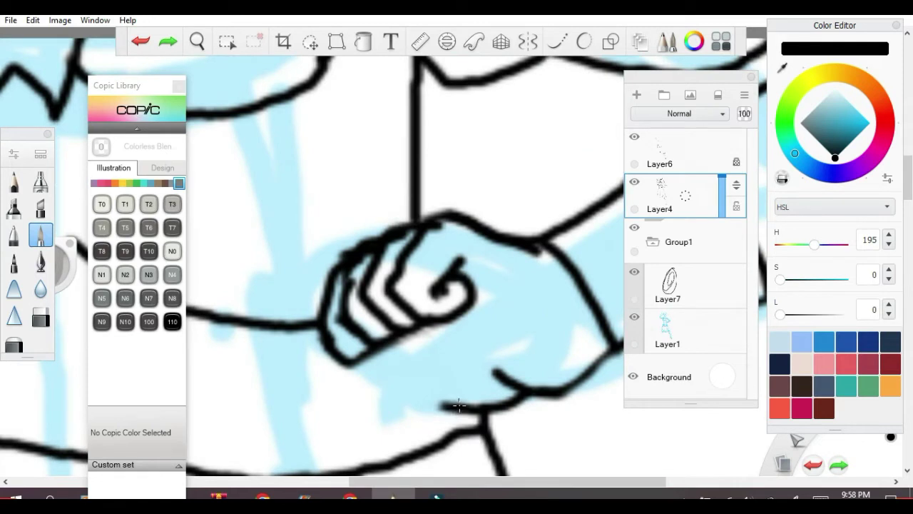
pyautogui.moveTo(453, 402)
pyautogui.mouseDown()
pyautogui.moveTo(408, 400)
pyautogui.moveTo(372, 375)
pyautogui.mouseUp()
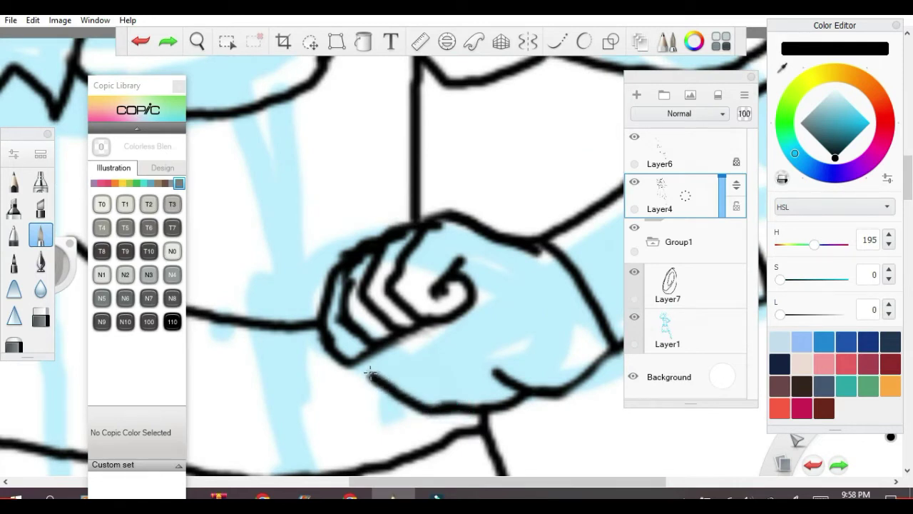
pyautogui.click(371, 347)
pyautogui.moveTo(385, 340)
pyautogui.mouseDown()
pyautogui.moveTo(415, 330)
pyautogui.moveTo(392, 371)
pyautogui.mouseUp()
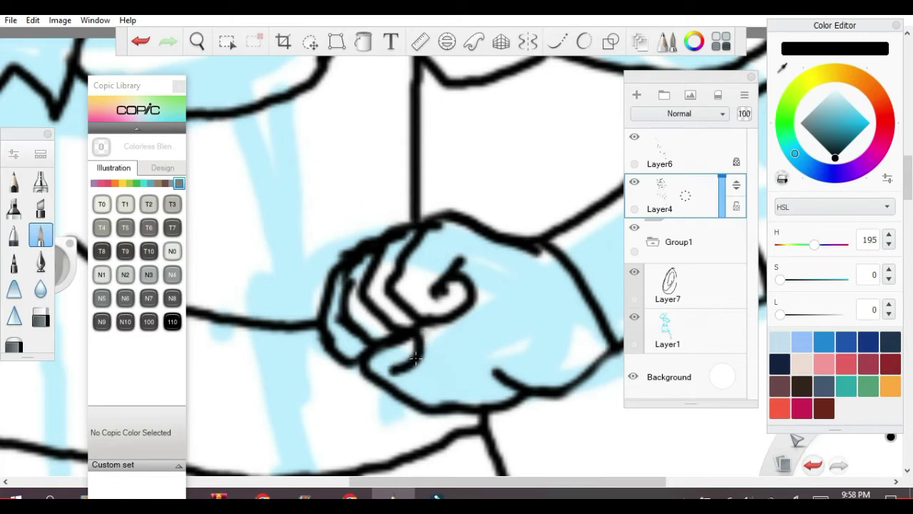
pyautogui.moveTo(418, 357)
pyautogui.mouseDown()
pyautogui.moveTo(430, 350)
pyautogui.moveTo(398, 369)
pyautogui.mouseUp()
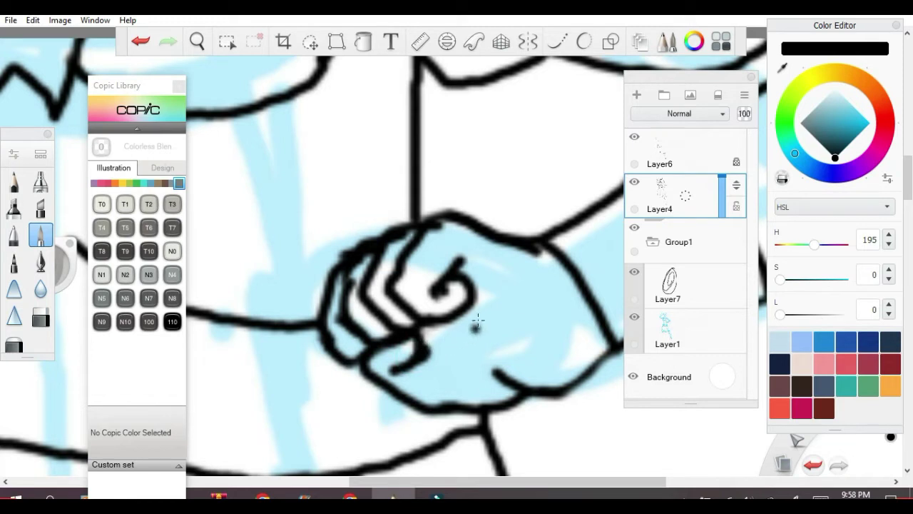
# Add short crease marks to the curled fingers, beside the index finger and behind the thumb of the hip fist.
pyautogui.moveTo(396, 284)
pyautogui.mouseDown()
pyautogui.moveTo(367, 292)
pyautogui.moveTo(379, 290)
pyautogui.moveTo(330, 335)
pyautogui.mouseUp()
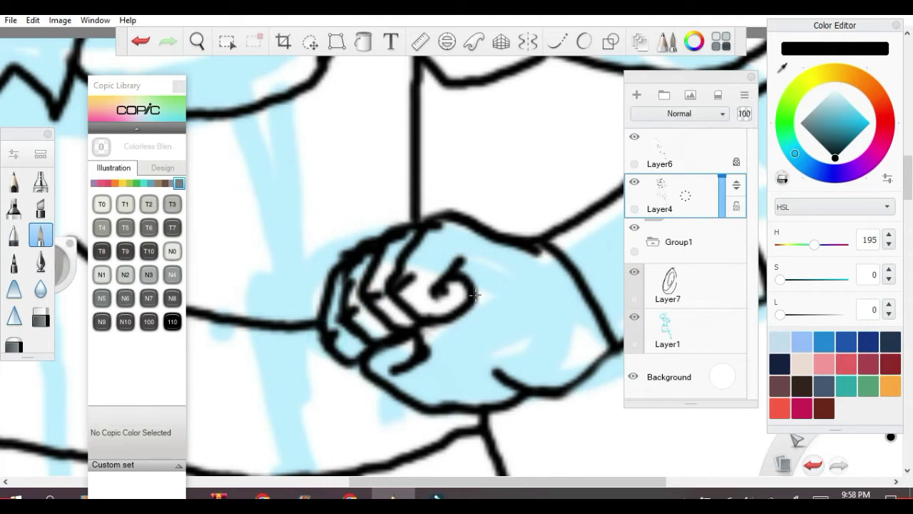
pyautogui.moveTo(471, 293); pyautogui.dragTo(516, 327)
pyautogui.moveTo(473, 357); pyautogui.dragTo(443, 349)
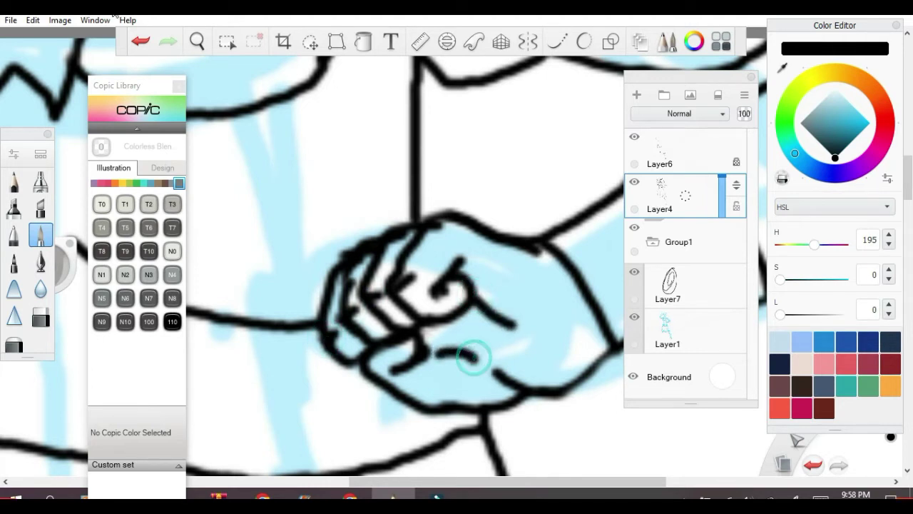
# Undo the last crease mark behind the thumb of the hip fist and set the Paintbrush size to 1.4.
pyautogui.click(140, 40)
pyautogui.hotkey('ctrl', 'b')
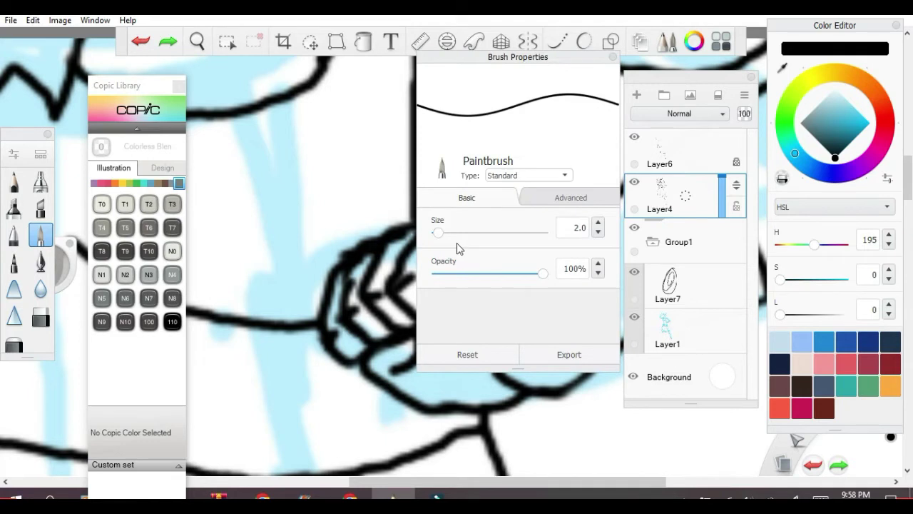
pyautogui.click(598, 233)
pyautogui.click(598, 233)
pyautogui.click(598, 233)
pyautogui.click(598, 233)
pyautogui.click(598, 233)
pyautogui.click(598, 233)
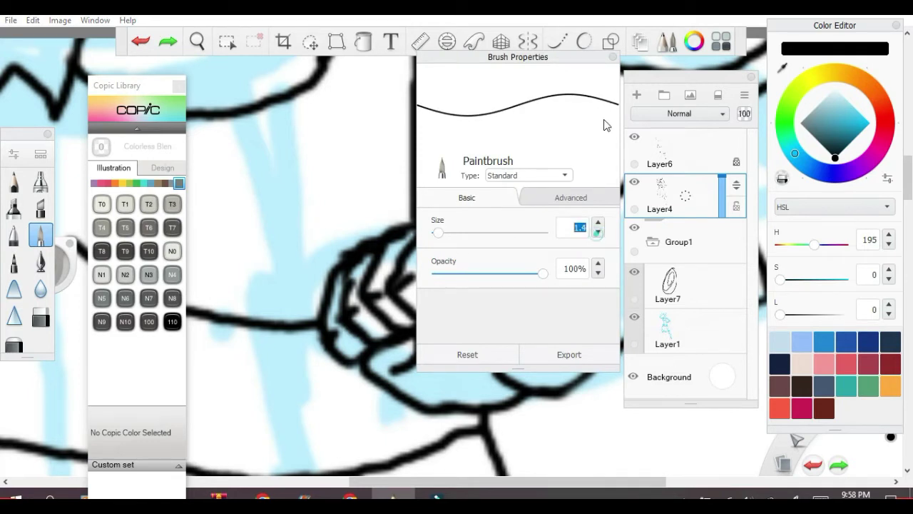
pyautogui.click(613, 57)
pyautogui.moveTo(417, 350)
pyautogui.mouseDown()
pyautogui.moveTo(468, 359)
pyautogui.moveTo(484, 329)
pyautogui.mouseUp()
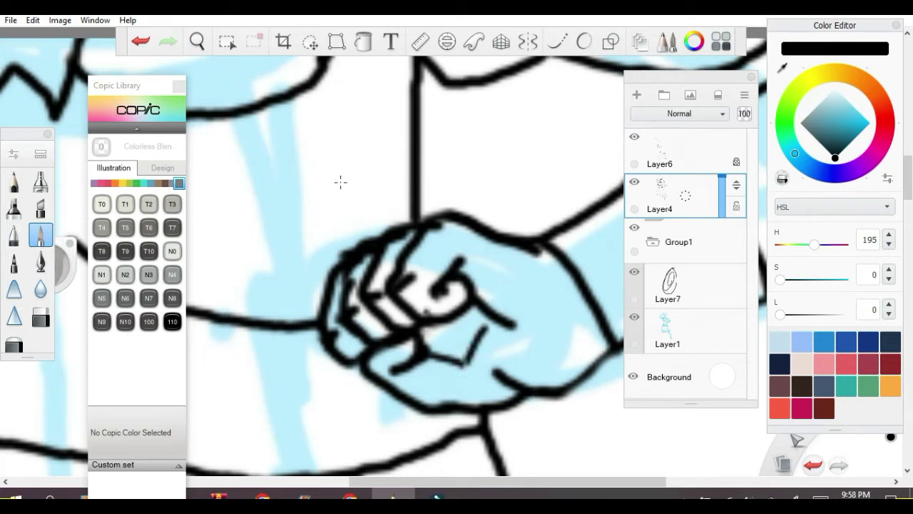
pyautogui.click(141, 41)
pyautogui.click(140, 40)
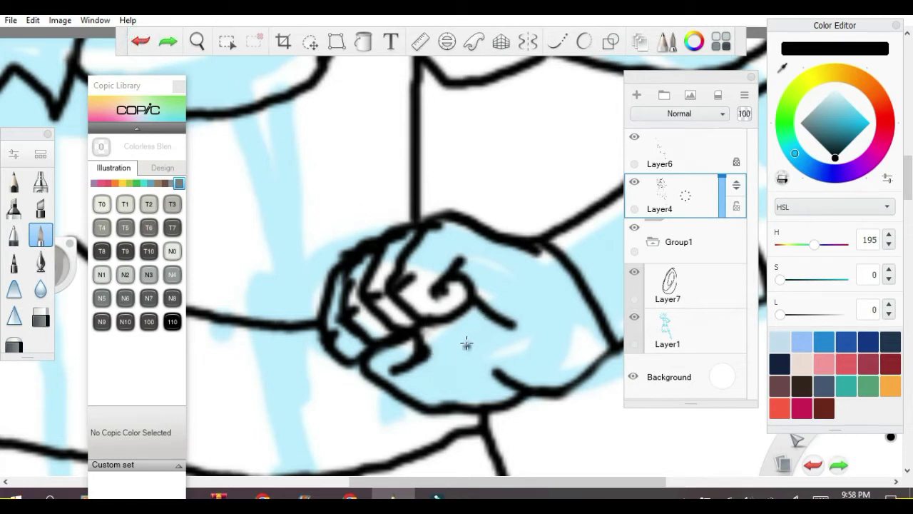
pyautogui.moveTo(448, 355); pyautogui.dragTo(498, 345)
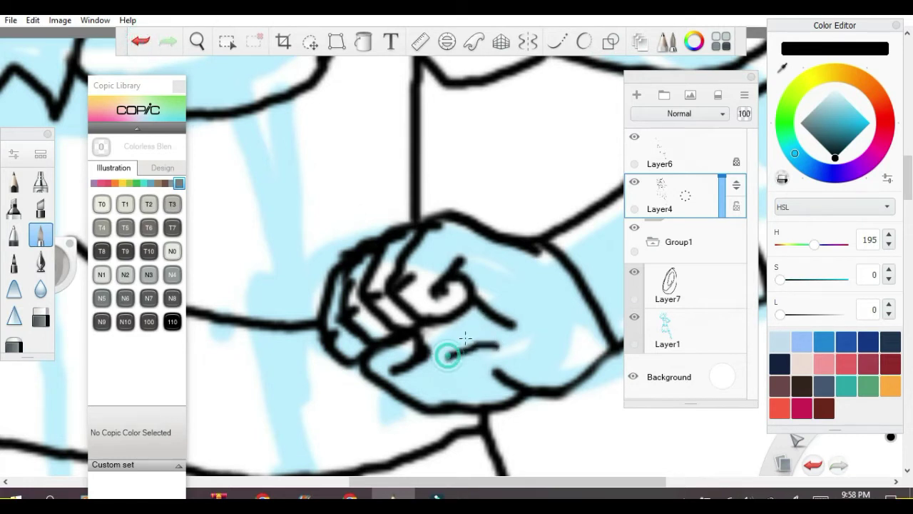
pyautogui.click(142, 41)
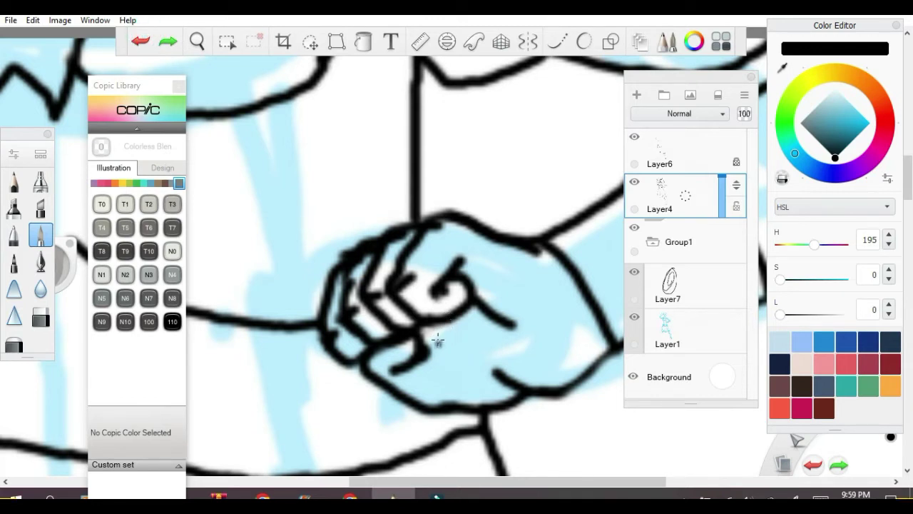
pyautogui.moveTo(412, 339); pyautogui.dragTo(397, 360)
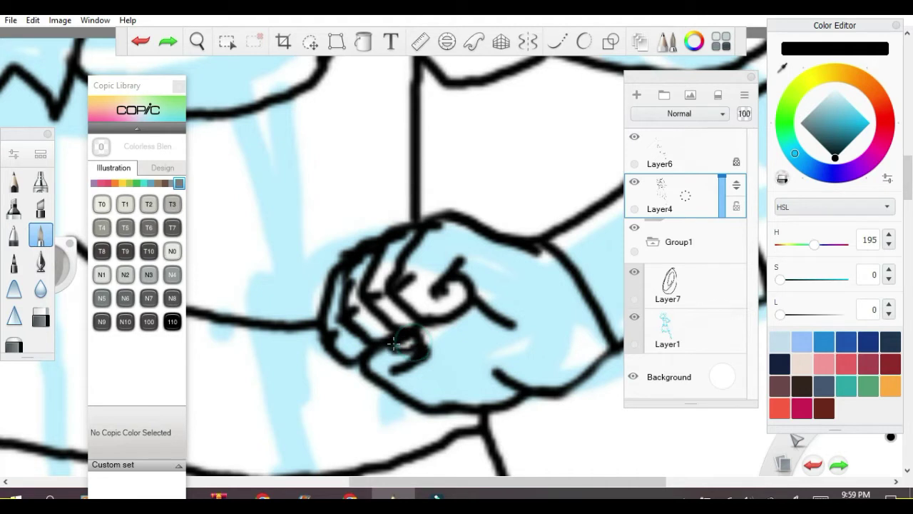
pyautogui.click(141, 41)
# Add small creases around the thumb of the hip fist and replace the diagonal crease behind the curled index finger with shorter, finer ones.
pyautogui.moveTo(413, 339); pyautogui.dragTo(397, 360)
pyautogui.moveTo(413, 360)
pyautogui.mouseDown()
pyautogui.moveTo(421, 360)
pyautogui.moveTo(408, 346)
pyautogui.mouseUp()
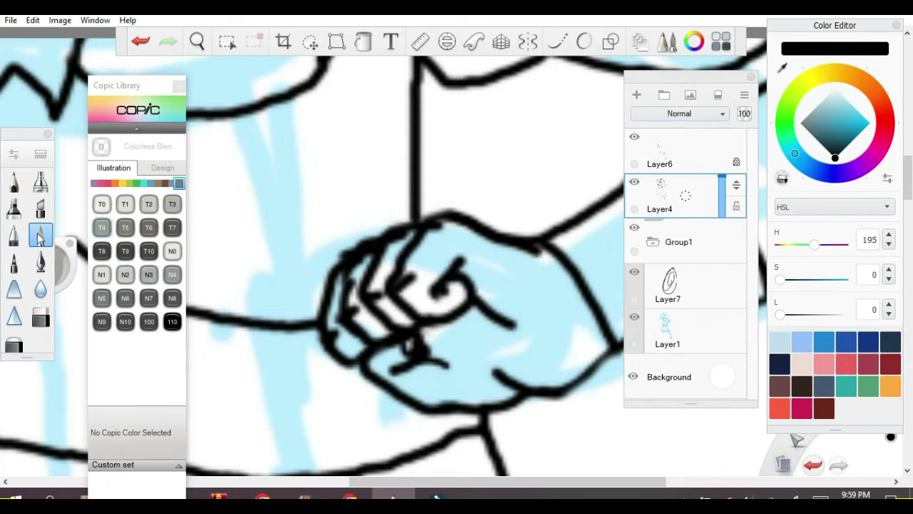
pyautogui.click(40, 317)
pyautogui.moveTo(510, 327); pyautogui.dragTo(478, 302)
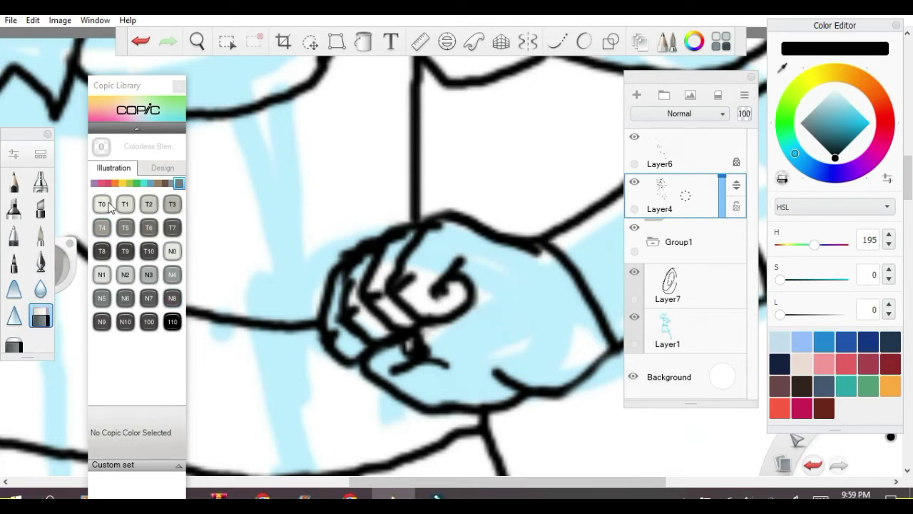
pyautogui.click(40, 236)
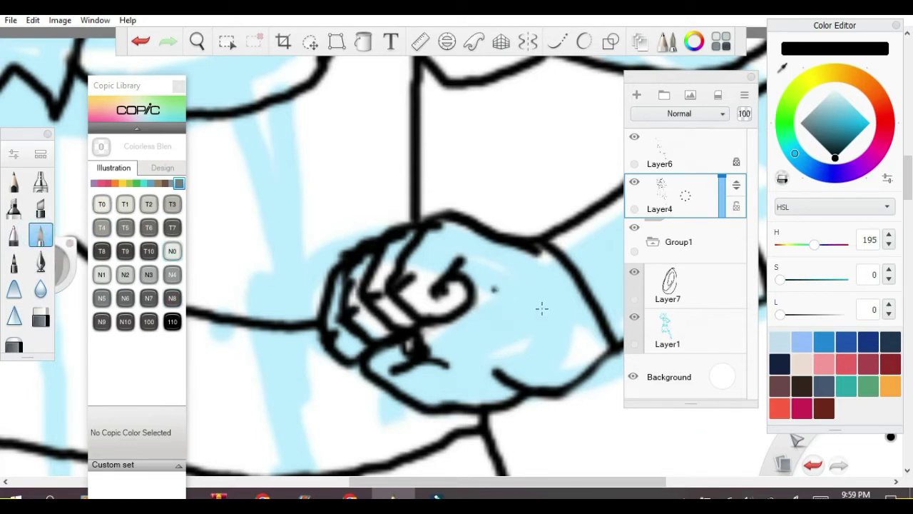
pyautogui.moveTo(469, 287); pyautogui.dragTo(503, 282)
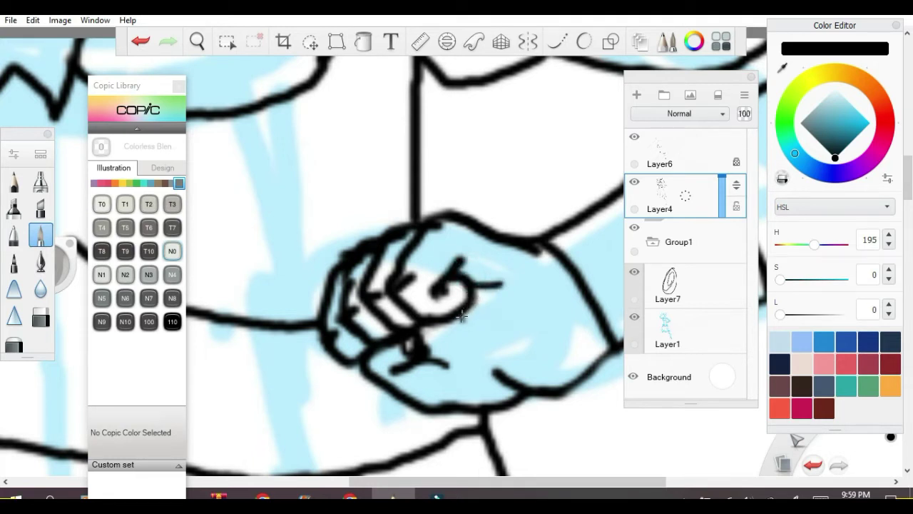
pyautogui.moveTo(458, 315); pyautogui.dragTo(469, 353)
# Set the Paintbrush size to 1.7 and join the thigh and calf lines in a pointed corner behind the bent knee.
pyautogui.scroll(-5, 457, 292)
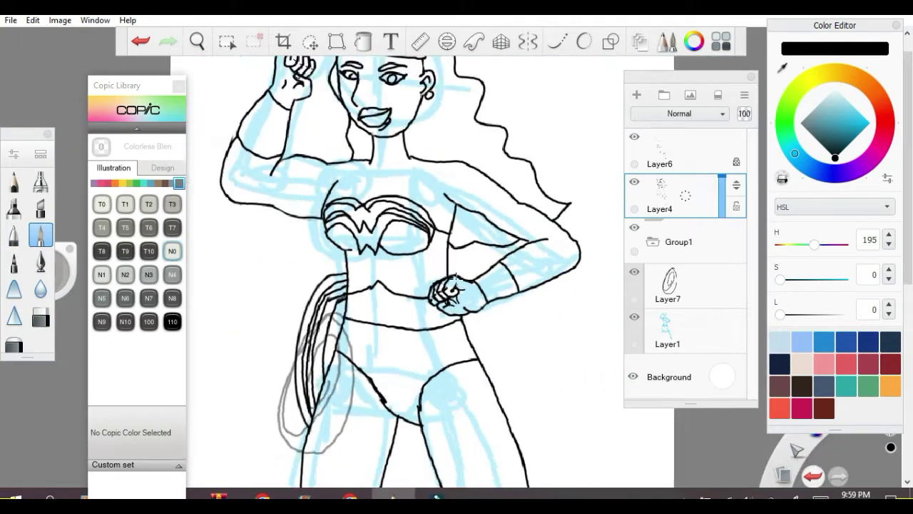
pyautogui.scroll(-5, 455, 281)
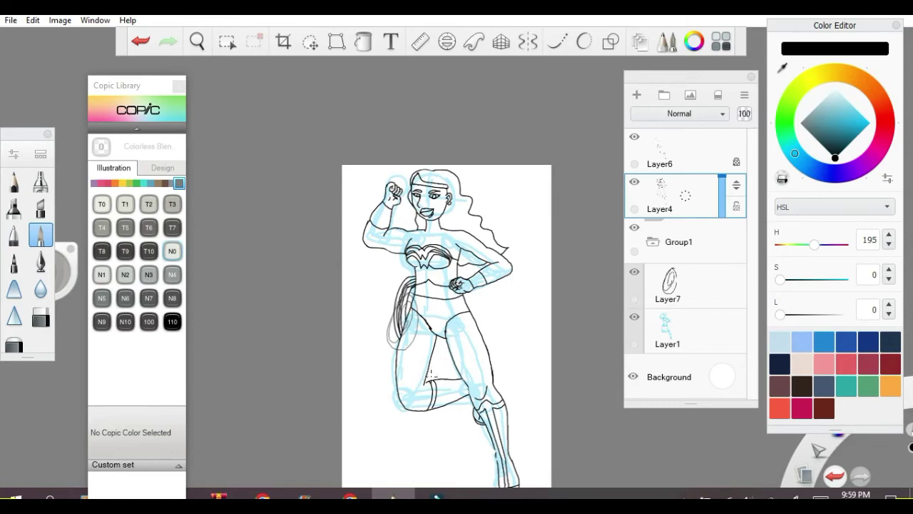
pyautogui.scroll(10, 430, 373)
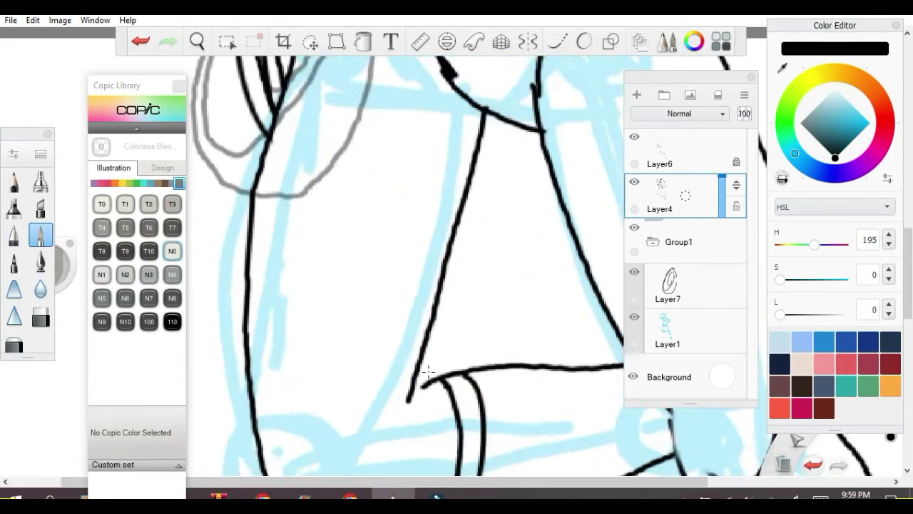
pyautogui.scroll(2, 430, 372)
pyautogui.click(18, 152)
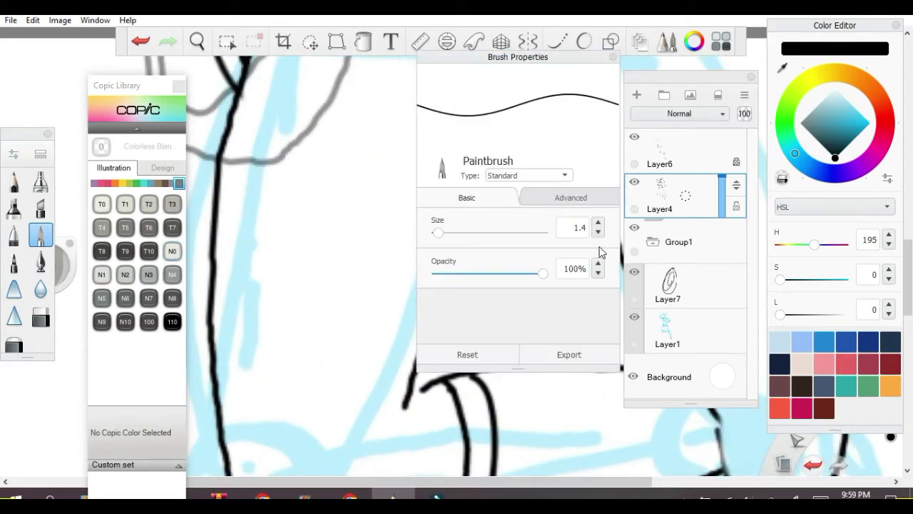
pyautogui.click(598, 222)
pyautogui.click(598, 222)
pyautogui.click(598, 223)
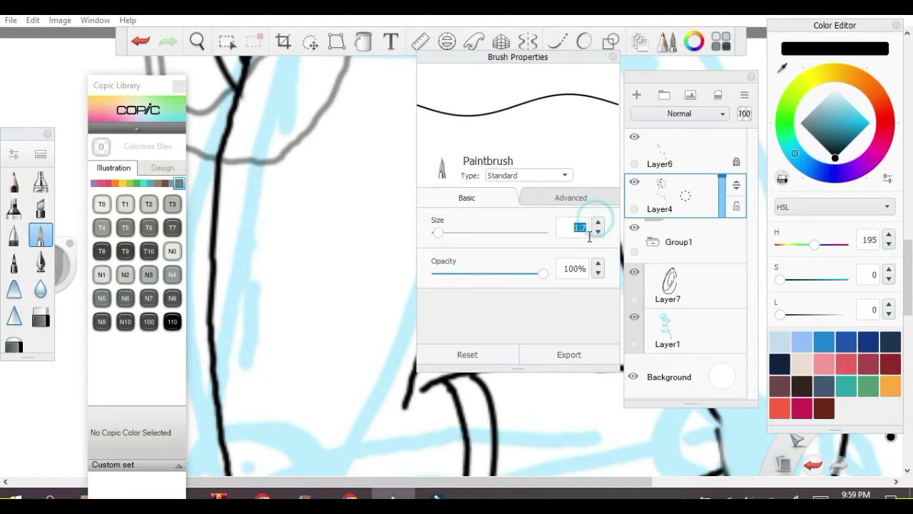
pyautogui.click(613, 57)
pyautogui.moveTo(427, 383); pyautogui.dragTo(406, 404)
# Close the gap in the standing leg's inner outline at the knee and touch up where the bent leg's lines meet it.
pyautogui.scroll(-3, 405, 394)
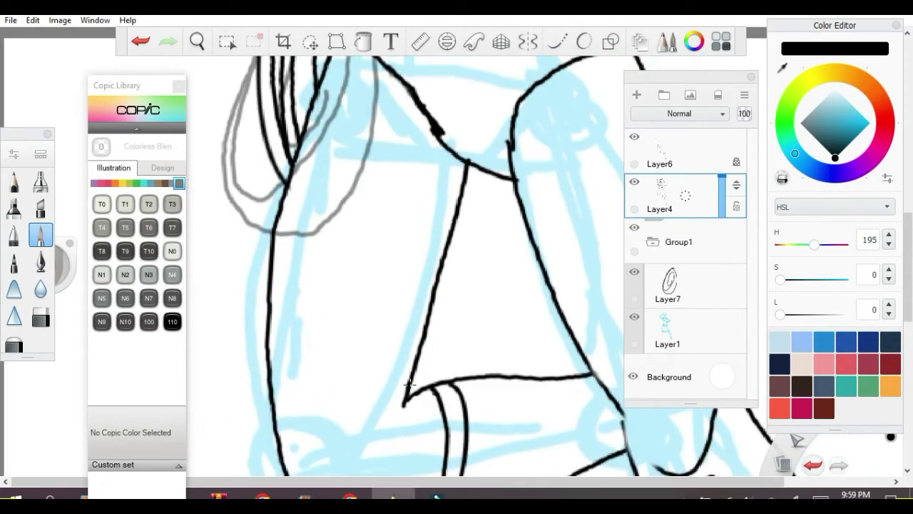
pyautogui.scroll(-3, 428, 378)
pyautogui.scroll(3, 531, 412)
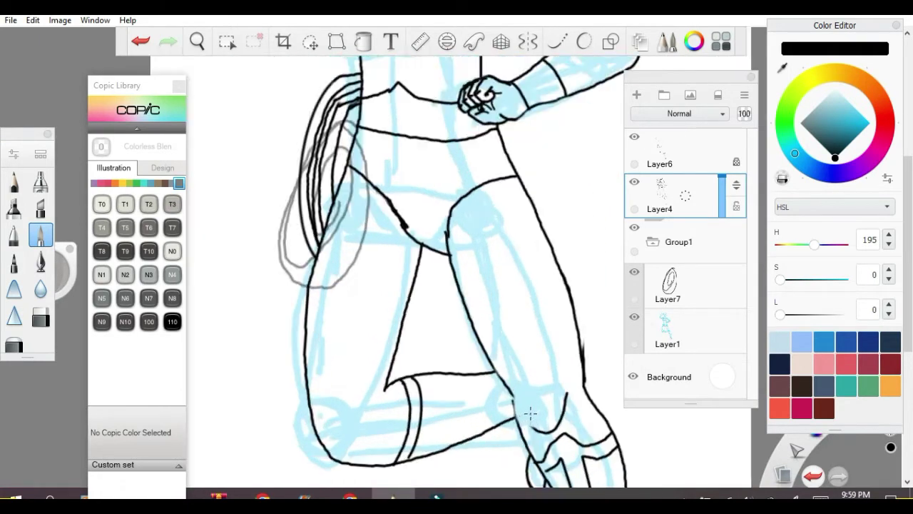
pyautogui.scroll(2, 530, 413)
pyautogui.moveTo(538, 430)
pyautogui.mouseDown()
pyautogui.moveTo(506, 380)
pyautogui.moveTo(509, 408)
pyautogui.mouseUp()
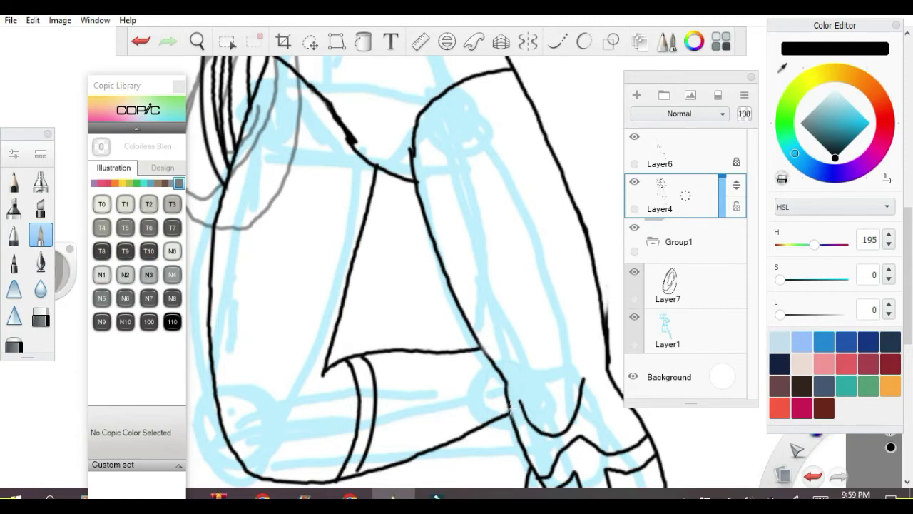
pyautogui.scroll(-1, 509, 413)
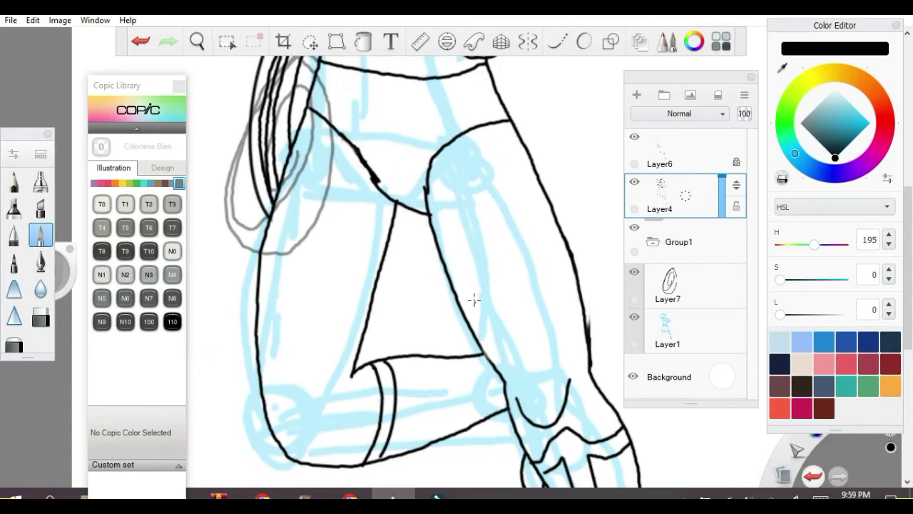
pyautogui.click(489, 360)
# Erase the stray marks along the standing leg's outer thigh, the thick spot on the briefs' edge and the overlapping crotch line.
pyautogui.click(41, 319)
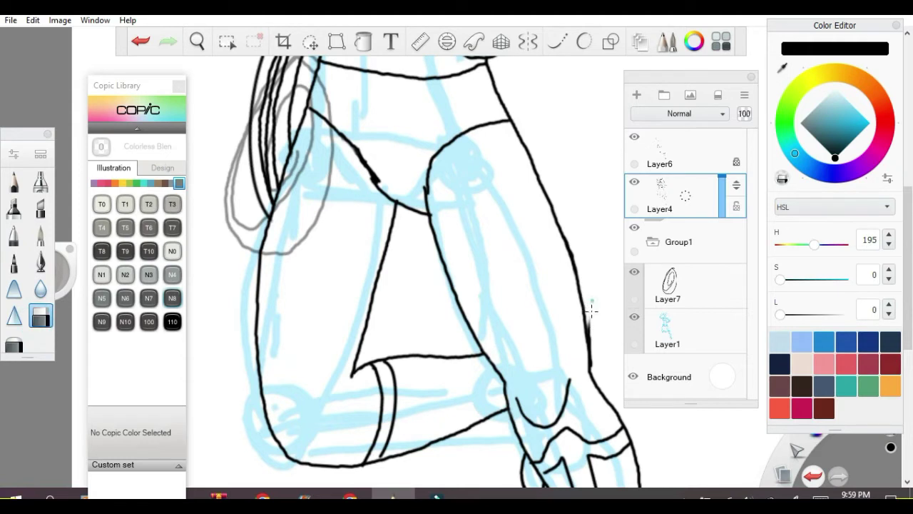
pyautogui.moveTo(591, 324); pyautogui.dragTo(593, 363)
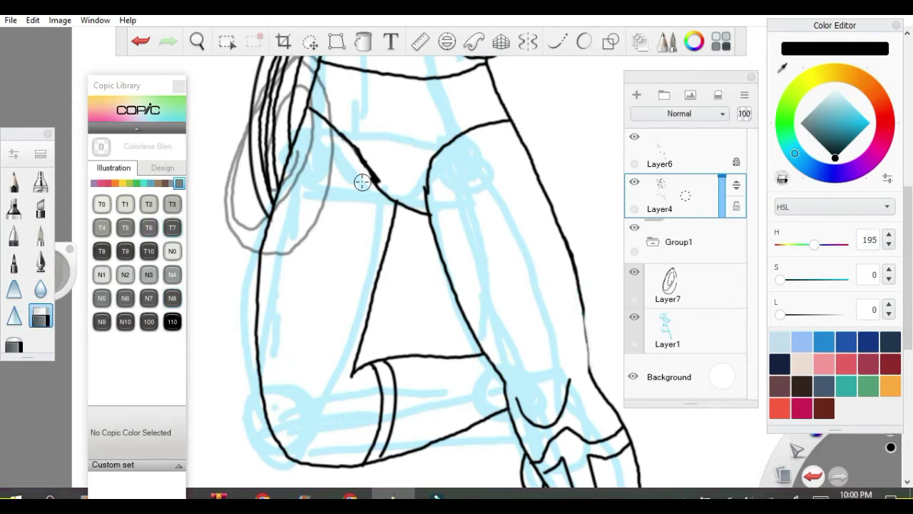
pyautogui.click(384, 181)
pyautogui.moveTo(371, 176); pyautogui.dragTo(368, 164)
pyautogui.moveTo(419, 188)
pyautogui.mouseDown()
pyautogui.moveTo(414, 210)
pyautogui.moveTo(423, 215)
pyautogui.moveTo(405, 203)
pyautogui.mouseUp()
pyautogui.click(437, 207)
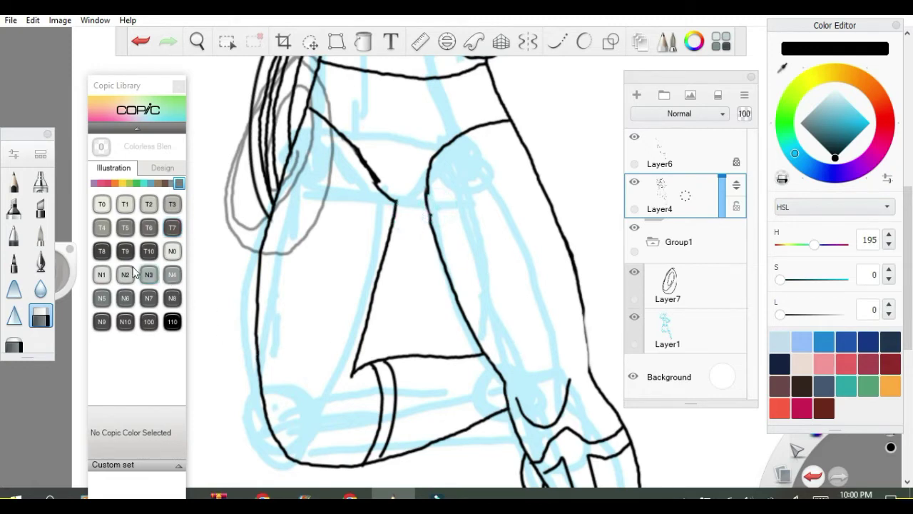
# Thicken the thinned outer thigh outline above the knee with the Paintbrush and draw a short line closing the crotch of the briefs.
pyautogui.click(41, 236)
pyautogui.scroll(5, 613, 400)
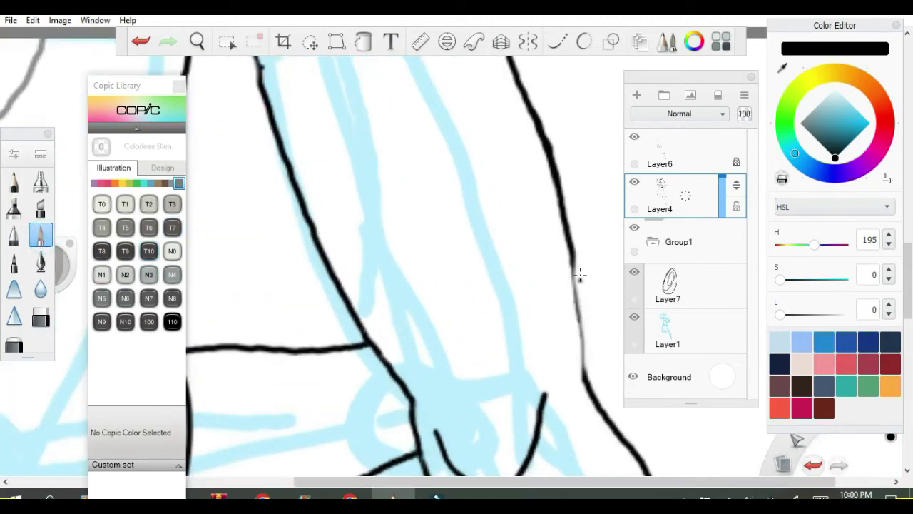
pyautogui.moveTo(572, 254); pyautogui.dragTo(574, 281)
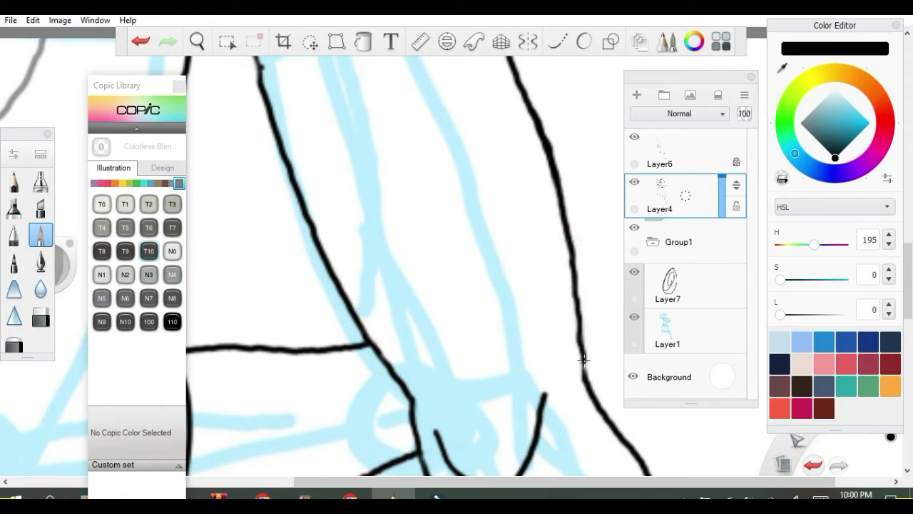
pyautogui.scroll(-5, 349, 150)
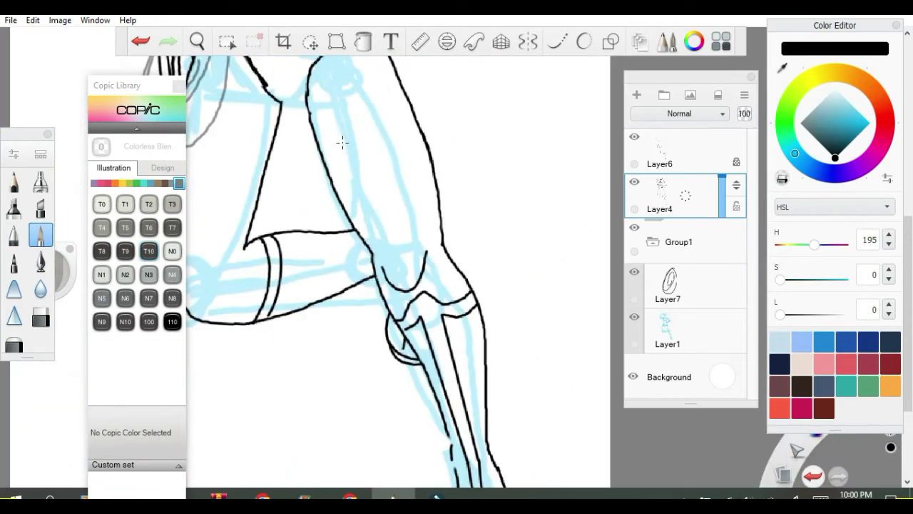
pyautogui.scroll(5, 291, 94)
pyautogui.moveTo(302, 120); pyautogui.dragTo(360, 122)
# Close the gap in the boot's outline above the ankle and draw a short cross line over the boot's centre stripe.
pyautogui.scroll(-4, 512, 189)
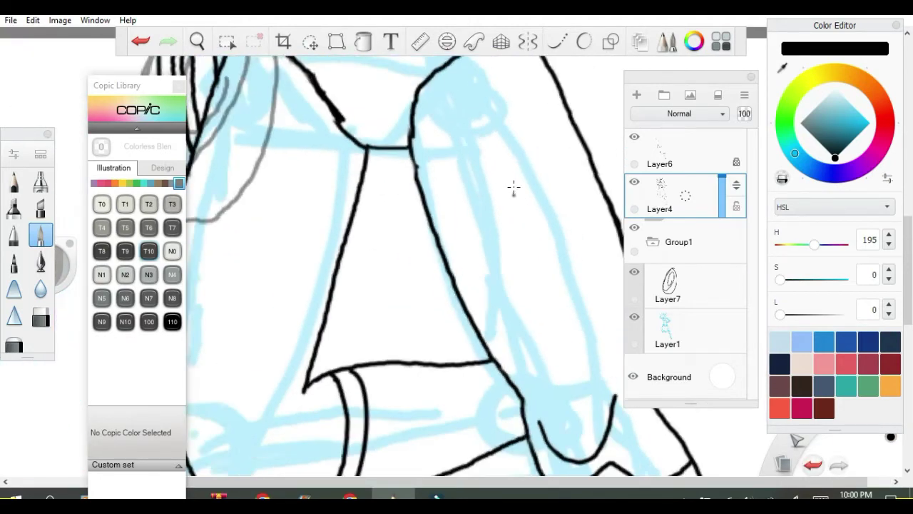
pyautogui.scroll(-3, 479, 178)
pyautogui.scroll(3, 566, 303)
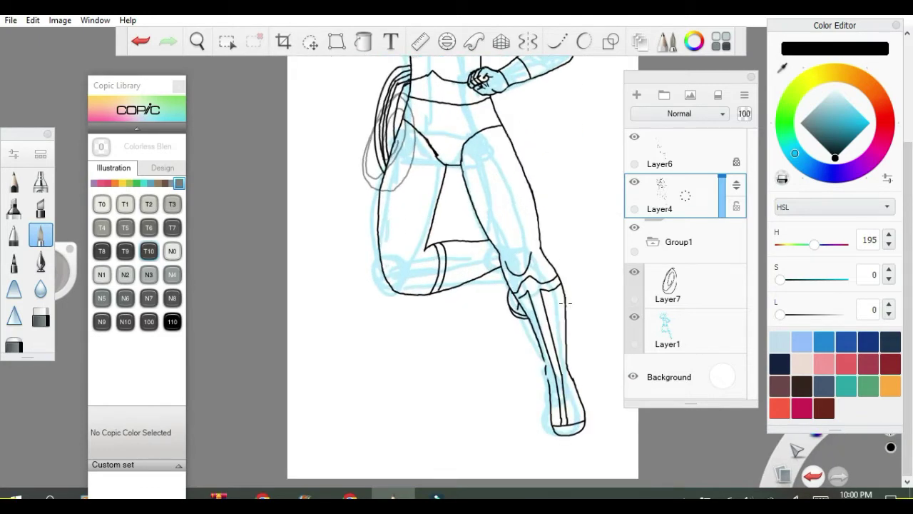
pyautogui.scroll(3, 544, 383)
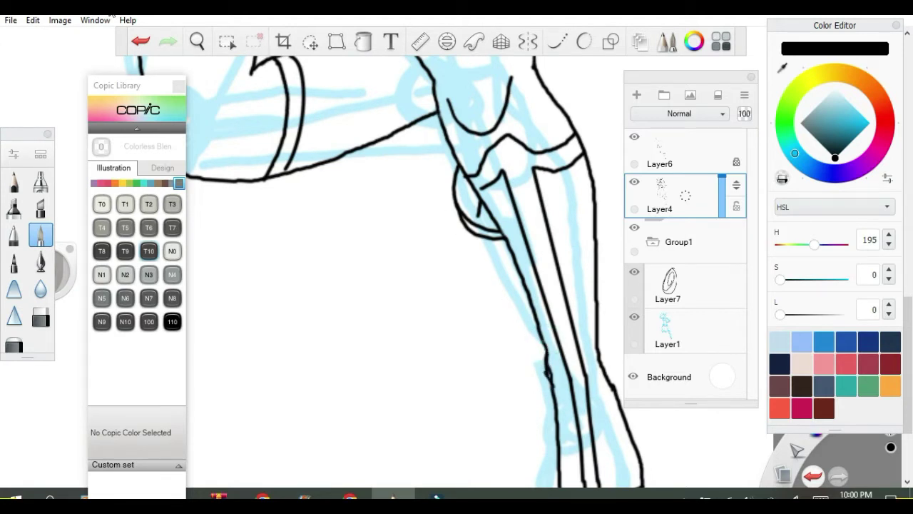
pyautogui.click(140, 40)
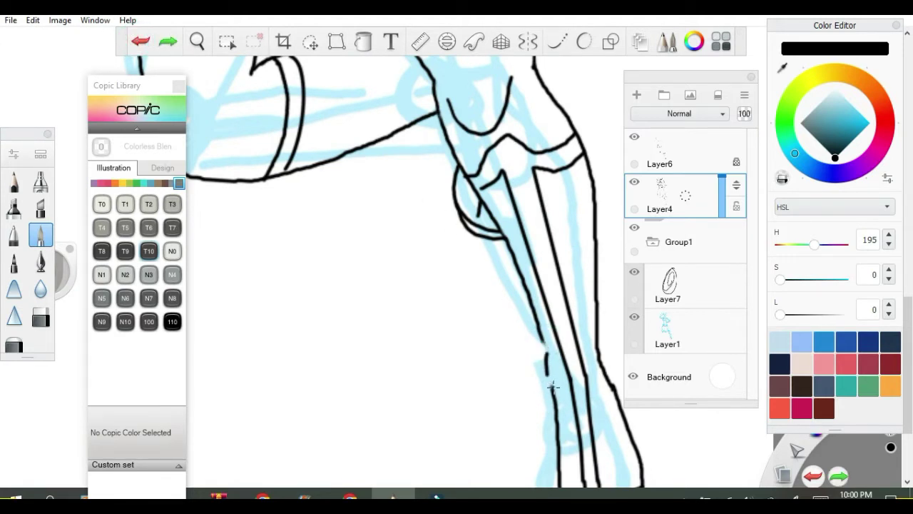
pyautogui.moveTo(544, 348)
pyautogui.mouseDown()
pyautogui.moveTo(602, 356)
pyautogui.moveTo(579, 385)
pyautogui.mouseUp()
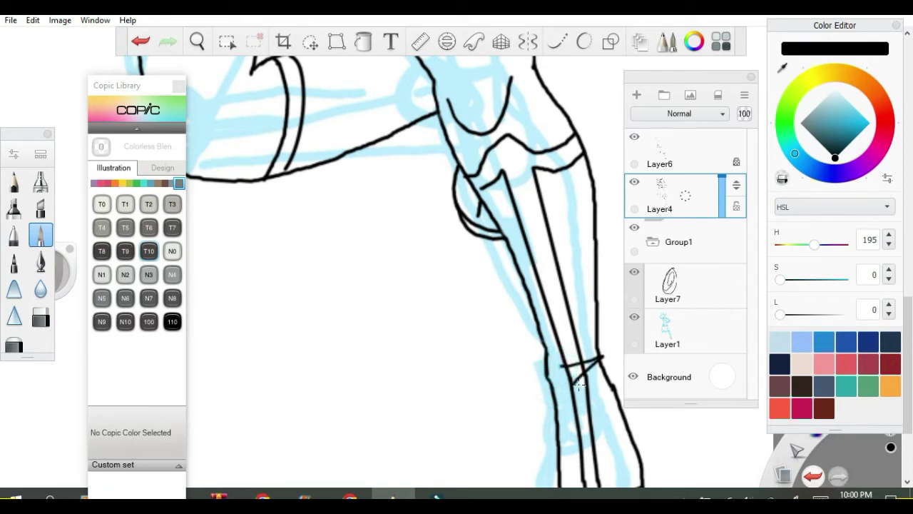
pyautogui.click(140, 40)
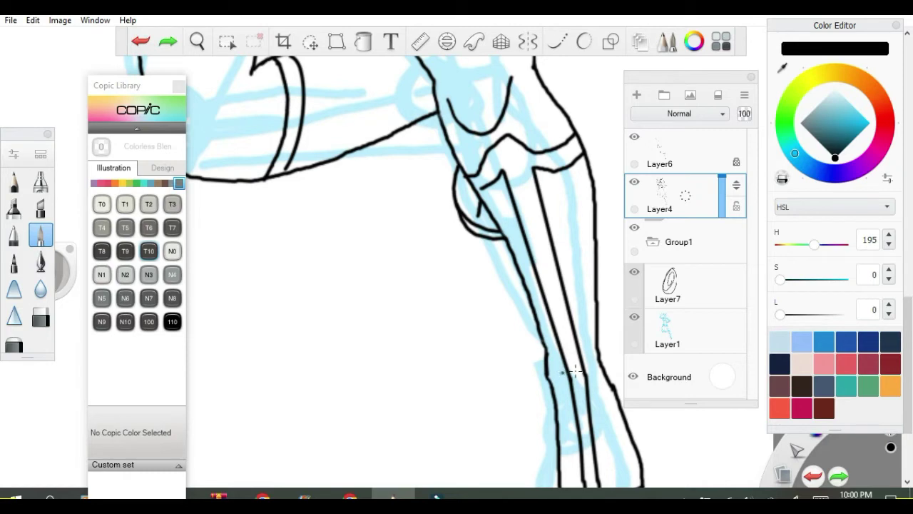
pyautogui.moveTo(563, 373); pyautogui.dragTo(590, 368)
# Make Layer6 the active layer and set the Paintbrush size to 2.0.
pyautogui.scroll(-3, 418, 255)
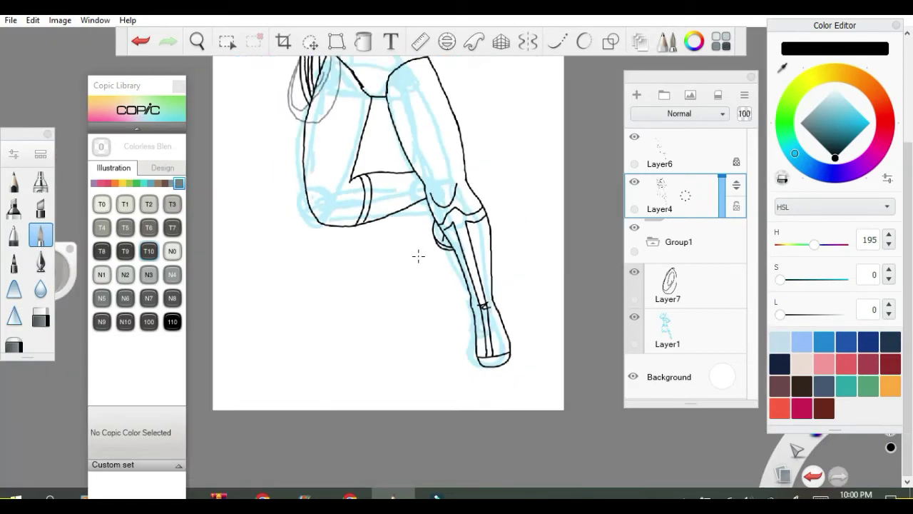
pyautogui.scroll(2, 397, 97)
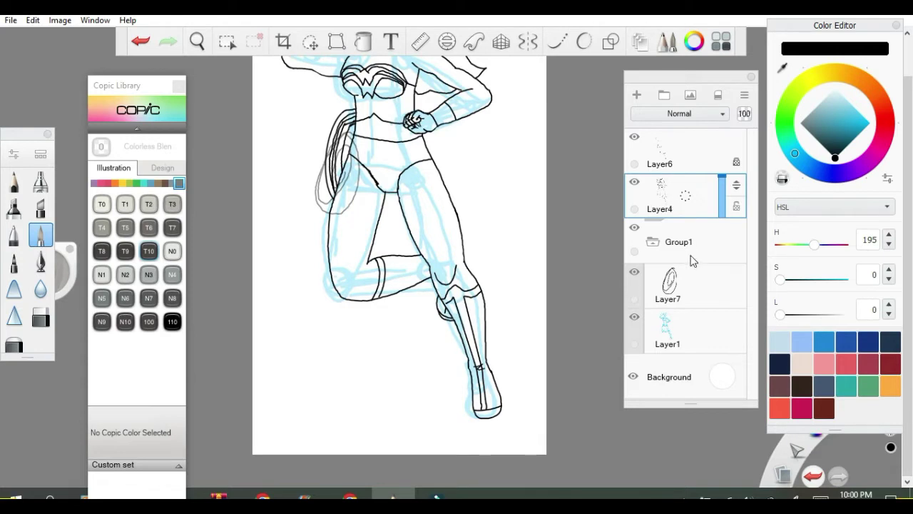
pyautogui.click(688, 152)
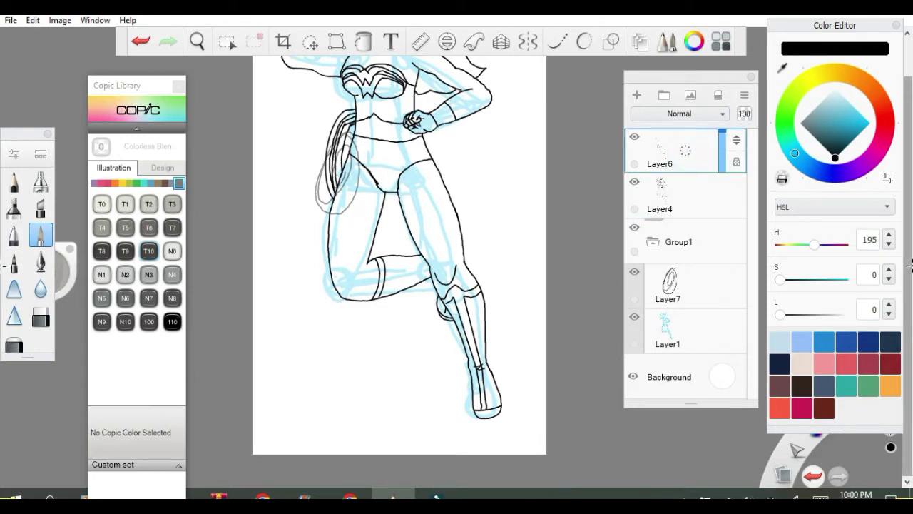
pyautogui.moveTo(909, 268); pyautogui.dragTo(909, 230)
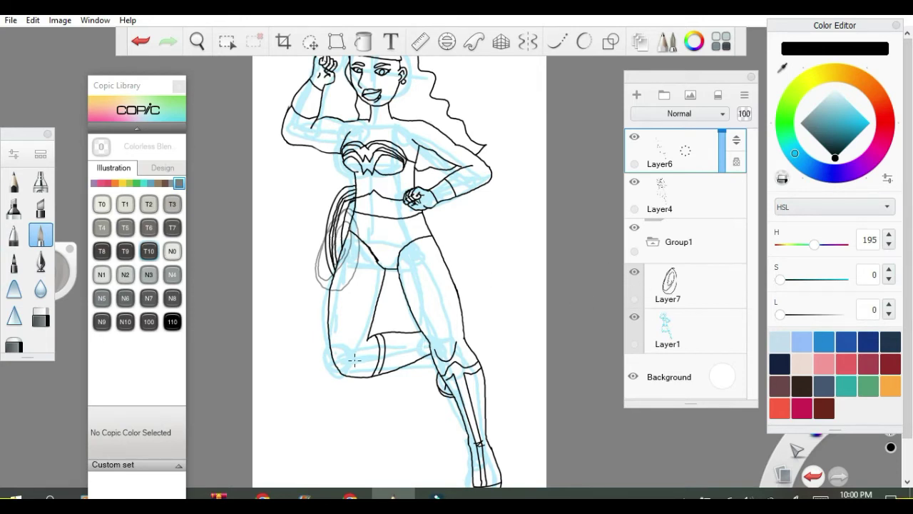
pyautogui.click(681, 198)
pyautogui.click(684, 152)
pyautogui.click(665, 41)
pyautogui.click(12, 156)
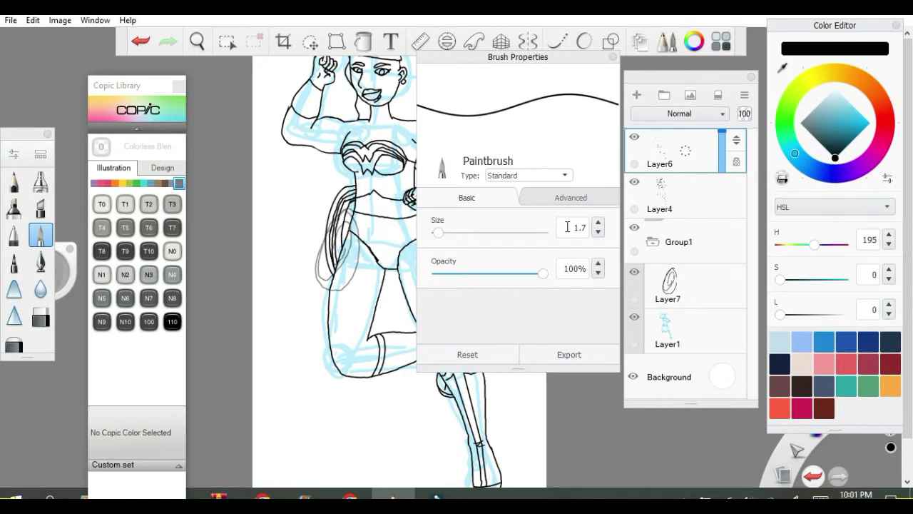
pyautogui.click(598, 224)
pyautogui.click(598, 225)
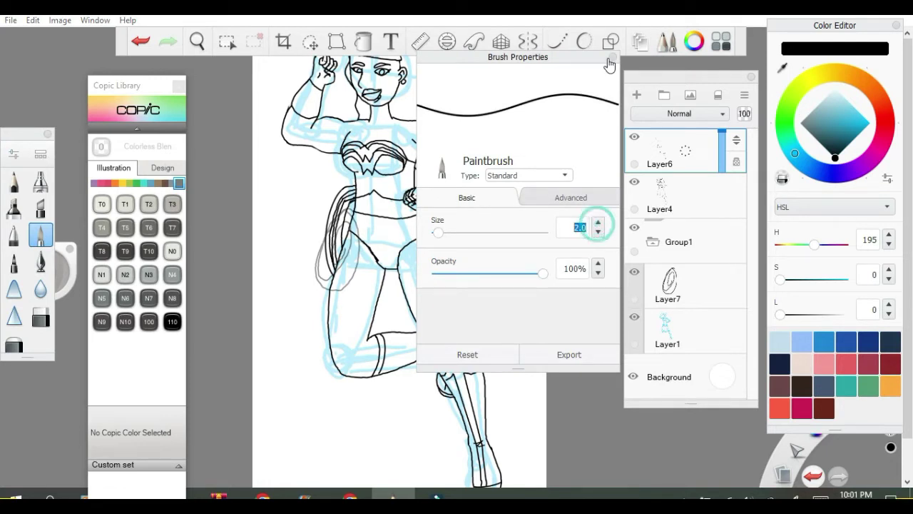
pyautogui.click(612, 57)
pyautogui.click(531, 175)
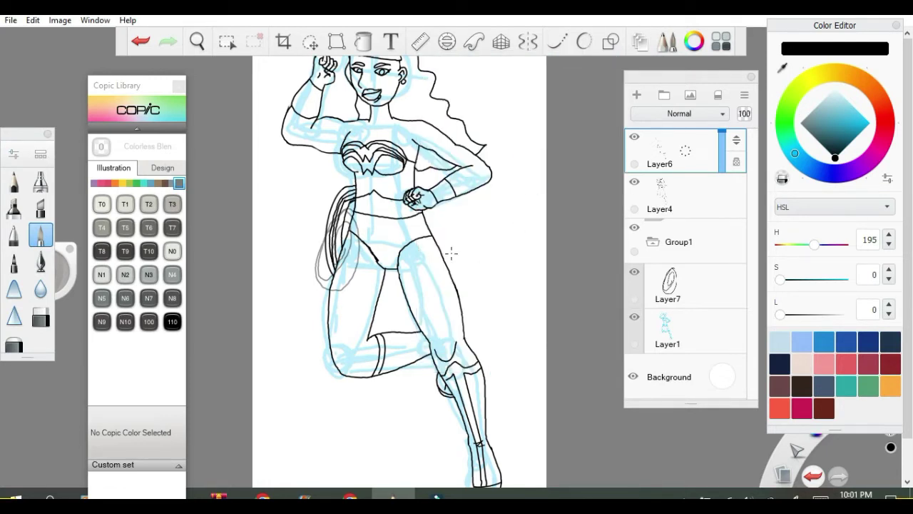
# Turn off the transparency lock on Layer6 and draw a short curved knee line inside the bent leg.
pyautogui.click(669, 45)
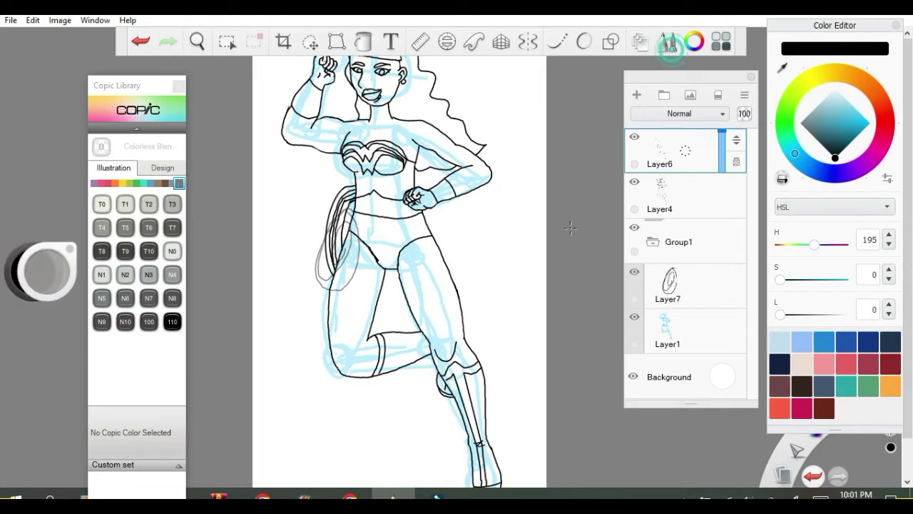
pyautogui.scroll(2, 413, 330)
pyautogui.click(678, 148)
pyautogui.click(737, 164)
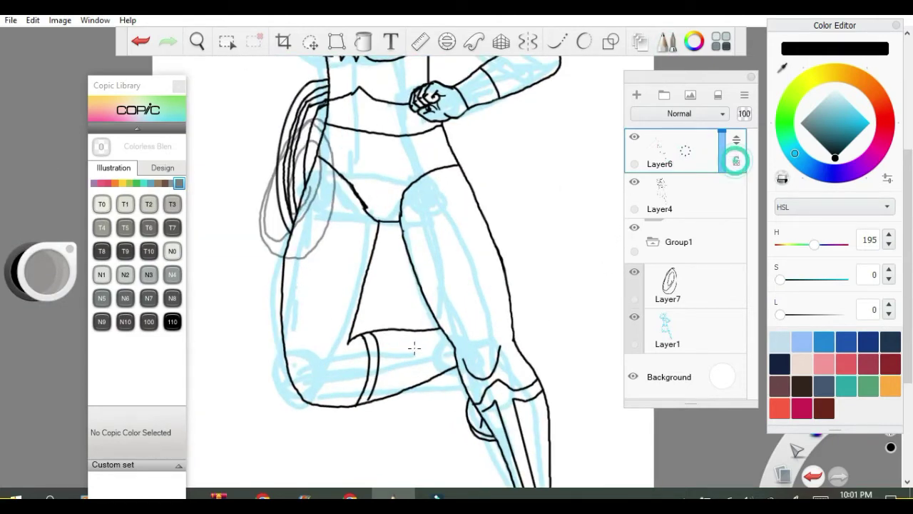
pyautogui.moveTo(327, 356); pyautogui.dragTo(326, 375)
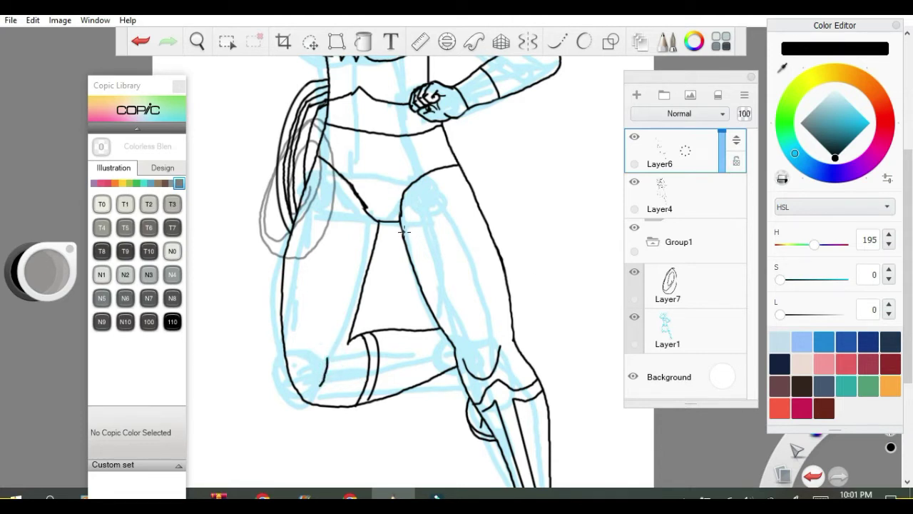
# Check the figure as a whole against the Wonder Woman reference image in the browser, then return to the drawing's waist area.
pyautogui.click(688, 199)
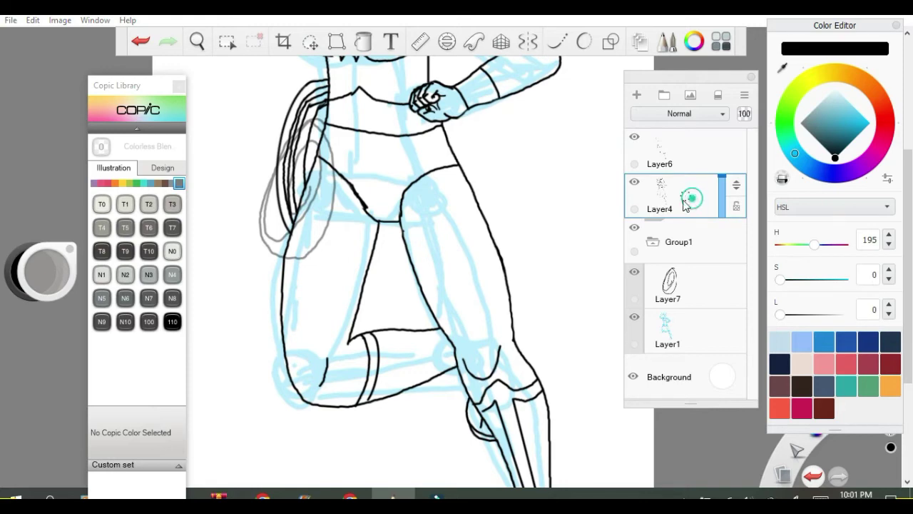
pyautogui.scroll(-5, 467, 239)
pyautogui.scroll(5, 483, 163)
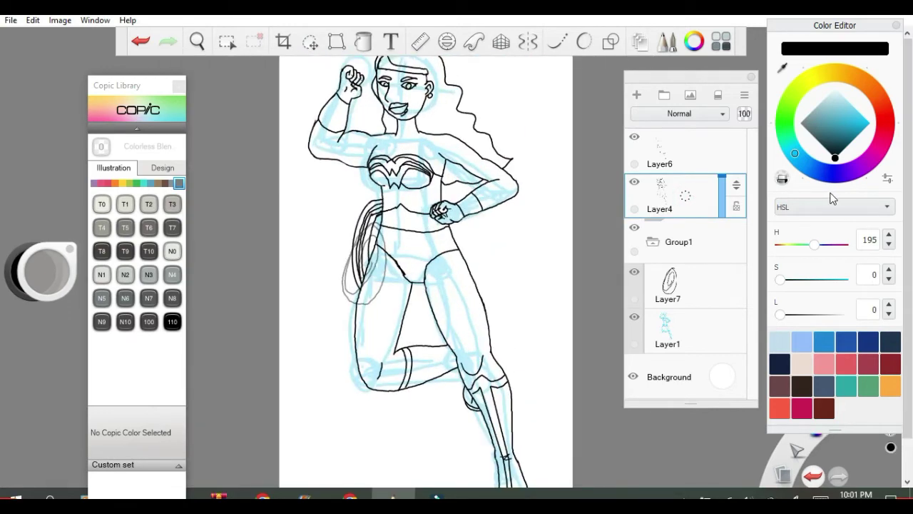
pyautogui.click(702, 149)
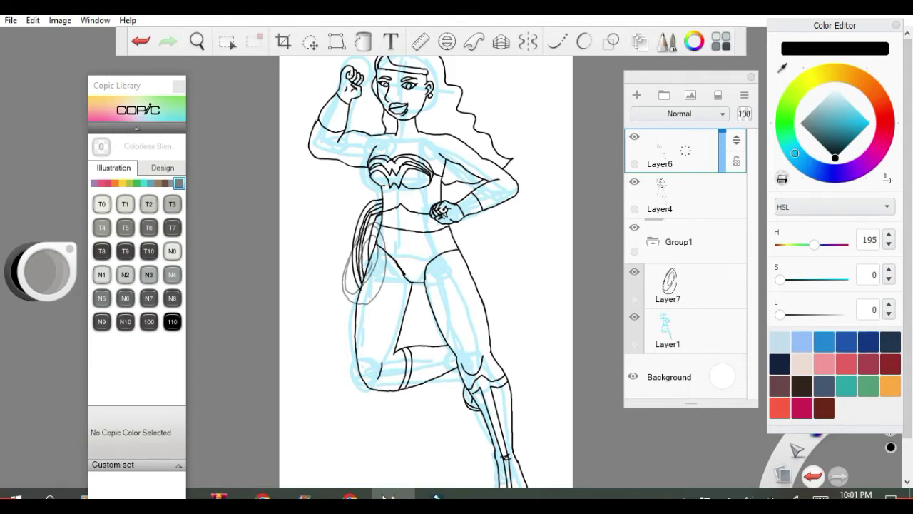
pyautogui.click(348, 496)
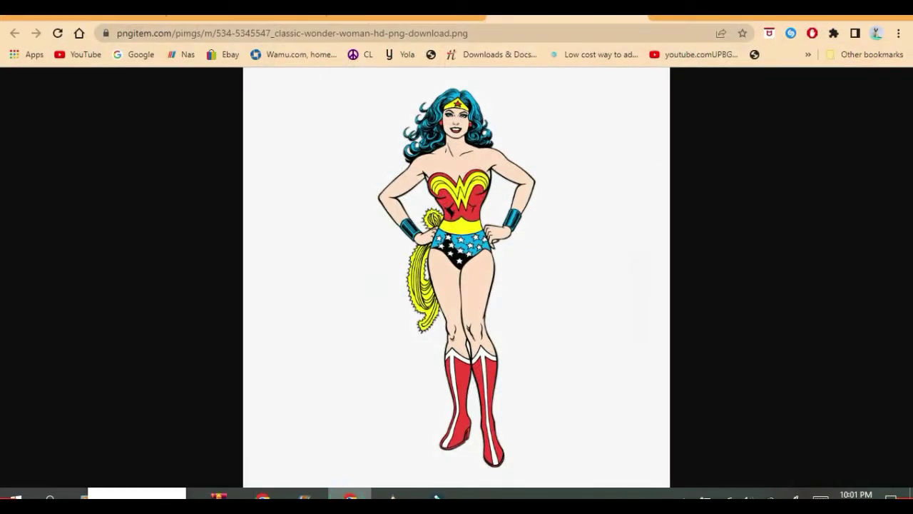
pyautogui.click(349, 495)
pyautogui.scroll(4, 416, 260)
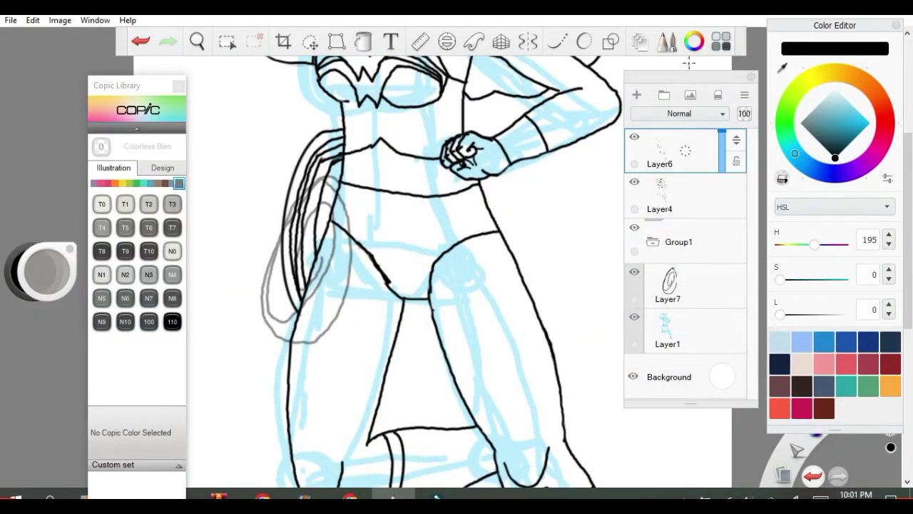
# Add a new empty layer above the line art, then collapse and hide the Group1 sketch folder.
pyautogui.click(637, 95)
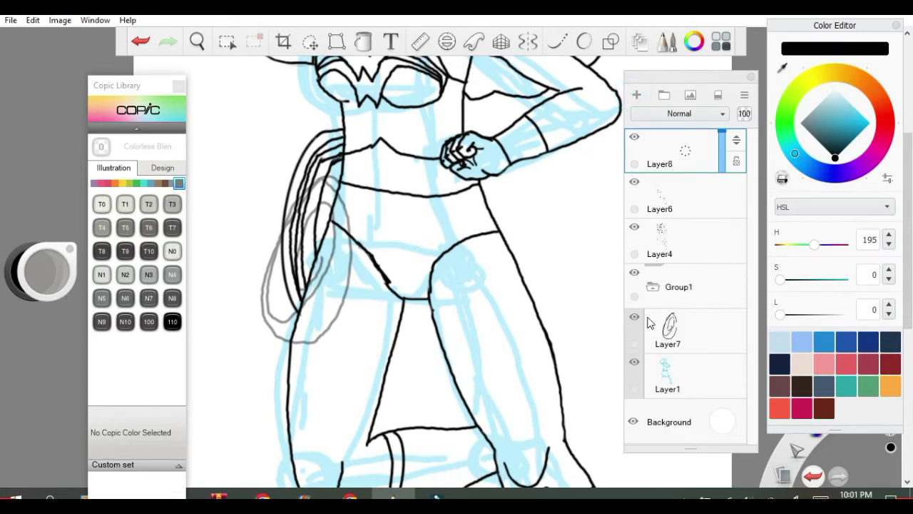
pyautogui.click(654, 289)
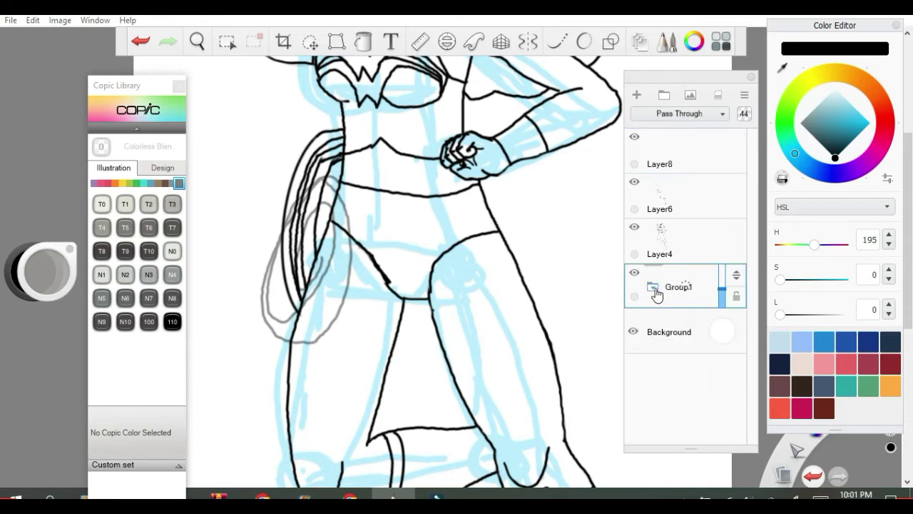
pyautogui.click(635, 273)
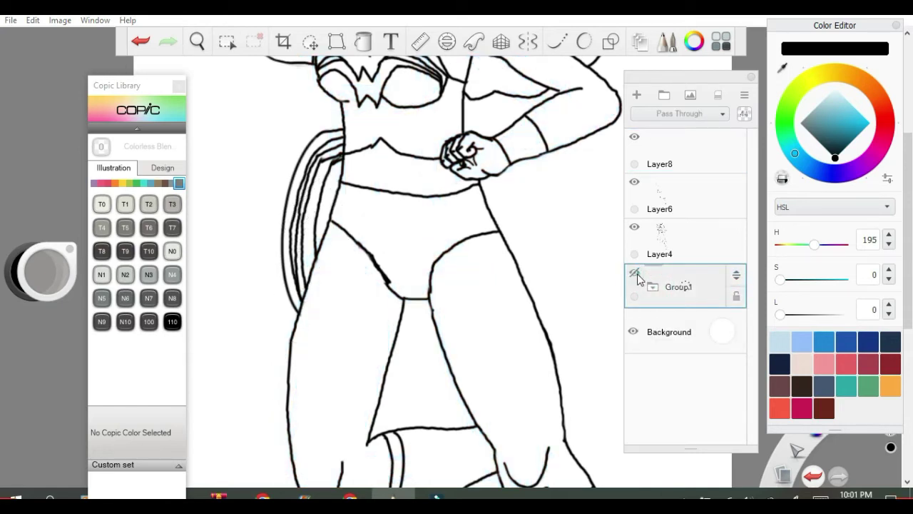
# Merge Layer6 down into the Layer4 line art.
pyautogui.click(678, 246)
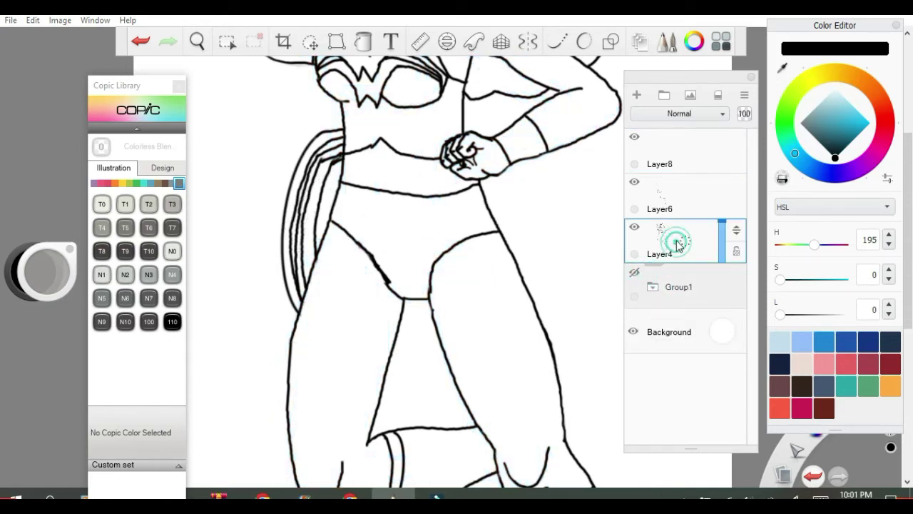
pyautogui.click(685, 197)
pyautogui.click(681, 189)
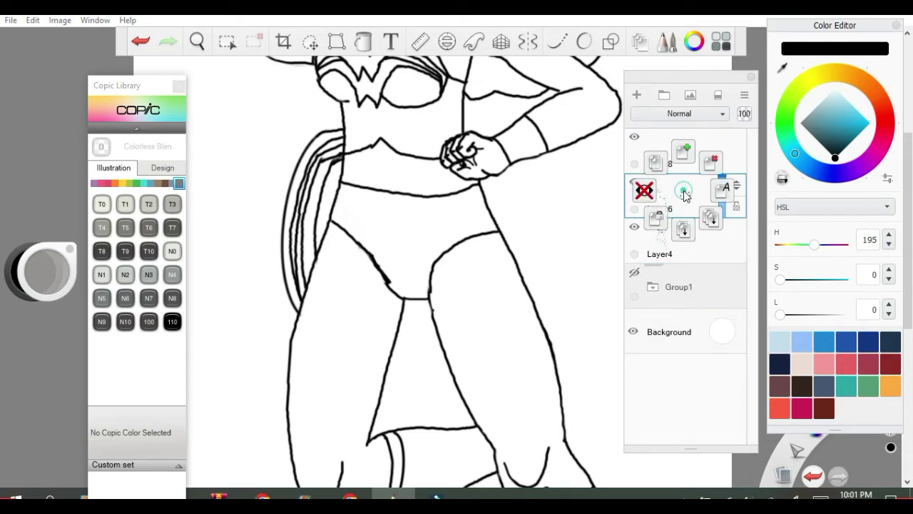
pyautogui.click(685, 196)
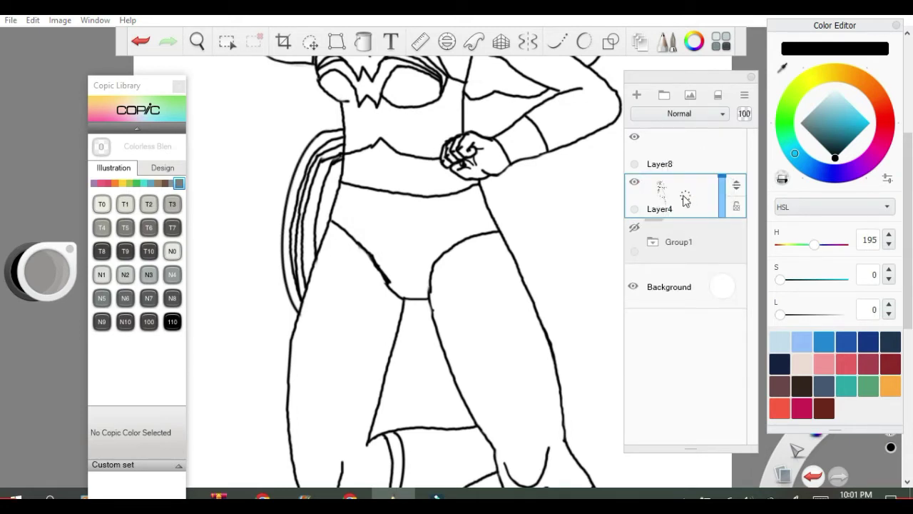
# Duplicate the merged Layer4 line art.
pyautogui.click(683, 200)
pyautogui.click(681, 143)
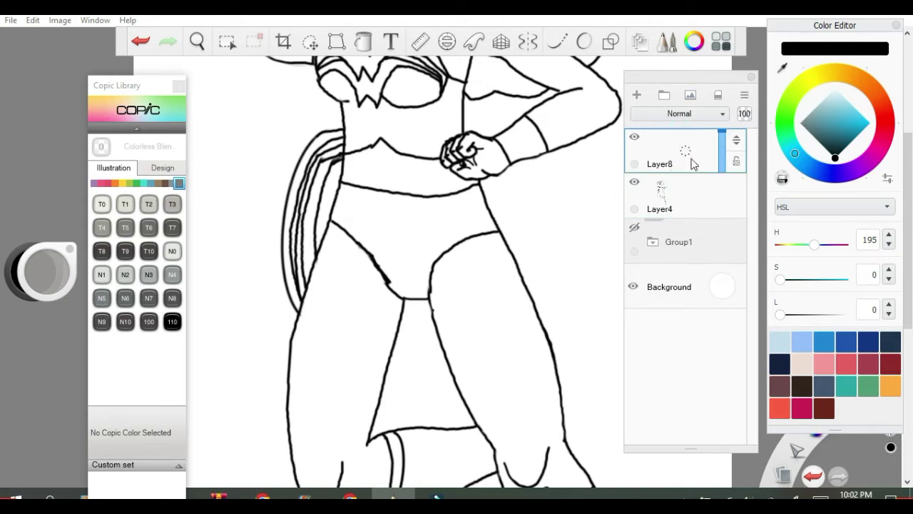
pyautogui.click(685, 197)
pyautogui.click(683, 198)
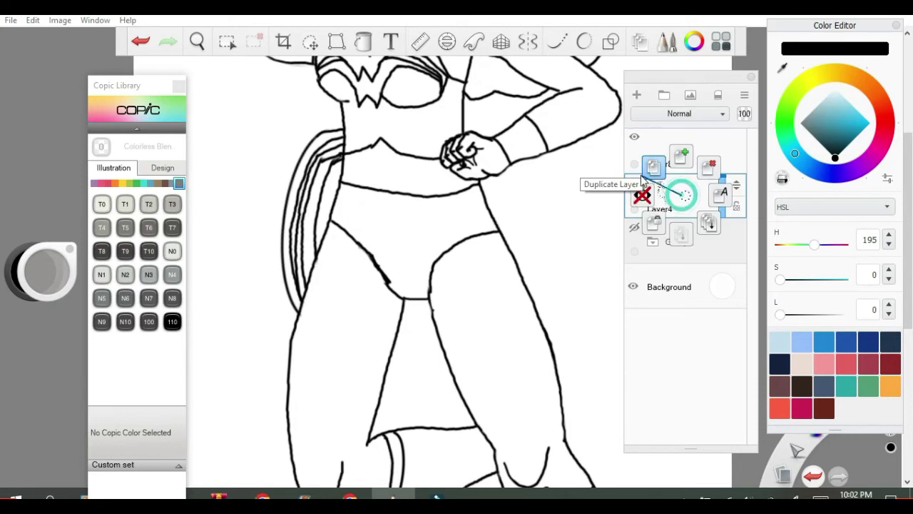
pyautogui.click(649, 169)
# Merge the duplicated line art layer down into Layer4.
pyautogui.scroll(-5, 496, 151)
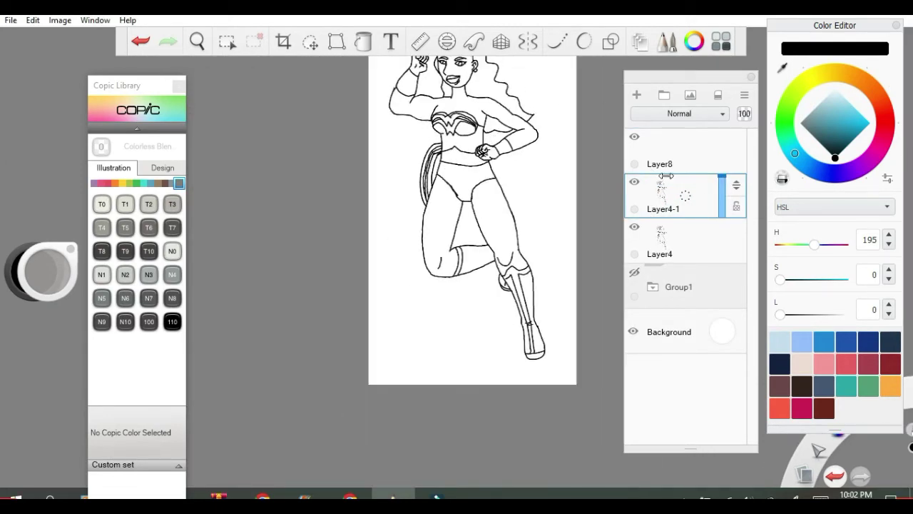
pyautogui.scroll(3, 493, 69)
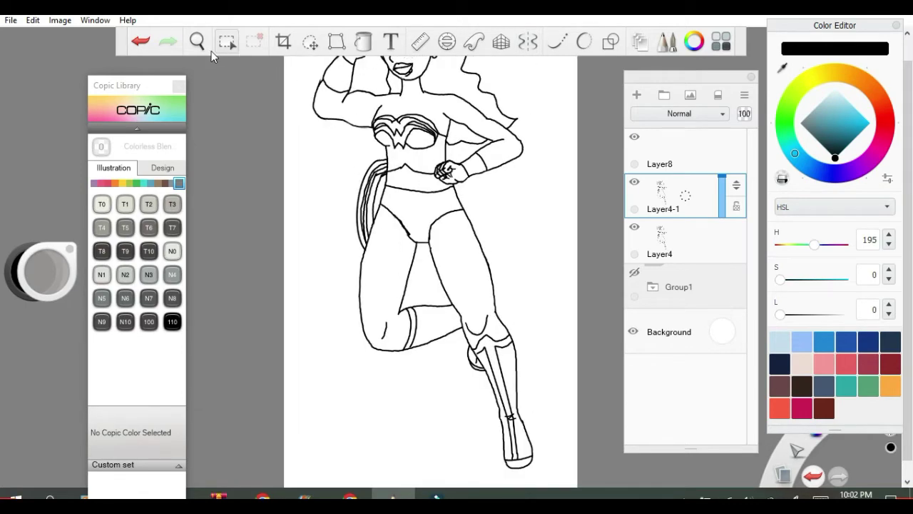
pyautogui.click(198, 42)
pyautogui.moveTo(240, 142); pyautogui.dragTo(202, 237)
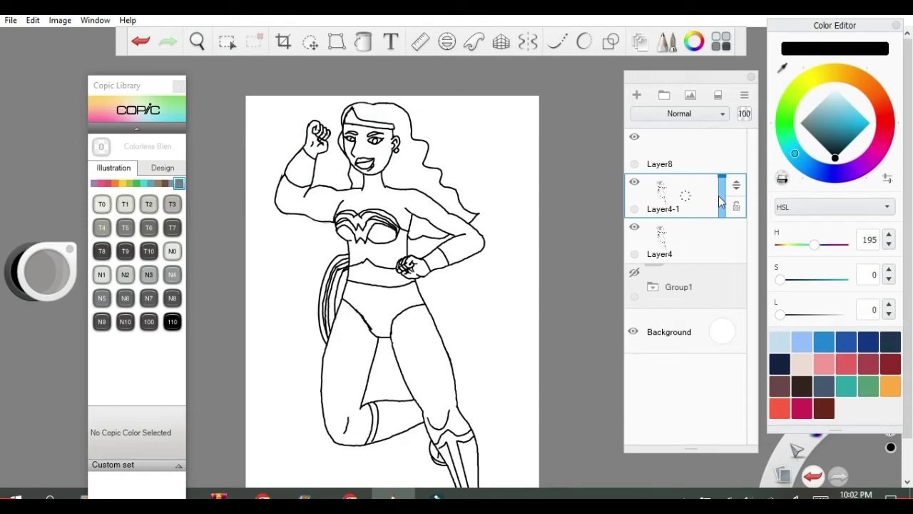
pyautogui.click(703, 207)
pyautogui.click(700, 203)
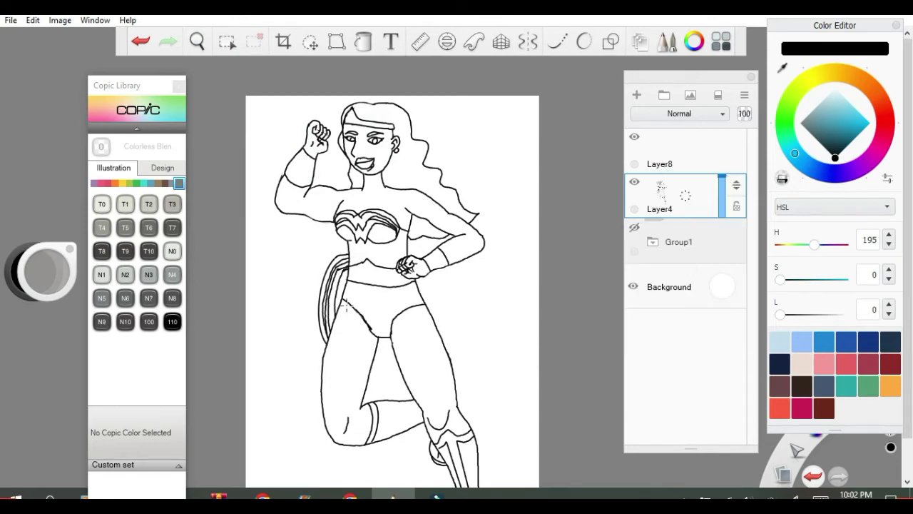
# Draw a slanted neck muscle line and two short collarbone lines above the bodice, redoing the first collarbone stroke.
pyautogui.scroll(5, 347, 307)
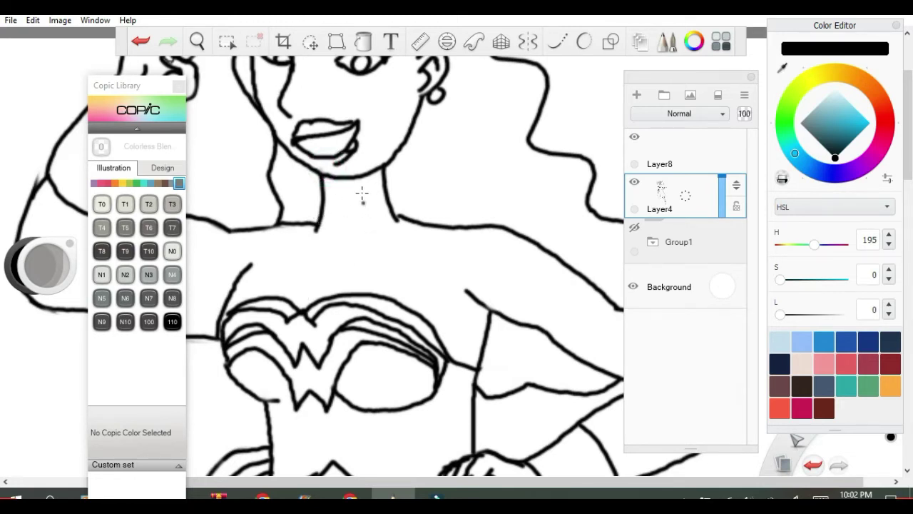
pyautogui.moveTo(361, 191); pyautogui.dragTo(351, 223)
pyautogui.moveTo(335, 264); pyautogui.dragTo(411, 241)
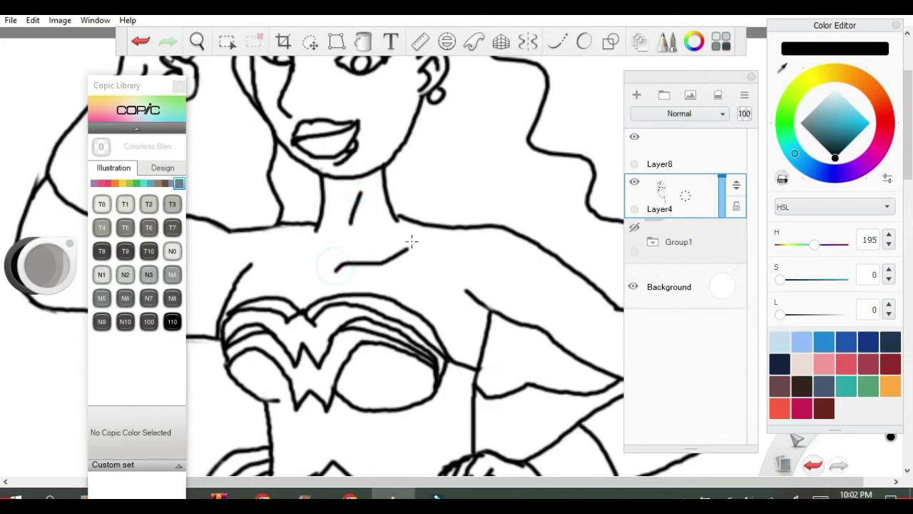
pyautogui.click(142, 42)
pyautogui.moveTo(344, 270); pyautogui.dragTo(406, 253)
pyautogui.moveTo(267, 246); pyautogui.dragTo(304, 270)
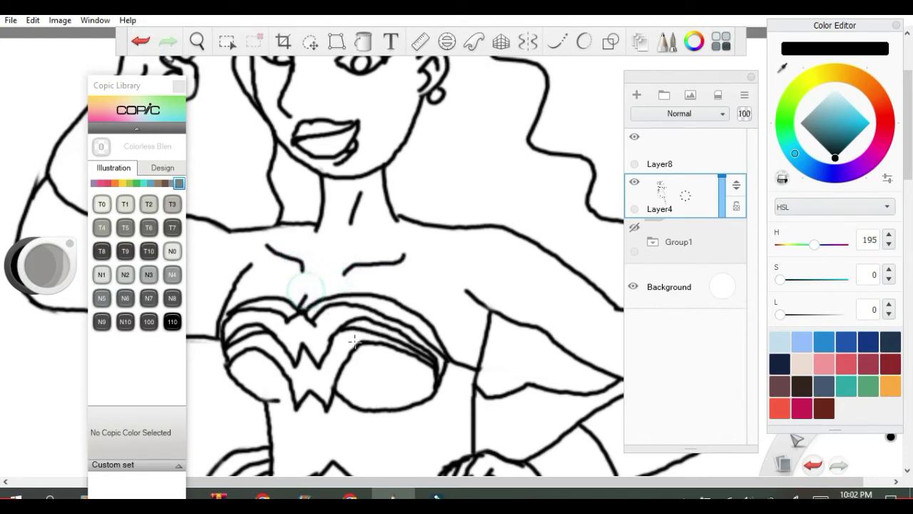
# Draw short crease lines at both armpits beside the bodice, undoing the surplus stroke at the raised arm's armpit.
pyautogui.moveTo(454, 336); pyautogui.dragTo(448, 357)
pyautogui.moveTo(483, 305); pyautogui.dragTo(474, 329)
pyautogui.click(465, 319)
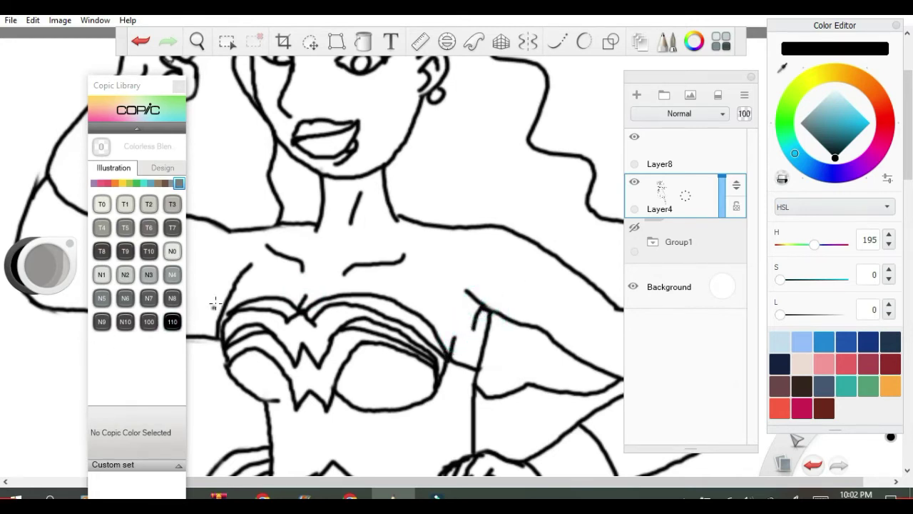
pyautogui.moveTo(221, 303); pyautogui.dragTo(203, 295)
pyautogui.scroll(-3, 440, 229)
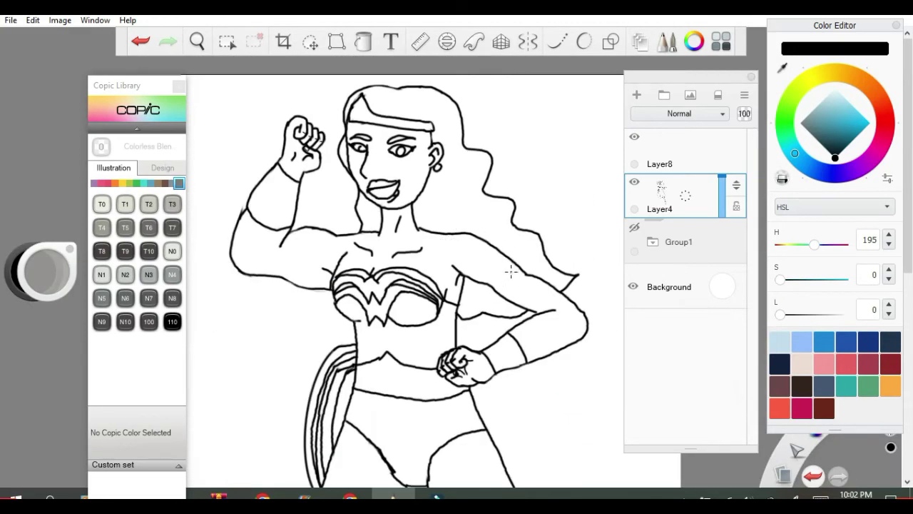
pyautogui.scroll(3, 510, 271)
pyautogui.scroll(-4, 526, 276)
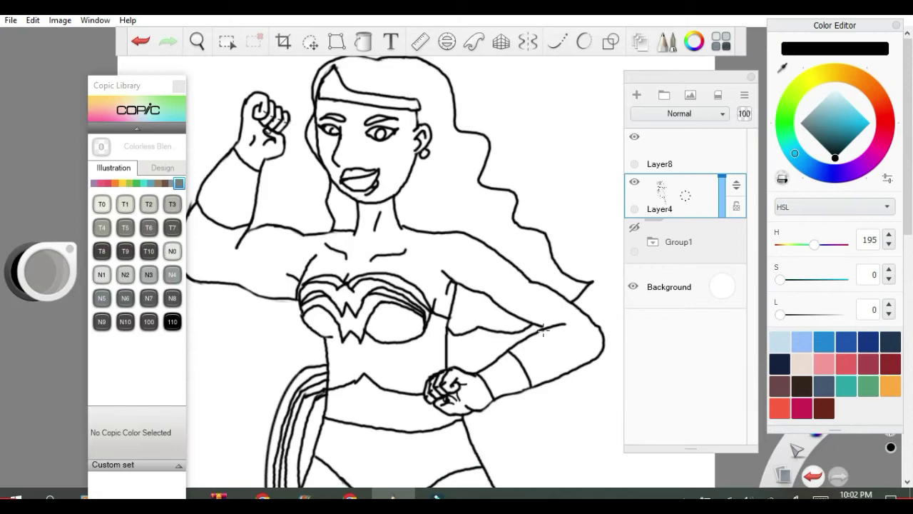
pyautogui.scroll(-3, 514, 299)
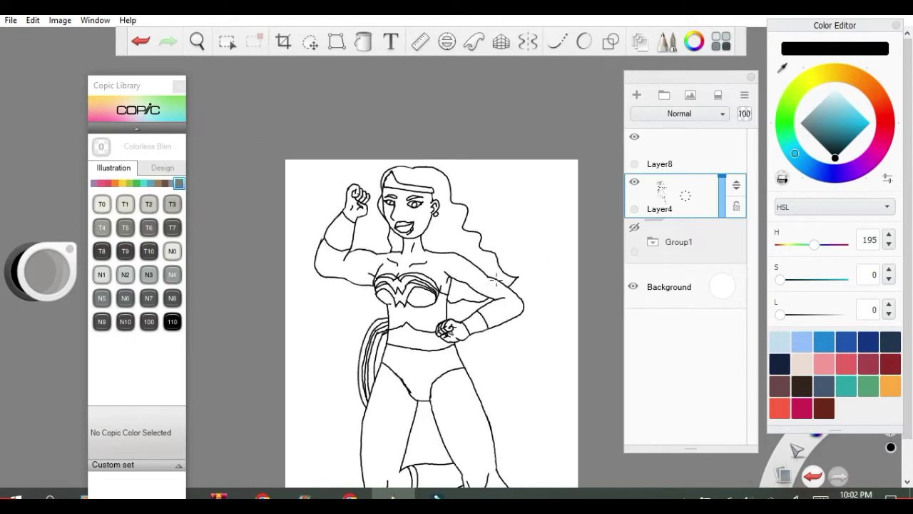
pyautogui.scroll(5, 338, 264)
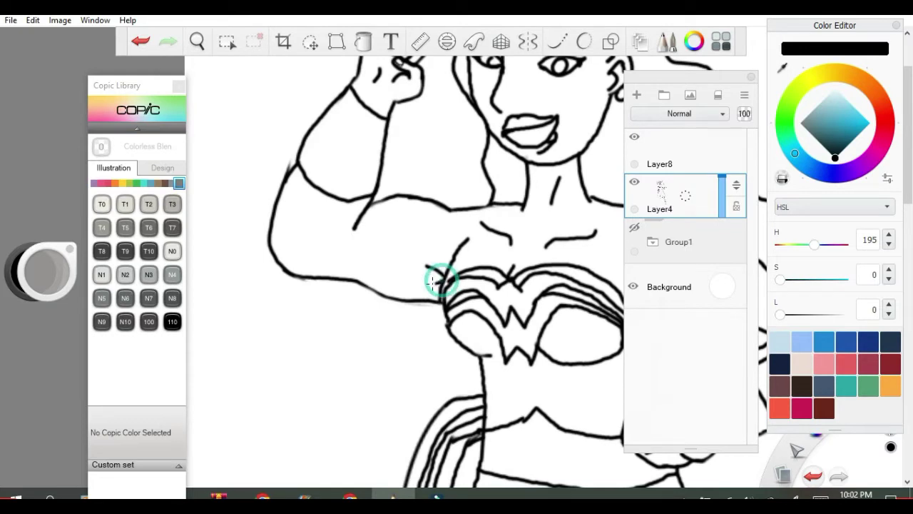
pyautogui.click(142, 42)
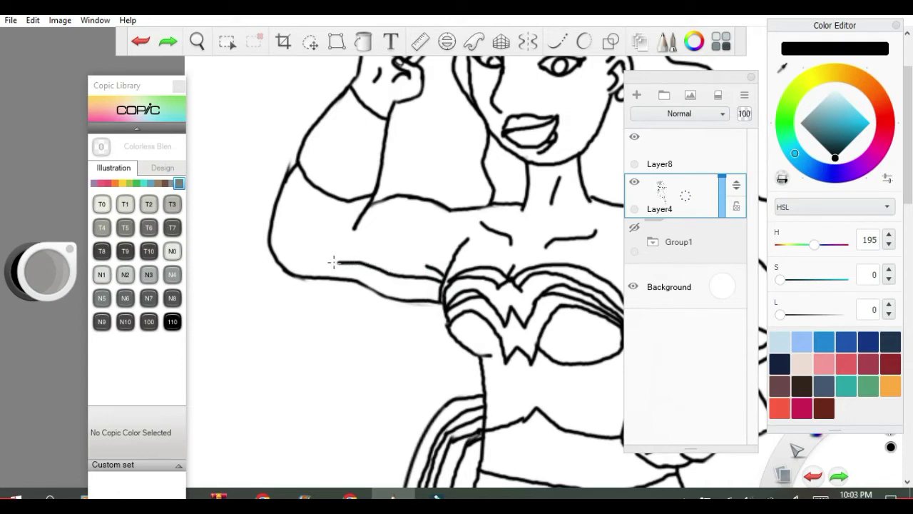
# Undo the trial inner contour on the raised arm and erase its upper arm top line, elbow outline and inner elbow stroke.
pyautogui.moveTo(274, 227); pyautogui.dragTo(270, 218)
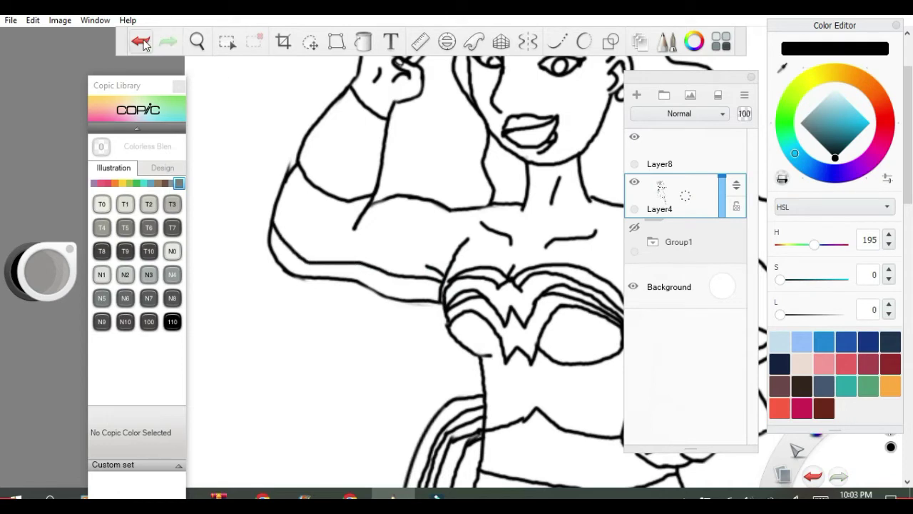
pyautogui.click(142, 42)
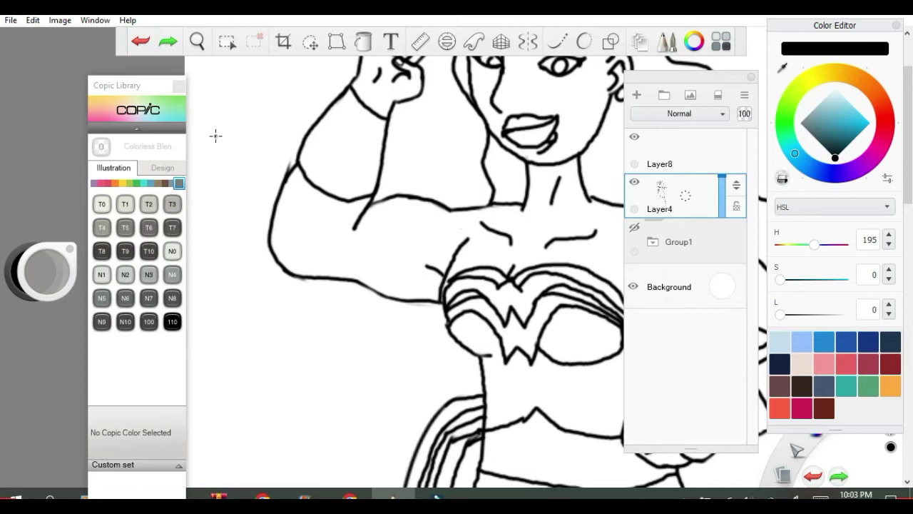
pyautogui.click(662, 40)
pyautogui.press('e')
pyautogui.moveTo(374, 222)
pyautogui.mouseDown()
pyautogui.moveTo(438, 204)
pyautogui.moveTo(448, 210)
pyautogui.moveTo(403, 191)
pyautogui.mouseUp()
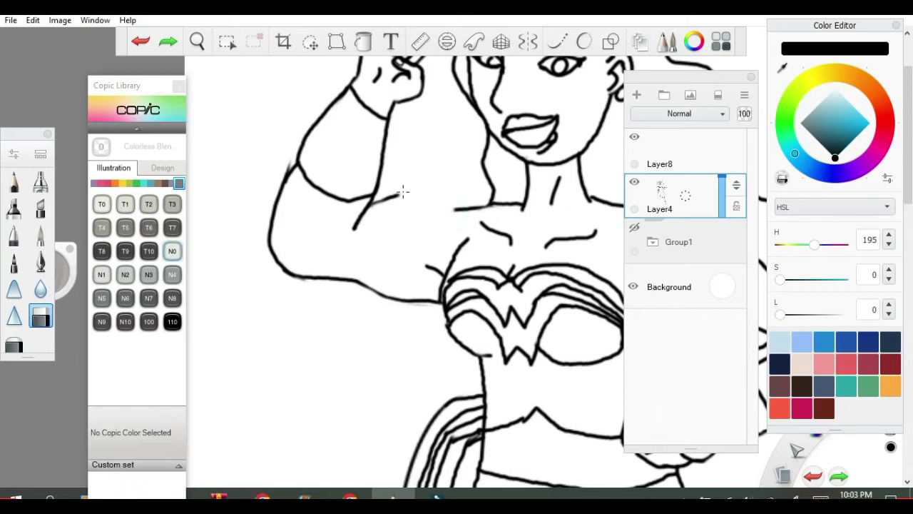
pyautogui.click(379, 206)
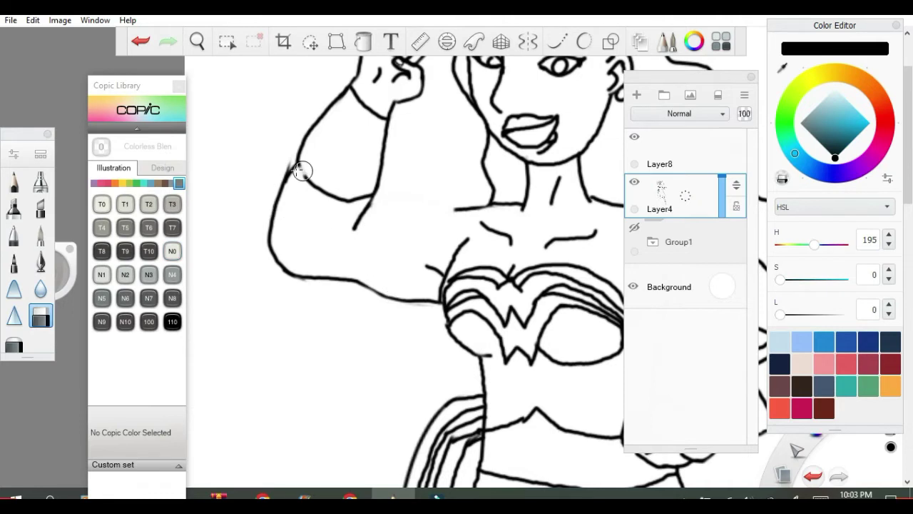
pyautogui.moveTo(285, 173); pyautogui.dragTo(287, 279)
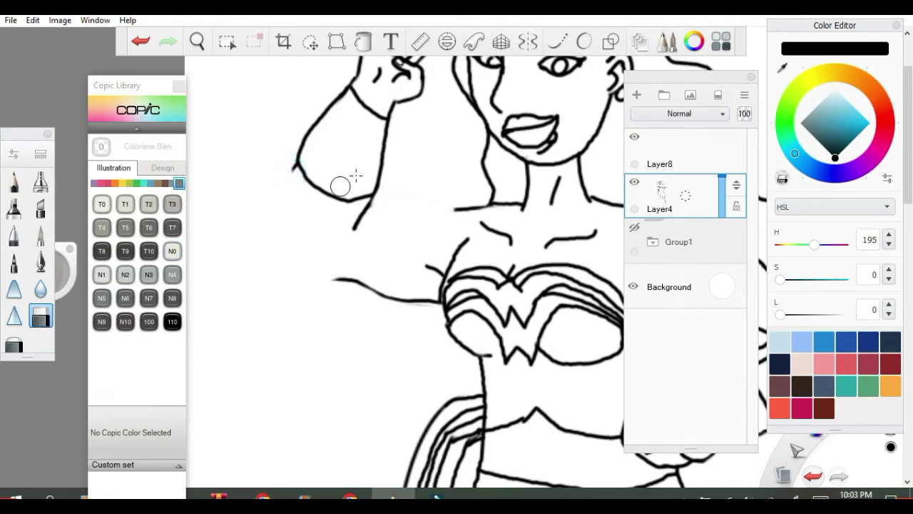
pyautogui.moveTo(354, 232); pyautogui.dragTo(368, 214)
# Redraw the top line of the raised upper arm as a longer, nearly straight brush stroke from the shoulder, redoing the first attempt.
pyautogui.click(41, 234)
pyautogui.moveTo(465, 207); pyautogui.dragTo(411, 214)
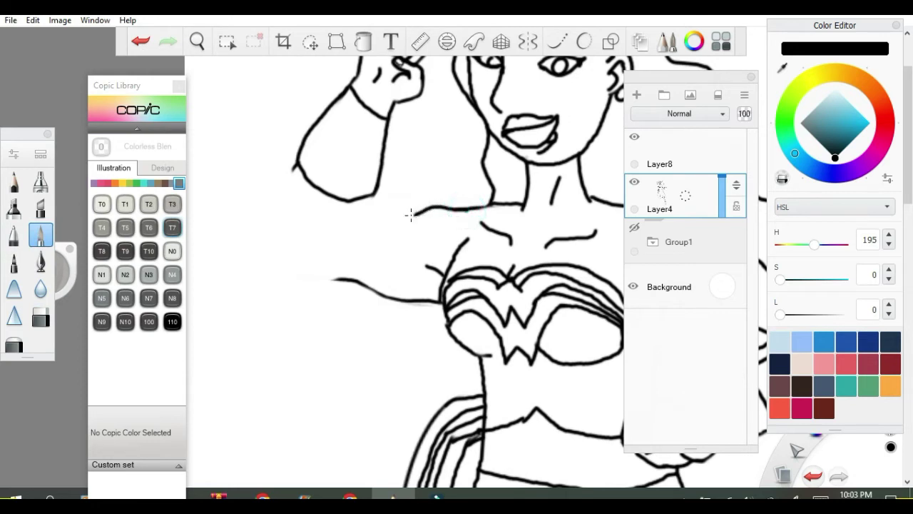
pyautogui.click(143, 40)
pyautogui.moveTo(462, 209); pyautogui.dragTo(328, 209)
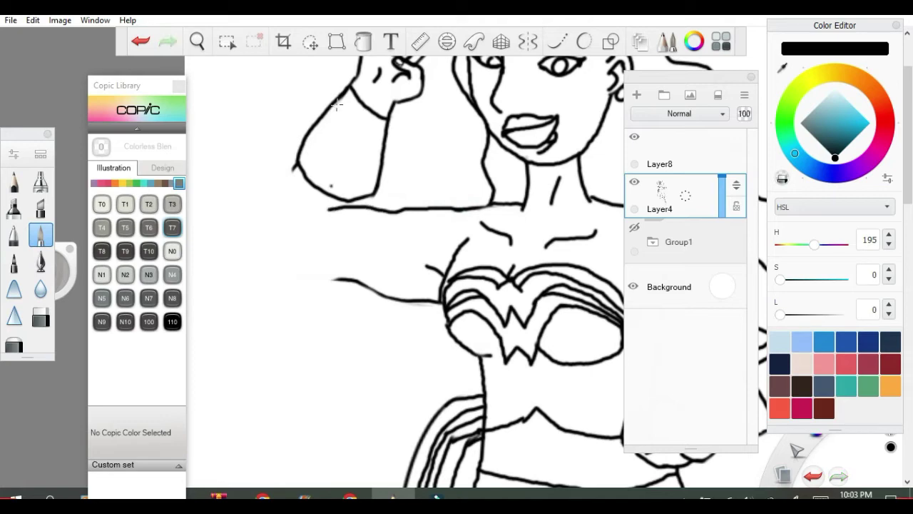
# Lasso the raised fist and forearm bracelet, move them up and outward from the shoulder, and deselect them.
pyautogui.click(227, 41)
pyautogui.scroll(2, 399, 138)
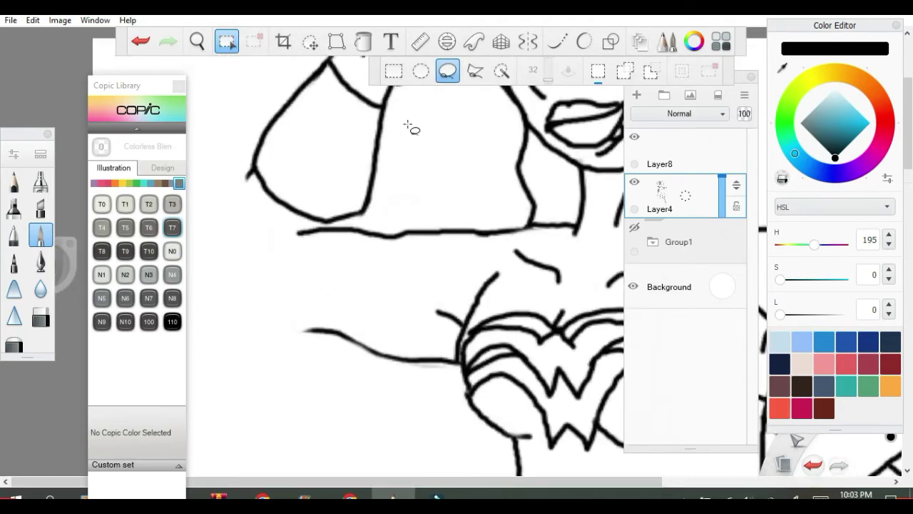
pyautogui.scroll(-4, 407, 124)
pyautogui.moveTo(907, 94); pyautogui.dragTo(907, 62)
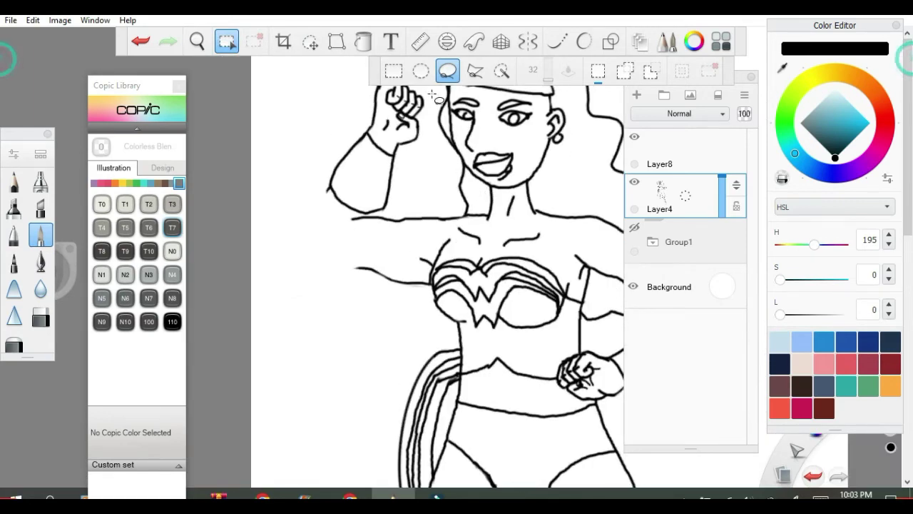
pyautogui.moveTo(427, 93)
pyautogui.mouseDown()
pyautogui.moveTo(322, 153)
pyautogui.moveTo(289, 235)
pyautogui.moveTo(350, 210)
pyautogui.moveTo(389, 219)
pyautogui.mouseUp()
pyautogui.scroll(-2, 291, 116)
pyautogui.scroll(2, 291, 116)
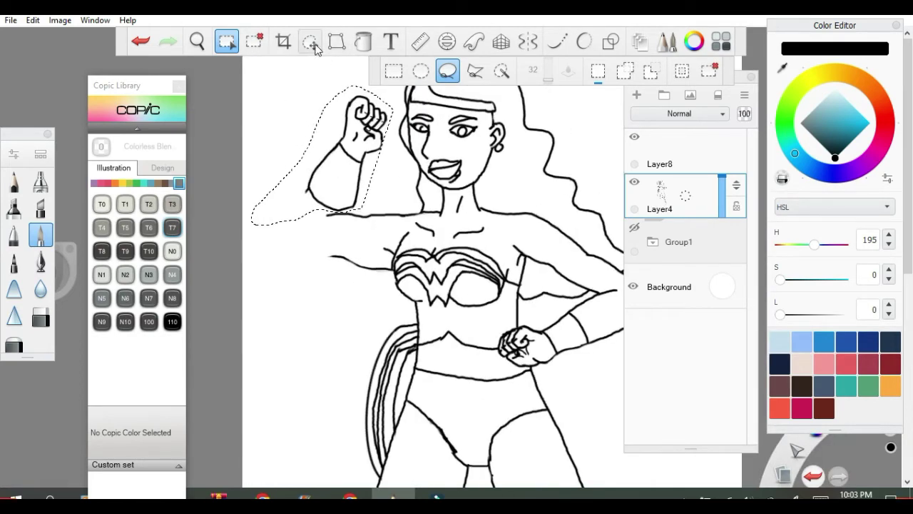
pyautogui.click(311, 41)
pyautogui.moveTo(341, 134); pyautogui.dragTo(322, 136)
pyautogui.moveTo(307, 93)
pyautogui.mouseDown()
pyautogui.moveTo(298, 105)
pyautogui.moveTo(279, 93)
pyautogui.moveTo(292, 89)
pyautogui.moveTo(281, 71)
pyautogui.moveTo(272, 74)
pyautogui.moveTo(282, 108)
pyautogui.moveTo(288, 92)
pyautogui.mouseUp()
pyautogui.moveTo(317, 172)
pyautogui.mouseDown()
pyautogui.moveTo(335, 182)
pyautogui.moveTo(333, 151)
pyautogui.mouseUp()
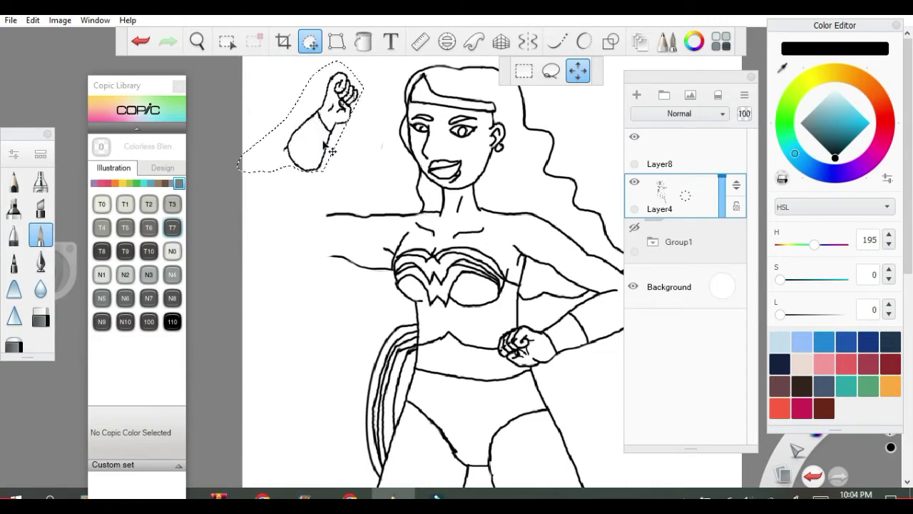
pyautogui.click(333, 70)
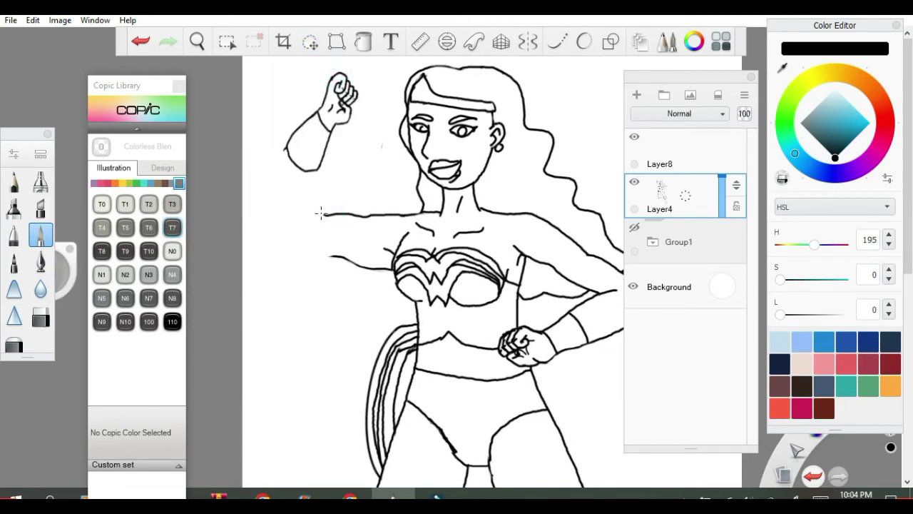
# Draw the arm's outer outline from the bracelet around the elbow to the underarm and the inner forearm line, redoing the inner line.
pyautogui.moveTo(286, 147); pyautogui.dragTo(254, 227)
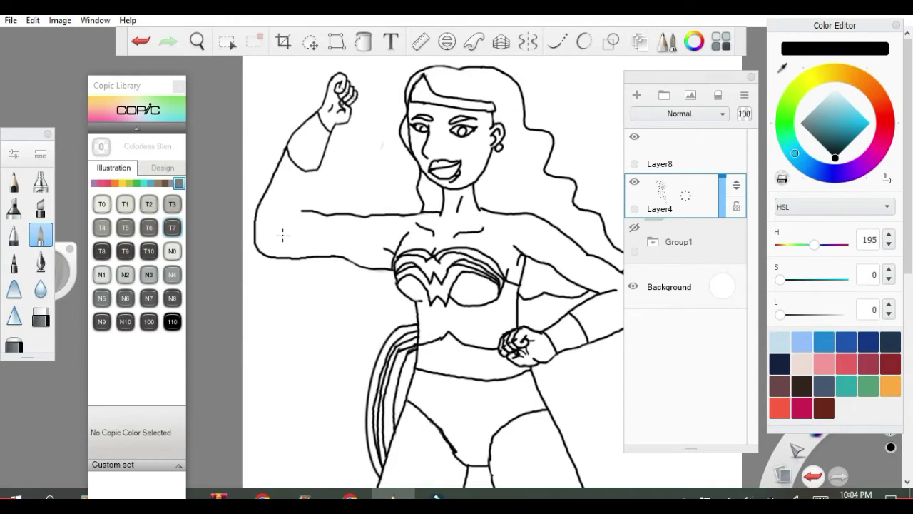
pyautogui.moveTo(283, 235); pyautogui.dragTo(306, 187)
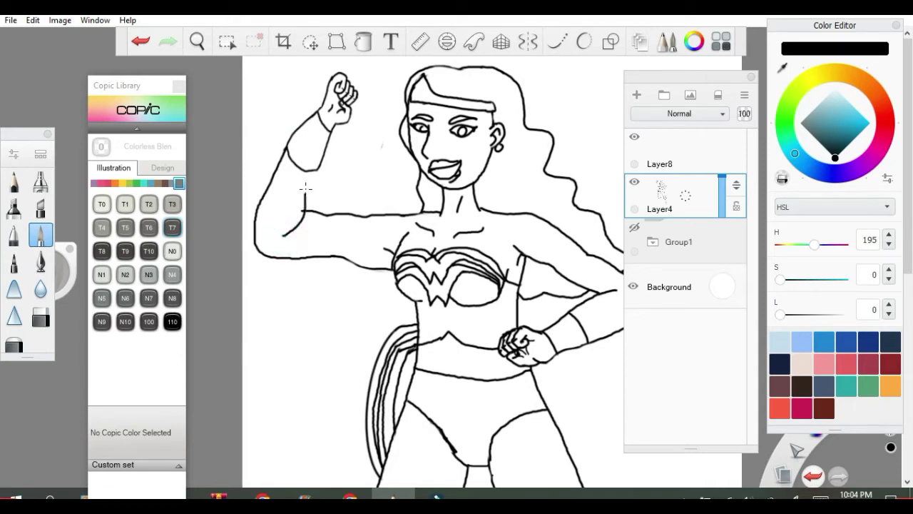
pyautogui.click(138, 44)
pyautogui.click(138, 44)
pyautogui.moveTo(312, 183); pyautogui.dragTo(297, 227)
# Redraw the bracelet's outer edge as a slimmer curve on the raised forearm and erase the old edge.
pyautogui.scroll(-3, 384, 129)
pyautogui.scroll(4, 347, 101)
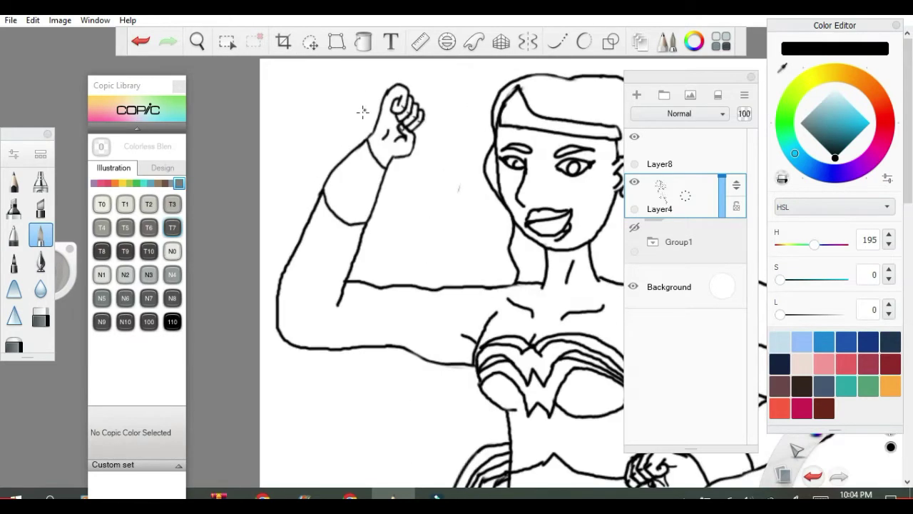
pyautogui.moveTo(366, 140); pyautogui.dragTo(327, 192)
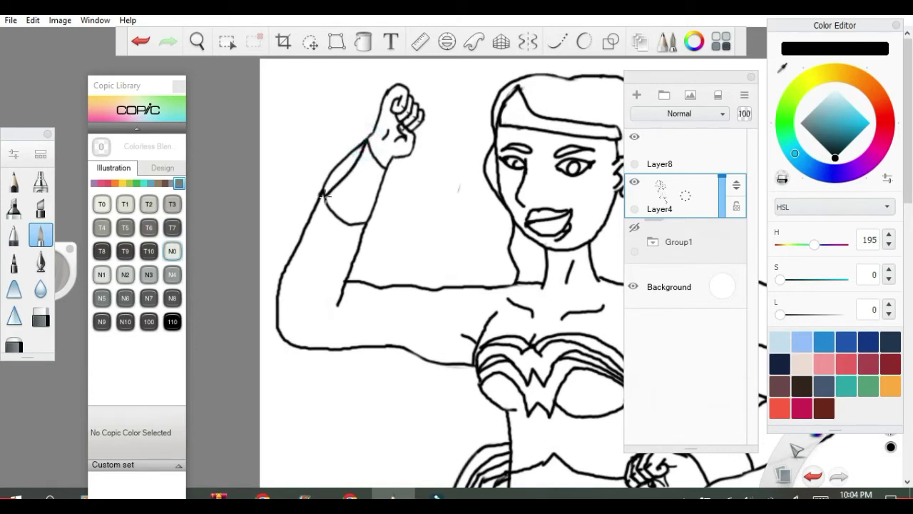
pyautogui.press('e')
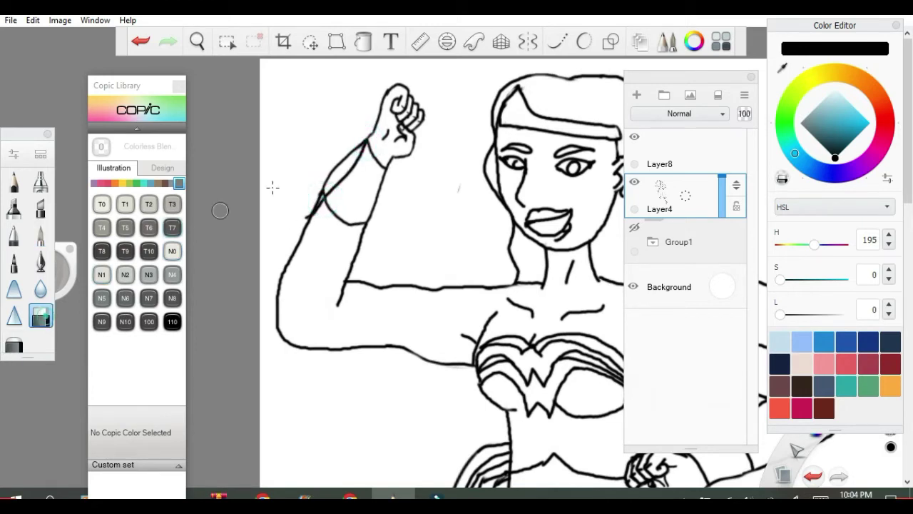
pyautogui.moveTo(343, 147); pyautogui.dragTo(348, 147)
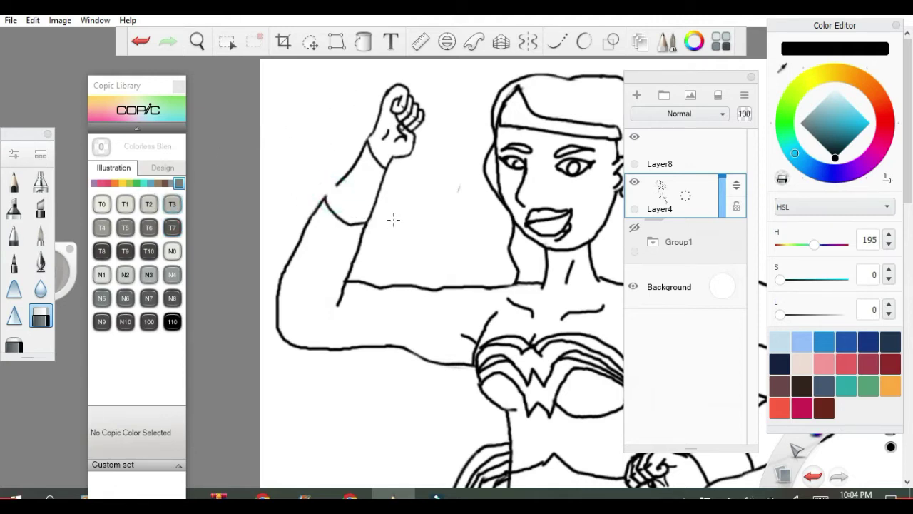
# Close the gaps at both lower corners of the raised arm's bracelet, redoing the first strokes, and touch up the palm's edge.
pyautogui.click(45, 234)
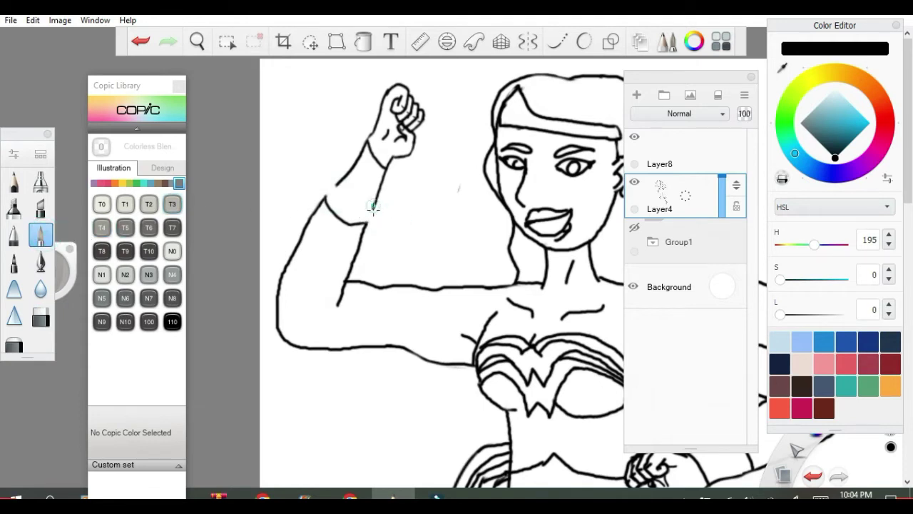
pyautogui.moveTo(374, 208); pyautogui.dragTo(367, 222)
pyautogui.moveTo(337, 182); pyautogui.dragTo(322, 194)
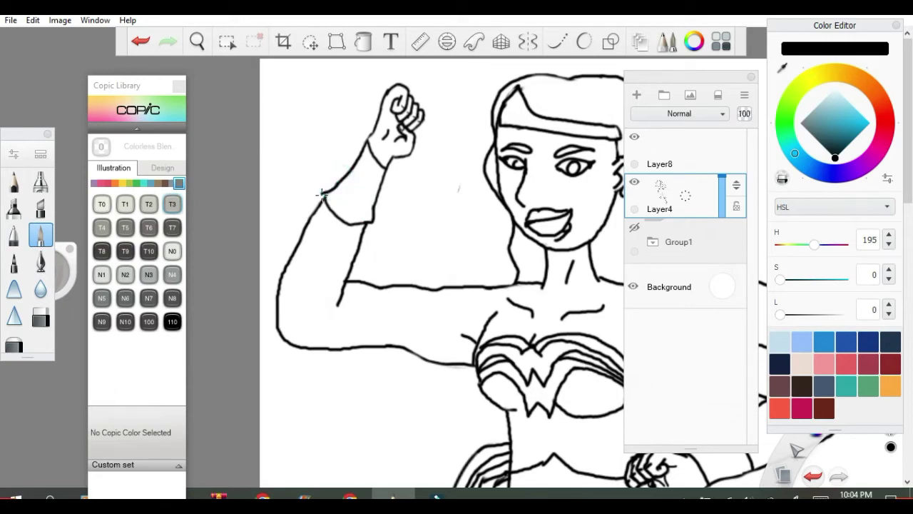
pyautogui.click(141, 41)
pyautogui.scroll(3, 379, 199)
pyautogui.scroll(-1, 379, 200)
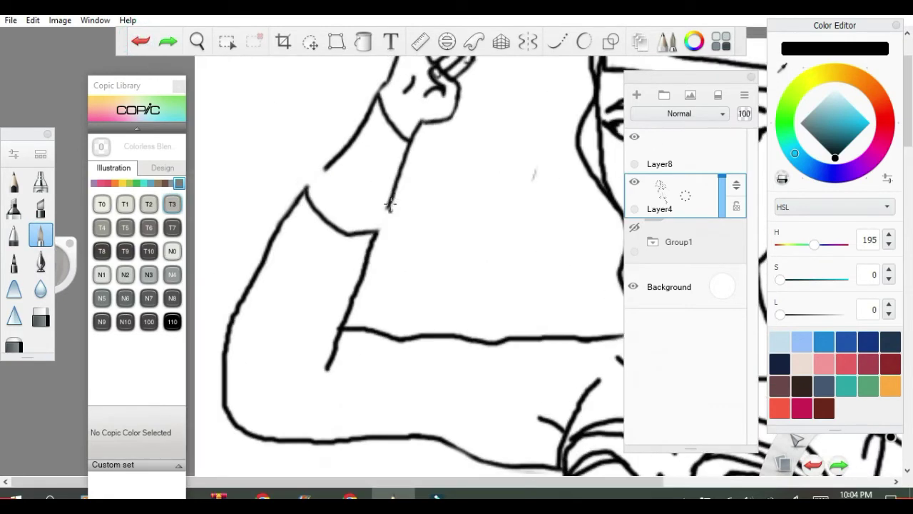
pyautogui.moveTo(390, 201); pyautogui.dragTo(371, 232)
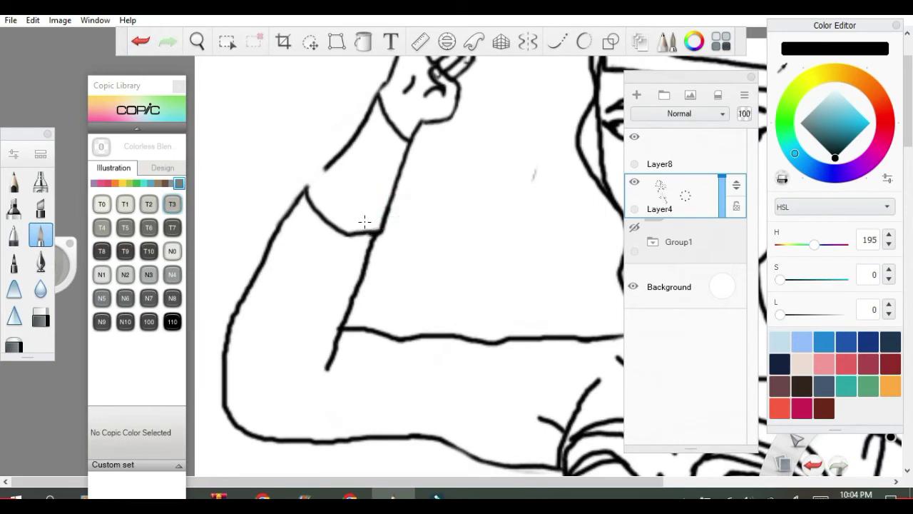
pyautogui.moveTo(325, 160); pyautogui.dragTo(305, 176)
pyautogui.scroll(-1, 304, 184)
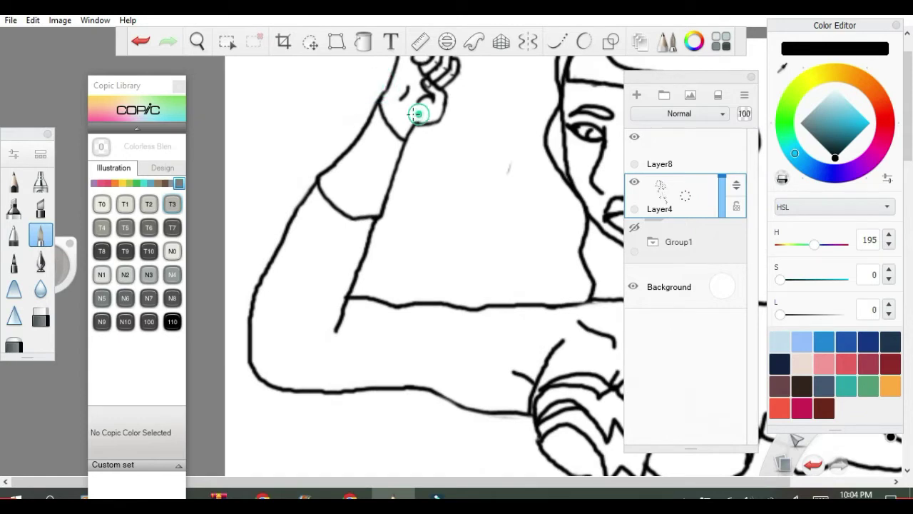
pyautogui.moveTo(444, 105); pyautogui.dragTo(443, 122)
# Merge Layer8 down into Layer4 and duplicate the merged line art layer.
pyautogui.scroll(-8, 483, 176)
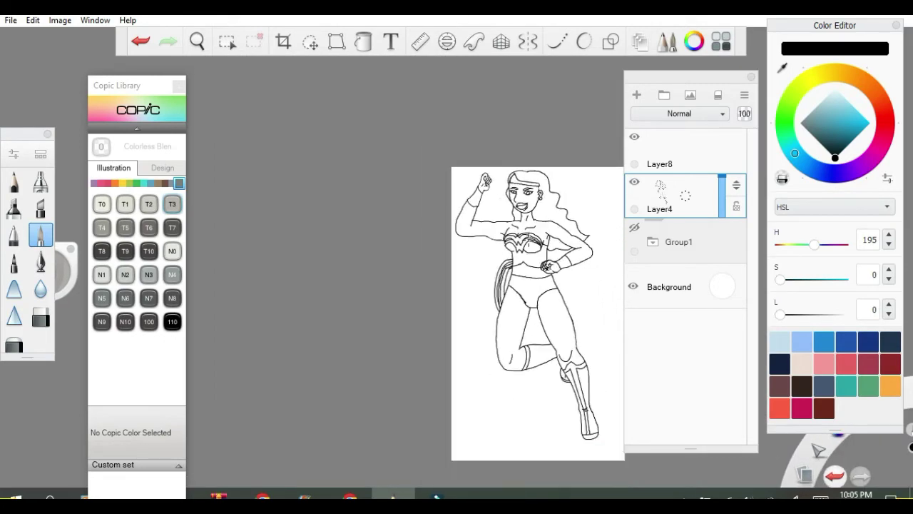
pyautogui.scroll(6, 566, 308)
pyautogui.scroll(4, 535, 314)
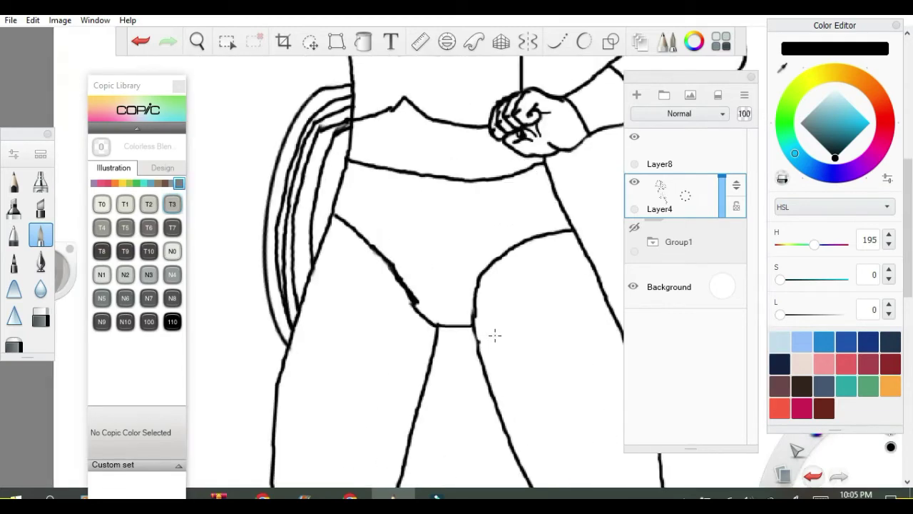
pyautogui.scroll(-1, 492, 327)
pyautogui.scroll(1, 472, 328)
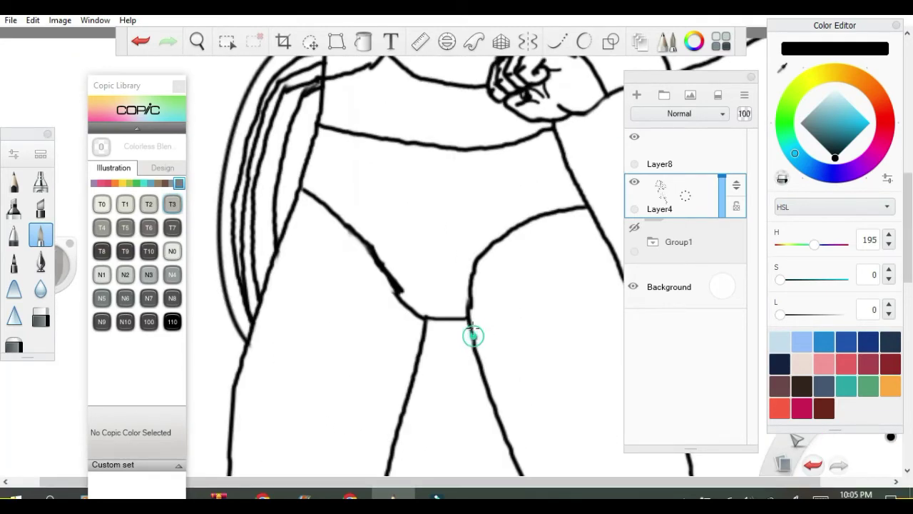
pyautogui.click(694, 153)
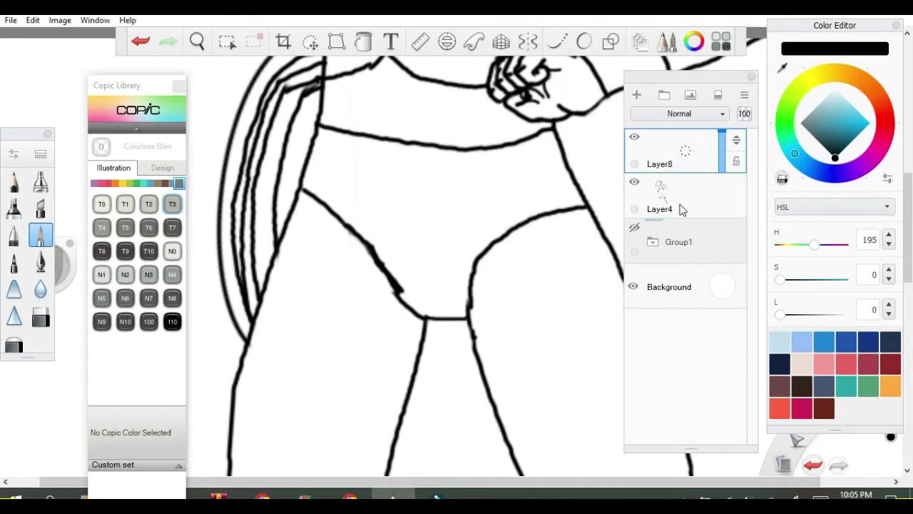
pyautogui.moveTo(694, 155); pyautogui.dragTo(697, 205)
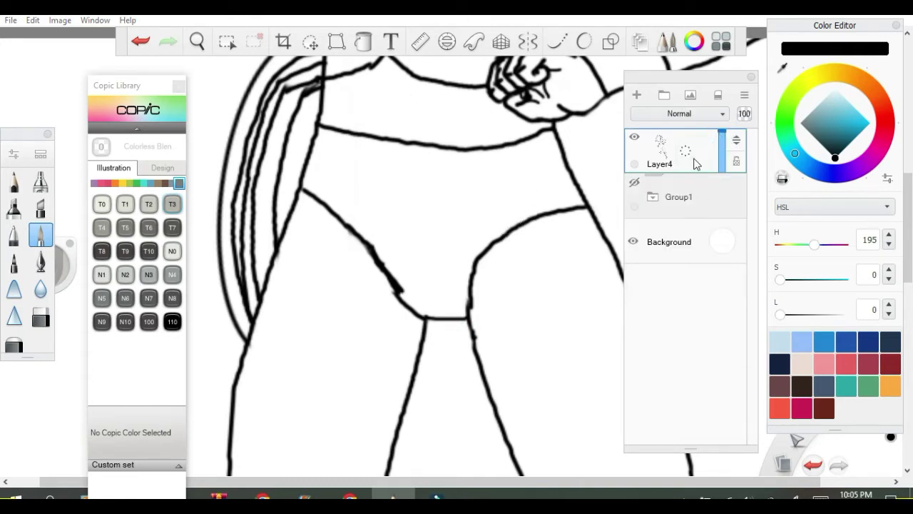
pyautogui.click(696, 163)
pyautogui.click(673, 136)
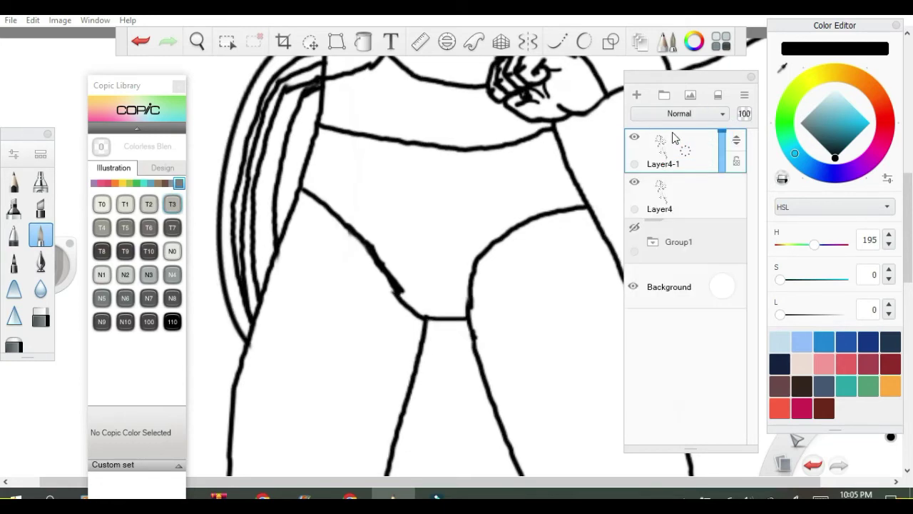
# Switch to Chrome and save the classic Wonder Woman reference picture as a PNG image in the Downloads folder.
pyautogui.scroll(-5, 514, 183)
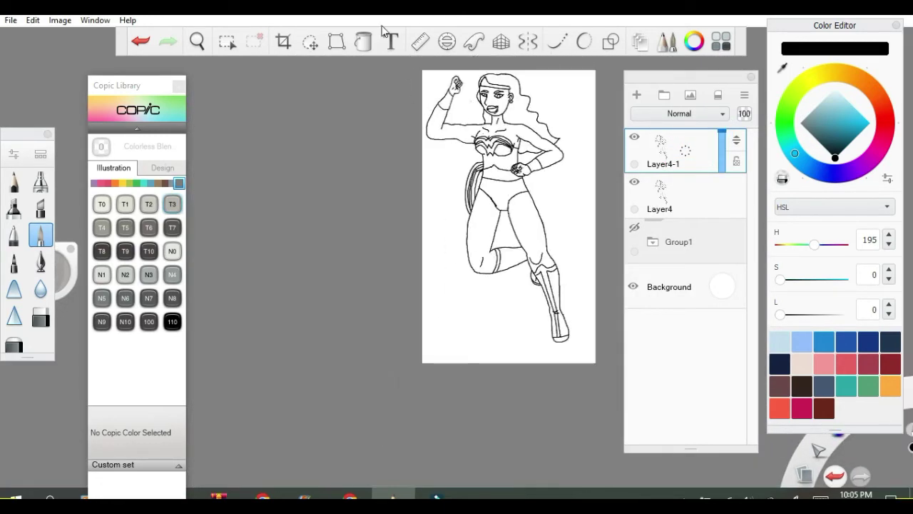
pyautogui.click(363, 41)
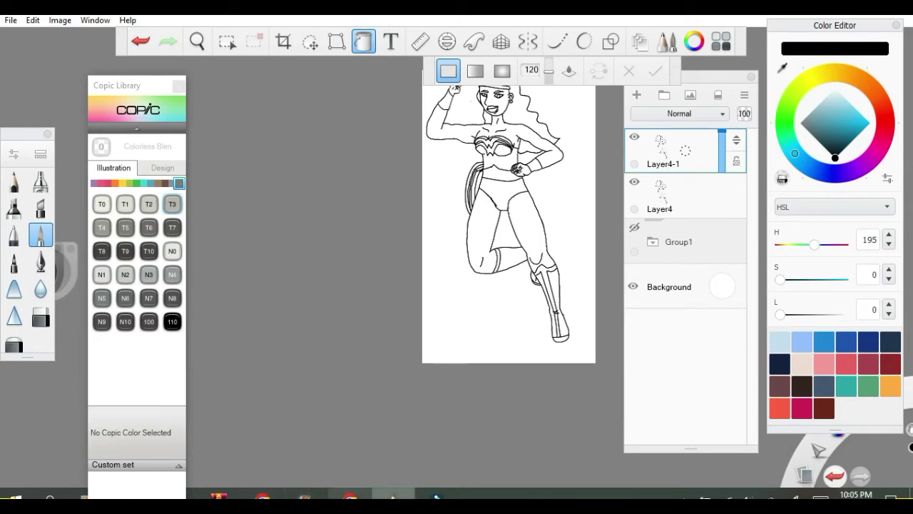
pyautogui.click(349, 494)
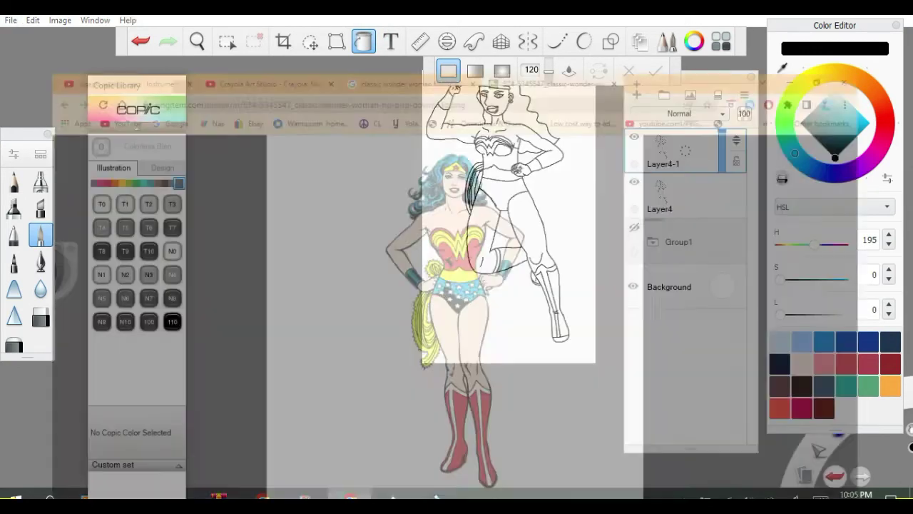
pyautogui.rightClick(461, 265)
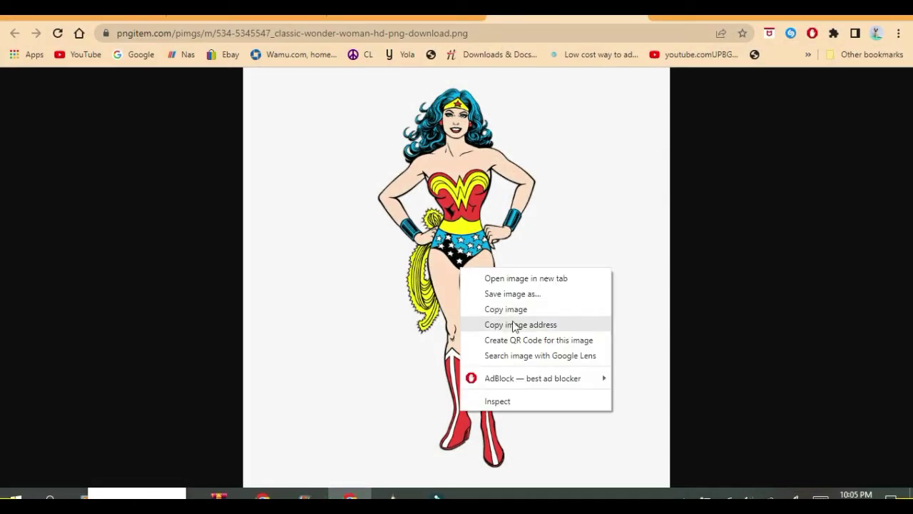
pyautogui.click(523, 294)
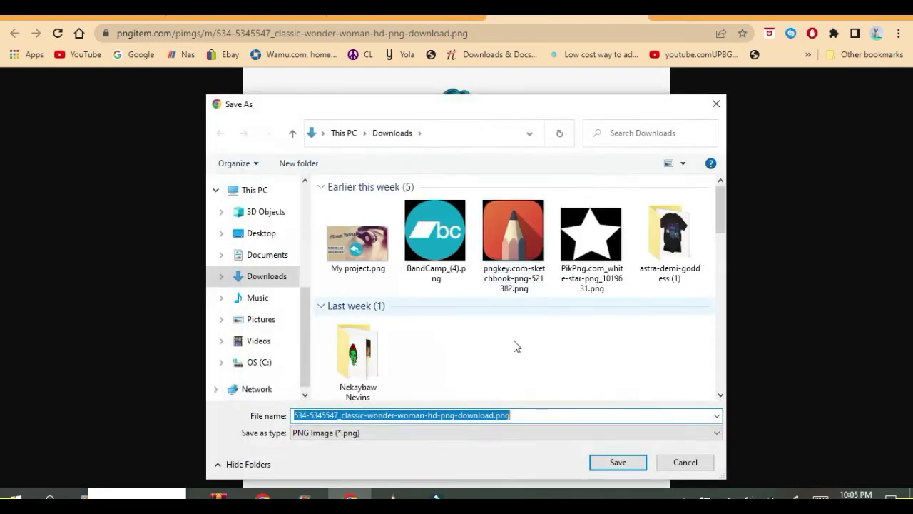
pyautogui.click(613, 461)
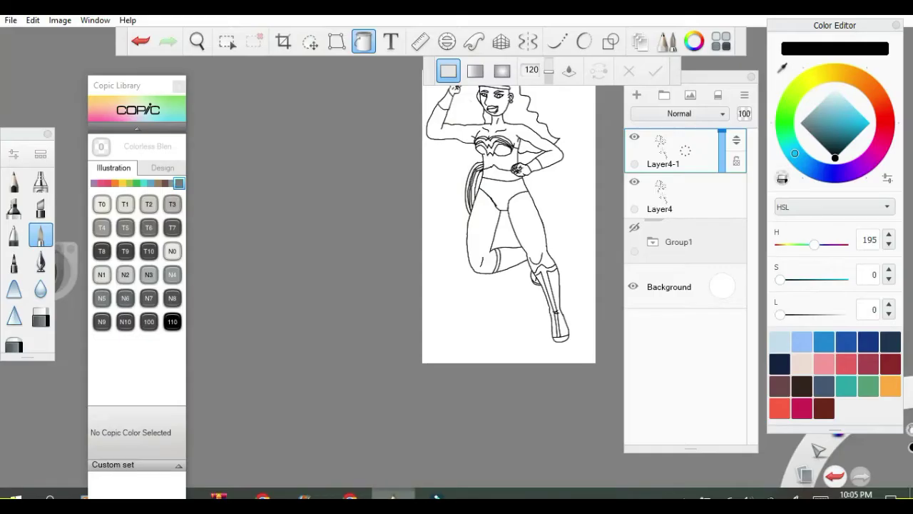
pyautogui.click(48, 23)
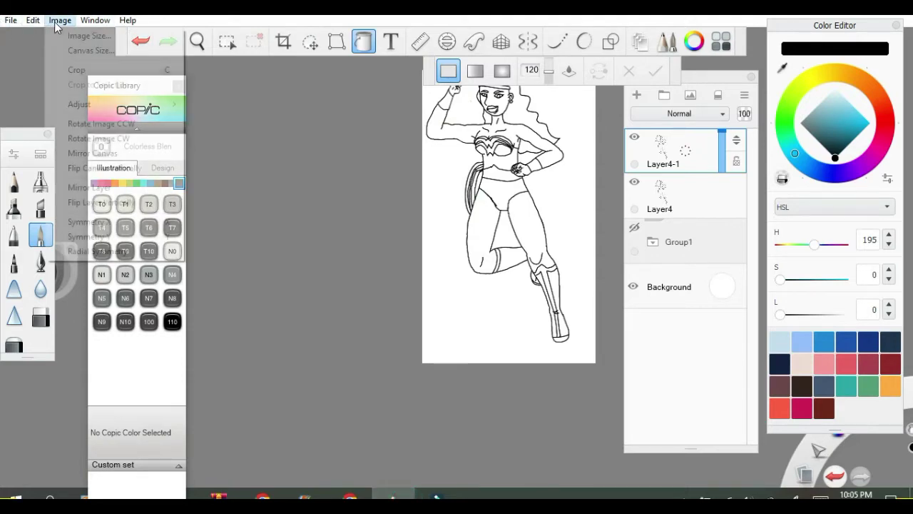
pyautogui.click(10, 20)
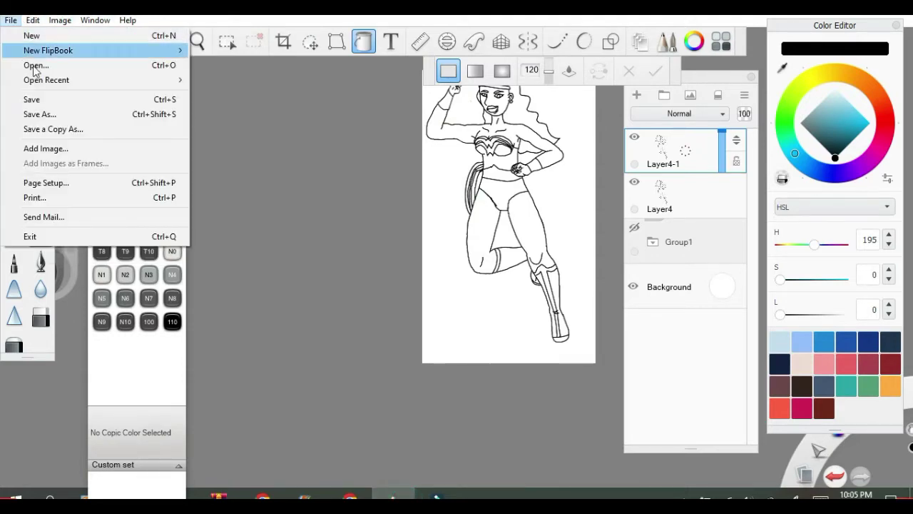
pyautogui.click(43, 148)
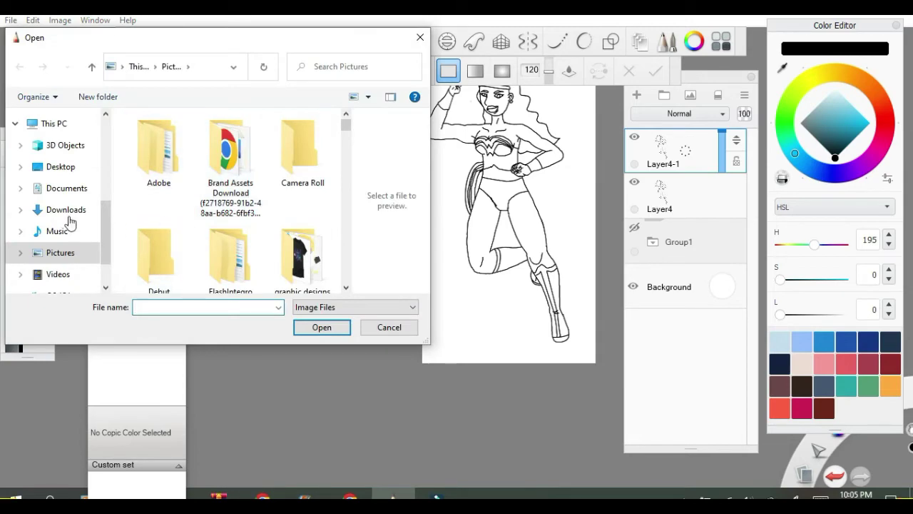
pyautogui.click(66, 210)
pyautogui.doubleClick(159, 160)
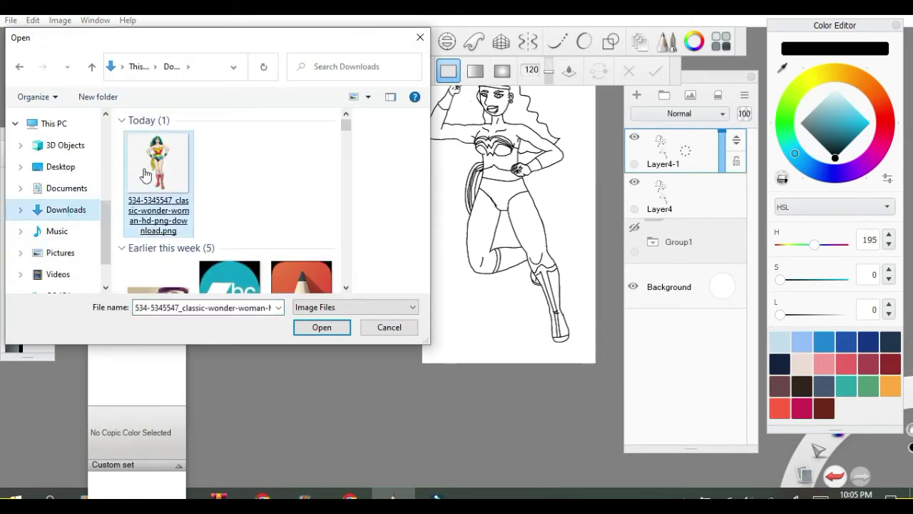
pyautogui.moveTo(443, 264); pyautogui.dragTo(513, 257)
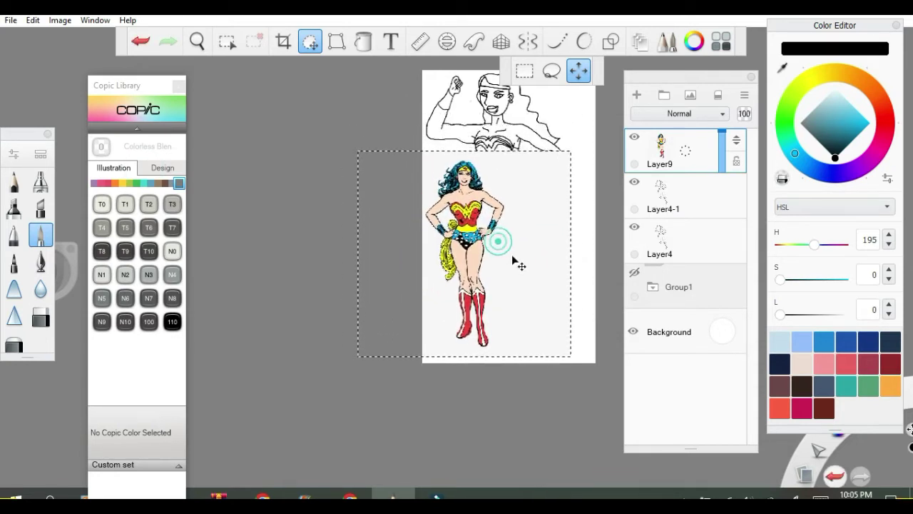
pyautogui.click(514, 261)
pyautogui.click(512, 234)
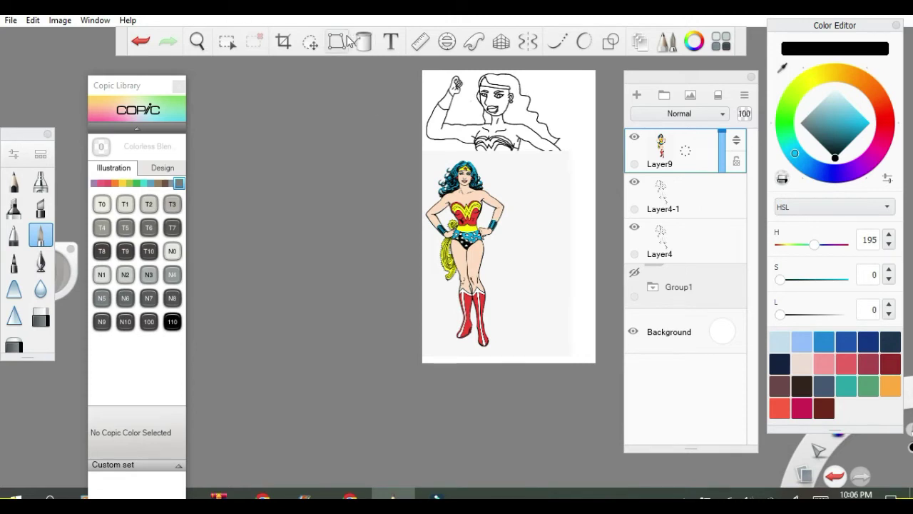
# Scale down the imported reference picture and move it into the lower-left corner of the canvas.
pyautogui.click(309, 41)
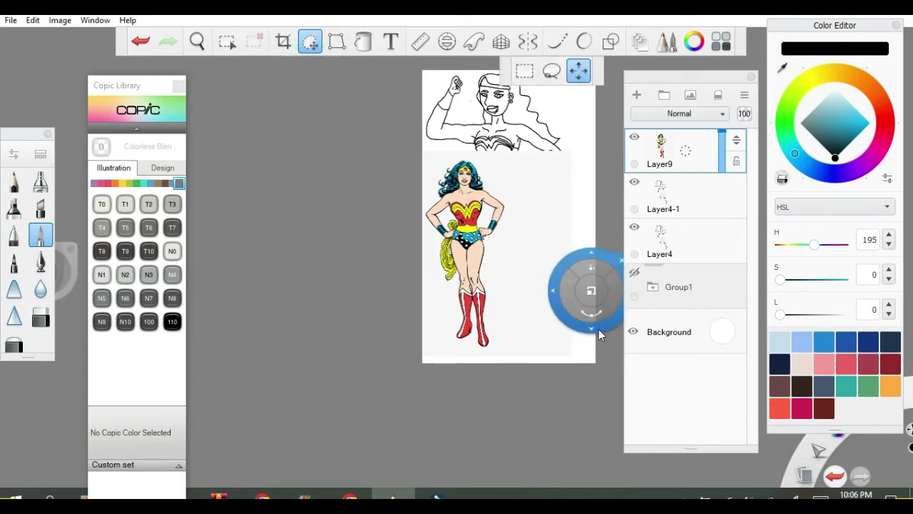
pyautogui.moveTo(524, 306); pyautogui.dragTo(492, 249)
pyautogui.moveTo(498, 287); pyautogui.dragTo(445, 316)
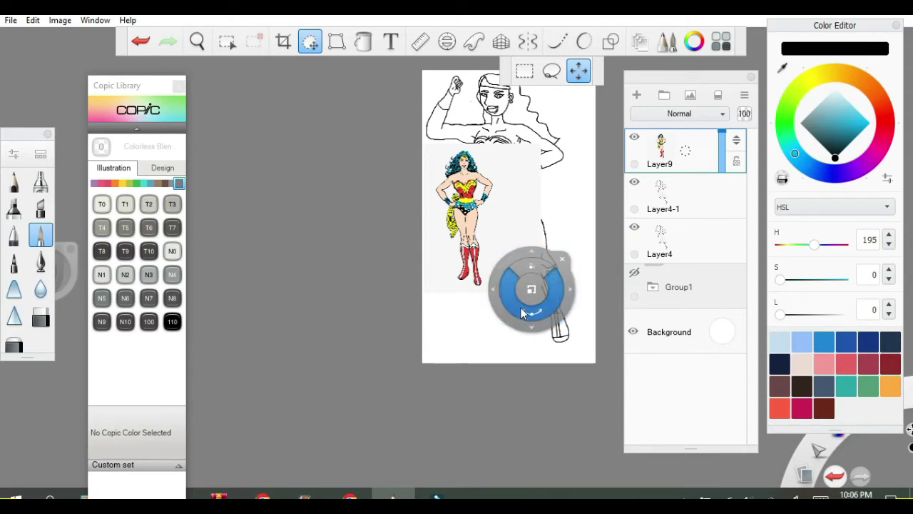
pyautogui.moveTo(532, 289); pyautogui.dragTo(440, 237)
pyautogui.moveTo(490, 316); pyautogui.dragTo(264, 259)
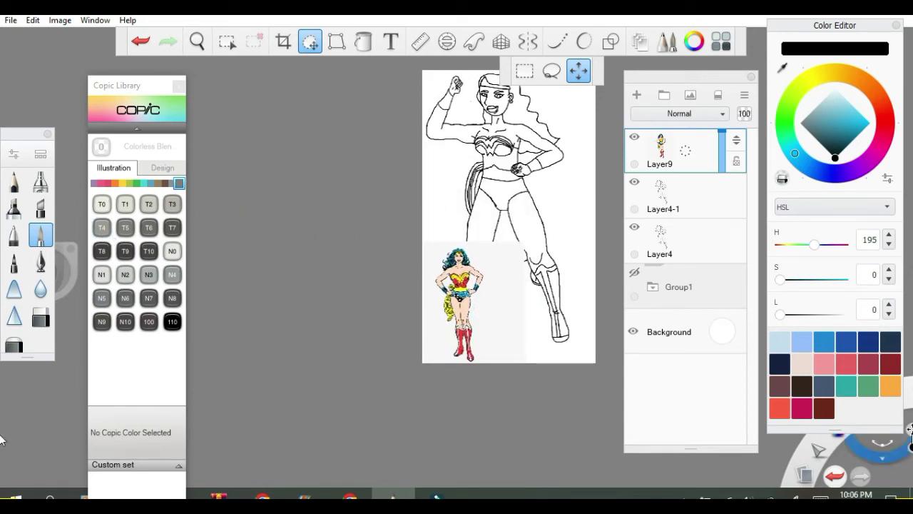
pyautogui.moveTo(360, 205); pyautogui.dragTo(499, 303)
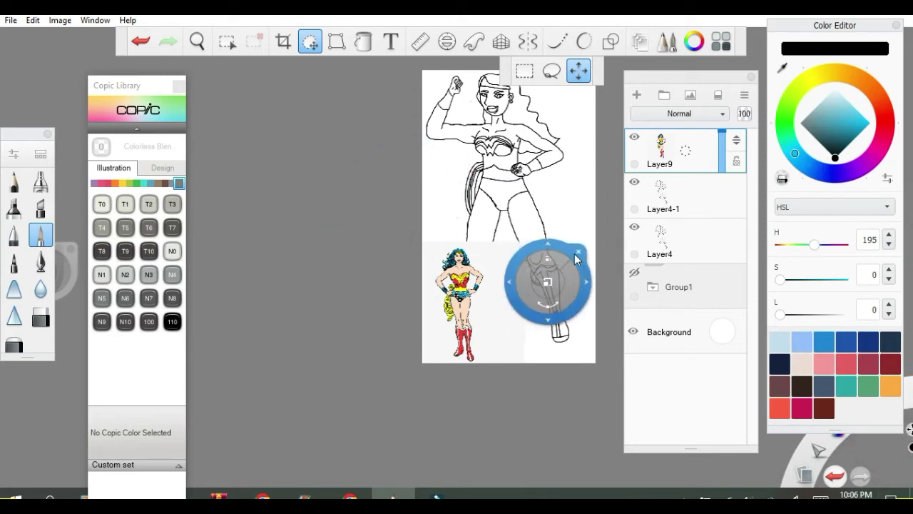
pyautogui.click(573, 250)
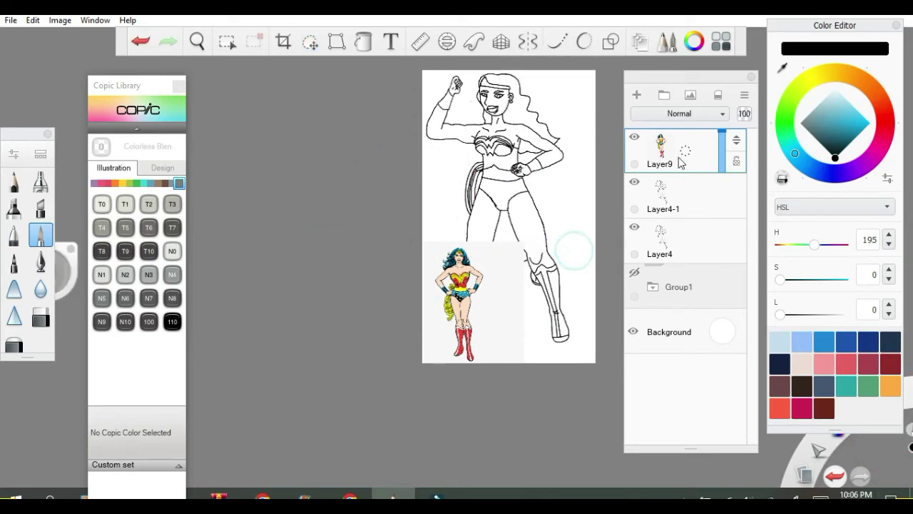
# Make Layer4-1 active for filling and sample the light skin tone from the reference figure's upper chest.
pyautogui.click(687, 205)
pyautogui.click(363, 41)
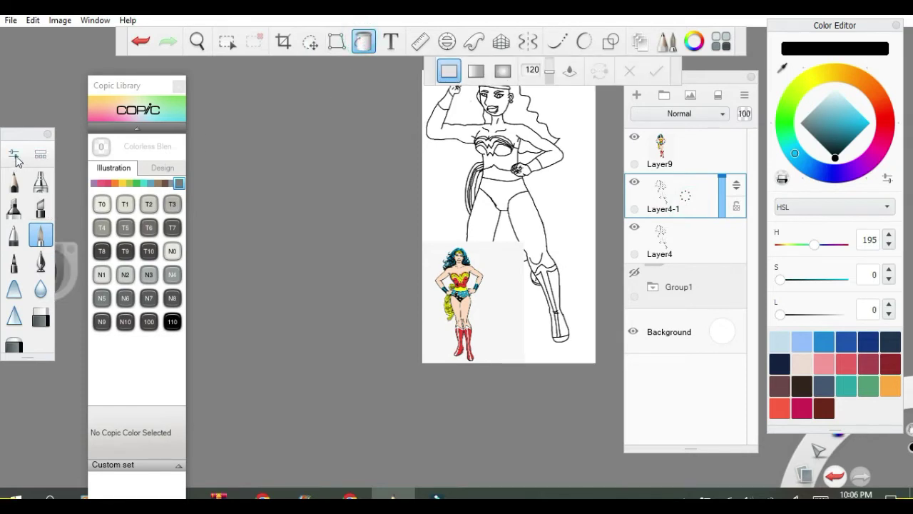
pyautogui.click(782, 69)
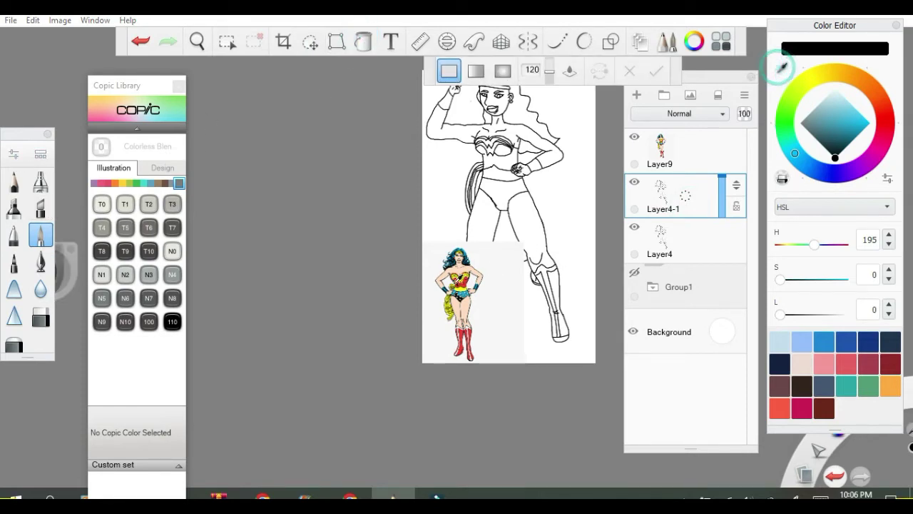
pyautogui.click(461, 269)
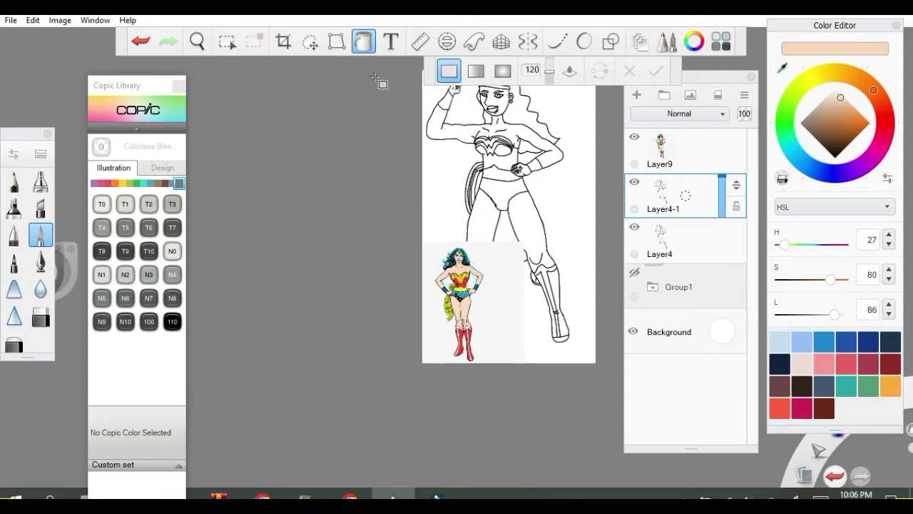
# Select the figure's skin areas with the Magic Wand in add mode, covering the arms, the hand on the hip and both thighs.
pyautogui.click(227, 42)
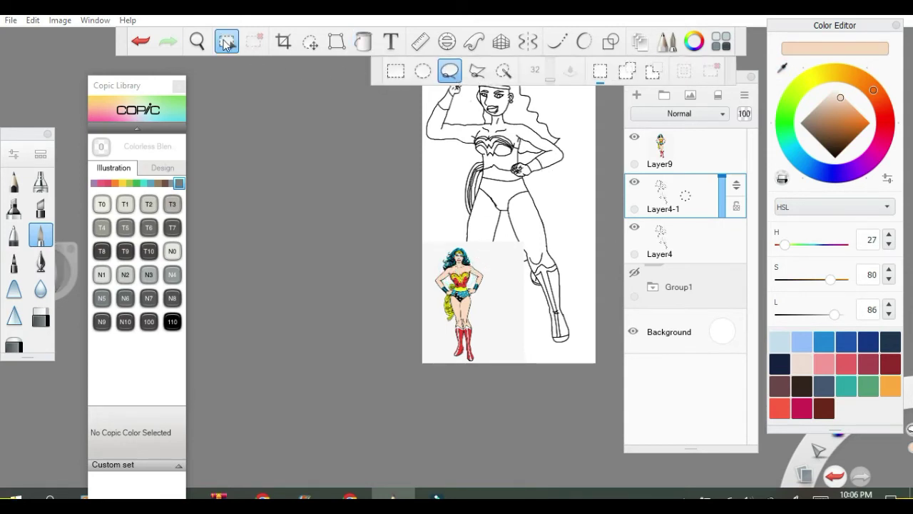
pyautogui.click(503, 72)
pyautogui.click(435, 127)
pyautogui.click(627, 71)
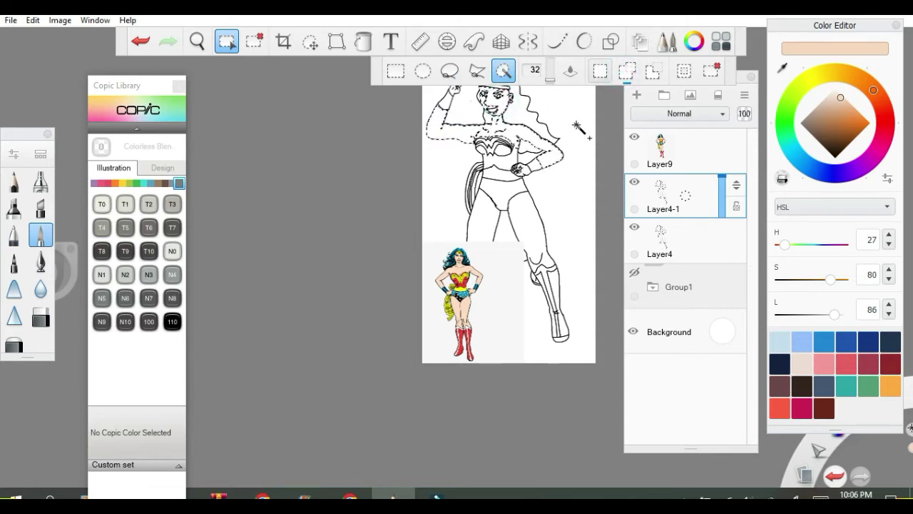
pyautogui.click(525, 170)
pyautogui.scroll(2, 521, 170)
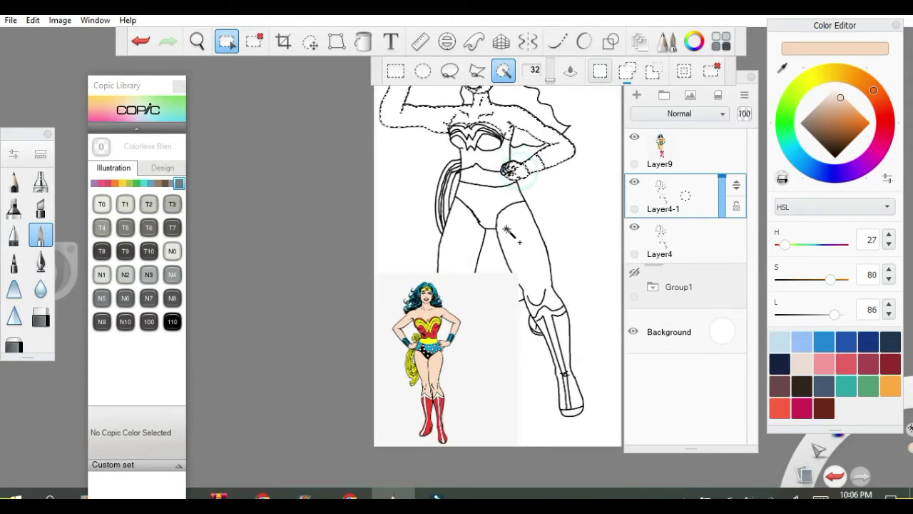
pyautogui.click(508, 222)
pyautogui.click(470, 232)
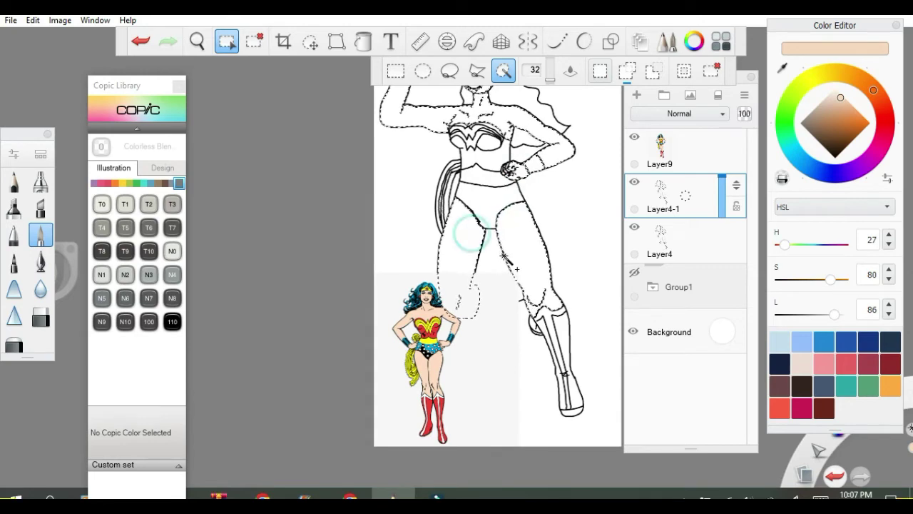
# Add the small finger areas of the fist on the hip to the skin selection, undoing the first mis-selection.
pyautogui.scroll(-3, 503, 255)
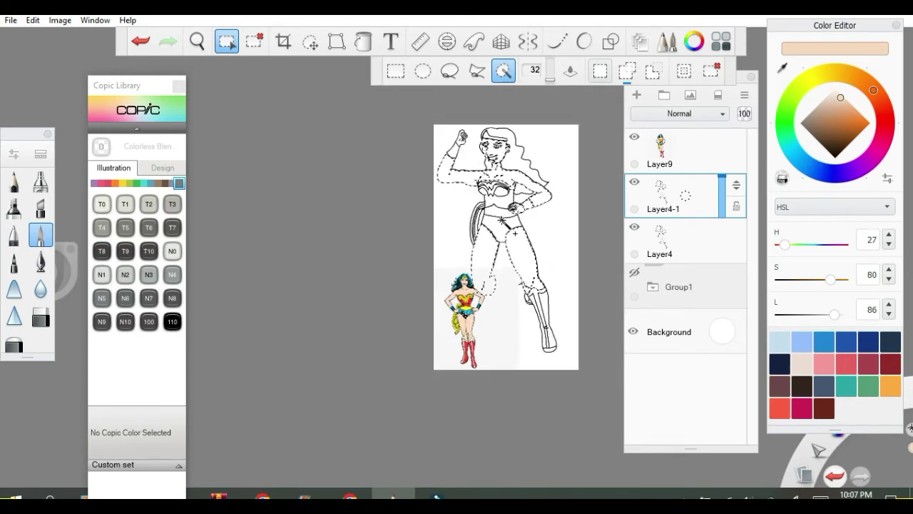
pyautogui.scroll(6, 515, 233)
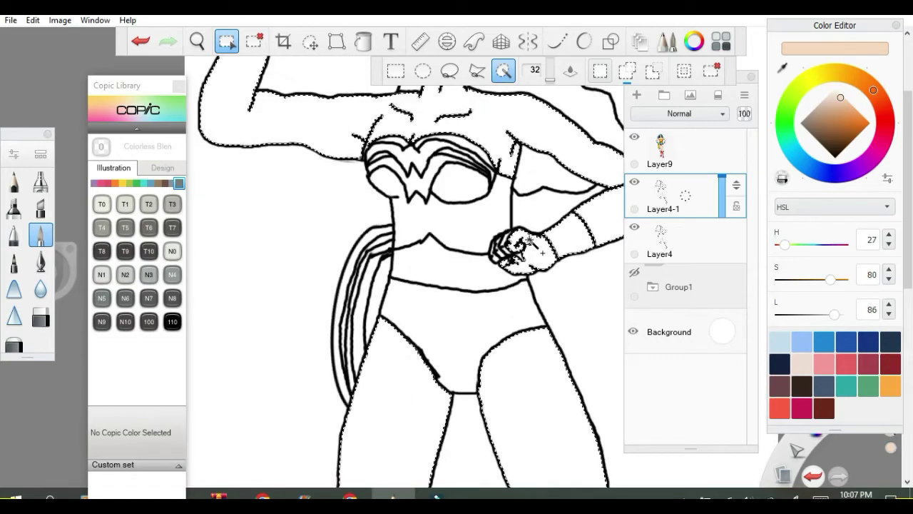
pyautogui.scroll(6, 532, 245)
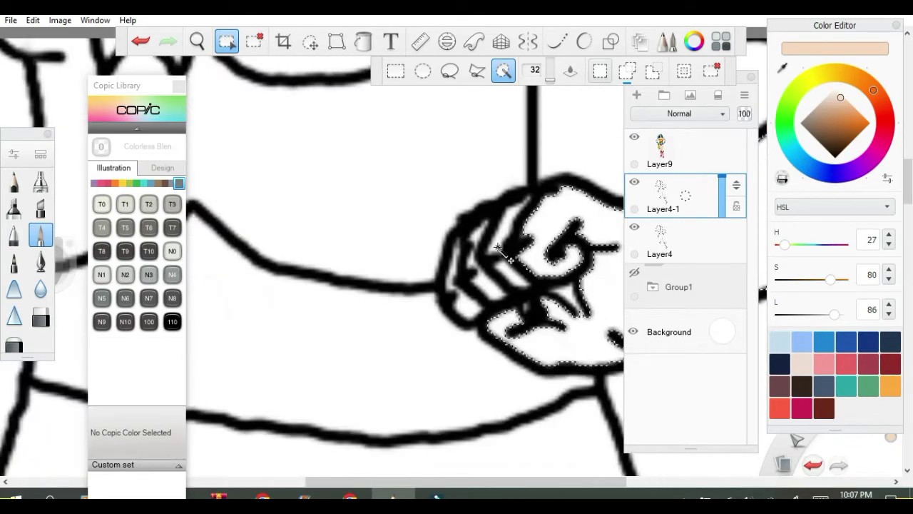
pyautogui.click(507, 270)
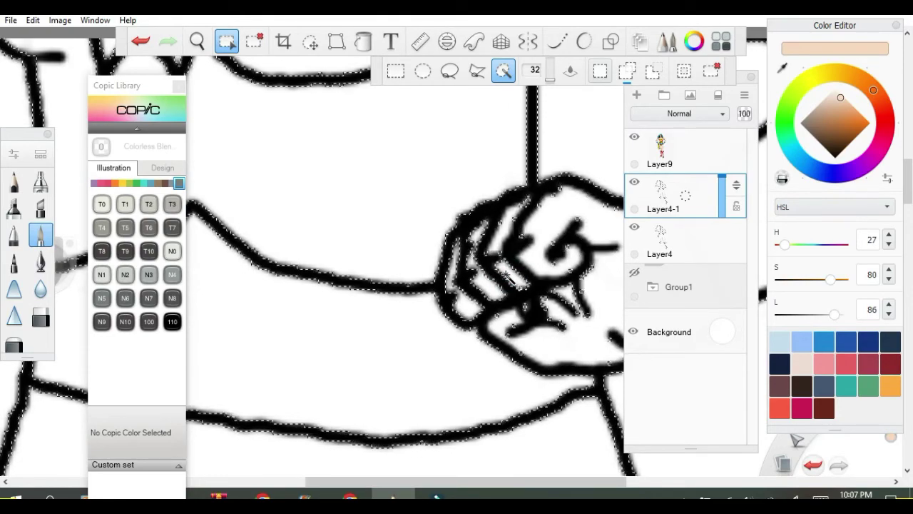
pyautogui.click(142, 42)
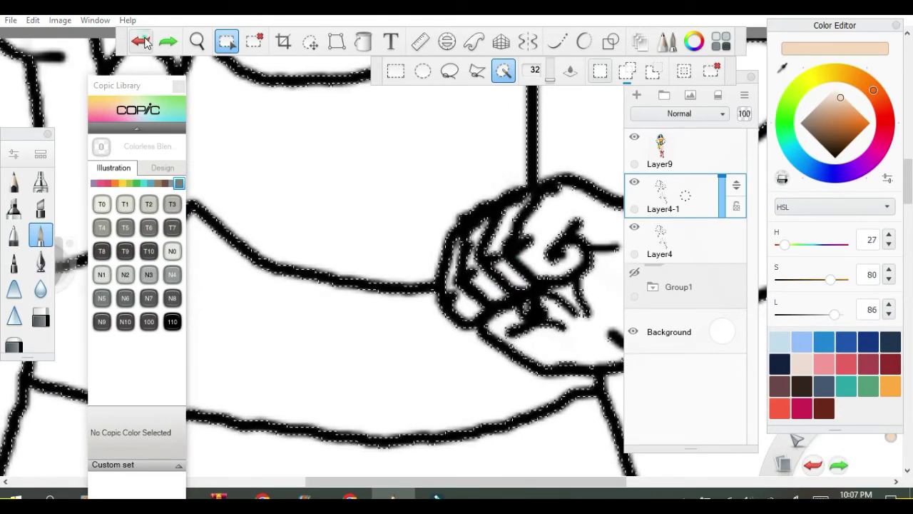
pyautogui.scroll(2, 526, 271)
pyautogui.click(512, 283)
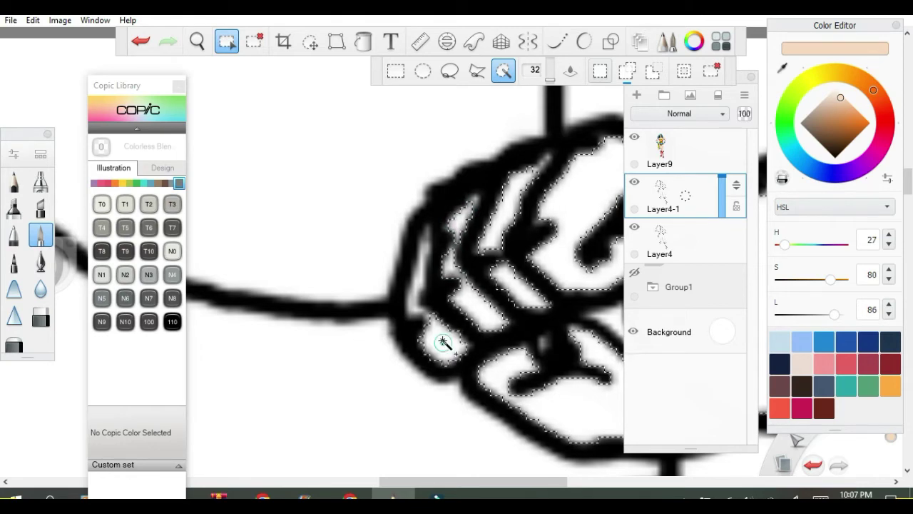
pyautogui.click(416, 300)
pyautogui.click(416, 267)
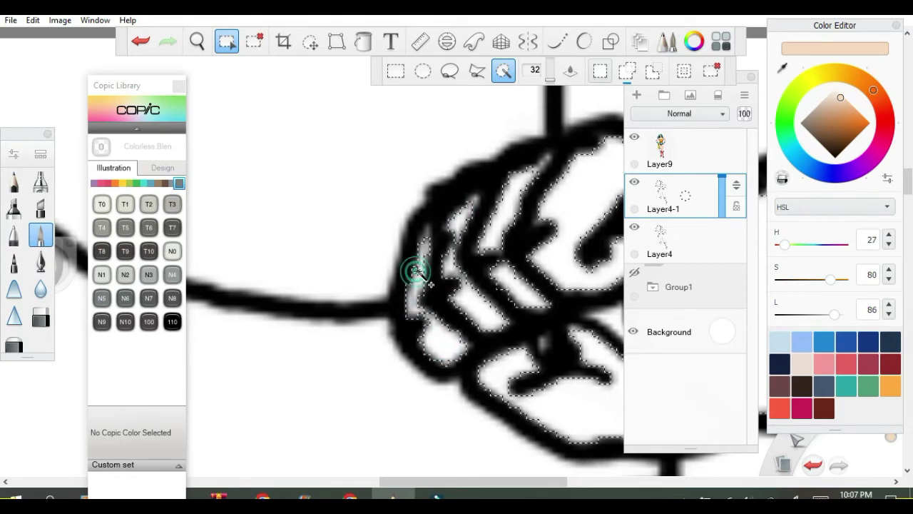
# Add the small finger and thumb areas of the raised fist to the skin selection on Layer4-1.
pyautogui.scroll(-3, 543, 348)
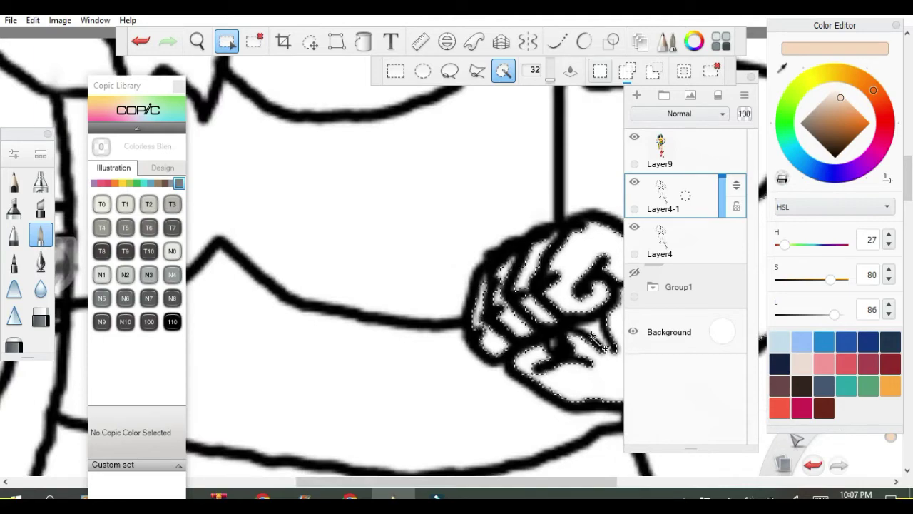
pyautogui.scroll(-4, 459, 287)
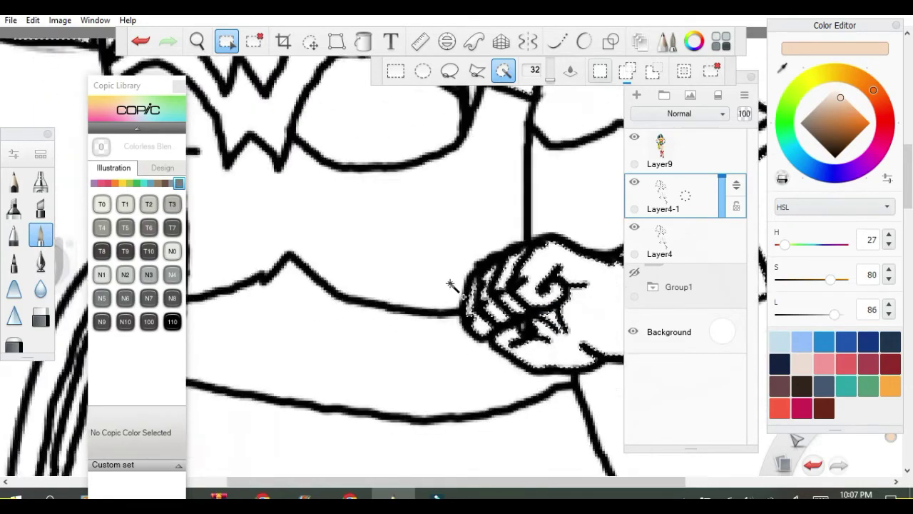
pyautogui.scroll(-4, 451, 284)
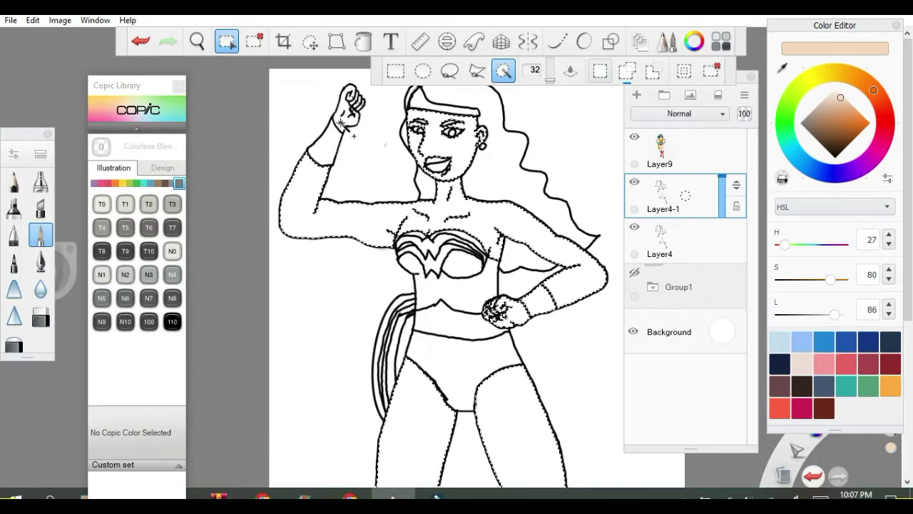
pyautogui.scroll(2, 371, 111)
pyautogui.scroll(5, 370, 111)
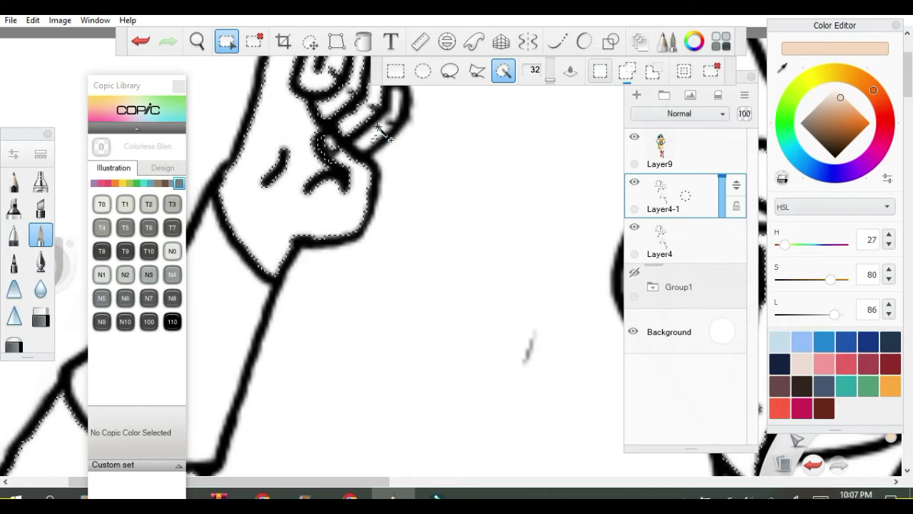
pyautogui.scroll(-4, 398, 109)
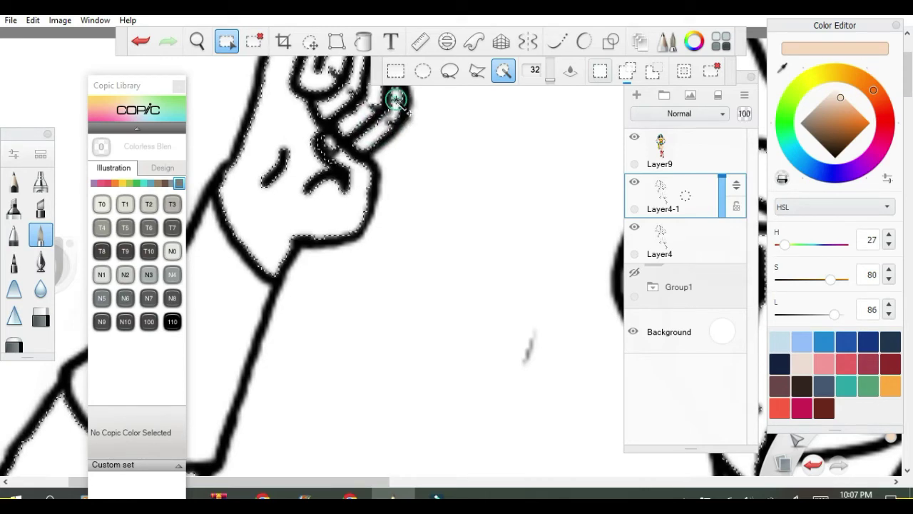
pyautogui.scroll(5, 383, 135)
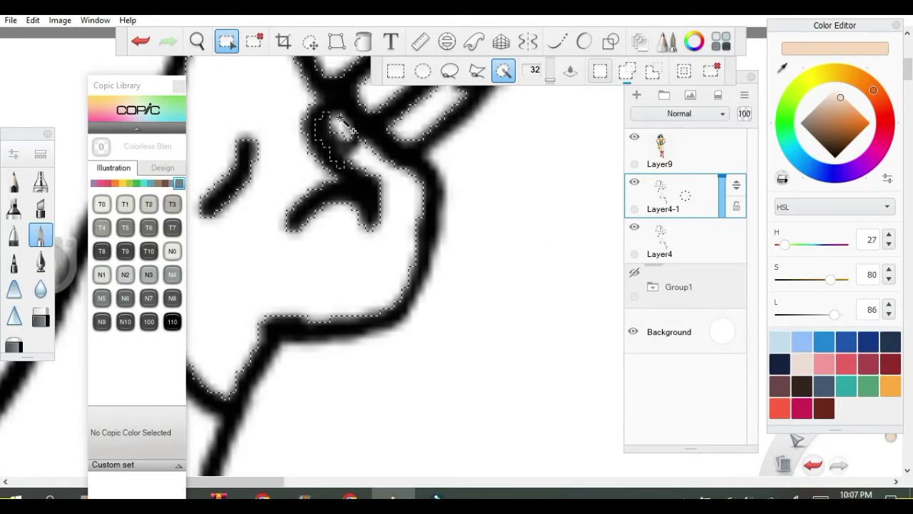
pyautogui.click(340, 116)
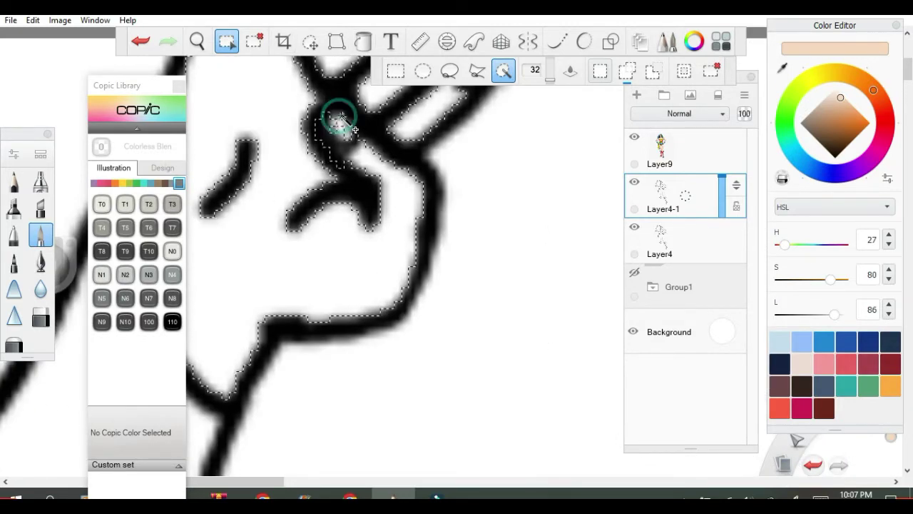
# Flood-fill the selected skin areas with the sampled light skin tone and clear the selection.
pyautogui.click(363, 41)
pyautogui.click(394, 227)
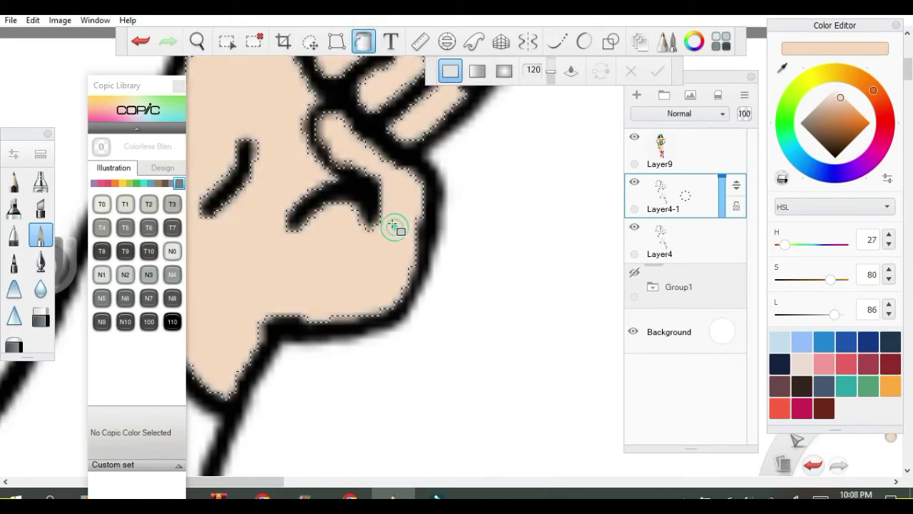
pyautogui.scroll(-5, 393, 228)
pyautogui.scroll(-6, 399, 225)
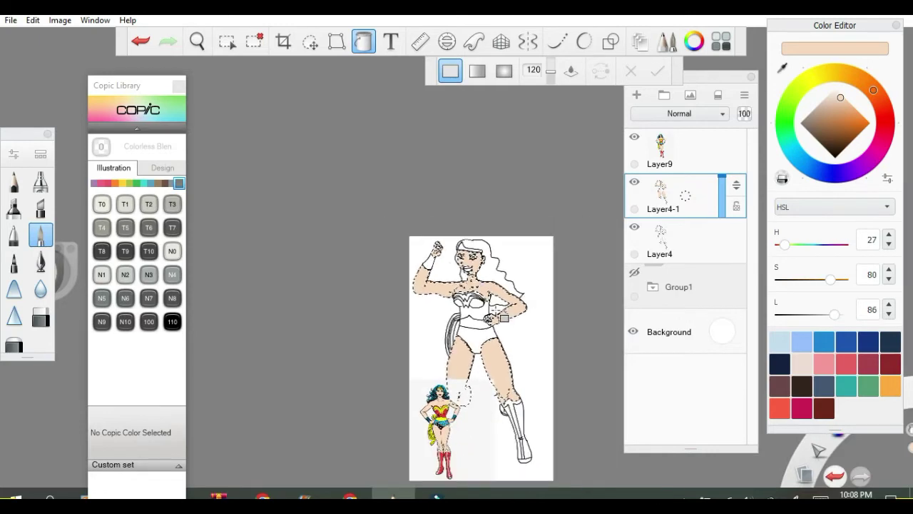
pyautogui.scroll(-3, 479, 284)
pyautogui.scroll(3, 494, 300)
pyautogui.scroll(4, 494, 300)
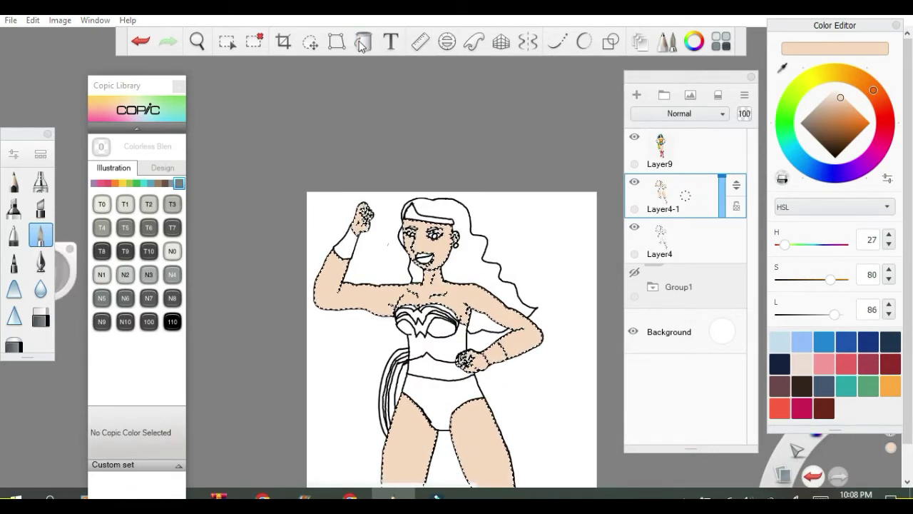
pyautogui.click(255, 41)
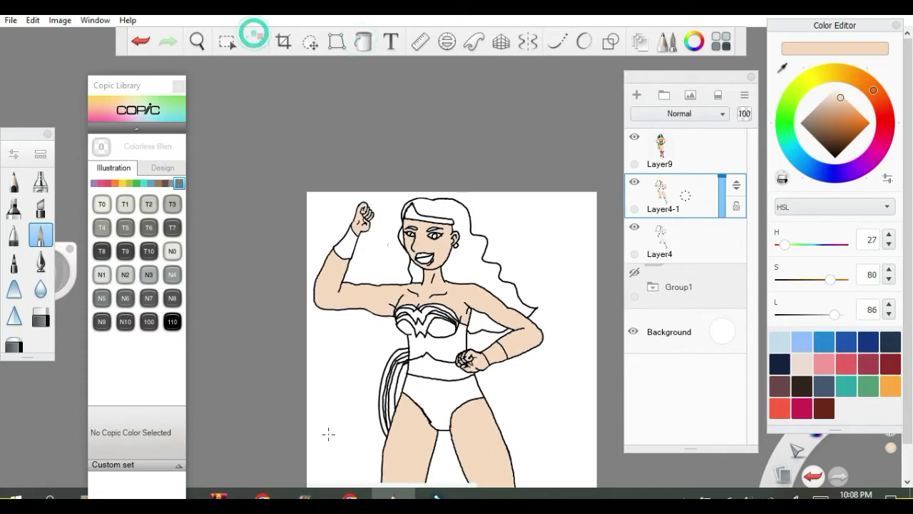
# Sample the dark teal from the reference figure's hair and darken it to pure black.
pyautogui.scroll(-1, 536, 363)
pyautogui.scroll(-1, 528, 363)
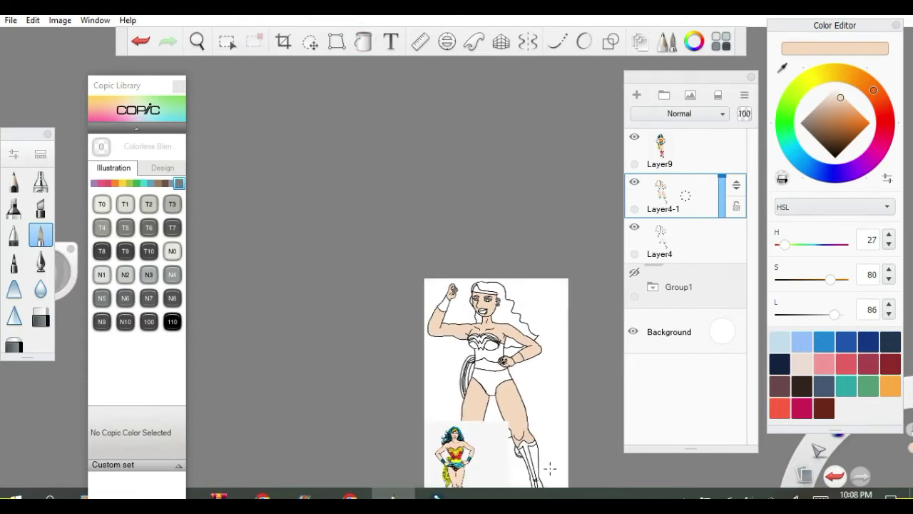
pyautogui.scroll(2, 468, 464)
pyautogui.scroll(1, 457, 463)
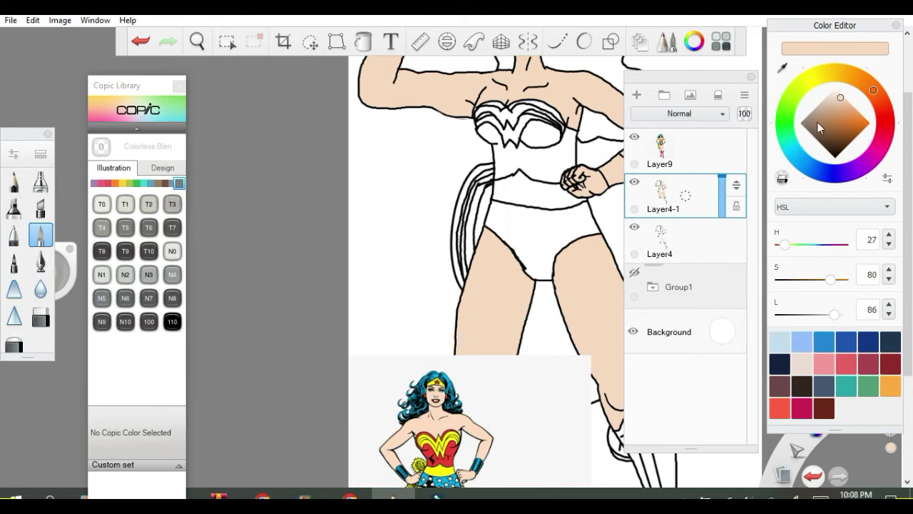
pyautogui.click(782, 67)
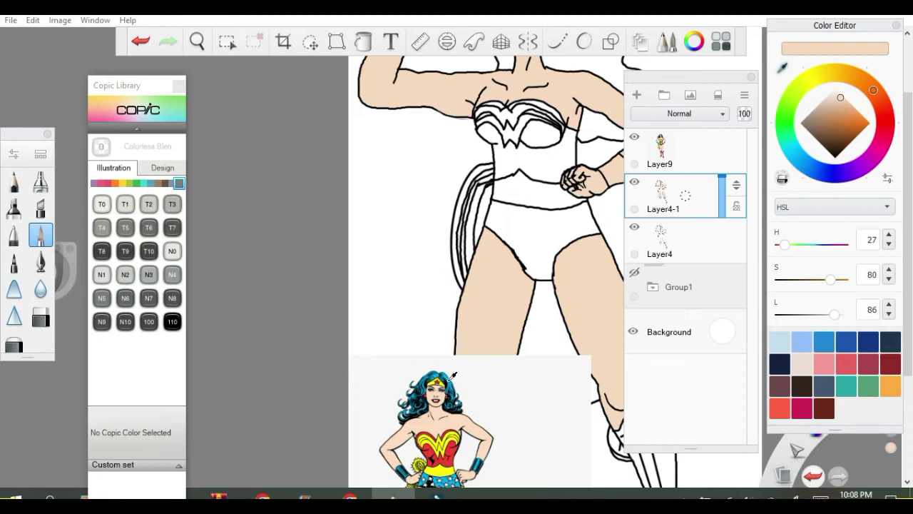
pyautogui.click(457, 406)
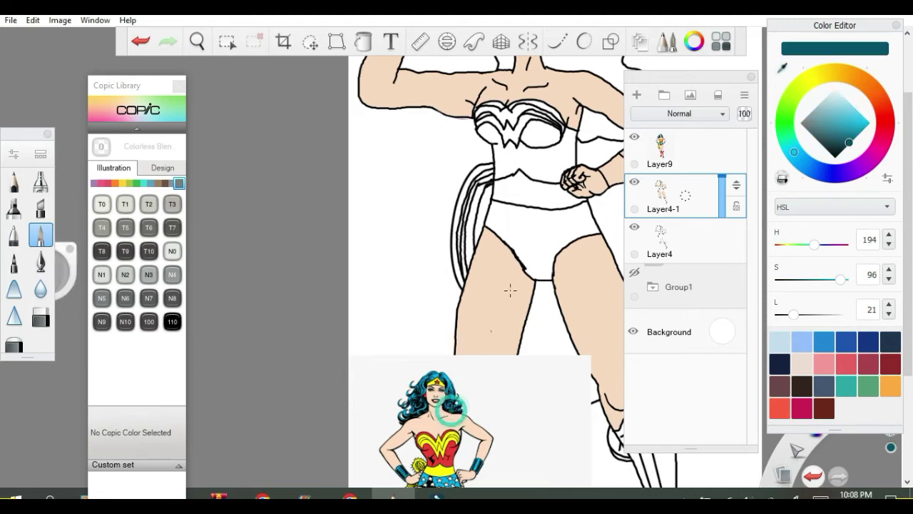
pyautogui.moveTo(856, 142); pyautogui.dragTo(835, 157)
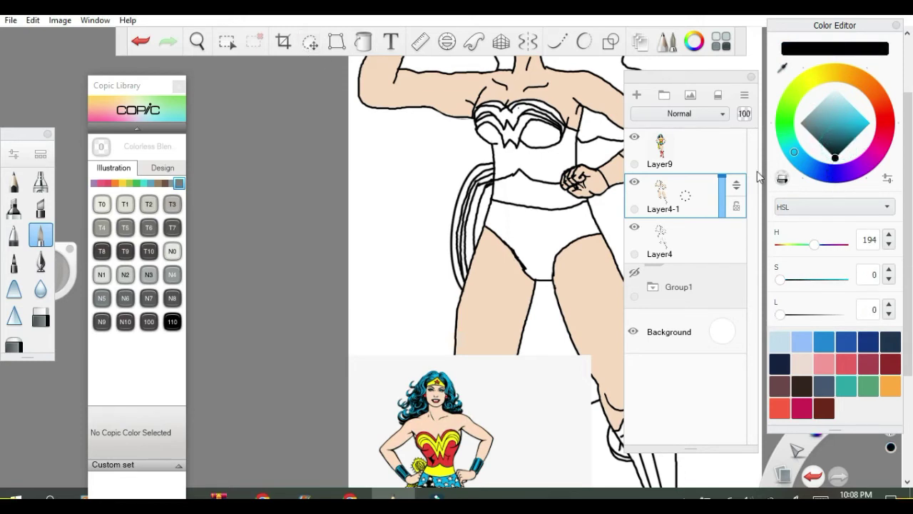
# Choose Copic 100 Black, darken it to saturation 0 and lightness 14, and flood-fill the long hair, undoing the accidental skin fills.
pyautogui.click(149, 321)
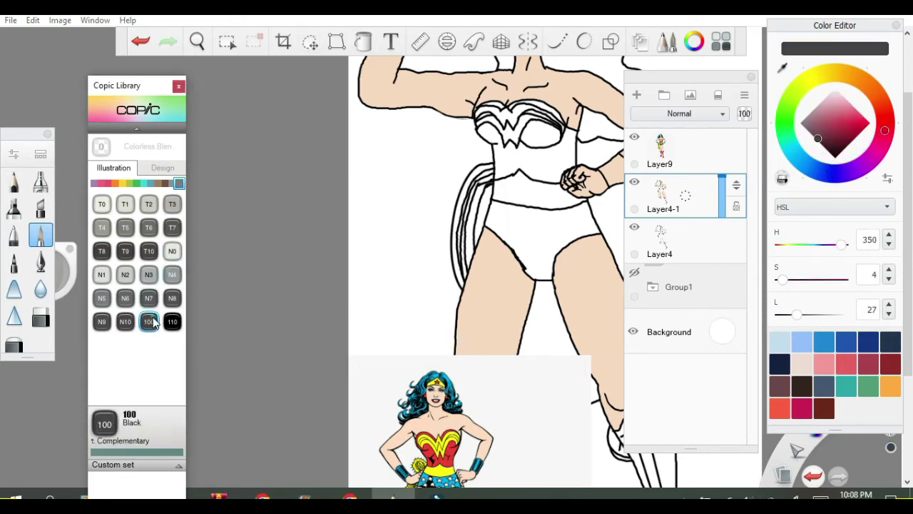
pyautogui.moveTo(818, 140); pyautogui.dragTo(822, 146)
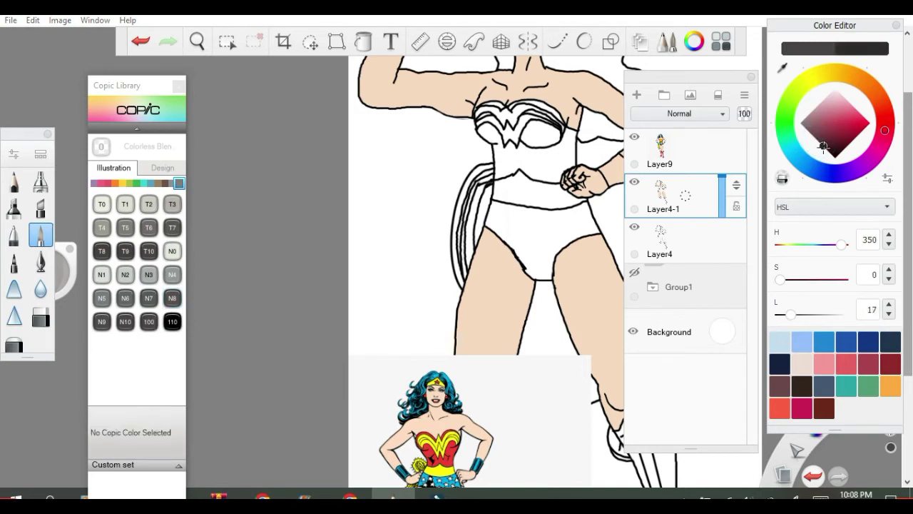
pyautogui.click(364, 43)
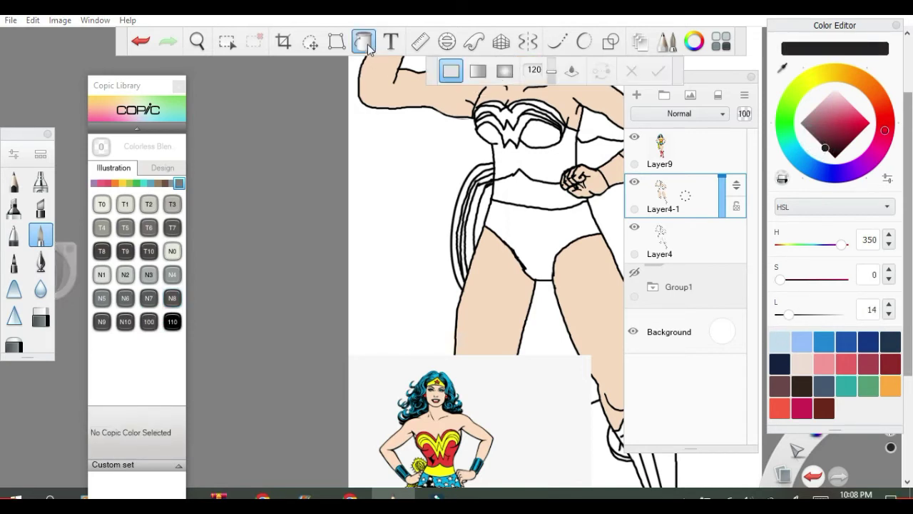
pyautogui.scroll(2, 540, 117)
pyautogui.scroll(-4, 546, 151)
pyautogui.scroll(-2, 549, 164)
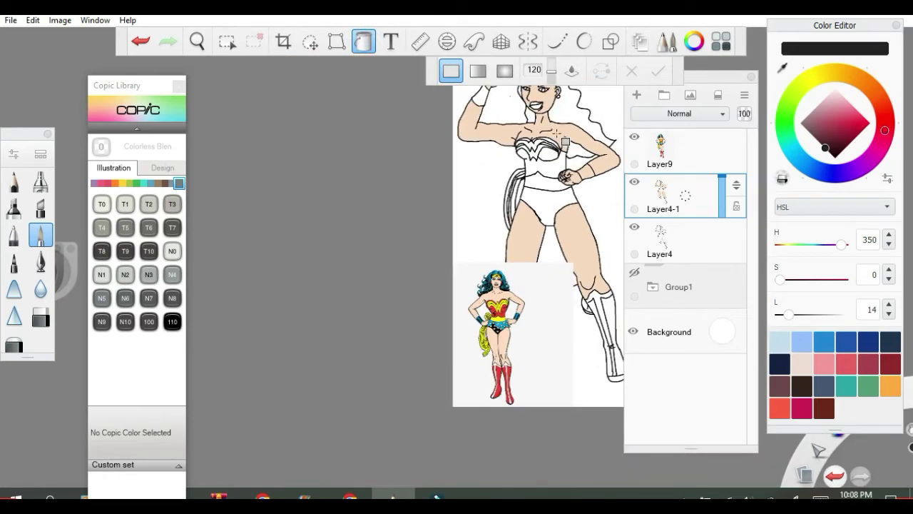
pyautogui.click(540, 119)
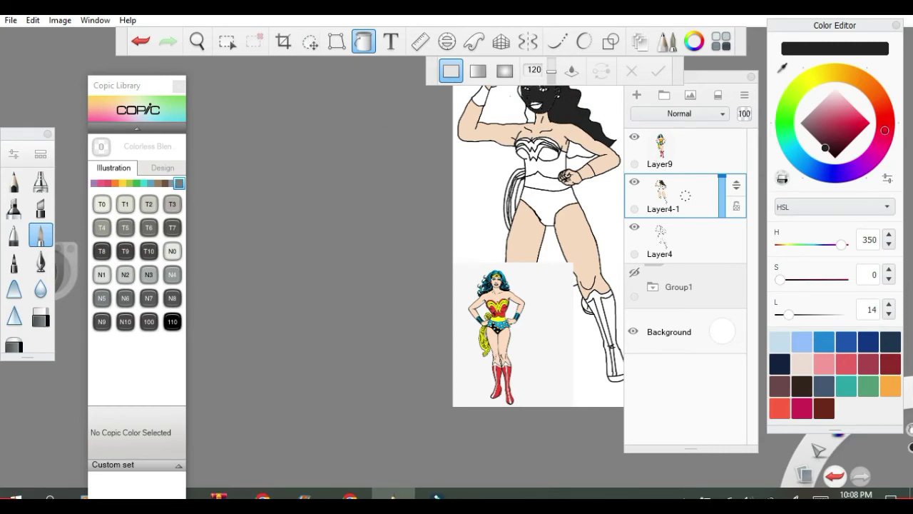
pyautogui.click(141, 41)
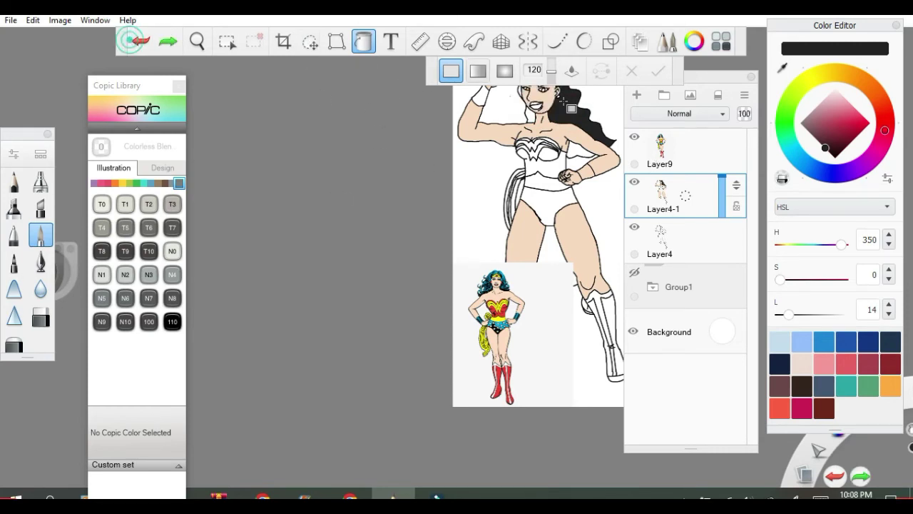
pyautogui.click(529, 112)
pyautogui.click(140, 41)
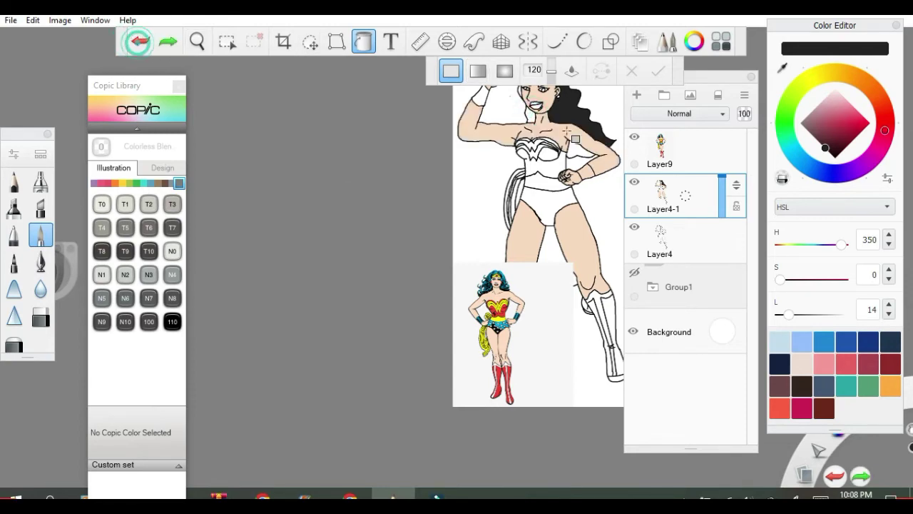
# Fill the remaining hair sections behind the bent arm, beside the neck and face, and above the headband with the near-black color.
pyautogui.scroll(5, 575, 139)
pyautogui.click(560, 166)
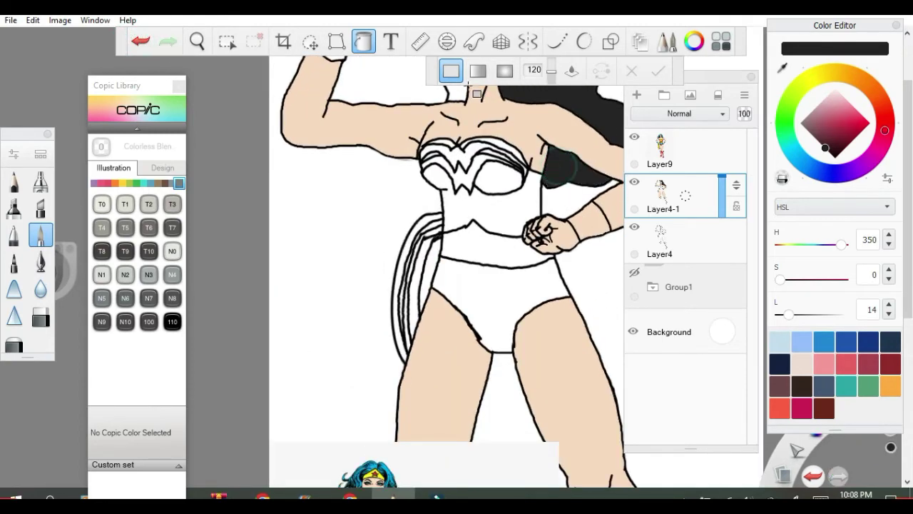
pyautogui.scroll(1, 476, 94)
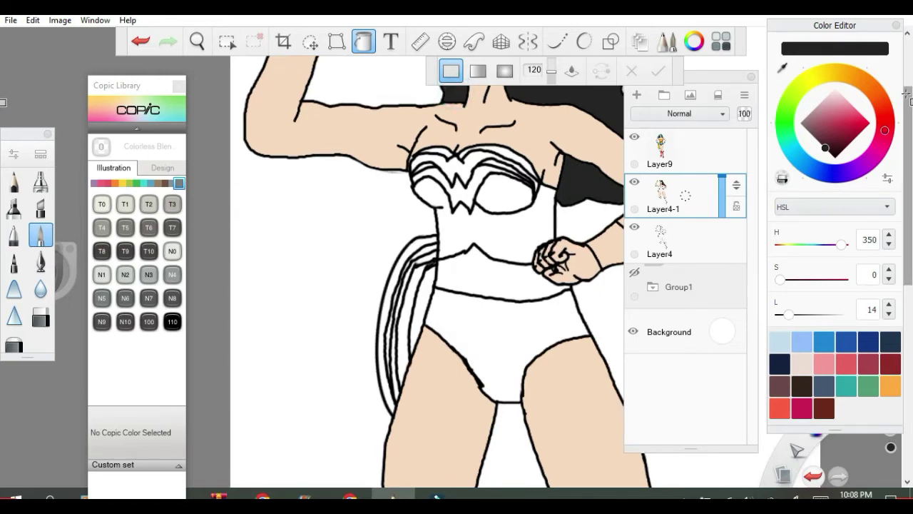
pyautogui.moveTo(906, 95); pyautogui.dragTo(906, 46)
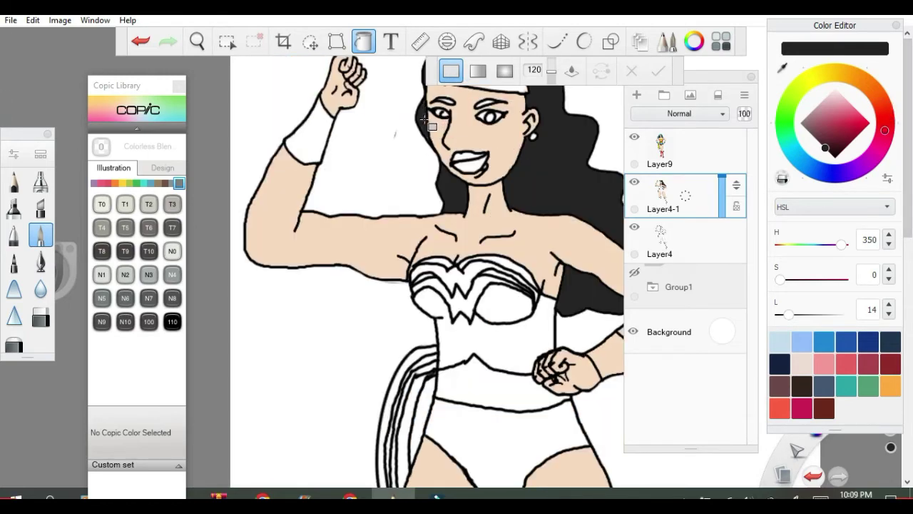
pyautogui.scroll(-3, 528, 147)
pyautogui.scroll(-1, 528, 145)
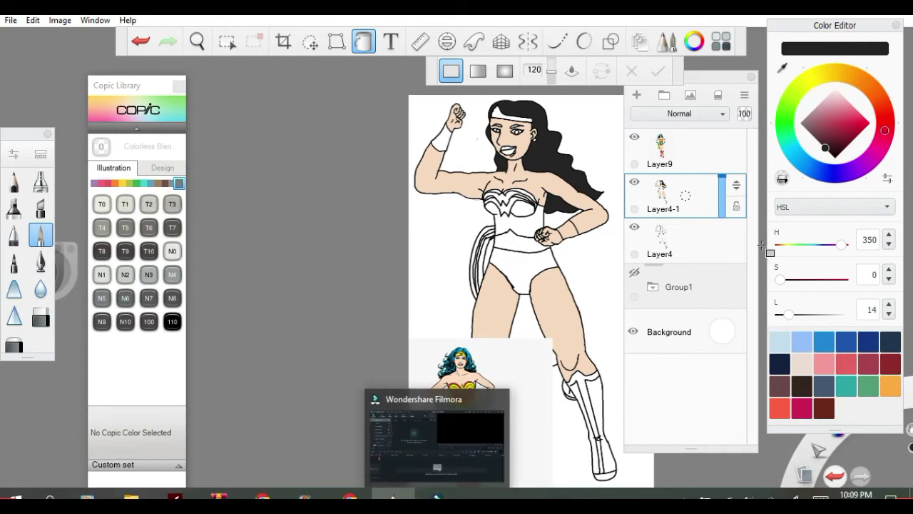
# Set the color to a neutral gray with lightness 52 and fill both wrist bracelets with it.
pyautogui.moveTo(819, 126)
pyautogui.mouseDown()
pyautogui.moveTo(815, 136)
pyautogui.moveTo(802, 121)
pyautogui.mouseUp()
pyautogui.scroll(4, 571, 225)
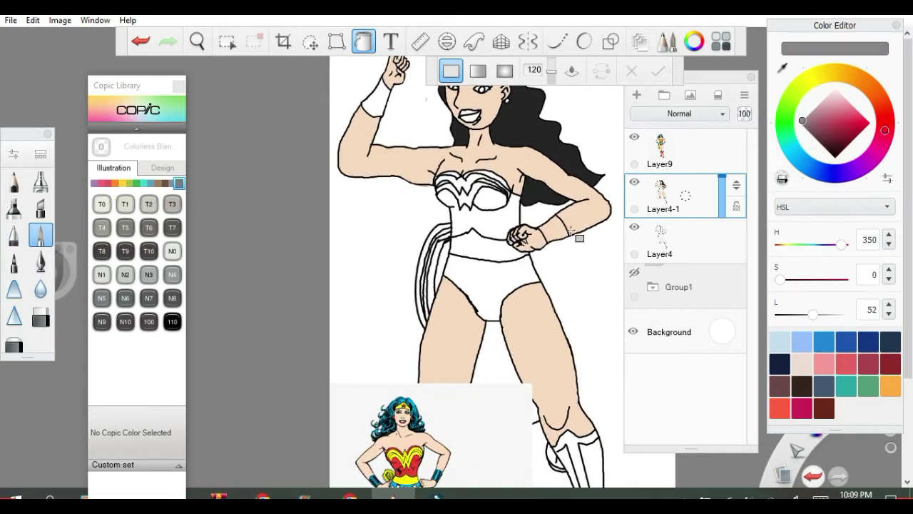
pyautogui.moveTo(560, 240); pyautogui.dragTo(548, 229)
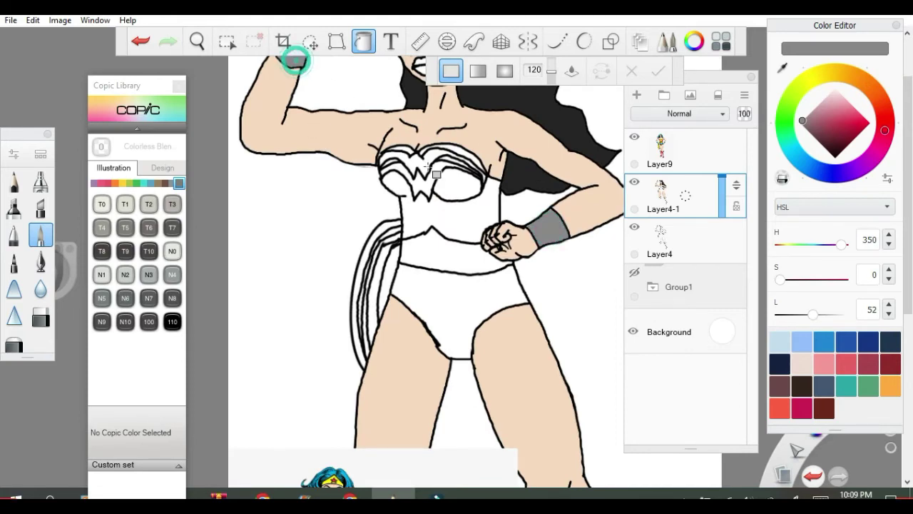
# Sample the bright blue from the reference figure's briefs and fill the drawn figure's briefs with it.
pyautogui.scroll(-4, 455, 226)
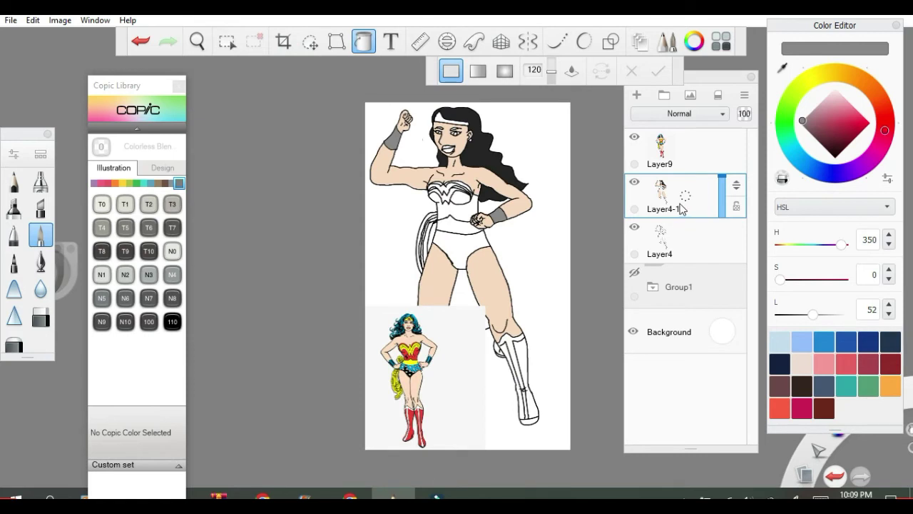
pyautogui.click(783, 67)
pyautogui.click(411, 368)
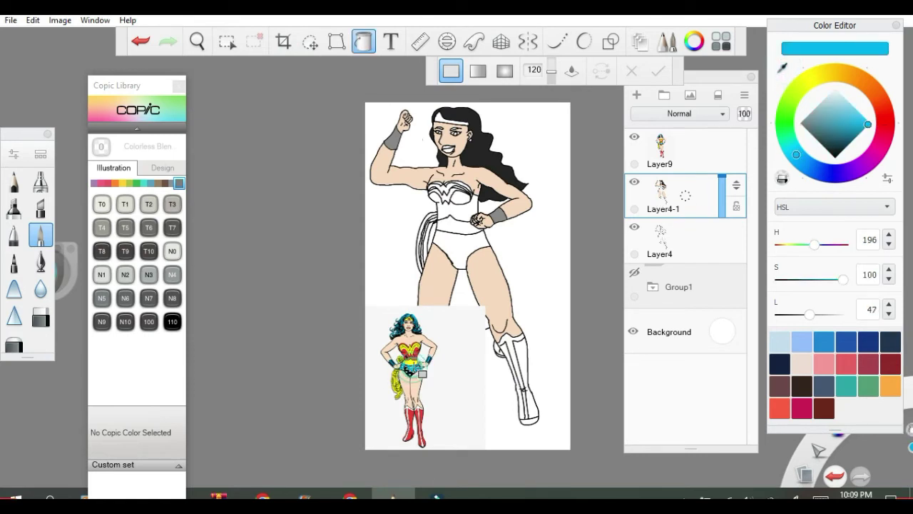
pyautogui.click(461, 249)
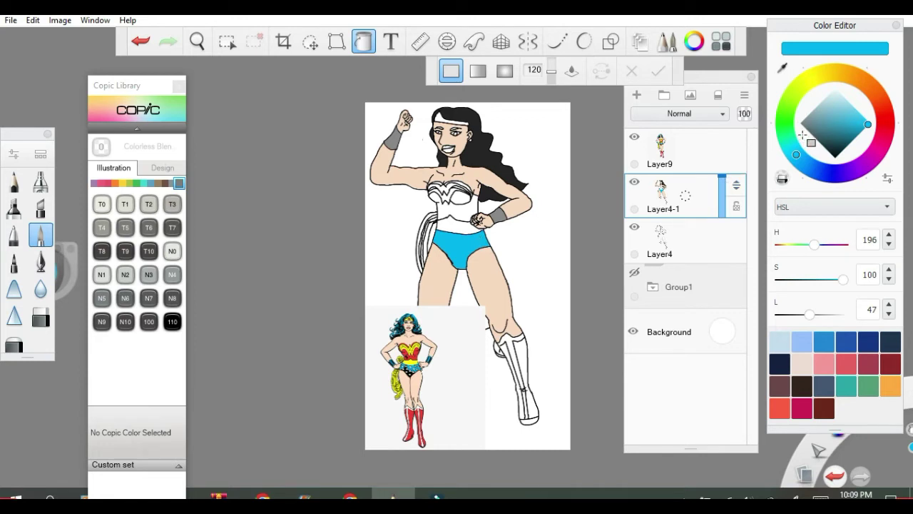
# Sample the yellow from the reference figure's belt and fill the drawn figure's belt with it.
pyautogui.click(782, 68)
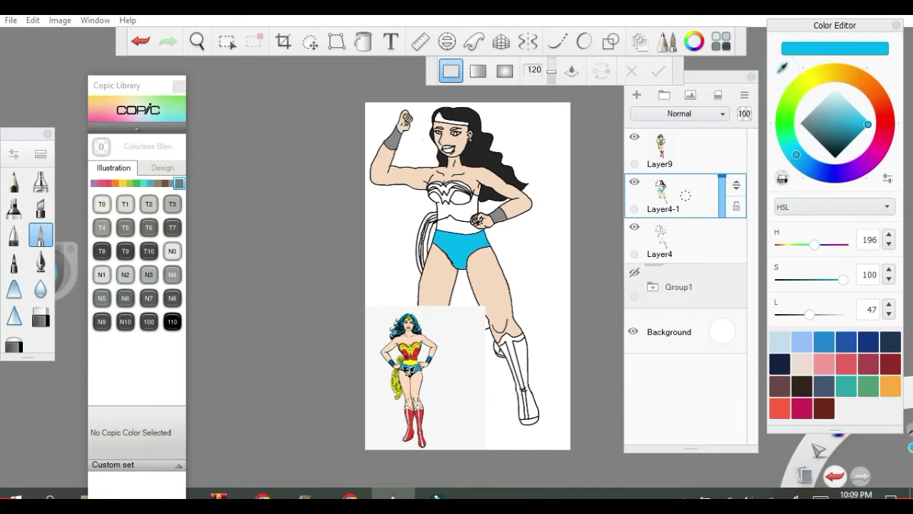
pyautogui.click(411, 359)
pyautogui.click(454, 226)
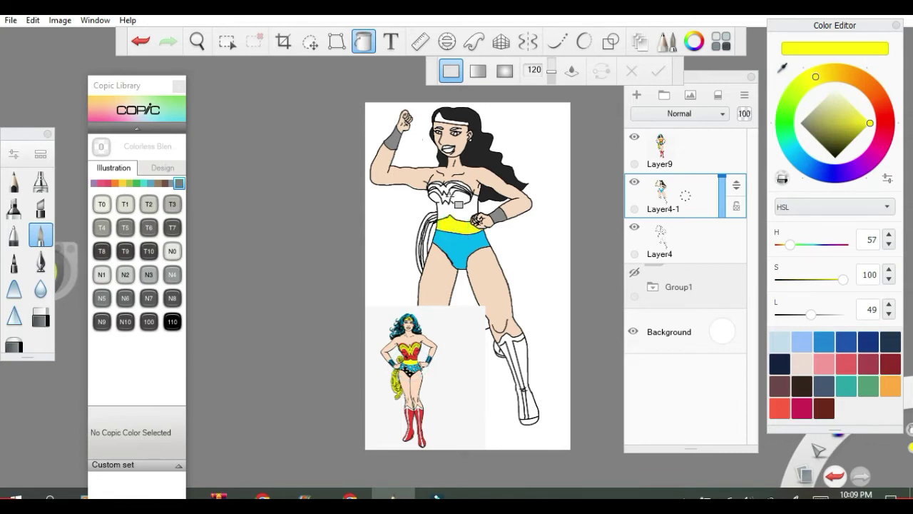
pyautogui.scroll(8, 451, 197)
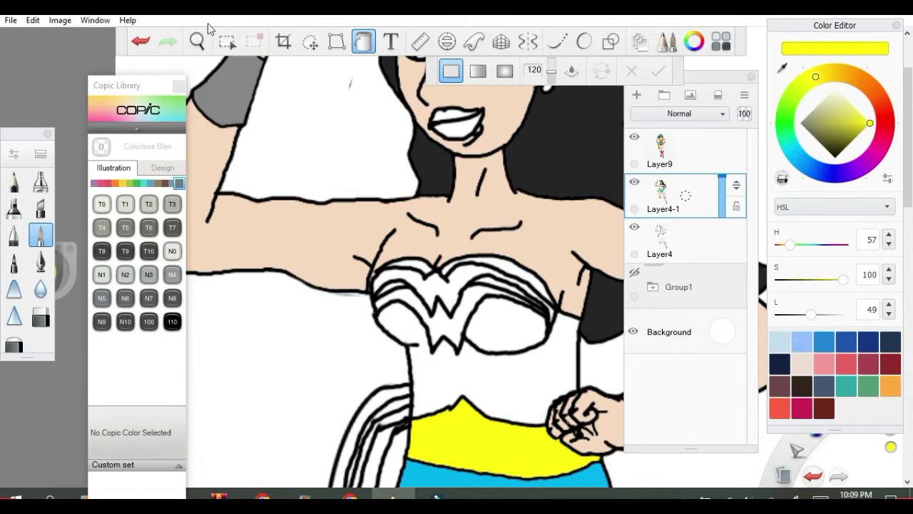
# Select the white bands of the W-shaped chest emblem as one combined selection, fill them with the yellow, and deselect.
pyautogui.click(227, 41)
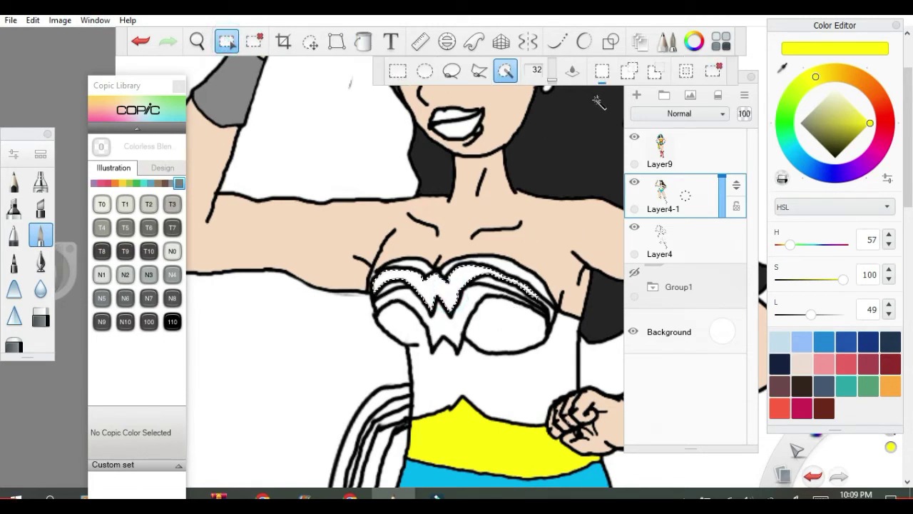
pyautogui.click(629, 71)
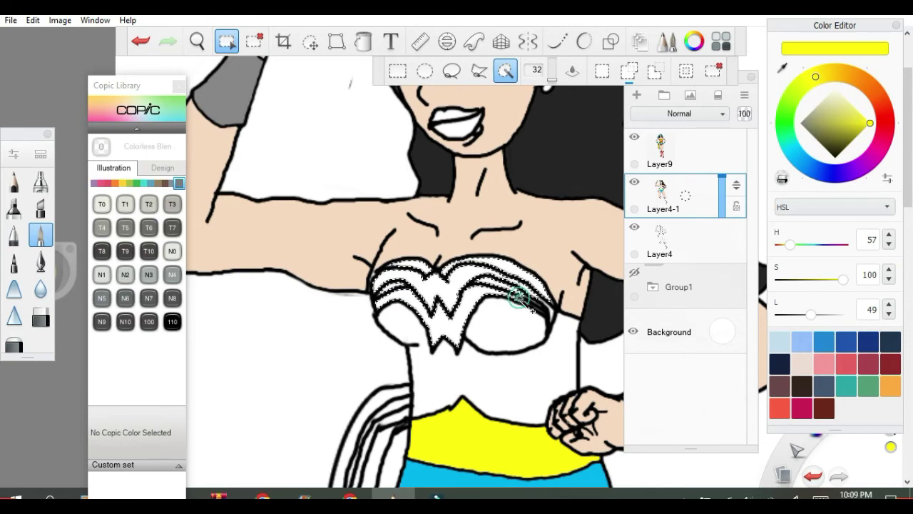
pyautogui.click(363, 41)
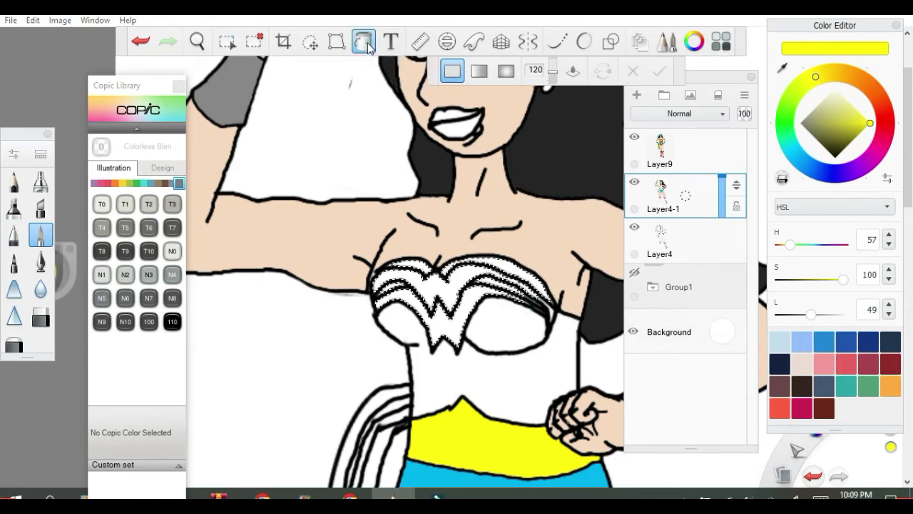
pyautogui.click(459, 326)
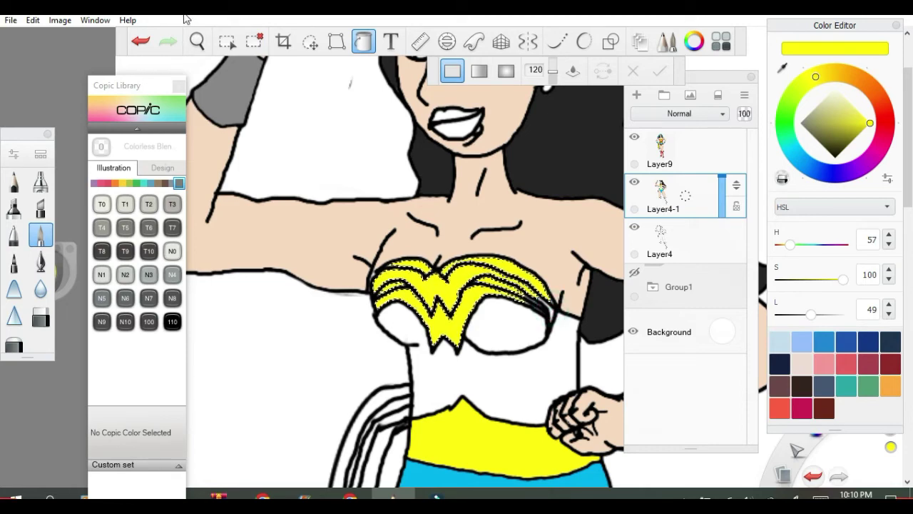
pyautogui.click(254, 41)
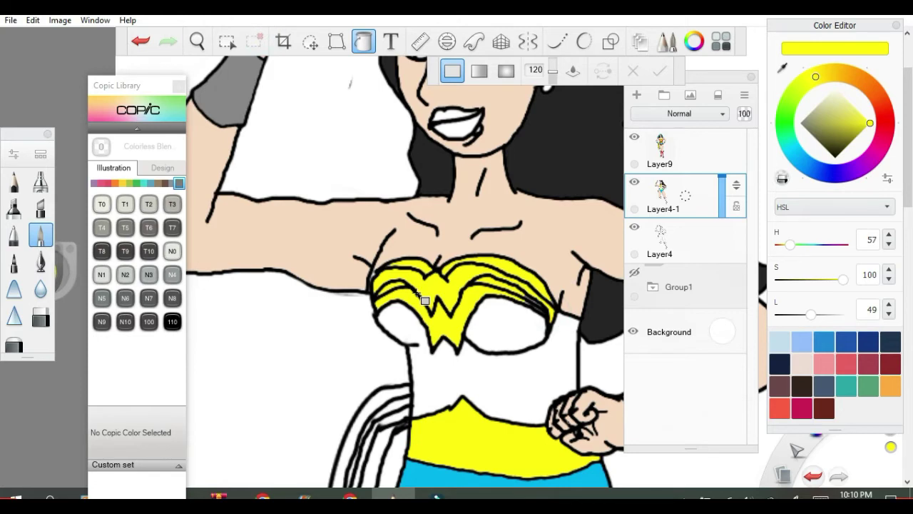
# Sample the yellow from the drawn belt and fill every strand of the coiled lasso beside the hip with it.
pyautogui.scroll(-5, 424, 300)
pyautogui.scroll(-3, 425, 344)
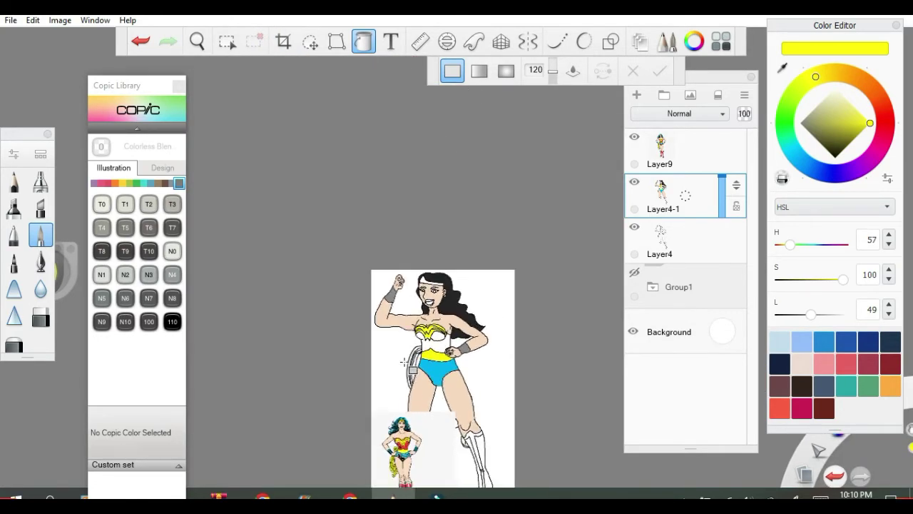
pyautogui.scroll(2, 413, 369)
pyautogui.scroll(1, 418, 472)
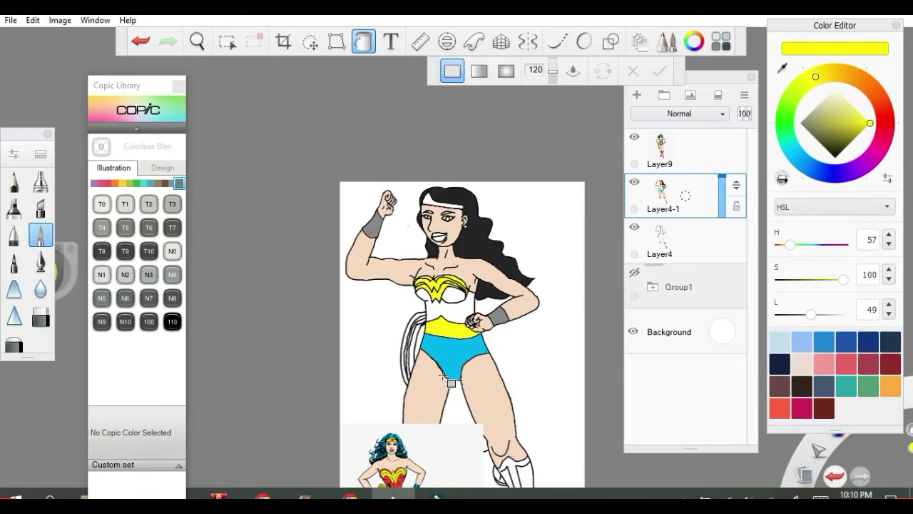
pyautogui.scroll(2, 327, 372)
pyautogui.scroll(1, 328, 372)
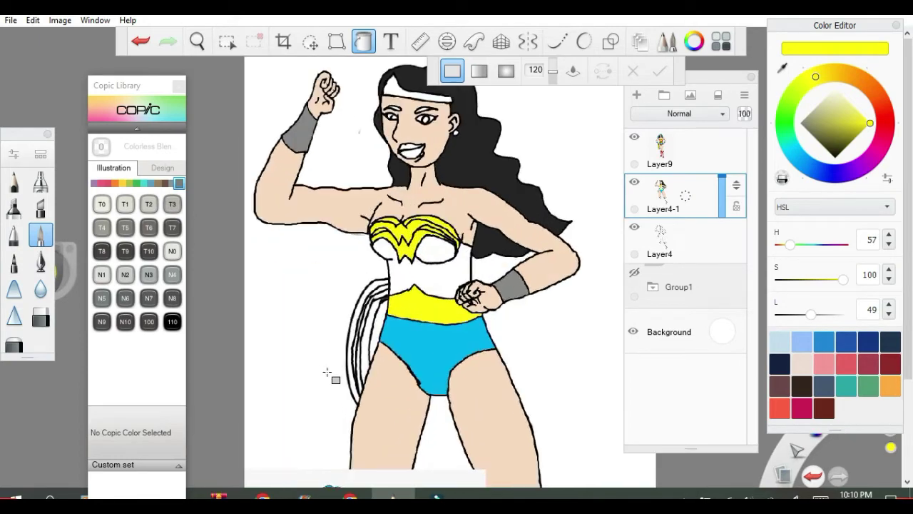
pyautogui.click(782, 69)
pyautogui.click(431, 310)
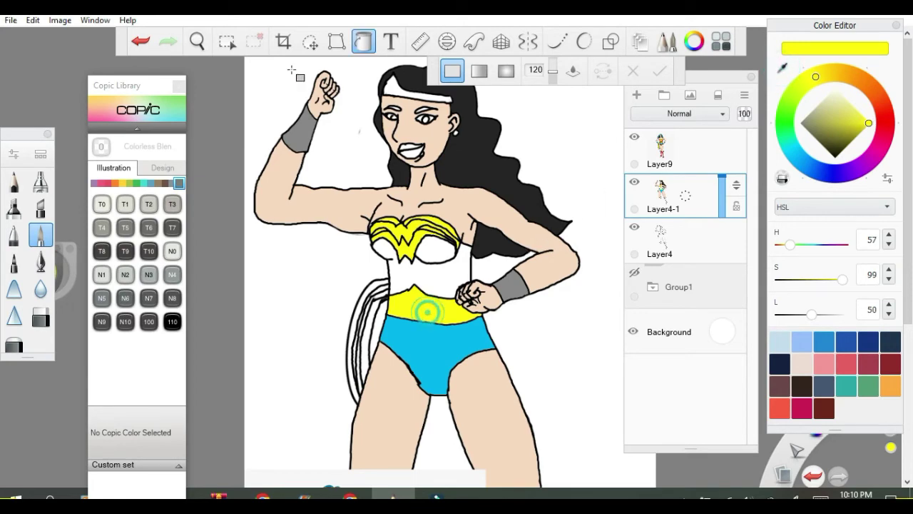
pyautogui.scroll(2, 379, 316)
pyautogui.click(372, 327)
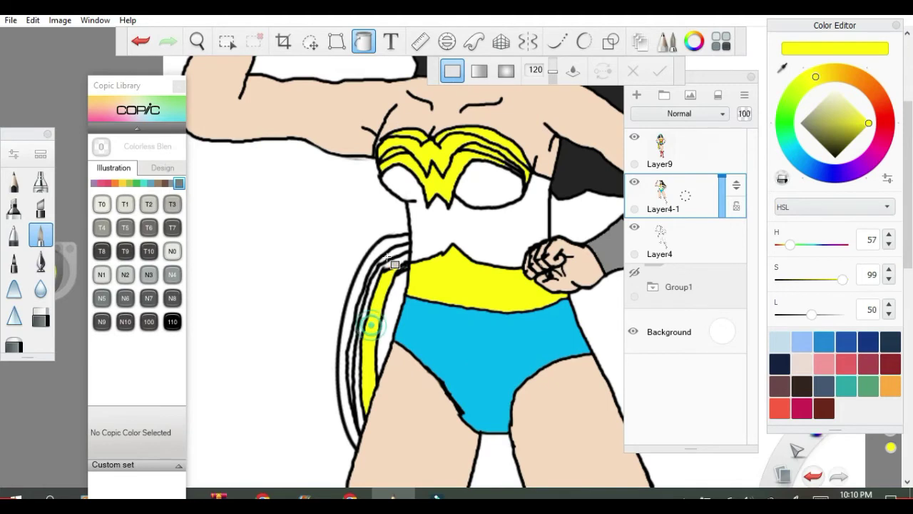
pyautogui.click(362, 325)
pyautogui.click(397, 250)
pyautogui.click(398, 252)
pyautogui.click(354, 351)
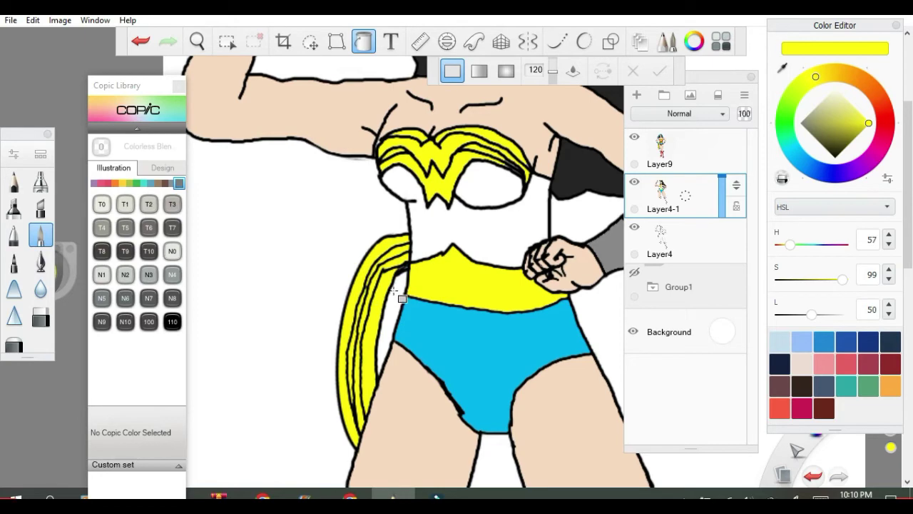
# Fill the drawn figure's headband with the same yellow.
pyautogui.scroll(-5, 396, 289)
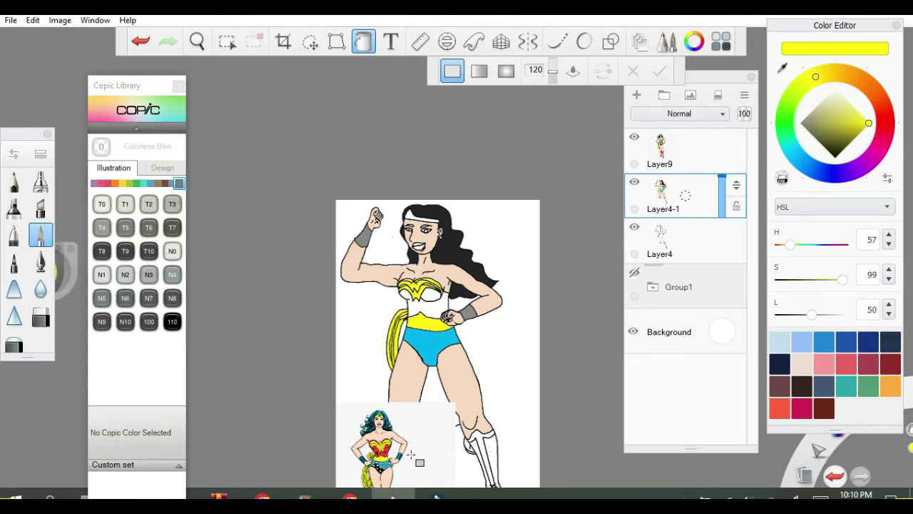
pyautogui.click(362, 50)
pyautogui.click(362, 53)
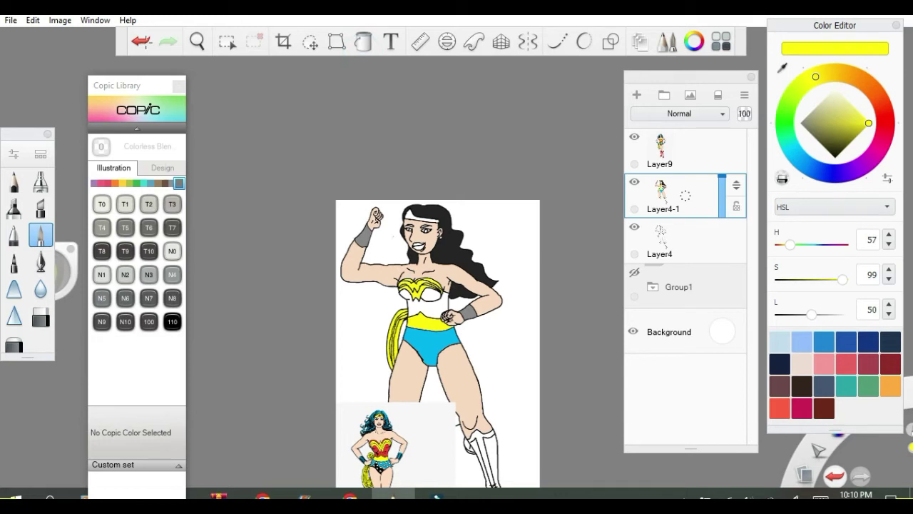
pyautogui.click(363, 43)
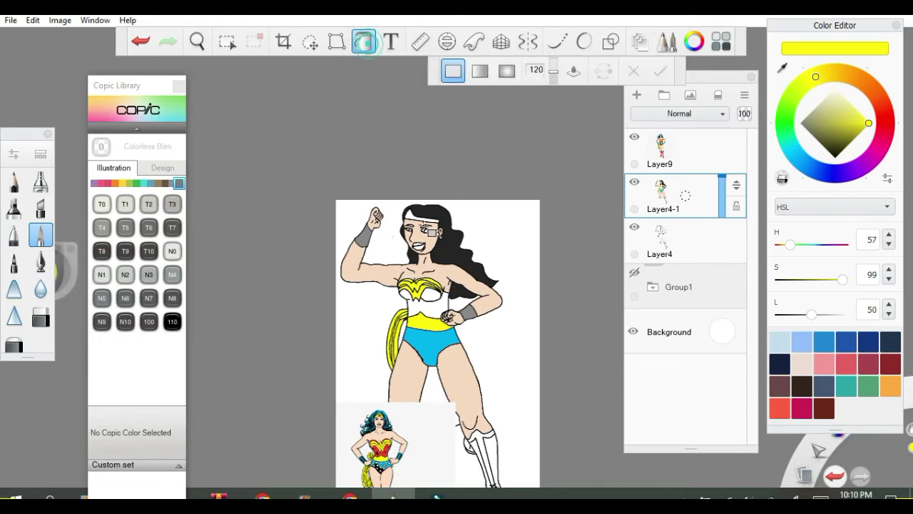
pyautogui.click(414, 214)
# Sample the red from the reference figure's bodice and fill the white areas of the drawn figure's bodice with it.
pyautogui.click(782, 67)
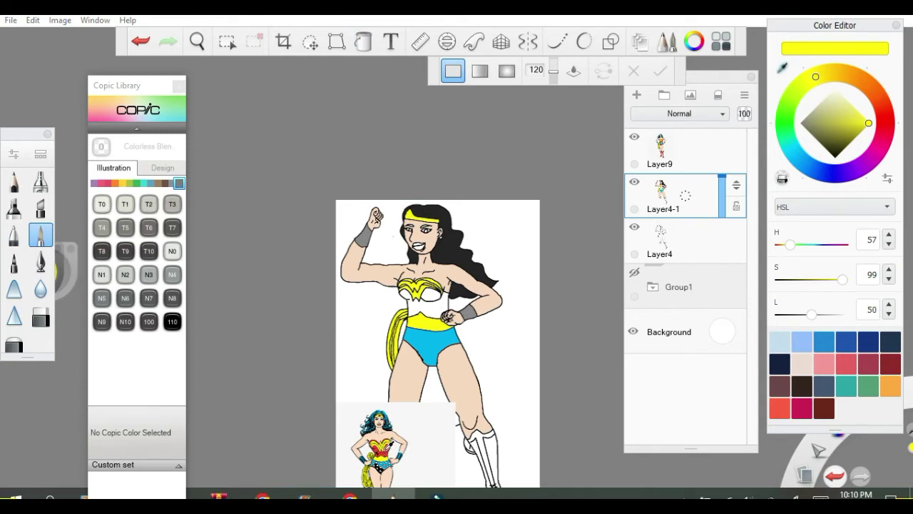
pyautogui.click(390, 445)
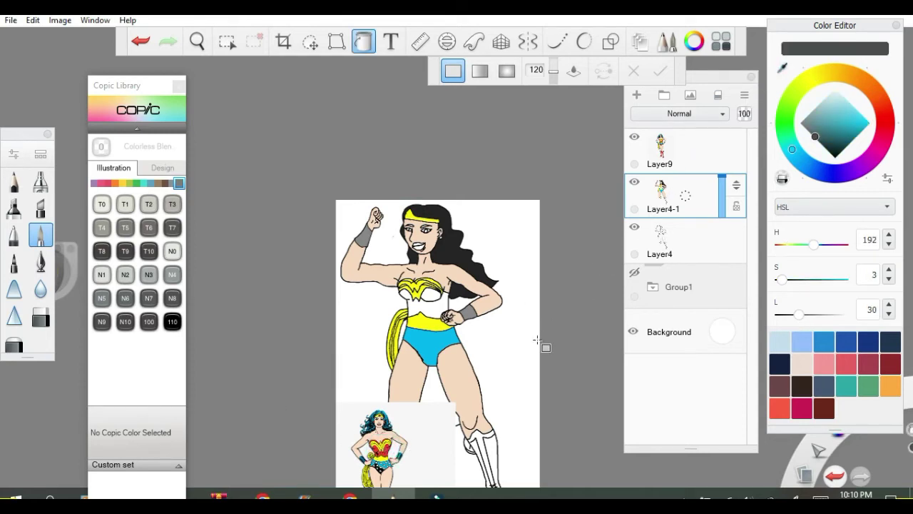
pyautogui.scroll(3, 401, 437)
pyautogui.click(783, 66)
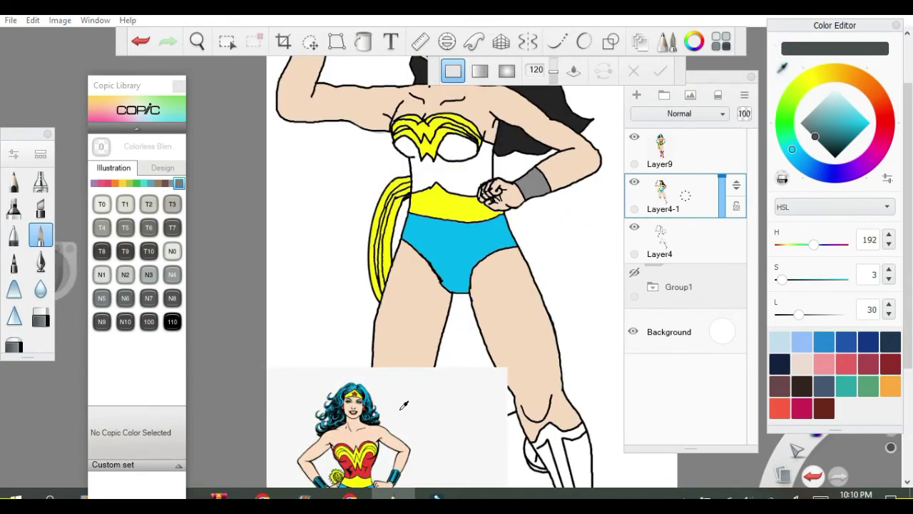
pyautogui.click(368, 460)
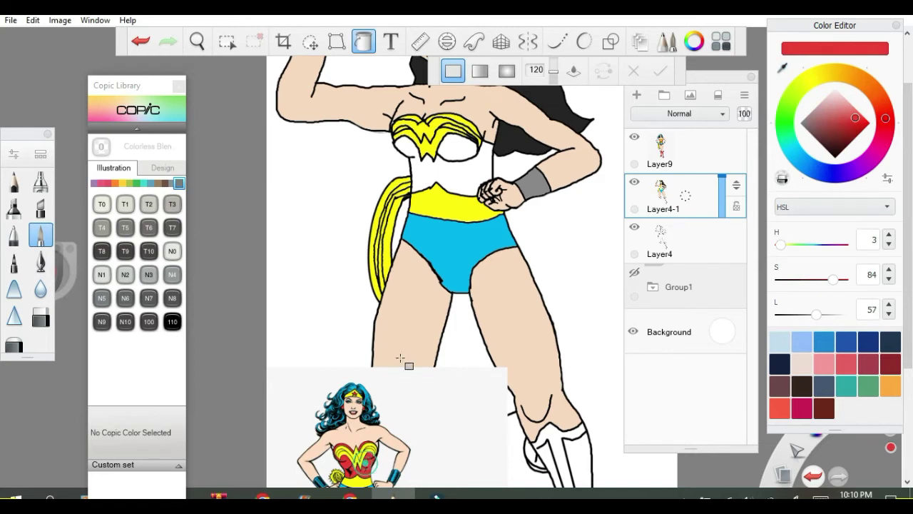
pyautogui.click(459, 164)
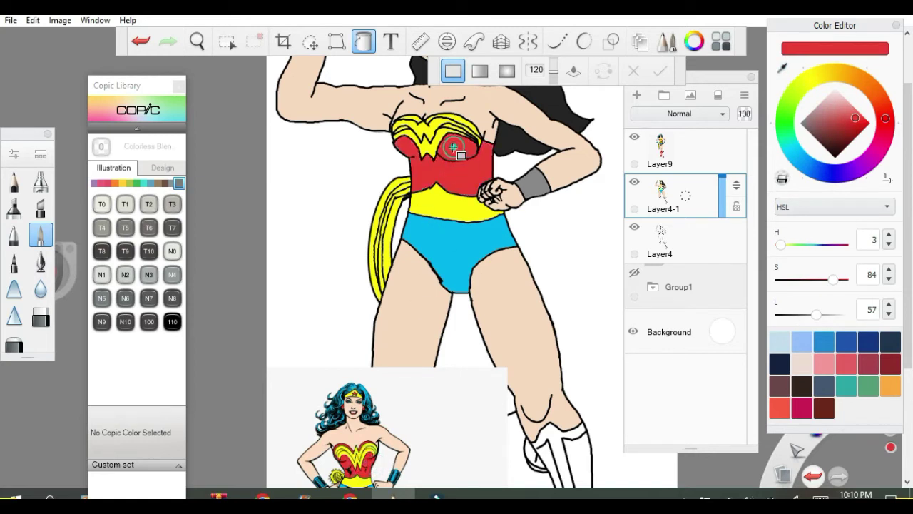
# Try to fill the drawn figure's boot with the sampled red, and undo the fill.
pyautogui.click(576, 454)
pyautogui.click(547, 456)
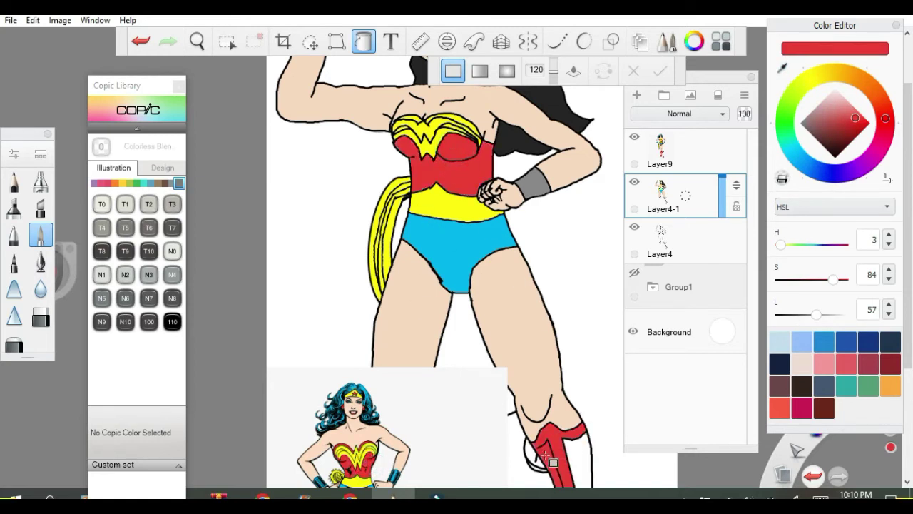
pyautogui.click(142, 44)
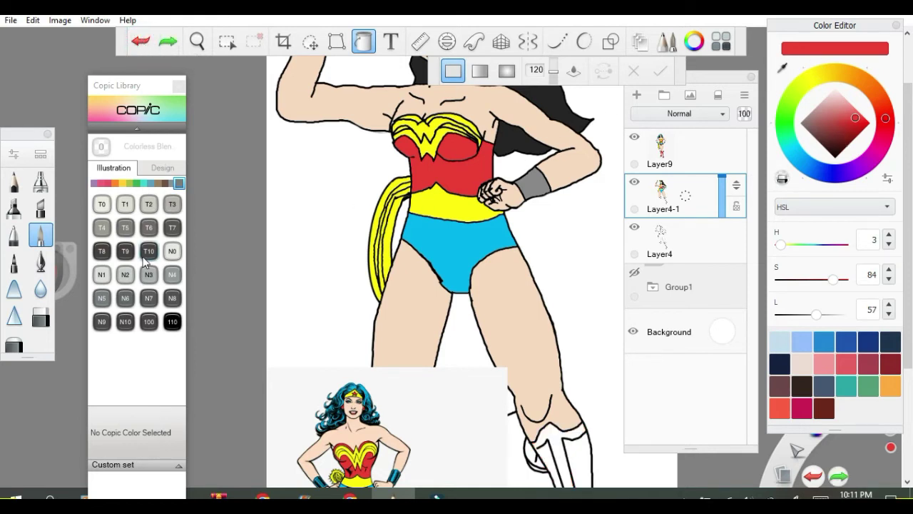
# Close the gap in the front boot's outline near its top with a brush stroke in Copic 110 Special Black.
pyautogui.click(172, 321)
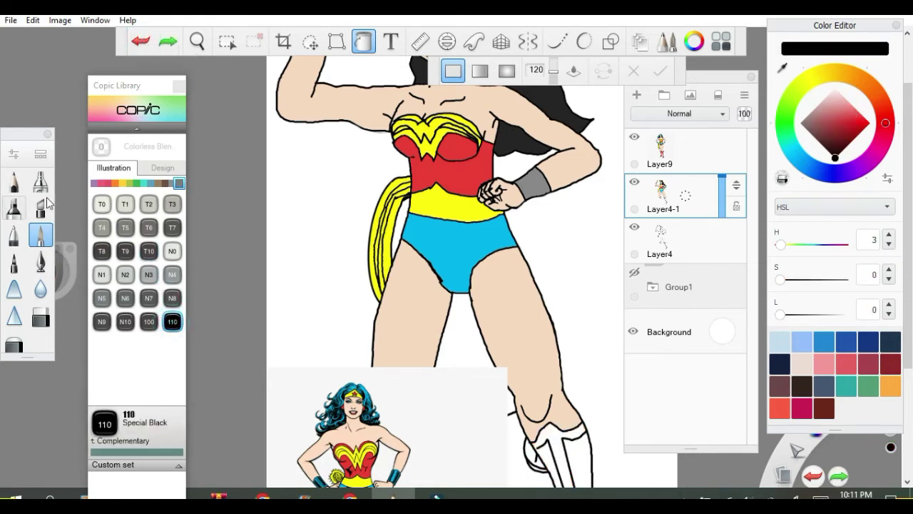
pyautogui.click(667, 42)
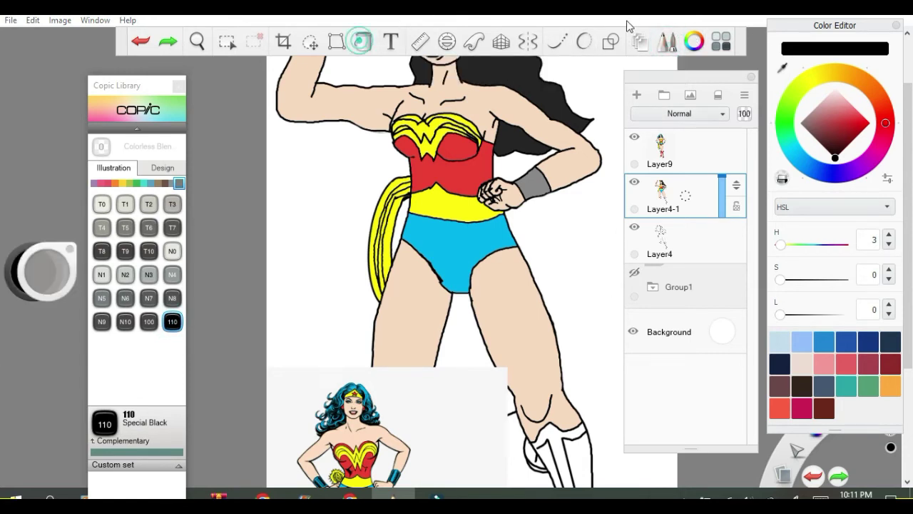
pyautogui.click(668, 41)
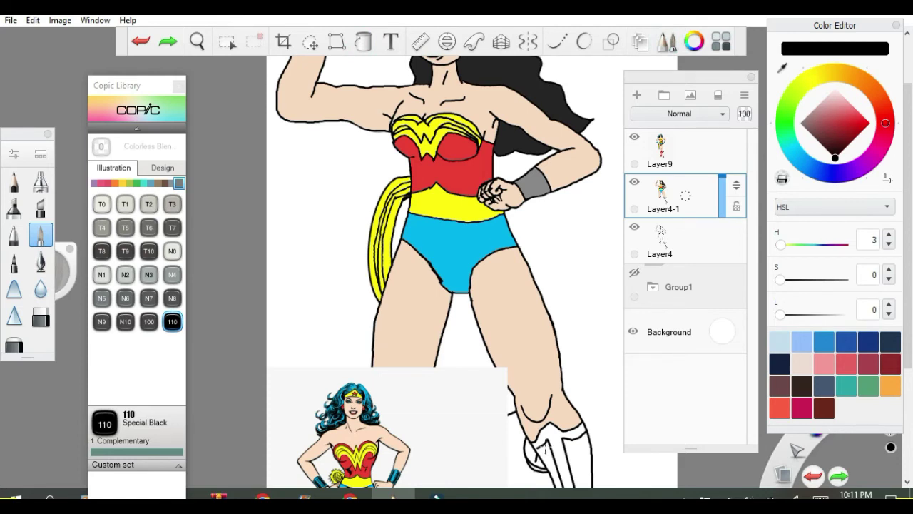
pyautogui.moveTo(539, 448)
pyautogui.mouseDown()
pyautogui.moveTo(530, 461)
pyautogui.moveTo(526, 436)
pyautogui.mouseUp()
# Flood fill the front boot's side panels with the red sampled from the bodice.
pyautogui.click(363, 41)
pyautogui.moveTo(789, 68); pyautogui.dragTo(772, 67)
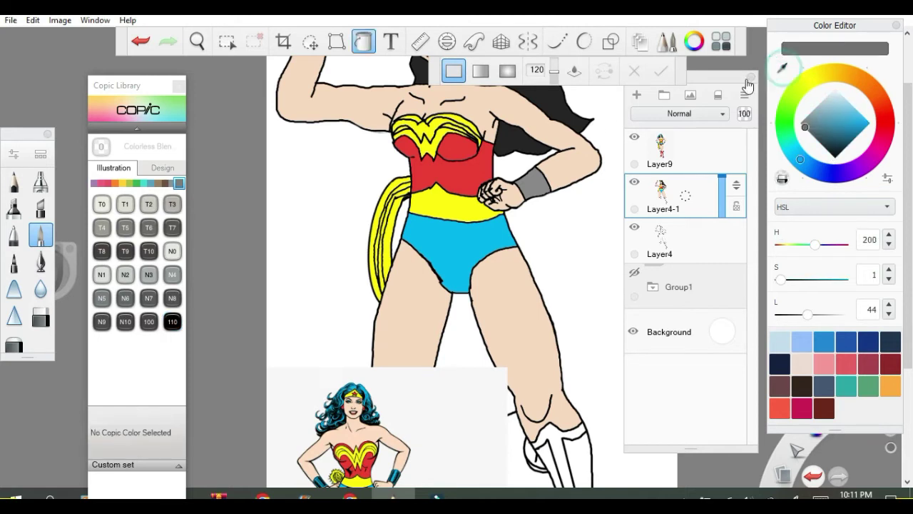
pyautogui.click(782, 67)
pyautogui.click(460, 175)
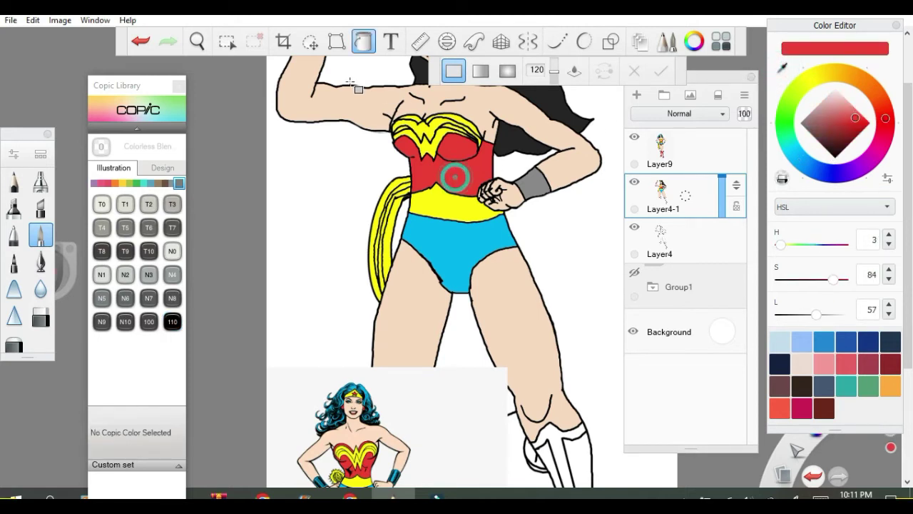
pyautogui.click(571, 458)
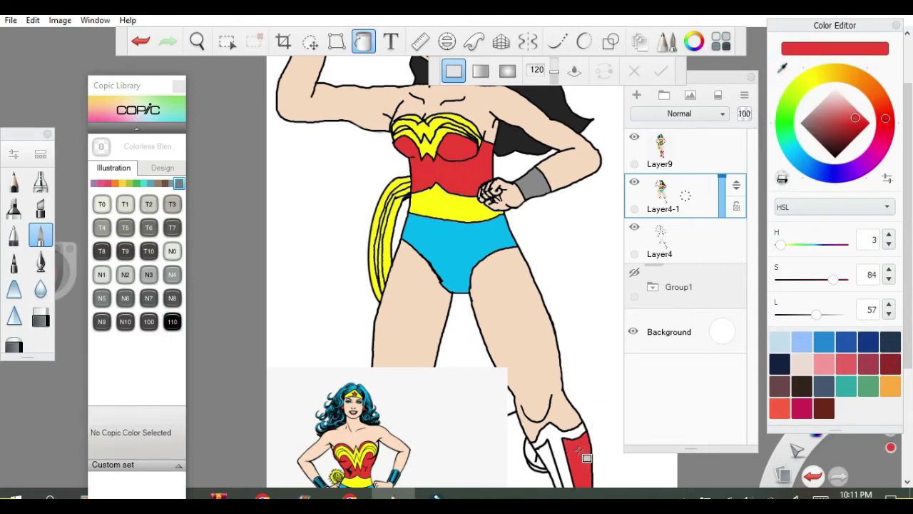
pyautogui.click(545, 453)
# Hide the Layer9 reference picture and fill the shaft of the bent leg's boot with the same red.
pyautogui.scroll(-3, 549, 456)
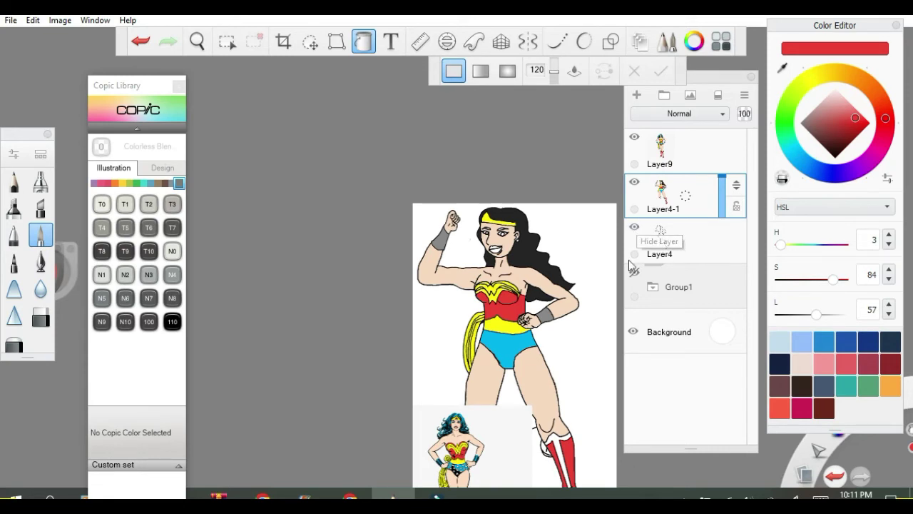
pyautogui.click(635, 138)
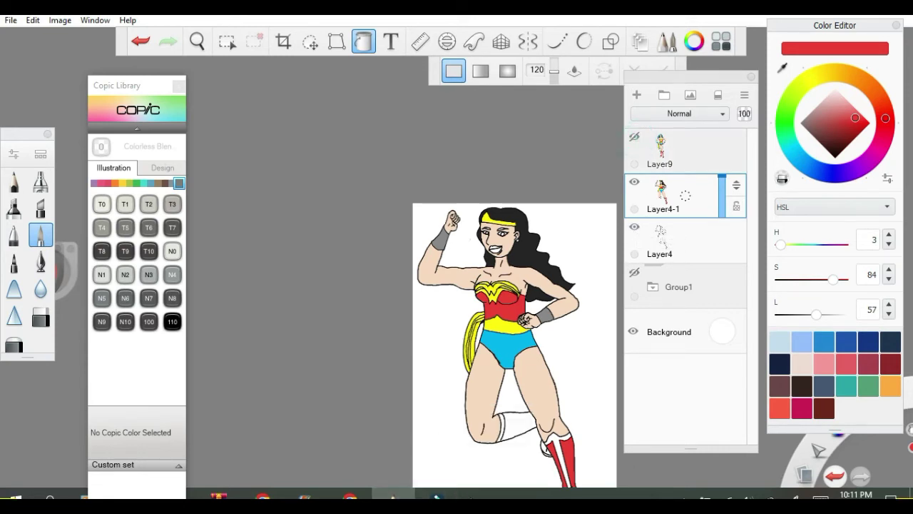
pyautogui.click(515, 426)
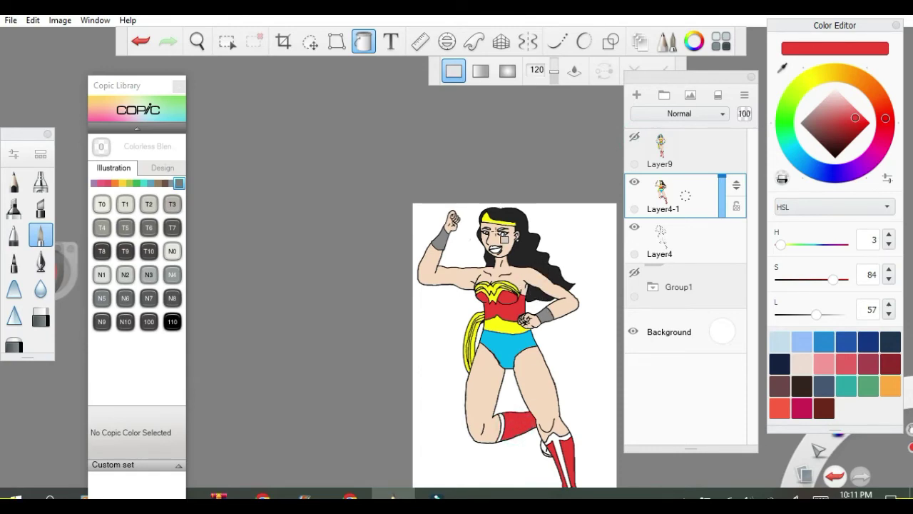
# Fill the earring below the ear with the same red.
pyautogui.scroll(3, 524, 286)
pyautogui.scroll(5, 531, 249)
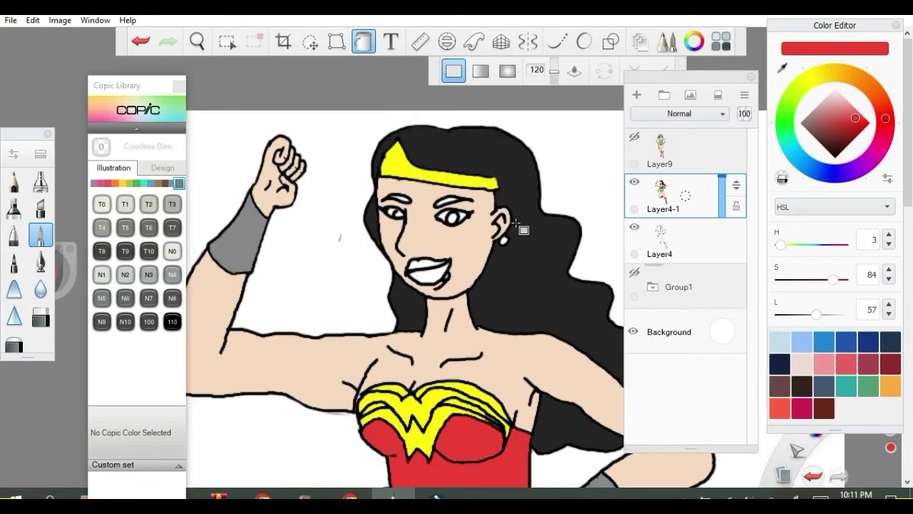
pyautogui.click(496, 244)
# Touch up the lower edge of the bent leg's boot cuff with the brush in Copic 110 Special Black.
pyautogui.scroll(-8, 507, 306)
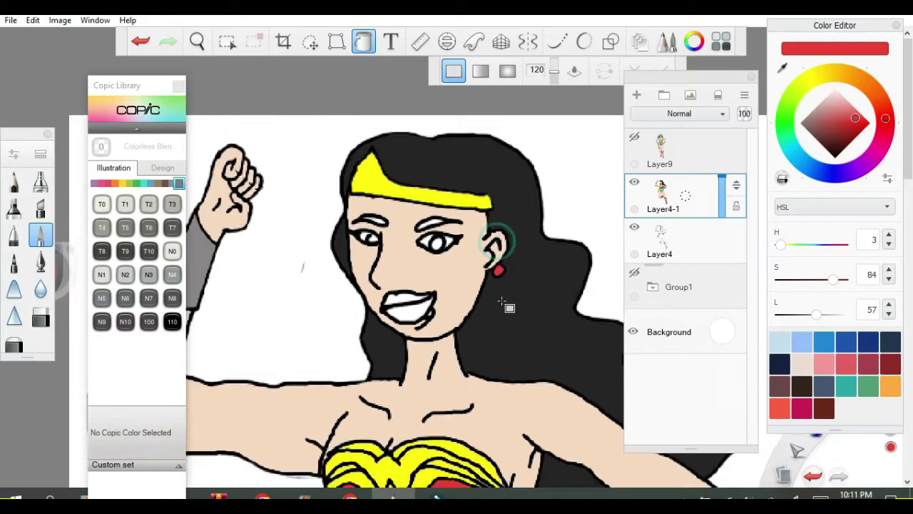
pyautogui.scroll(-3, 518, 349)
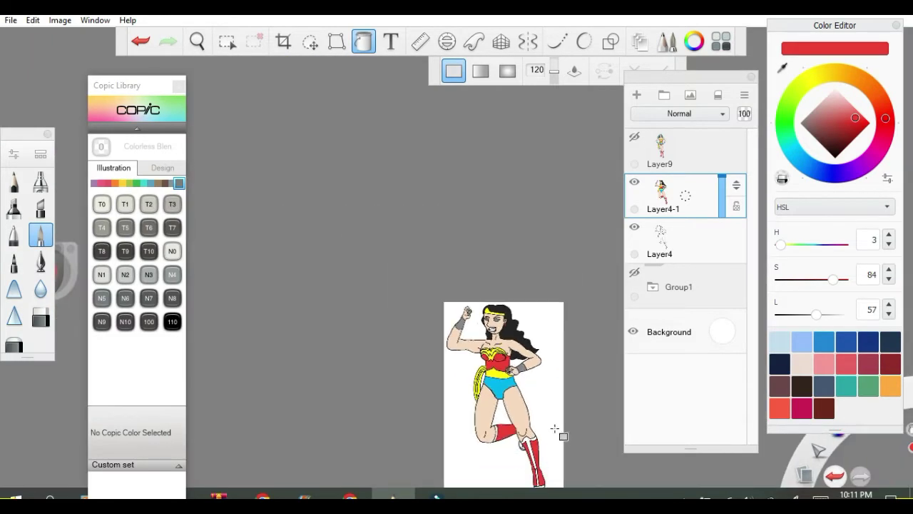
pyautogui.scroll(-2, 556, 434)
pyautogui.scroll(10, 526, 457)
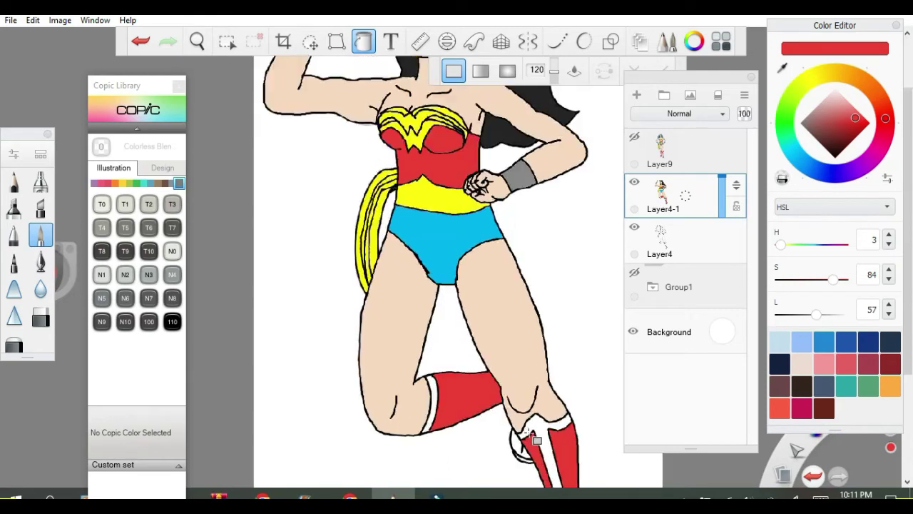
pyautogui.click(173, 322)
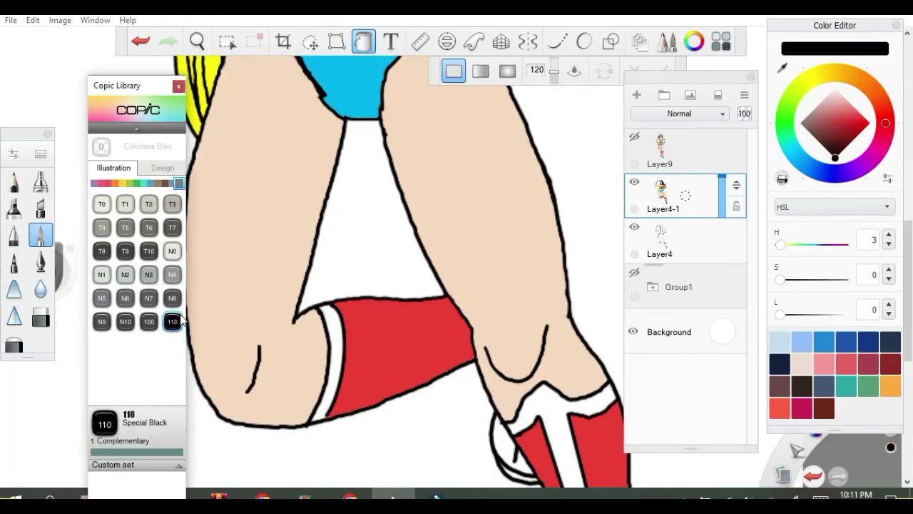
pyautogui.click(370, 43)
pyautogui.click(665, 44)
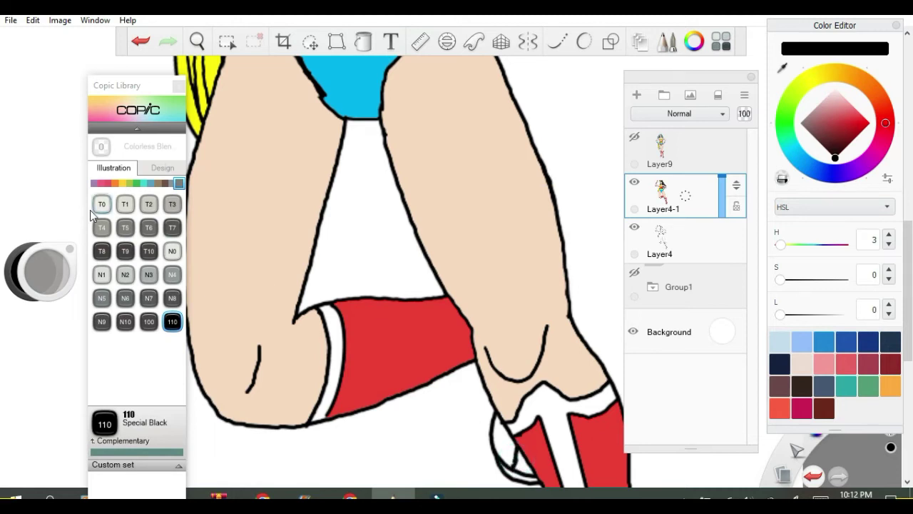
pyautogui.click(329, 414)
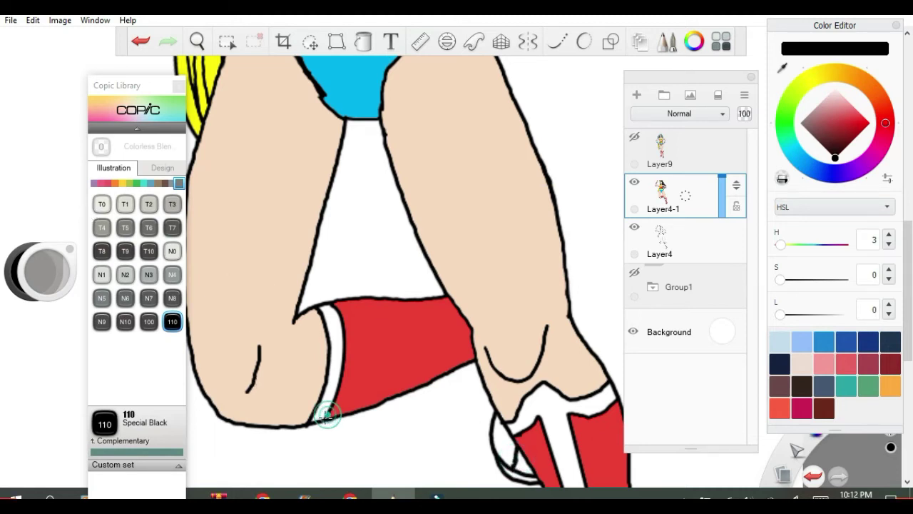
# Sample the red from the bent leg's boot and flood fill the foot showing behind the front boot.
pyautogui.click(364, 41)
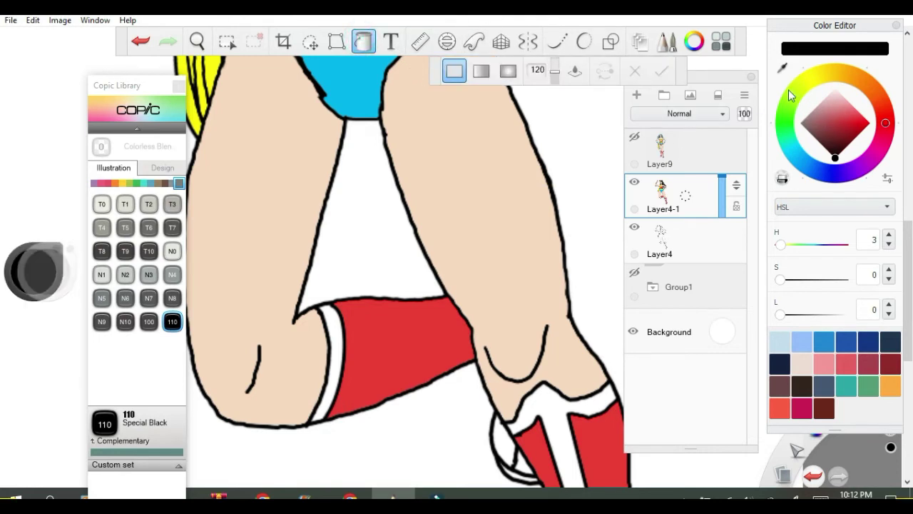
pyautogui.click(782, 67)
pyautogui.click(402, 321)
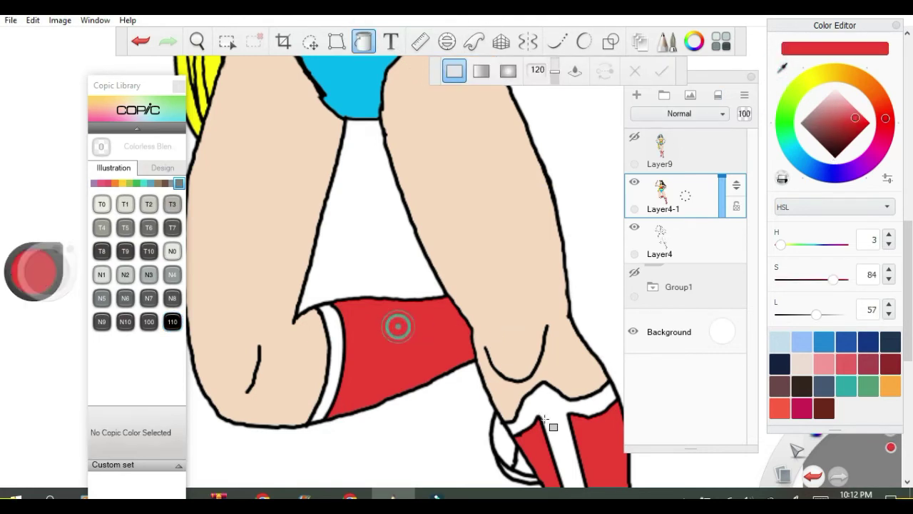
pyautogui.scroll(-5, 518, 440)
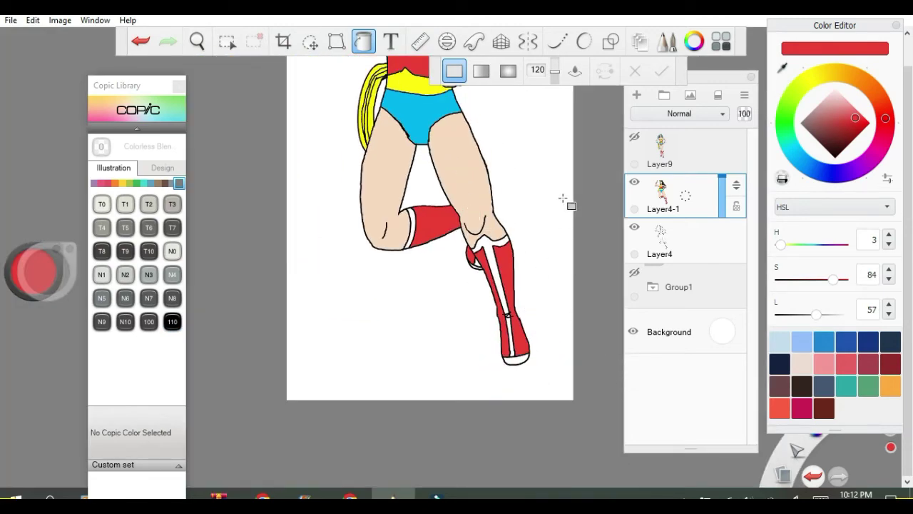
# Show the Layer9 reference again and fill the front boot's toe and the rear foot's sole area red.
pyautogui.click(634, 138)
pyautogui.click(525, 360)
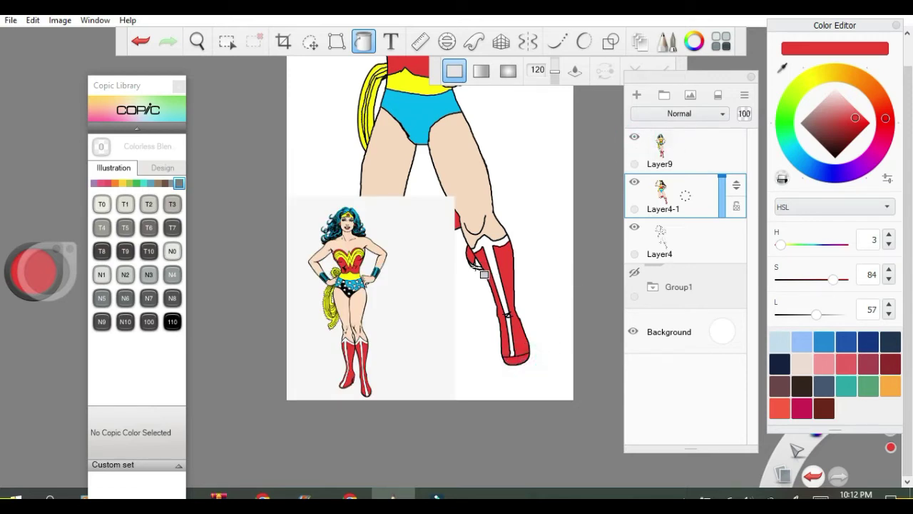
pyautogui.click(476, 266)
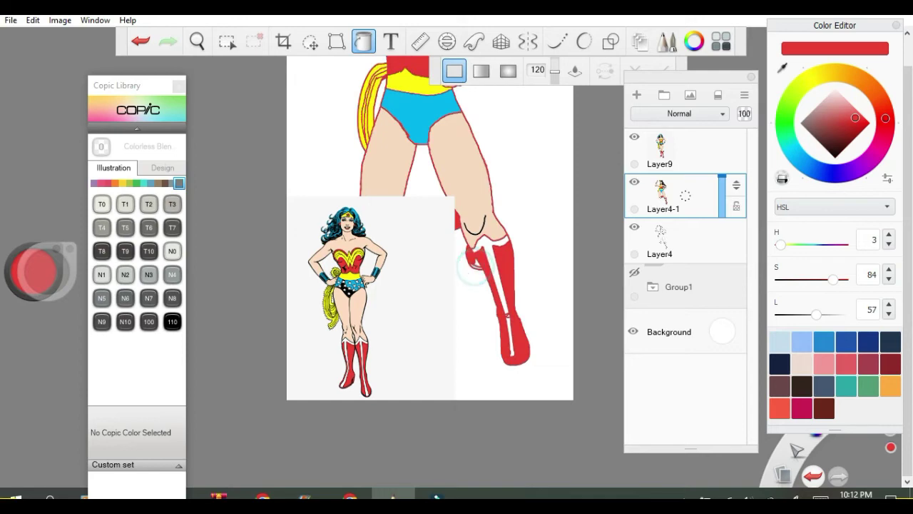
pyautogui.click(135, 42)
pyautogui.scroll(5, 460, 277)
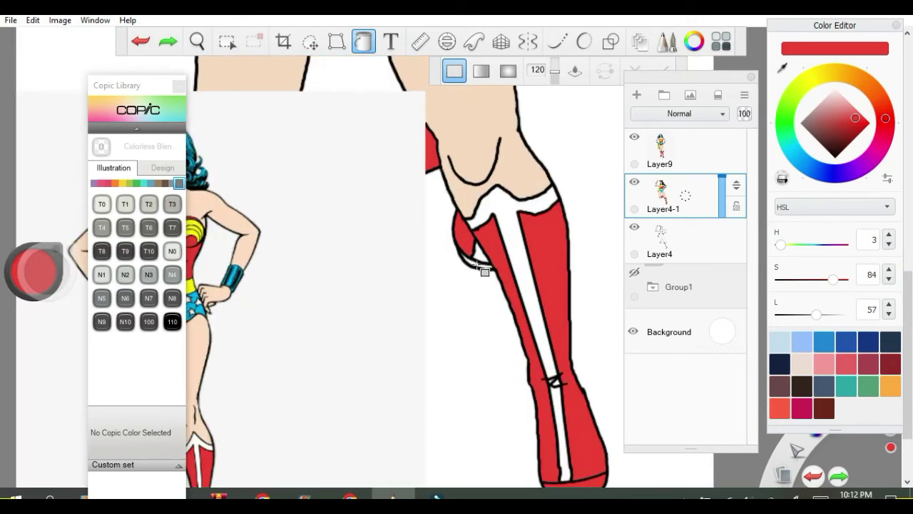
pyautogui.click(485, 270)
# Sample the dark hair colour and flood fill the eyebrow nearest the ear with it.
pyautogui.scroll(-3, 494, 123)
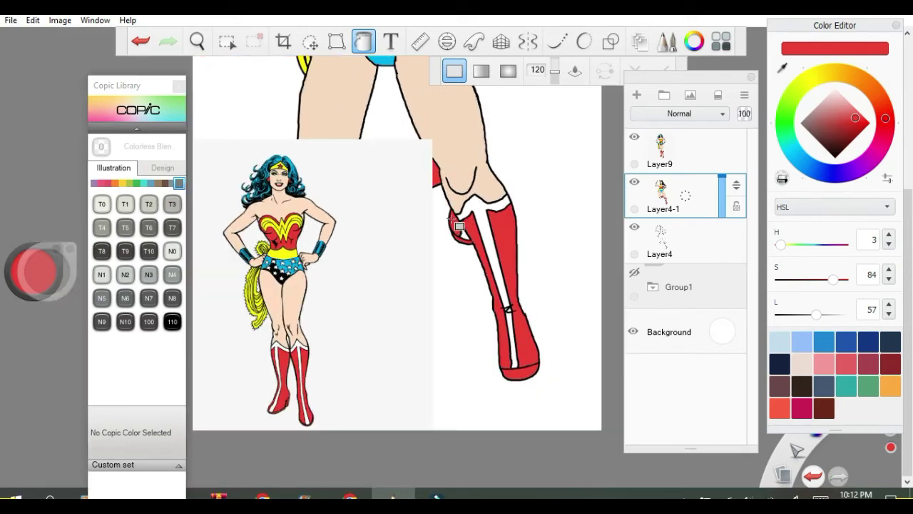
pyautogui.scroll(3, 495, 123)
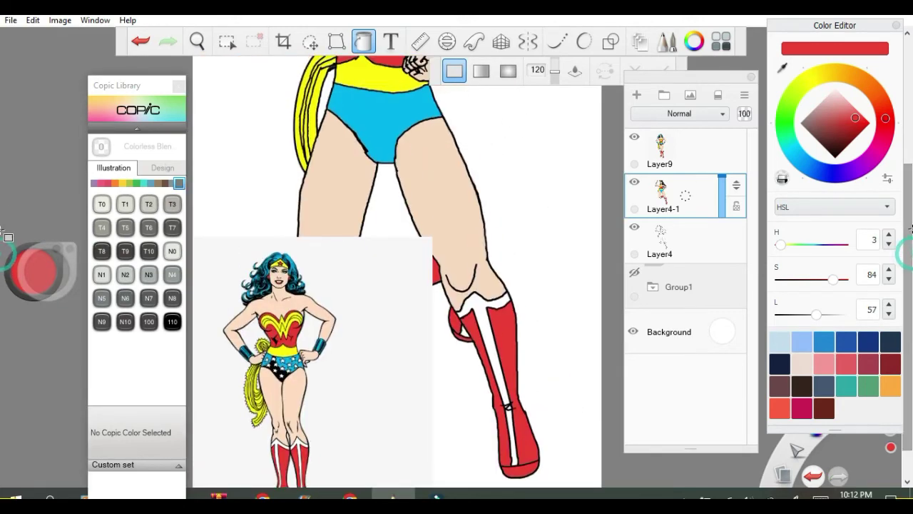
pyautogui.scroll(3, 398, 271)
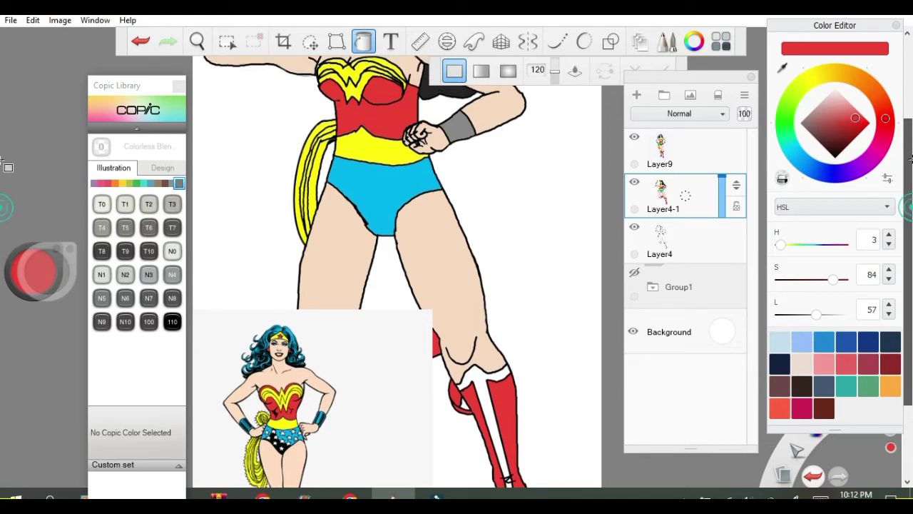
pyautogui.scroll(3, 397, 271)
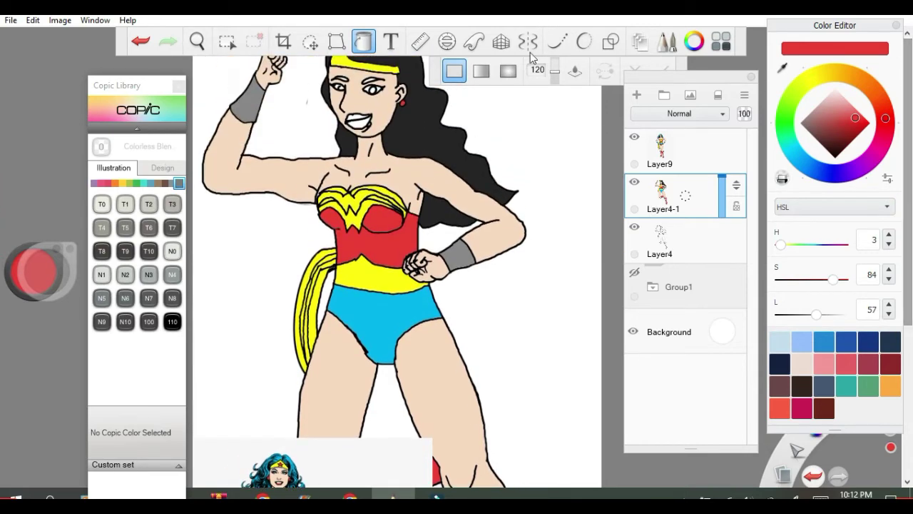
pyautogui.click(784, 66)
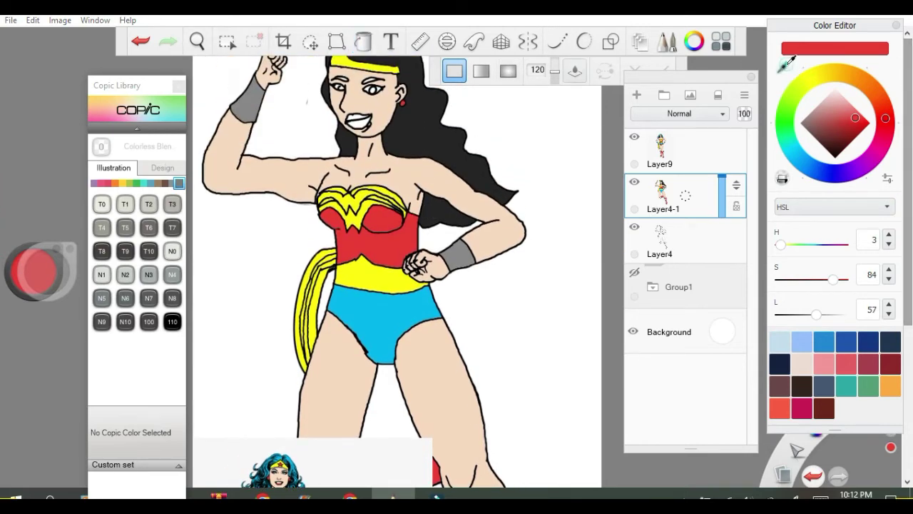
pyautogui.click(424, 145)
pyautogui.scroll(3, 338, 87)
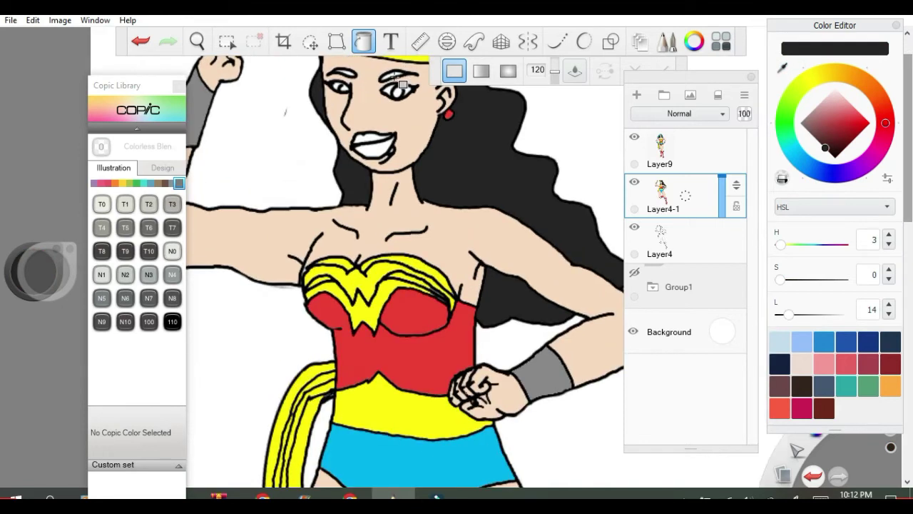
pyautogui.click(396, 75)
# Try to flood fill the eyebrow farther from the ear with the dark hair colour, undoing each attempt.
pyautogui.click(348, 74)
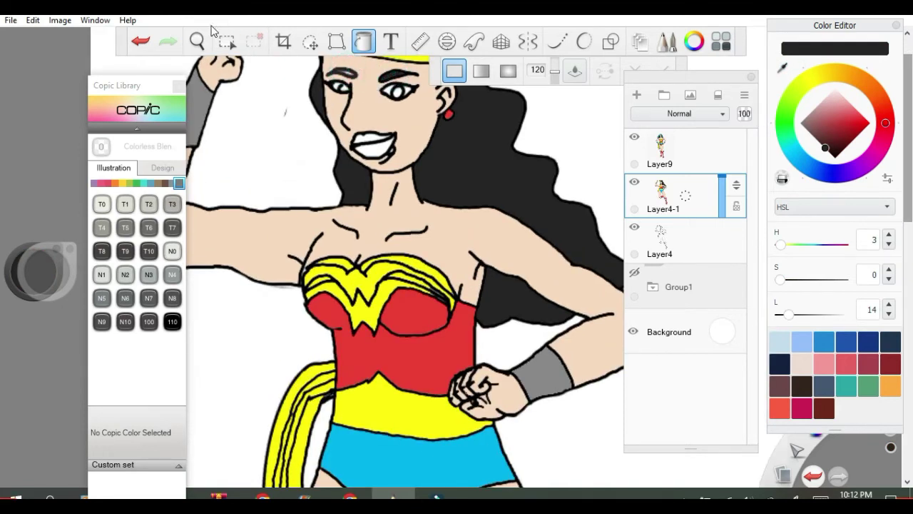
pyautogui.click(141, 40)
pyautogui.scroll(1, 347, 76)
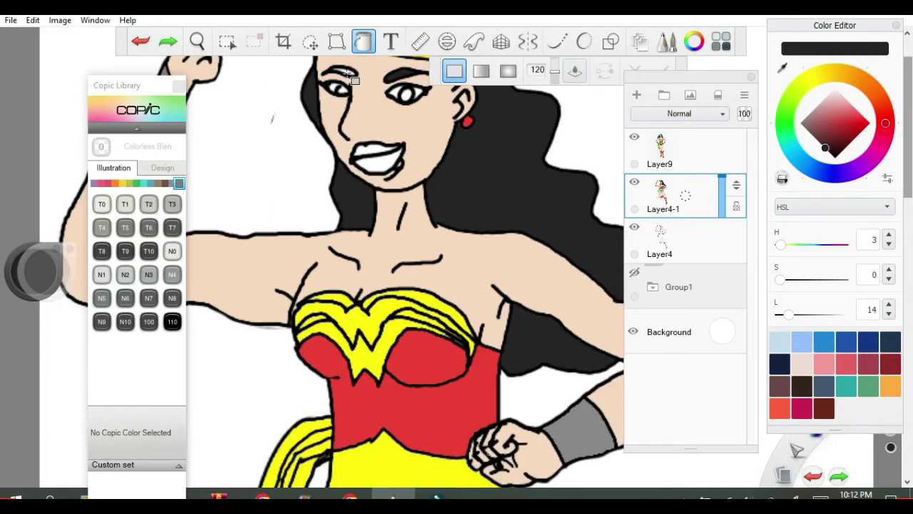
pyautogui.scroll(2, 348, 74)
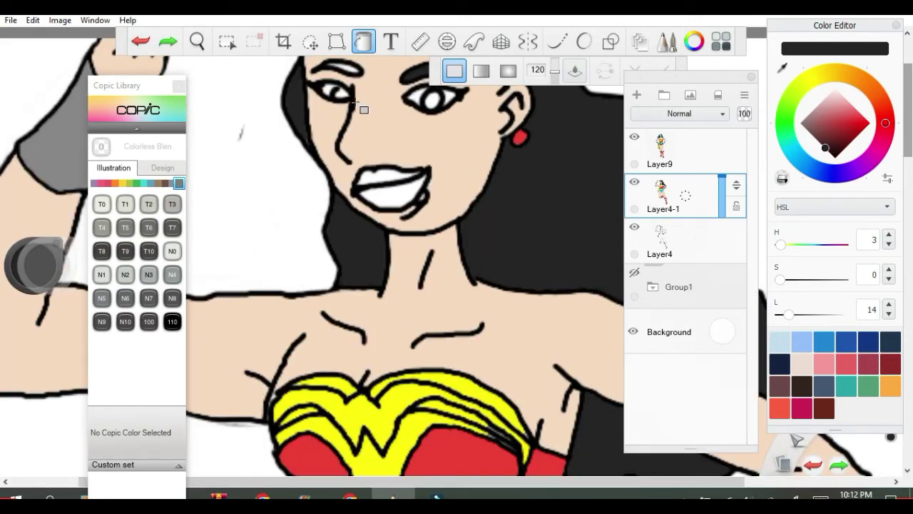
pyautogui.click(350, 70)
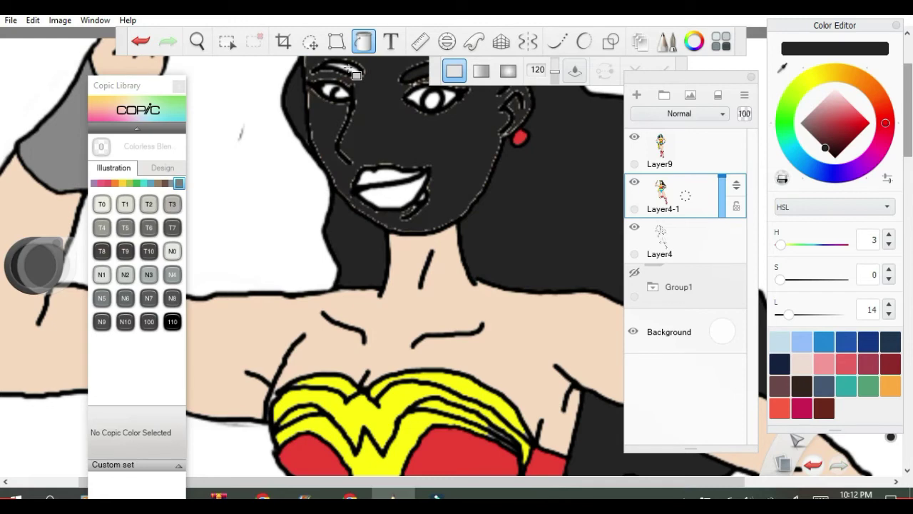
pyautogui.click(142, 41)
pyautogui.scroll(3, 349, 70)
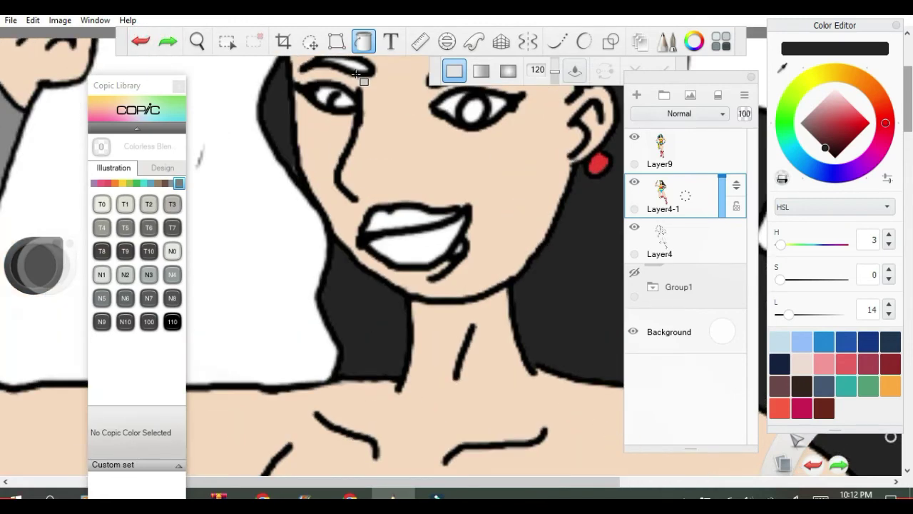
pyautogui.click(364, 67)
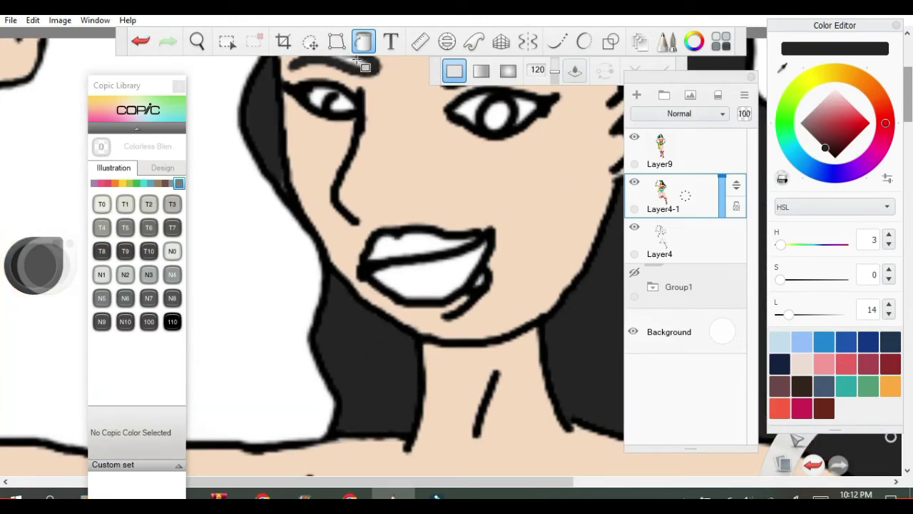
pyautogui.click(139, 40)
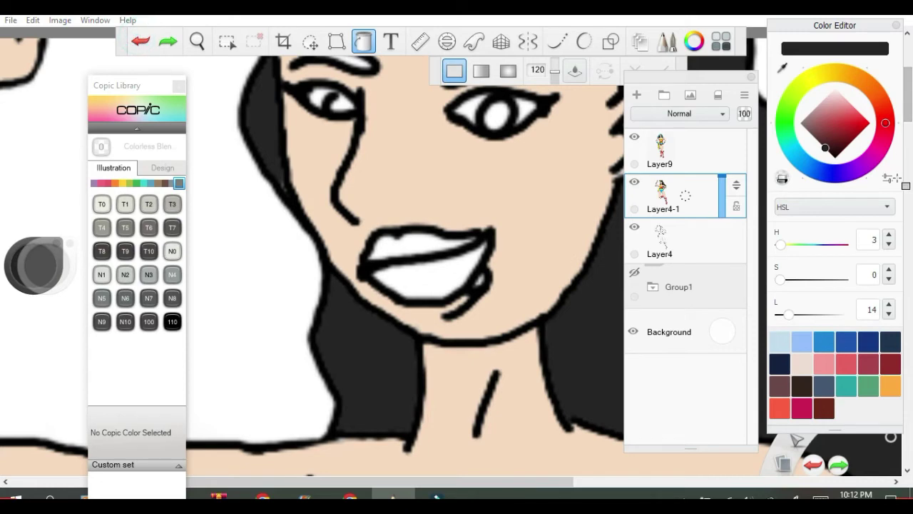
# Flood fill the eyebrow farther from the ear with the dark hair colour.
pyautogui.moveTo(907, 105); pyautogui.dragTo(907, 75)
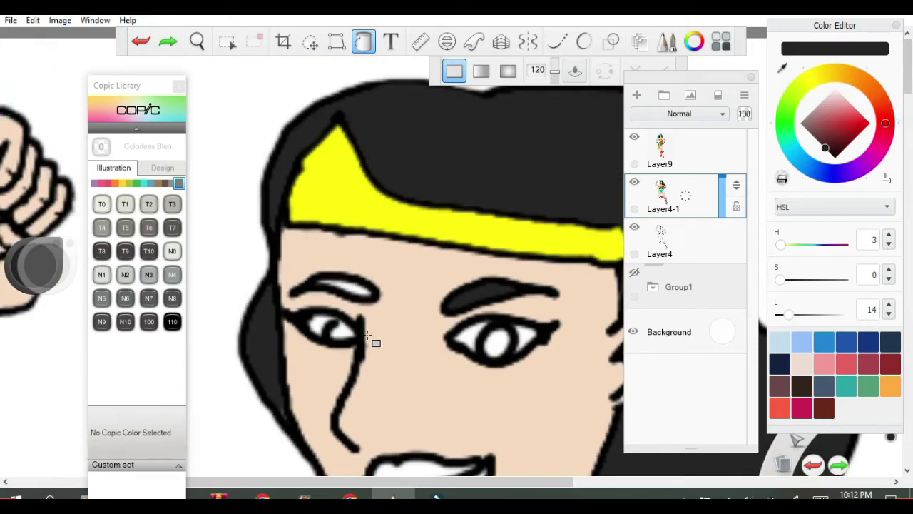
pyautogui.scroll(2, 365, 307)
pyautogui.click(349, 274)
pyautogui.scroll(-3, 376, 275)
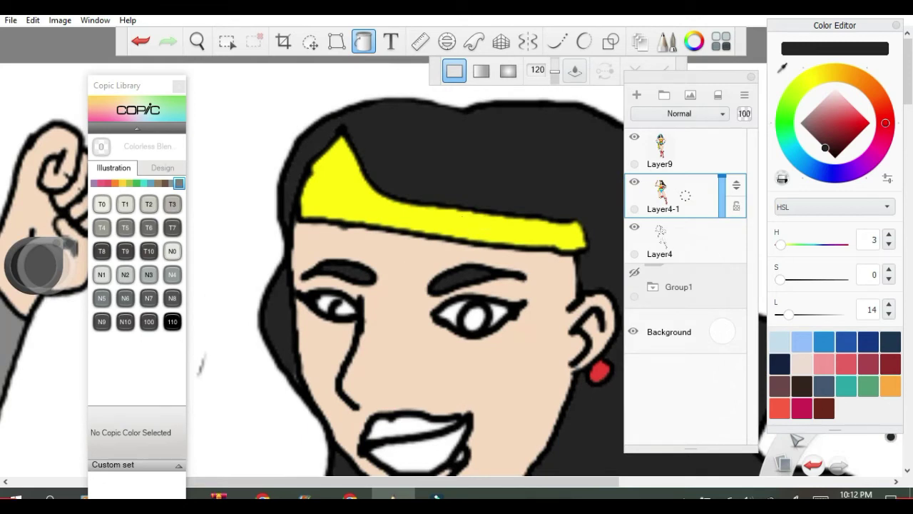
# Set the colour to white and flood fill the whites of both eyes and the teeth.
pyautogui.moveTo(845, 125); pyautogui.dragTo(835, 87)
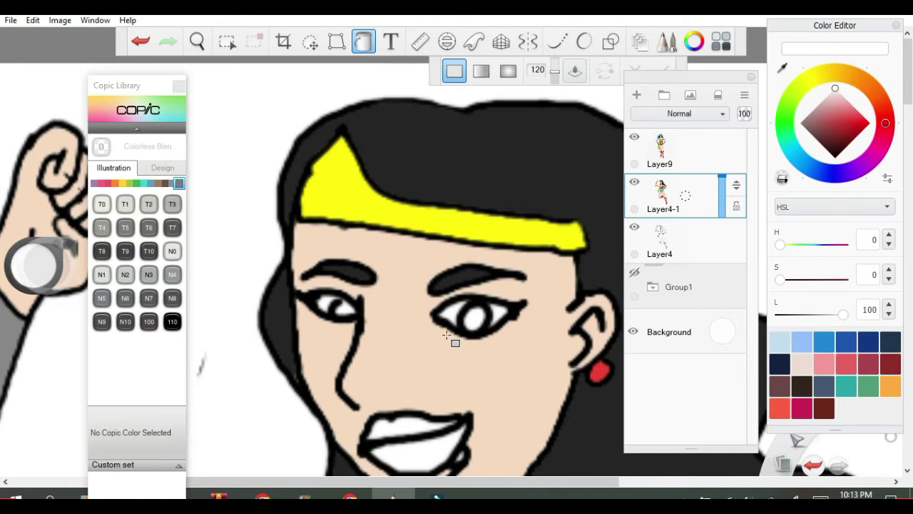
pyautogui.click(450, 312)
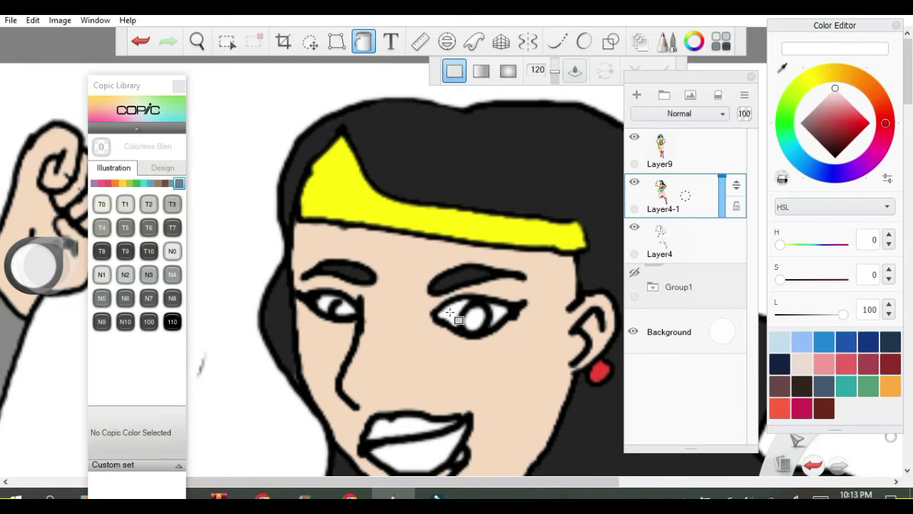
pyautogui.click(498, 312)
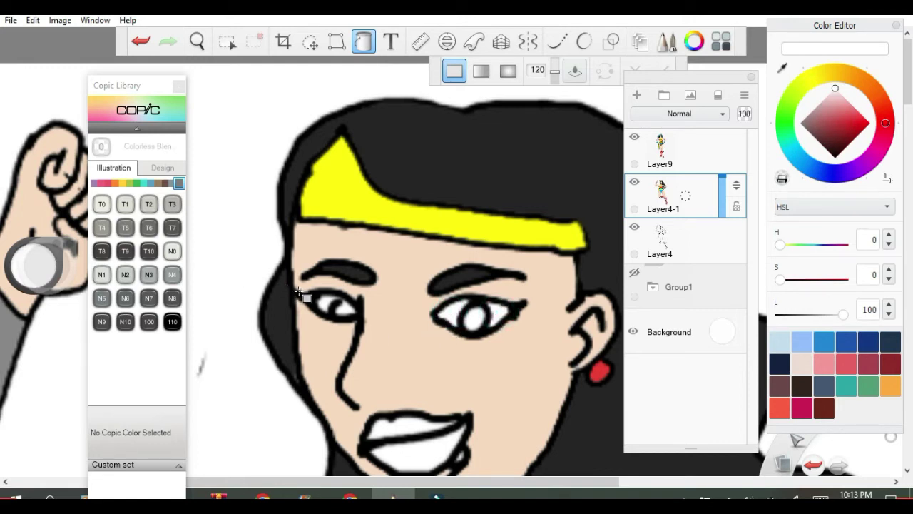
pyautogui.click(324, 303)
pyautogui.click(427, 454)
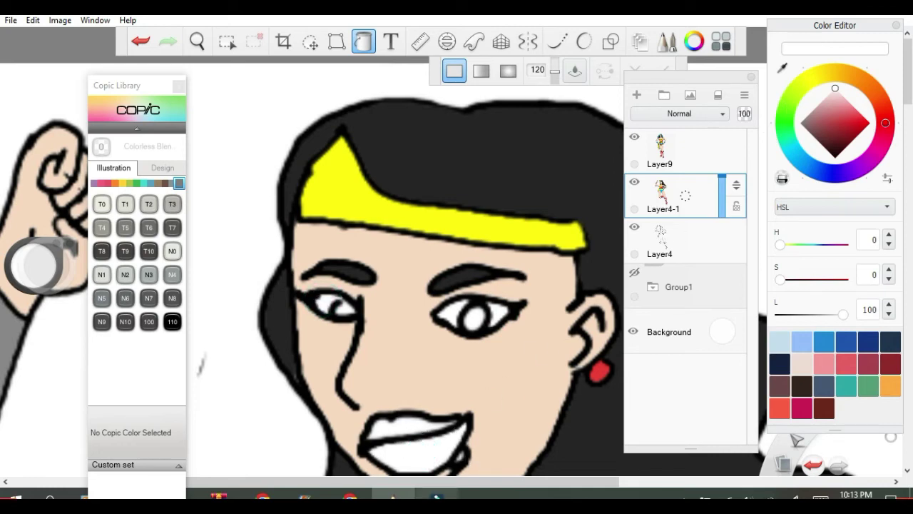
# Select Layer9, check the Wonder Woman reference picture in the browser, and return to the drawing.
pyautogui.click(700, 145)
pyautogui.scroll(-5, 345, 418)
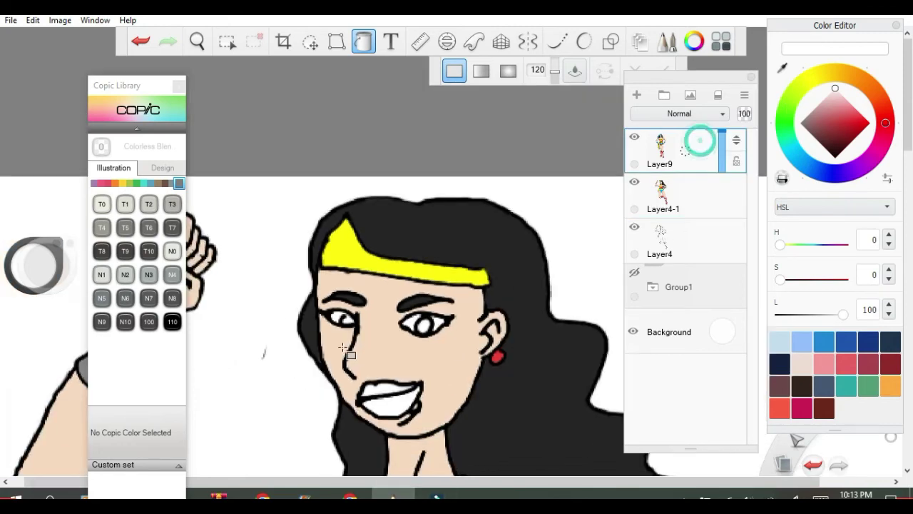
pyautogui.scroll(-3, 344, 418)
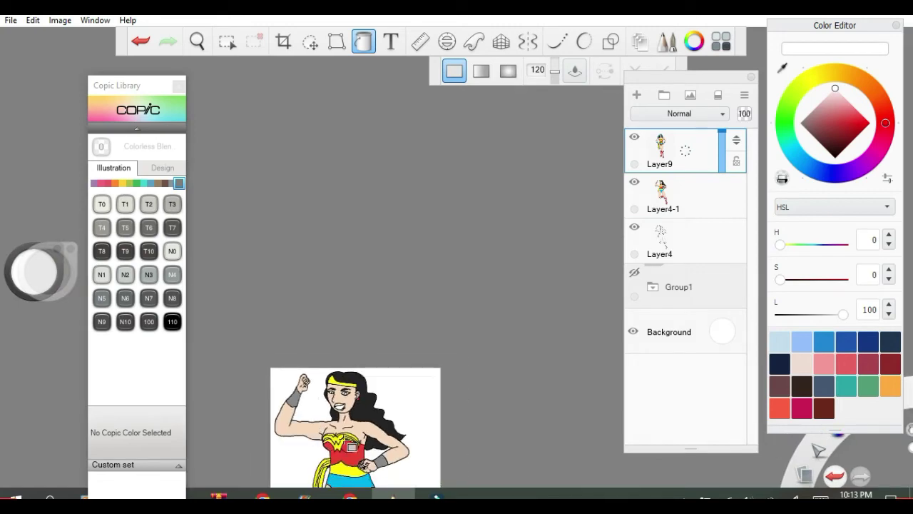
pyautogui.click(350, 494)
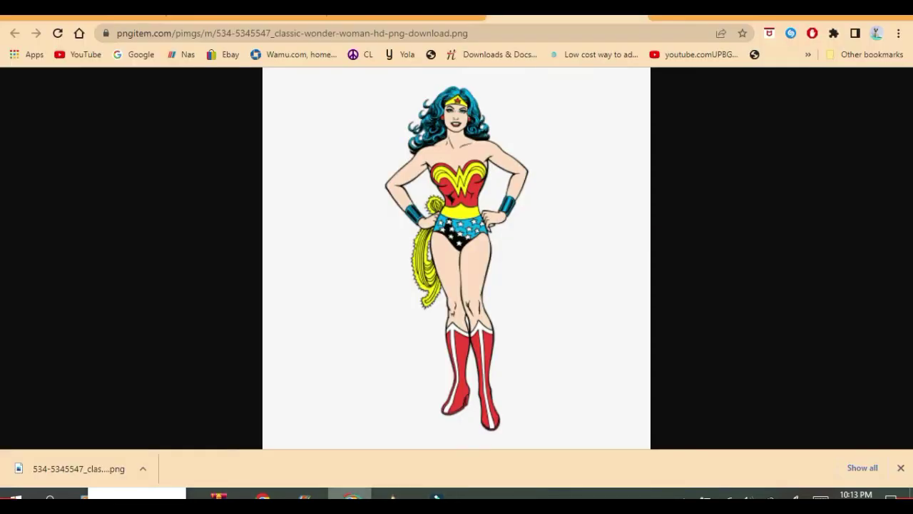
pyautogui.click(350, 494)
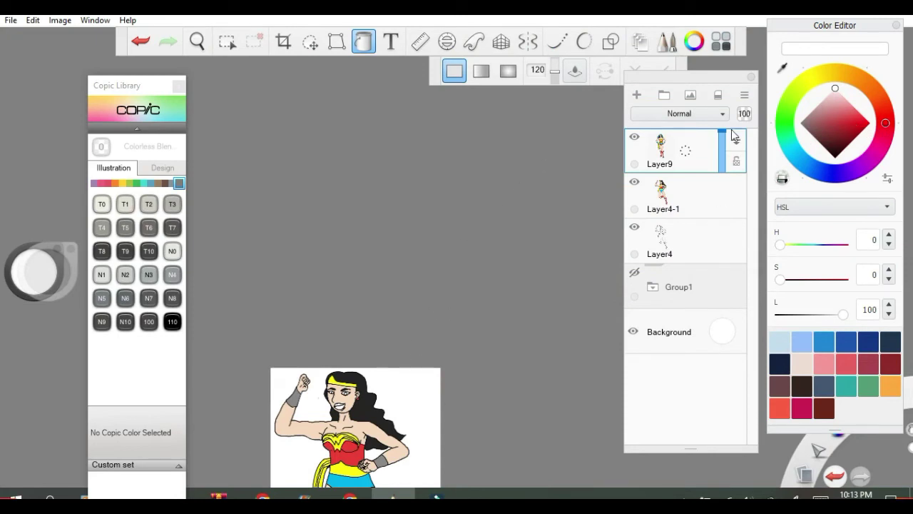
# Sample the red from the costume's bodice and flood fill the upper lip with it on Layer4-1.
pyautogui.click(782, 67)
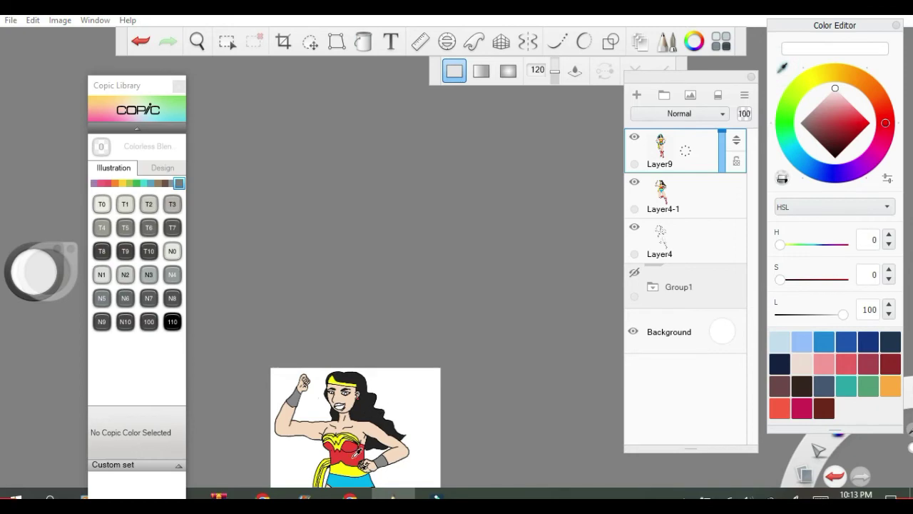
pyautogui.click(353, 449)
pyautogui.scroll(3, 353, 393)
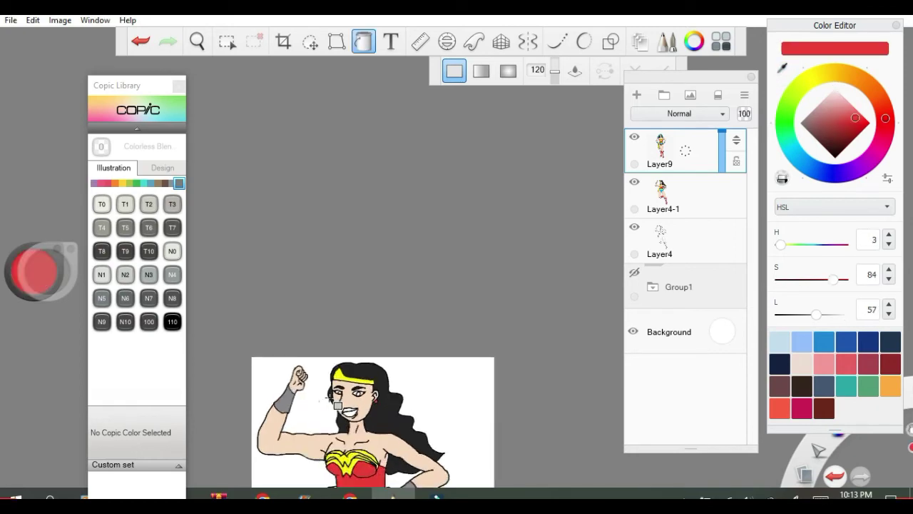
pyautogui.scroll(5, 353, 393)
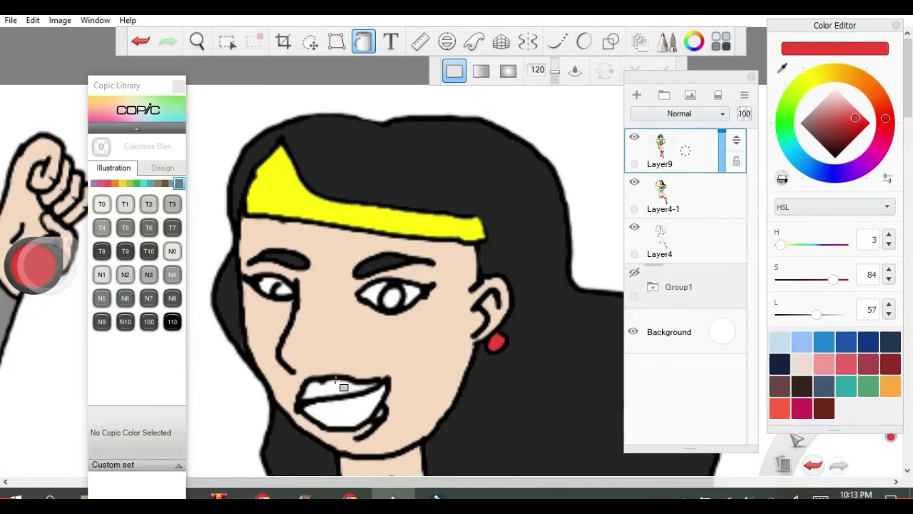
pyautogui.click(323, 391)
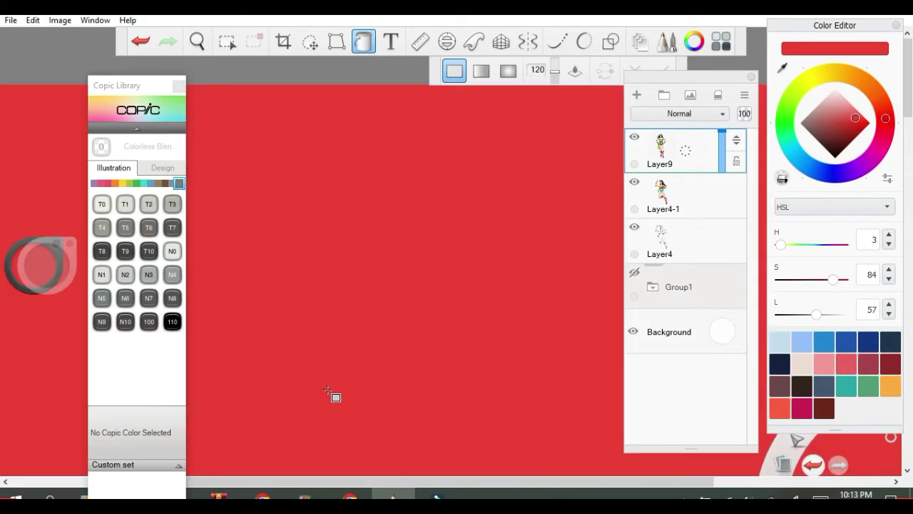
pyautogui.click(141, 40)
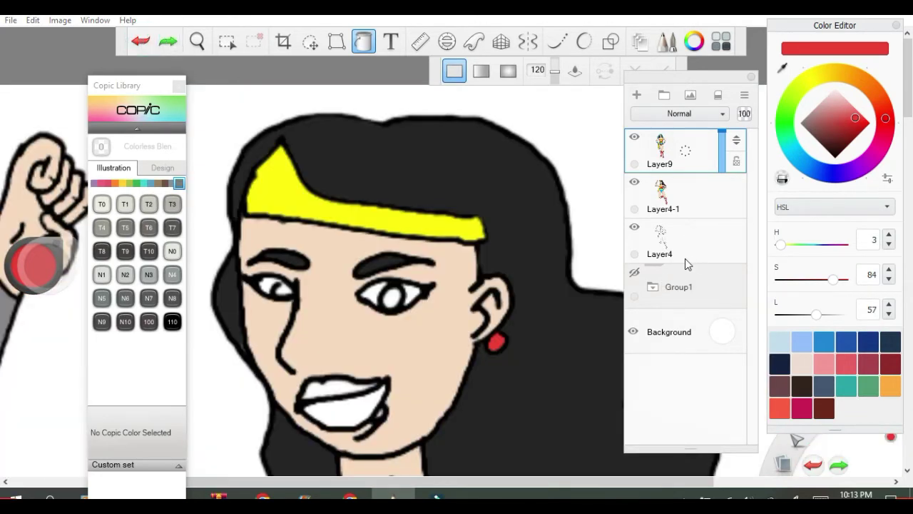
pyautogui.click(694, 186)
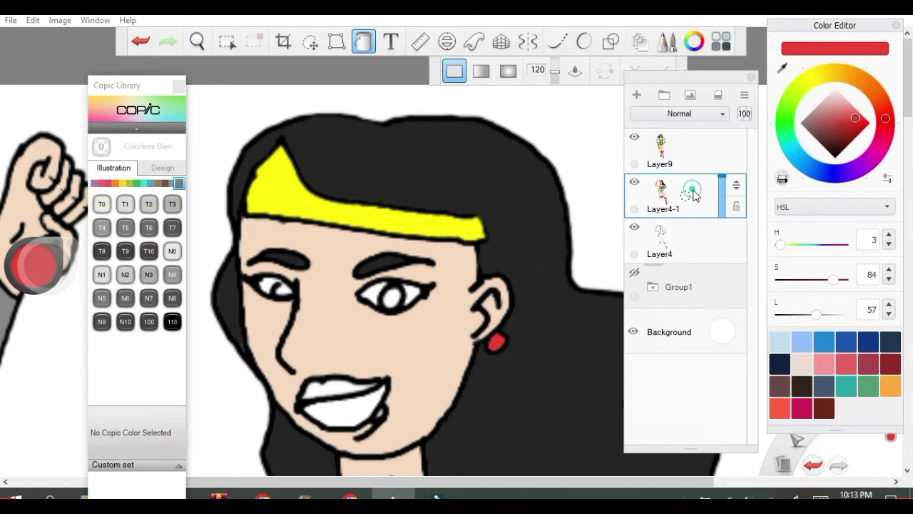
pyautogui.click(339, 386)
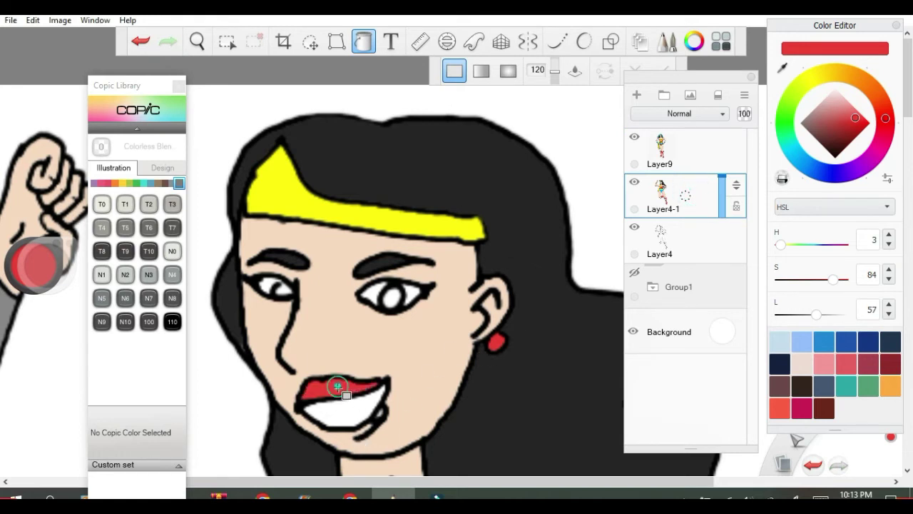
# Switch to the brush and paint the lower lip red beneath the teeth.
pyautogui.click(669, 41)
pyautogui.click(368, 40)
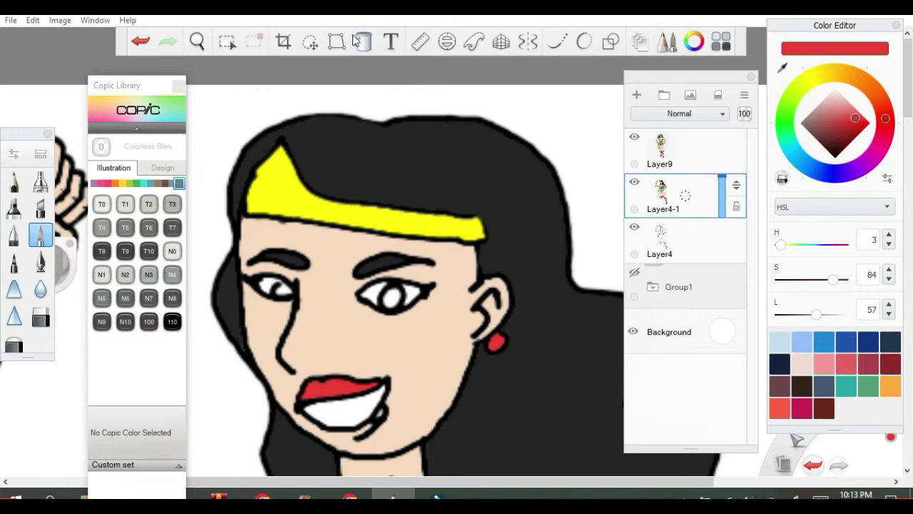
pyautogui.click(820, 497)
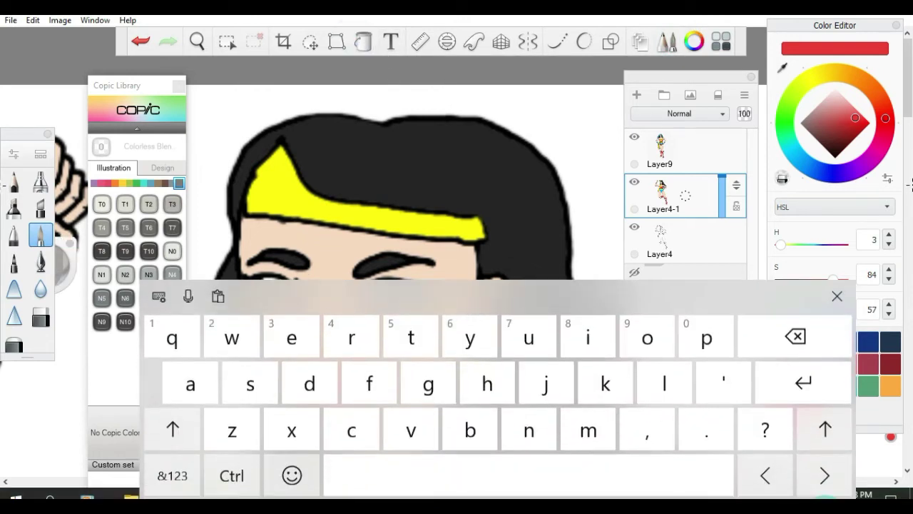
pyautogui.click(837, 290)
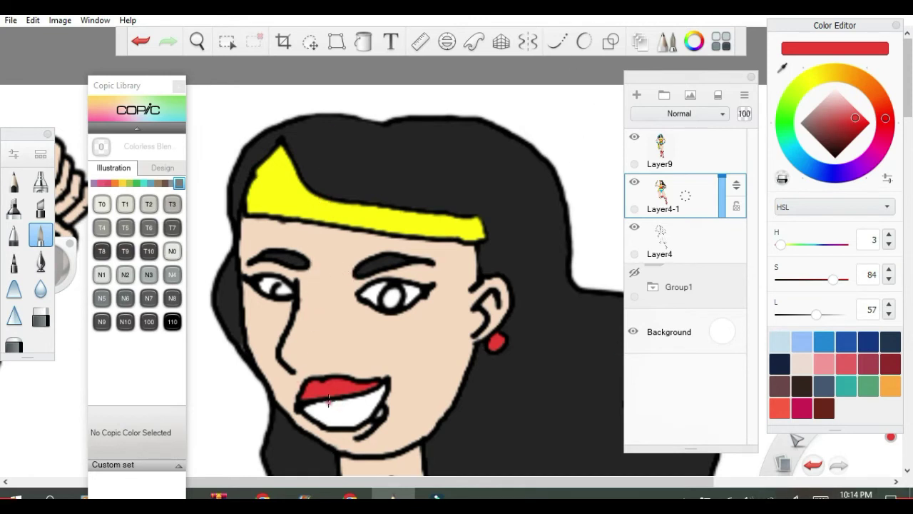
pyautogui.moveTo(368, 425); pyautogui.dragTo(370, 426)
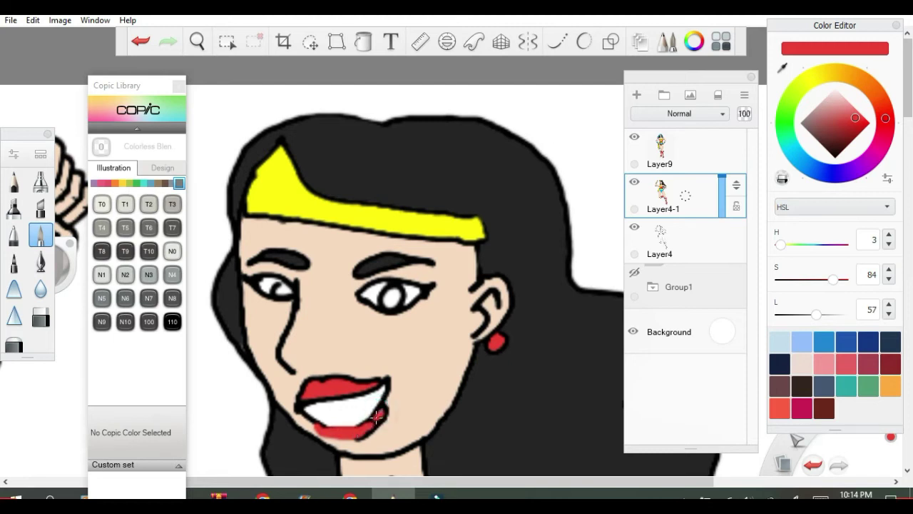
# Brush black detail lines on the teeth, a crease at the mouth corner and two small nostril marks beside the nose.
pyautogui.moveTo(836, 151); pyautogui.dragTo(832, 155)
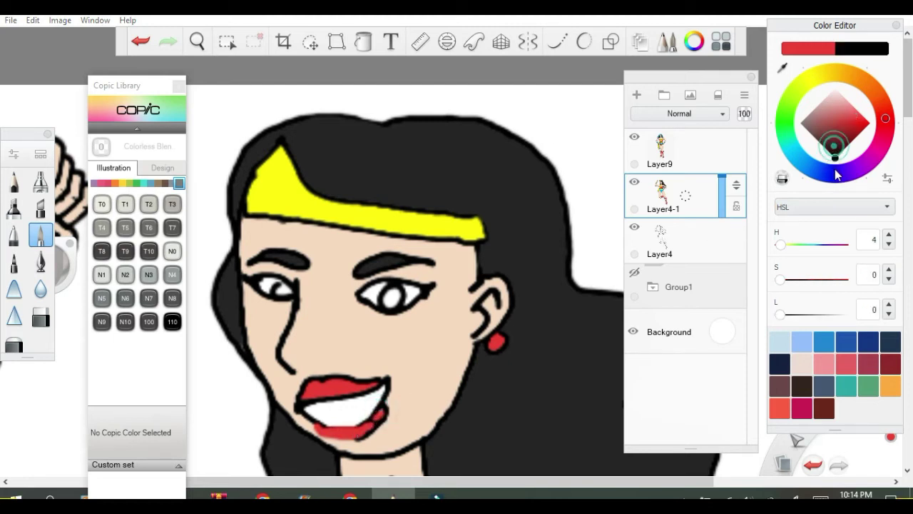
pyautogui.click(358, 323)
pyautogui.moveTo(362, 419)
pyautogui.mouseDown()
pyautogui.moveTo(343, 422)
pyautogui.moveTo(334, 408)
pyautogui.moveTo(378, 403)
pyautogui.mouseUp()
pyautogui.moveTo(311, 411)
pyautogui.mouseDown()
pyautogui.moveTo(303, 414)
pyautogui.moveTo(322, 417)
pyautogui.mouseUp()
pyautogui.moveTo(389, 372); pyautogui.dragTo(394, 375)
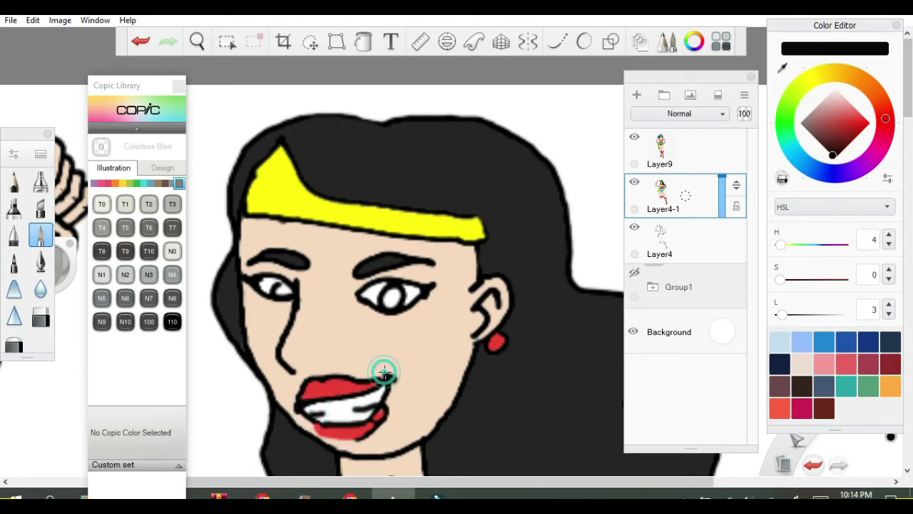
pyautogui.click(302, 364)
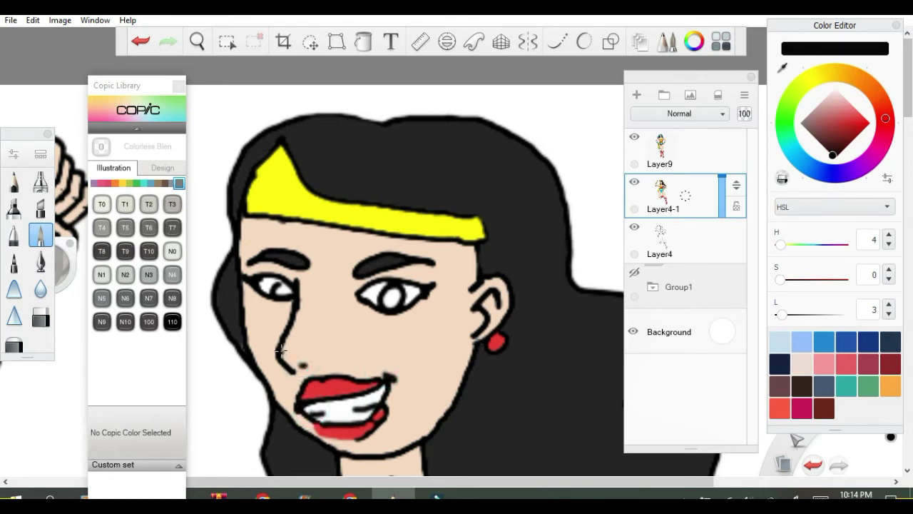
pyautogui.moveTo(321, 352); pyautogui.dragTo(321, 359)
# Set the colour to blue with HSL 213, 100, 63 and flood fill the irises of both eyes.
pyautogui.click(817, 174)
pyautogui.moveTo(849, 134); pyautogui.dragTo(860, 114)
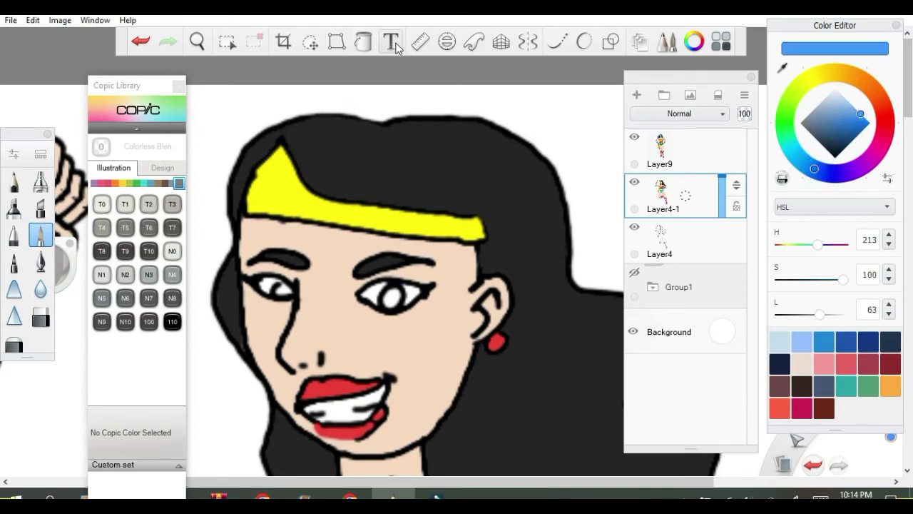
pyautogui.click(363, 41)
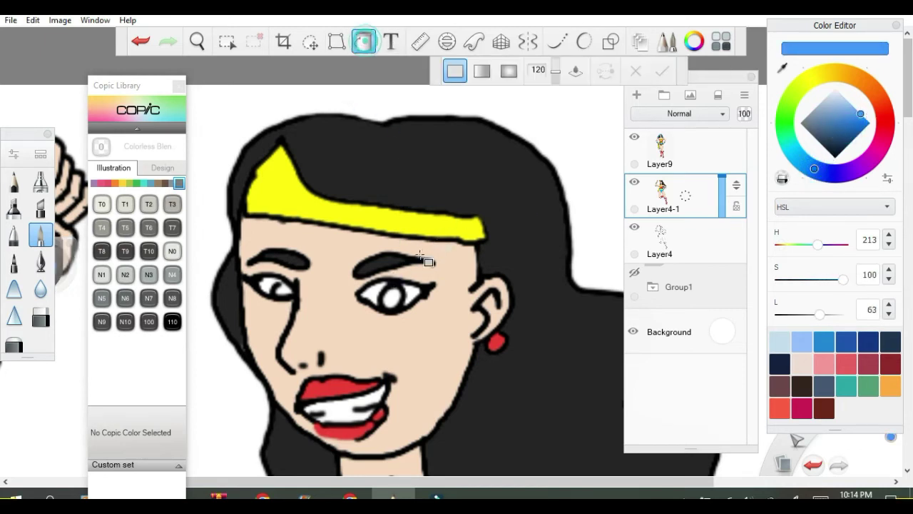
pyautogui.click(391, 295)
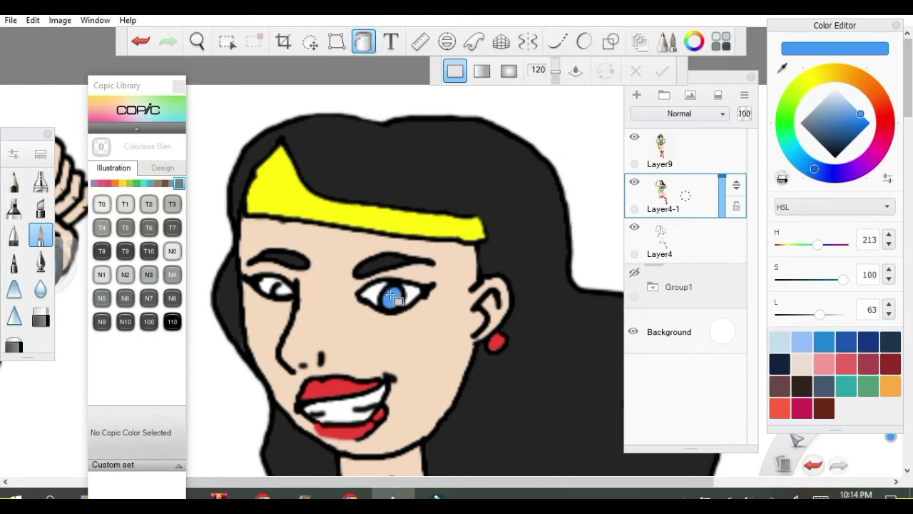
pyautogui.click(283, 289)
# Choose Copic 110 Special Black and brush a small pupil into the blue iris of each eye.
pyautogui.moveTo(830, 119); pyautogui.dragTo(842, 204)
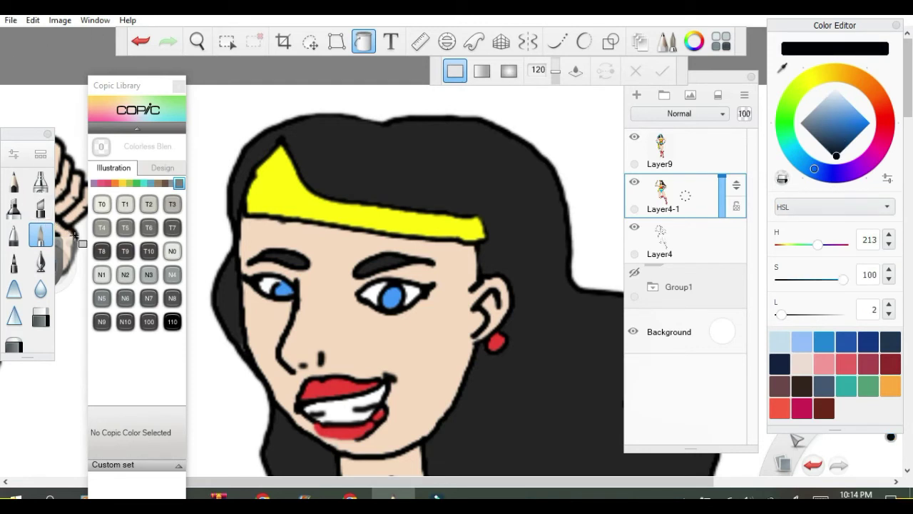
pyautogui.click(172, 321)
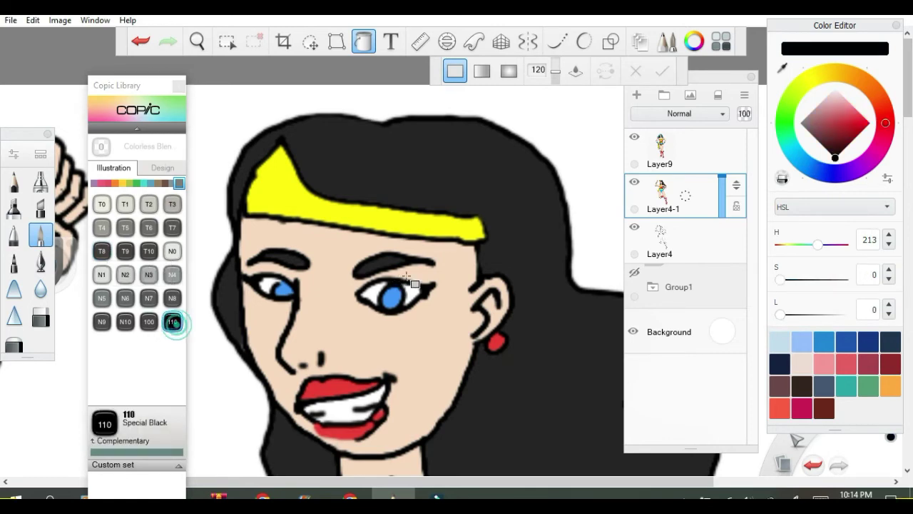
pyautogui.scroll(4, 400, 292)
pyautogui.click(364, 43)
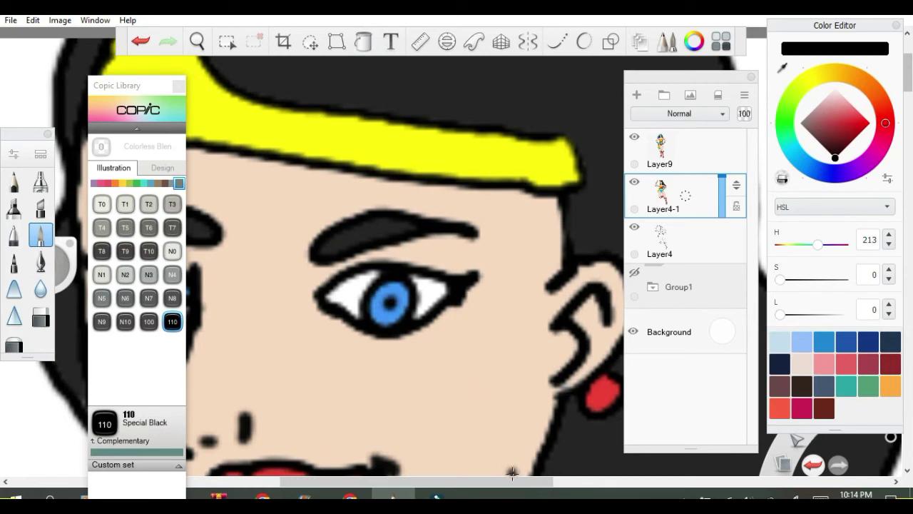
pyautogui.moveTo(515, 482); pyautogui.dragTo(455, 482)
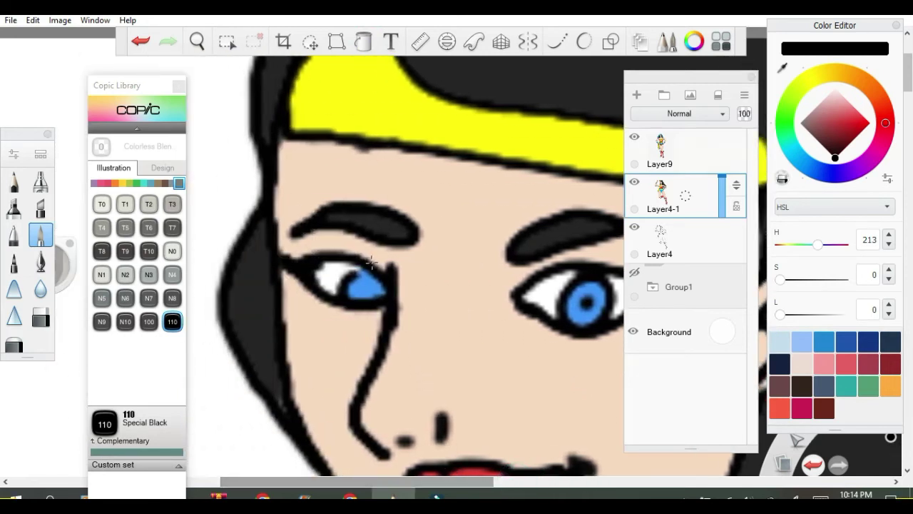
pyautogui.moveTo(363, 263)
pyautogui.mouseDown()
pyautogui.moveTo(354, 271)
pyautogui.moveTo(367, 281)
pyautogui.mouseUp()
pyautogui.click(367, 284)
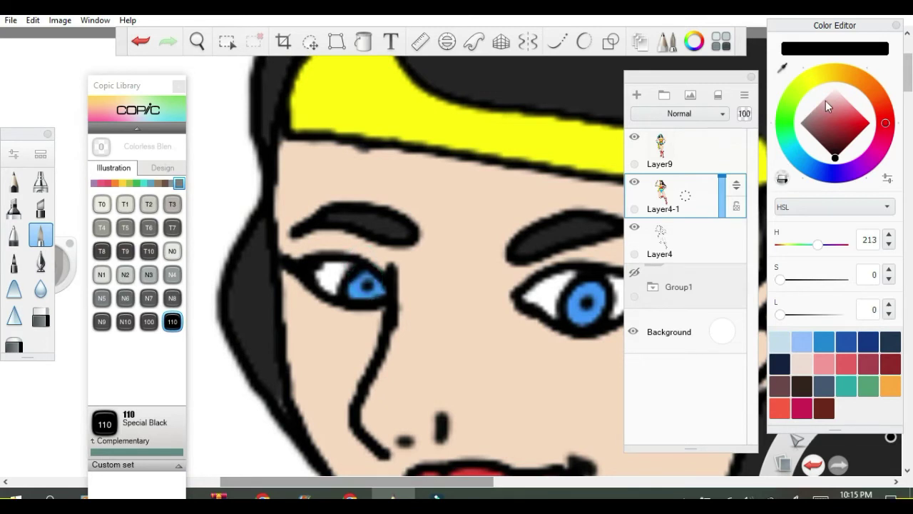
# Set the colour to white and dab small highlights around the pupils of both eyes.
pyautogui.moveTo(826, 102); pyautogui.dragTo(838, 77)
pyautogui.click(363, 275)
pyautogui.click(375, 291)
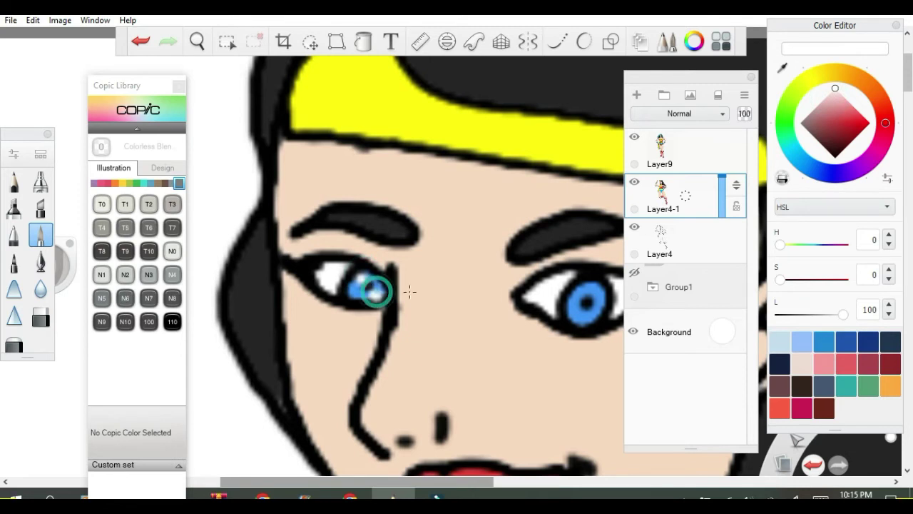
pyautogui.click(577, 291)
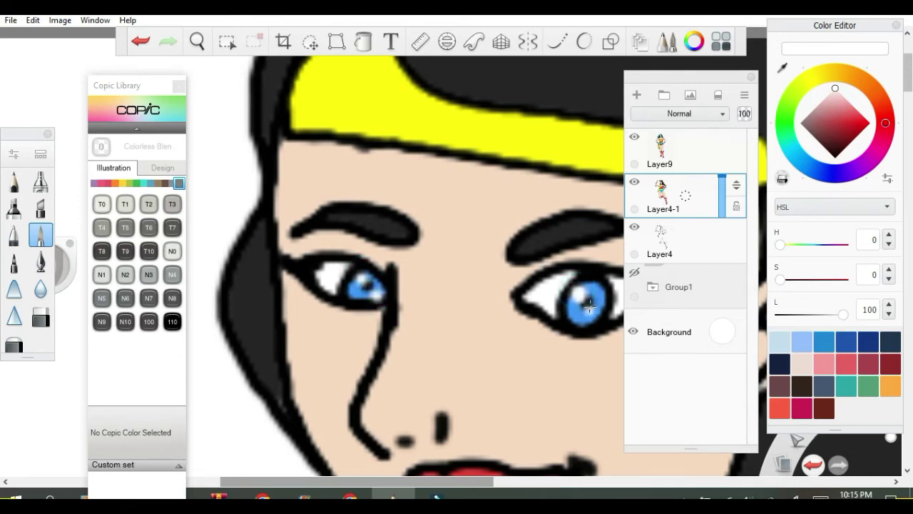
pyautogui.click(589, 312)
# Set the colour to red with HSL 0, 100, 50, draw a small star on the yellow tiara and flood fill it.
pyautogui.scroll(-2, 545, 211)
pyautogui.moveTo(843, 108); pyautogui.dragTo(903, 127)
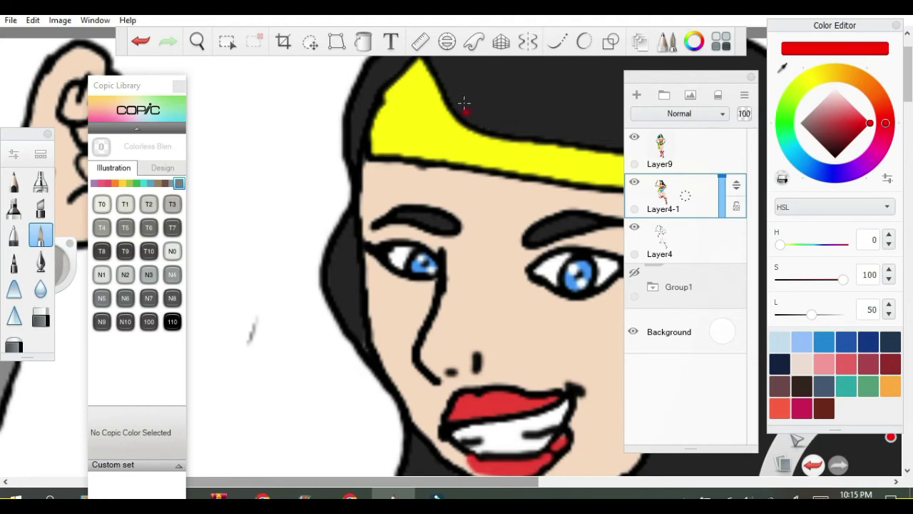
pyautogui.moveTo(400, 96)
pyautogui.mouseDown()
pyautogui.moveTo(411, 90)
pyautogui.moveTo(418, 107)
pyautogui.moveTo(431, 105)
pyautogui.moveTo(416, 118)
pyautogui.moveTo(429, 134)
pyautogui.moveTo(405, 140)
pyautogui.moveTo(391, 95)
pyautogui.mouseUp()
pyautogui.click(363, 41)
pyautogui.click(406, 118)
pyautogui.click(363, 40)
# Compare the drawing with the reference figure and add a new layer directly above Layer4-1.
pyautogui.scroll(-8, 448, 200)
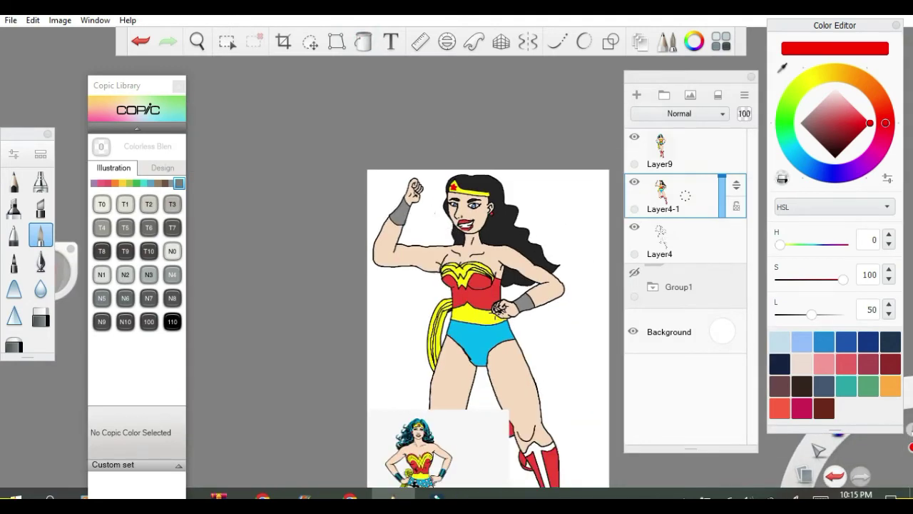
pyautogui.scroll(-3, 506, 319)
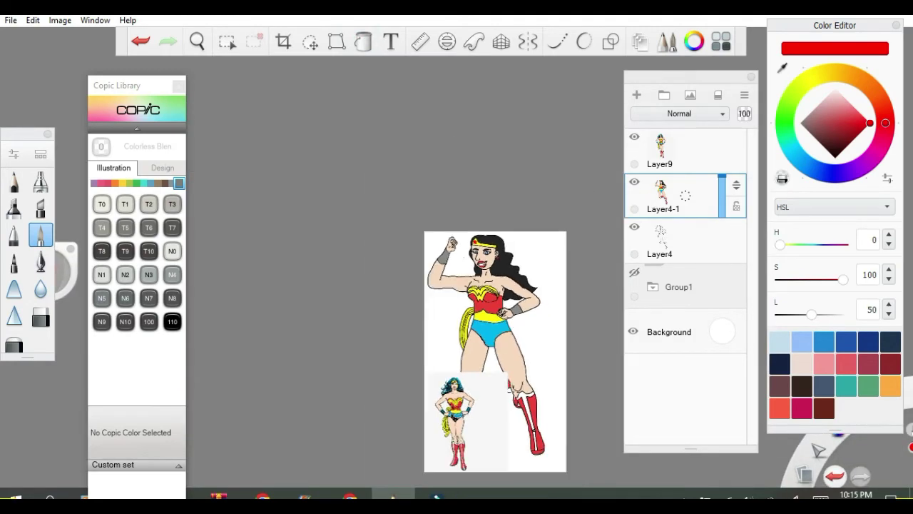
pyautogui.scroll(4, 483, 337)
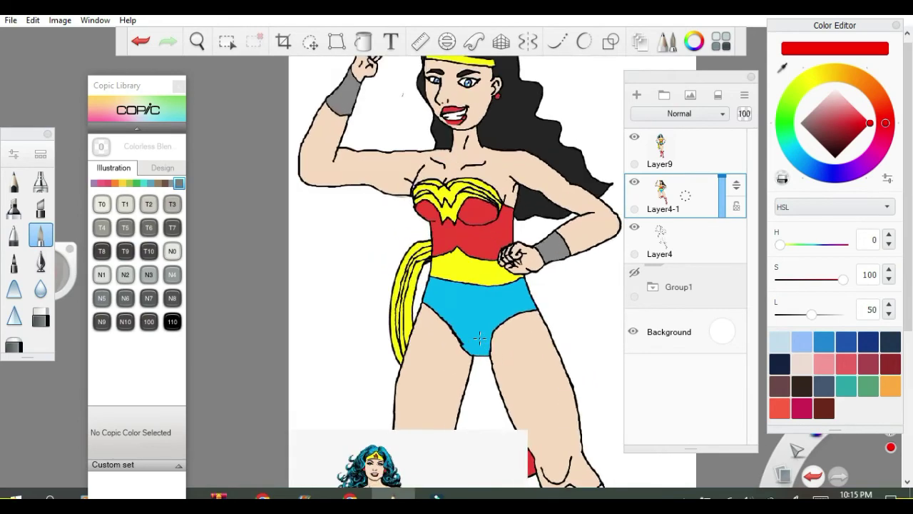
pyautogui.scroll(2, 480, 330)
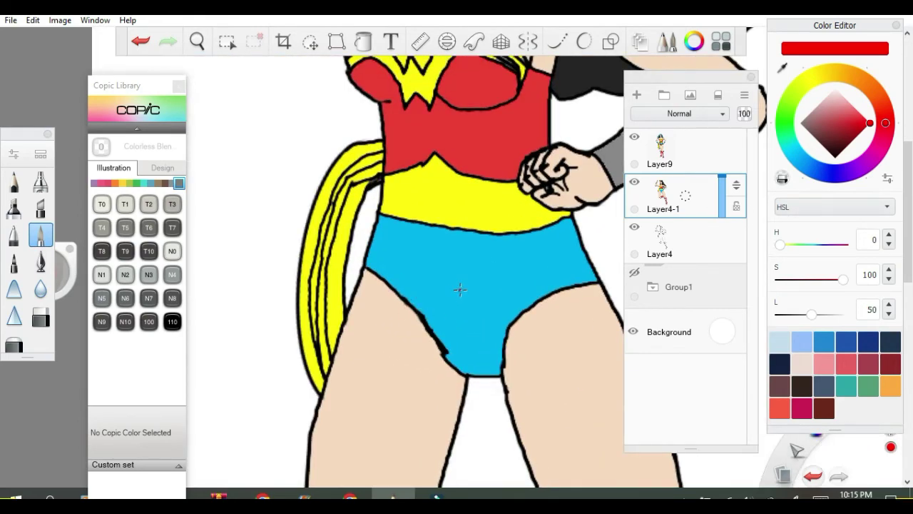
pyautogui.scroll(-2, 460, 289)
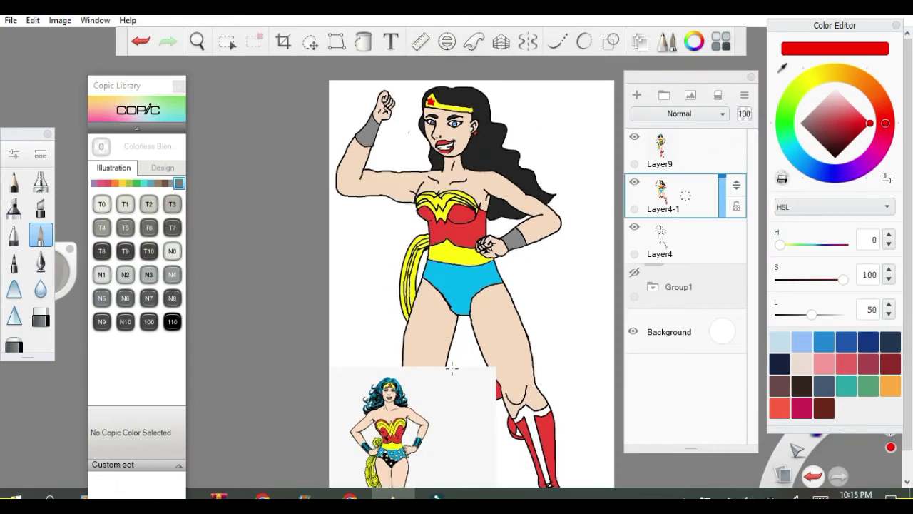
pyautogui.scroll(4, 456, 307)
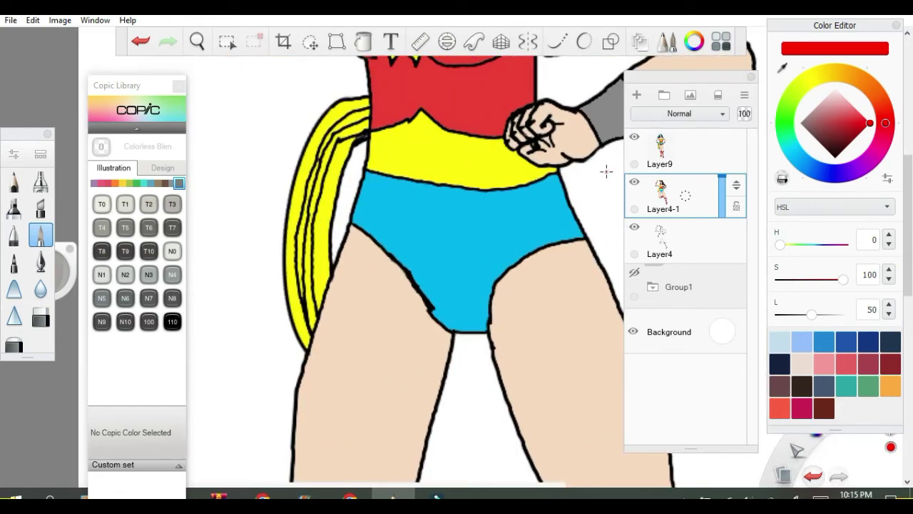
pyautogui.click(637, 95)
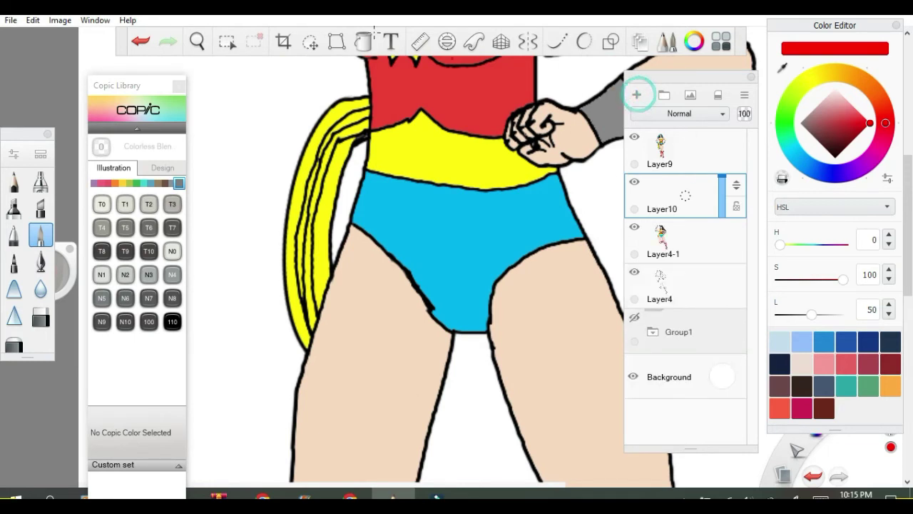
# Choose the star-shaped Do-It-Yourself Brush from the Shape brush set and set the colour to white.
pyautogui.click(13, 154)
pyautogui.click(555, 199)
pyautogui.click(491, 197)
pyautogui.click(15, 154)
pyautogui.click(14, 155)
pyautogui.click(15, 155)
pyautogui.click(40, 156)
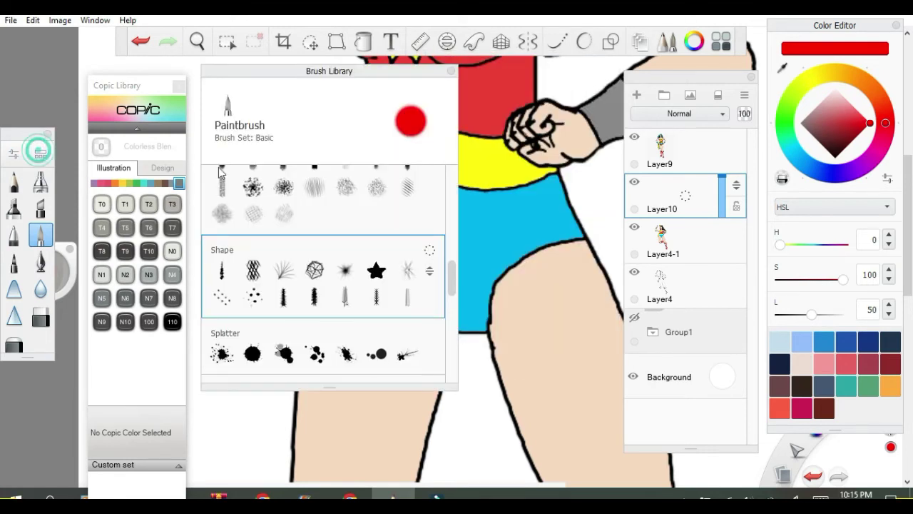
pyautogui.click(376, 270)
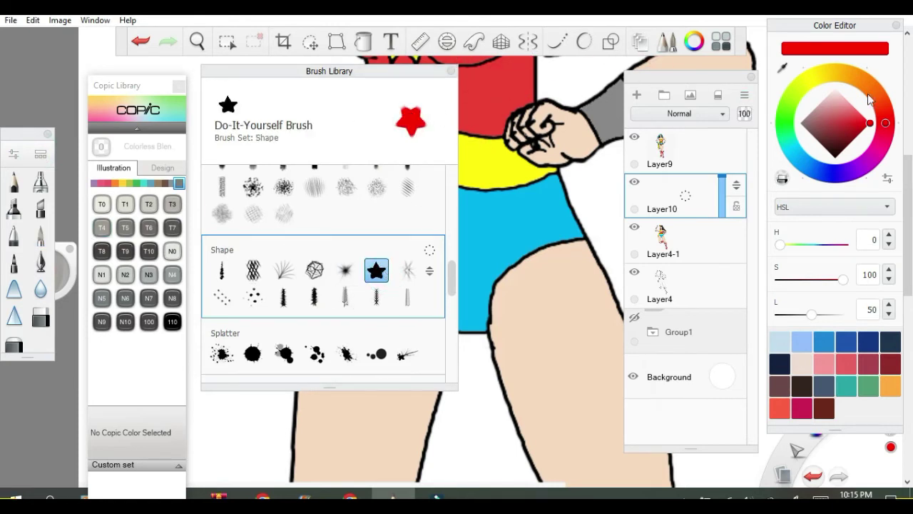
pyautogui.moveTo(829, 110); pyautogui.dragTo(835, 88)
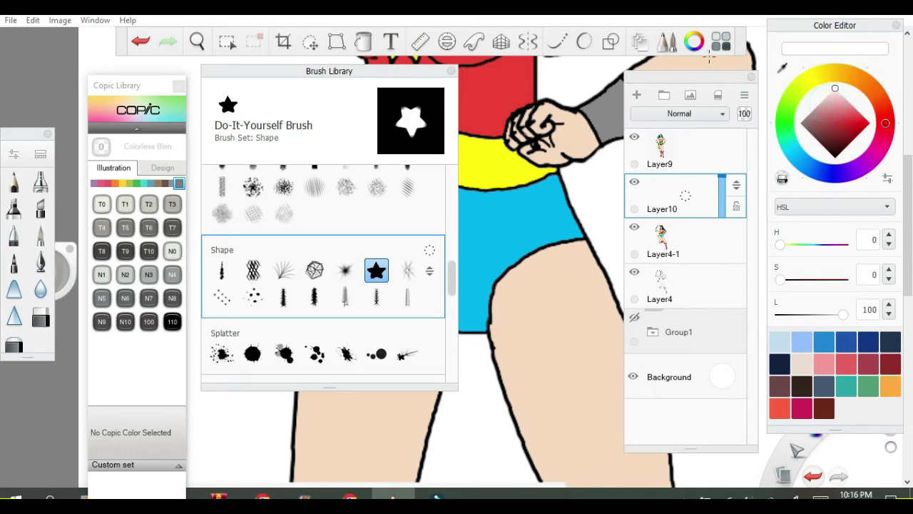
# Set the star brush's nib edge to 100, fully sharp, and close the brush settings and brush library.
pyautogui.click(11, 153)
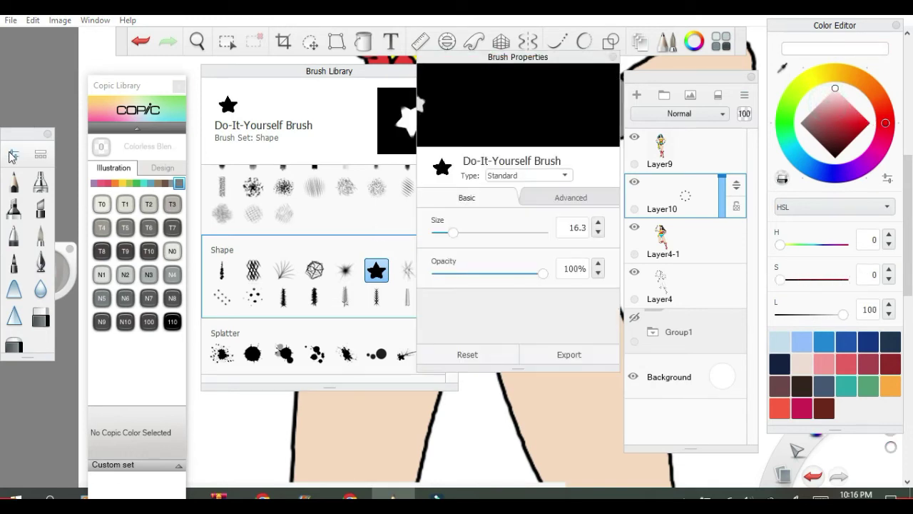
pyautogui.click(575, 205)
pyautogui.scroll(-4, 528, 259)
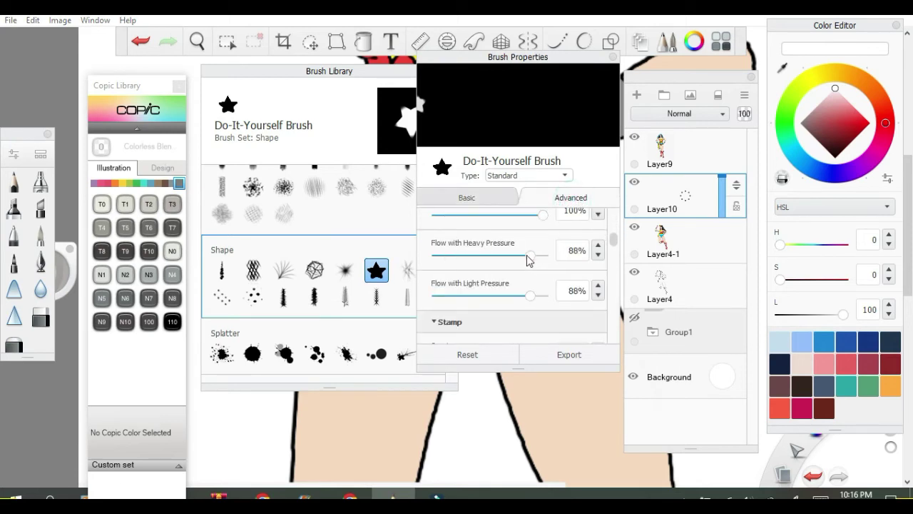
pyautogui.scroll(-2, 528, 260)
pyautogui.scroll(-5, 531, 256)
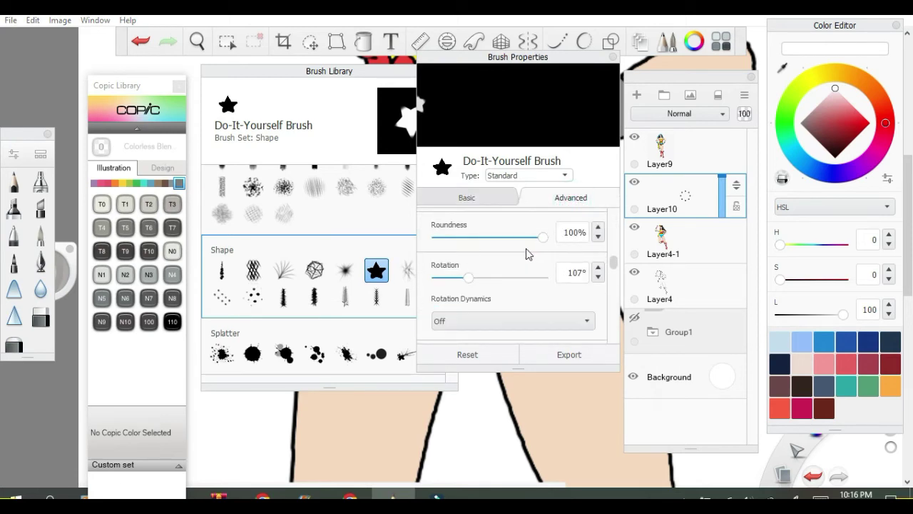
pyautogui.scroll(-4, 523, 253)
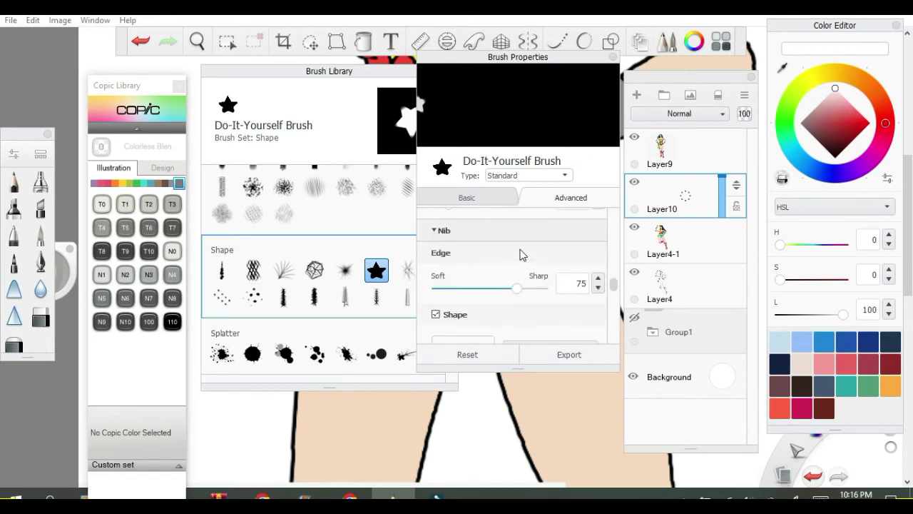
pyautogui.scroll(-2, 524, 252)
pyautogui.scroll(2, 525, 255)
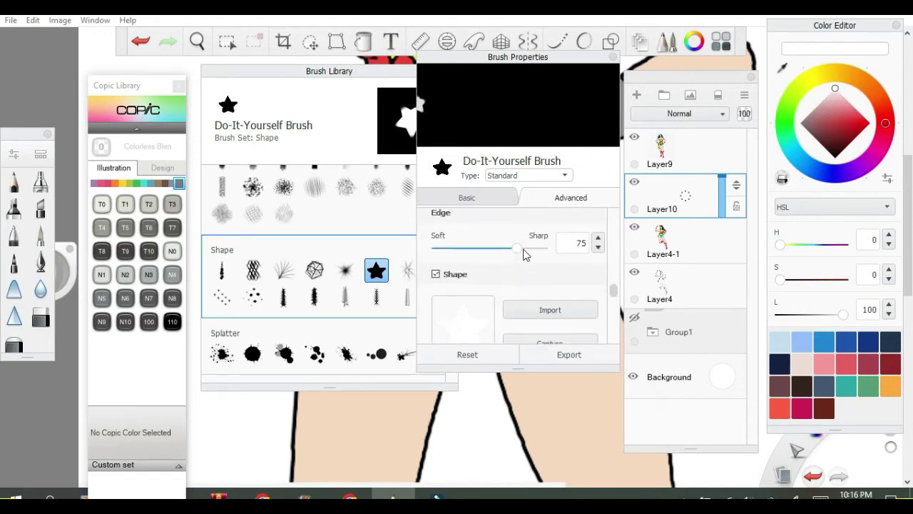
pyautogui.scroll(-3, 524, 253)
pyautogui.scroll(3, 515, 257)
pyautogui.moveTo(519, 252); pyautogui.dragTo(550, 259)
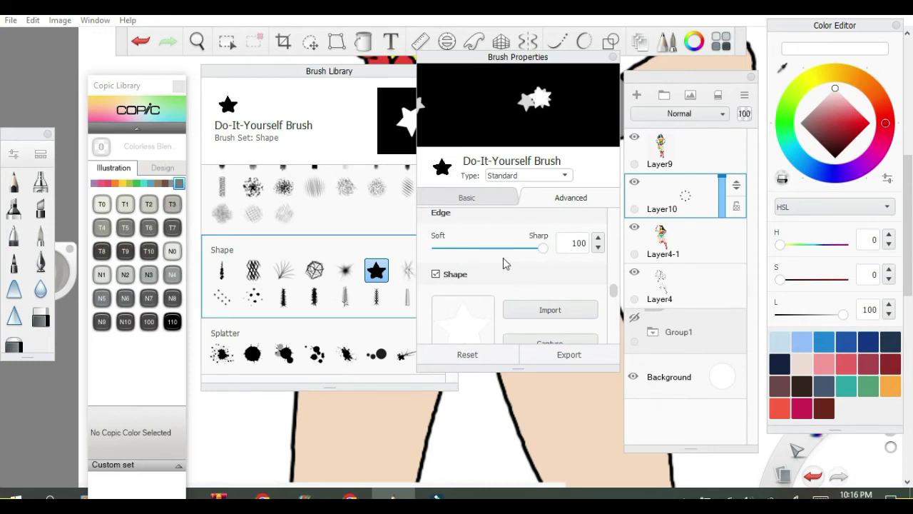
pyautogui.scroll(-3, 502, 257)
pyautogui.scroll(-2, 501, 257)
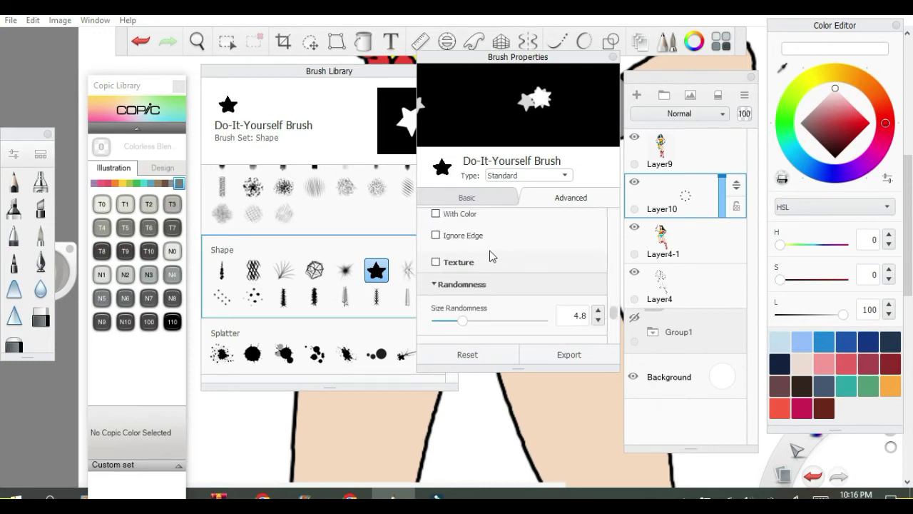
pyautogui.scroll(-5, 489, 256)
pyautogui.scroll(7, 492, 253)
pyautogui.click(613, 57)
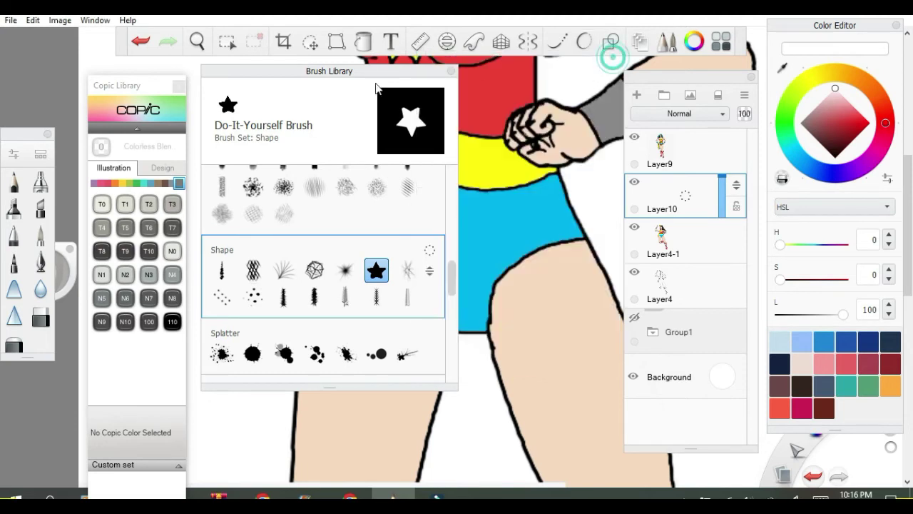
pyautogui.click(451, 70)
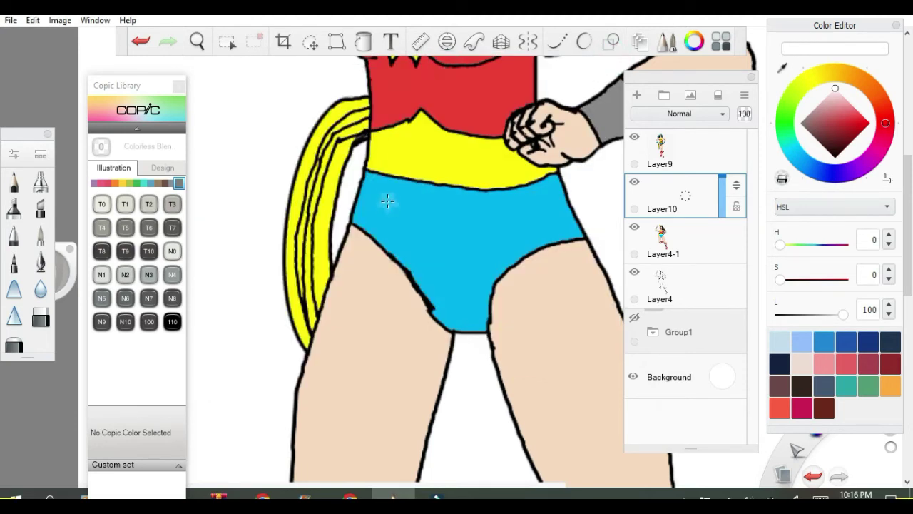
# Stamp a row of five white stars across the upper part of the blue briefs, undoing and restamping the fifth one.
pyautogui.click(380, 202)
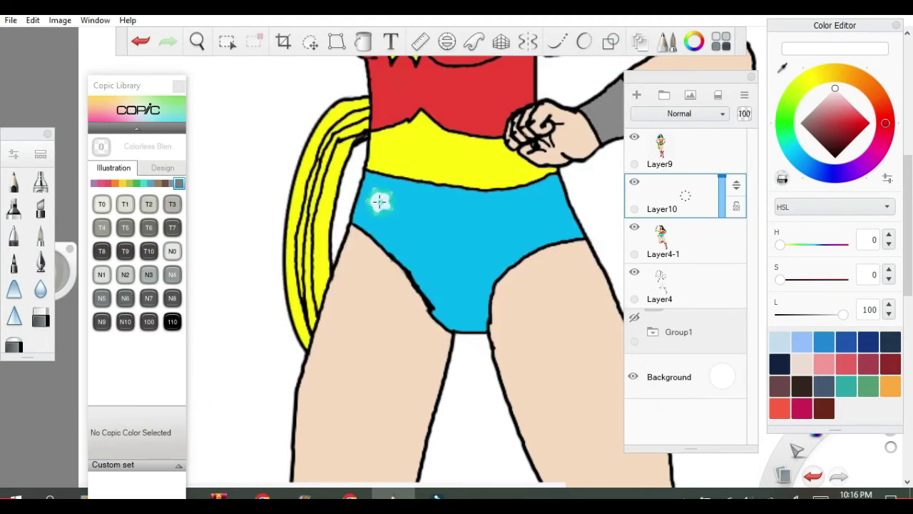
pyautogui.click(424, 207)
pyautogui.click(468, 212)
pyautogui.click(507, 211)
pyautogui.click(553, 205)
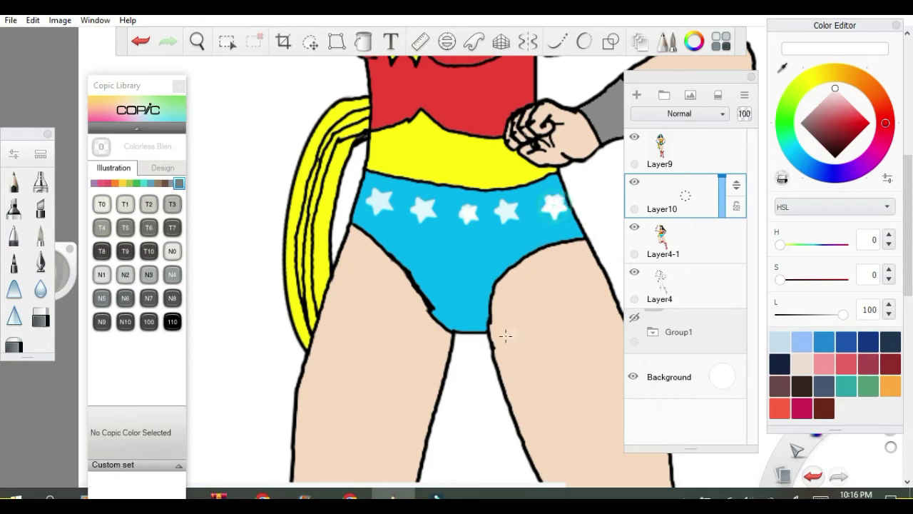
pyautogui.click(140, 40)
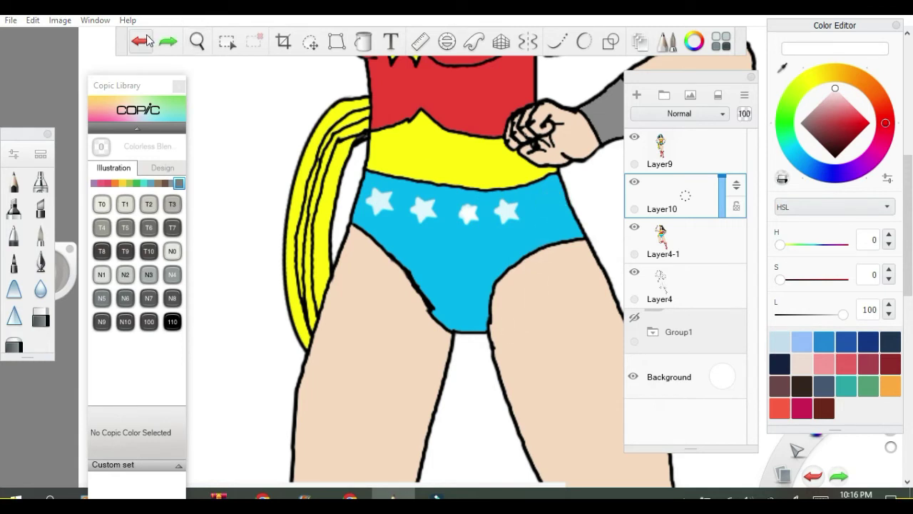
pyautogui.click(547, 207)
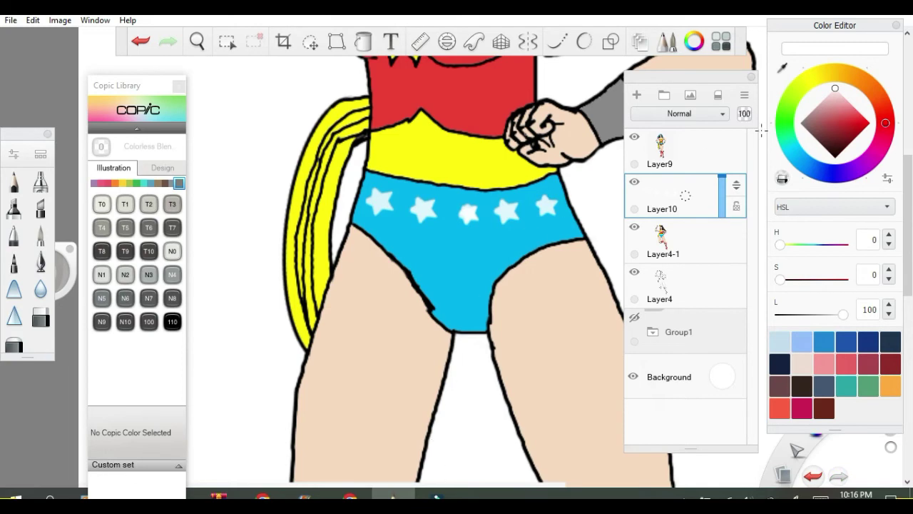
# Following the reference picture, stamp seven more white stars below the first row to fill the lower part of the briefs.
pyautogui.scroll(-5, 541, 261)
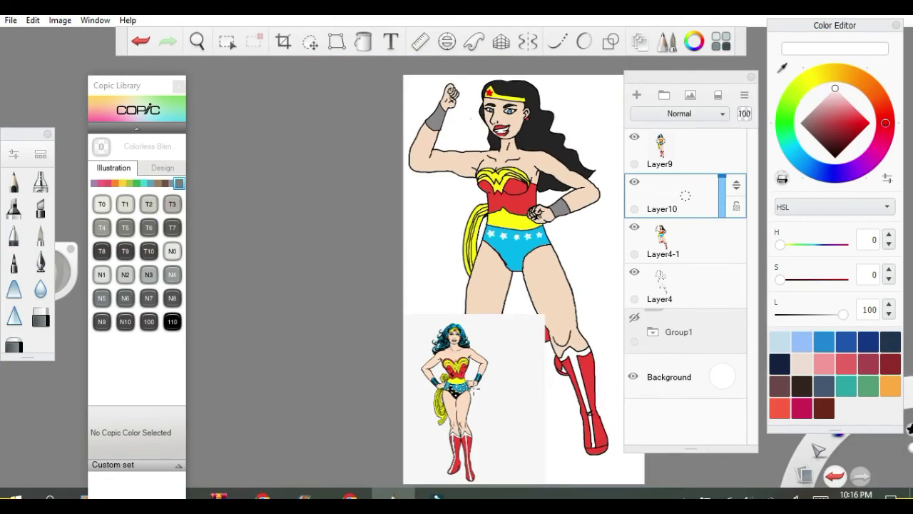
pyautogui.scroll(5, 476, 387)
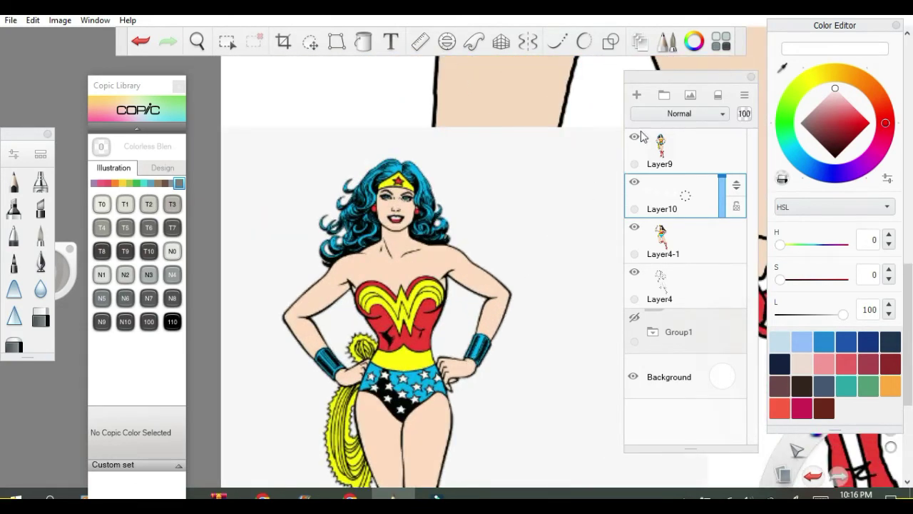
pyautogui.scroll(-2, 584, 115)
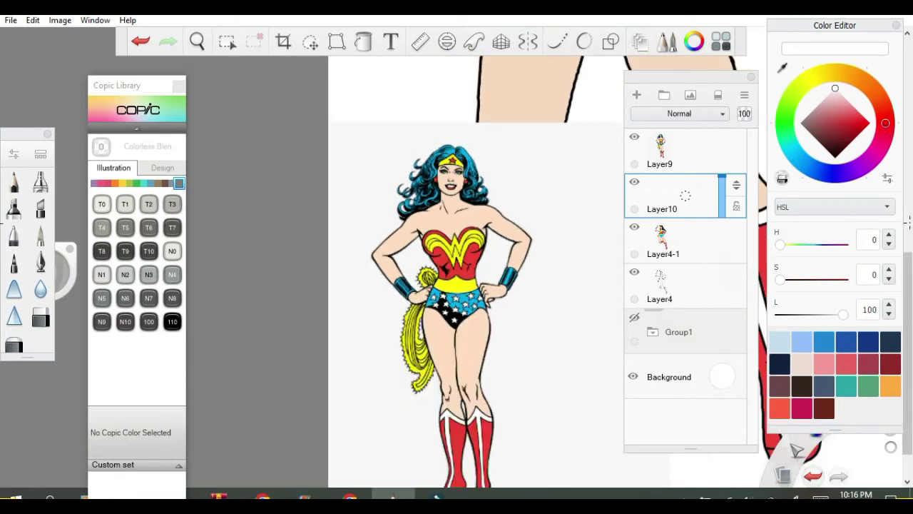
pyautogui.moveTo(907, 282)
pyautogui.mouseDown()
pyautogui.moveTo(905, 198)
pyautogui.moveTo(900, 229)
pyautogui.mouseUp()
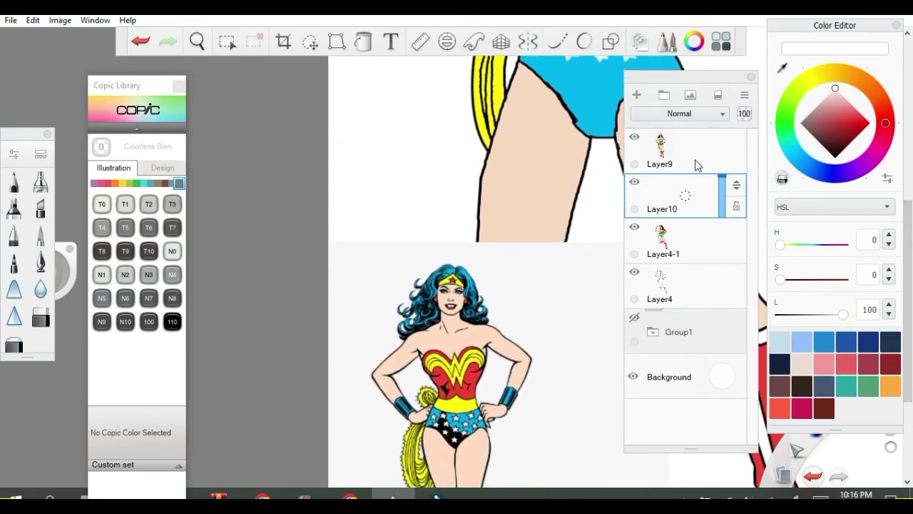
pyautogui.click(556, 73)
pyautogui.click(581, 79)
pyautogui.click(608, 80)
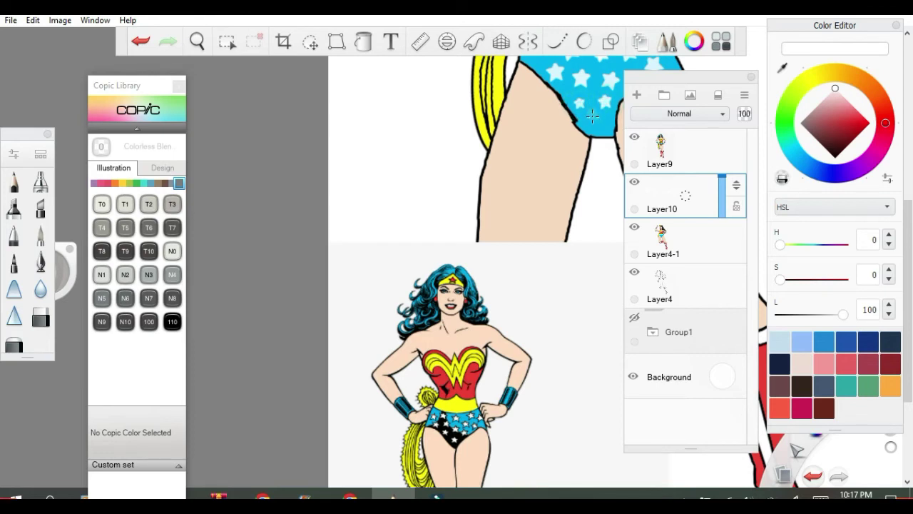
# Check the whole figure, hide the reference picture on Layer9 and move the layer list away from the drawing.
pyautogui.click(751, 76)
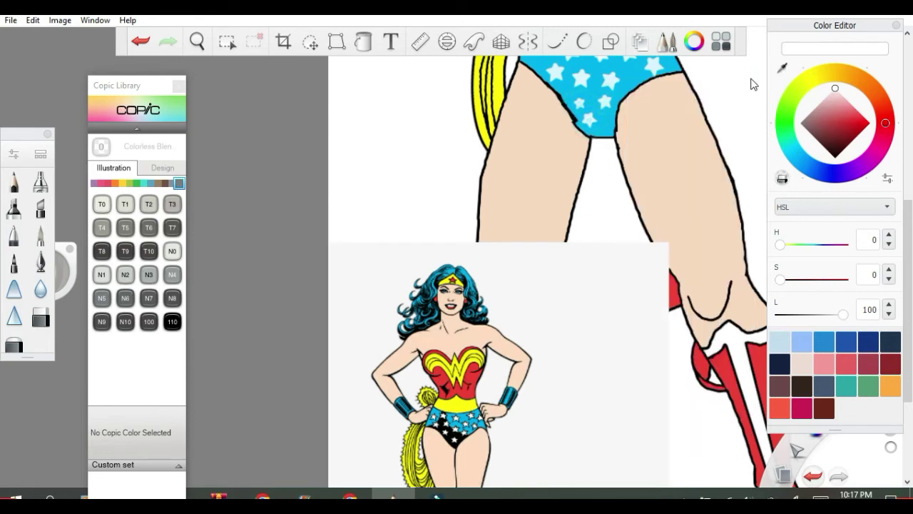
pyautogui.scroll(10, 556, 220)
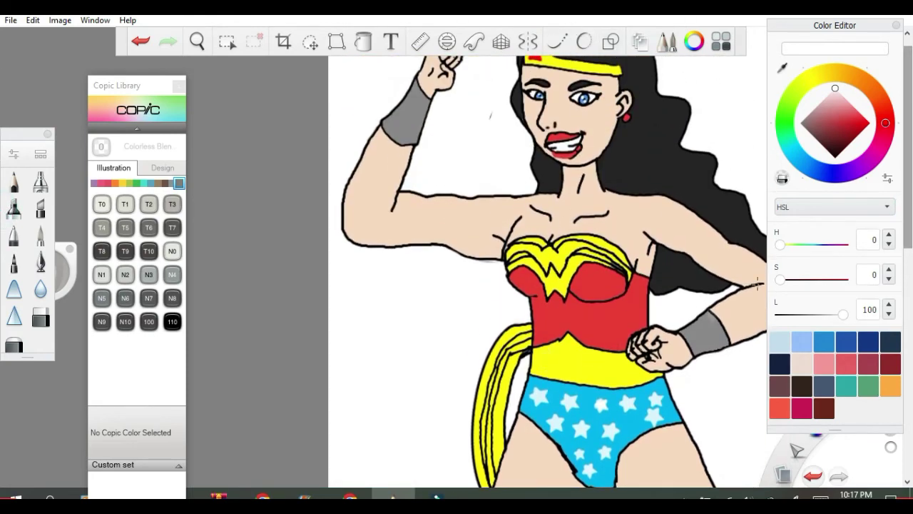
pyautogui.scroll(-5, 614, 274)
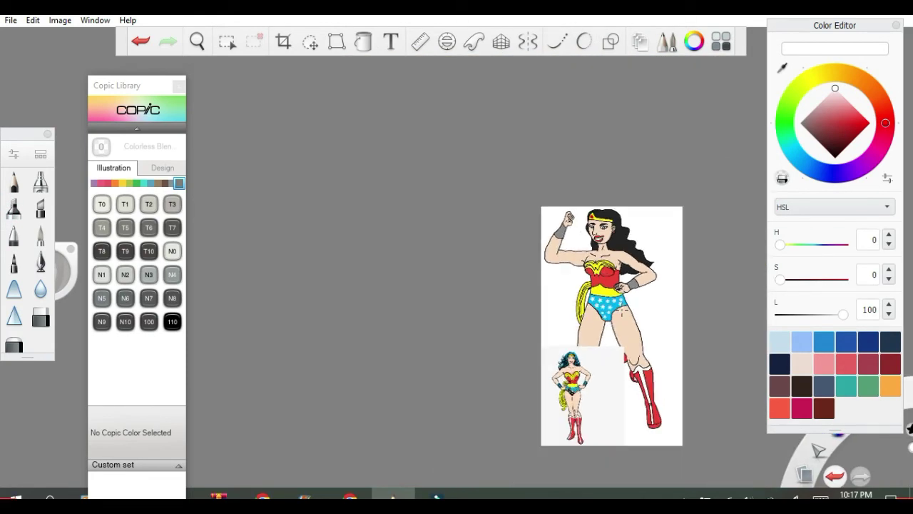
pyautogui.click(639, 41)
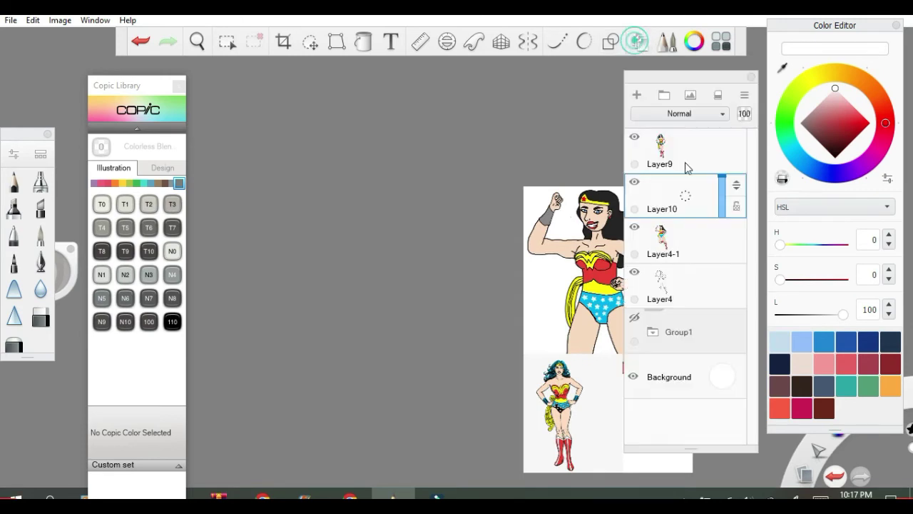
pyautogui.click(634, 137)
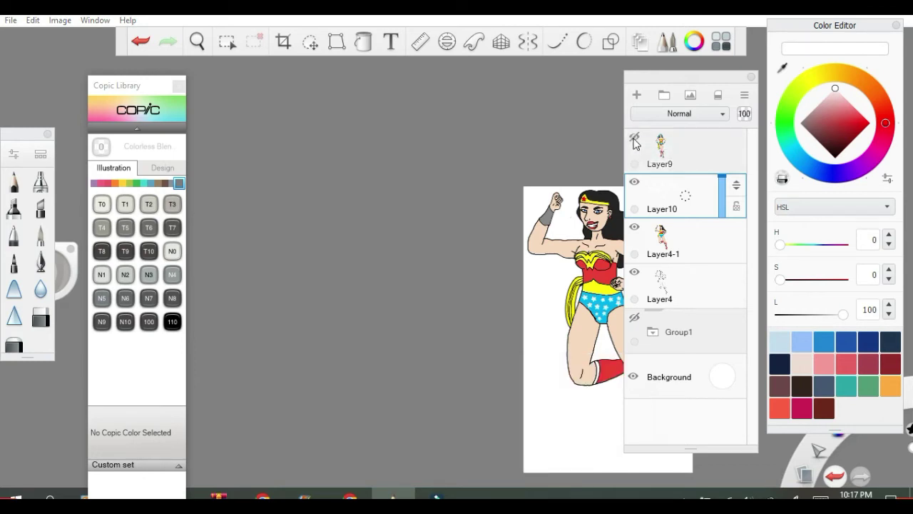
pyautogui.moveTo(671, 85); pyautogui.dragTo(461, 98)
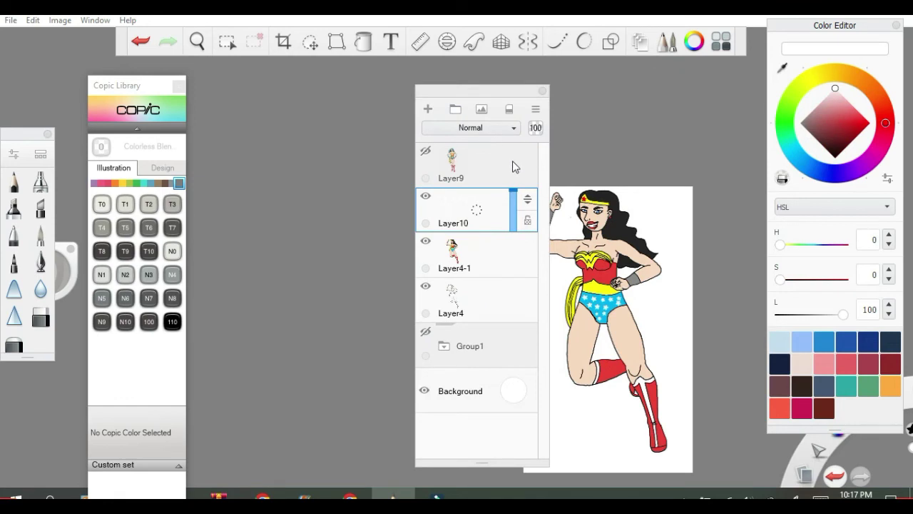
pyautogui.click(479, 203)
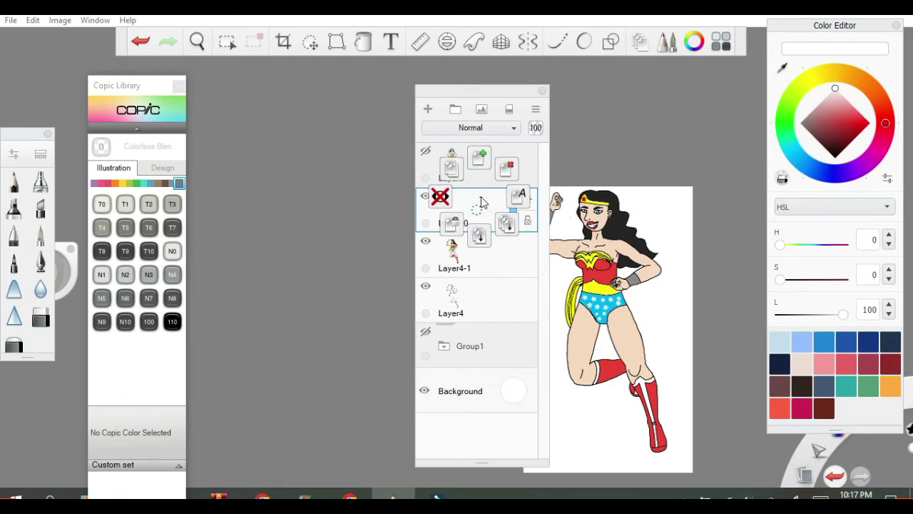
pyautogui.moveTo(484, 200); pyautogui.dragTo(511, 177)
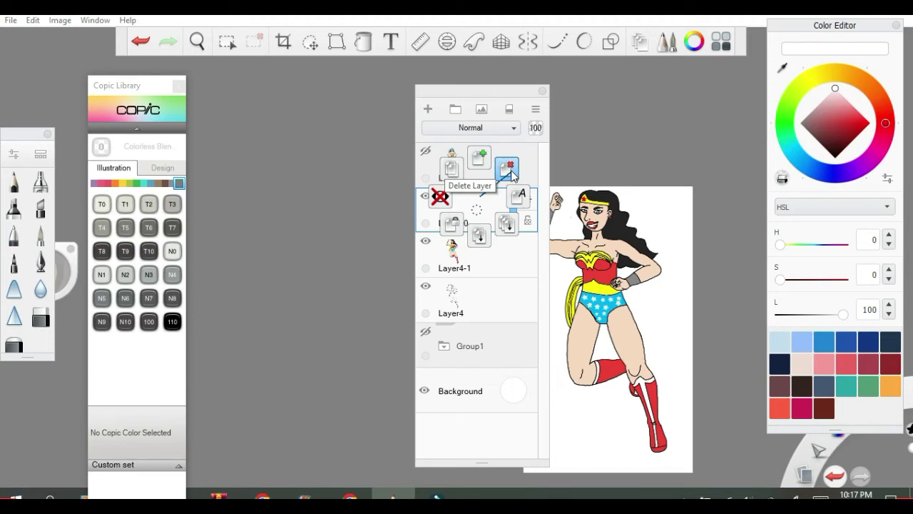
pyautogui.moveTo(510, 176); pyautogui.dragTo(511, 175)
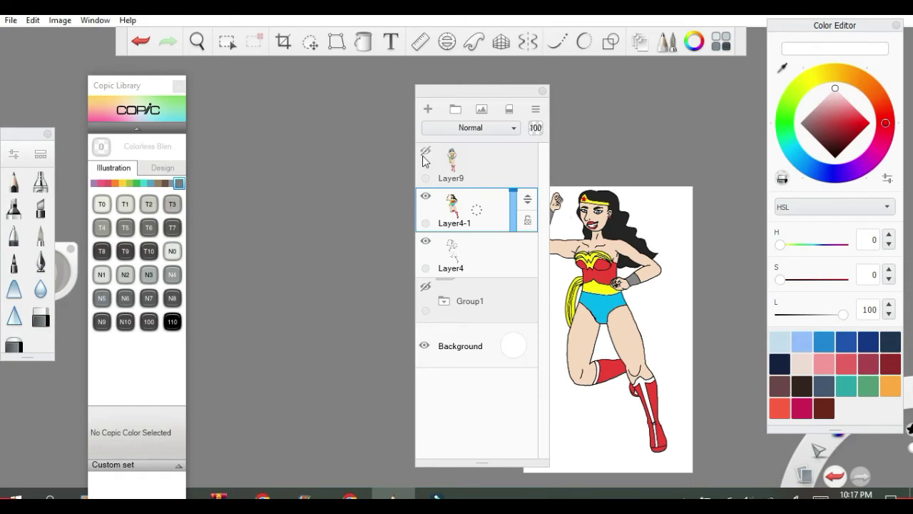
pyautogui.click(140, 41)
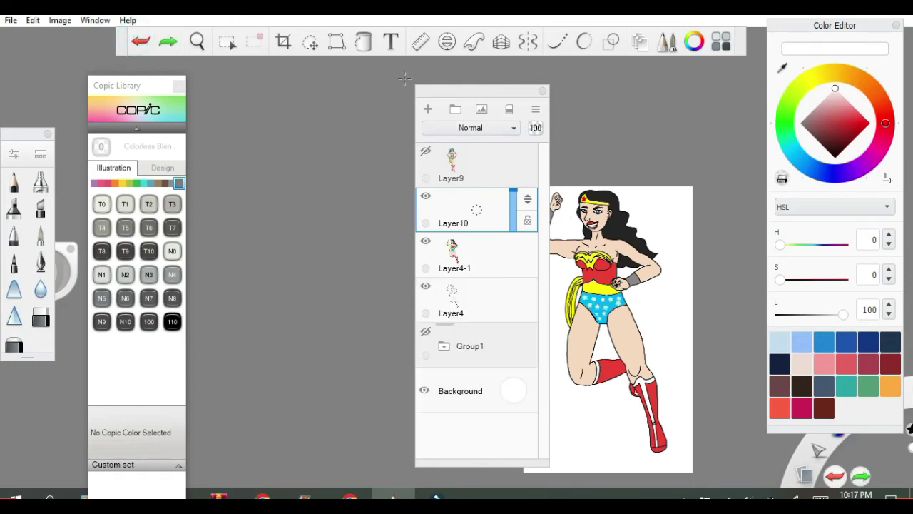
# Delete the reference picture layer Layer9 and mix a peach shading colour (H 27, S 100, L 79) from the sampled thigh skin tone.
pyautogui.moveTo(471, 159); pyautogui.dragTo(492, 127)
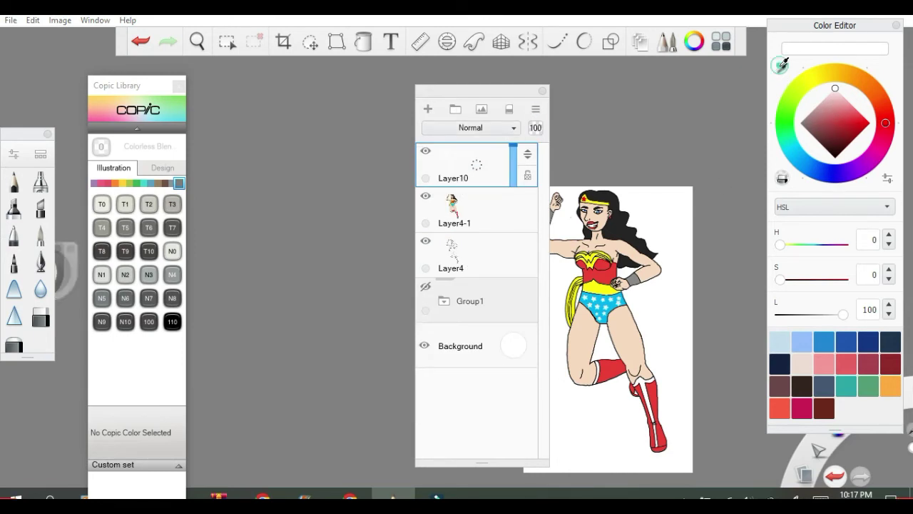
pyautogui.click(628, 341)
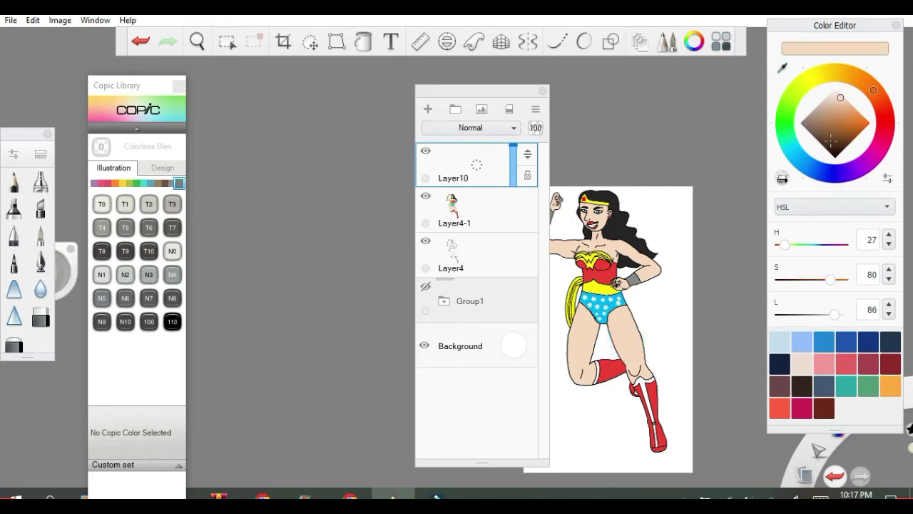
pyautogui.click(842, 101)
pyautogui.moveTo(847, 101); pyautogui.dragTo(849, 102)
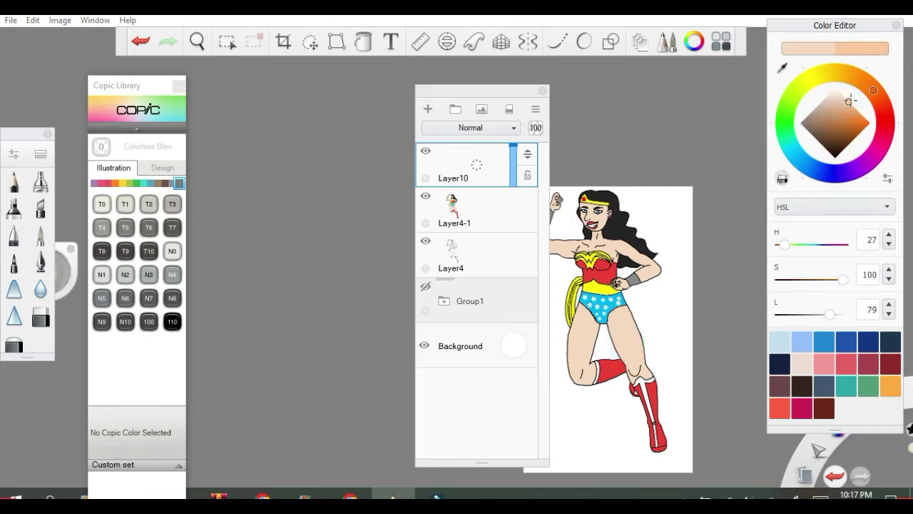
# Switch to the Airbrush, undo the test stroke and reset the brush to its default settings.
pyautogui.click(667, 43)
pyautogui.click(668, 43)
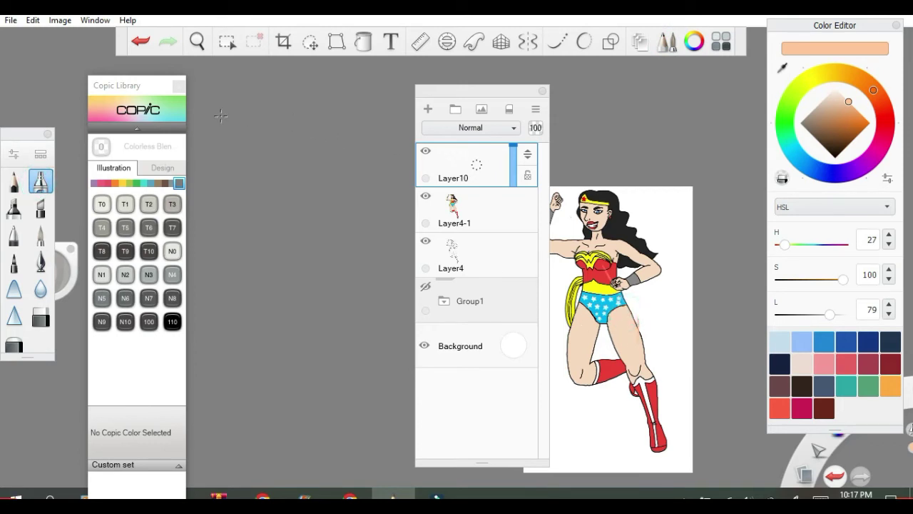
pyautogui.click(141, 41)
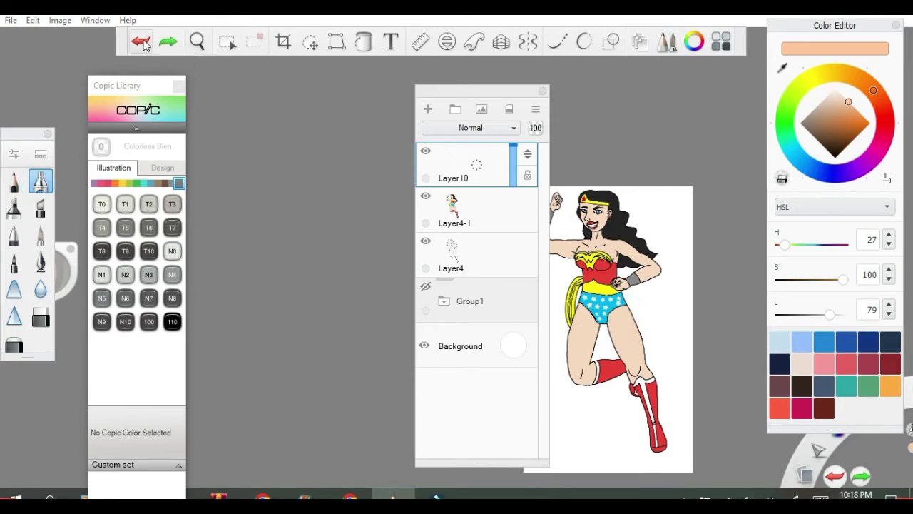
pyautogui.click(14, 154)
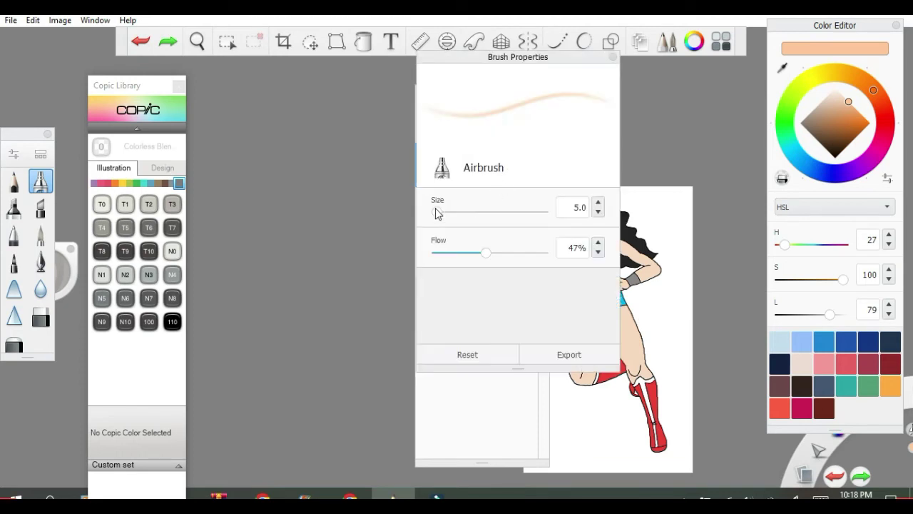
pyautogui.click(489, 350)
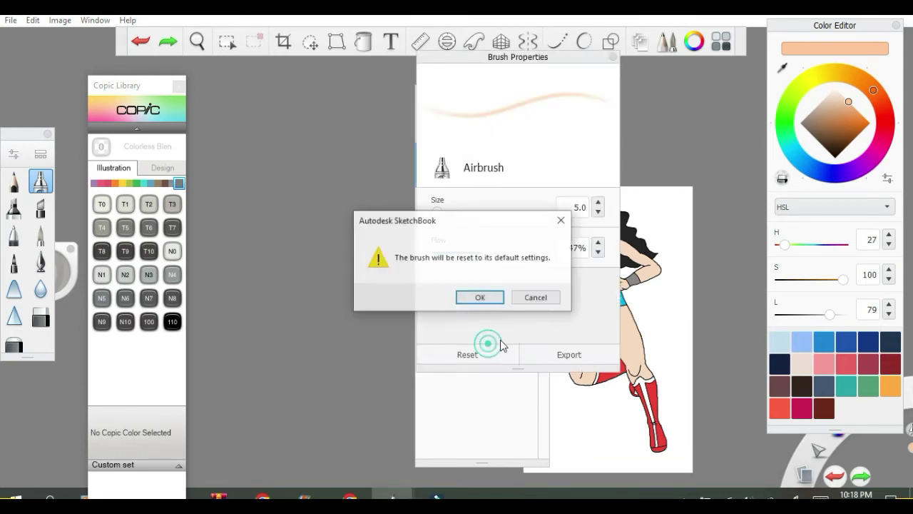
pyautogui.click(490, 300)
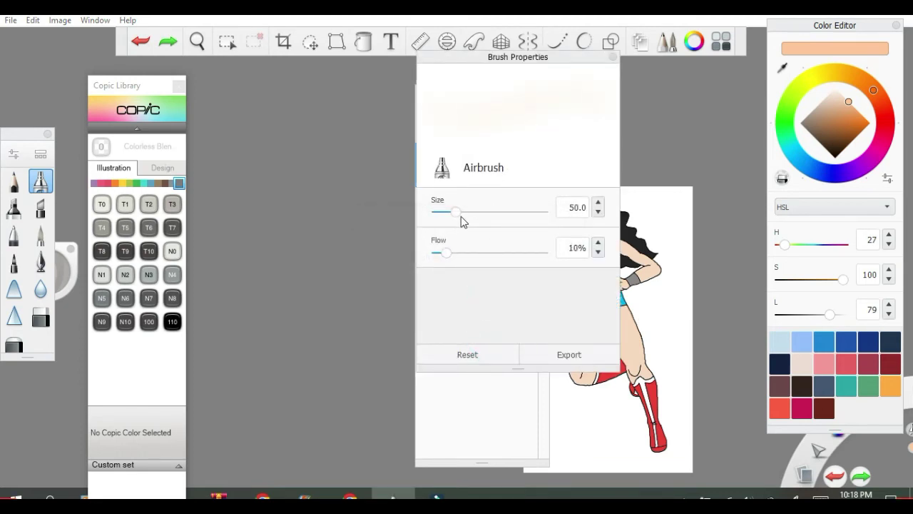
pyautogui.click(613, 56)
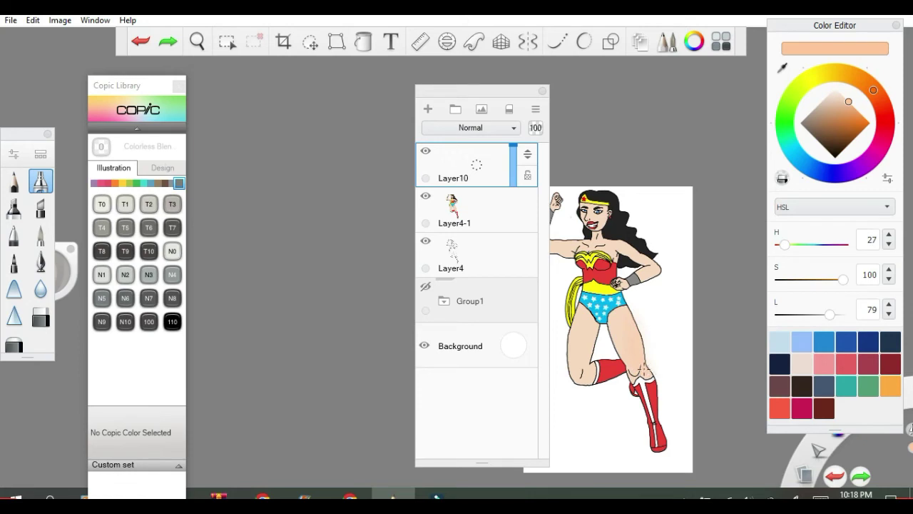
# Airbrush soft skin shading down both thighs on Layer10, darkening the colour to H 27, S 81, L 72 for further strokes.
pyautogui.moveTo(617, 322); pyautogui.dragTo(616, 342)
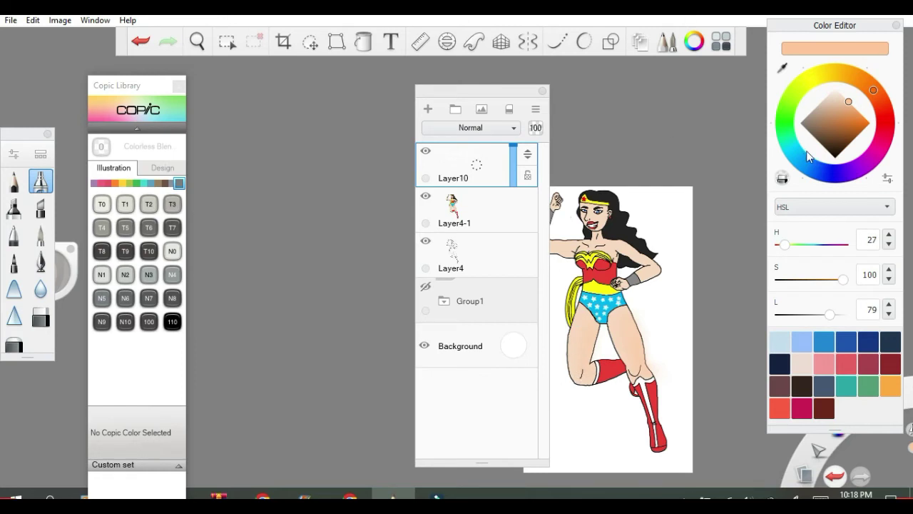
pyautogui.moveTo(849, 103); pyautogui.dragTo(847, 108)
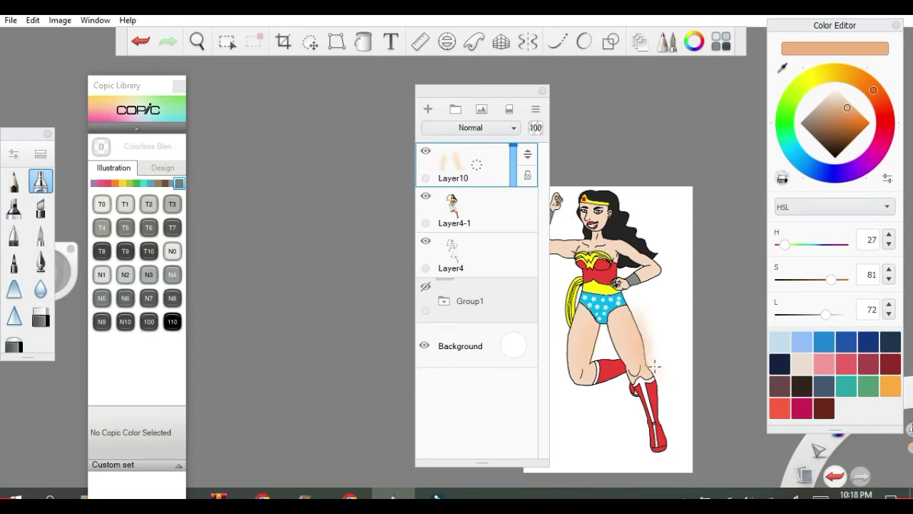
pyautogui.scroll(2, 642, 366)
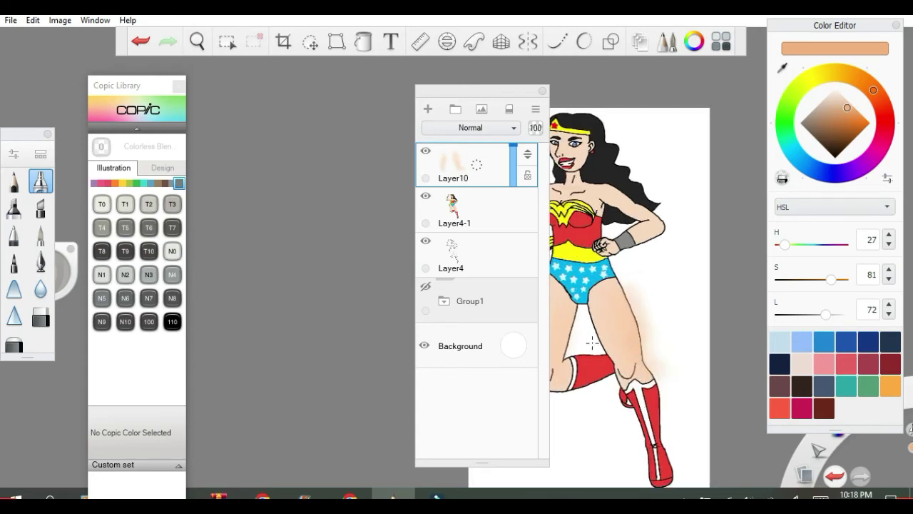
pyautogui.moveTo(524, 92); pyautogui.dragTo(366, 76)
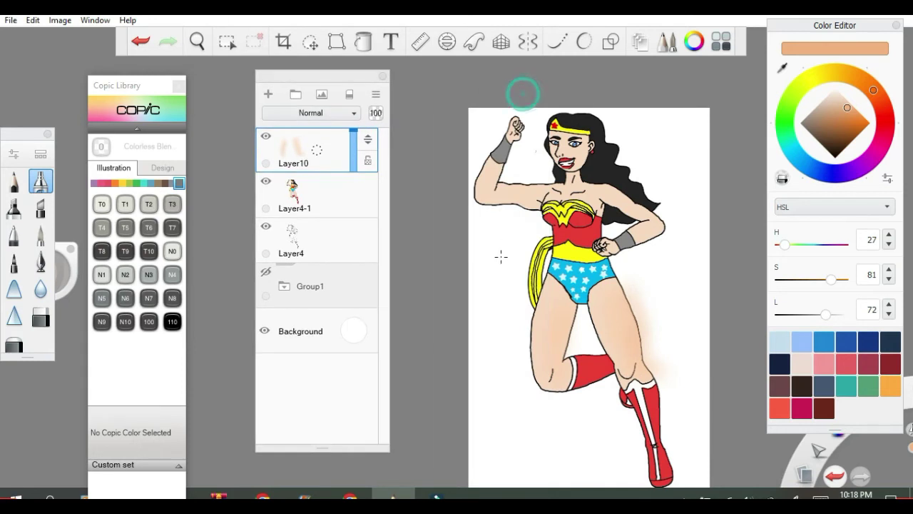
pyautogui.scroll(2, 550, 314)
pyautogui.moveTo(565, 313); pyautogui.dragTo(562, 407)
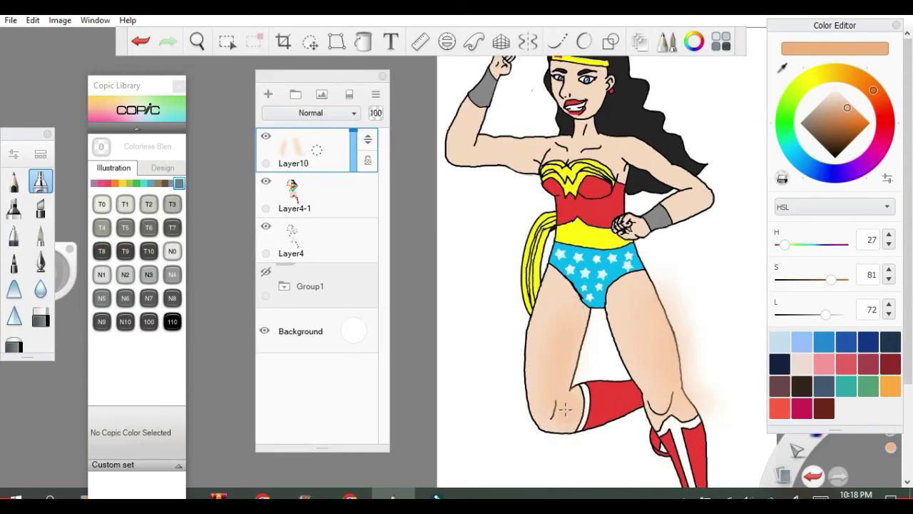
# Set the Airbrush size to 31.9, close the layer list and move the brush settings clear of the figure.
pyautogui.scroll(2, 704, 132)
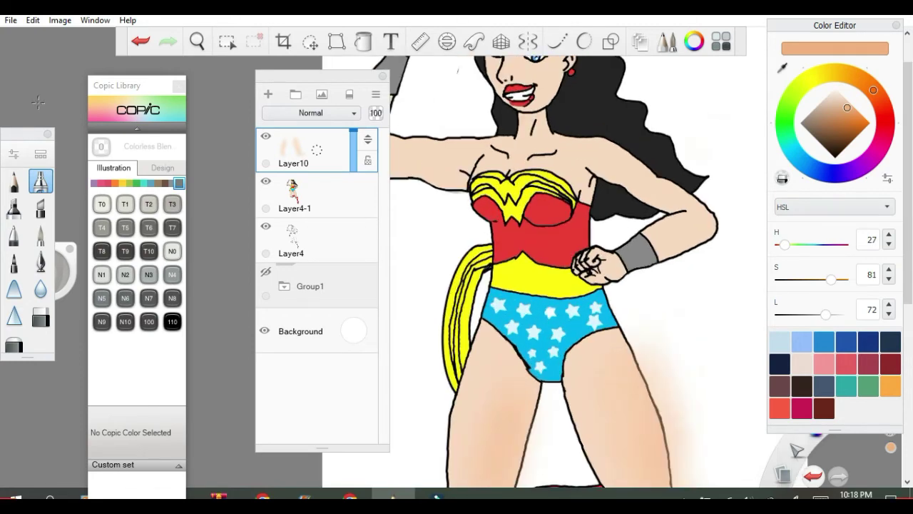
pyautogui.click(10, 152)
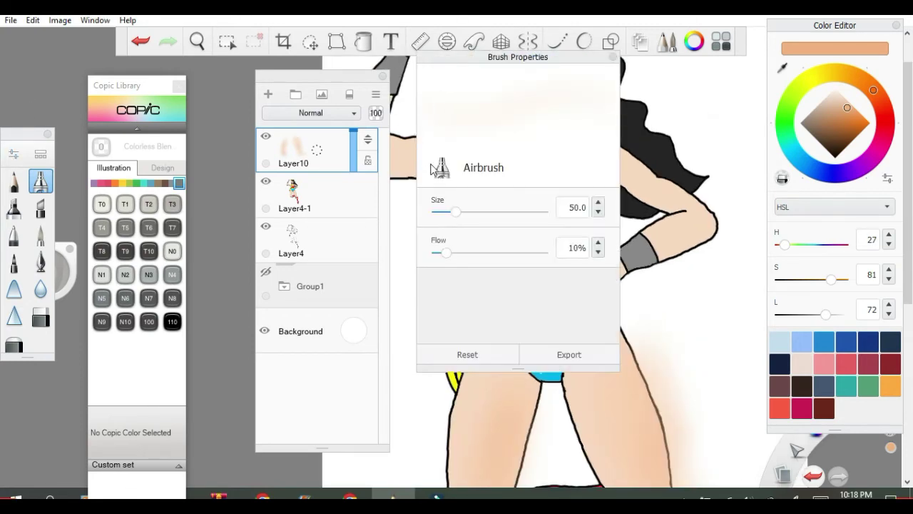
pyautogui.moveTo(456, 212); pyautogui.dragTo(448, 211)
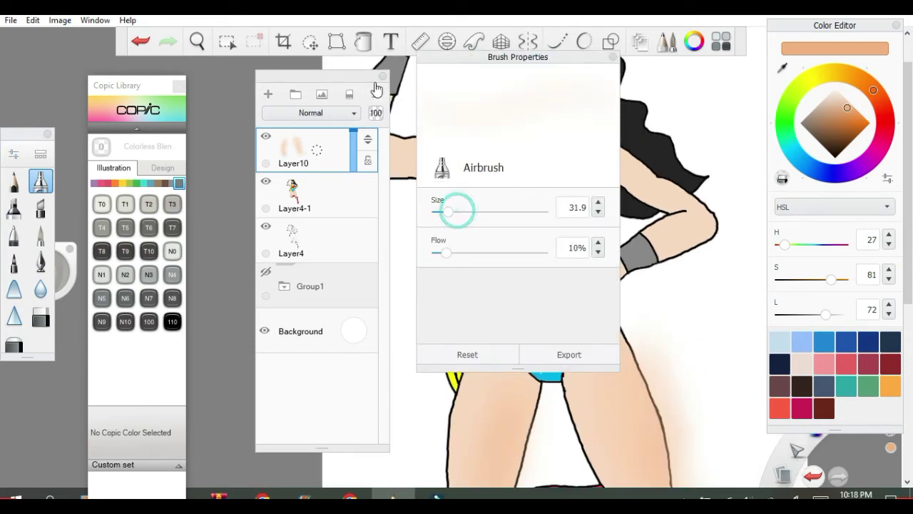
pyautogui.click(381, 77)
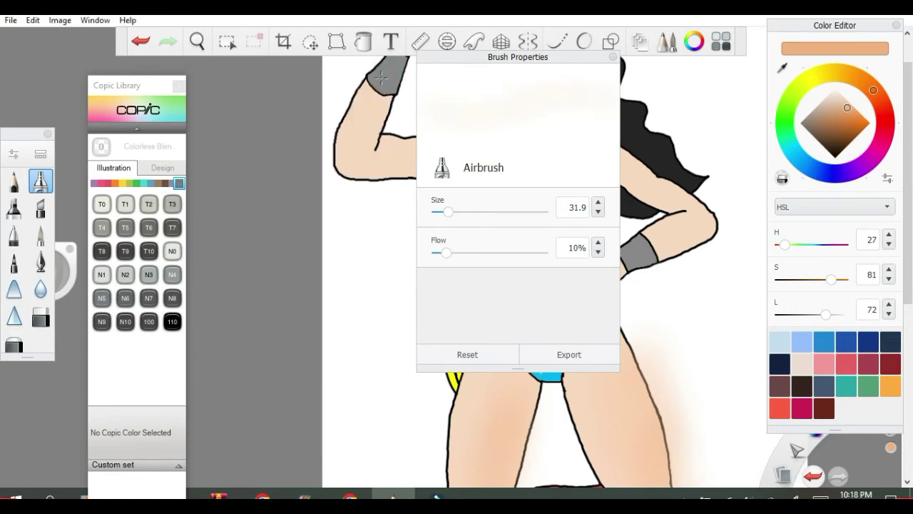
pyautogui.moveTo(535, 67)
pyautogui.mouseDown()
pyautogui.moveTo(439, 60)
pyautogui.moveTo(325, 113)
pyautogui.mouseUp()
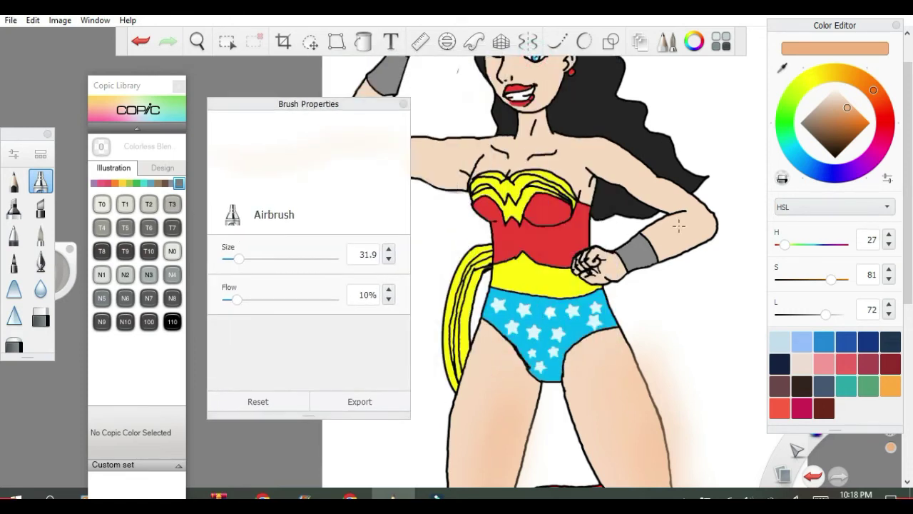
# Airbrush skin shading along the bent arm and fist, over both shoulders and across the upper chest.
pyautogui.moveTo(637, 176); pyautogui.dragTo(614, 155)
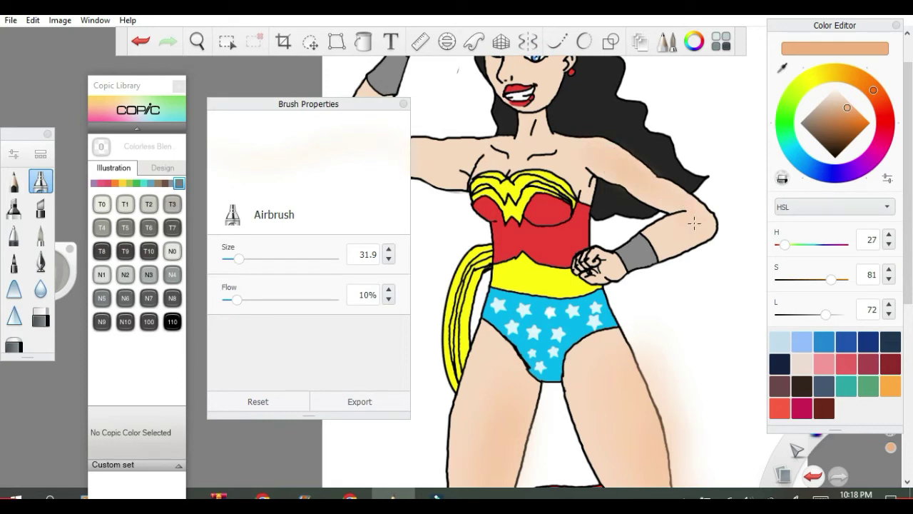
pyautogui.moveTo(606, 266)
pyautogui.mouseDown()
pyautogui.moveTo(603, 257)
pyautogui.moveTo(580, 262)
pyautogui.mouseUp()
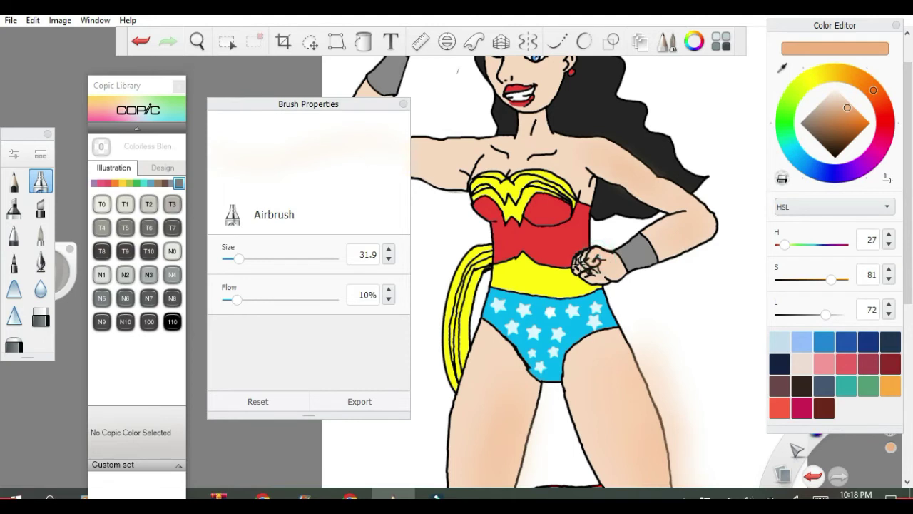
pyautogui.moveTo(589, 147); pyautogui.dragTo(592, 158)
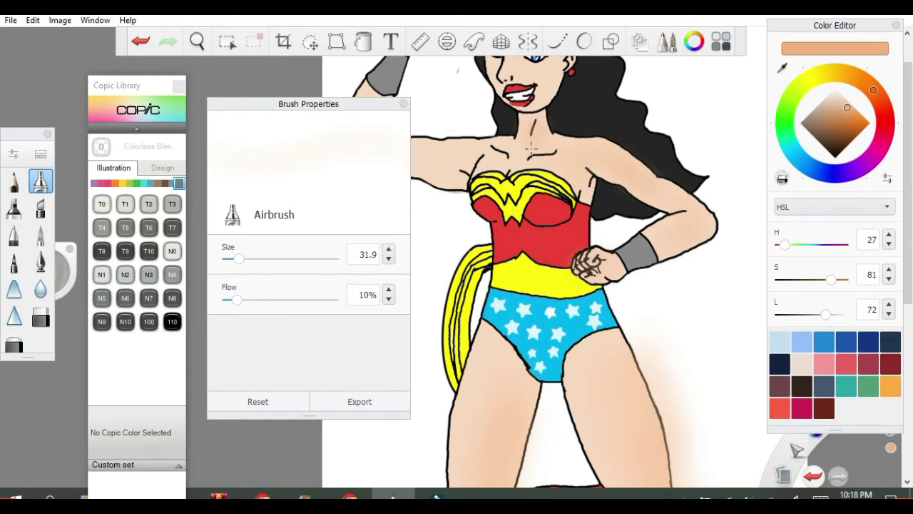
pyautogui.moveTo(599, 149); pyautogui.dragTo(585, 153)
pyautogui.moveTo(510, 146)
pyautogui.mouseDown()
pyautogui.moveTo(499, 157)
pyautogui.moveTo(469, 151)
pyautogui.moveTo(460, 182)
pyautogui.mouseUp()
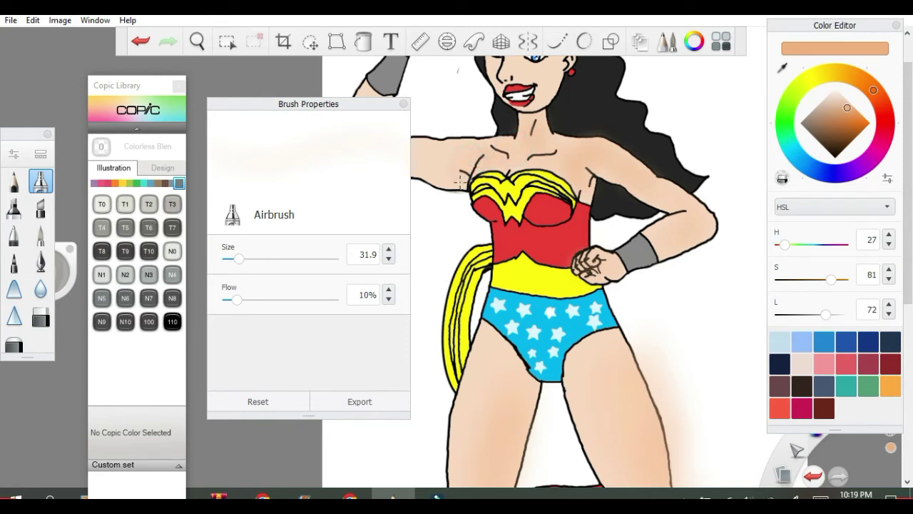
# Continue the airbrushed skin shading with light strokes around the jaw and face.
pyautogui.moveTo(551, 74); pyautogui.dragTo(537, 102)
pyautogui.moveTo(907, 192); pyautogui.dragTo(907, 169)
pyautogui.moveTo(511, 87); pyautogui.dragTo(513, 85)
pyautogui.scroll(-5, 616, 154)
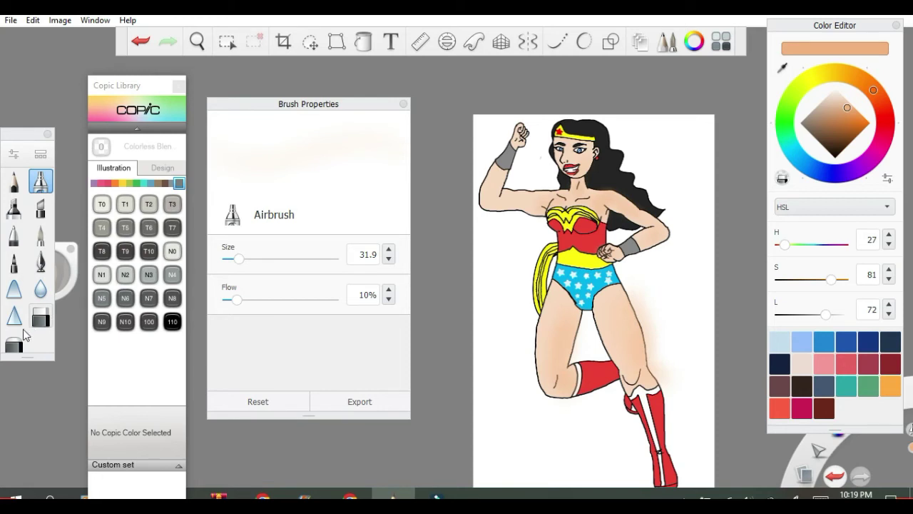
# Clean up the airbrush overspray outside the thighs, between the legs and around the knees with the Soft Eraser.
pyautogui.click(17, 342)
pyautogui.moveTo(636, 286)
pyautogui.mouseDown()
pyautogui.moveTo(656, 333)
pyautogui.moveTo(639, 297)
pyautogui.mouseUp()
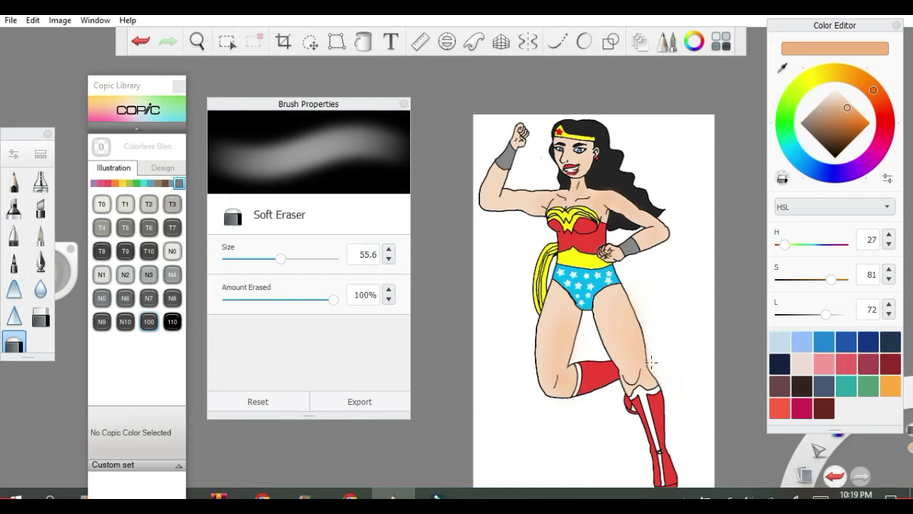
pyautogui.click(643, 311)
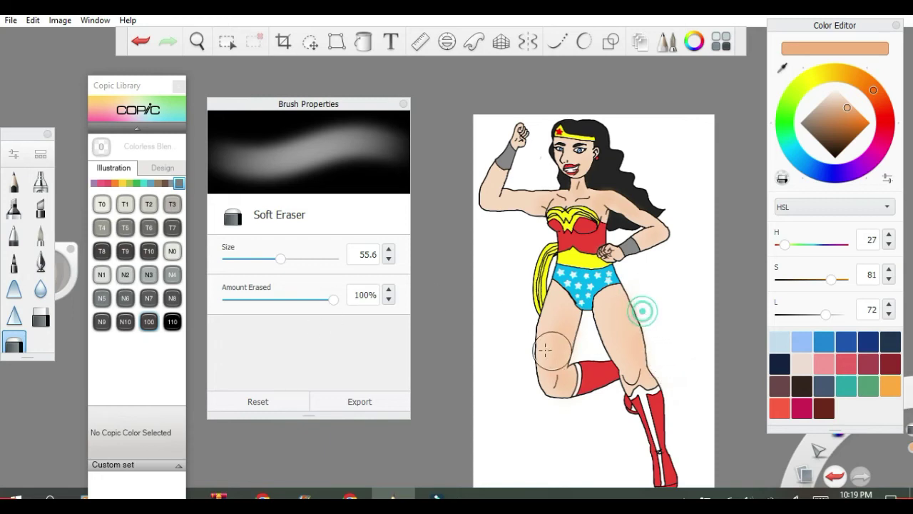
pyautogui.click(581, 341)
pyautogui.click(588, 333)
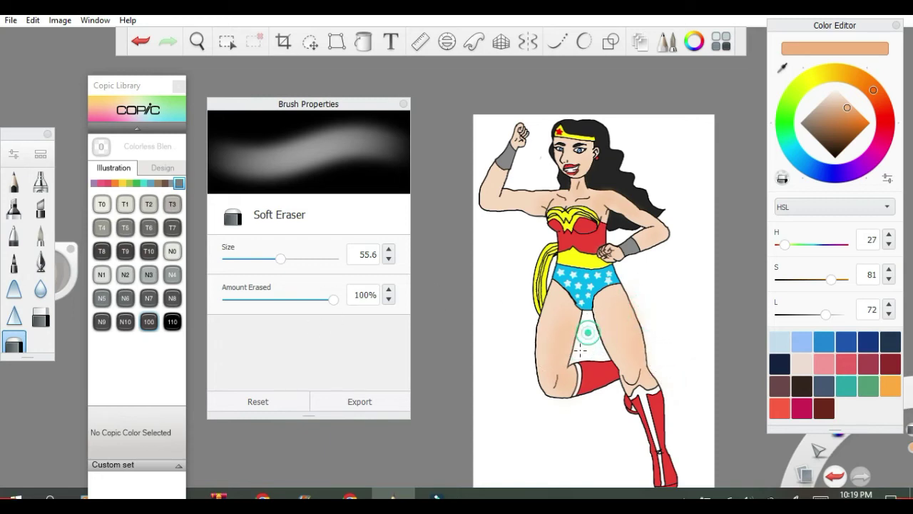
pyautogui.click(591, 368)
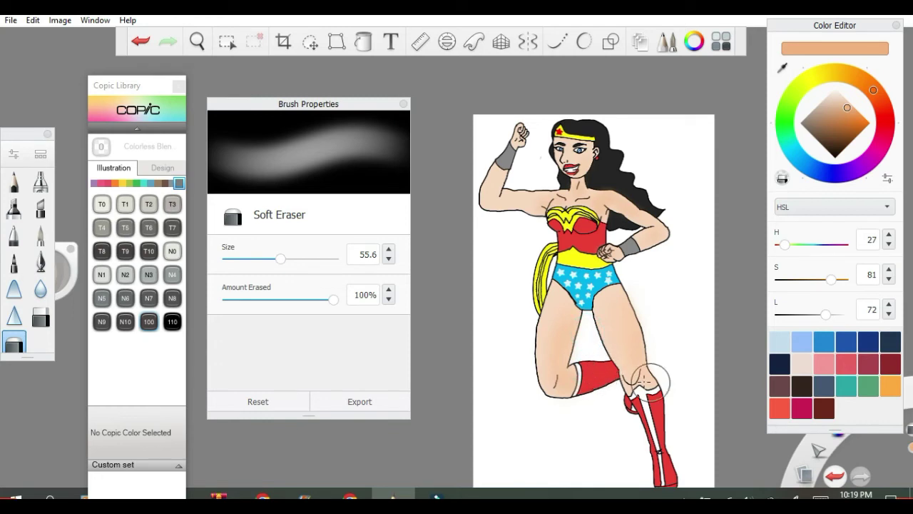
pyautogui.click(666, 346)
# Sample the hair's near-black, browse the blue Copic range and switch the paint colour to the blue of the starred briefs.
pyautogui.click(783, 69)
pyautogui.click(608, 175)
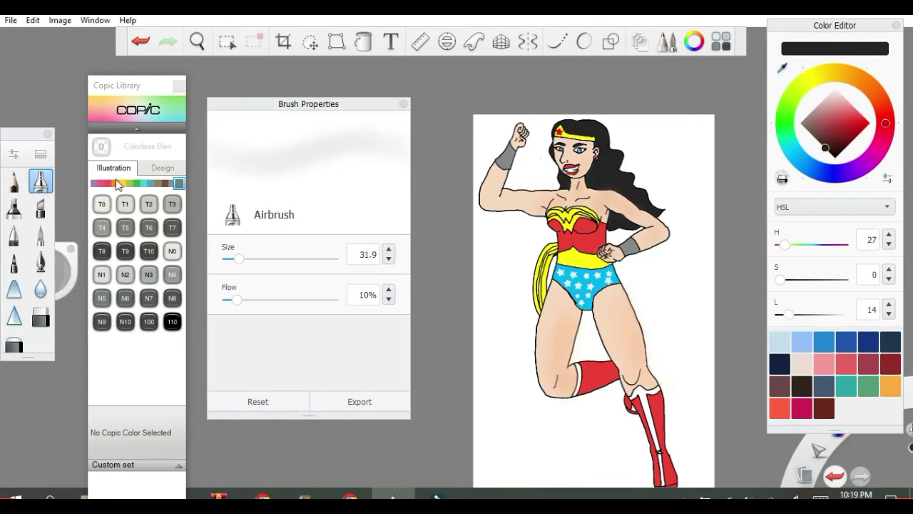
pyautogui.click(150, 183)
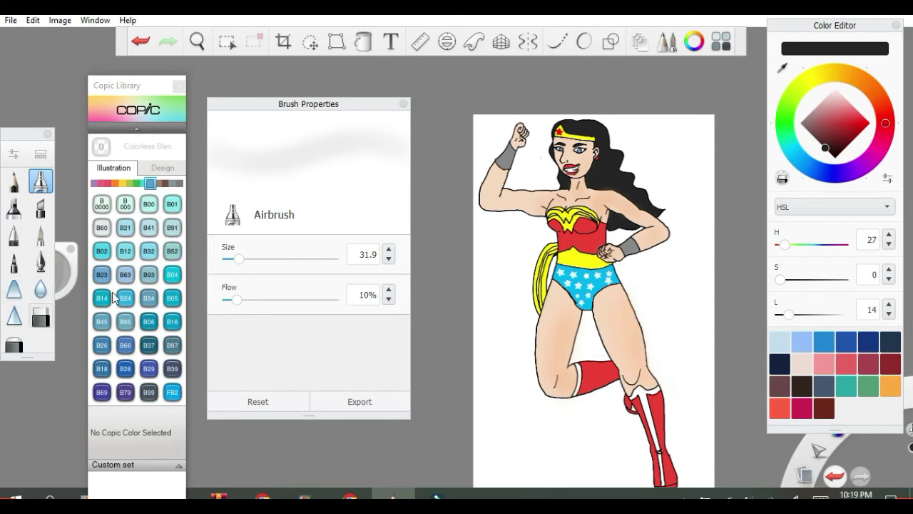
pyautogui.click(783, 69)
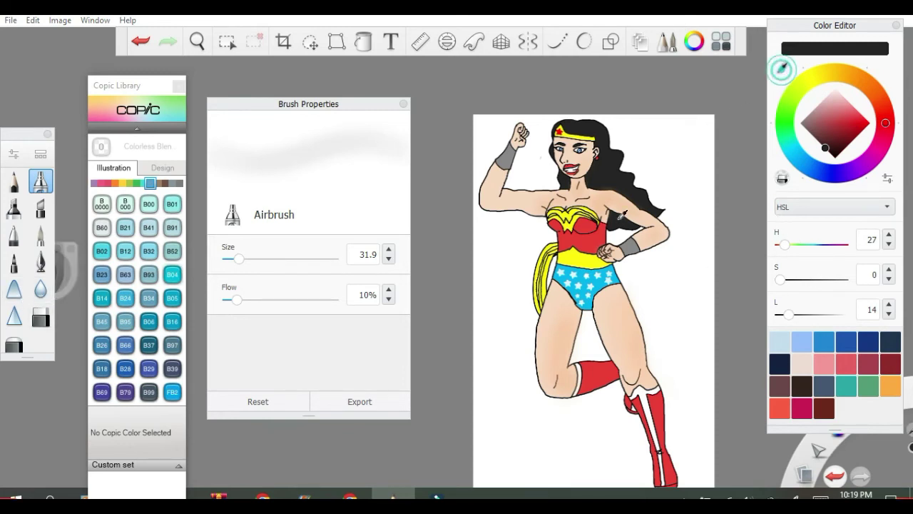
pyautogui.click(603, 281)
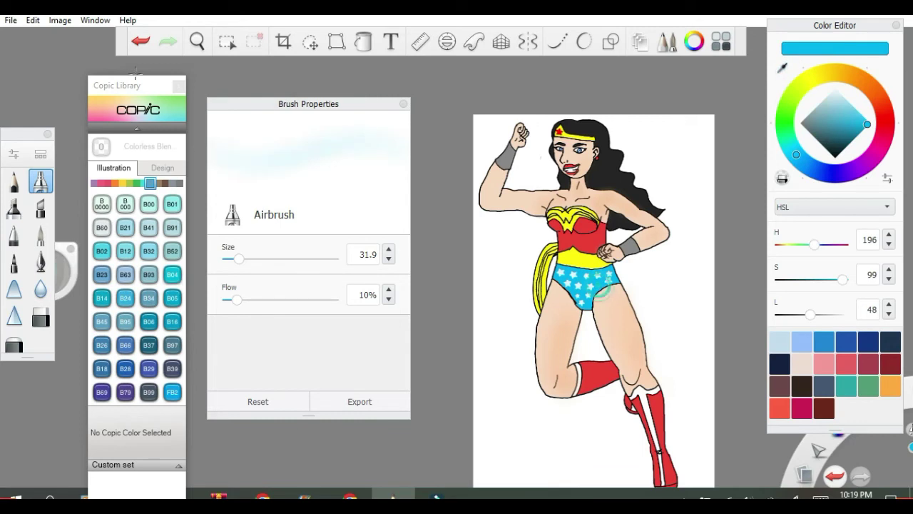
# Open the brush library and preview the Synthetic Paint brushes, from Synthetic Soft Round Brush 2 to Synthetic Coarse Angular Brush.
pyautogui.click(14, 154)
pyautogui.click(14, 154)
pyautogui.click(40, 154)
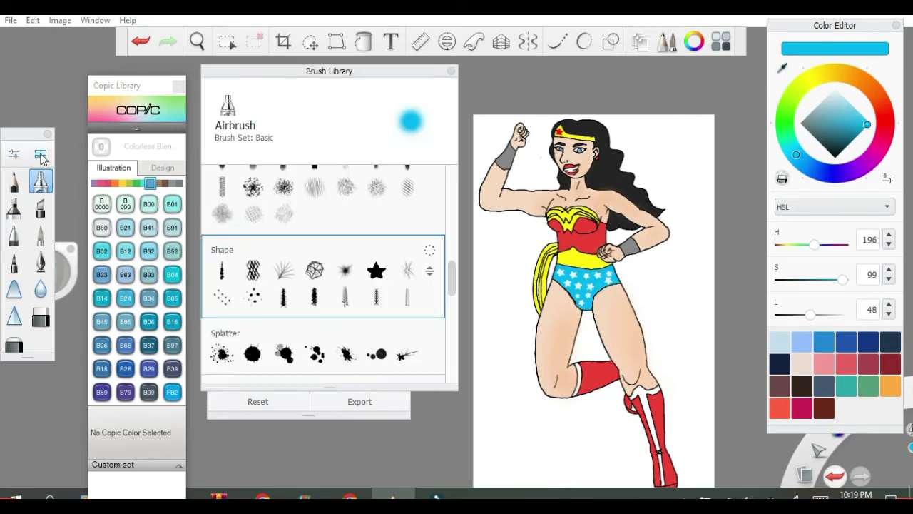
pyautogui.scroll(10, 248, 206)
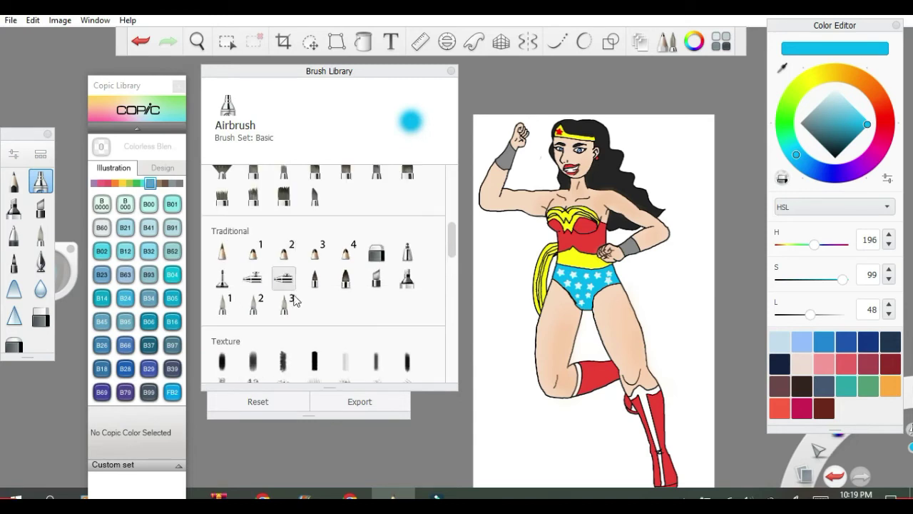
pyautogui.scroll(2, 297, 292)
pyautogui.click(253, 343)
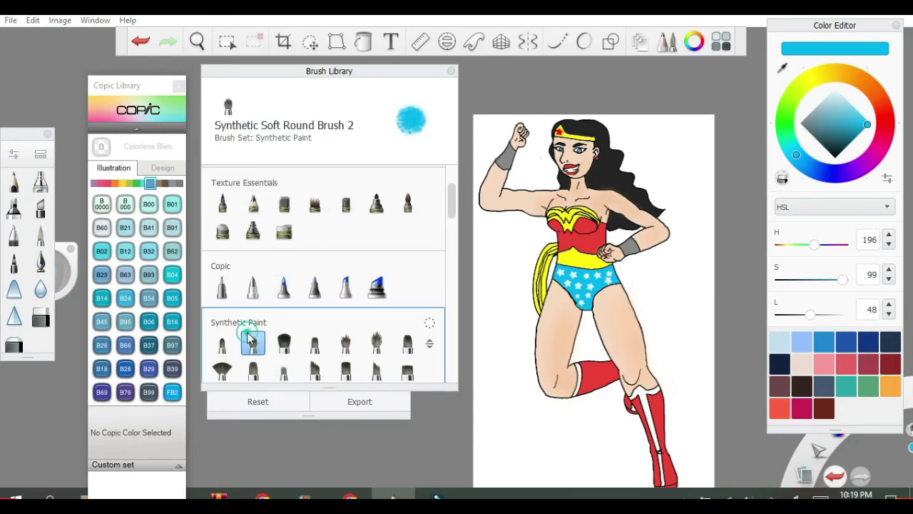
pyautogui.scroll(-2, 227, 329)
pyautogui.click(314, 263)
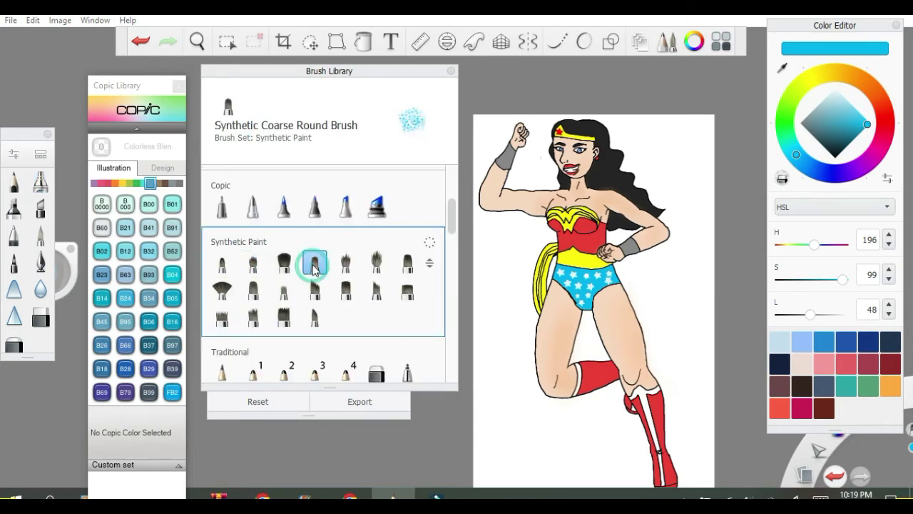
pyautogui.click(346, 264)
pyautogui.click(377, 264)
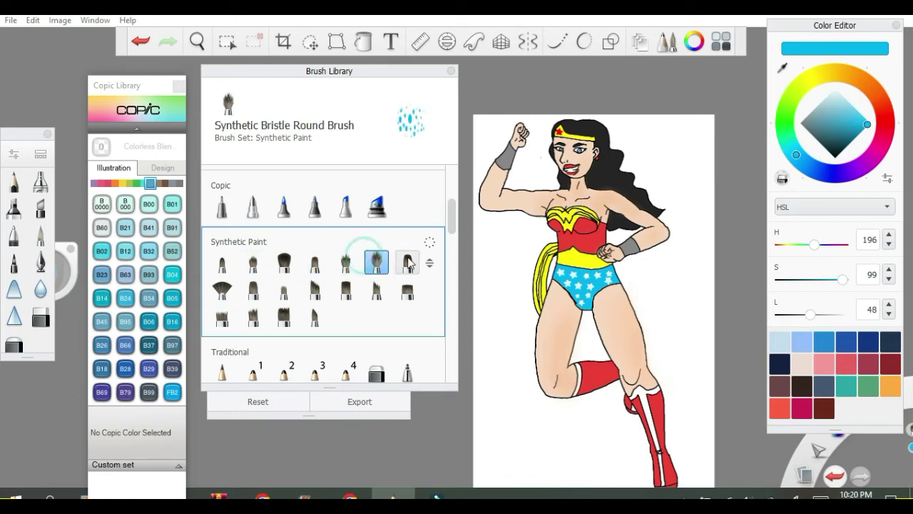
pyautogui.click(408, 264)
pyautogui.click(377, 289)
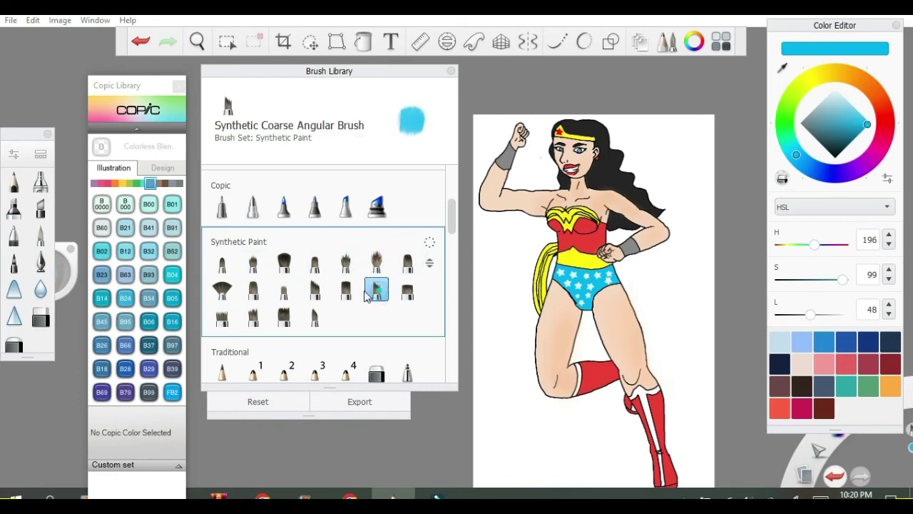
# Preview the Texture Essentials brushes, including Pencil Pal, Signature Ink, Dry Marker, Dusty Airbrush and Square Eraser.
pyautogui.scroll(4, 291, 285)
pyautogui.click(286, 284)
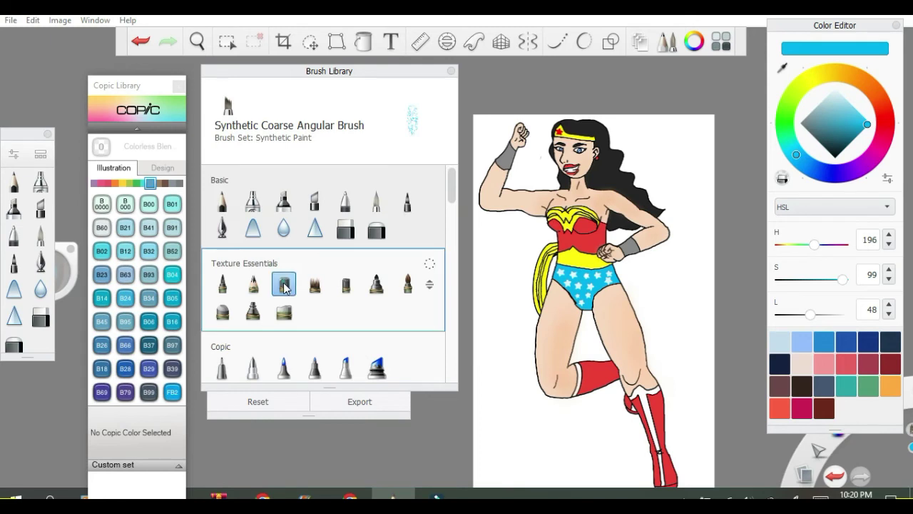
pyautogui.click(249, 285)
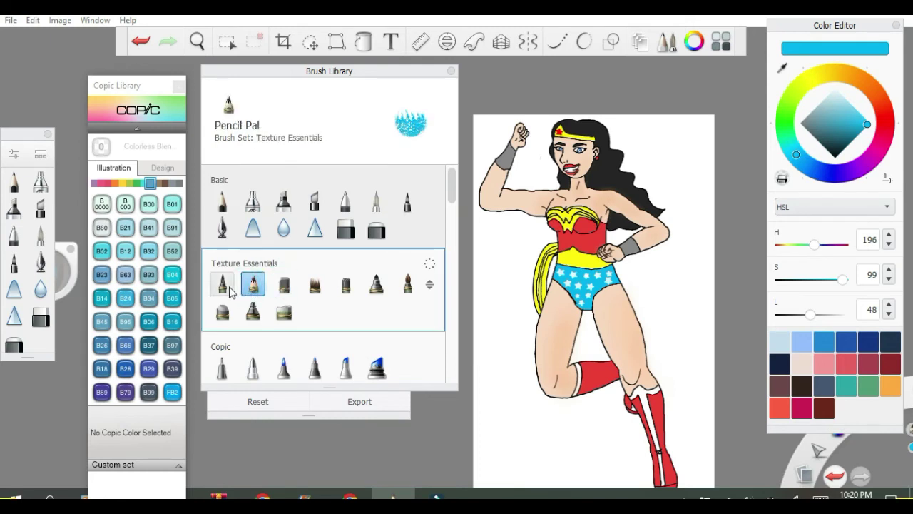
pyautogui.click(227, 288)
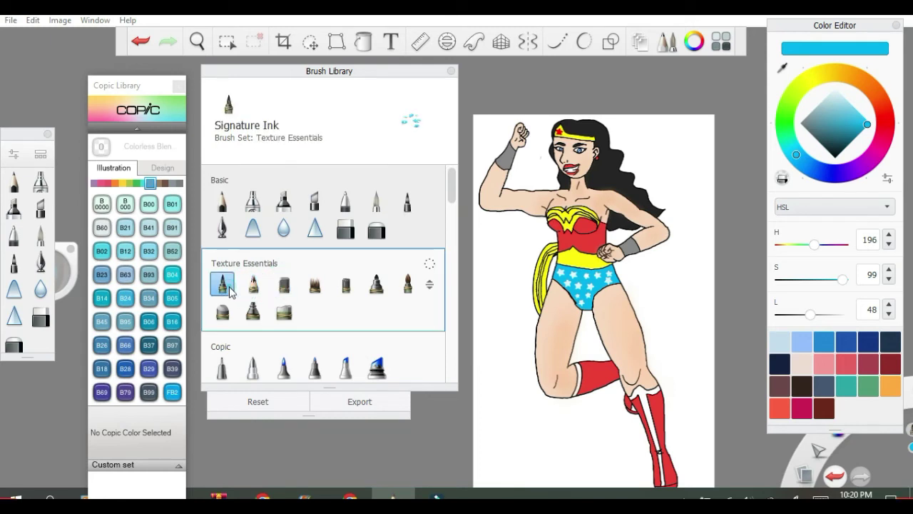
pyautogui.click(377, 285)
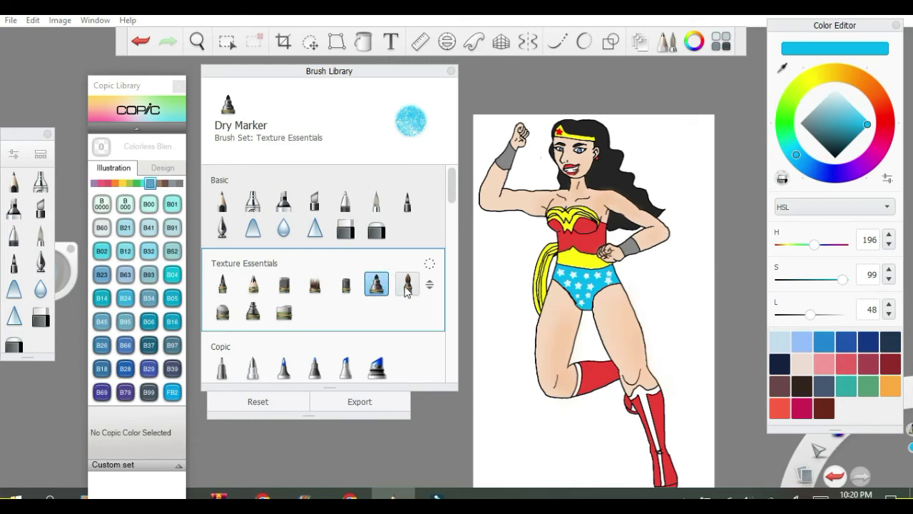
pyautogui.click(407, 201)
pyautogui.click(223, 311)
pyautogui.click(253, 311)
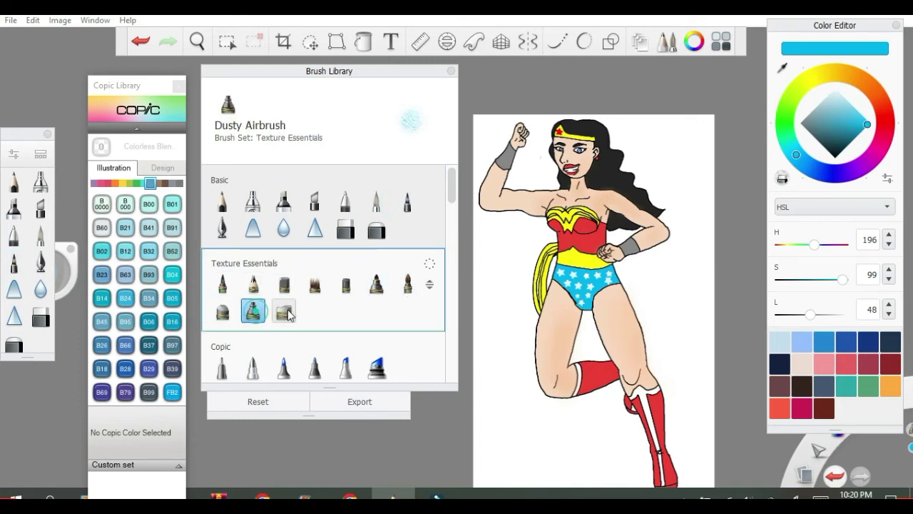
pyautogui.click(285, 312)
pyautogui.scroll(-4, 333, 289)
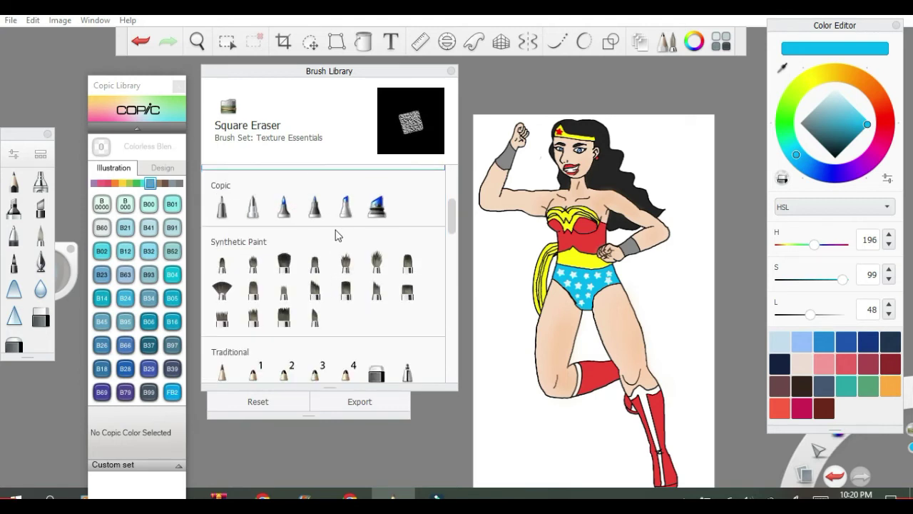
# Compare the Copic nibs, including Extra Broad and Medium Broad, with the Synthetic Soft Round Brush.
pyautogui.click(315, 207)
pyautogui.click(250, 208)
pyautogui.click(221, 208)
pyautogui.click(346, 207)
pyautogui.click(376, 207)
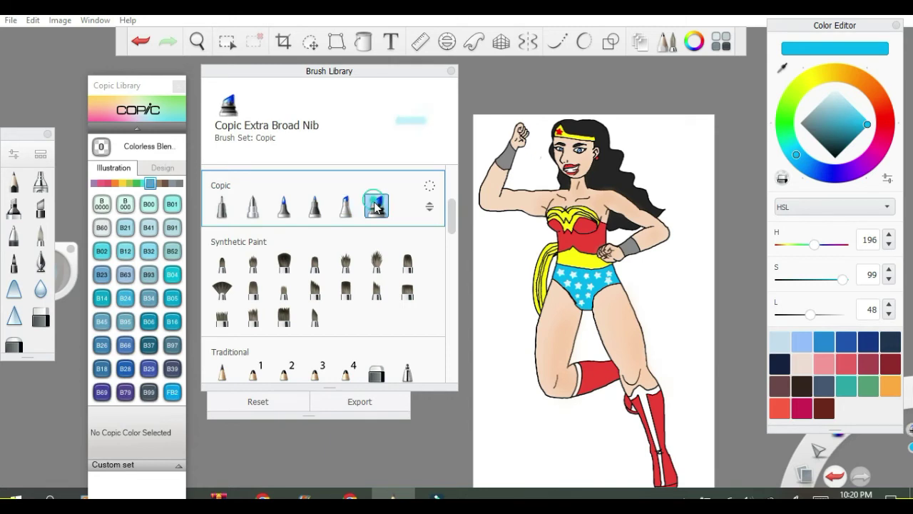
pyautogui.click(346, 207)
pyautogui.click(315, 261)
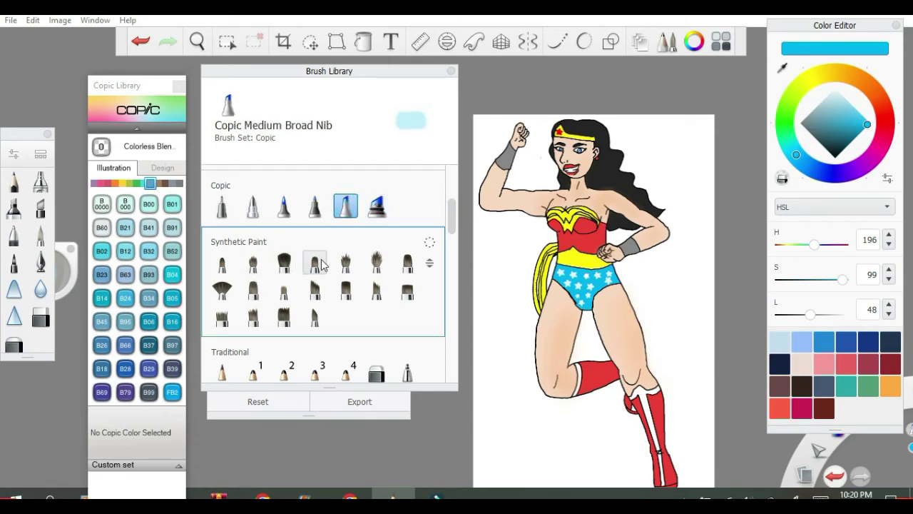
pyautogui.click(227, 264)
# Try the three numbered Traditional paintbrushes and choose Brush 1 from the Texture set.
pyautogui.scroll(-1, 285, 307)
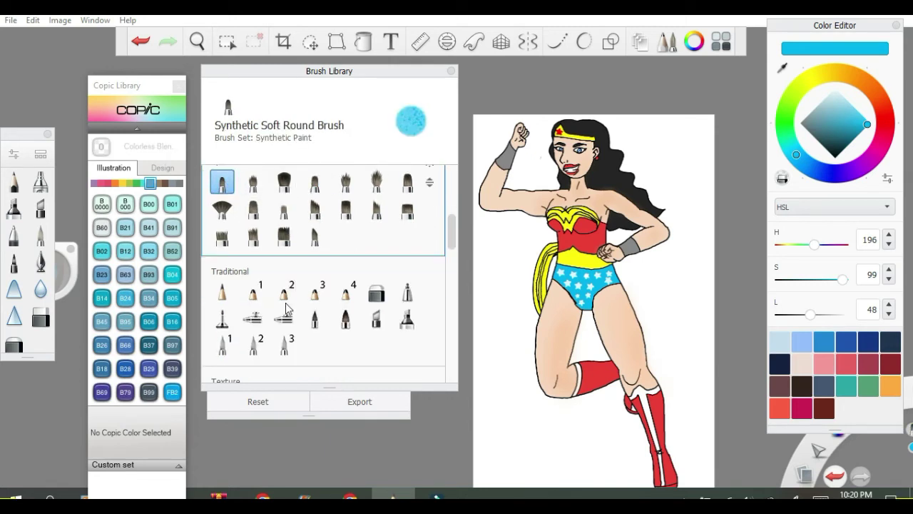
pyautogui.scroll(-2, 284, 314)
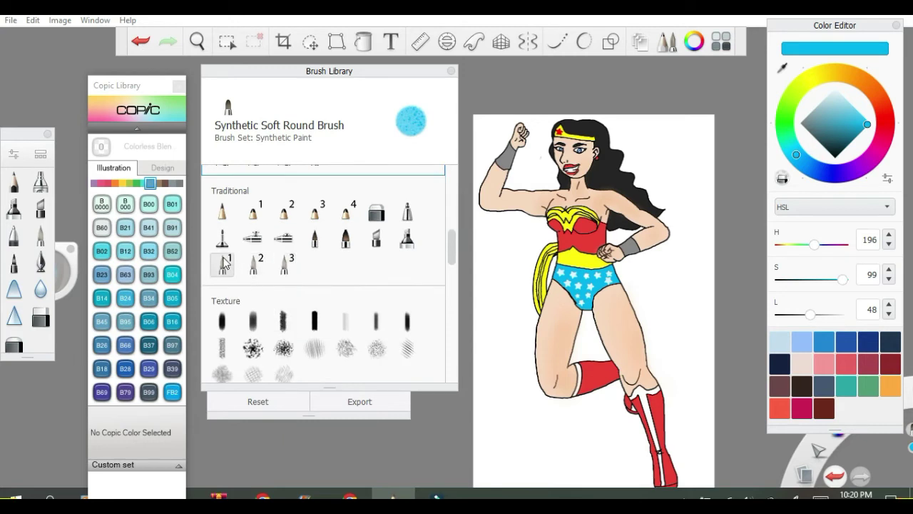
pyautogui.click(225, 264)
pyautogui.click(253, 264)
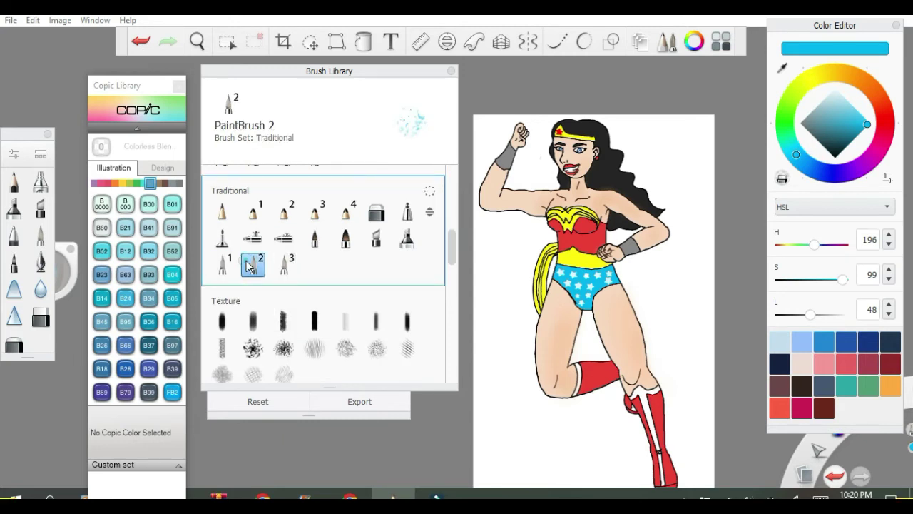
pyautogui.click(285, 265)
pyautogui.click(223, 322)
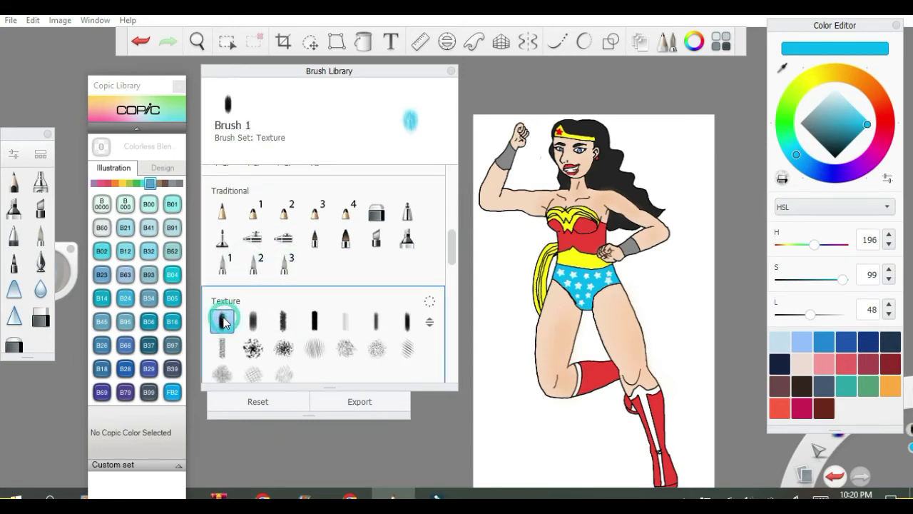
# Try blue Brush 1 strokes on the hair beside the ear and undo them.
pyautogui.scroll(4, 610, 161)
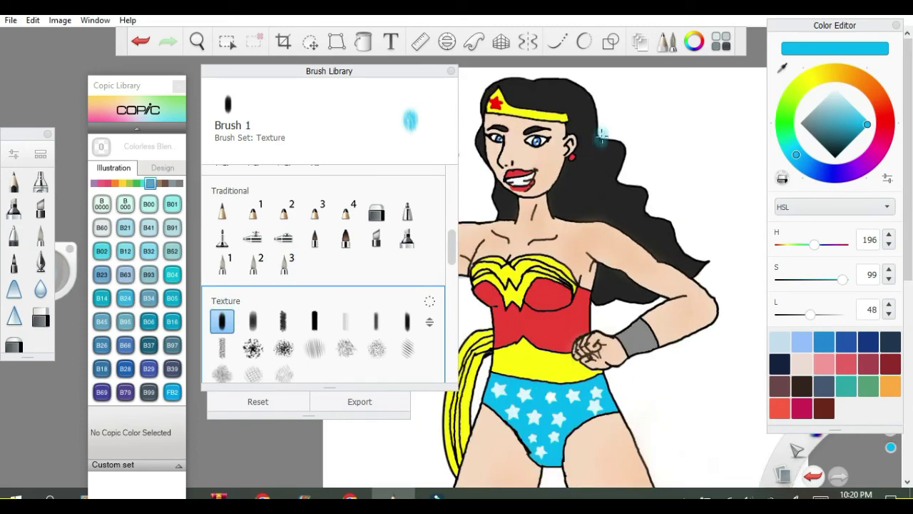
pyautogui.moveTo(596, 148)
pyautogui.mouseDown()
pyautogui.moveTo(554, 185)
pyautogui.moveTo(553, 149)
pyautogui.moveTo(585, 177)
pyautogui.moveTo(558, 193)
pyautogui.moveTo(617, 175)
pyautogui.mouseUp()
pyautogui.click(141, 41)
pyautogui.click(141, 42)
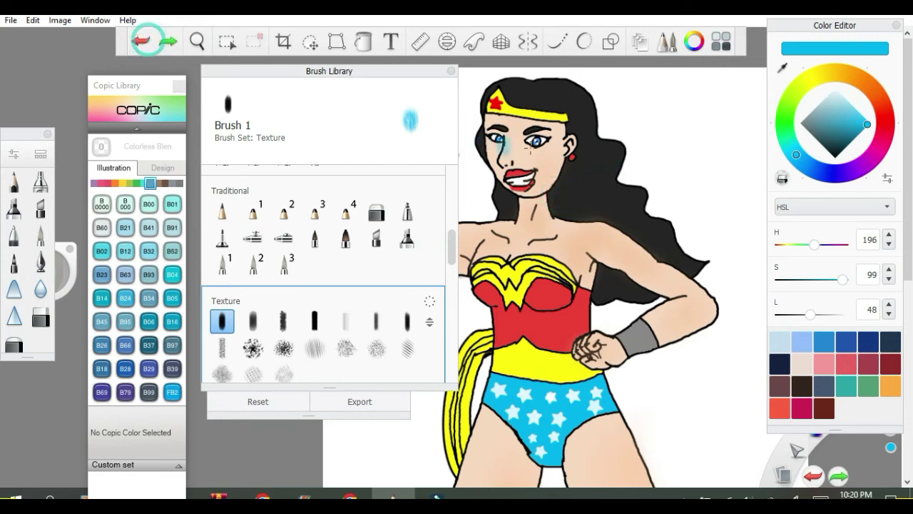
pyautogui.moveTo(587, 123); pyautogui.dragTo(581, 112)
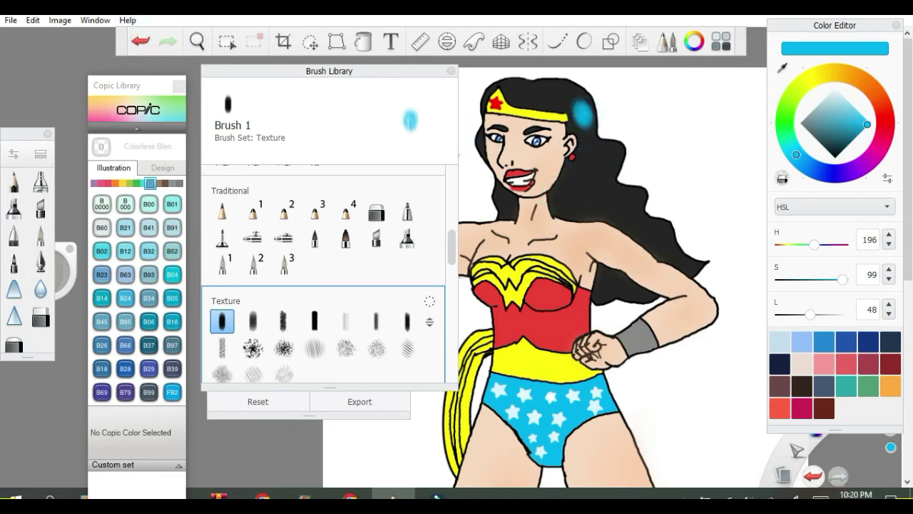
pyautogui.click(139, 41)
# Compare light shades in the Copic cool gray range and set the paint colour to C4 Cool Gray No.4.
pyautogui.moveTo(847, 111); pyautogui.dragTo(834, 67)
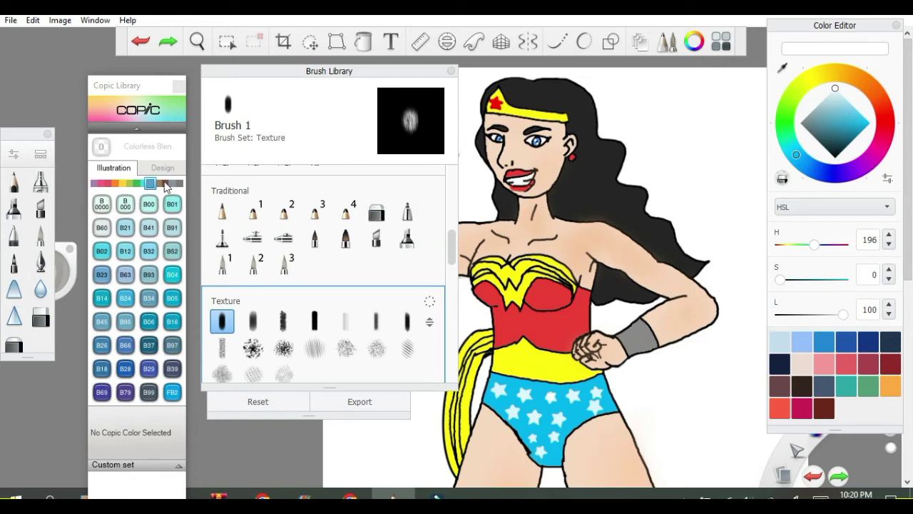
pyautogui.click(172, 184)
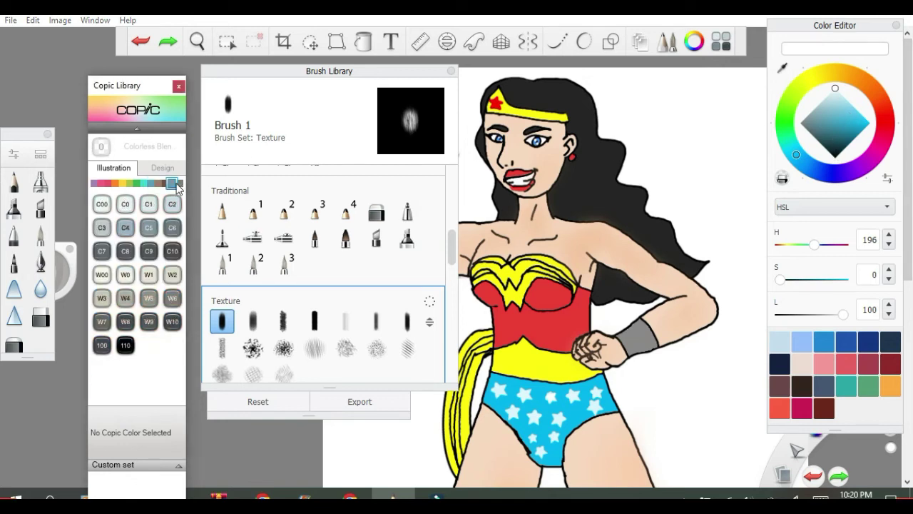
pyautogui.click(147, 225)
pyautogui.click(148, 204)
pyautogui.click(172, 204)
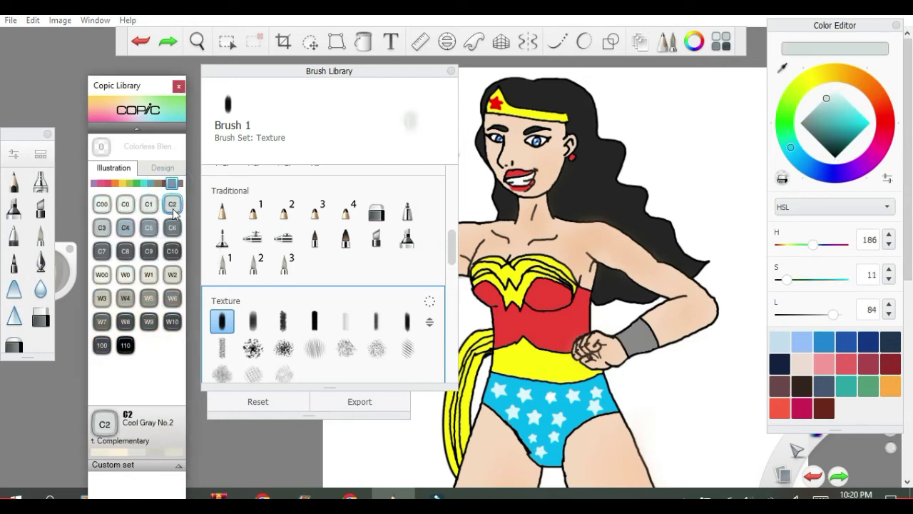
pyautogui.click(125, 227)
# Paint soft grey highlights across the black hair beside the neck and above the shoulder with Brush 1.
pyautogui.moveTo(561, 187); pyautogui.dragTo(618, 169)
pyautogui.moveTo(640, 226); pyautogui.dragTo(661, 222)
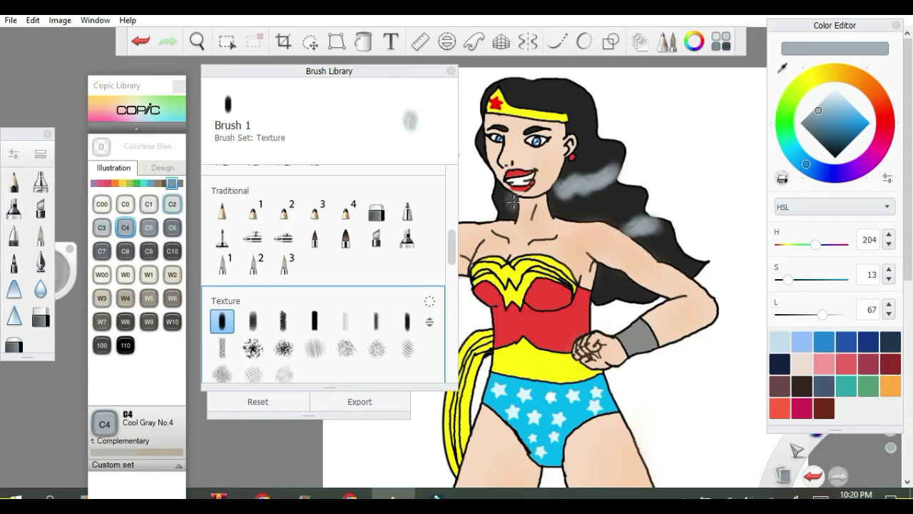
pyautogui.scroll(-5, 507, 201)
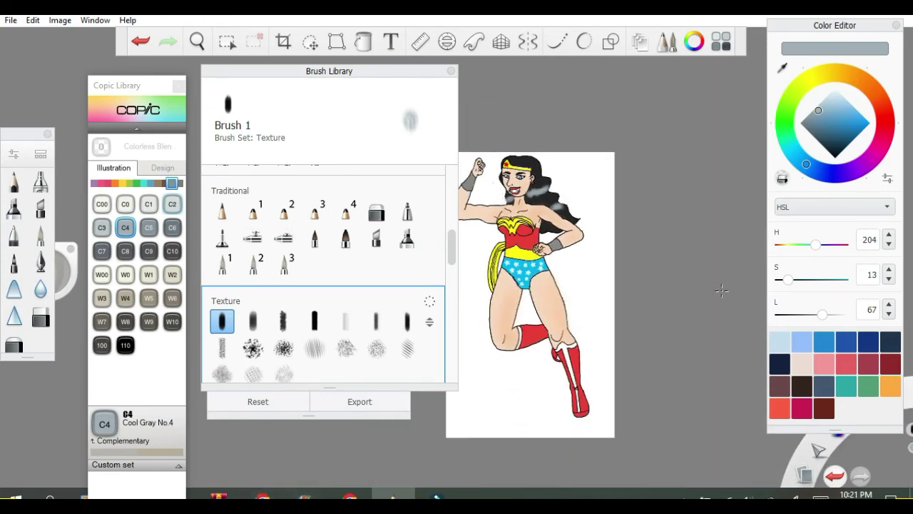
# Check the Wonder Woman reference picture in Chrome, return to SketchBook, sample the bracelet's grey and lighten it to L 72.
pyautogui.click(350, 497)
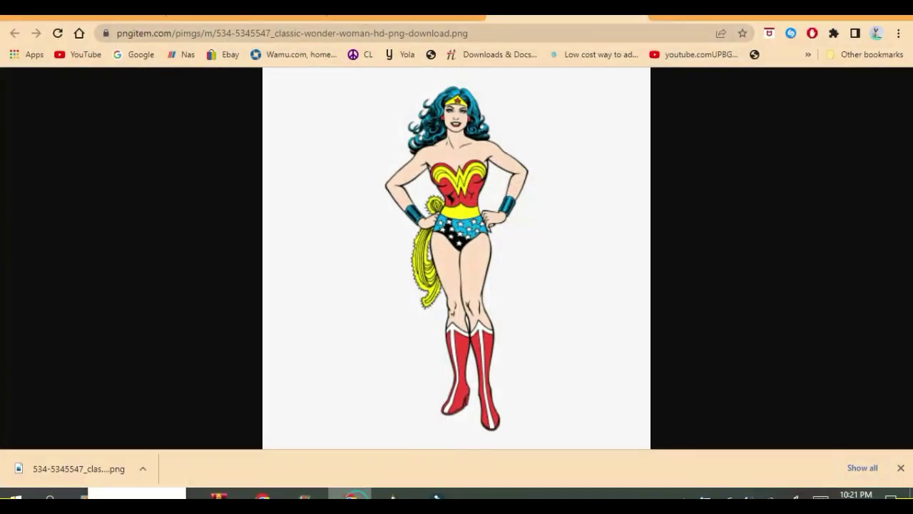
pyautogui.click(350, 496)
pyautogui.scroll(5, 579, 320)
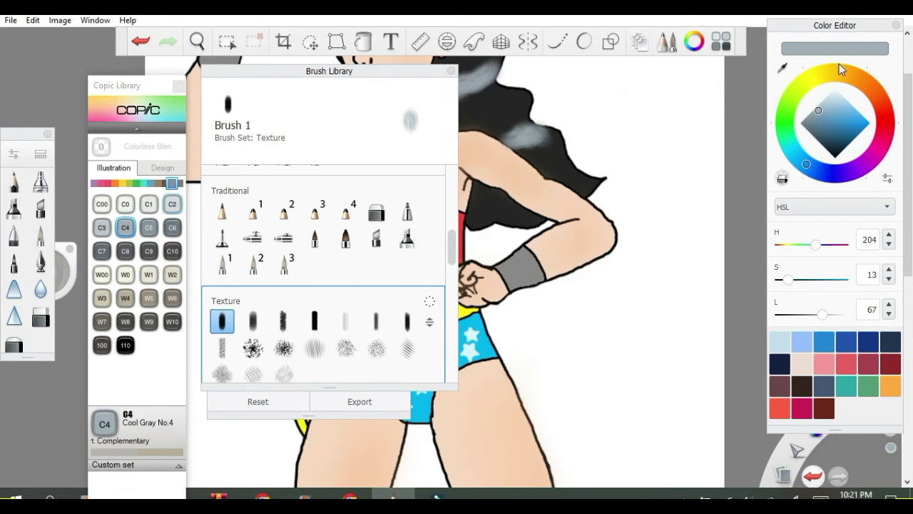
pyautogui.click(783, 67)
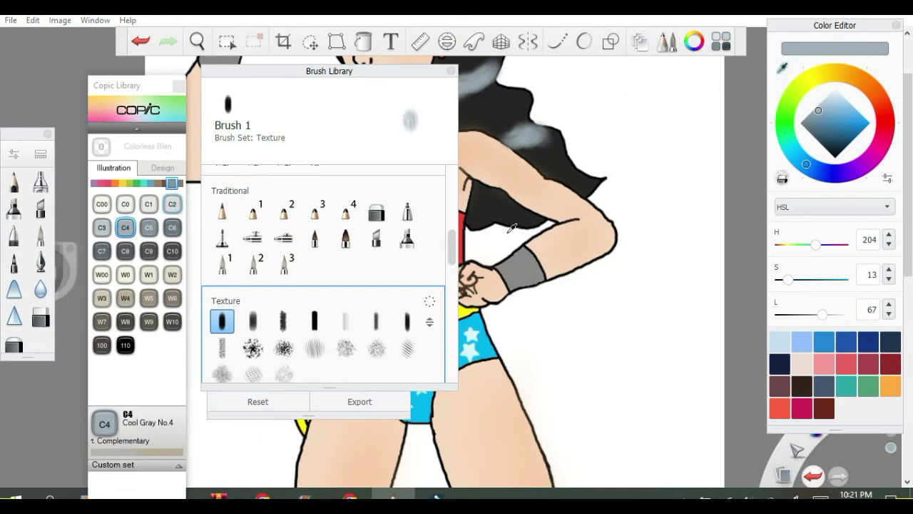
pyautogui.click(521, 267)
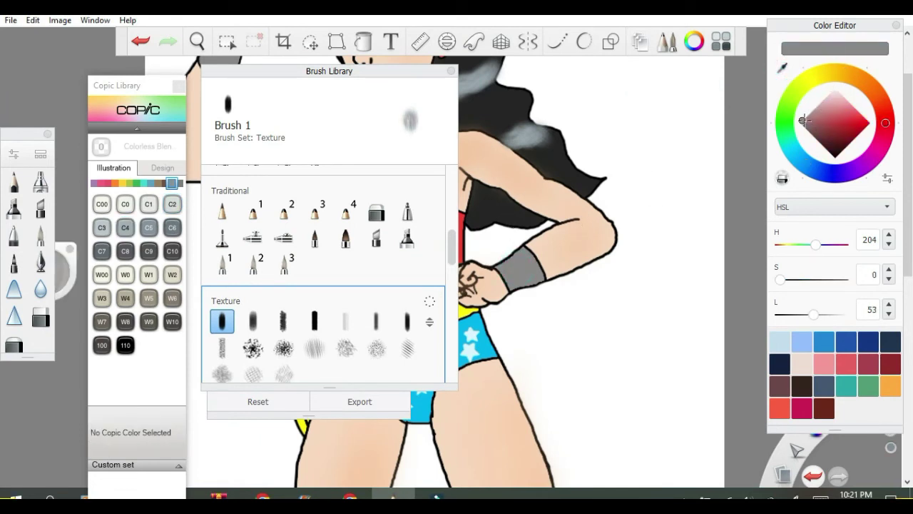
pyautogui.moveTo(804, 120); pyautogui.dragTo(817, 105)
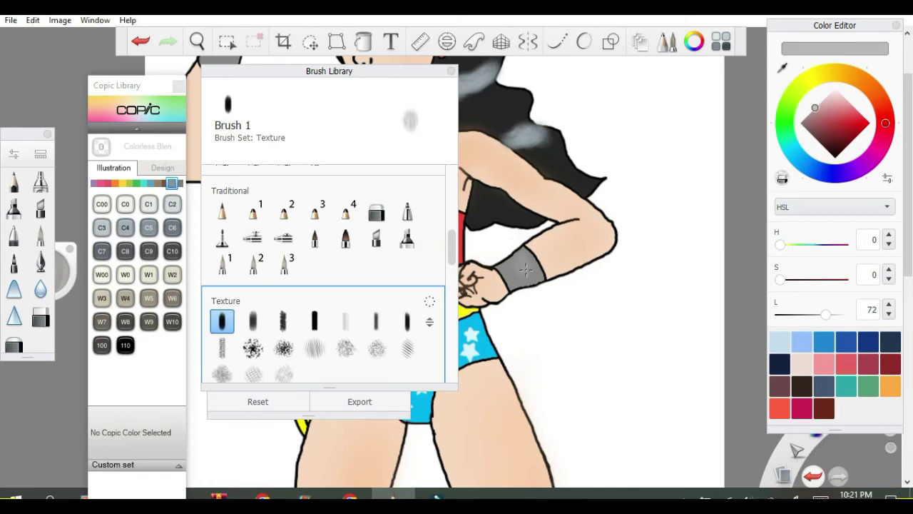
# Undo the Brush 1 stroke on the hip-side bracelet and paint its light grey highlight with the Airbrush at size 6.6.
pyautogui.moveTo(509, 277); pyautogui.dragTo(538, 268)
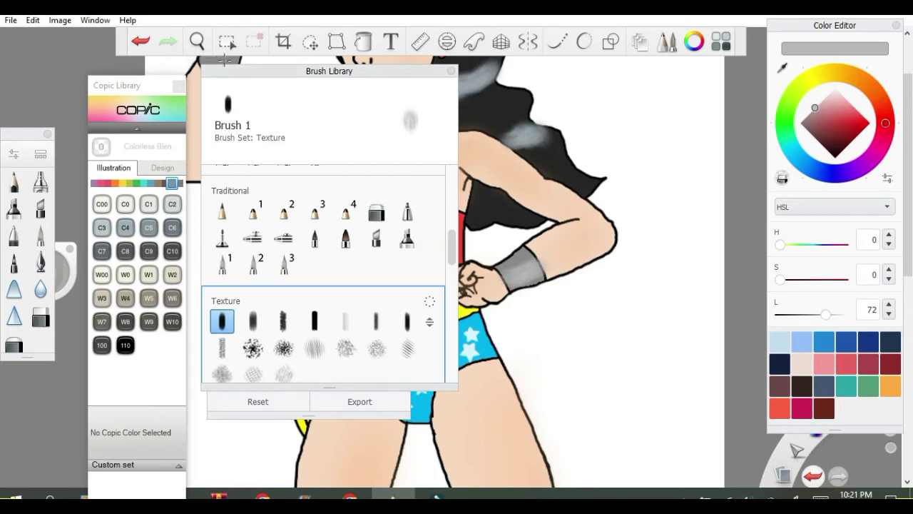
pyautogui.click(142, 41)
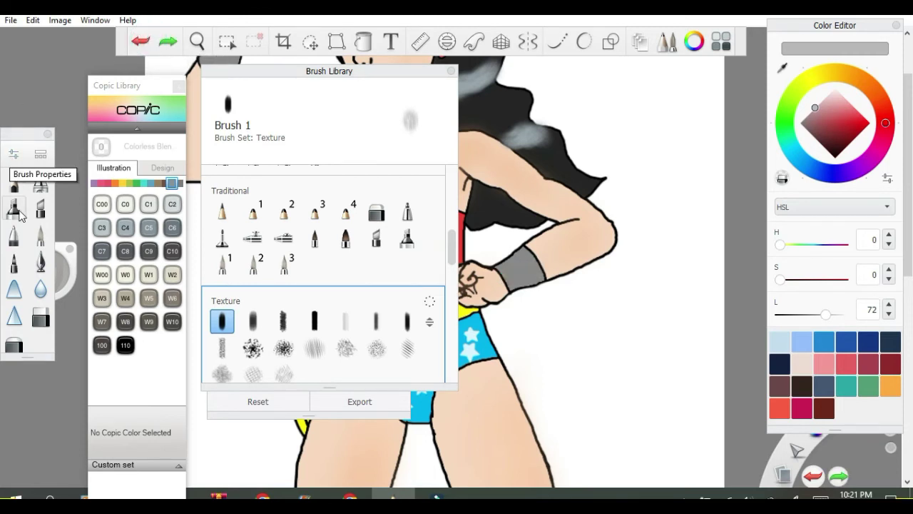
pyautogui.click(43, 184)
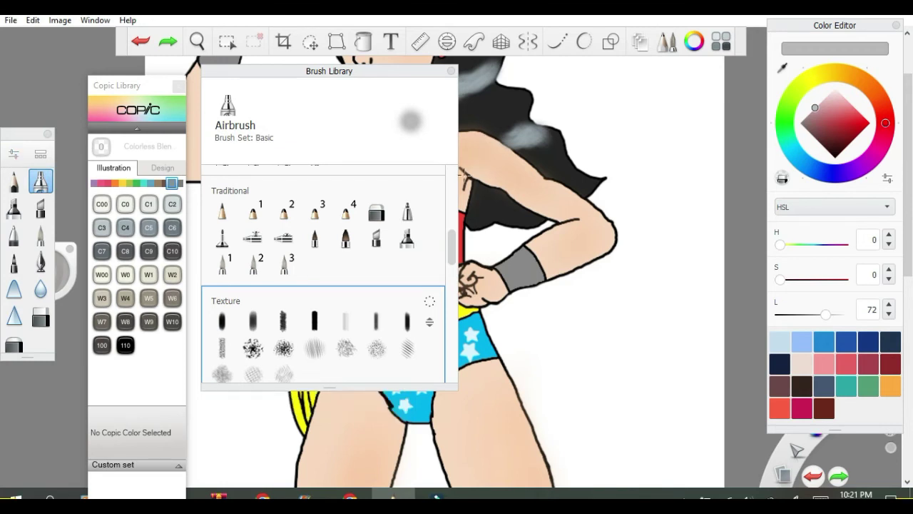
pyautogui.click(451, 71)
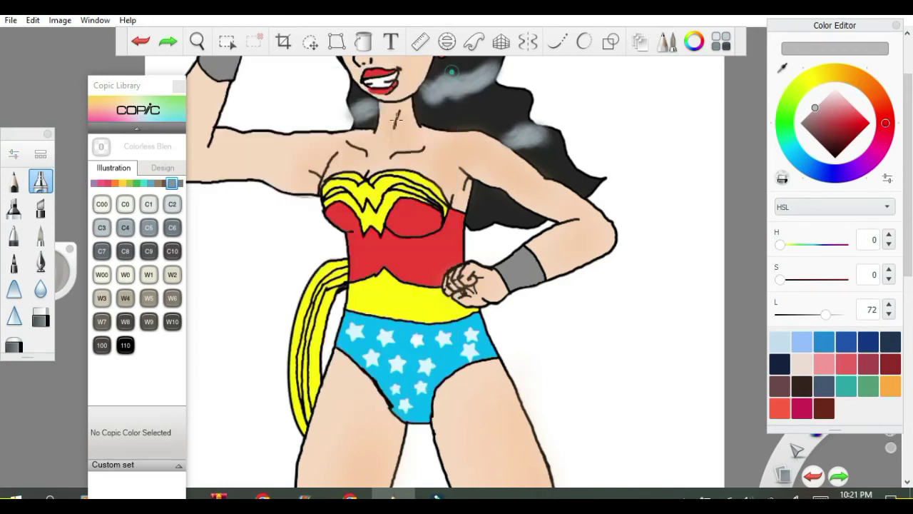
pyautogui.click(13, 156)
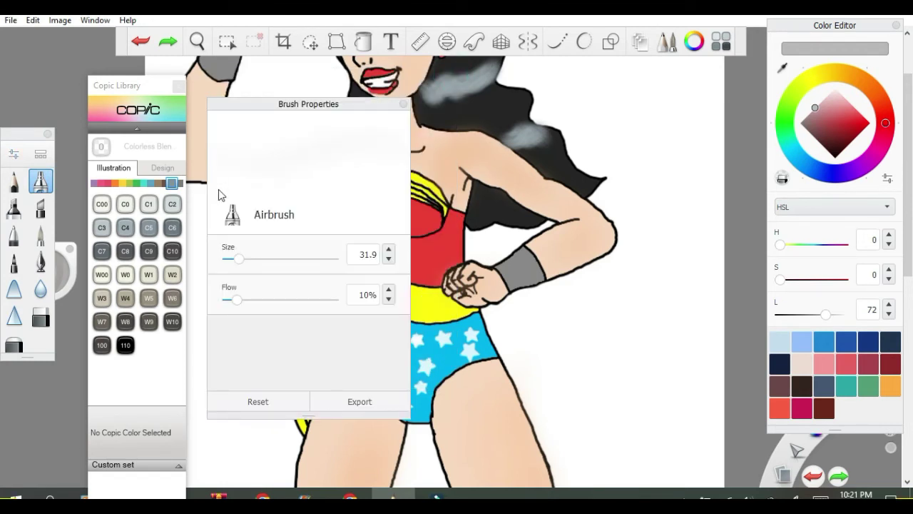
pyautogui.moveTo(237, 260); pyautogui.dragTo(228, 259)
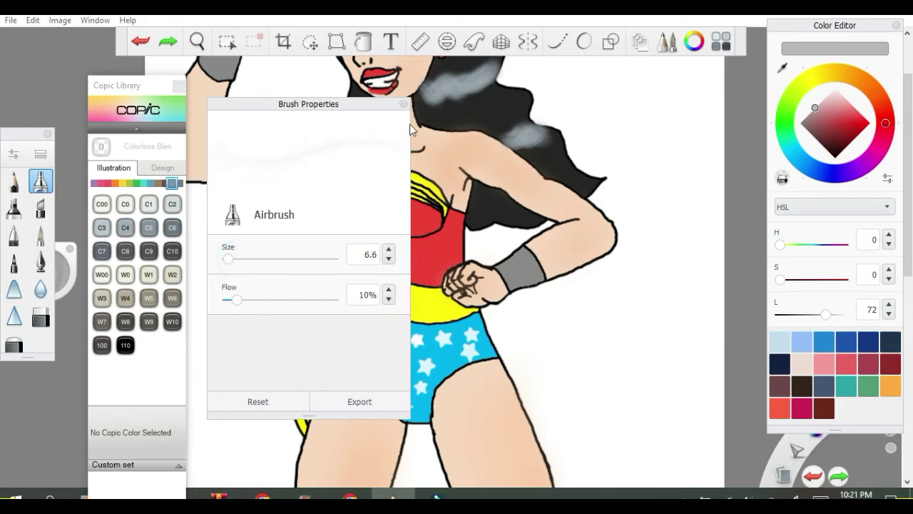
pyautogui.click(404, 104)
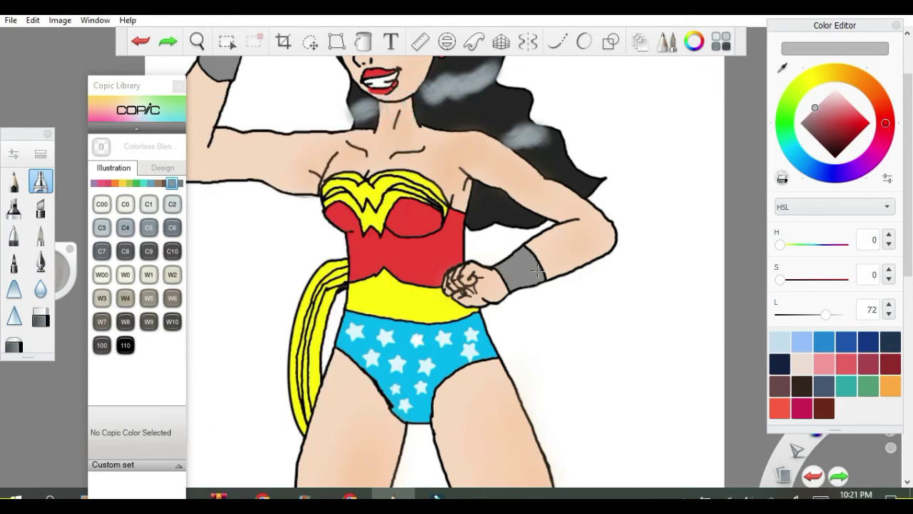
pyautogui.moveTo(536, 268); pyautogui.dragTo(515, 271)
pyautogui.moveTo(525, 270); pyautogui.dragTo(518, 272)
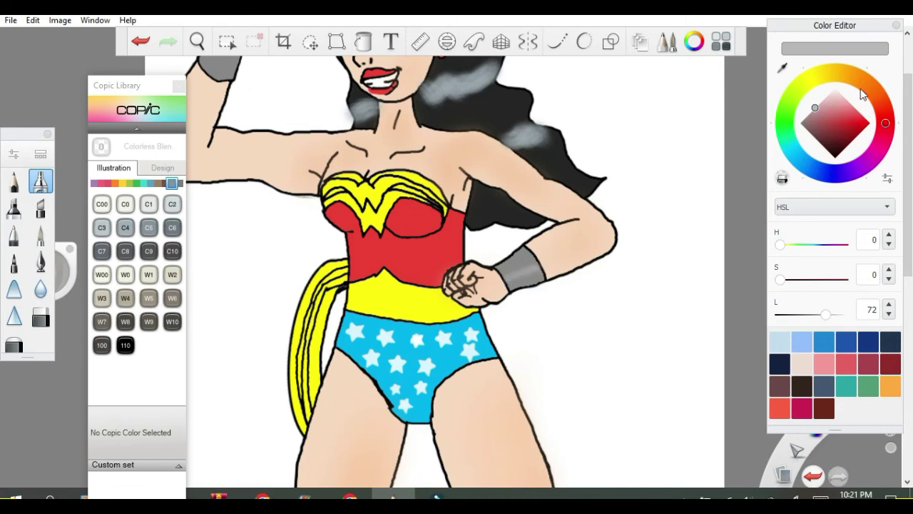
# Paint a light grey highlight on the raised arm's bracelet with the Airbrush at size 12.9, undoing the first attempt.
pyautogui.moveTo(907, 115); pyautogui.dragTo(907, 82)
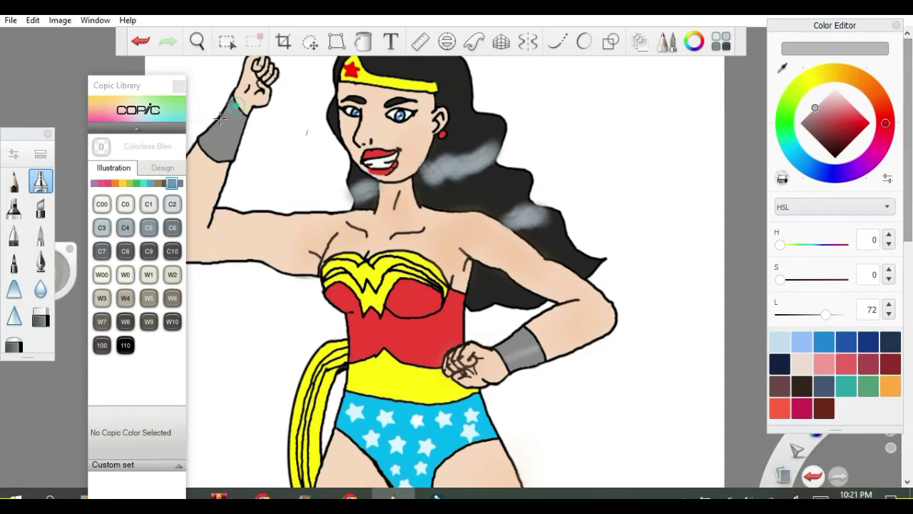
pyautogui.click(140, 40)
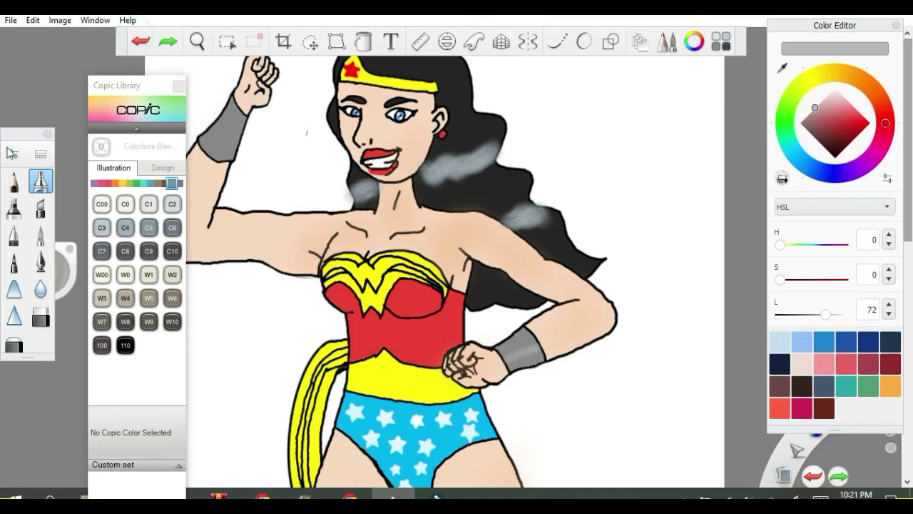
pyautogui.click(11, 153)
pyautogui.click(231, 259)
pyautogui.click(404, 104)
pyautogui.moveTo(227, 117)
pyautogui.mouseDown()
pyautogui.moveTo(239, 107)
pyautogui.moveTo(219, 132)
pyautogui.mouseUp()
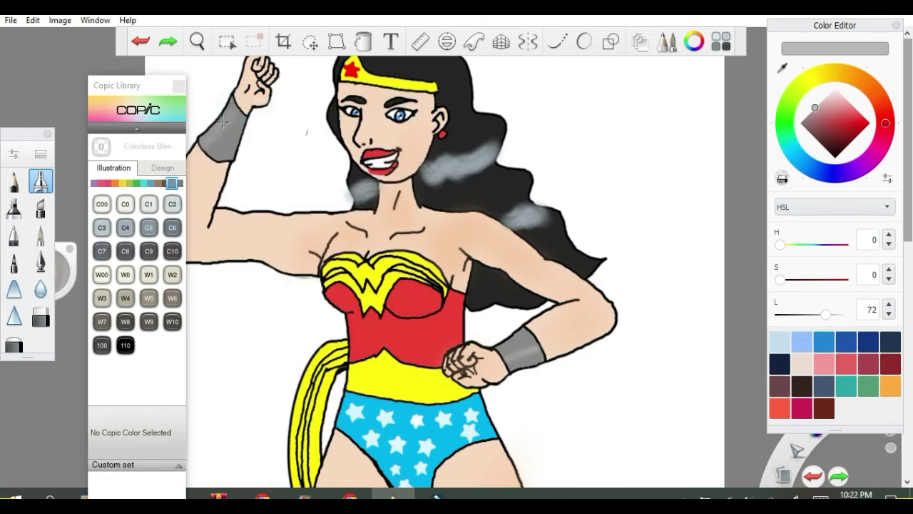
pyautogui.click(206, 138)
# Try a Copic Y00 Barium Yellow Airbrush highlight on the yellow belt and undo it.
pyautogui.scroll(-8, 356, 158)
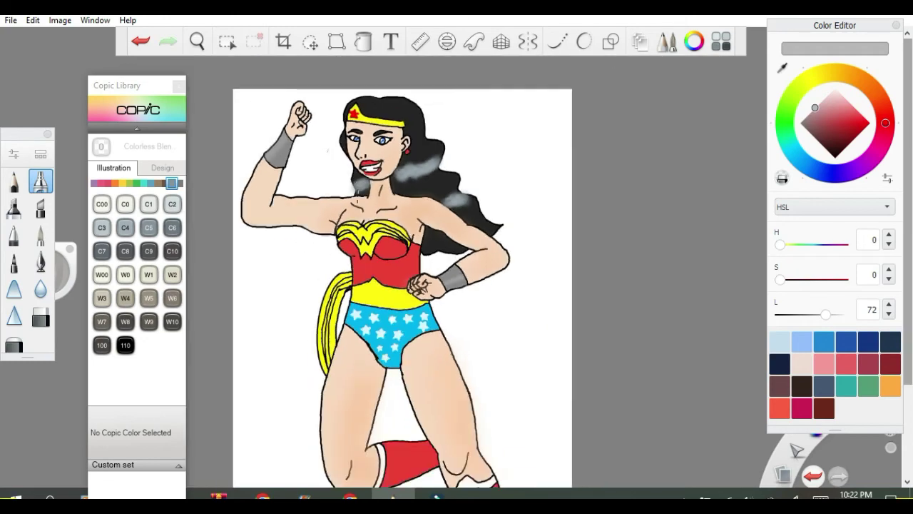
pyautogui.scroll(4, 405, 346)
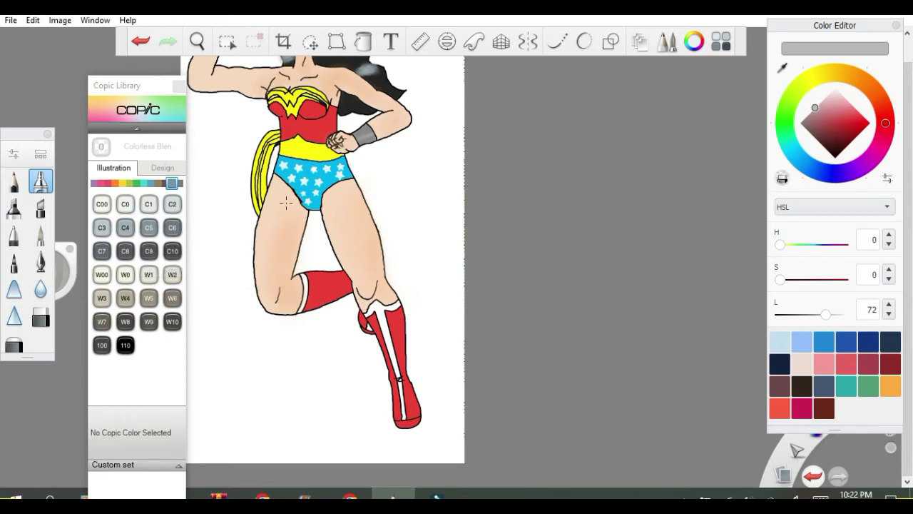
pyautogui.click(121, 183)
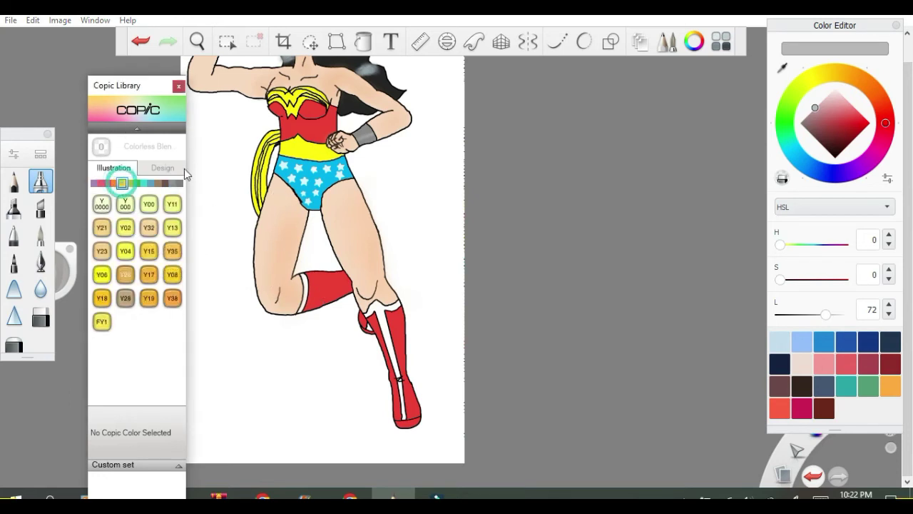
pyautogui.click(782, 68)
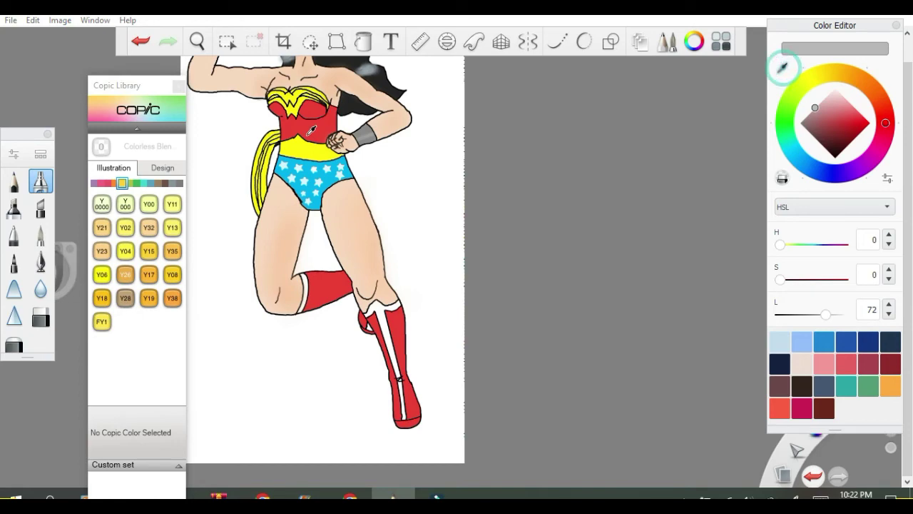
pyautogui.click(300, 143)
pyautogui.click(149, 204)
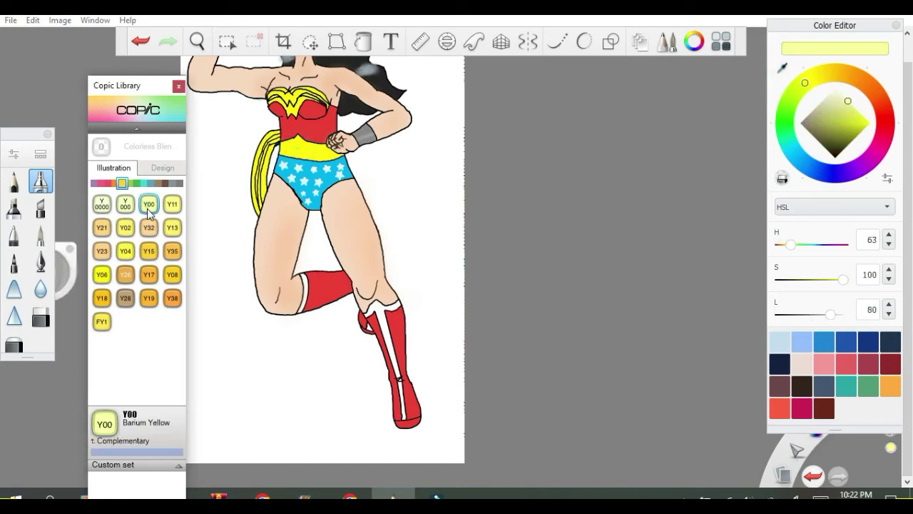
pyautogui.scroll(1, 318, 161)
pyautogui.scroll(1, 318, 160)
pyautogui.click(320, 123)
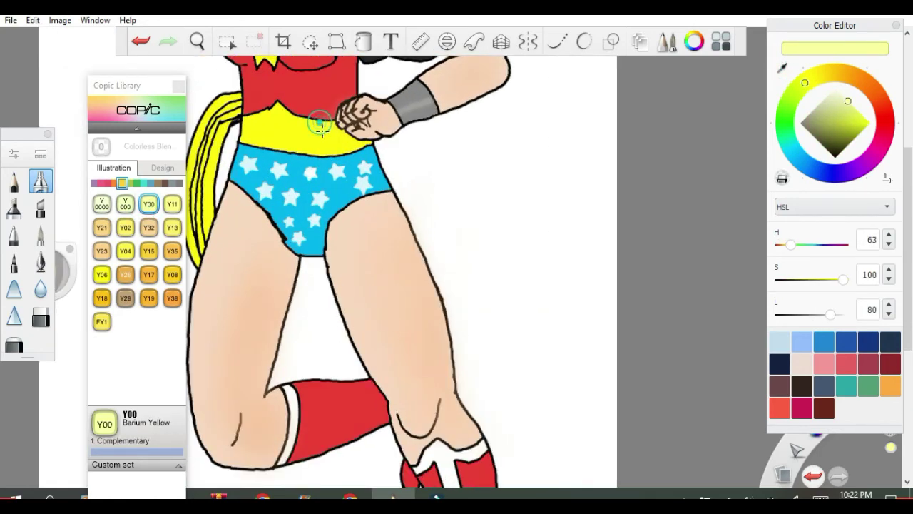
pyautogui.click(141, 42)
# Set the Airbrush size to 36.6, try a Copic Y02 Canary Yellow highlight on the belt and undo it.
pyautogui.click(13, 153)
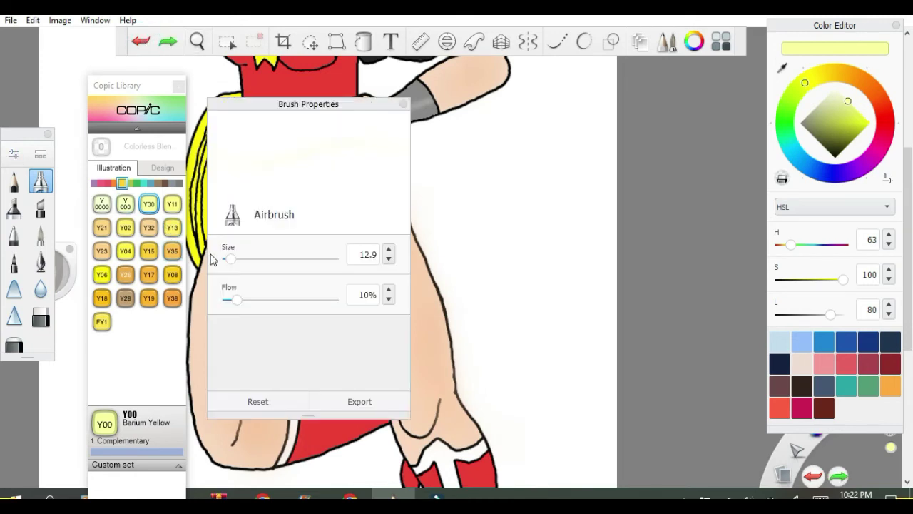
pyautogui.moveTo(238, 266); pyautogui.dragTo(241, 259)
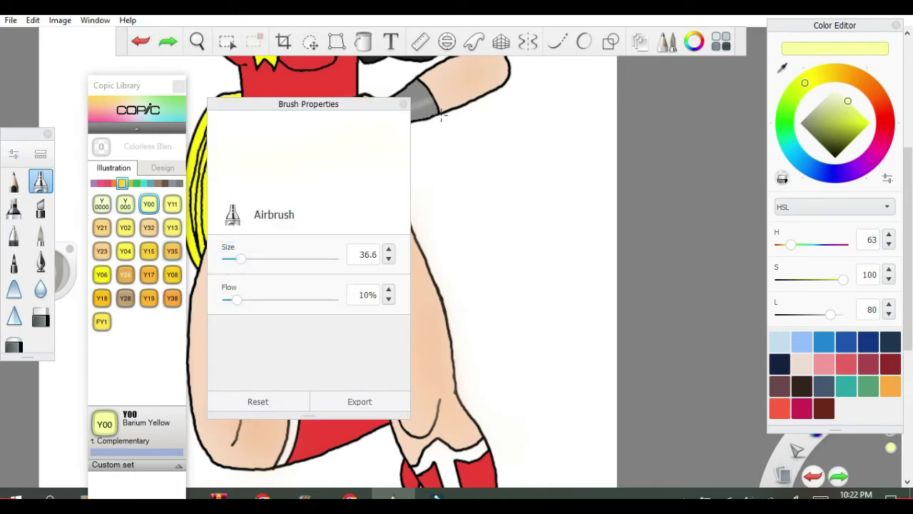
pyautogui.click(124, 226)
pyautogui.click(404, 104)
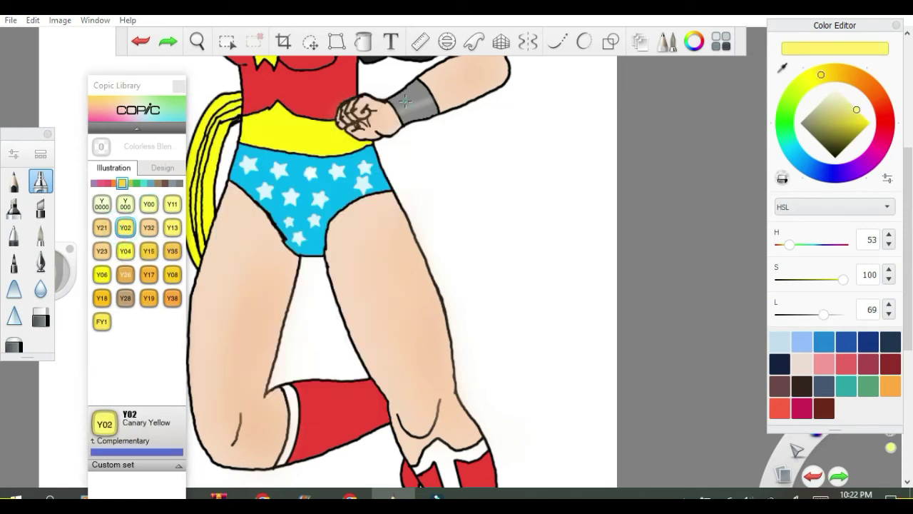
pyautogui.click(319, 129)
pyautogui.click(142, 43)
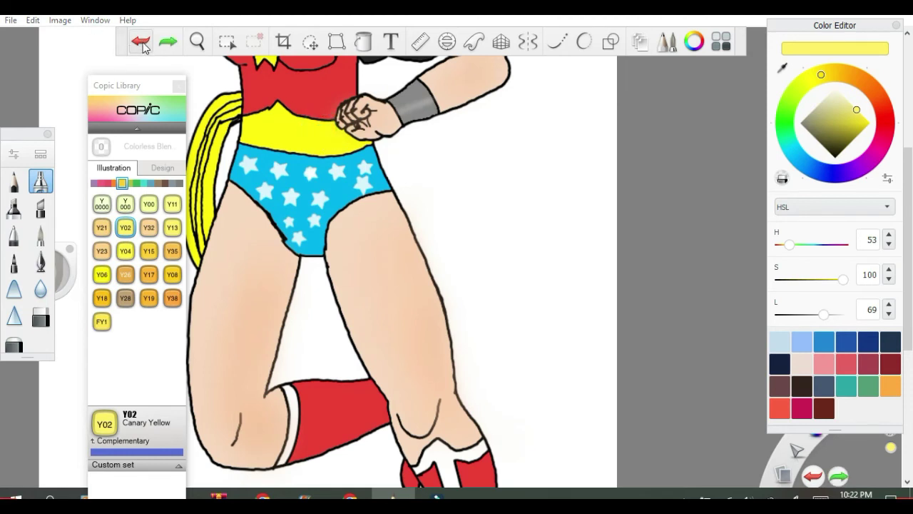
# Sample the belt's yellow, lighten it to L 85 and airbrush a pale highlight on the belt beside the fist.
pyautogui.click(782, 68)
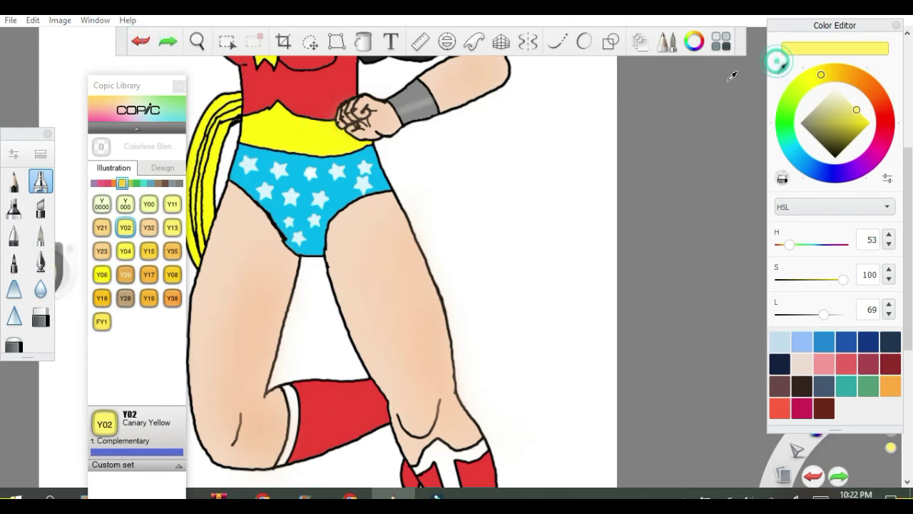
pyautogui.click(297, 130)
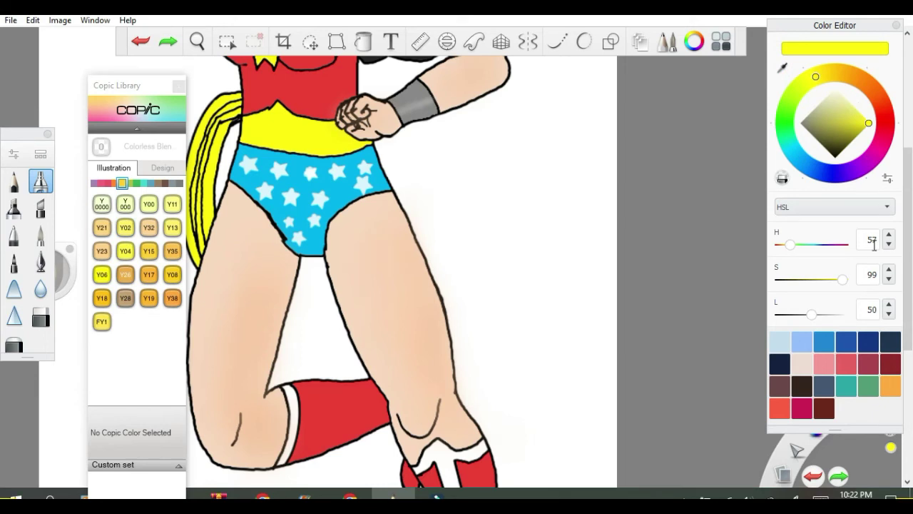
pyautogui.moveTo(811, 313); pyautogui.dragTo(834, 315)
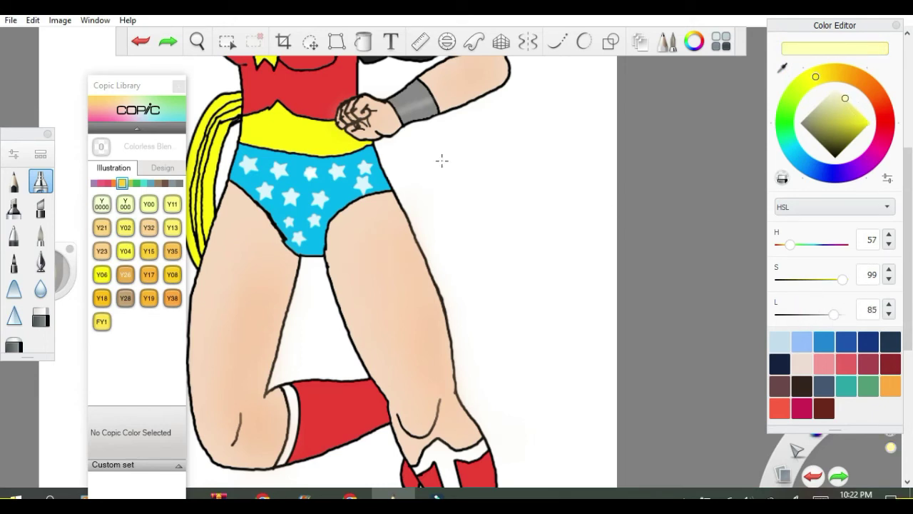
pyautogui.click(332, 127)
pyautogui.click(641, 41)
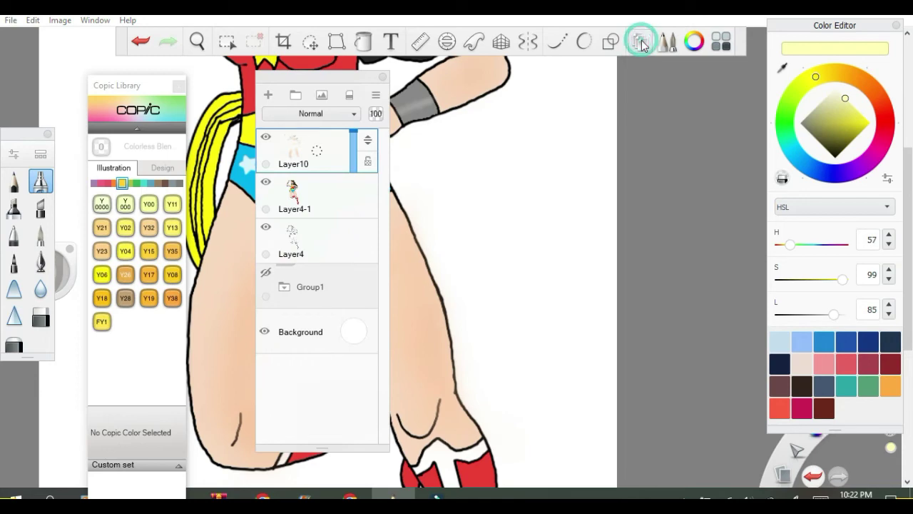
pyautogui.click(641, 43)
# Compare the whole drawing with the Wonder Woman reference picture in Chrome, return to SketchBook and recentre the canvas on the figure.
pyautogui.scroll(-5, 291, 193)
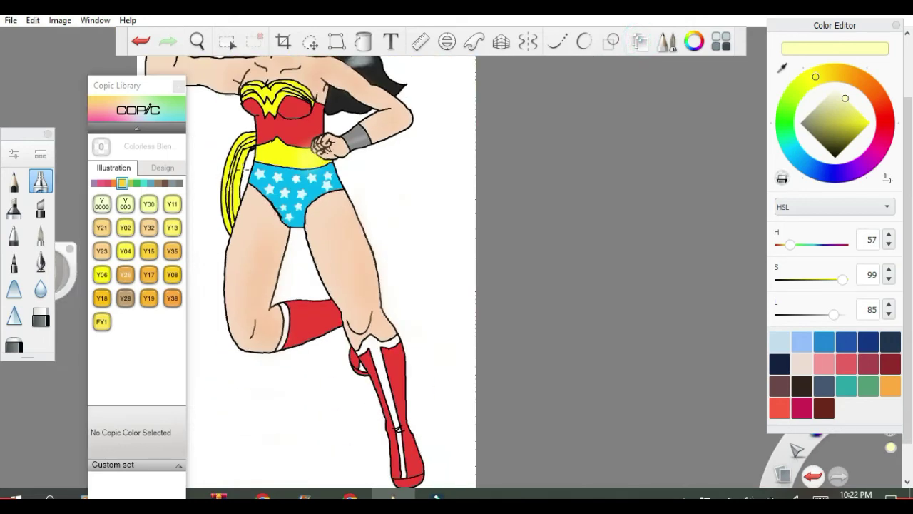
pyautogui.scroll(3, 289, 192)
pyautogui.scroll(-4, 286, 192)
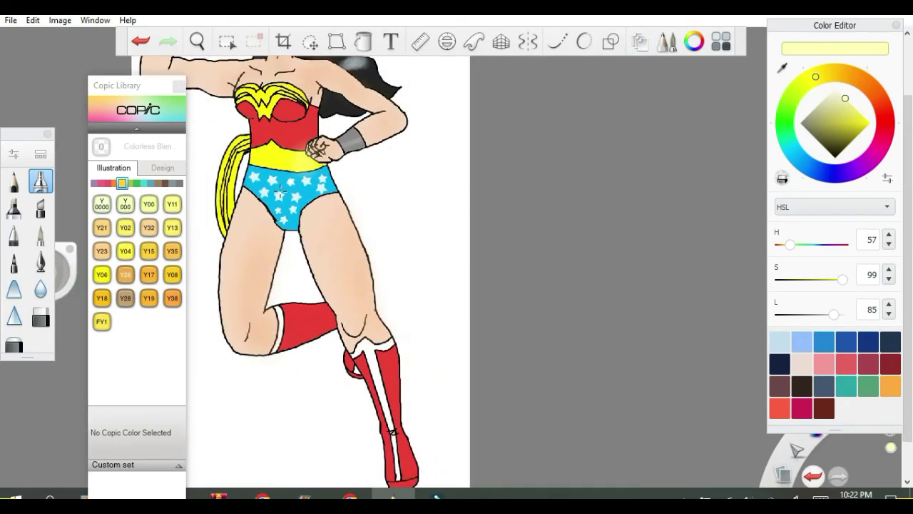
pyautogui.scroll(-1, 278, 187)
pyautogui.scroll(4, 302, 261)
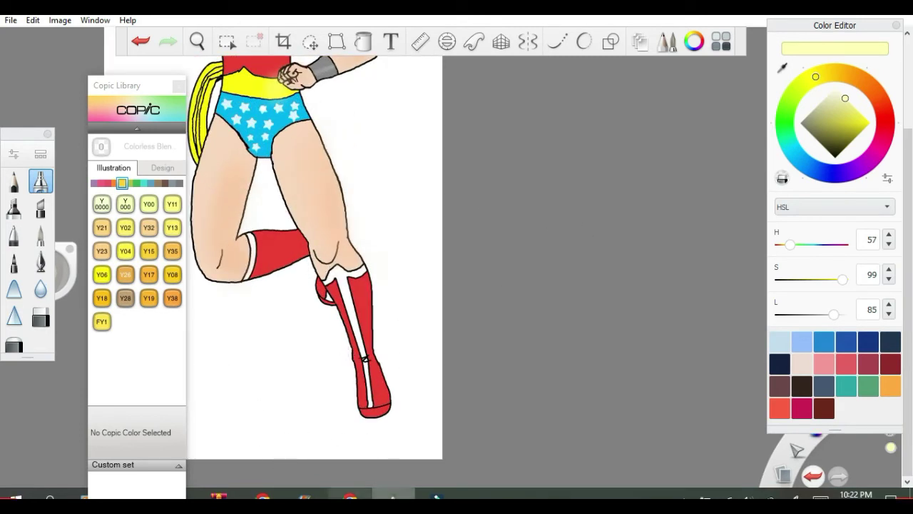
pyautogui.click(349, 496)
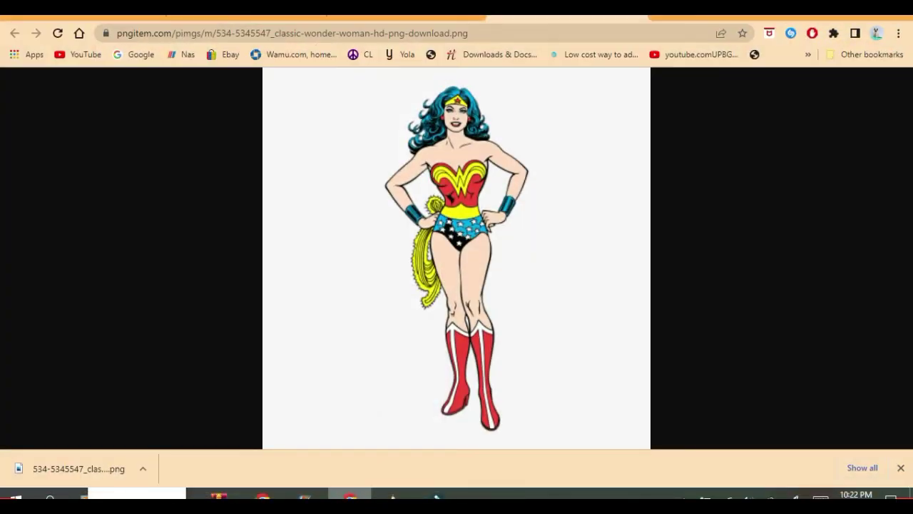
pyautogui.click(339, 494)
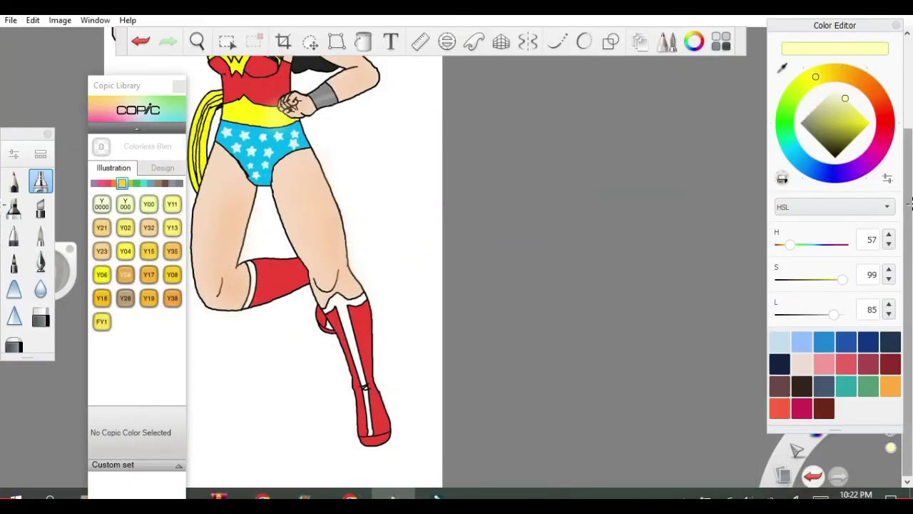
pyautogui.moveTo(910, 215); pyautogui.dragTo(910, 125)
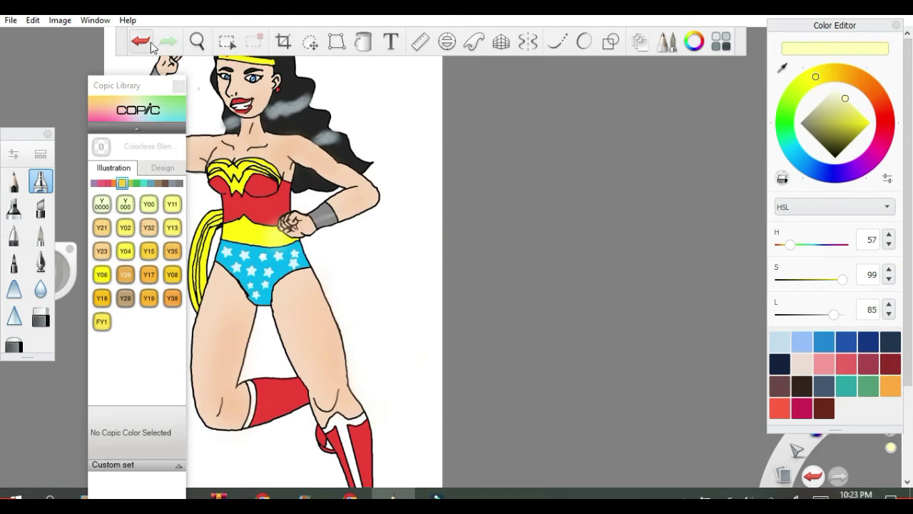
pyautogui.click(197, 40)
pyautogui.moveTo(209, 90); pyautogui.dragTo(422, 159)
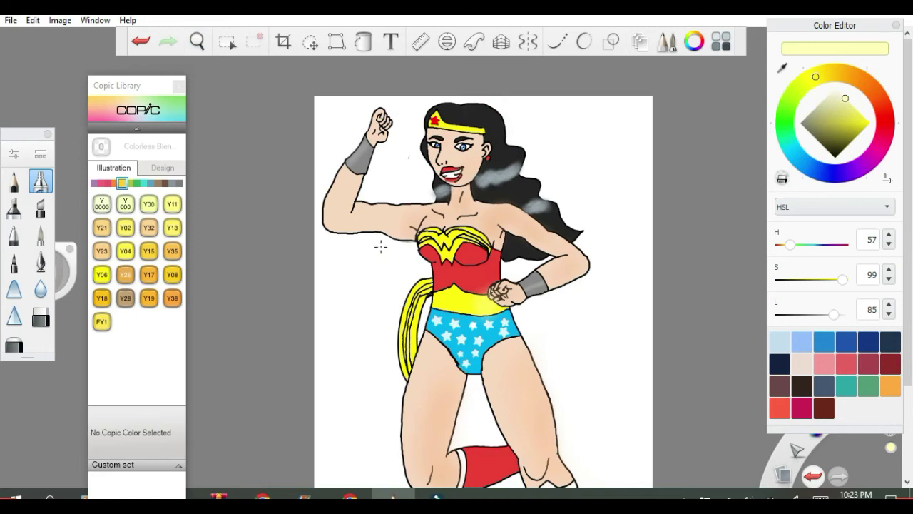
# Look through the Glow brush set in the brush library and choose the Glow Wispy brush.
pyautogui.click(12, 157)
pyautogui.click(9, 157)
pyautogui.click(7, 158)
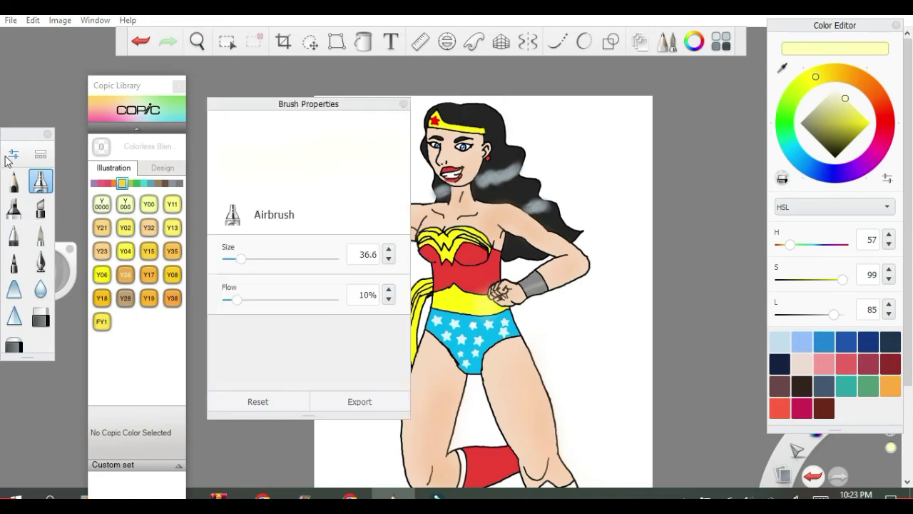
pyautogui.click(7, 158)
pyautogui.click(41, 153)
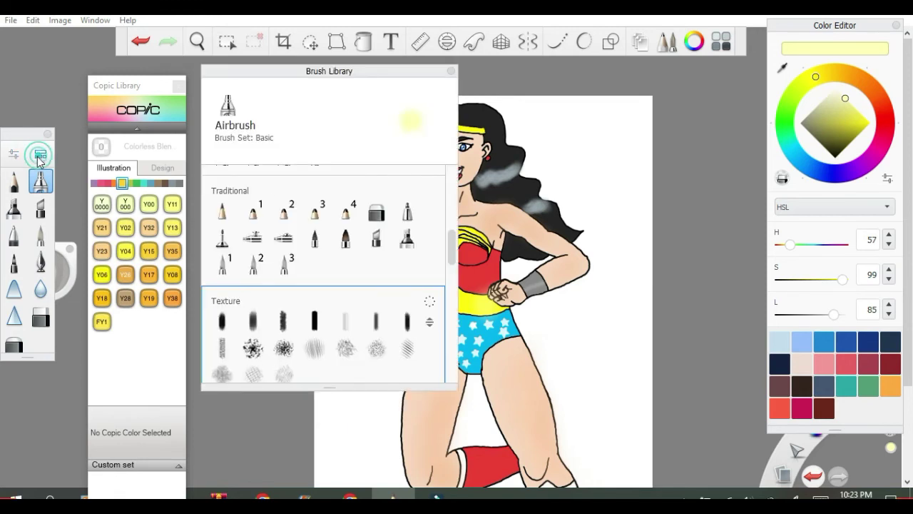
pyautogui.scroll(2, 269, 278)
pyautogui.scroll(-6, 257, 268)
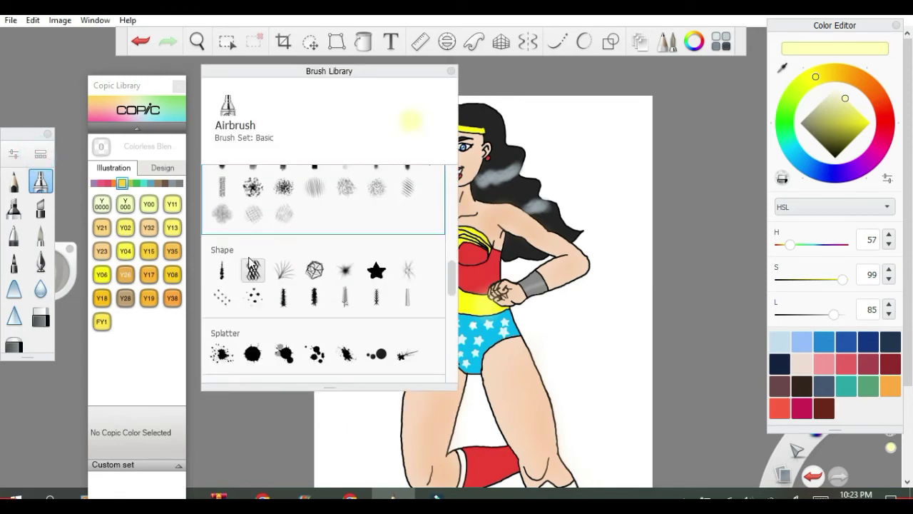
pyautogui.scroll(-1, 251, 264)
pyautogui.click(222, 329)
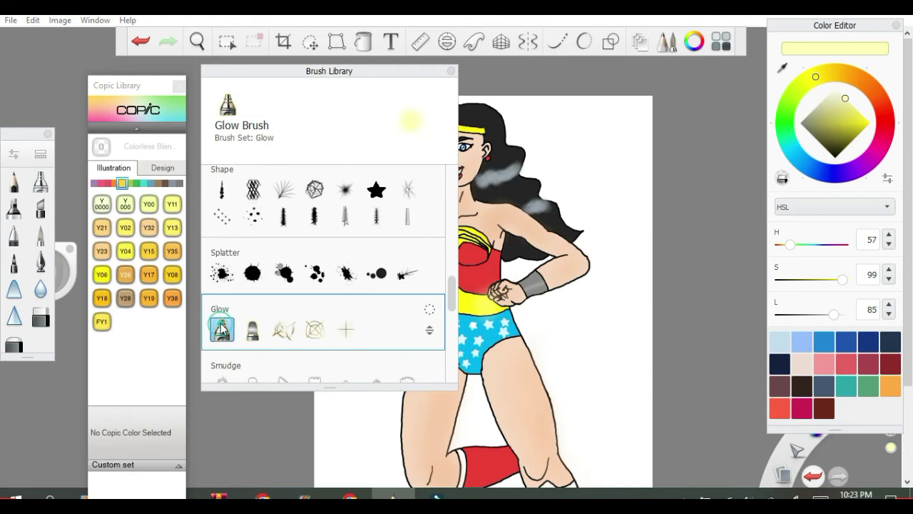
pyautogui.click(255, 334)
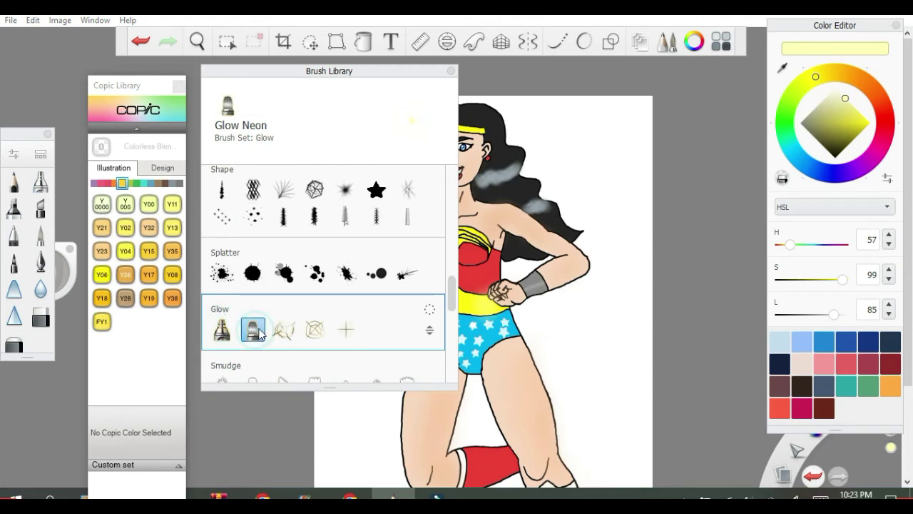
pyautogui.click(284, 335)
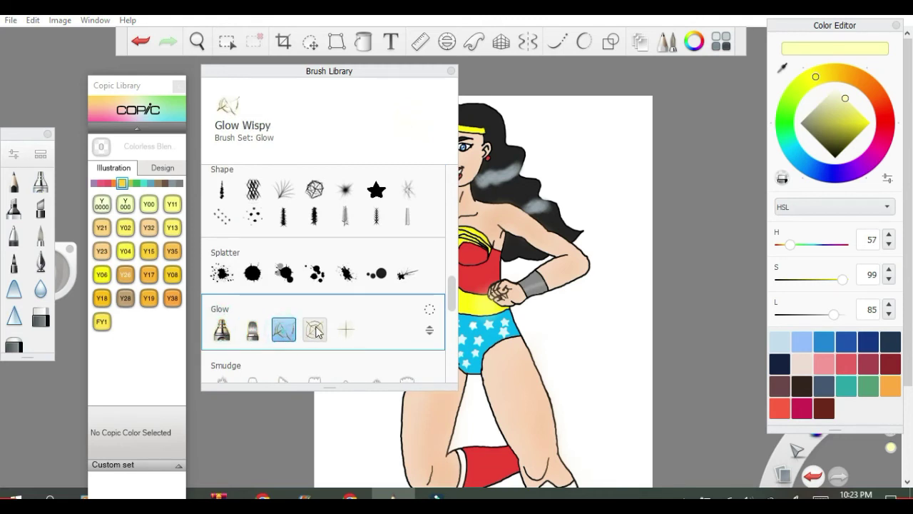
pyautogui.click(316, 332)
pyautogui.click(283, 329)
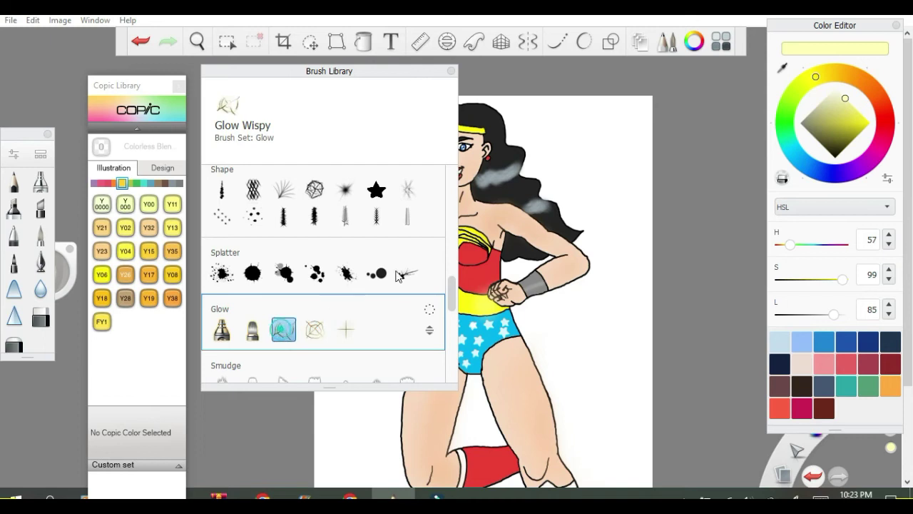
# Try a Glow Wispy stroke over the figure, undo it and look through the brush's advanced properties.
pyautogui.click(451, 70)
pyautogui.moveTo(428, 129)
pyautogui.mouseDown()
pyautogui.moveTo(399, 178)
pyautogui.moveTo(446, 225)
pyautogui.moveTo(438, 214)
pyautogui.mouseUp()
pyautogui.click(140, 41)
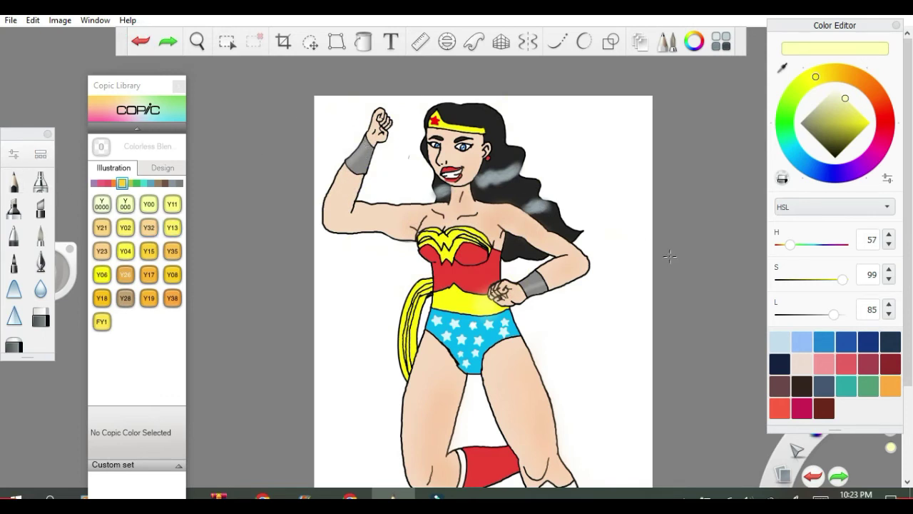
pyautogui.click(13, 155)
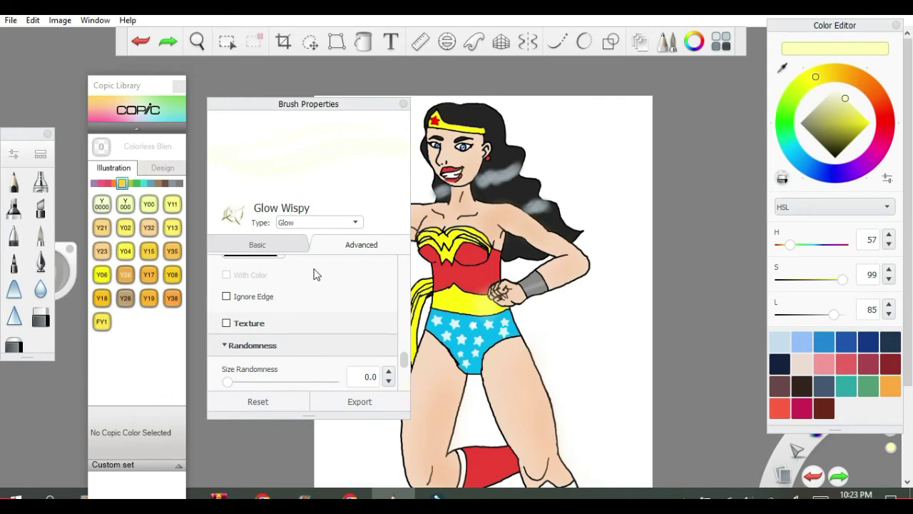
pyautogui.scroll(10, 311, 271)
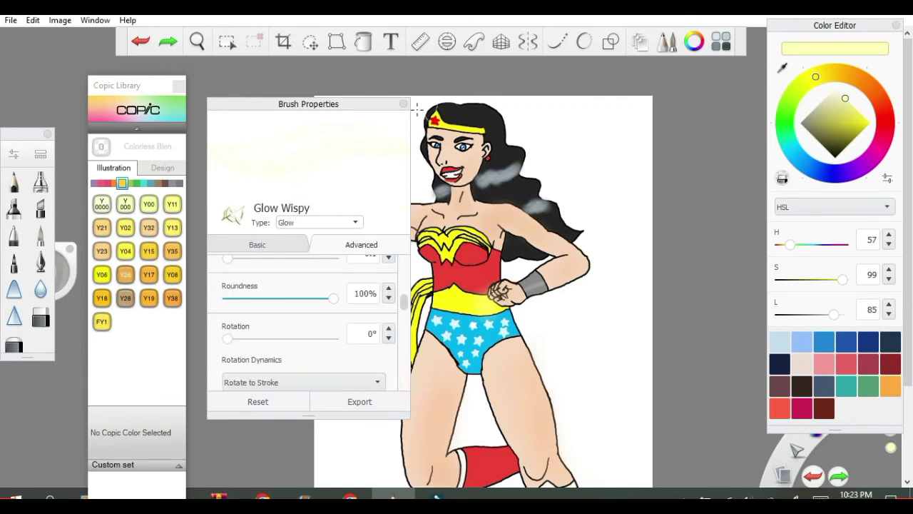
pyautogui.click(403, 104)
# Switch to the Glow Brush from the Glow set and reduce its brush size.
pyautogui.click(41, 154)
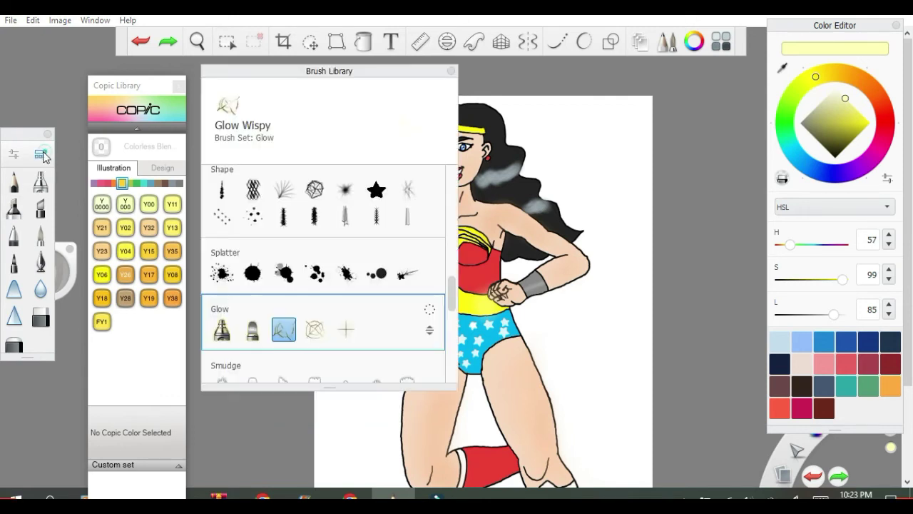
pyautogui.click(222, 330)
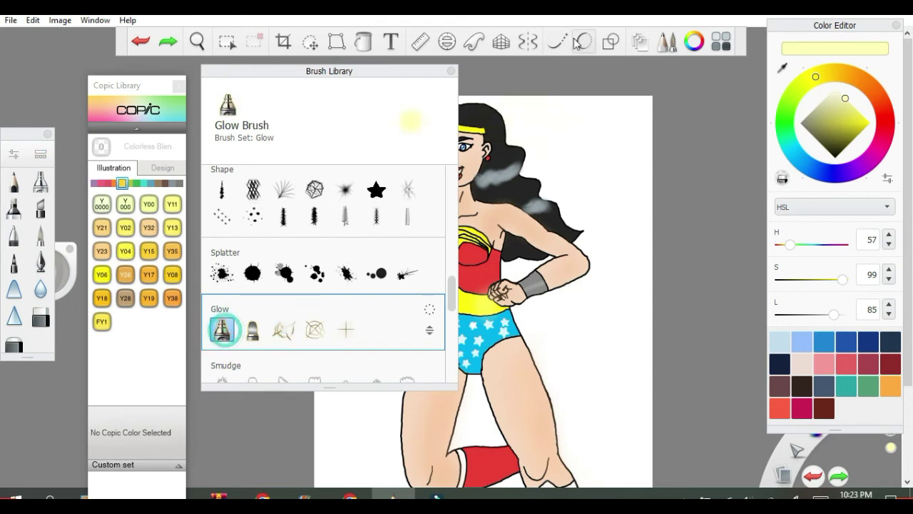
pyautogui.click(451, 70)
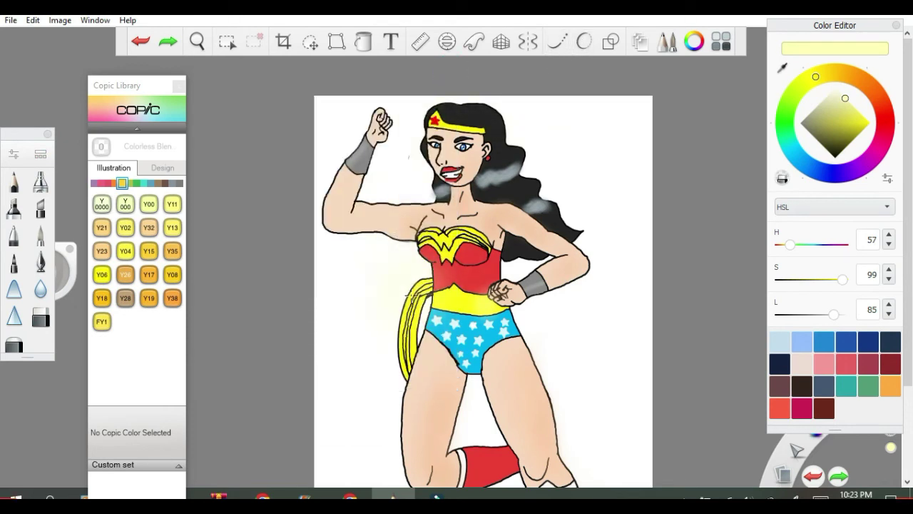
pyautogui.click(13, 155)
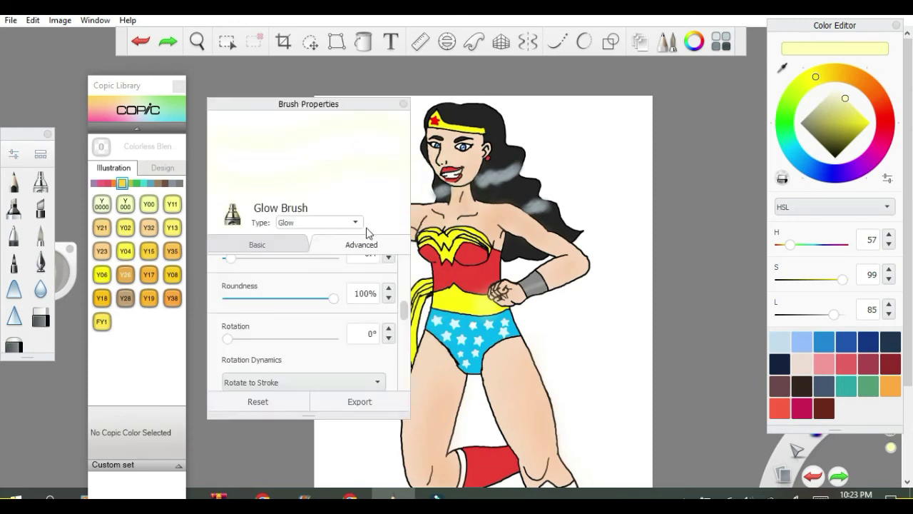
pyautogui.click(403, 105)
pyautogui.hotkey('ctrl', 'alt', 'b')
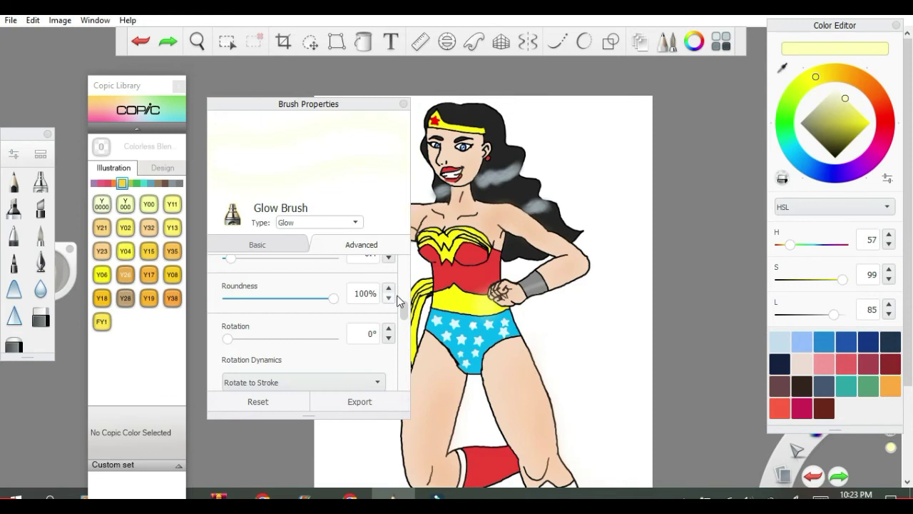
pyautogui.scroll(-5, 407, 316)
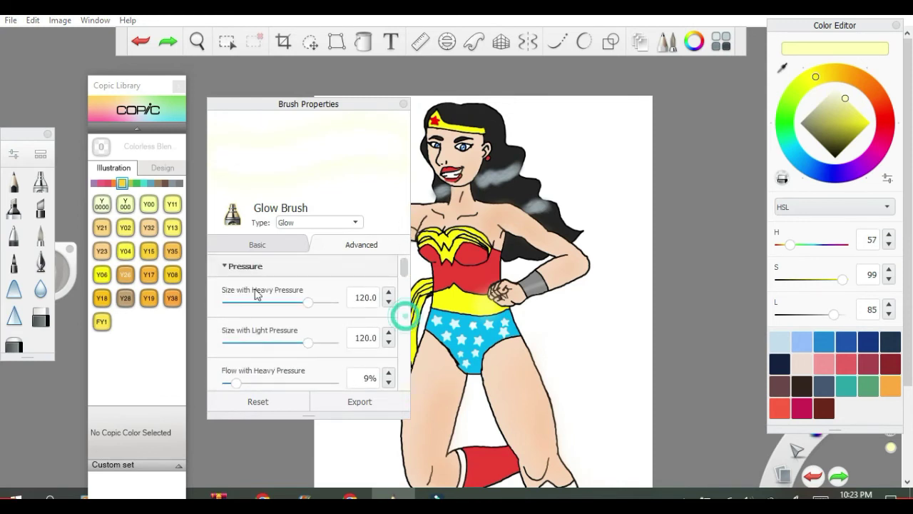
pyautogui.click(269, 247)
pyautogui.moveTo(308, 279); pyautogui.dragTo(245, 279)
pyautogui.click(403, 104)
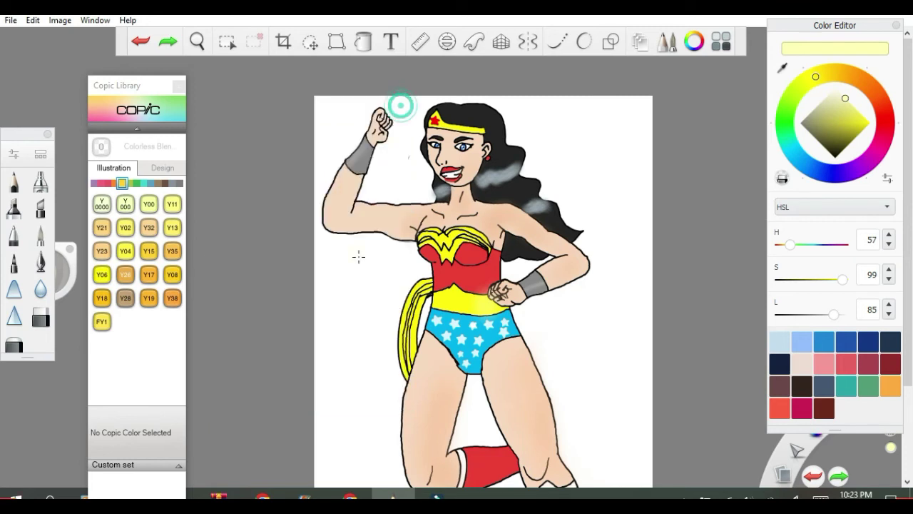
# Try a pale yellow Glow Brush highlight along the golden lasso at the hip and undo it.
pyautogui.moveTo(424, 278)
pyautogui.mouseDown()
pyautogui.moveTo(397, 352)
pyautogui.moveTo(404, 374)
pyautogui.moveTo(415, 303)
pyautogui.moveTo(422, 290)
pyautogui.moveTo(414, 335)
pyautogui.moveTo(428, 292)
pyautogui.moveTo(409, 349)
pyautogui.mouseUp()
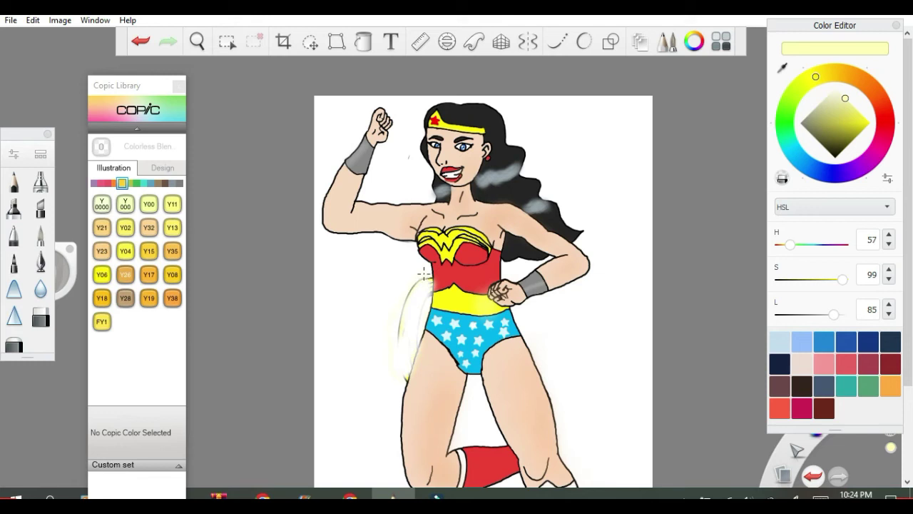
pyautogui.click(156, 43)
pyautogui.click(156, 42)
# Airbrush a soft pale yellow glow over and around the golden lasso at the hip.
pyautogui.click(39, 180)
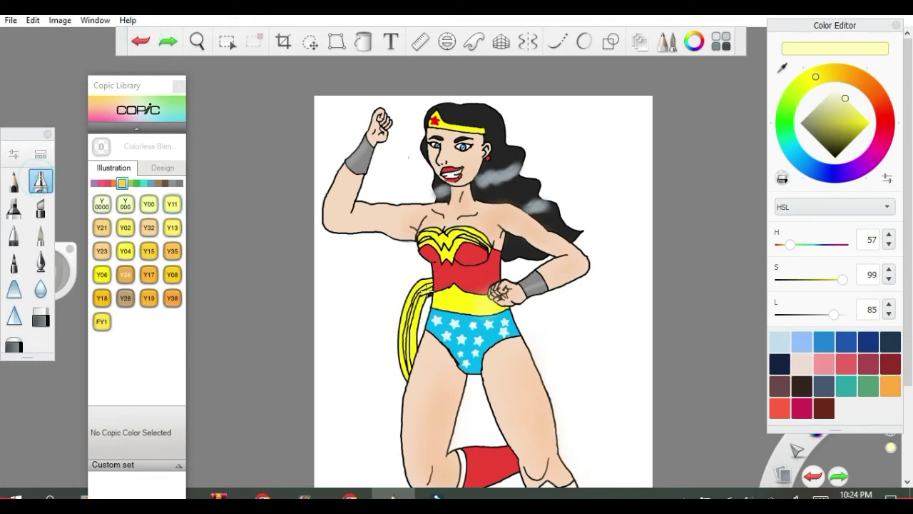
pyautogui.moveTo(426, 282)
pyautogui.mouseDown()
pyautogui.moveTo(415, 294)
pyautogui.moveTo(416, 317)
pyautogui.moveTo(417, 299)
pyautogui.mouseUp()
pyautogui.moveTo(403, 344); pyautogui.dragTo(406, 370)
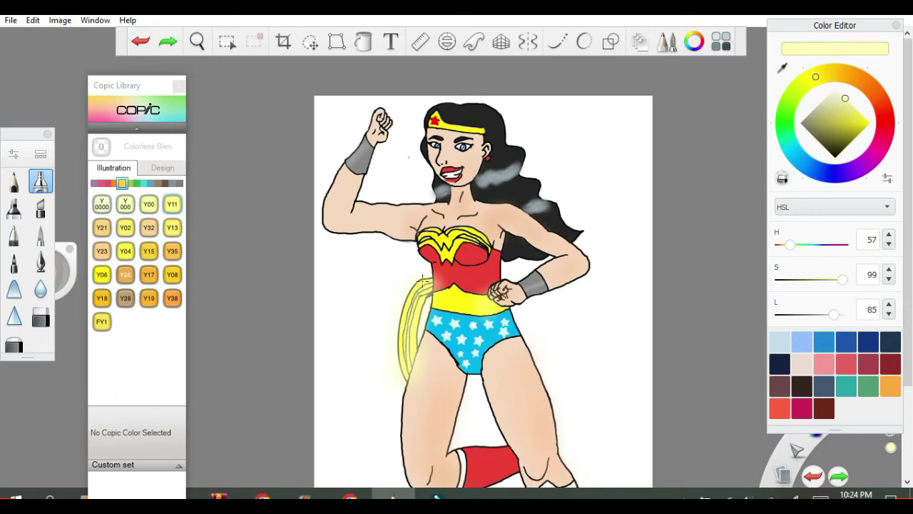
pyautogui.click(409, 292)
# Try an Airbrush glow under the raised arm and along the bodice's edge above the lasso, and undo those strokes.
pyautogui.click(414, 238)
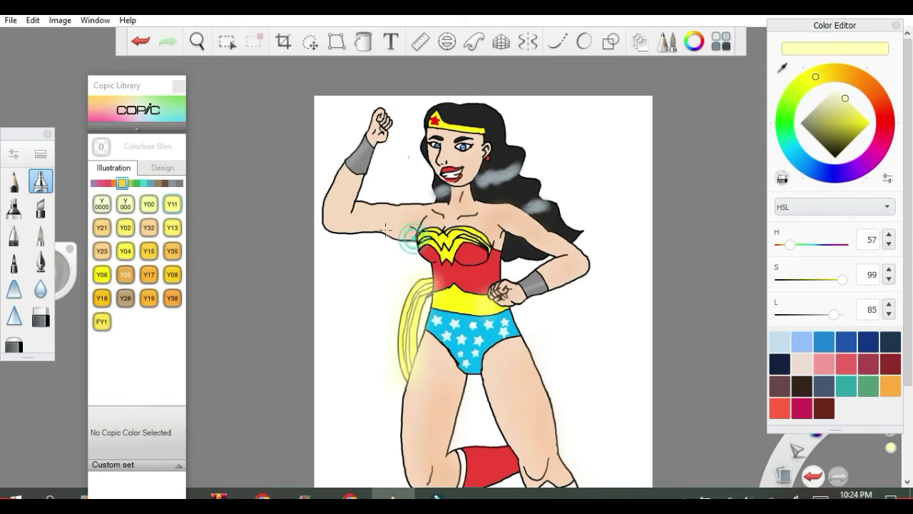
pyautogui.moveTo(402, 241)
pyautogui.mouseDown()
pyautogui.moveTo(378, 236)
pyautogui.moveTo(412, 233)
pyautogui.mouseUp()
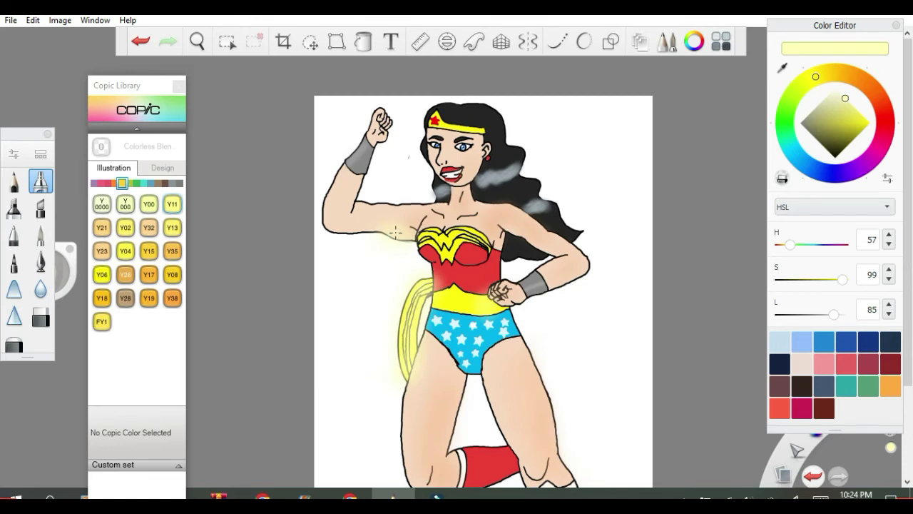
pyautogui.moveTo(421, 248); pyautogui.dragTo(429, 261)
pyautogui.moveTo(413, 242); pyautogui.dragTo(432, 267)
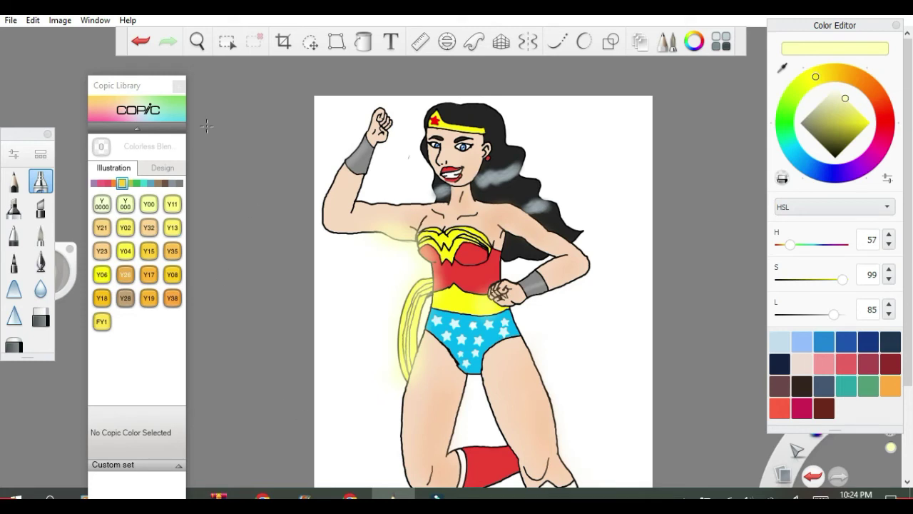
pyautogui.click(141, 43)
pyautogui.click(141, 42)
pyautogui.click(141, 43)
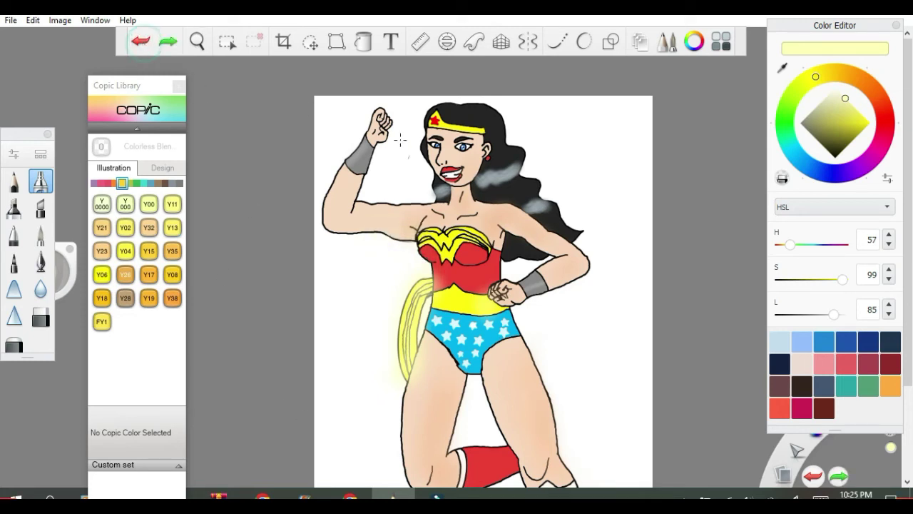
# Choose the eraser, select the blank area around the figure with the Magic Wand from Layer4-1, return to Layer10 and deselect.
pyautogui.scroll(-3, 537, 264)
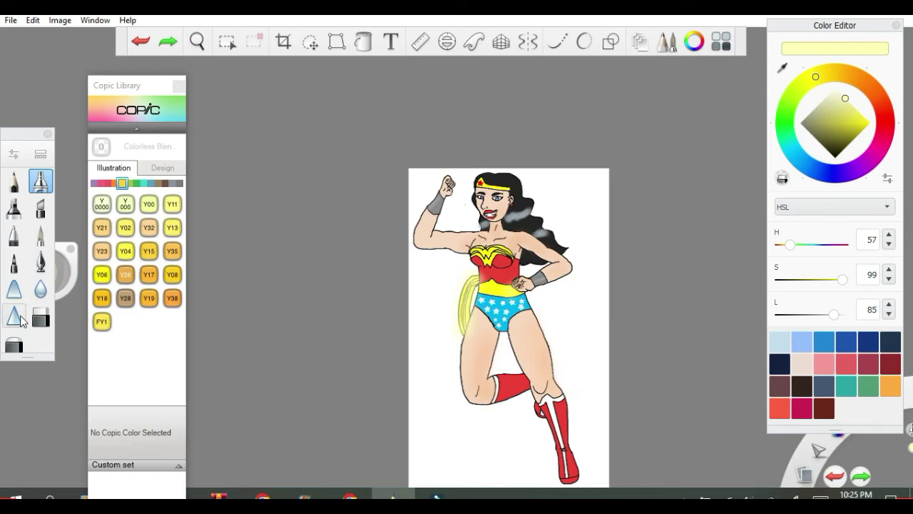
pyautogui.click(9, 349)
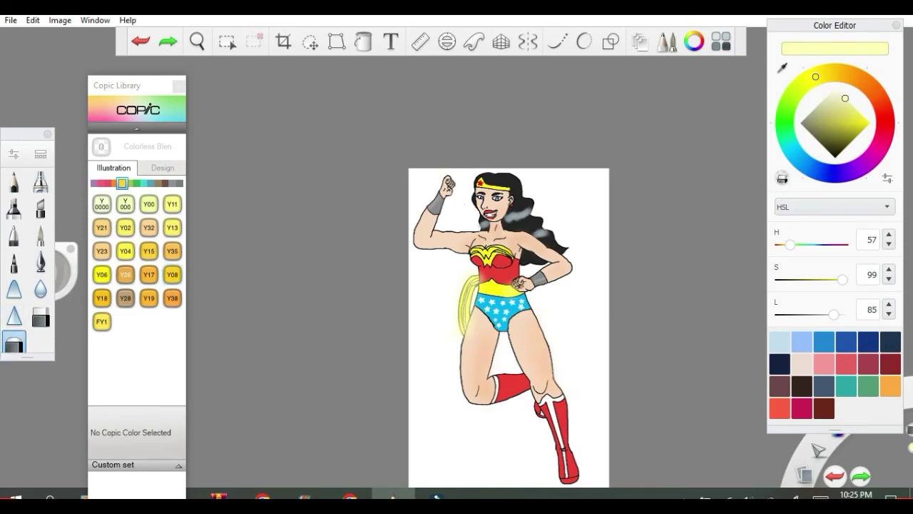
pyautogui.click(224, 43)
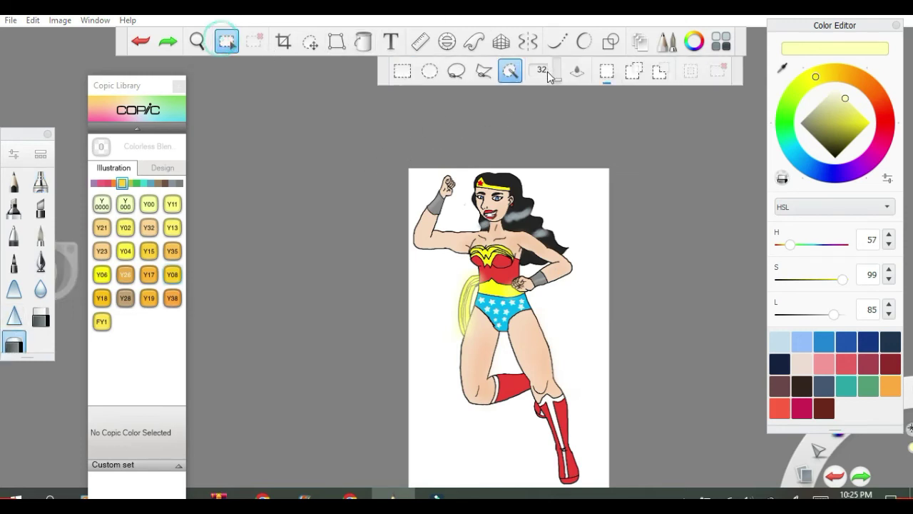
pyautogui.click(645, 40)
pyautogui.click(312, 211)
pyautogui.click(567, 318)
pyautogui.click(327, 154)
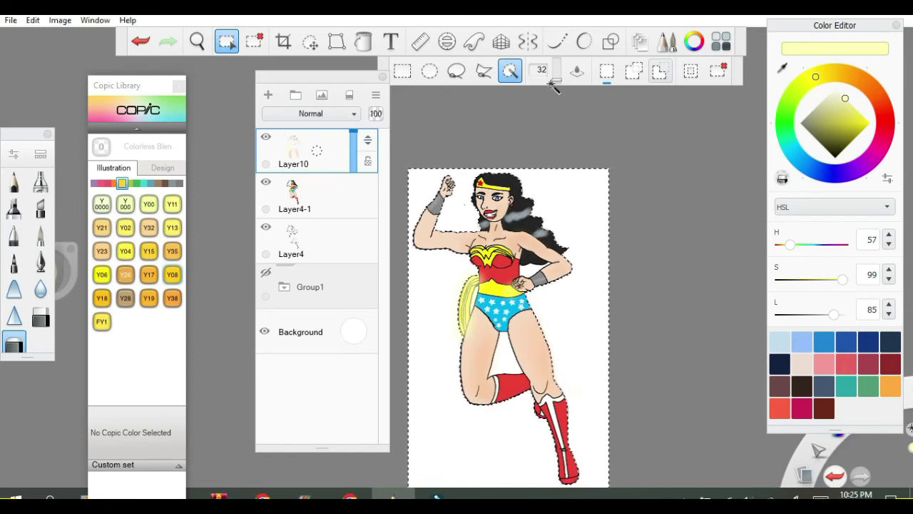
pyautogui.click(720, 72)
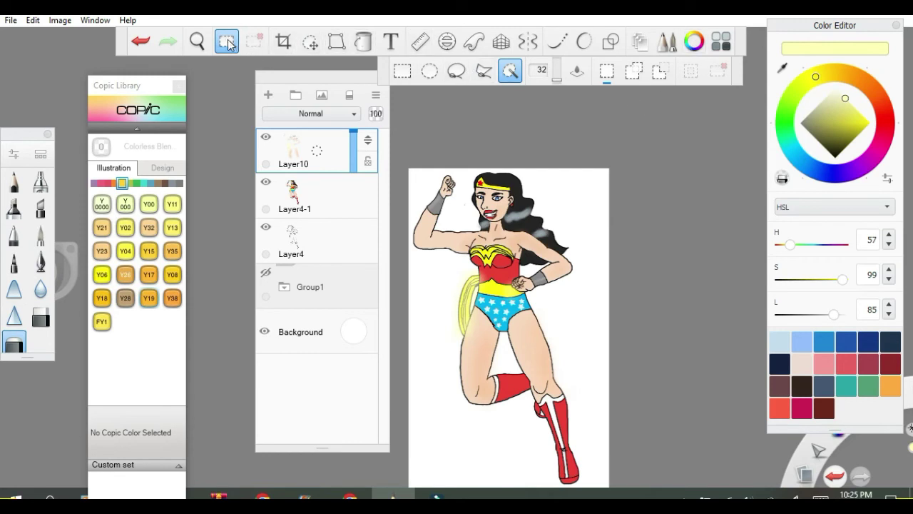
pyautogui.click(227, 41)
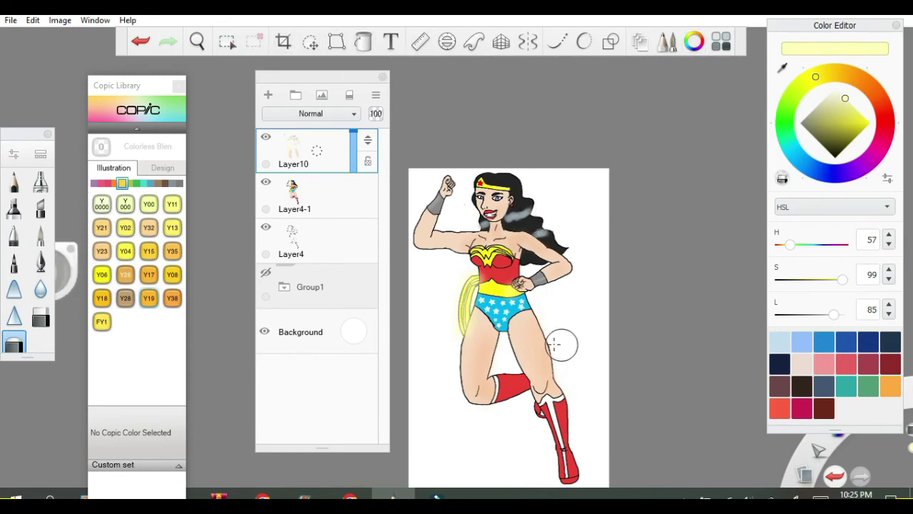
pyautogui.scroll(3, 551, 336)
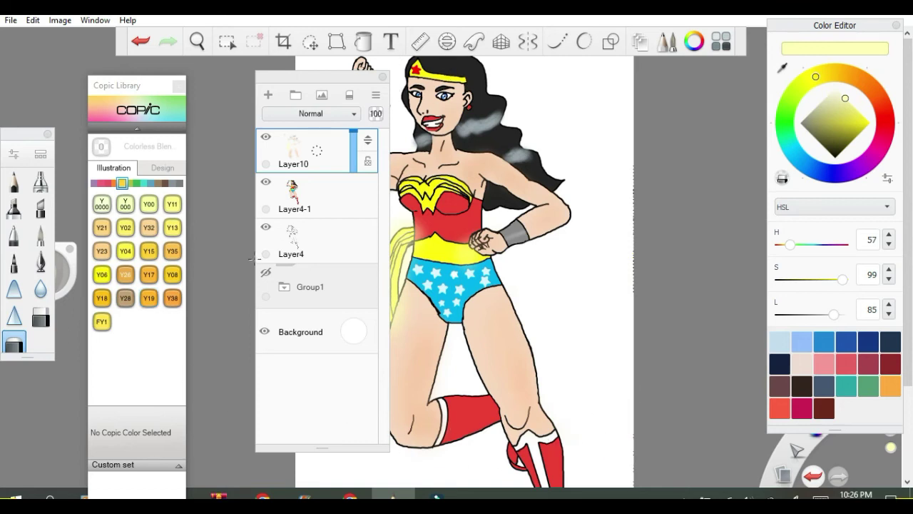
pyautogui.scroll(-3, 486, 279)
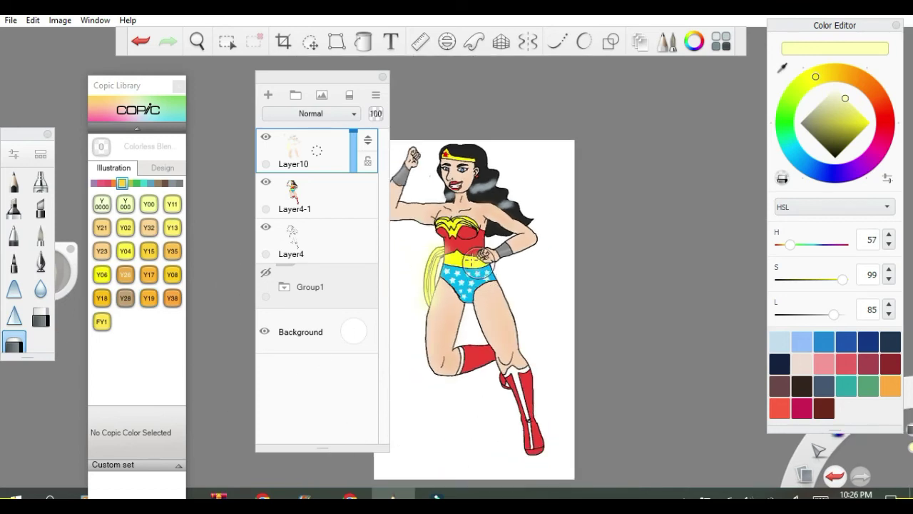
pyautogui.click(383, 77)
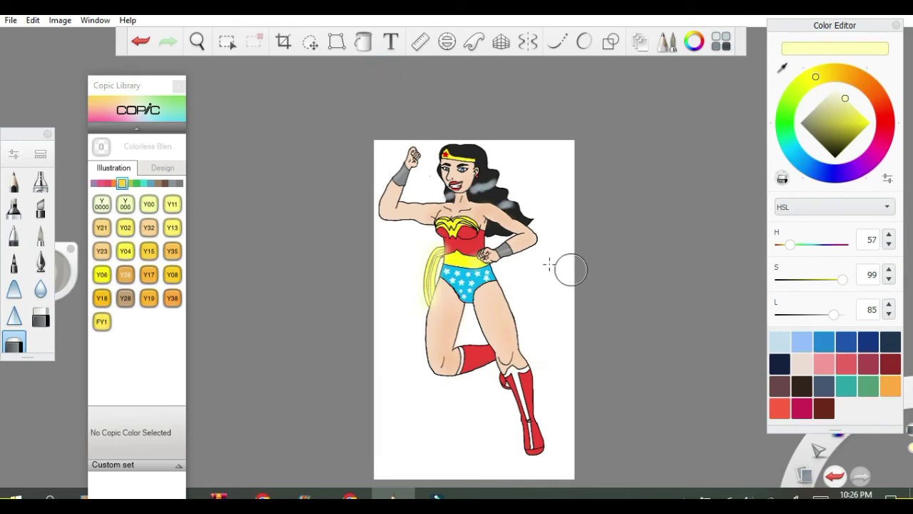
pyautogui.click(642, 37)
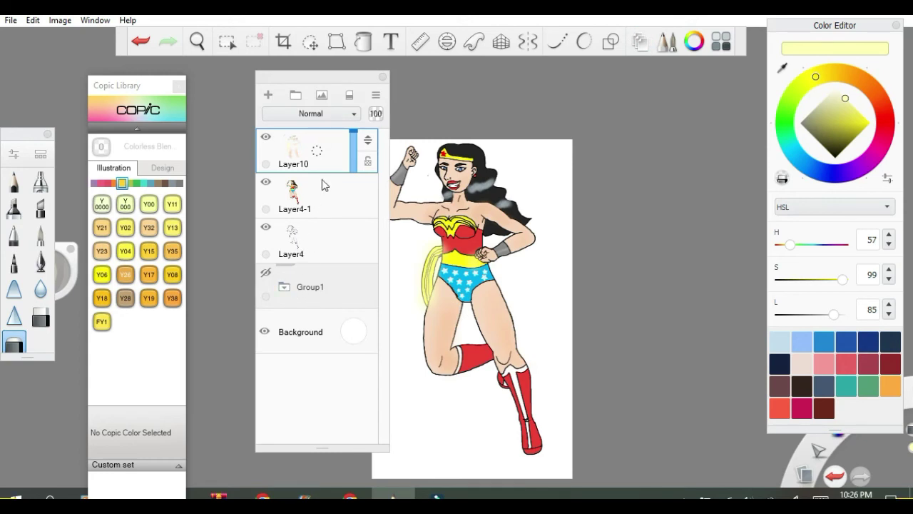
pyautogui.click(354, 330)
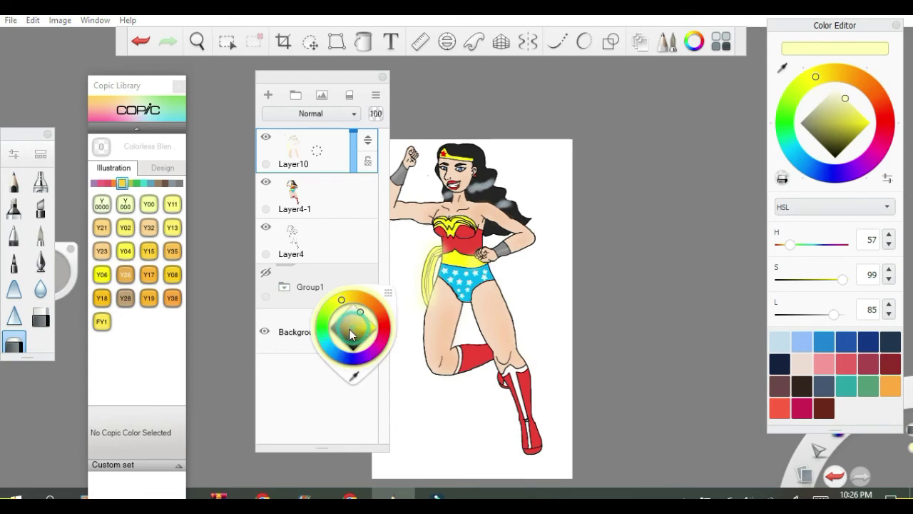
# Add a new layer above Layer10, choose the paintbrush with Copic black 110, and clear the Copic Library and layer list away from the canvas.
pyautogui.click(268, 94)
pyautogui.click(662, 41)
pyautogui.click(662, 42)
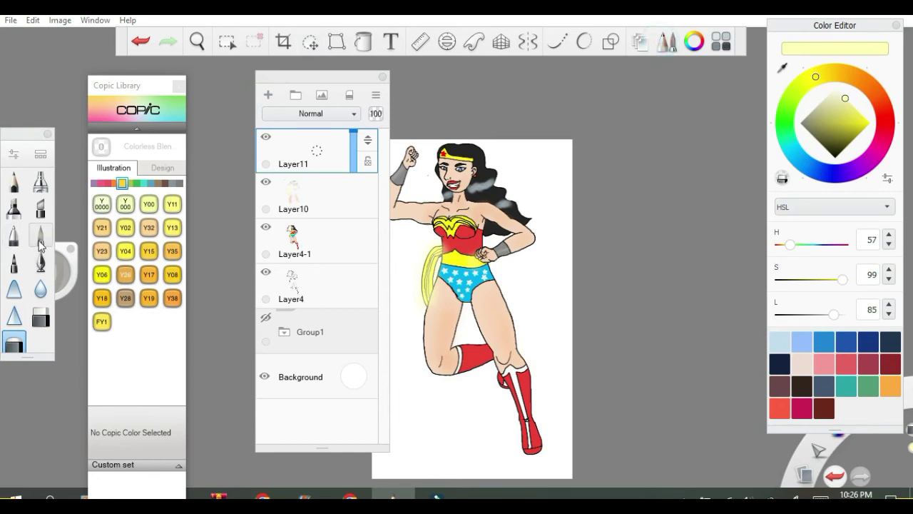
pyautogui.click(41, 234)
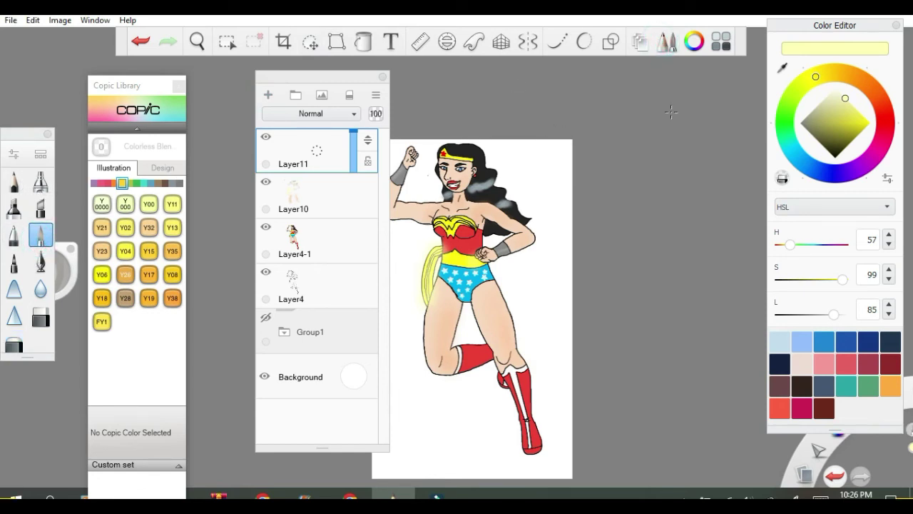
pyautogui.click(179, 184)
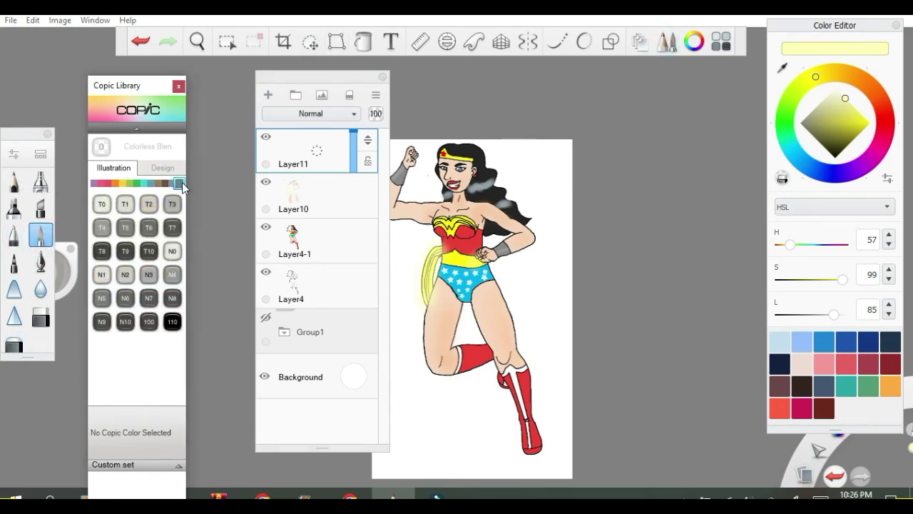
pyautogui.click(174, 322)
pyautogui.click(178, 85)
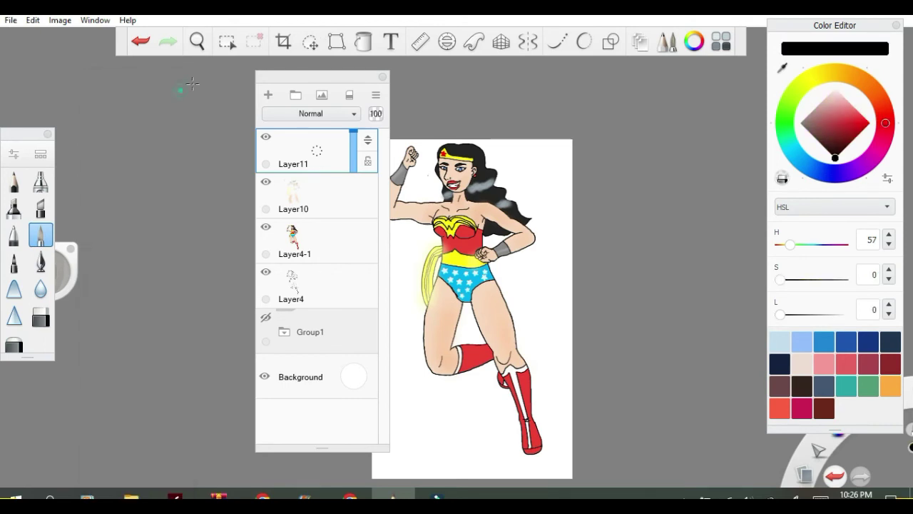
pyautogui.moveTo(374, 81); pyautogui.dragTo(267, 63)
# Try starting a signature in the blank lower-left corner of the canvas and undo it.
pyautogui.scroll(-3, 467, 415)
pyautogui.scroll(4, 420, 414)
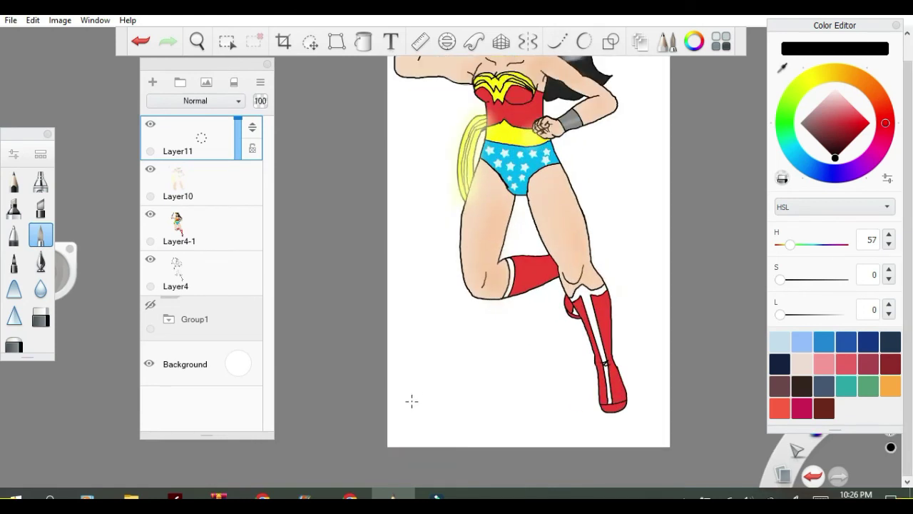
pyautogui.moveTo(412, 409); pyautogui.dragTo(423, 394)
pyautogui.click(451, 388)
pyautogui.click(141, 42)
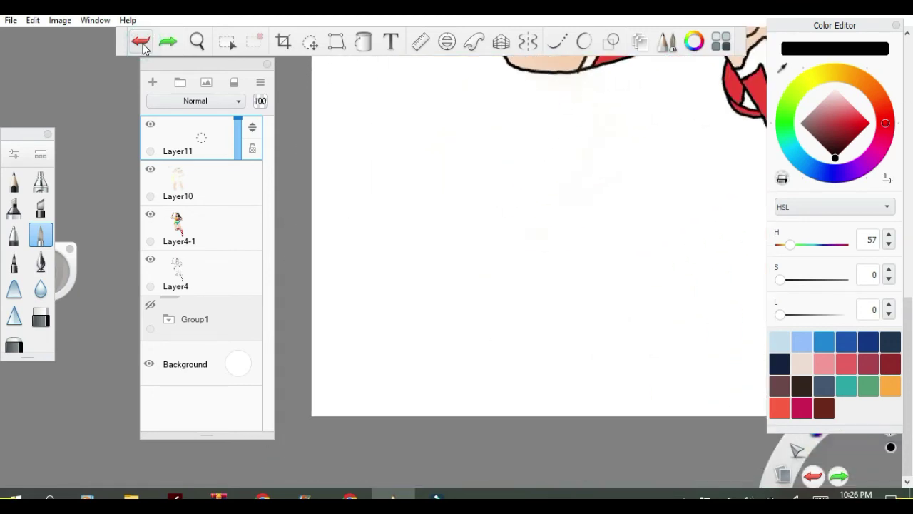
# Handwrite the artist's name in black as a two-line signature in the canvas's lower-left corner.
pyautogui.hotkey('ctrl', 'y')
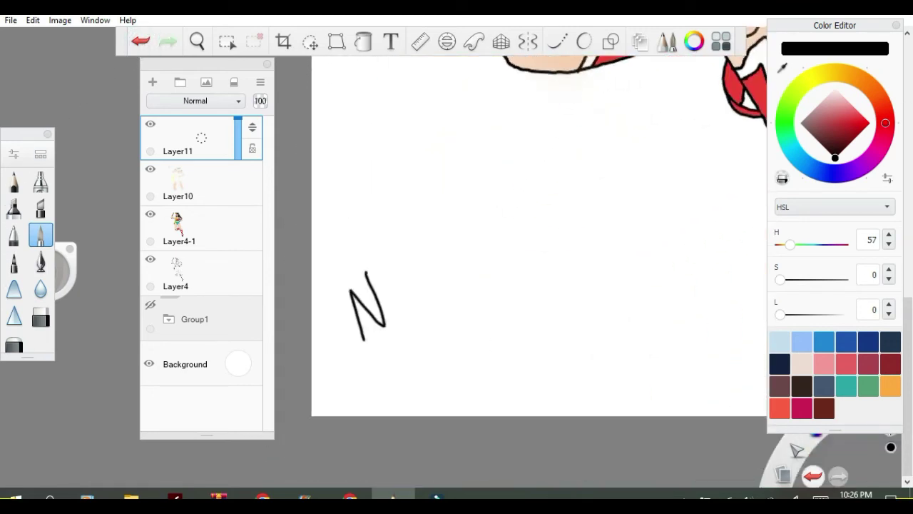
pyautogui.moveTo(397, 311); pyautogui.dragTo(404, 300)
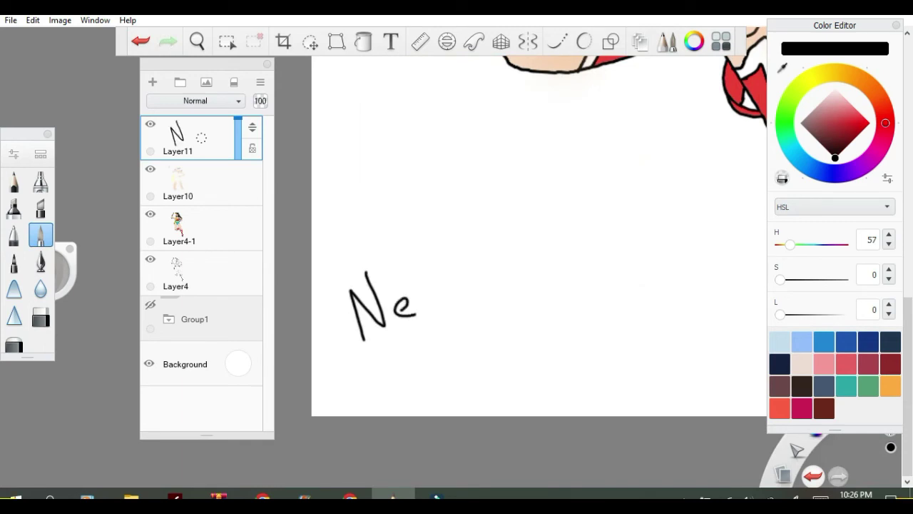
pyautogui.moveTo(415, 263); pyautogui.dragTo(428, 311)
pyautogui.moveTo(431, 265)
pyautogui.mouseDown()
pyautogui.moveTo(426, 282)
pyautogui.moveTo(451, 306)
pyautogui.moveTo(483, 293)
pyautogui.moveTo(504, 311)
pyautogui.mouseUp()
pyautogui.moveTo(523, 255)
pyautogui.mouseDown()
pyautogui.moveTo(516, 286)
pyautogui.moveTo(546, 269)
pyautogui.mouseUp()
pyautogui.moveTo(418, 376)
pyautogui.mouseDown()
pyautogui.moveTo(437, 358)
pyautogui.moveTo(435, 326)
pyautogui.moveTo(463, 353)
pyautogui.mouseUp()
pyautogui.moveTo(475, 341)
pyautogui.mouseDown()
pyautogui.moveTo(474, 354)
pyautogui.moveTo(530, 345)
pyautogui.mouseUp()
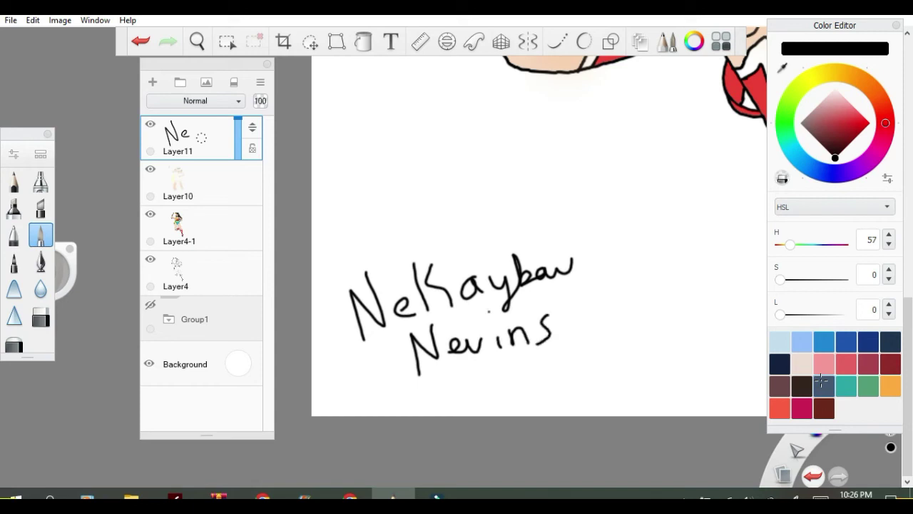
# Underline the signature's second line with several strokes, and undo the underline and the final letter.
pyautogui.moveTo(412, 379); pyautogui.dragTo(608, 339)
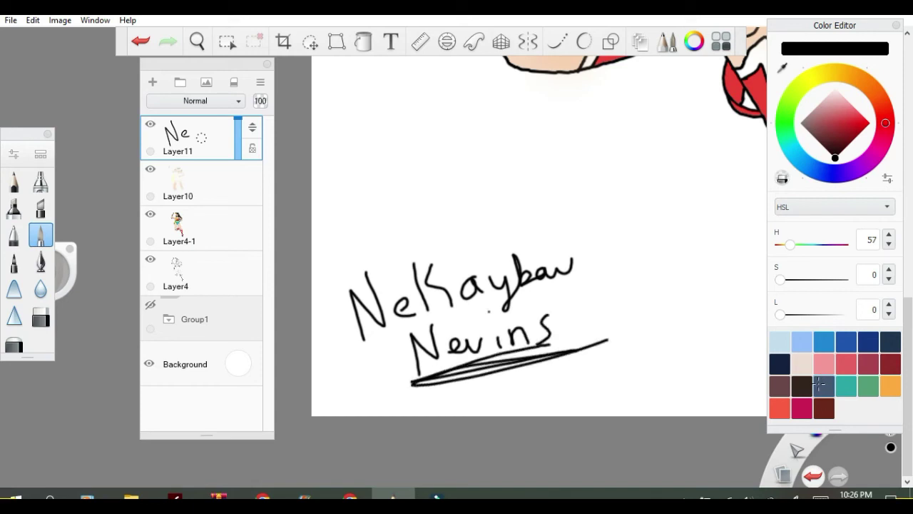
pyautogui.click(141, 41)
pyautogui.click(140, 42)
pyautogui.click(141, 41)
# Redraw the end of the signature's second line and underline it with repeated slanted strokes.
pyautogui.moveTo(514, 346)
pyautogui.mouseDown()
pyautogui.moveTo(519, 330)
pyautogui.moveTo(535, 346)
pyautogui.mouseUp()
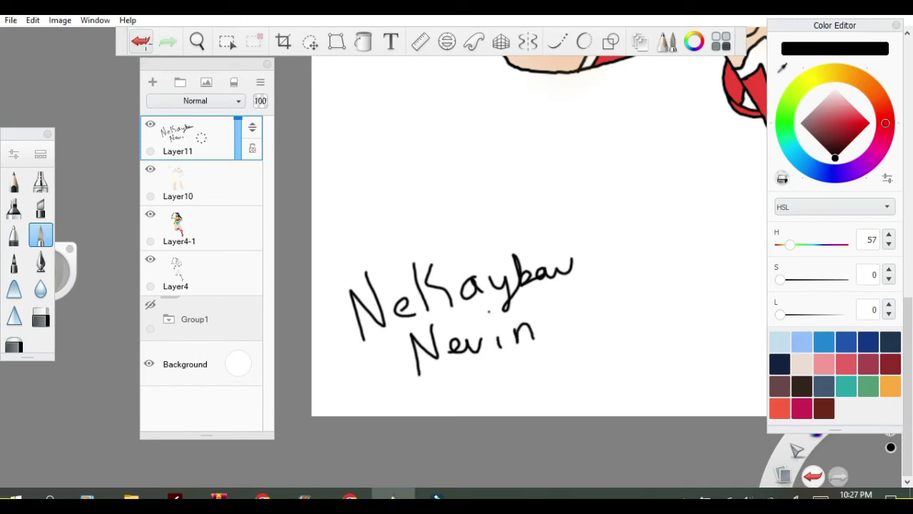
pyautogui.moveTo(564, 313); pyautogui.dragTo(544, 343)
pyautogui.moveTo(413, 379)
pyautogui.mouseDown()
pyautogui.moveTo(579, 341)
pyautogui.moveTo(624, 321)
pyautogui.mouseUp()
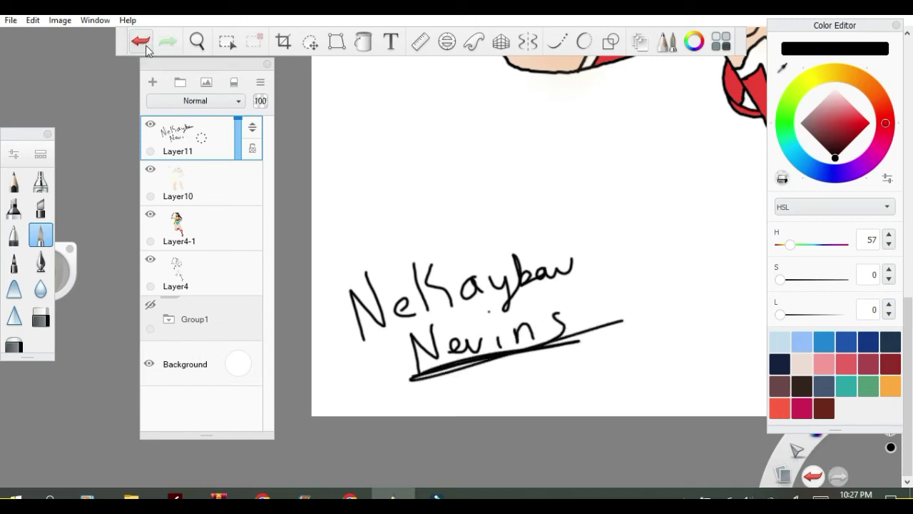
# Transform the signature to about half its size, place it close to the canvas's lower-left corner and apply it.
pyautogui.click(310, 41)
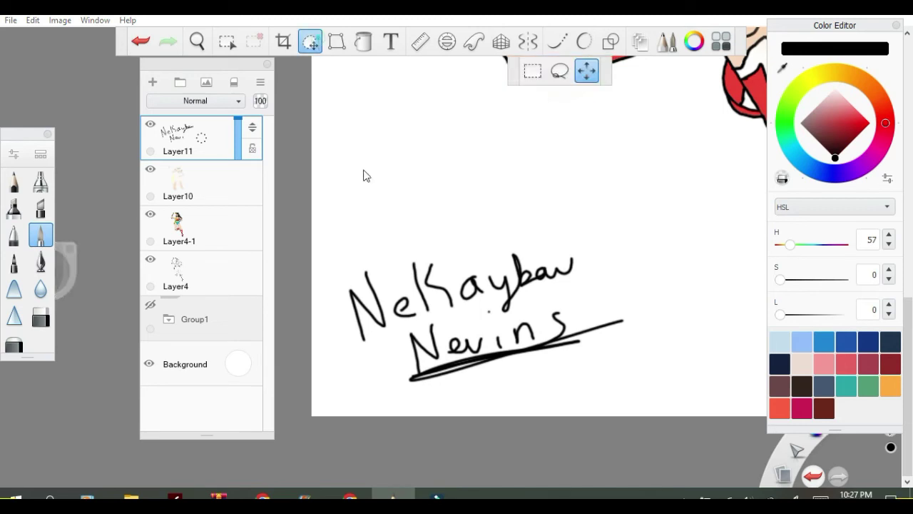
pyautogui.moveTo(503, 357); pyautogui.dragTo(453, 386)
pyautogui.moveTo(520, 390); pyautogui.dragTo(438, 426)
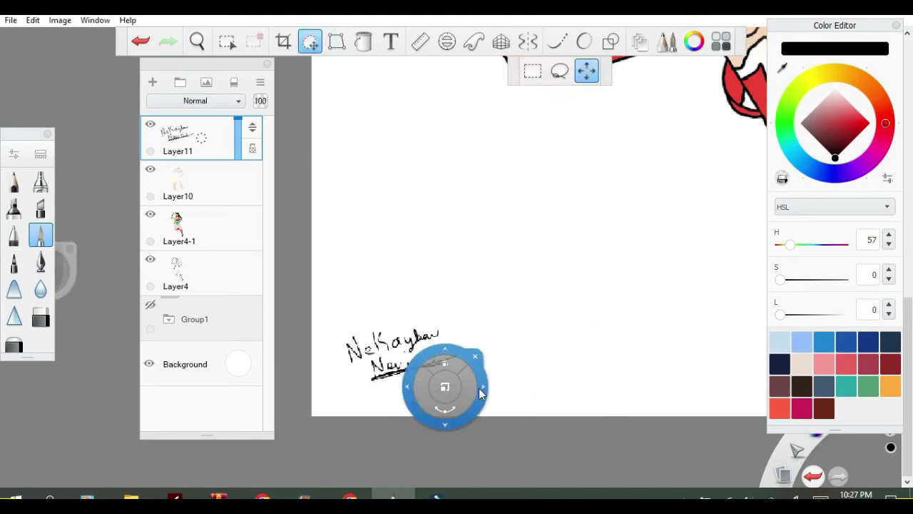
pyautogui.moveTo(473, 357); pyautogui.dragTo(629, 97)
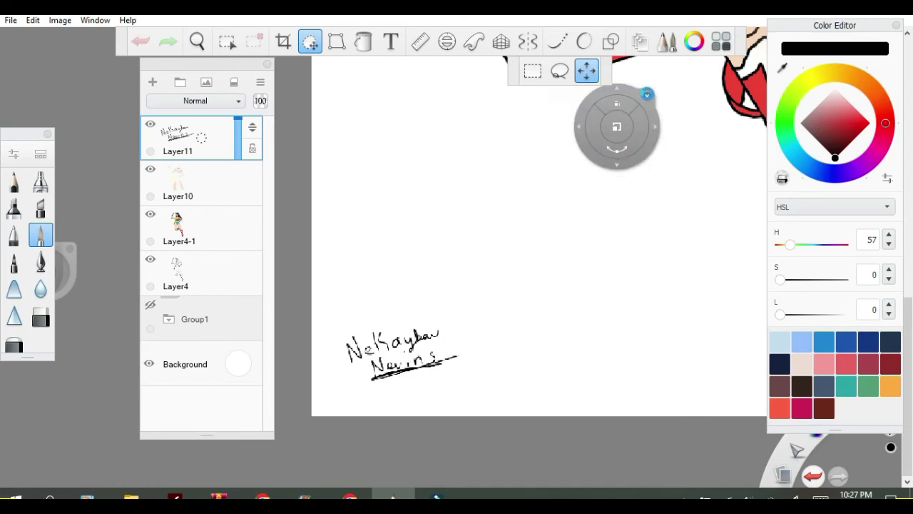
pyautogui.click(648, 94)
# Move the signature beside the front red boot, rotate it so it runs downwards along the boot and apply the transform.
pyautogui.scroll(-5, 628, 241)
pyautogui.scroll(2, 632, 229)
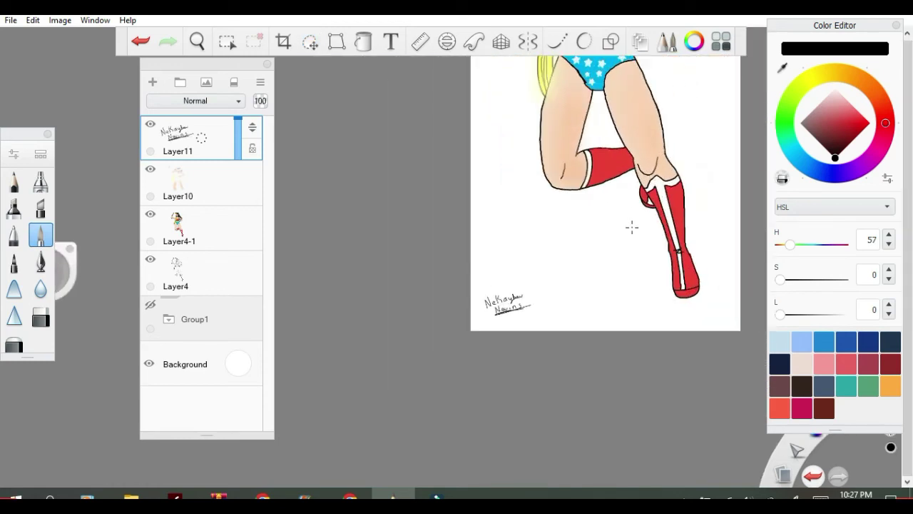
pyautogui.click(310, 42)
pyautogui.moveTo(526, 301)
pyautogui.mouseDown()
pyautogui.moveTo(622, 278)
pyautogui.moveTo(660, 284)
pyautogui.moveTo(623, 226)
pyautogui.moveTo(552, 263)
pyautogui.moveTo(636, 231)
pyautogui.moveTo(708, 316)
pyautogui.moveTo(712, 290)
pyautogui.moveTo(680, 299)
pyautogui.moveTo(737, 285)
pyautogui.moveTo(748, 258)
pyautogui.mouseUp()
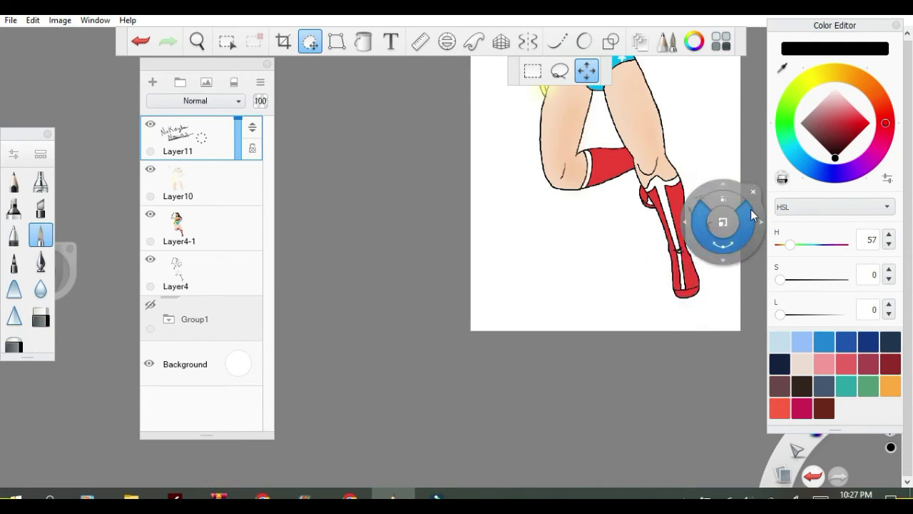
pyautogui.moveTo(754, 221)
pyautogui.mouseDown()
pyautogui.moveTo(739, 260)
pyautogui.moveTo(753, 251)
pyautogui.moveTo(748, 264)
pyautogui.moveTo(744, 246)
pyautogui.mouseUp()
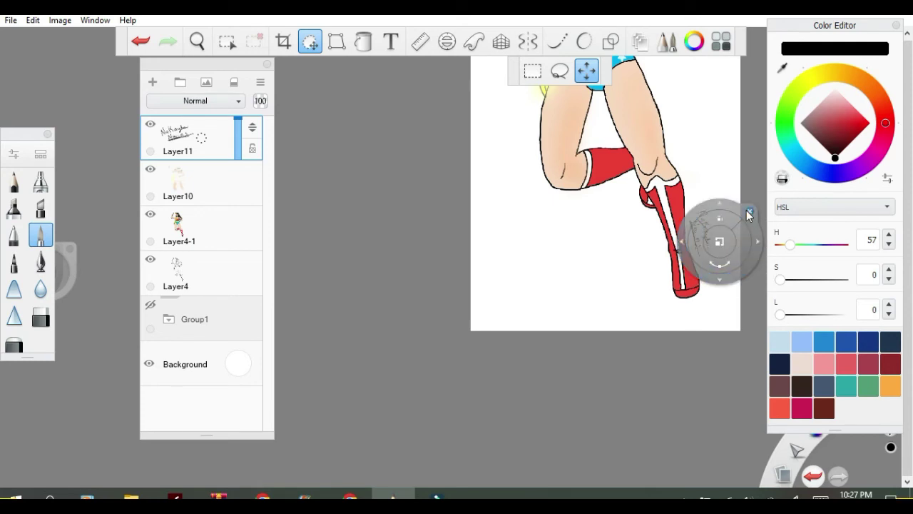
pyautogui.click(749, 216)
# Add a new layer directly above Group1 and fill it with a linear gradient running from the face down past the bent knee.
pyautogui.scroll(-3, 558, 230)
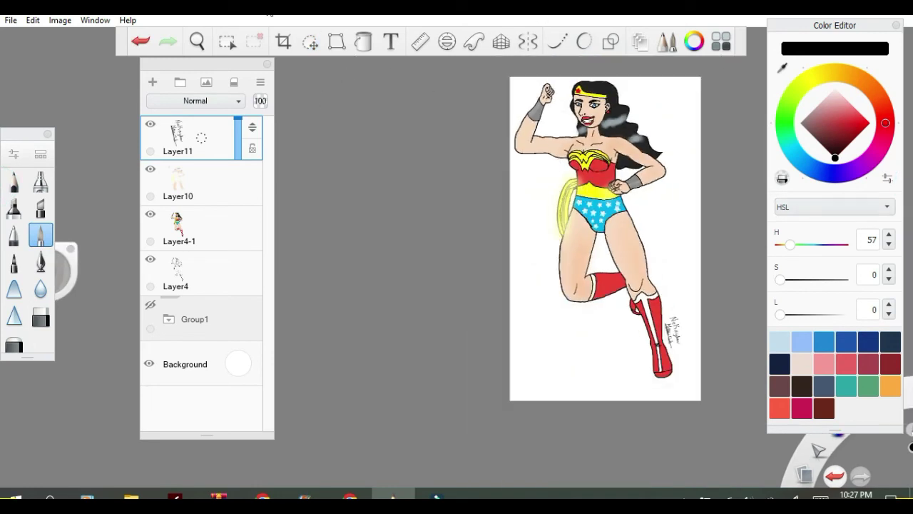
pyautogui.click(206, 331)
pyautogui.click(153, 81)
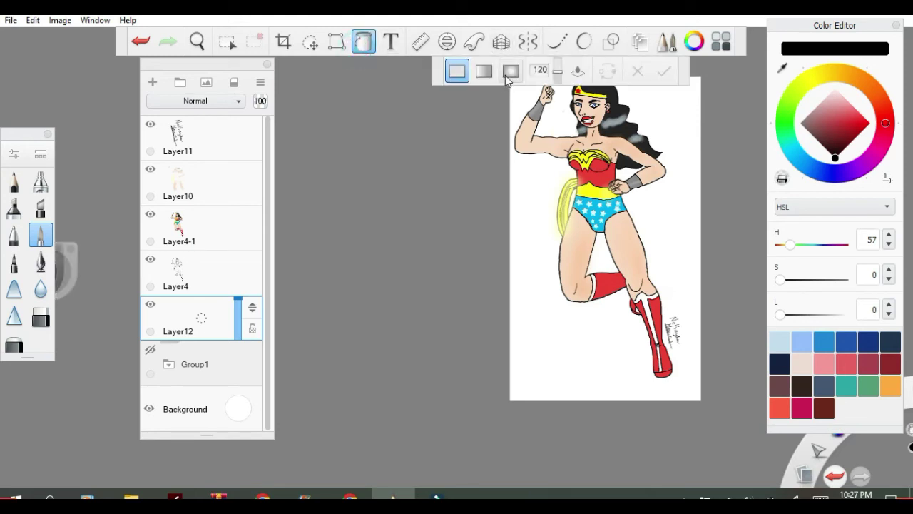
pyautogui.click(509, 71)
pyautogui.click(484, 70)
pyautogui.moveTo(548, 177)
pyautogui.mouseDown()
pyautogui.moveTo(578, 279)
pyautogui.moveTo(578, 323)
pyautogui.mouseUp()
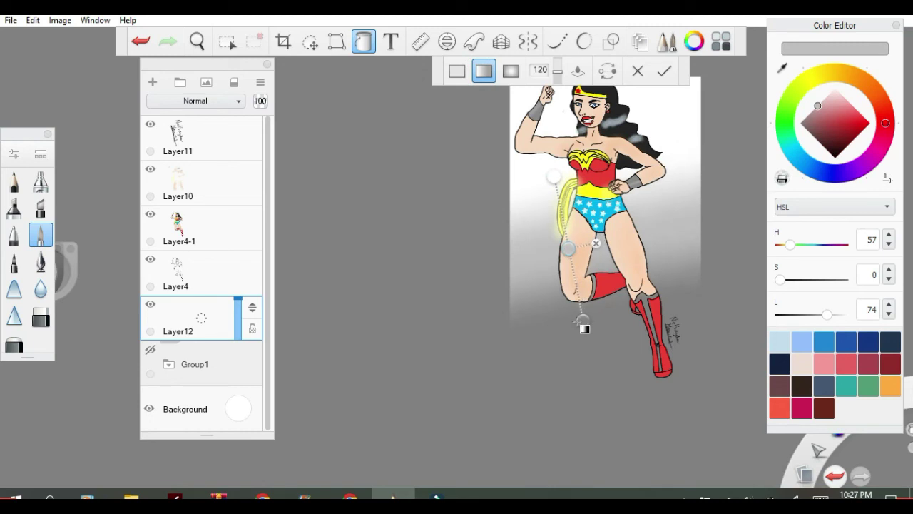
pyautogui.moveTo(554, 176); pyautogui.dragTo(566, 118)
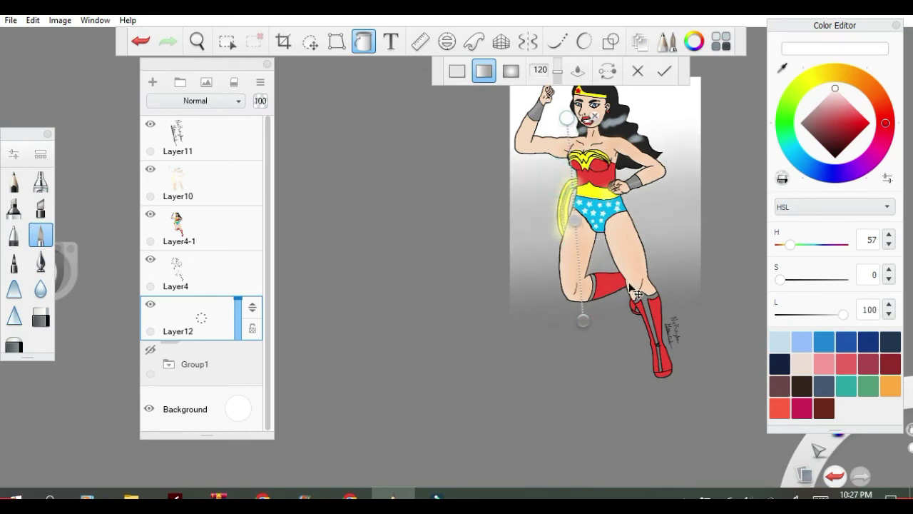
# Set the gradient's lower colour stop to bright blue with H 213, S 100 and L 50.
pyautogui.click(584, 322)
pyautogui.click(592, 319)
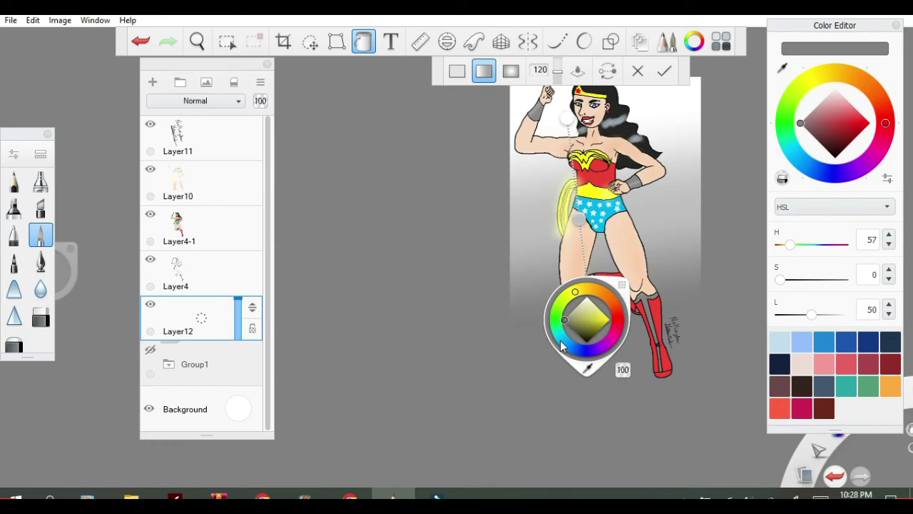
pyautogui.moveTo(570, 347)
pyautogui.mouseDown()
pyautogui.moveTo(587, 354)
pyautogui.moveTo(576, 351)
pyautogui.mouseUp()
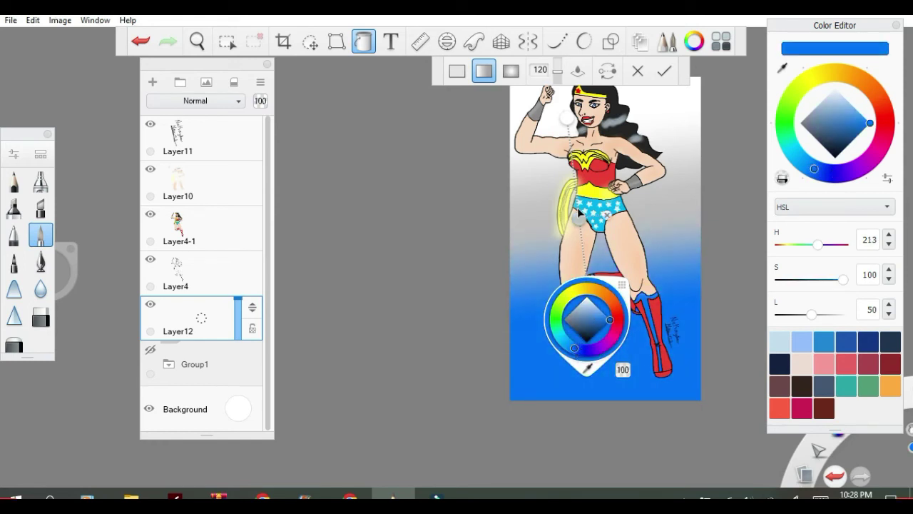
# Set the gradient's middle colour stop to the lower stop's blue, hue 213, and lighten it to a pale blue.
pyautogui.click(580, 221)
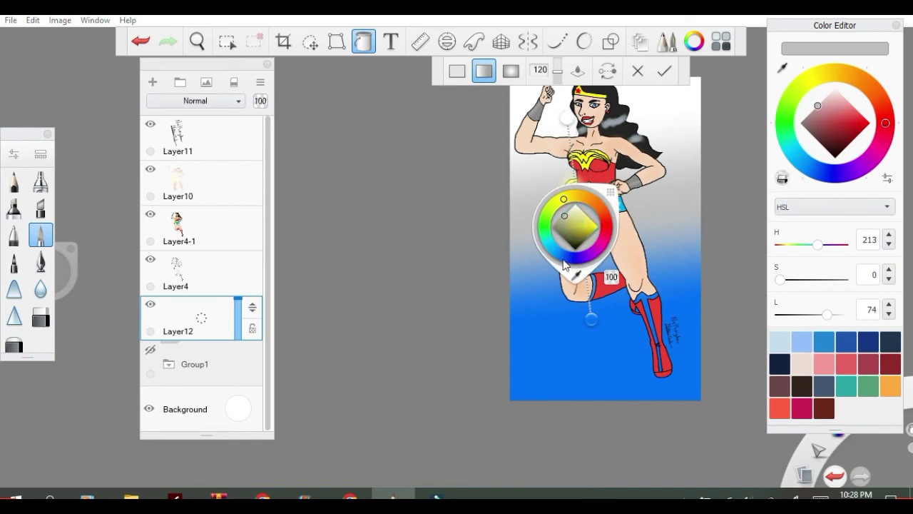
pyautogui.moveTo(571, 264); pyautogui.dragTo(557, 250)
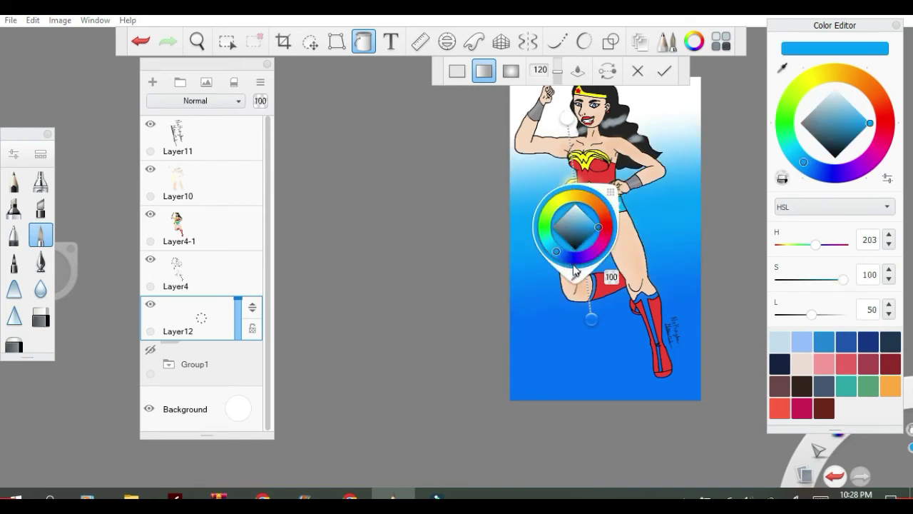
pyautogui.click(576, 273)
pyautogui.click(545, 328)
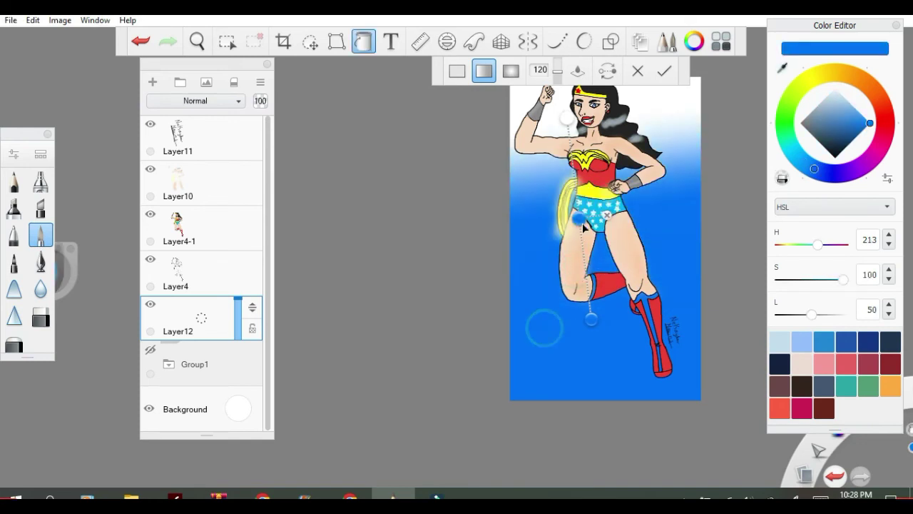
pyautogui.moveTo(822, 319)
pyautogui.mouseDown()
pyautogui.moveTo(814, 314)
pyautogui.moveTo(840, 318)
pyautogui.mouseUp()
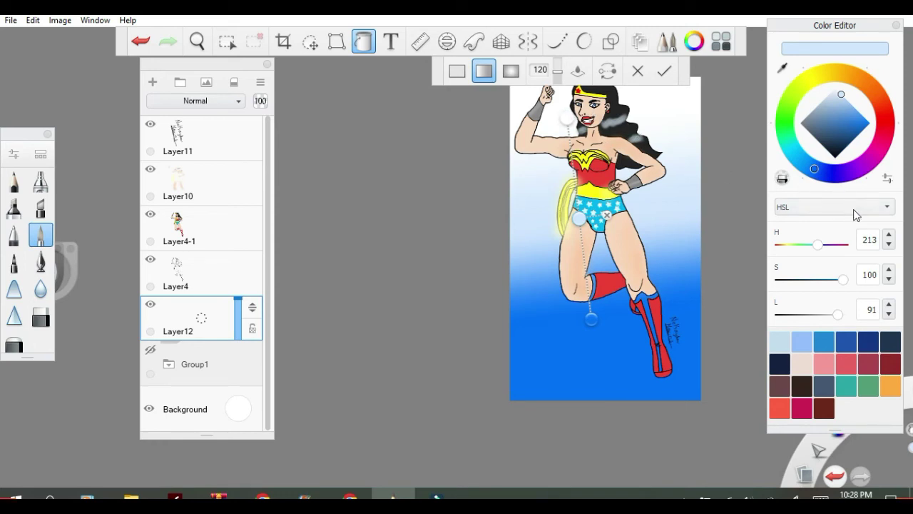
pyautogui.moveTo(841, 319); pyautogui.dragTo(830, 319)
# Try pink and then orange for the gradient's uppermost colour stop near the face.
pyautogui.click(567, 118)
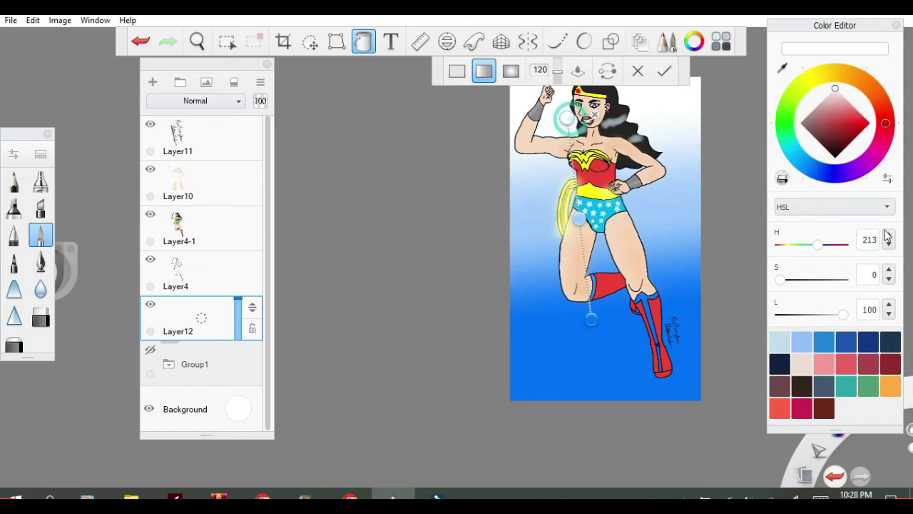
pyautogui.moveTo(839, 69)
pyautogui.mouseDown()
pyautogui.moveTo(821, 76)
pyautogui.moveTo(858, 78)
pyautogui.mouseUp()
pyautogui.click(568, 118)
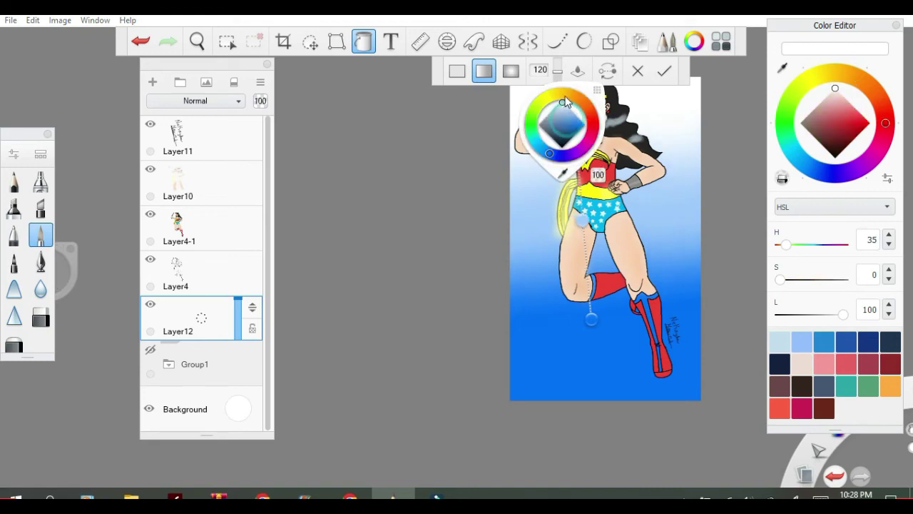
pyautogui.moveTo(585, 105); pyautogui.dragTo(547, 100)
pyautogui.click(589, 137)
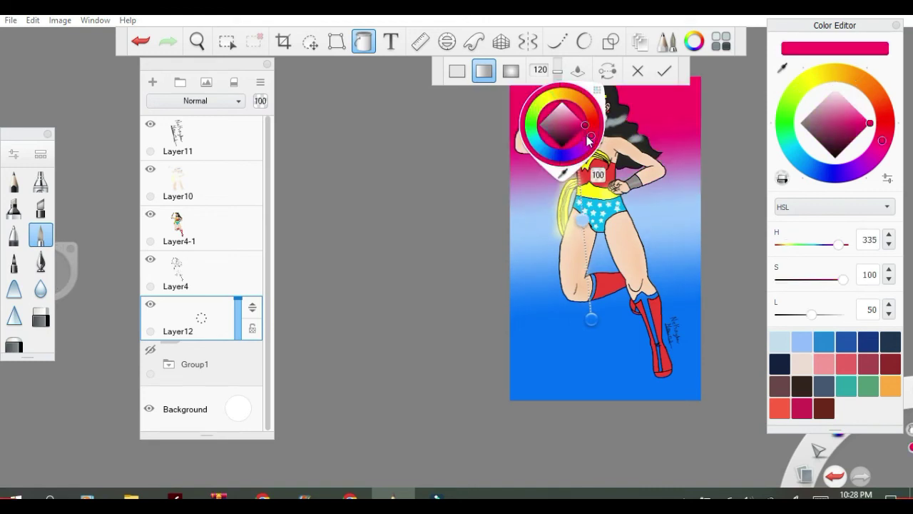
pyautogui.moveTo(594, 137)
pyautogui.mouseDown()
pyautogui.moveTo(596, 125)
pyautogui.moveTo(582, 151)
pyautogui.moveTo(594, 140)
pyautogui.mouseUp()
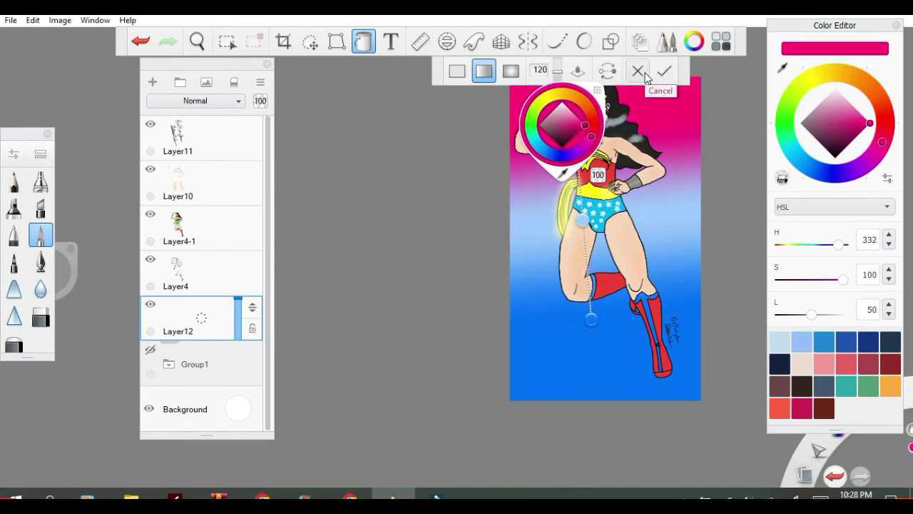
pyautogui.moveTo(591, 109); pyautogui.dragTo(571, 95)
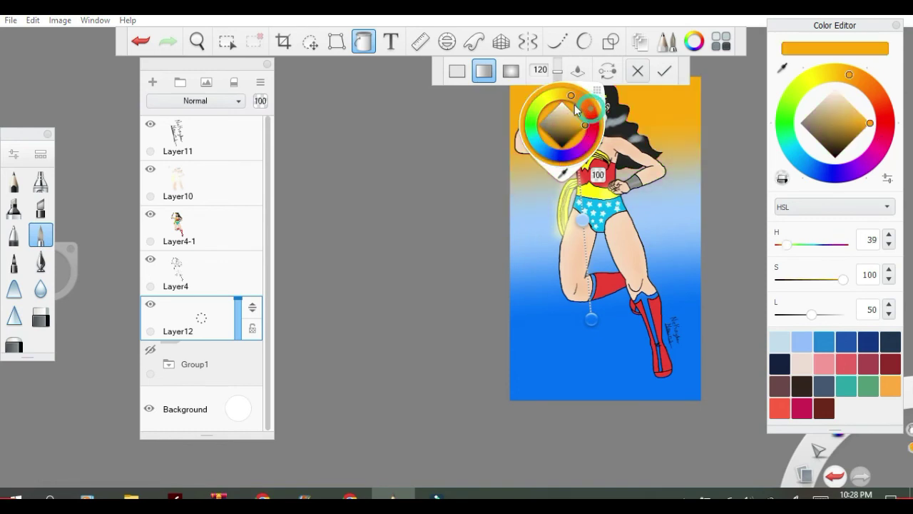
# Remove the gradient's uppermost colour stop and move the pale blue stop outward beside the lasso to tilt the gradient.
pyautogui.click(667, 130)
pyautogui.click(603, 118)
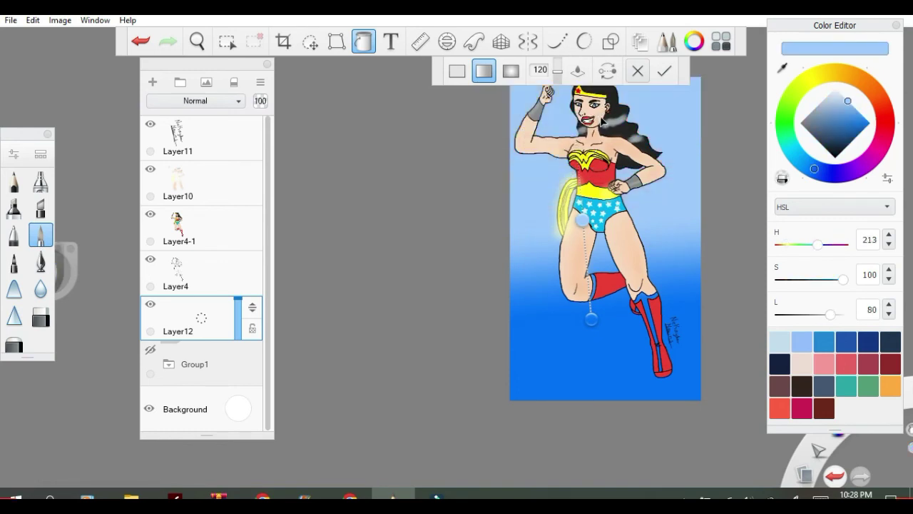
pyautogui.moveTo(583, 219); pyautogui.dragTo(544, 202)
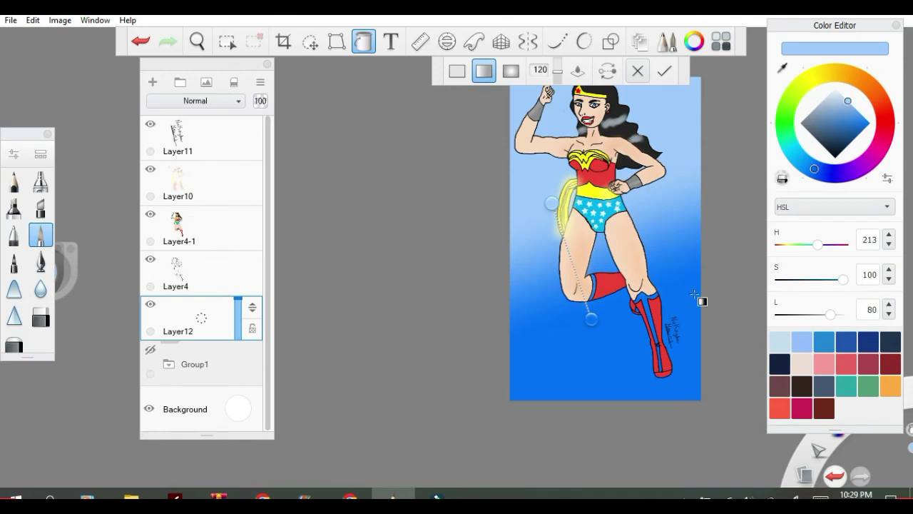
# Set the gradient's lower colour stop to pink with H 331, S 100 and L 63, and apply the gradient fill.
pyautogui.click(595, 317)
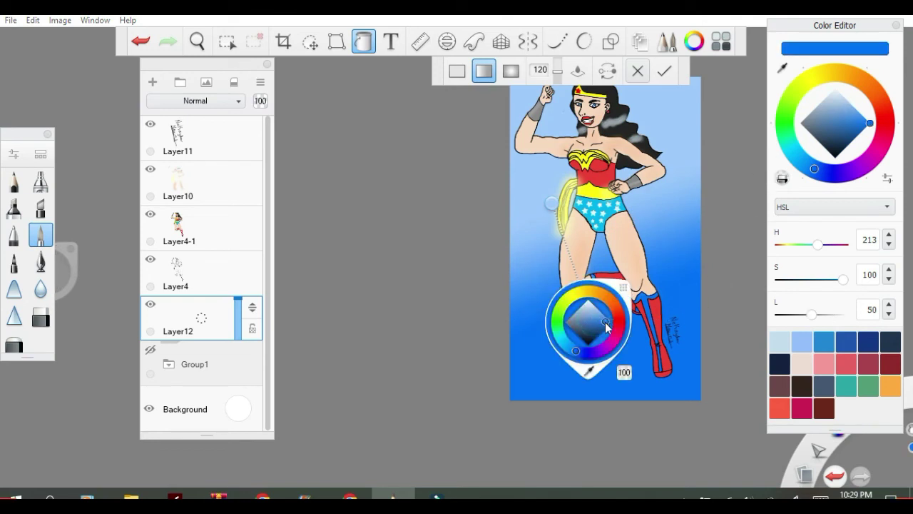
pyautogui.moveTo(607, 326); pyautogui.dragTo(605, 317)
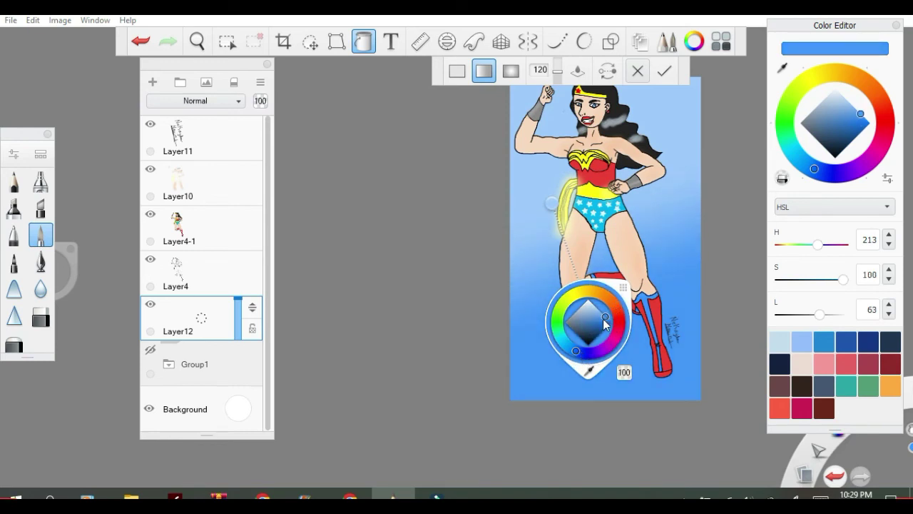
pyautogui.moveTo(605, 352); pyautogui.dragTo(623, 341)
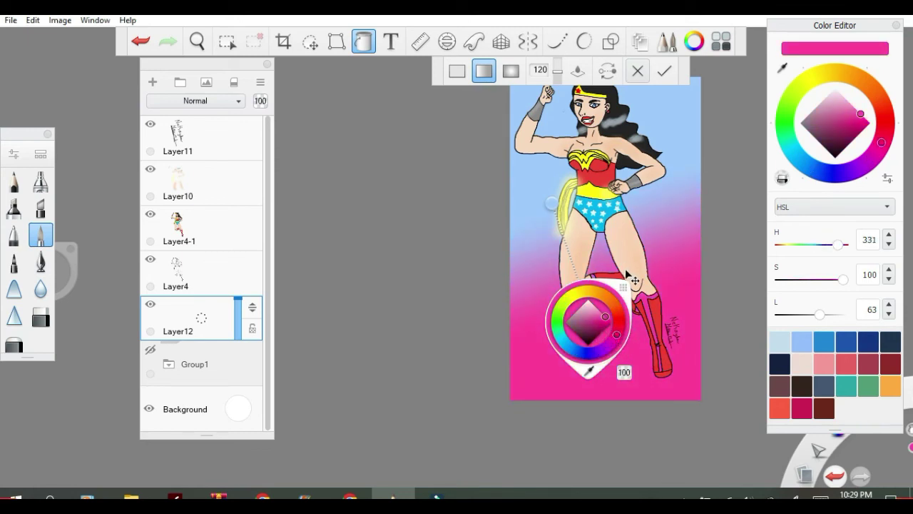
pyautogui.click(664, 71)
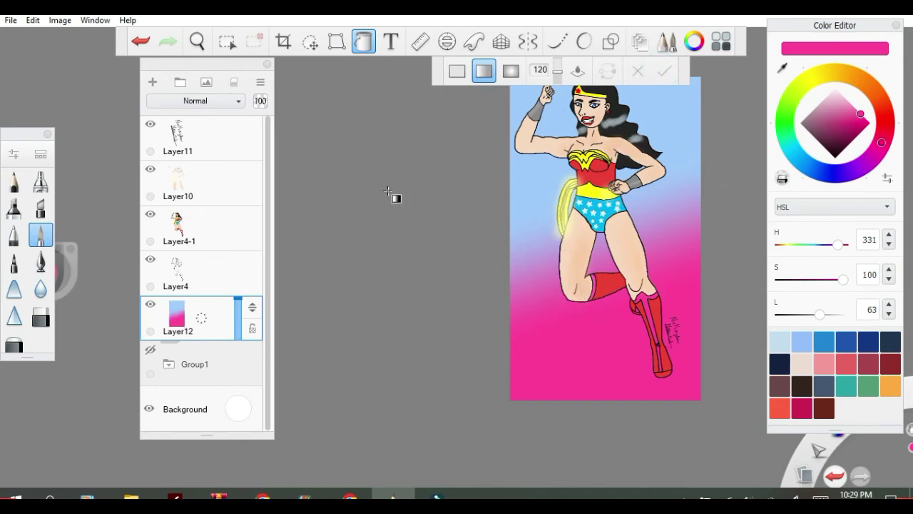
# Select Layer4-1, open the Copic Library and set the active colour to white.
pyautogui.click(202, 237)
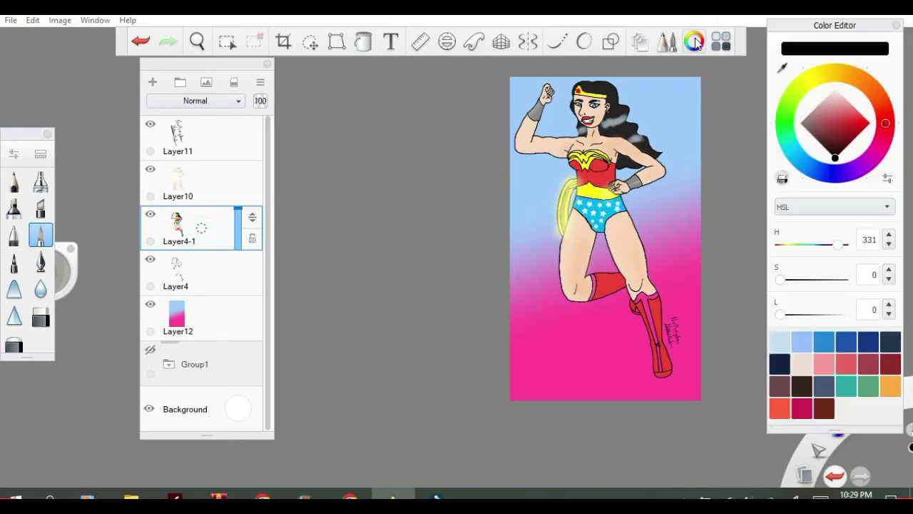
pyautogui.click(721, 41)
pyautogui.click(102, 205)
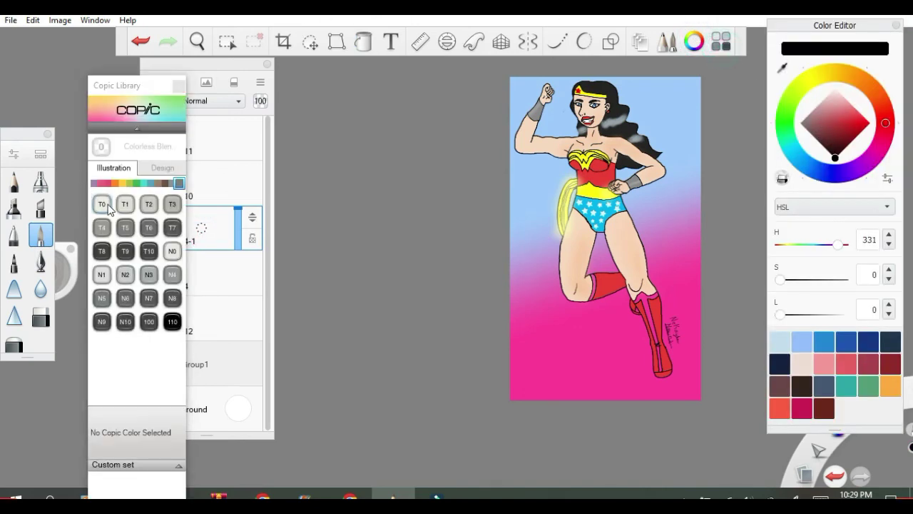
pyautogui.moveTo(830, 99)
pyautogui.mouseDown()
pyautogui.moveTo(840, 69)
pyautogui.moveTo(836, 87)
pyautogui.moveTo(835, 77)
pyautogui.mouseUp()
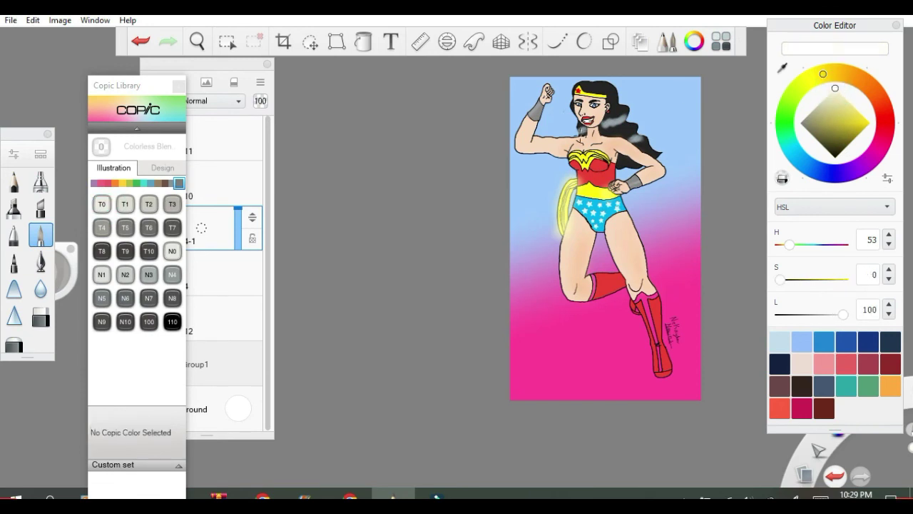
# Try a gradient fill on the front boot's trim, switch to solid fill and undo the gradient fill.
pyautogui.click(363, 41)
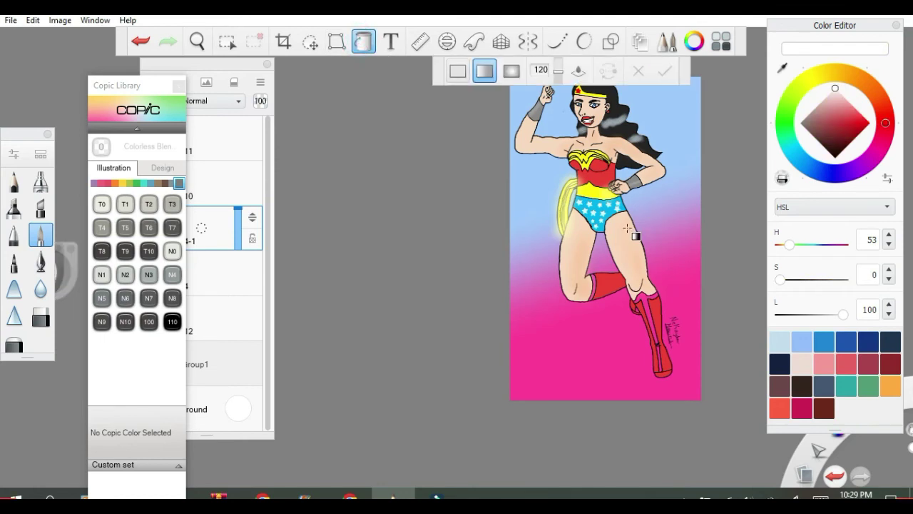
pyautogui.scroll(3, 666, 306)
pyautogui.click(626, 290)
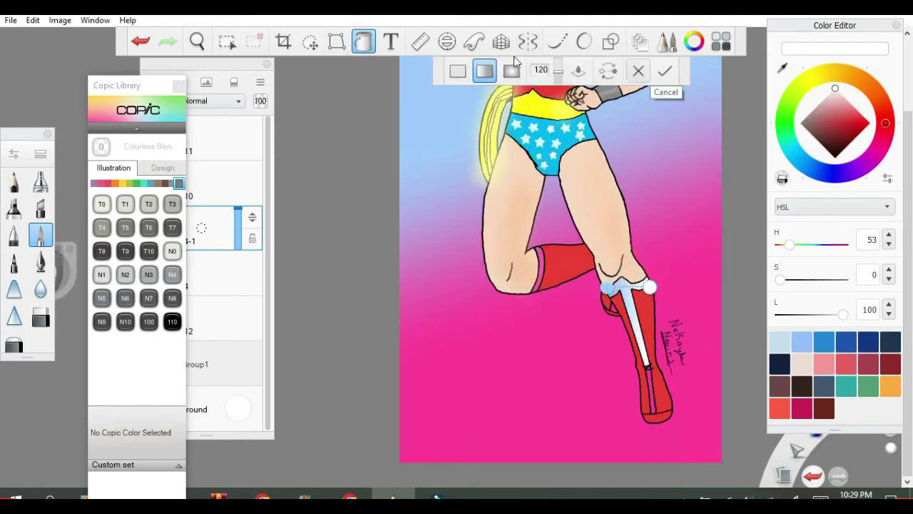
pyautogui.click(458, 72)
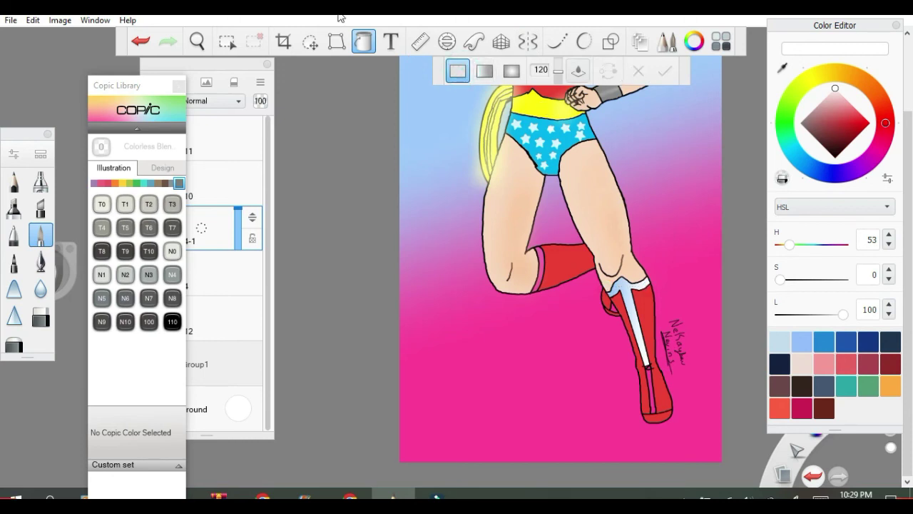
pyautogui.click(139, 39)
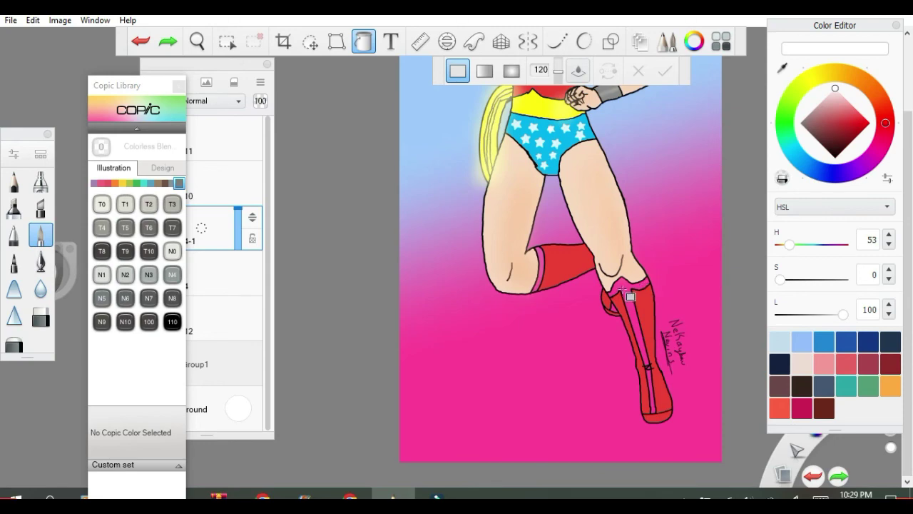
# Fill the front boot's top trim and centre stripe and the back boot's cuff with solid white, and leave the fill tool.
pyautogui.hotkey('ctrl', 'y')
pyautogui.scroll(2, 651, 392)
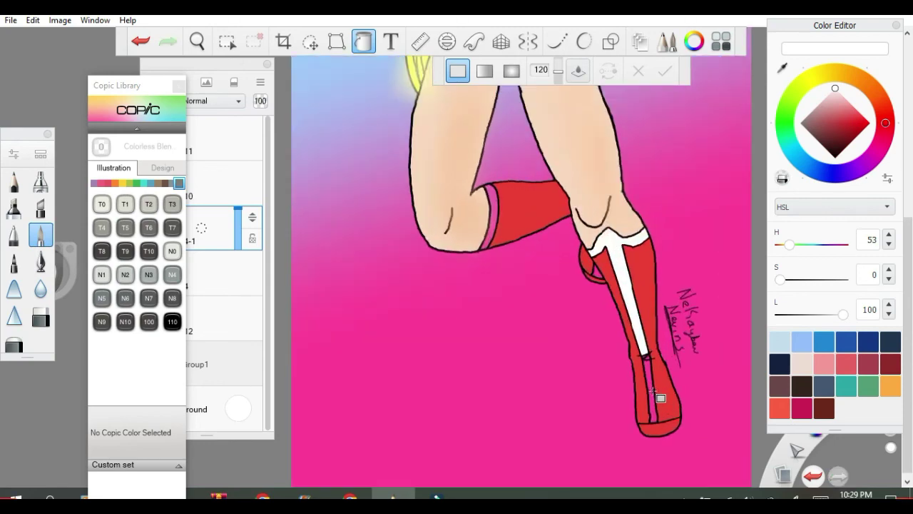
pyautogui.scroll(3, 652, 392)
pyautogui.click(655, 322)
pyautogui.click(645, 320)
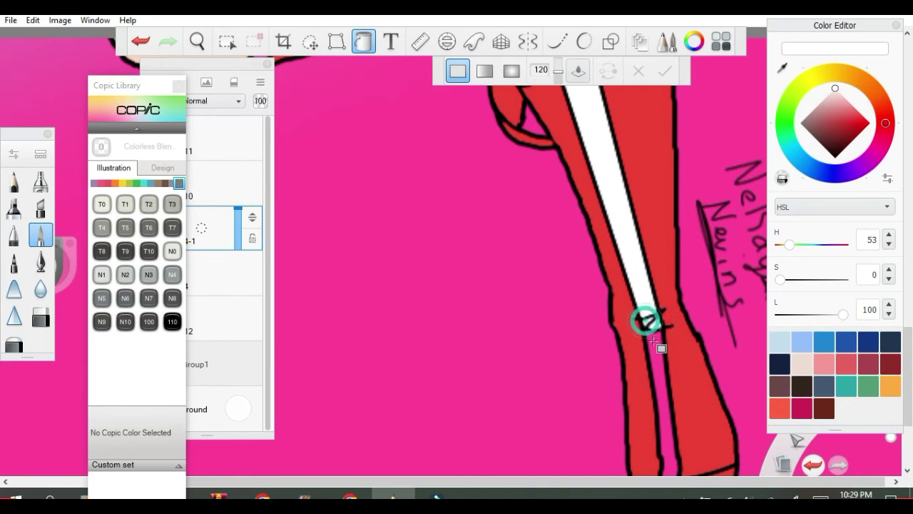
pyautogui.click(653, 339)
pyautogui.scroll(-5, 526, 218)
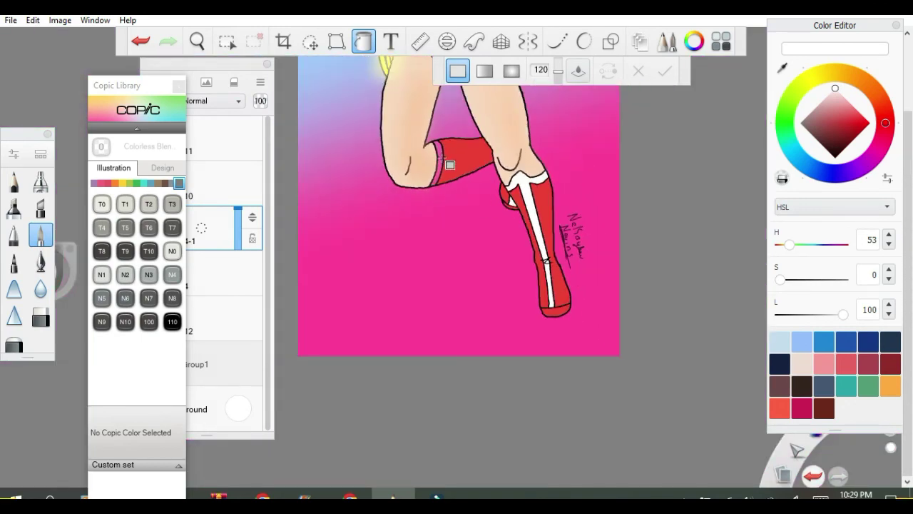
pyautogui.scroll(-3, 441, 155)
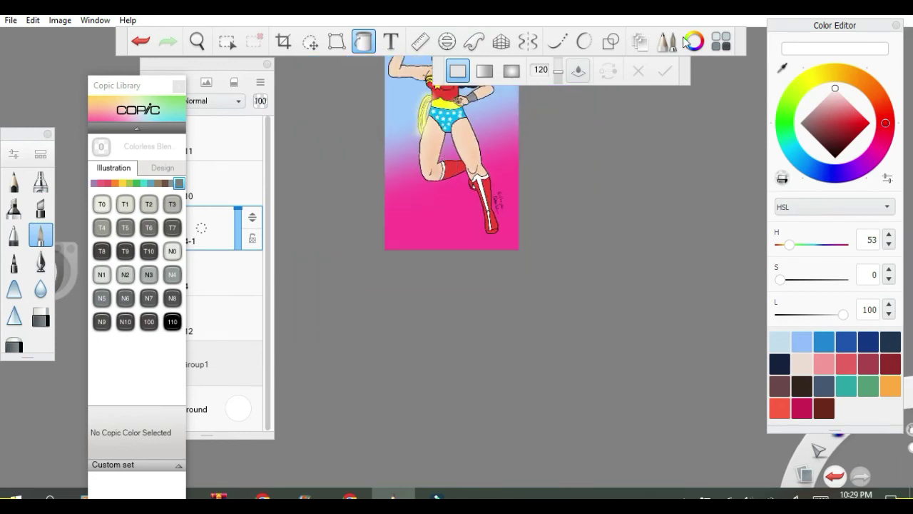
pyautogui.click(363, 40)
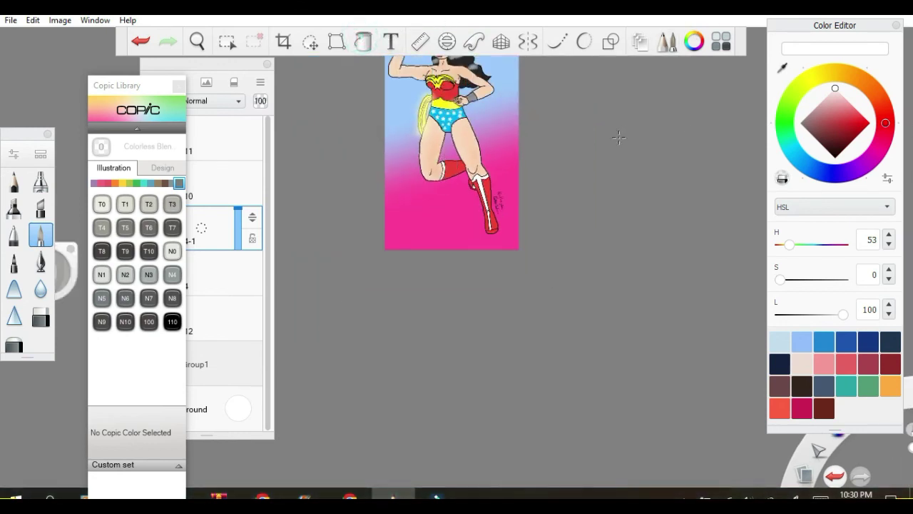
# Bring the whole figure into view and select the gradient background layer, Layer12.
pyautogui.scroll(2, 615, 137)
pyautogui.scroll(-2, 598, 120)
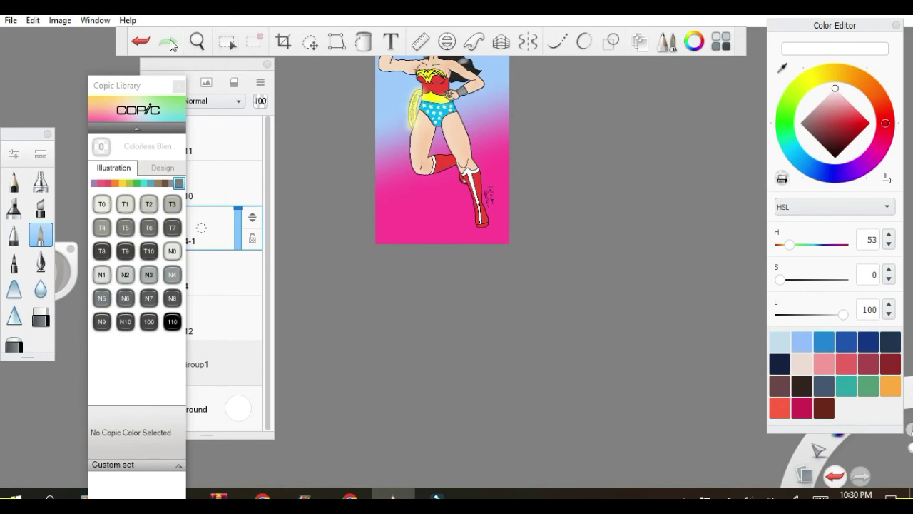
pyautogui.click(198, 43)
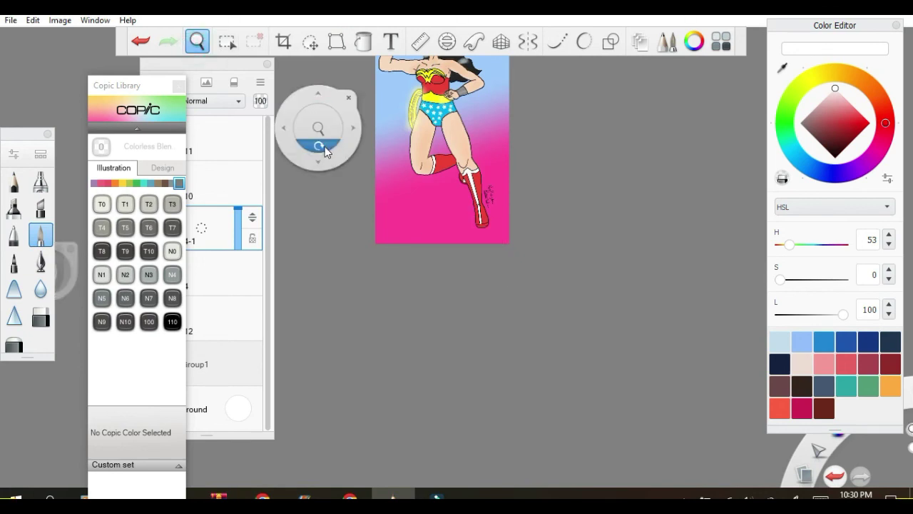
pyautogui.moveTo(343, 150); pyautogui.dragTo(375, 210)
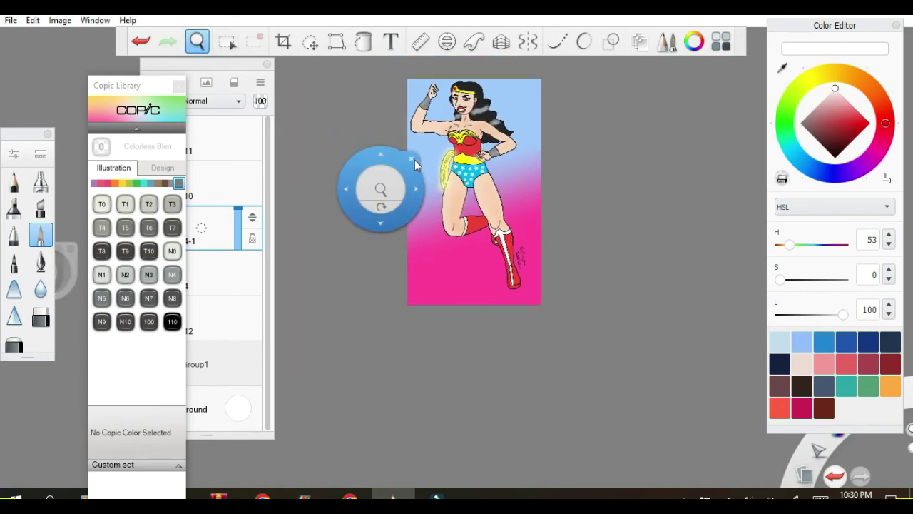
pyautogui.click(411, 160)
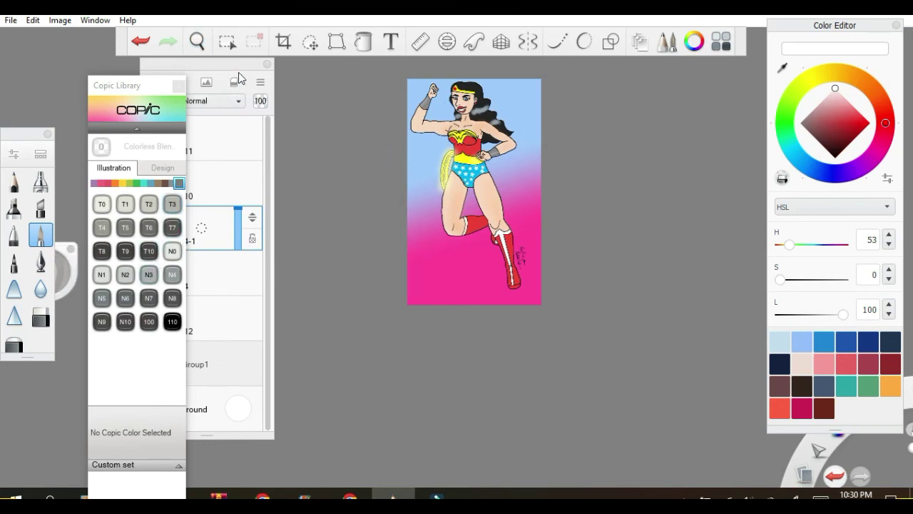
pyautogui.click(232, 69)
pyautogui.click(202, 319)
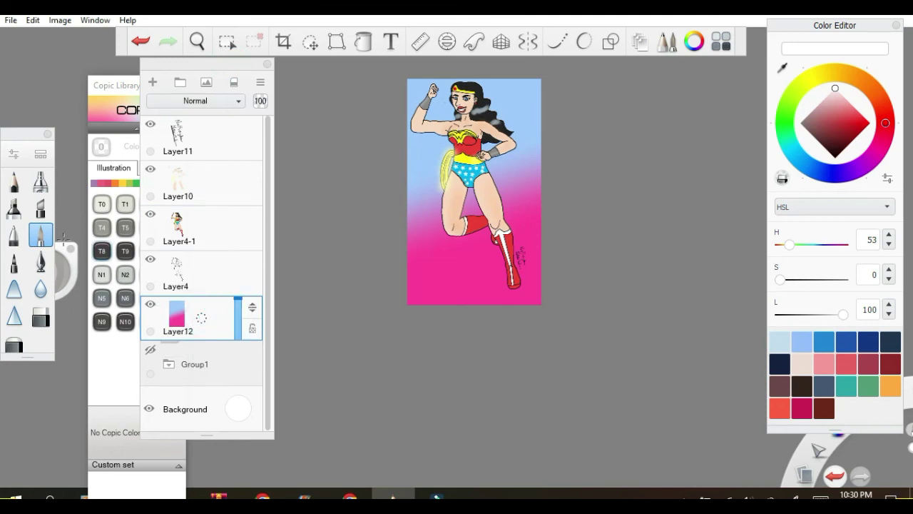
# Choose the Airbrush and open its brush properties.
pyautogui.click(41, 181)
pyautogui.click(41, 182)
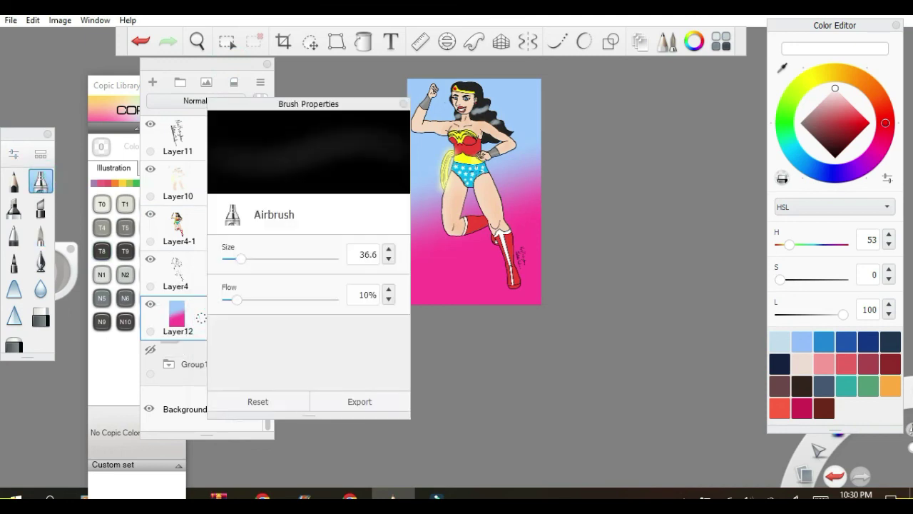
pyautogui.click(403, 104)
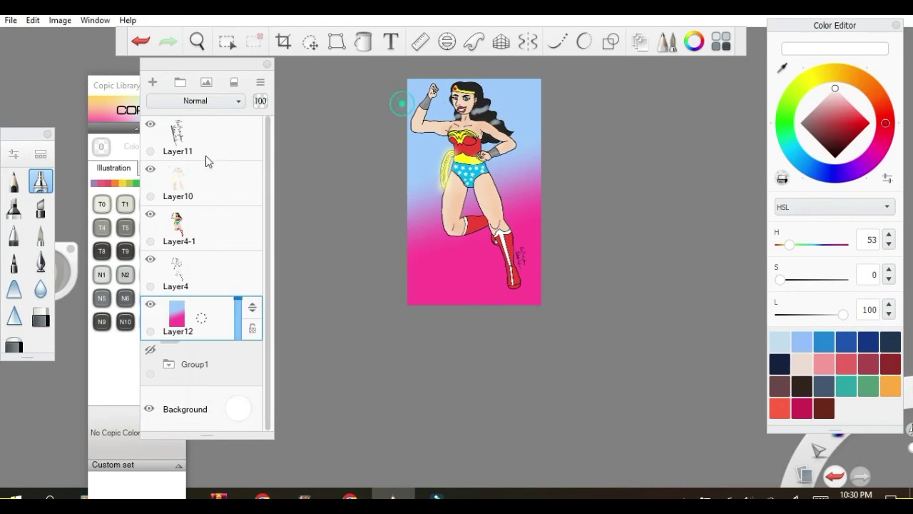
pyautogui.click(13, 153)
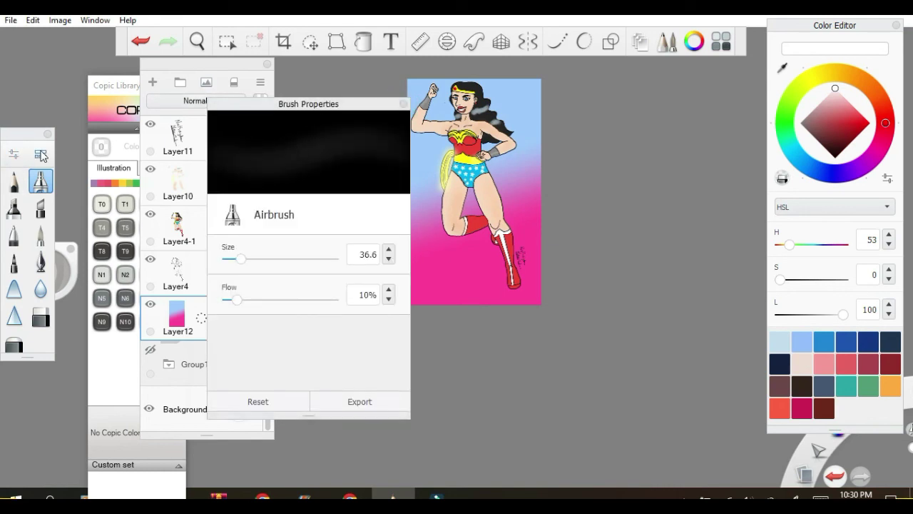
# Choose the fifth brush of the Splatter set, test a white splatter on the background beside the thigh and undo it.
pyautogui.click(41, 155)
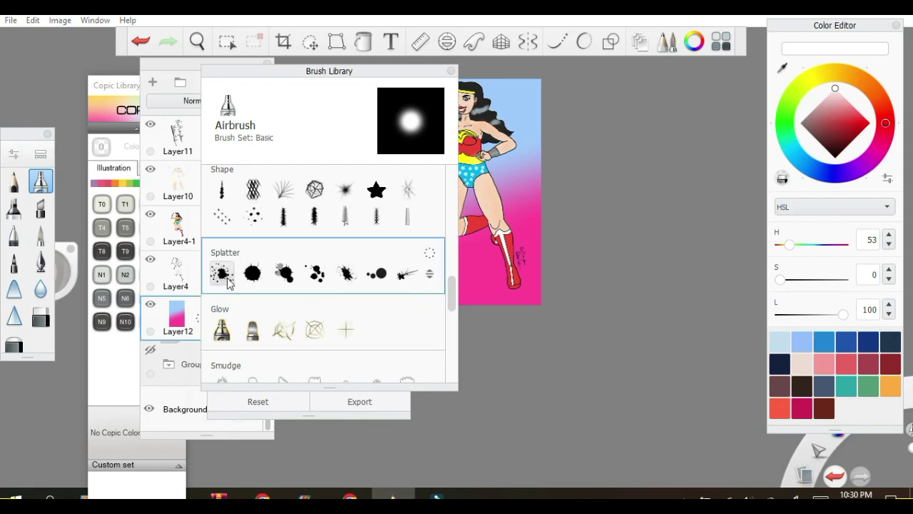
pyautogui.click(225, 279)
pyautogui.click(345, 273)
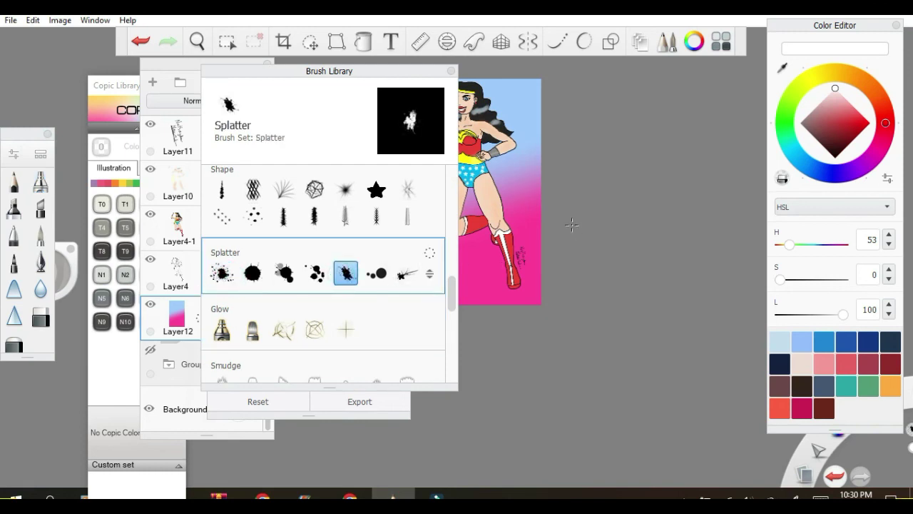
pyautogui.click(513, 187)
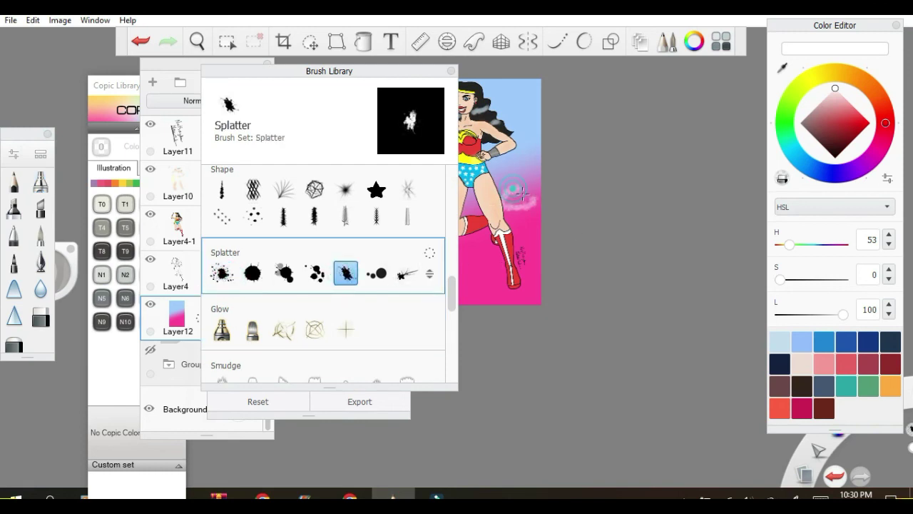
pyautogui.click(140, 40)
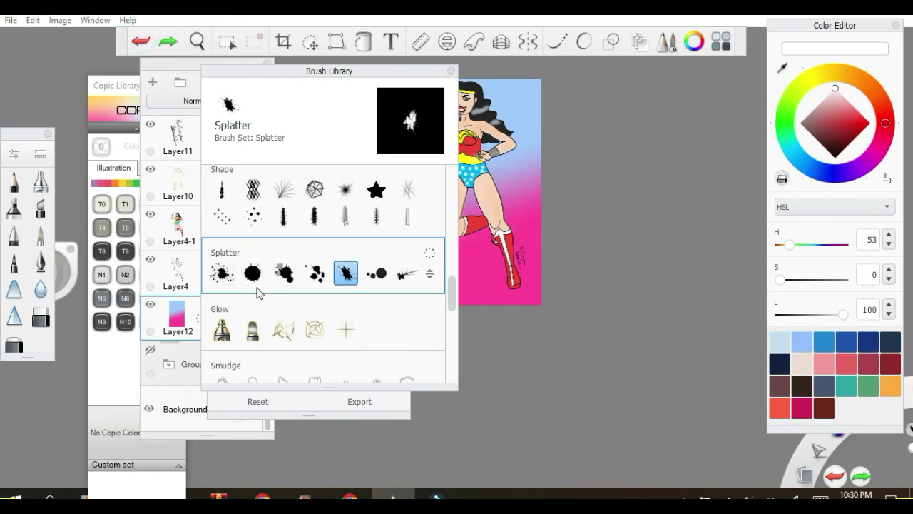
# Choose the Airbrush from the Basic brush set and return to its brush properties.
pyautogui.scroll(2, 257, 271)
pyautogui.scroll(7, 258, 272)
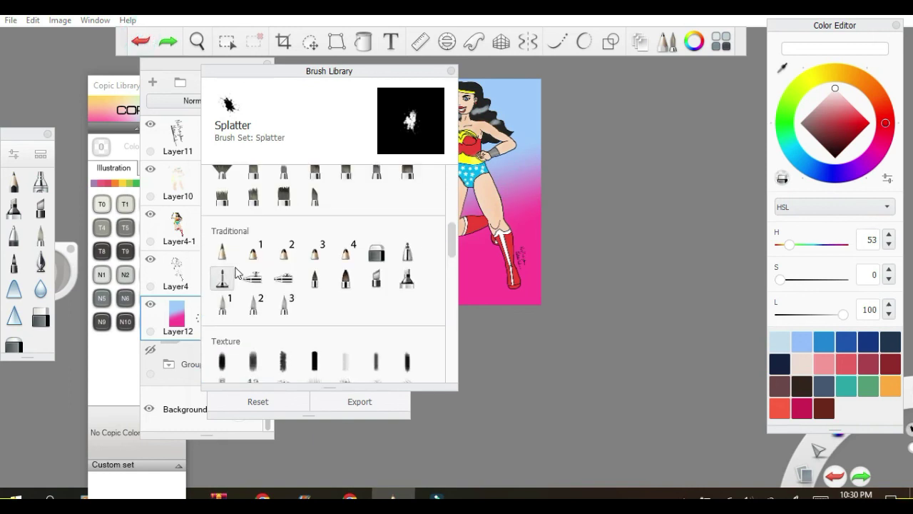
pyautogui.scroll(5, 239, 268)
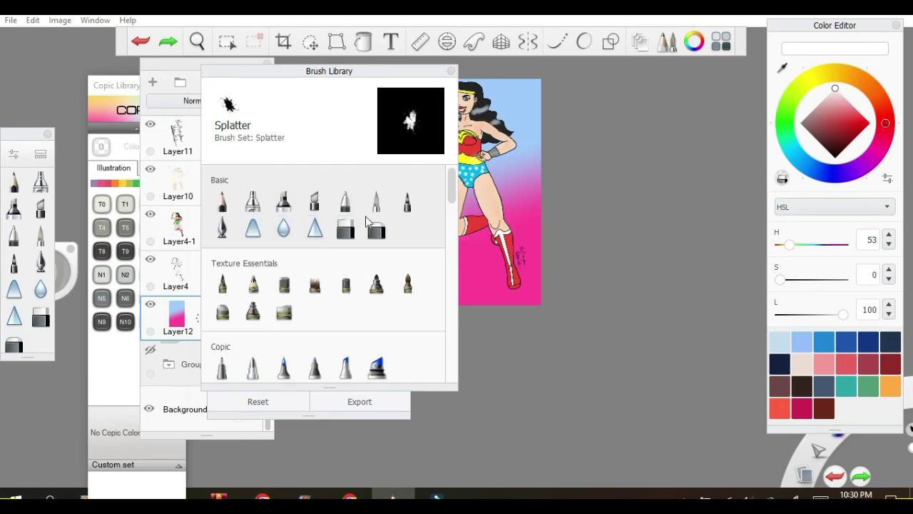
pyautogui.click(252, 201)
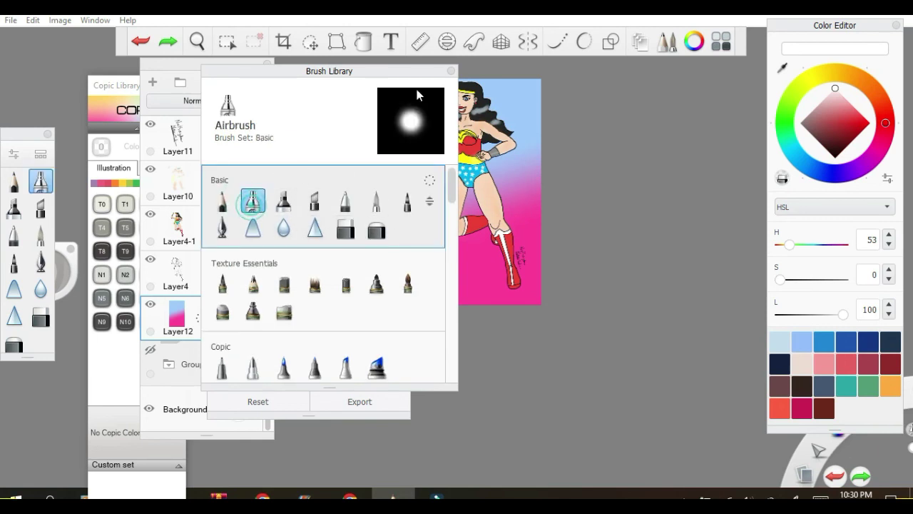
pyautogui.click(451, 70)
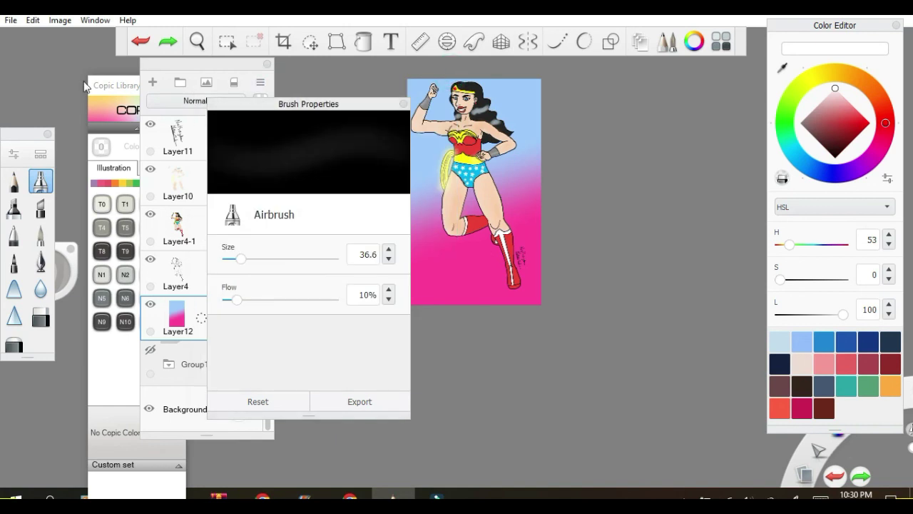
pyautogui.click(12, 156)
pyautogui.click(12, 156)
# Try the Synthetic Round Bristle, Synthetic Fan and Synthetic Soft Round brushes of the Synthetic Paint set.
pyautogui.click(43, 157)
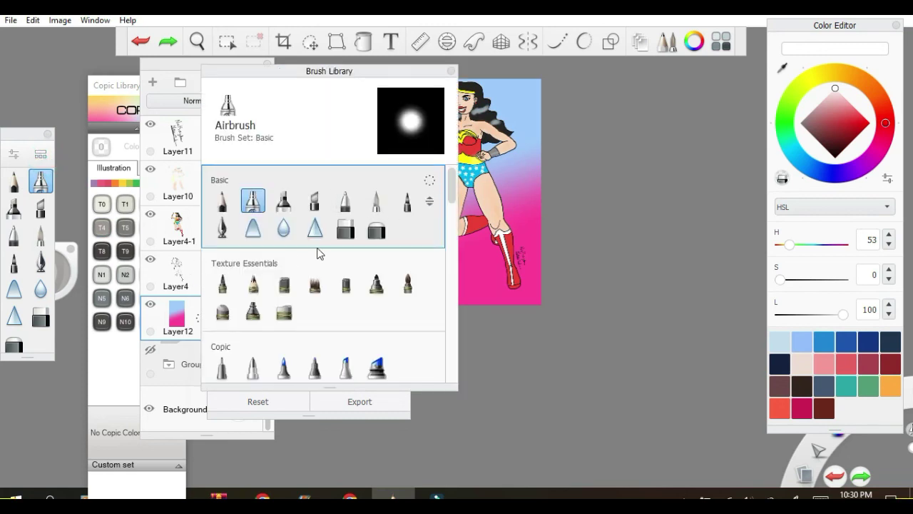
pyautogui.scroll(-2, 254, 314)
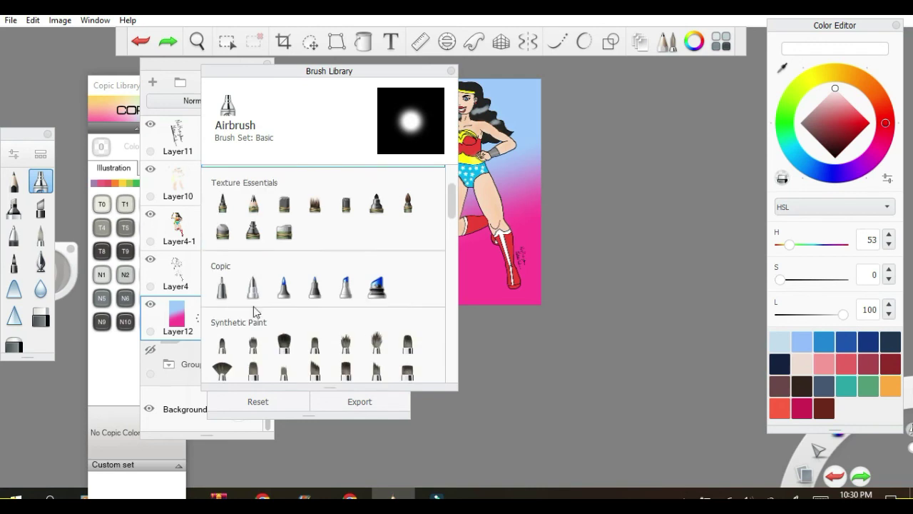
pyautogui.scroll(-1, 254, 306)
pyautogui.click(283, 302)
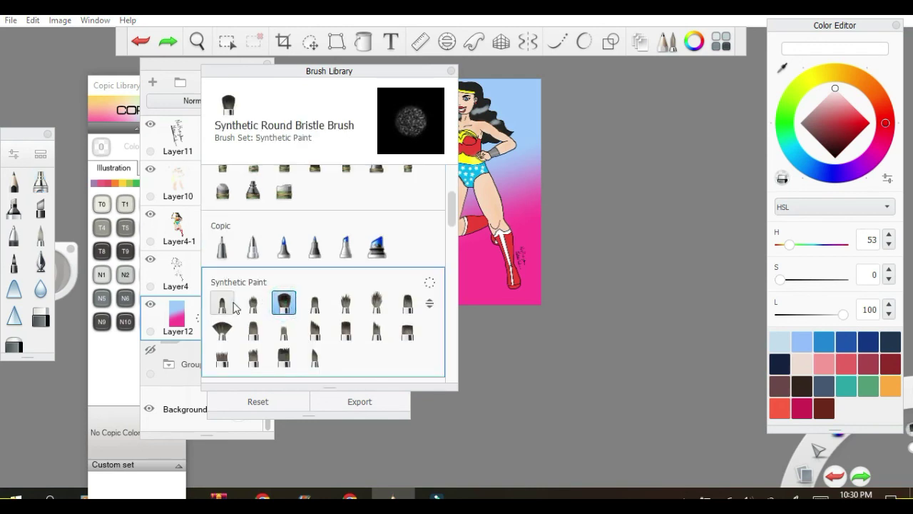
pyautogui.click(234, 306)
pyautogui.click(225, 335)
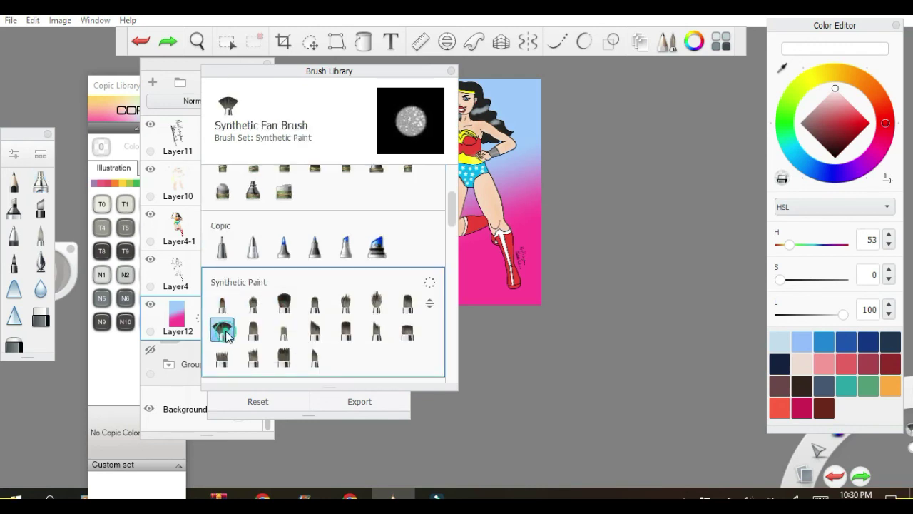
pyautogui.click(224, 306)
# Choose the Soft Airbrush from the Traditional brush set and close the brush library.
pyautogui.scroll(-2, 330, 293)
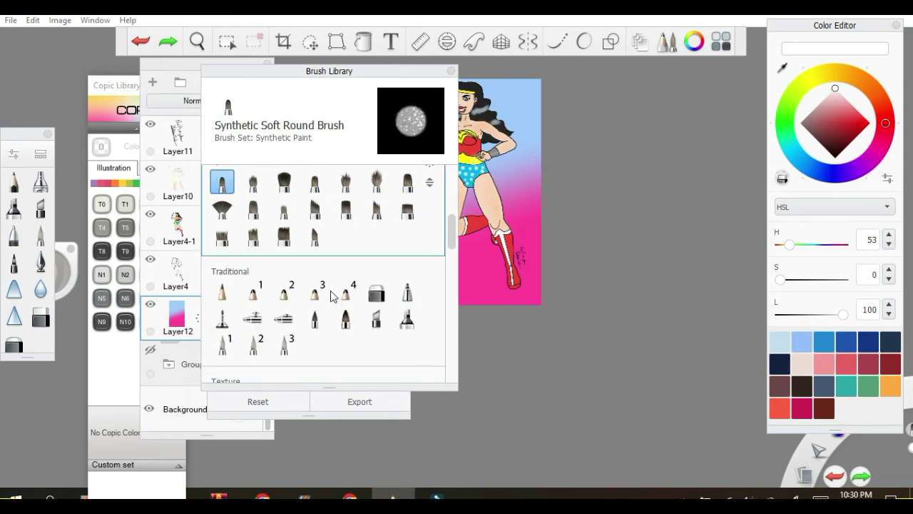
pyautogui.scroll(-1, 332, 296)
pyautogui.click(346, 251)
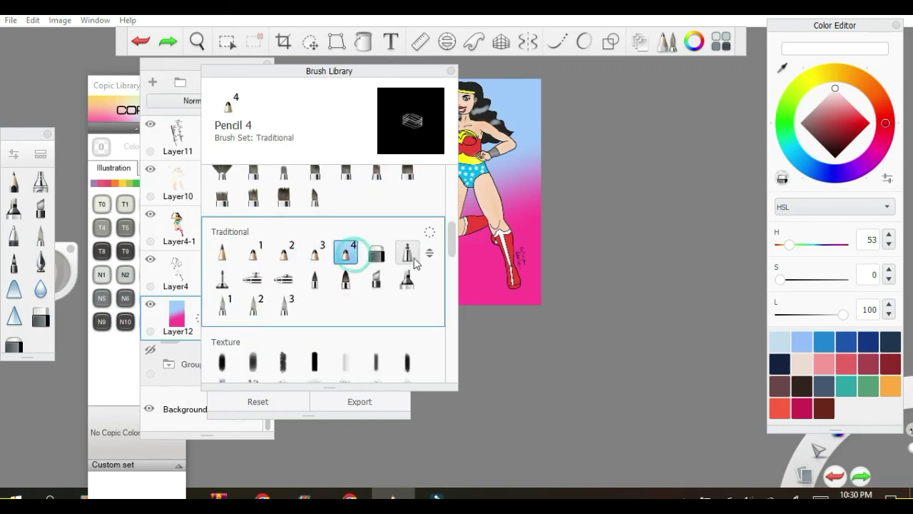
pyautogui.click(410, 254)
pyautogui.click(261, 279)
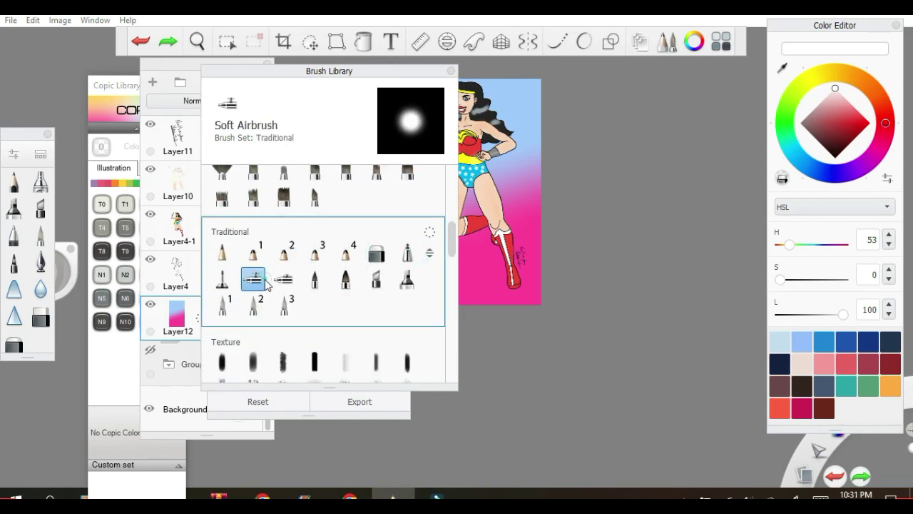
pyautogui.click(451, 72)
# Set the Soft Airbrush's Spacing Randomness to 7.6 in its advanced properties.
pyautogui.click(346, 246)
pyautogui.scroll(-1, 287, 317)
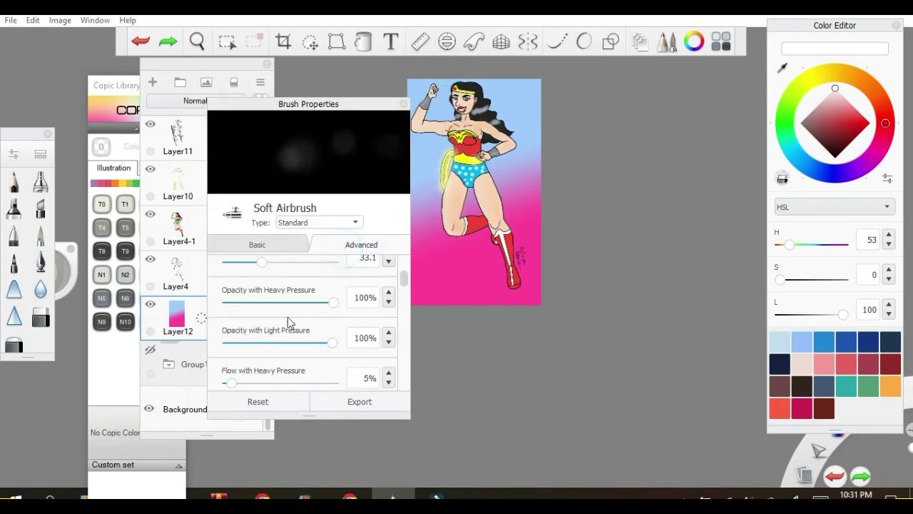
pyautogui.scroll(-8, 287, 321)
pyautogui.scroll(-8, 257, 332)
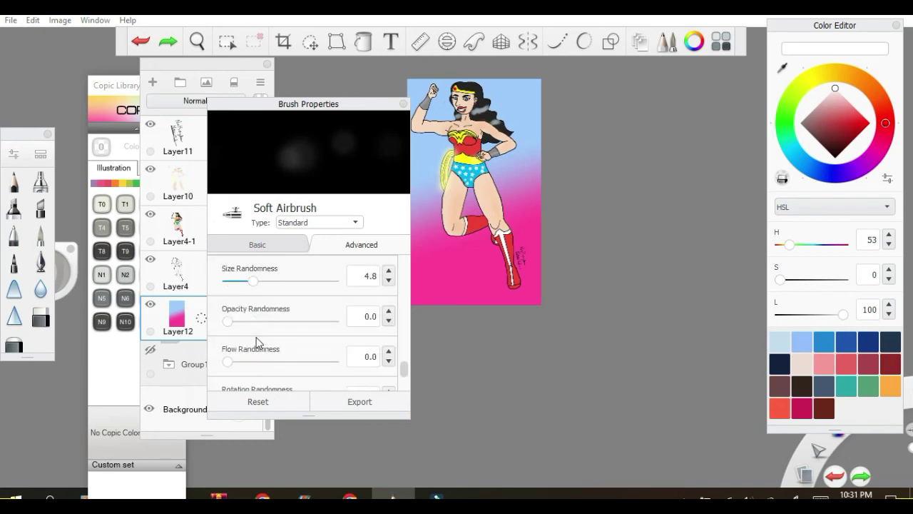
pyautogui.scroll(-2, 254, 345)
pyautogui.moveTo(244, 383); pyautogui.dragTo(266, 378)
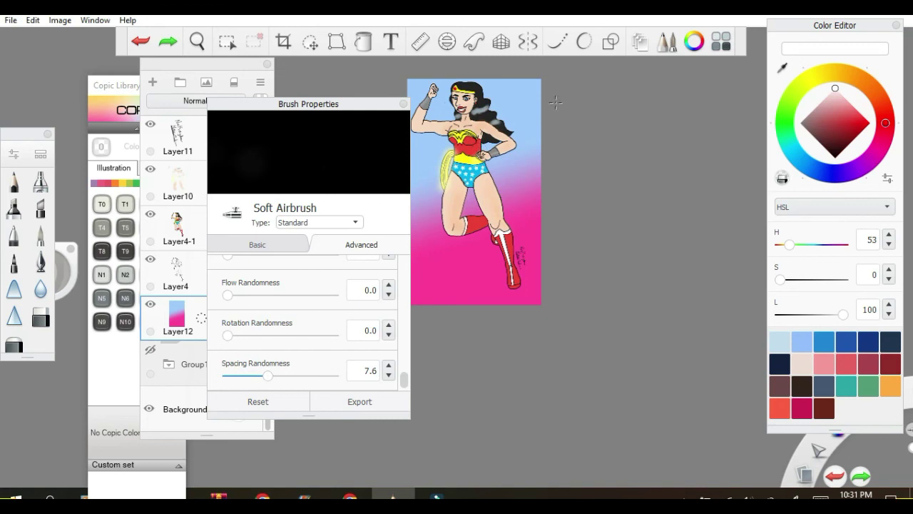
# Set the brush colour to a strong purple with H 295, S 88 and L 41.
pyautogui.moveTo(849, 112); pyautogui.dragTo(866, 100)
pyautogui.moveTo(886, 147); pyautogui.dragTo(870, 165)
pyautogui.moveTo(846, 128)
pyautogui.mouseDown()
pyautogui.moveTo(855, 143)
pyautogui.moveTo(856, 129)
pyautogui.mouseUp()
# Test purple Soft Airbrush dabs on the blue background beside the hair and undo them.
pyautogui.click(527, 107)
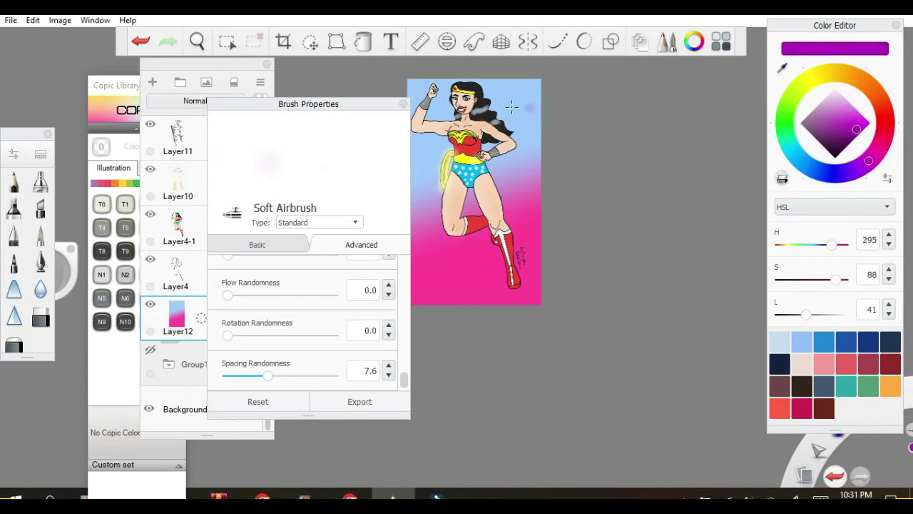
pyautogui.click(525, 116)
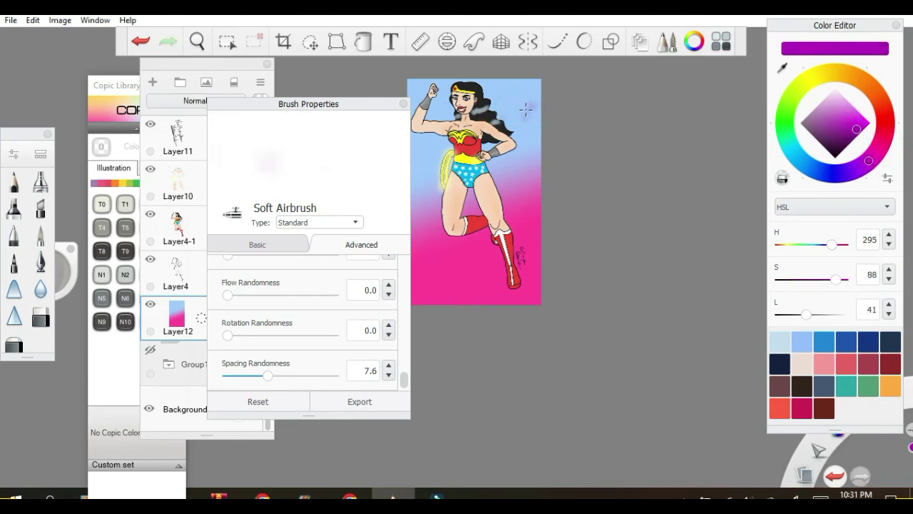
pyautogui.click(127, 44)
pyautogui.click(127, 44)
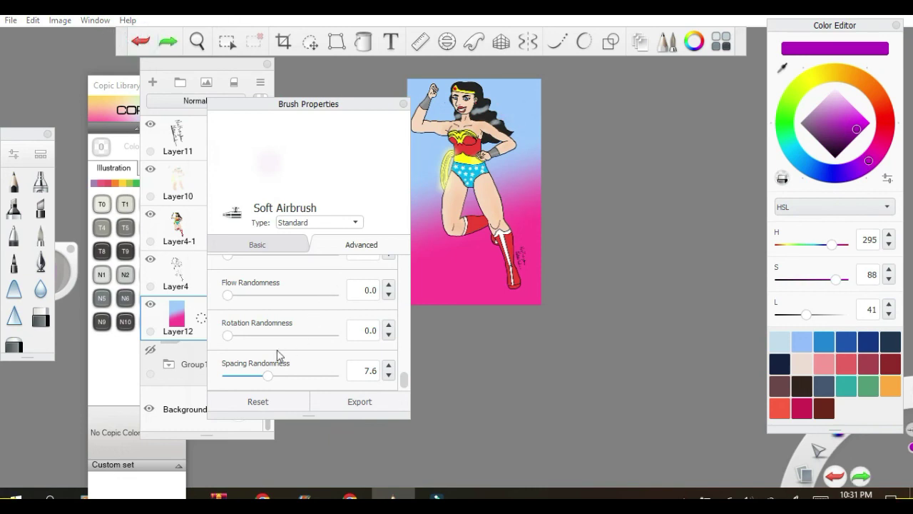
# Set the Spacing Randomness to 1.6 and airbrush a purple cloud on the blue background beside the hair.
pyautogui.moveTo(268, 376)
pyautogui.mouseDown()
pyautogui.moveTo(228, 384)
pyautogui.moveTo(237, 376)
pyautogui.mouseUp()
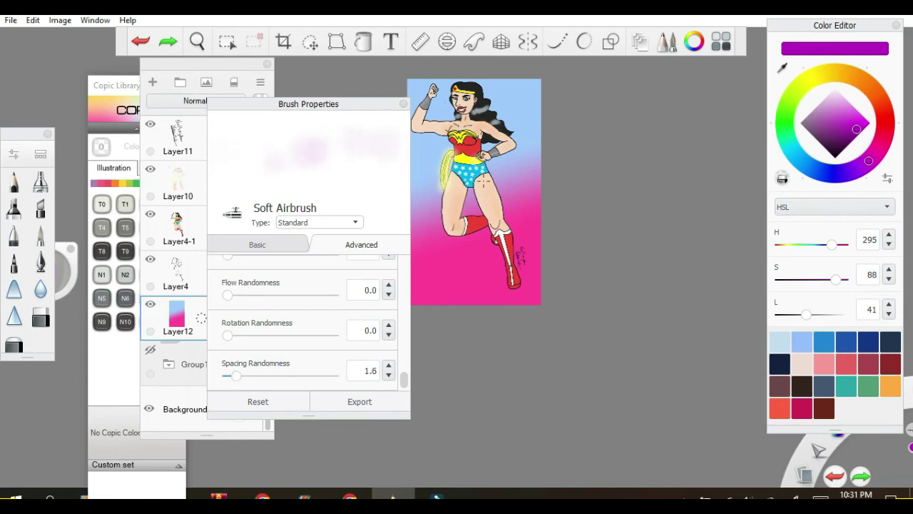
pyautogui.moveTo(525, 98)
pyautogui.mouseDown()
pyautogui.moveTo(498, 110)
pyautogui.moveTo(529, 100)
pyautogui.moveTo(545, 113)
pyautogui.moveTo(501, 115)
pyautogui.moveTo(495, 107)
pyautogui.moveTo(519, 104)
pyautogui.moveTo(514, 113)
pyautogui.moveTo(497, 100)
pyautogui.moveTo(515, 100)
pyautogui.moveTo(493, 114)
pyautogui.moveTo(536, 118)
pyautogui.mouseUp()
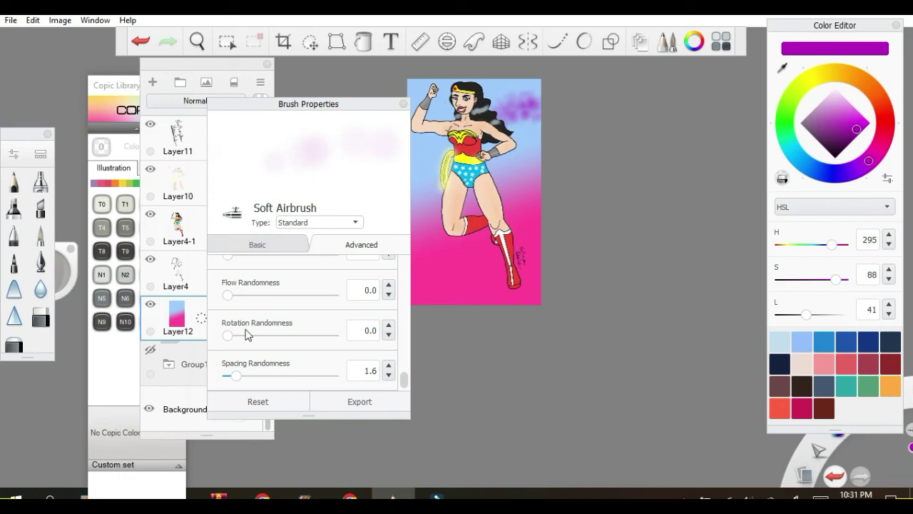
# Lower the Spacing Randomness to 0.9 and add more purple dabs to the cloud beside the hair.
pyautogui.click(389, 376)
pyautogui.click(389, 375)
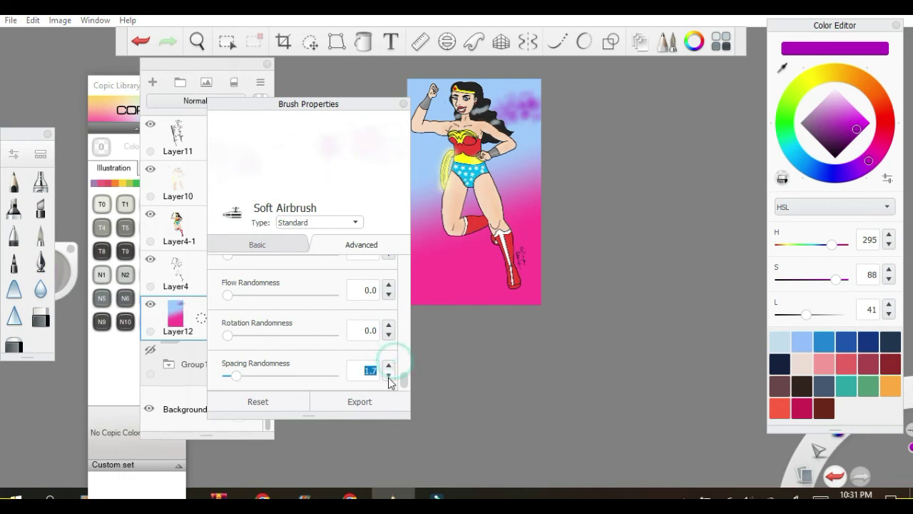
pyautogui.click(388, 375)
pyautogui.click(389, 375)
pyautogui.click(389, 376)
pyautogui.click(388, 375)
pyautogui.click(389, 375)
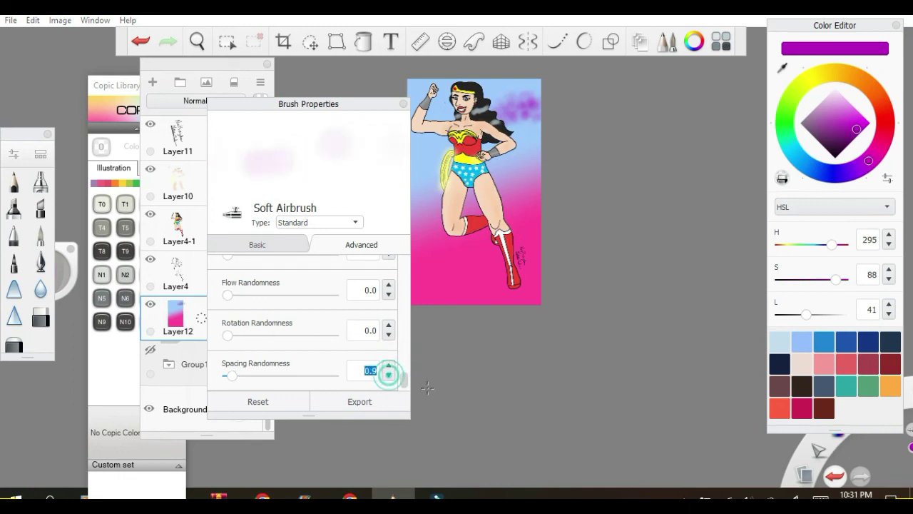
pyautogui.moveTo(405, 383)
pyautogui.mouseDown()
pyautogui.moveTo(393, 323)
pyautogui.moveTo(389, 336)
pyautogui.mouseUp()
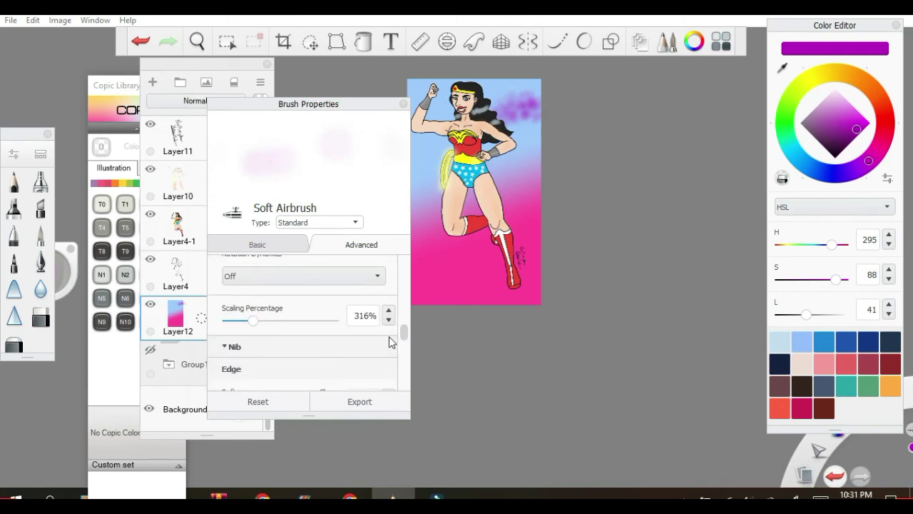
pyautogui.click(531, 121)
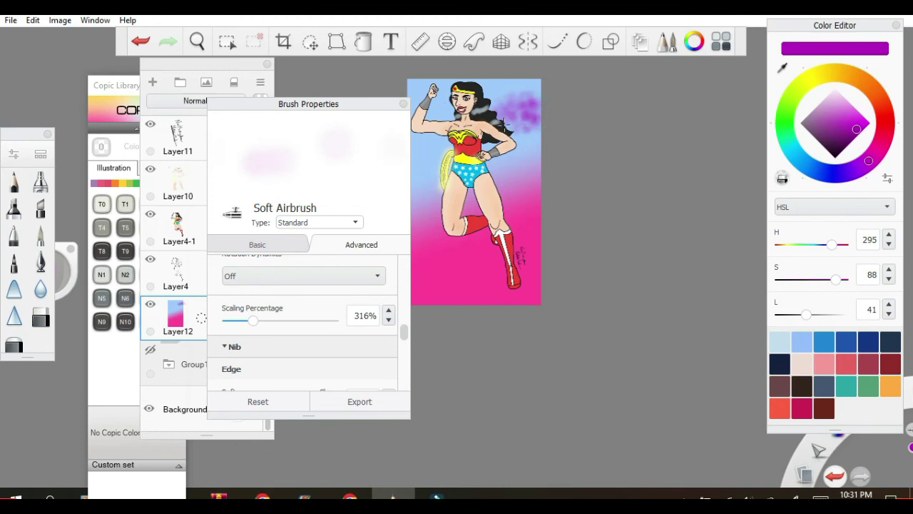
pyautogui.click(514, 125)
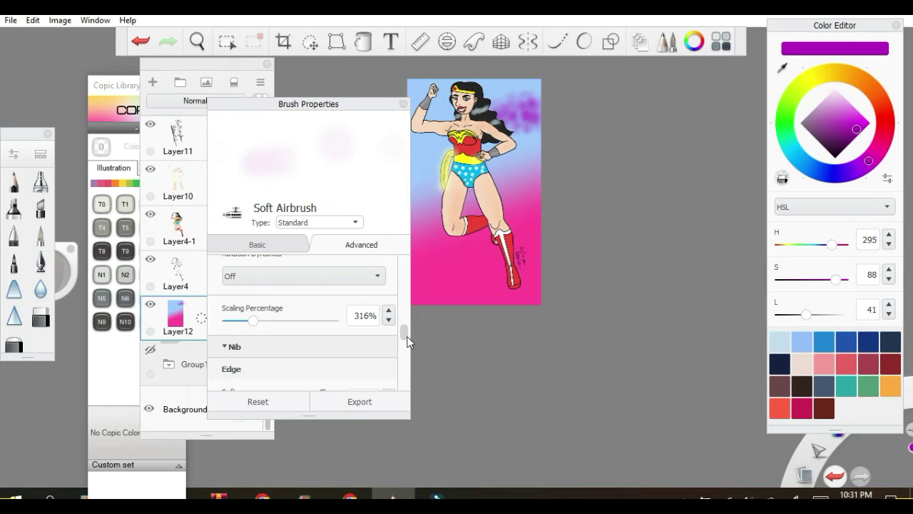
# Set the Soft Airbrush size to 41.5 and paint purple clouds on the background beside the lasso and thigh.
pyautogui.scroll(5, 406, 338)
pyautogui.click(230, 243)
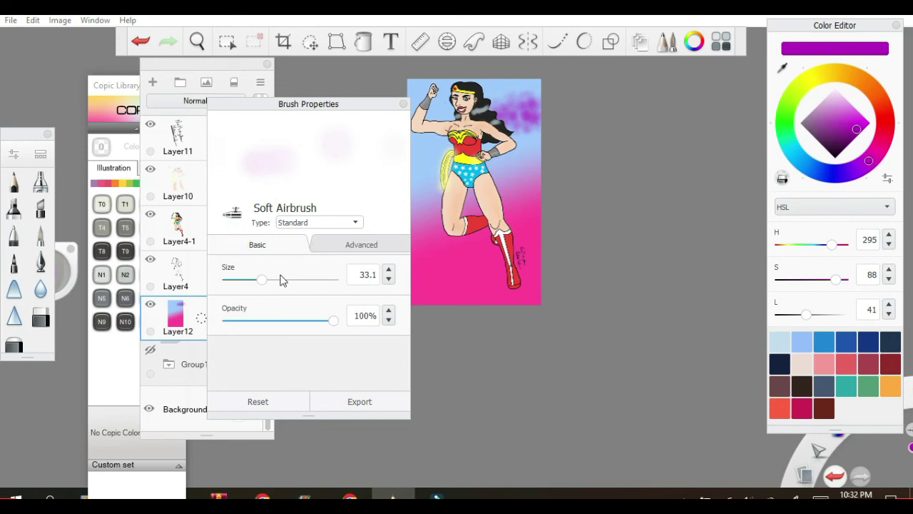
pyautogui.moveTo(262, 279); pyautogui.dragTo(269, 279)
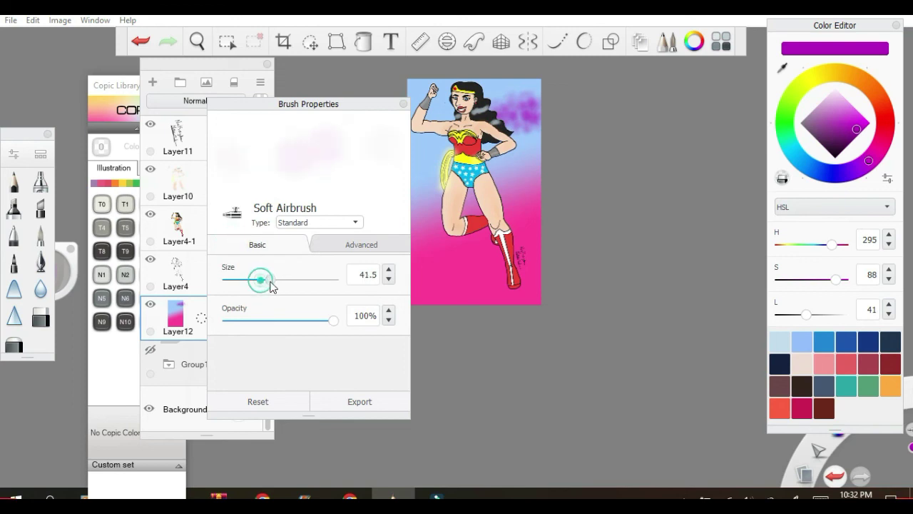
pyautogui.click(418, 171)
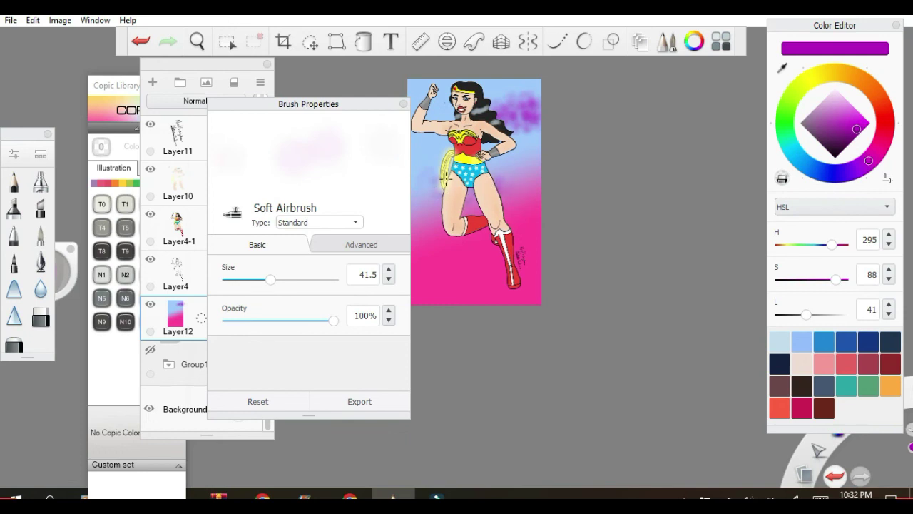
pyautogui.click(408, 182)
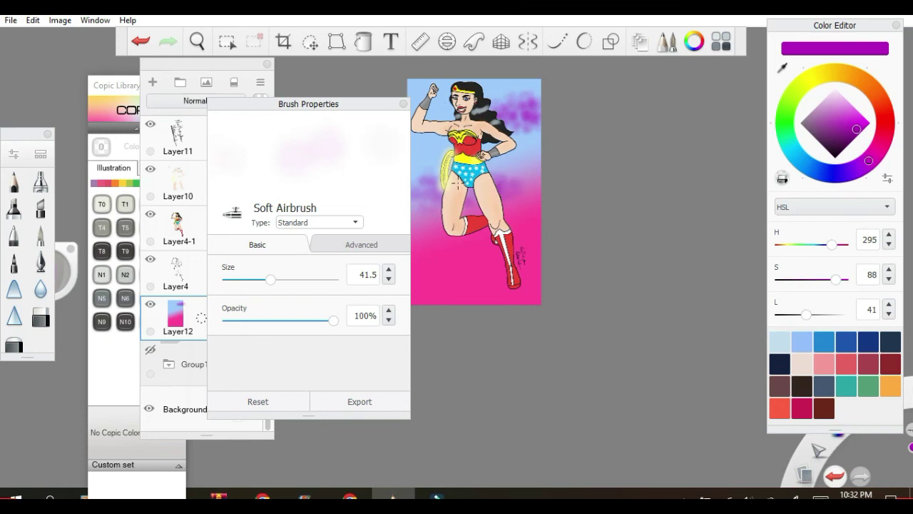
pyautogui.moveTo(426, 182); pyautogui.dragTo(433, 189)
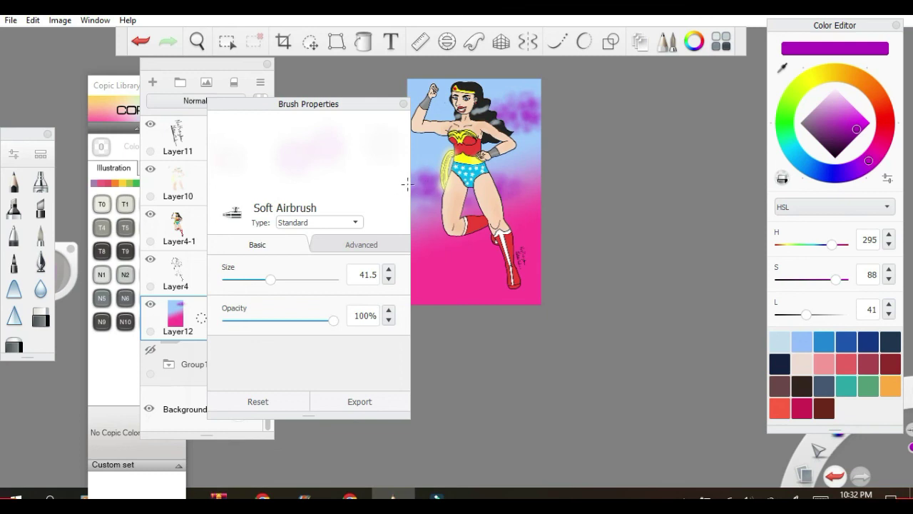
# Set the colour to light pink with H 314, S 100, L 88 and airbrush it along the cloud beside the hair.
pyautogui.click(874, 156)
pyautogui.moveTo(875, 157); pyautogui.dragTo(876, 152)
pyautogui.moveTo(854, 122); pyautogui.dragTo(845, 95)
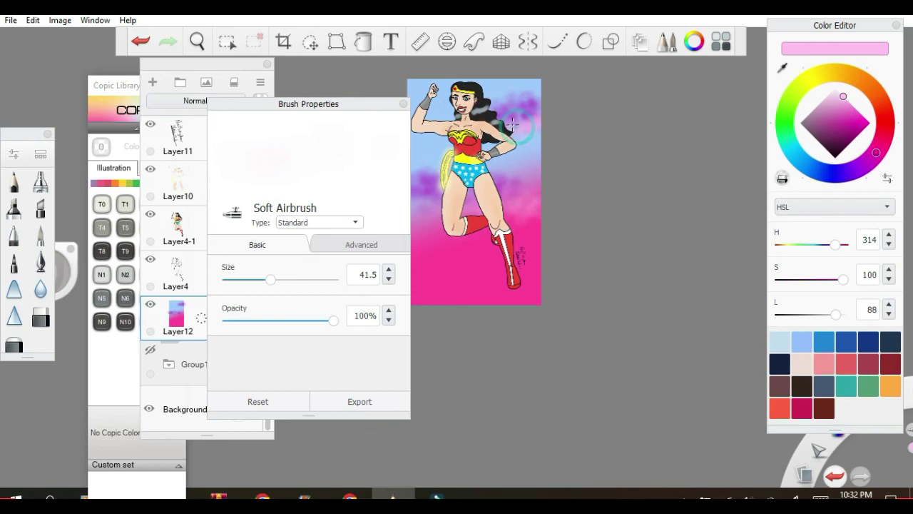
pyautogui.moveTo(519, 125)
pyautogui.mouseDown()
pyautogui.moveTo(514, 130)
pyautogui.moveTo(524, 116)
pyautogui.mouseUp()
pyautogui.click(506, 126)
# Set the colour to purple with H 293, S 94, L 41 and deepen the cloud beside the hair.
pyautogui.click(782, 67)
pyautogui.click(532, 103)
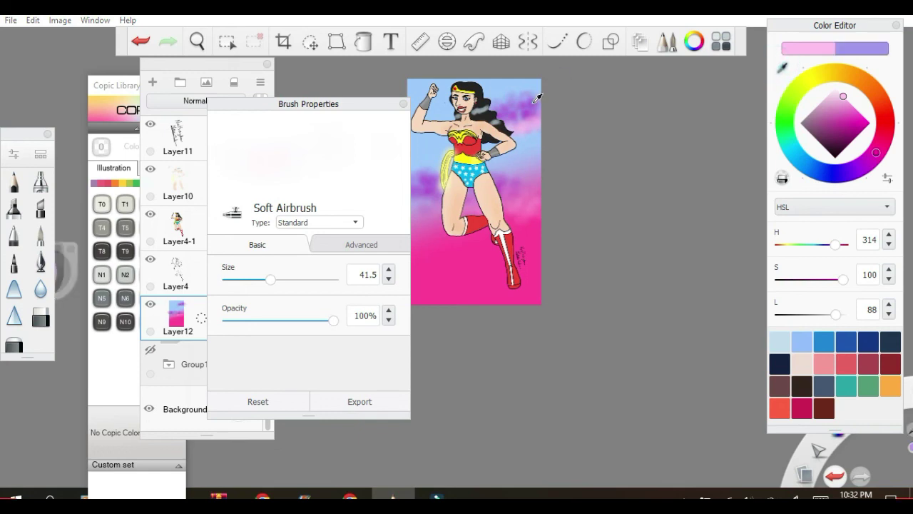
pyautogui.click(870, 165)
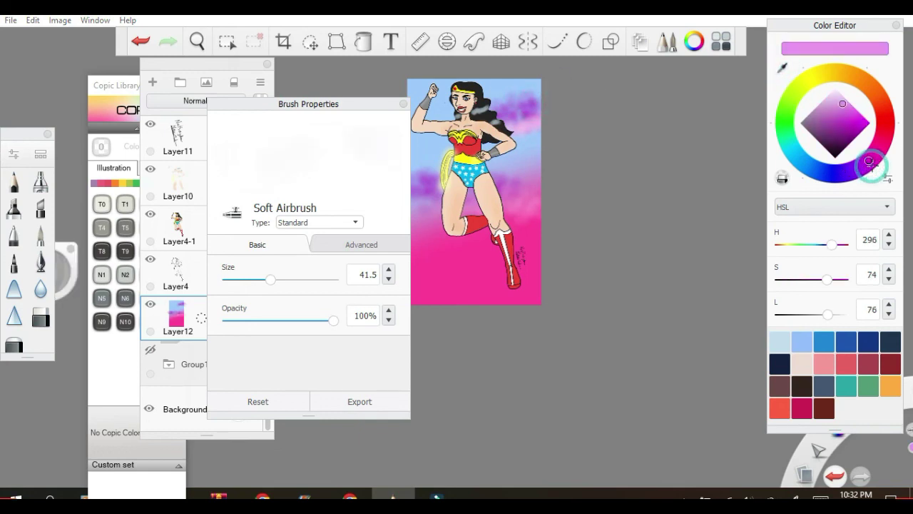
pyautogui.moveTo(848, 117); pyautogui.dragTo(860, 130)
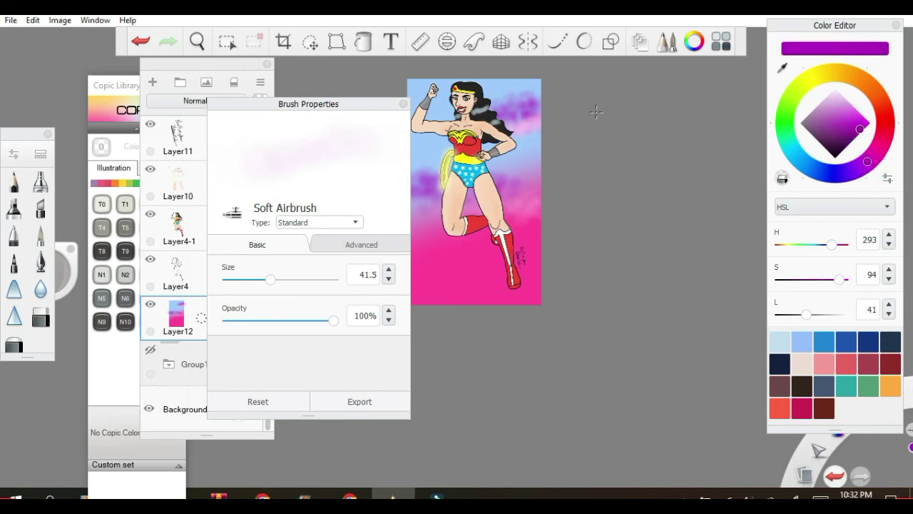
pyautogui.moveTo(515, 109)
pyautogui.mouseDown()
pyautogui.moveTo(528, 98)
pyautogui.moveTo(499, 114)
pyautogui.mouseUp()
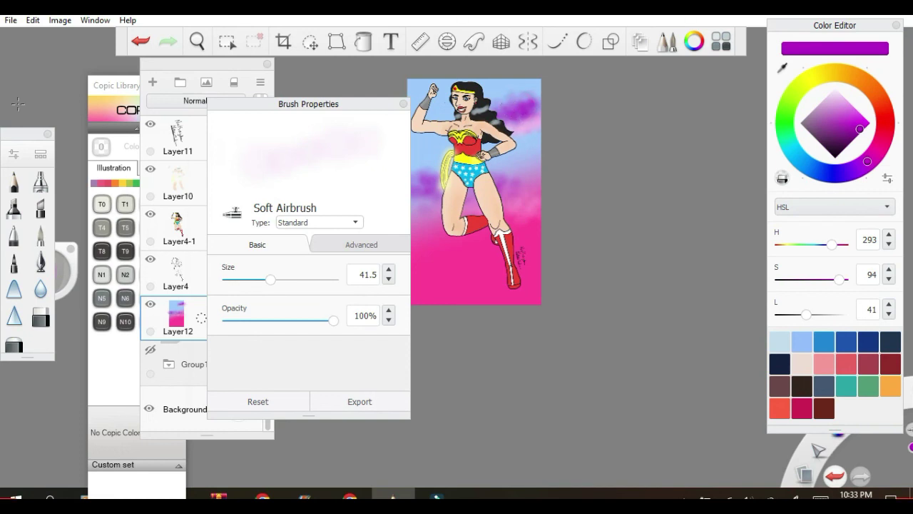
# Switch to the Airbrush, sample light purple from the cloud beside the hair, and close the brush properties.
pyautogui.click(40, 184)
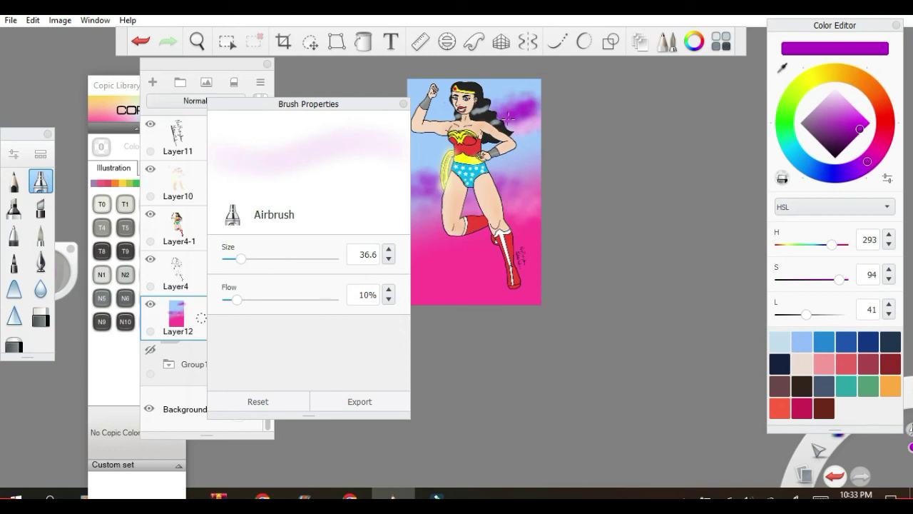
pyautogui.click(783, 66)
pyautogui.click(532, 118)
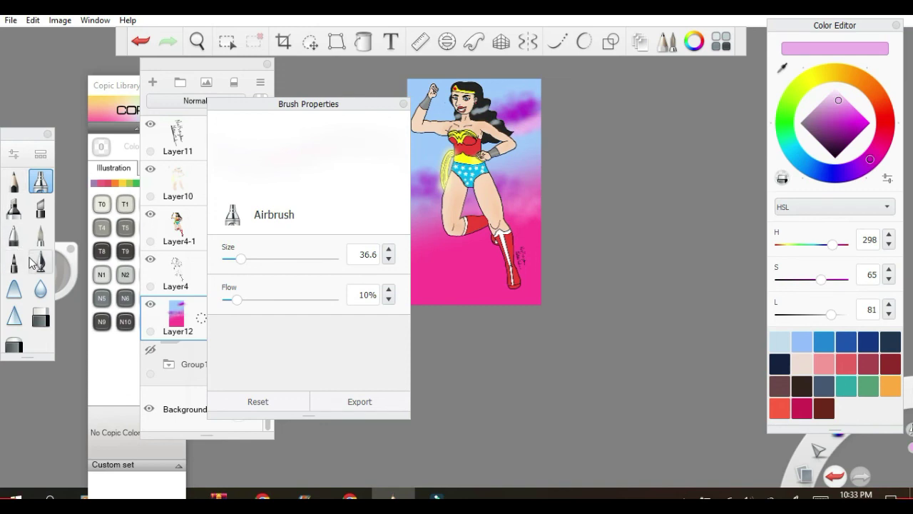
pyautogui.click(403, 104)
# Start saving the drawing as a PSD file in the Pictures folder and clear the suggested file name.
pyautogui.scroll(-2, 571, 179)
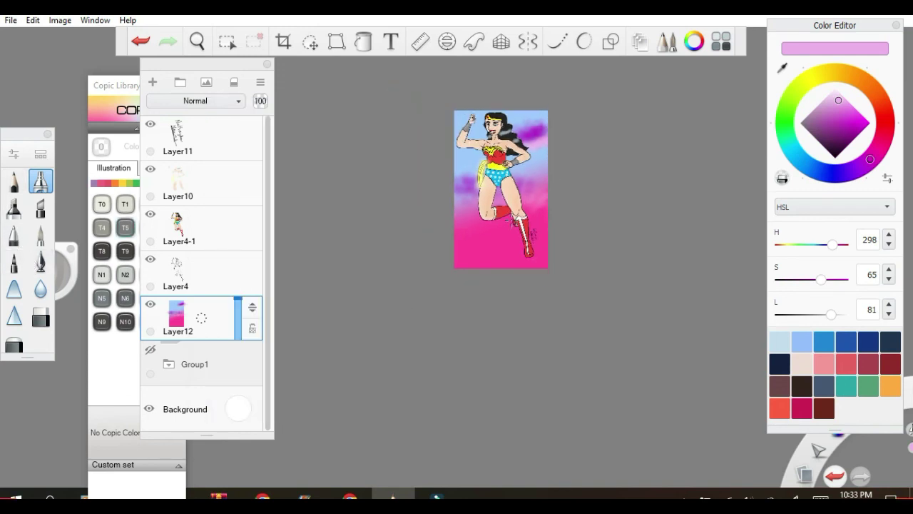
pyautogui.scroll(1, 507, 223)
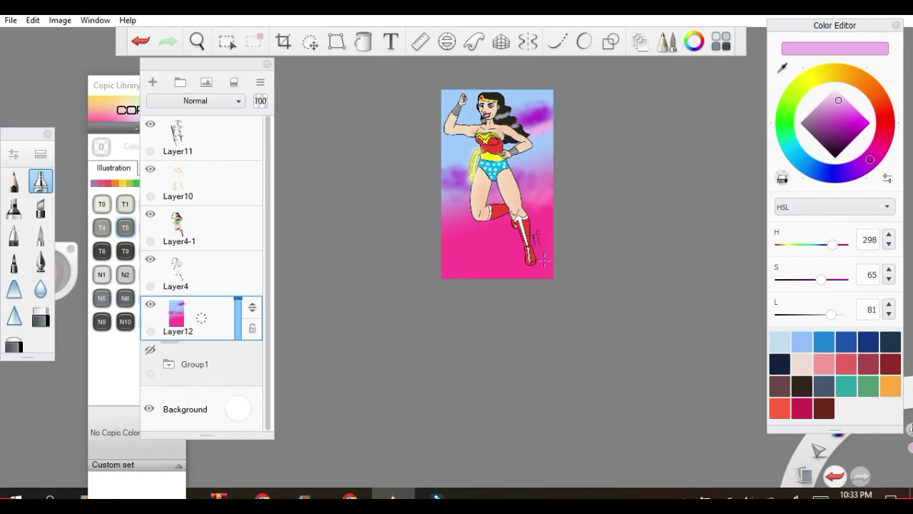
pyautogui.scroll(1, 412, 151)
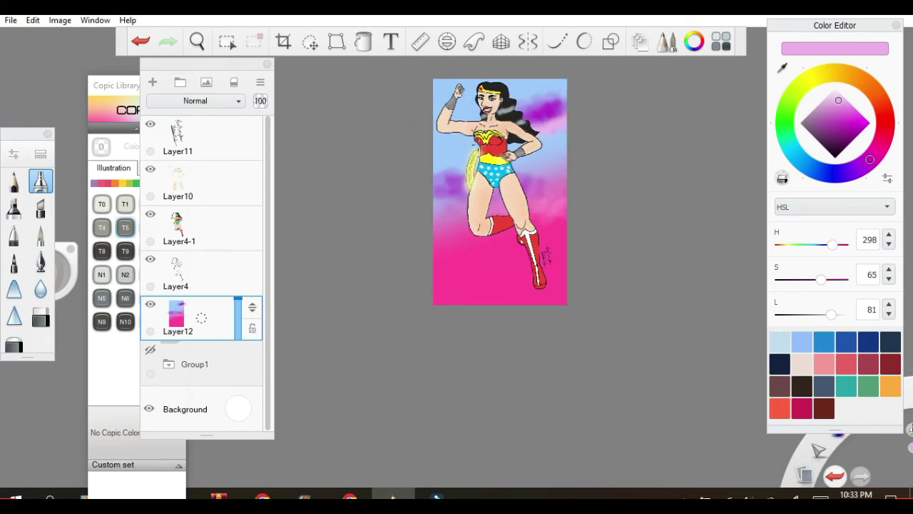
pyautogui.click(10, 21)
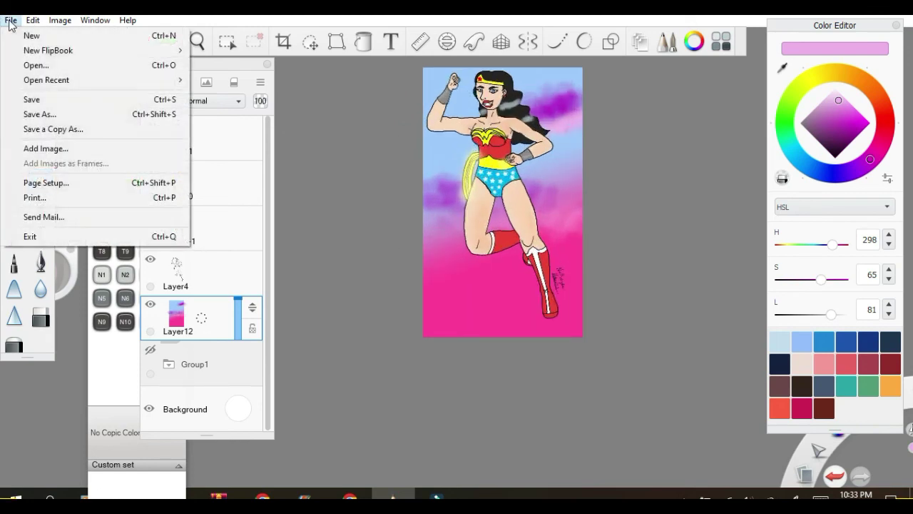
pyautogui.click(100, 102)
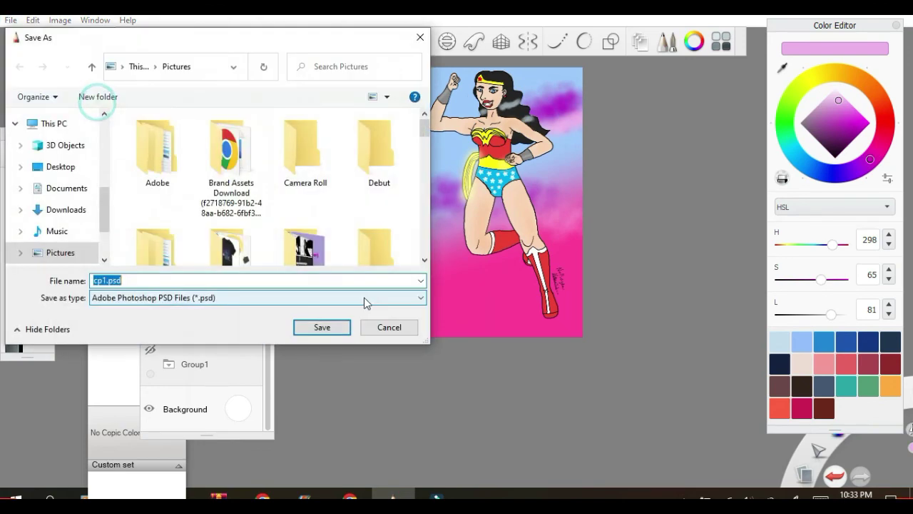
pyautogui.click(181, 279)
pyautogui.moveTo(181, 279); pyautogui.dragTo(74, 269)
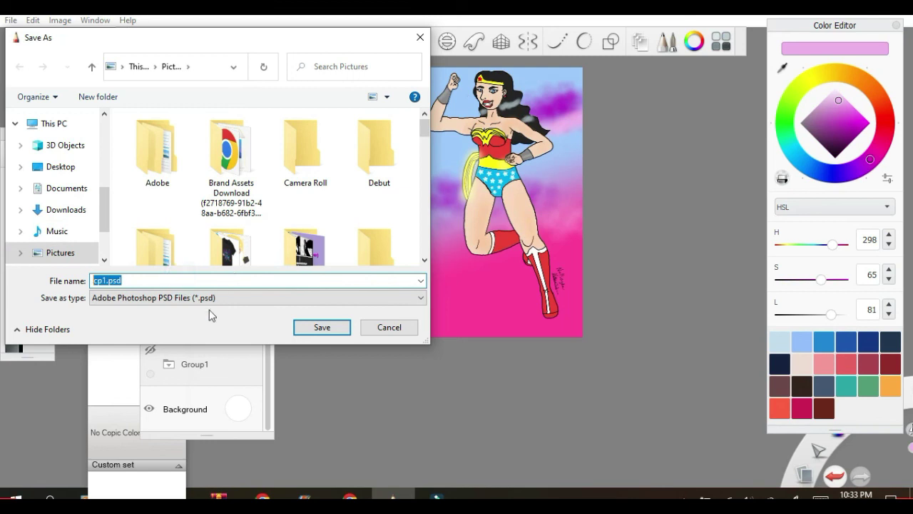
pyautogui.click(373, 280)
pyautogui.press('BackSpace')
pyautogui.press('BackSpace')
pyautogui.press('BackSpace')
pyautogui.press('BackSpace')
pyautogui.press('BackSpace')
pyautogui.press('BackSpace')
pyautogui.press('BackSpace')
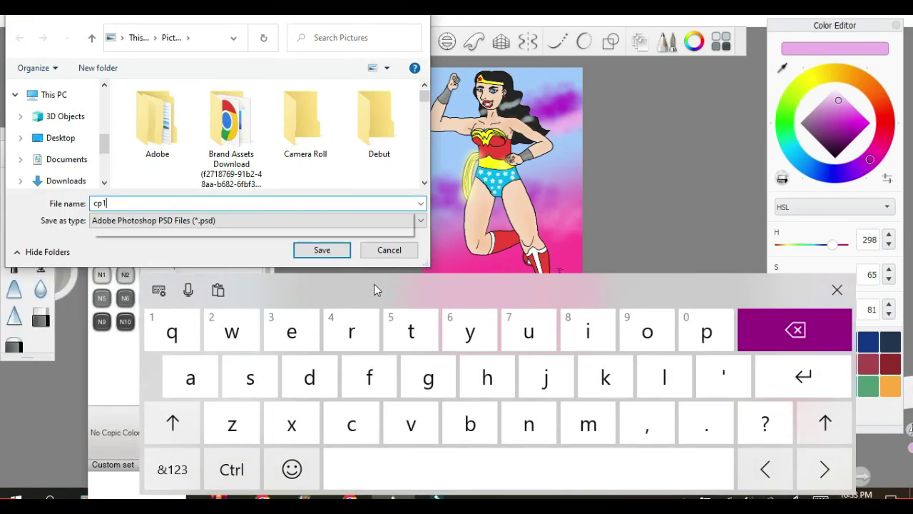
# Name the PSD file wonderwoman and save it.
pyautogui.write('wondereoman')
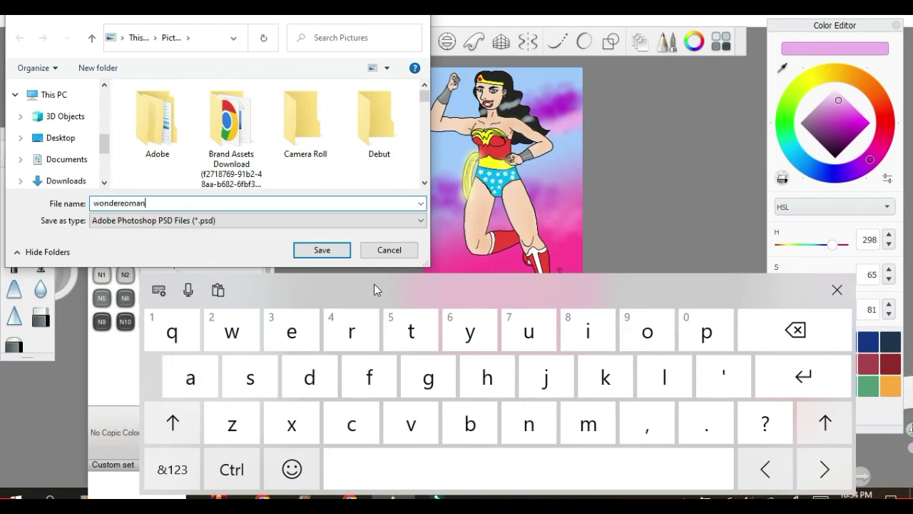
pyautogui.press('BackSpace')
pyautogui.press('BackSpace')
pyautogui.press('BackSpace')
pyautogui.press('BackSpace')
pyautogui.press('BackSpace')
pyautogui.press('BackSpace')
pyautogui.write('rwoman')
pyautogui.press('Return')
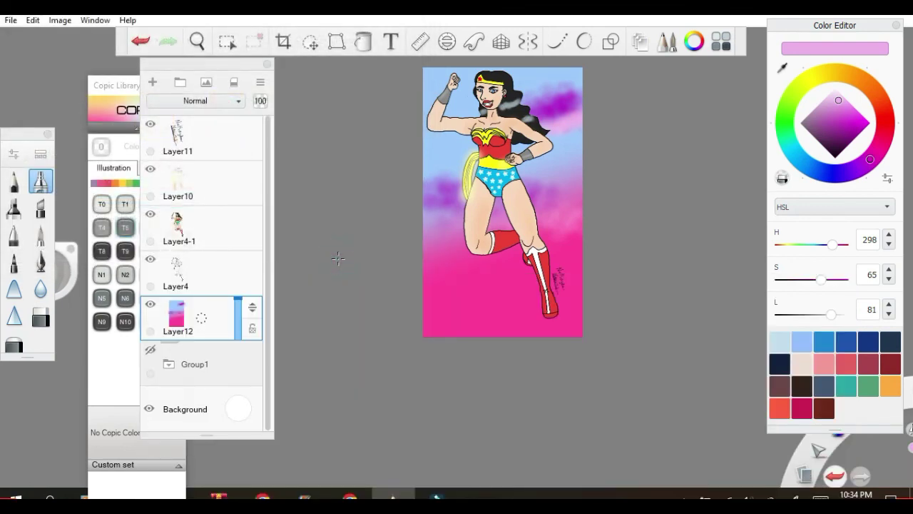
# Save a copy of the drawing in the Pictures folder as the PNG file wonderwoman1.png.
pyautogui.click(7, 21)
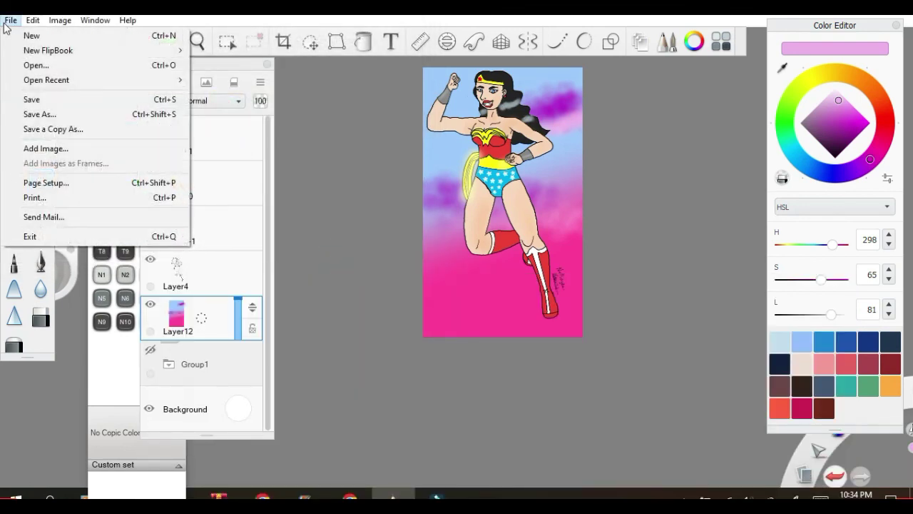
pyautogui.click(80, 129)
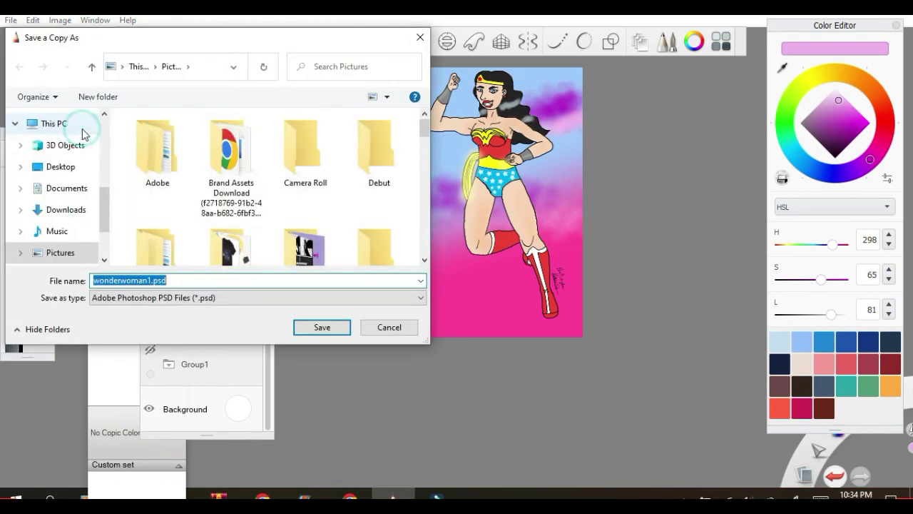
pyautogui.click(312, 297)
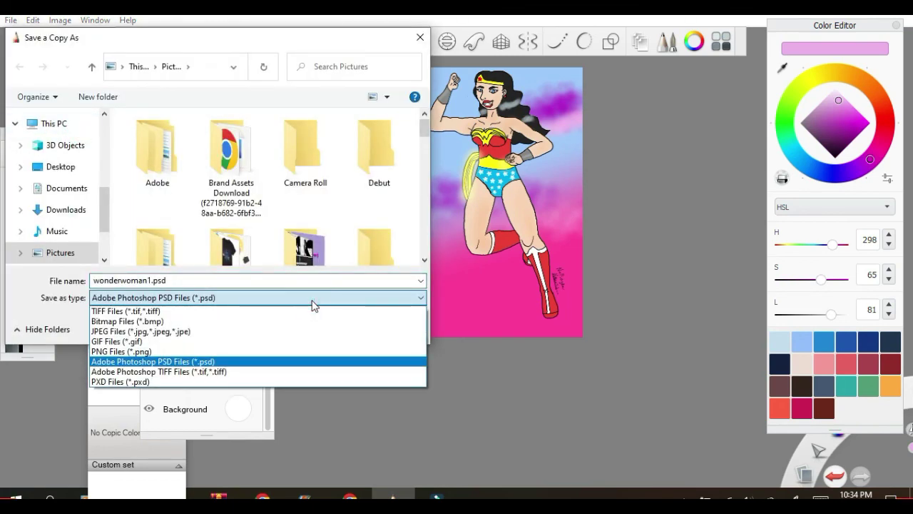
pyautogui.click(205, 351)
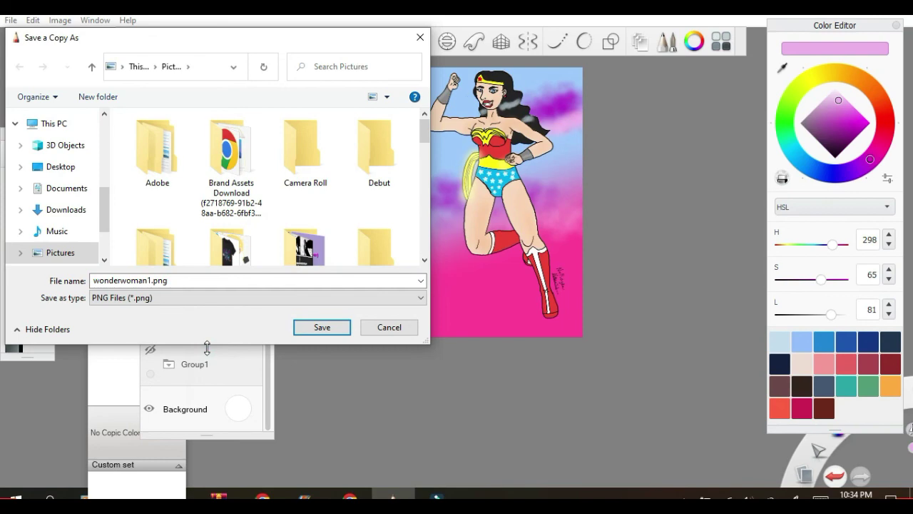
pyautogui.click(337, 326)
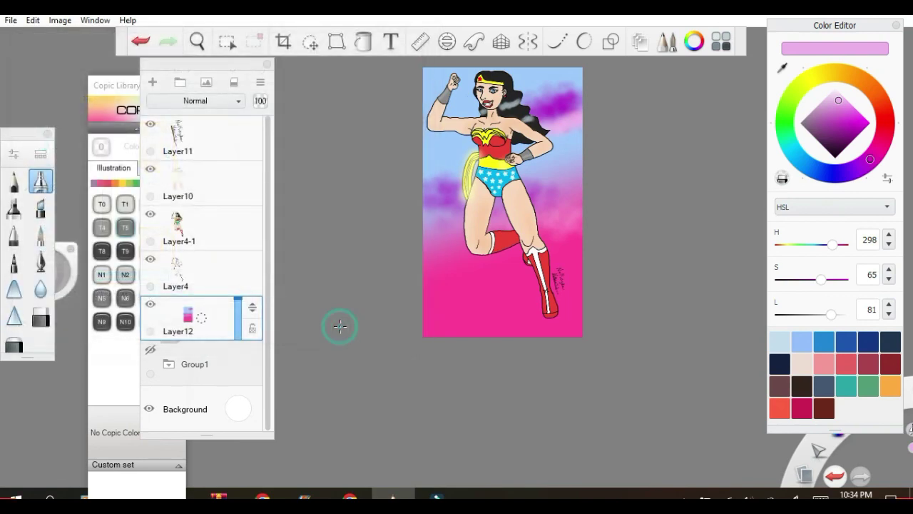